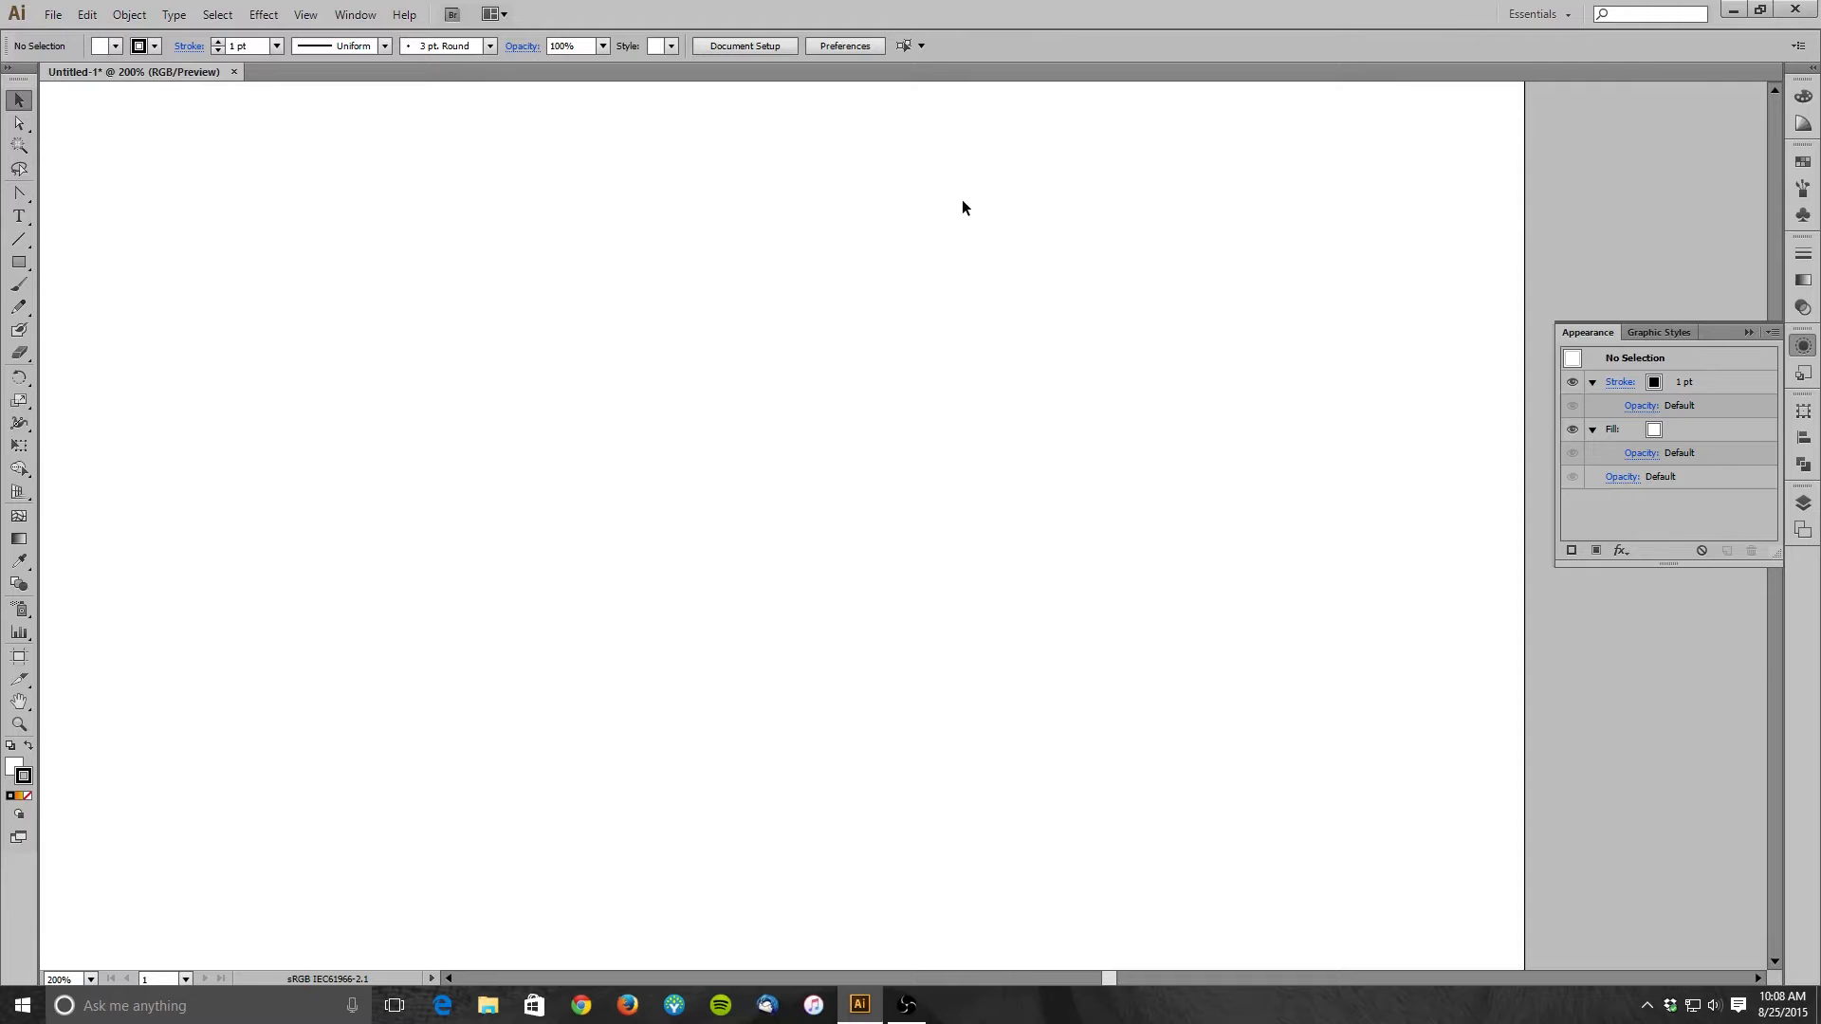
- Draw a rectangle about 6.39 in wide and 3.43 in high on the artboard
{"action": "left_click", "coordinate": [19, 266]}
{"action": "left_click_drag", "start_coordinate": [219, 249], "coordinate": [1090, 716]}
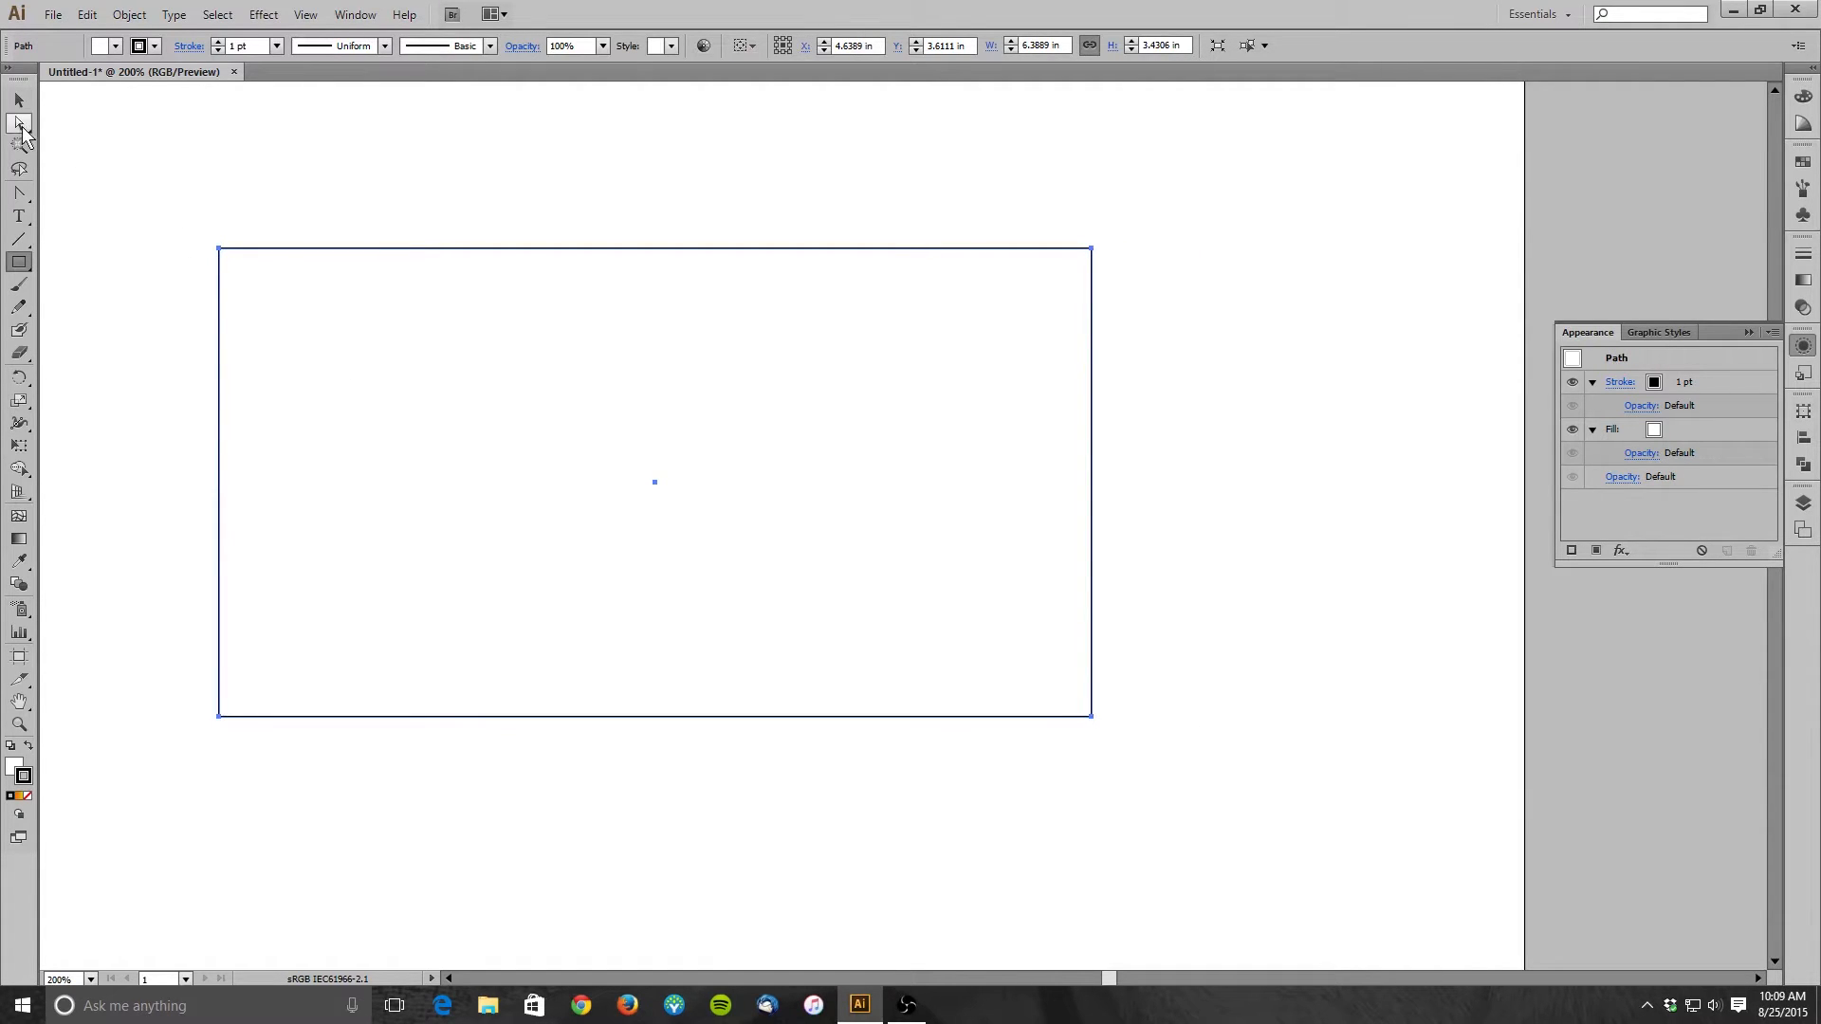
- Convert the rectangle's two upper corner anchor points from corners to smooth points
{"action": "left_click", "coordinate": [29, 192]}
{"action": "left_click", "coordinate": [218, 235]}
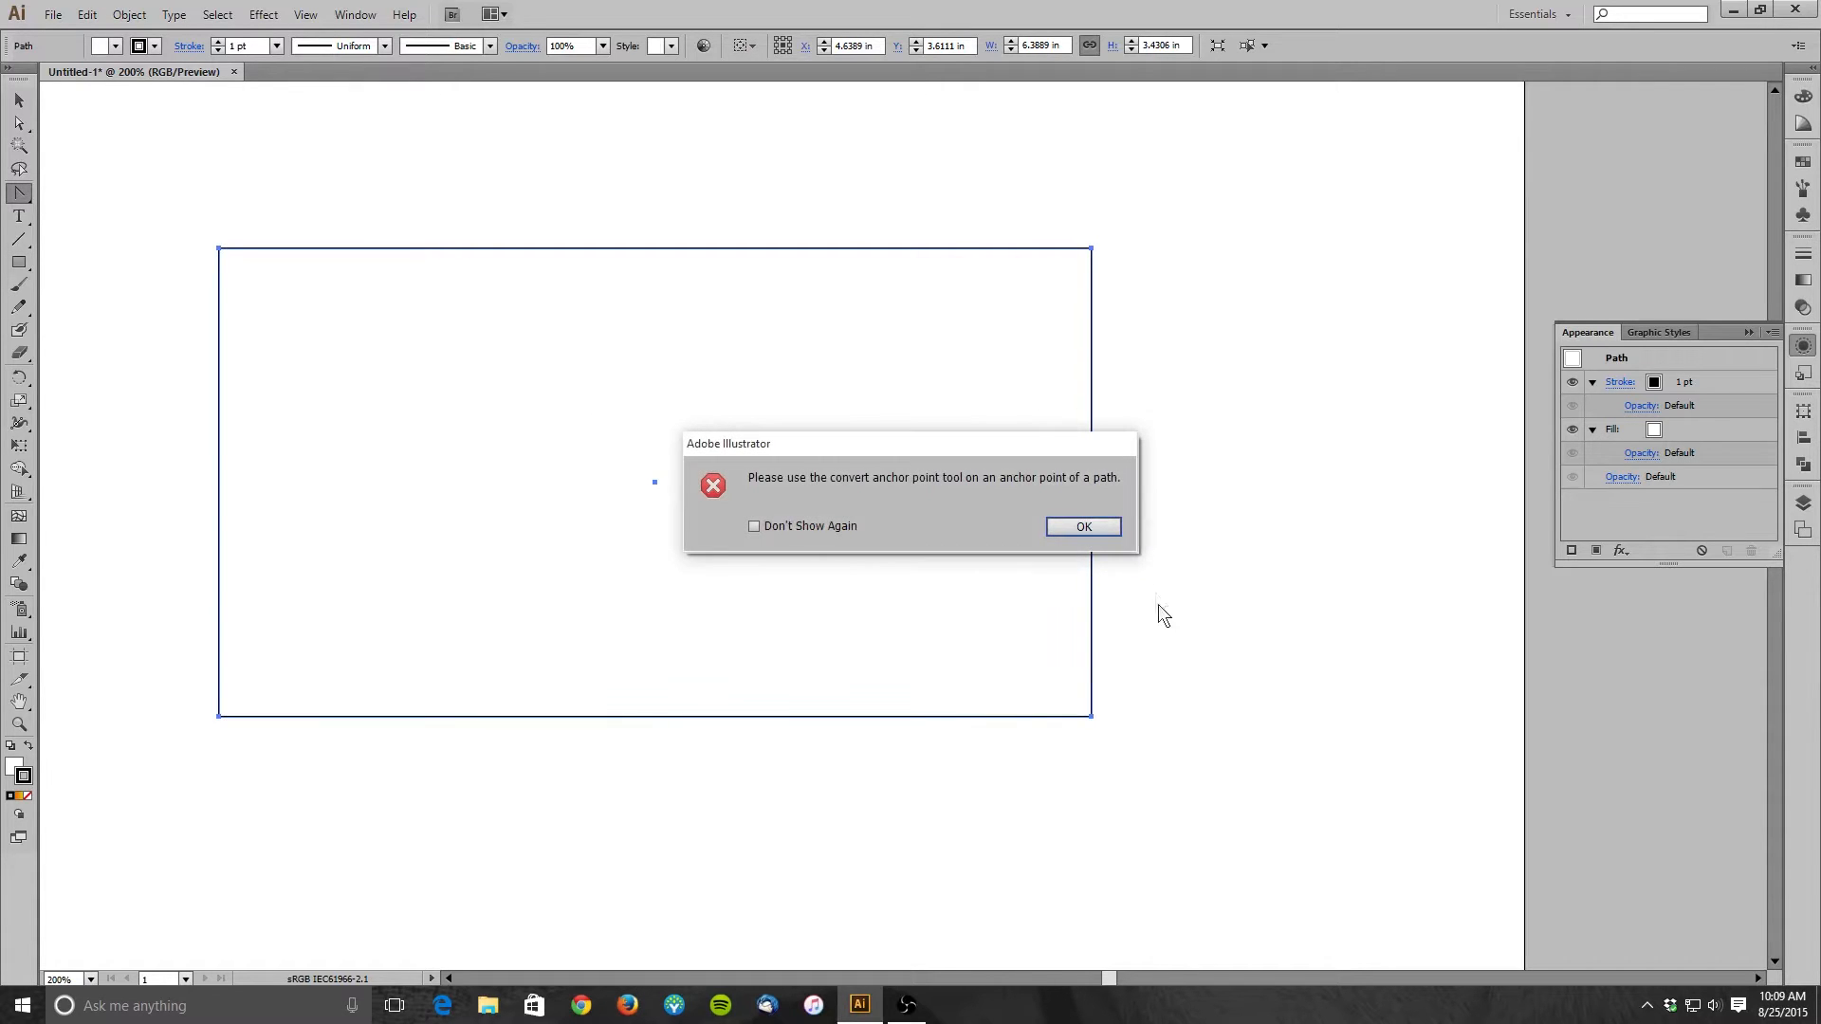
{"action": "left_click", "coordinate": [1103, 534]}
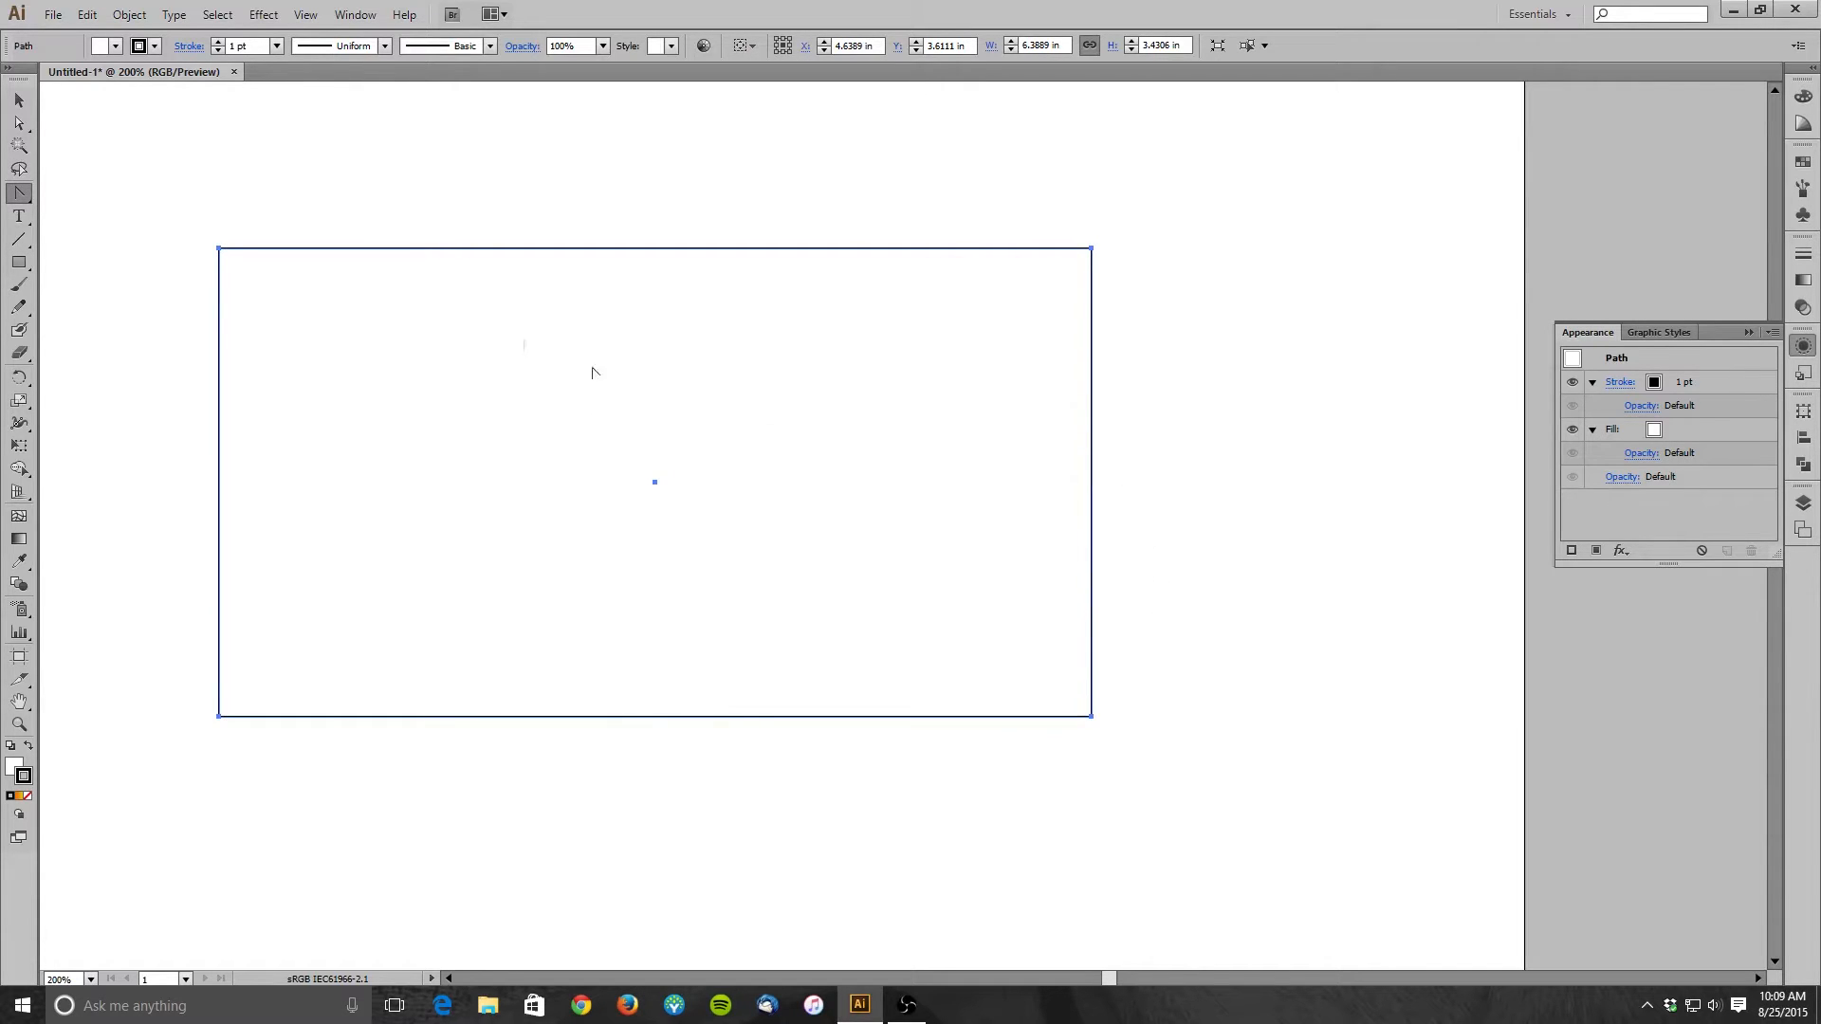
{"action": "left_click", "coordinate": [221, 252]}
{"action": "left_click", "coordinate": [1091, 527]}
{"action": "left_click", "coordinate": [220, 250]}
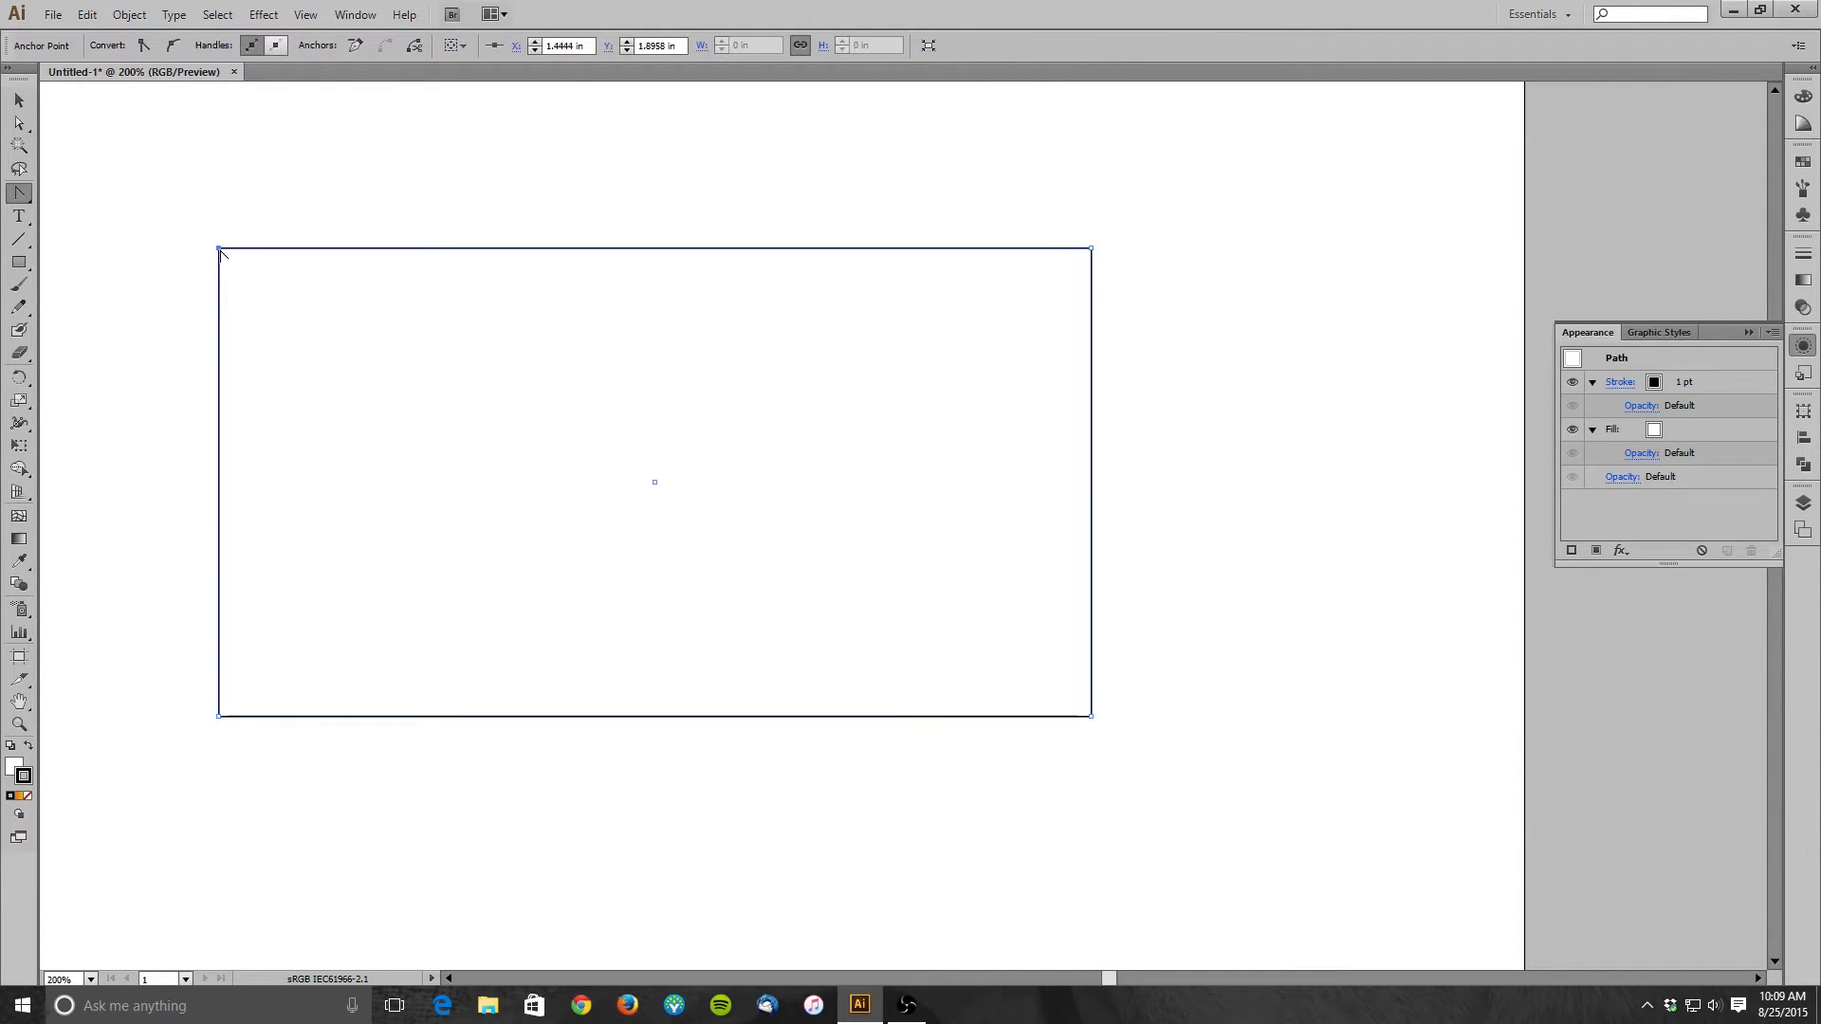
{"action": "left_click", "coordinate": [173, 46]}
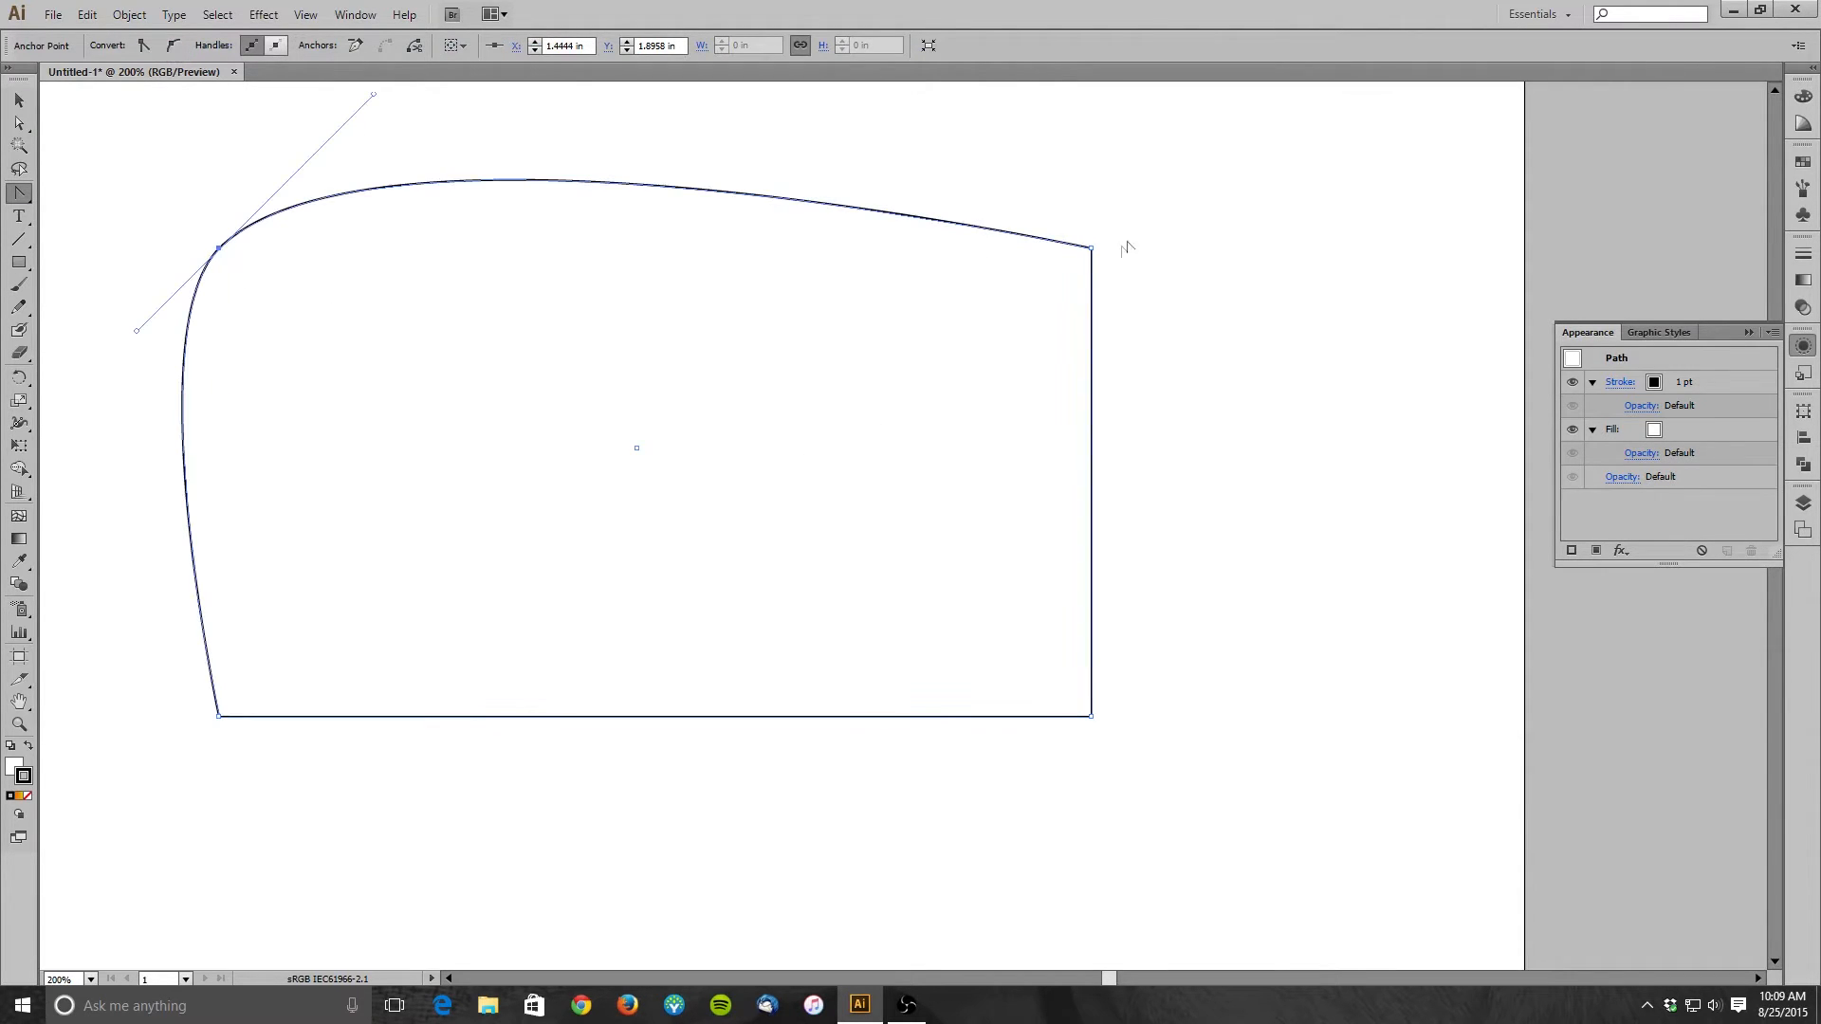
{"action": "left_click", "coordinate": [1092, 251]}
{"action": "left_click", "coordinate": [173, 46]}
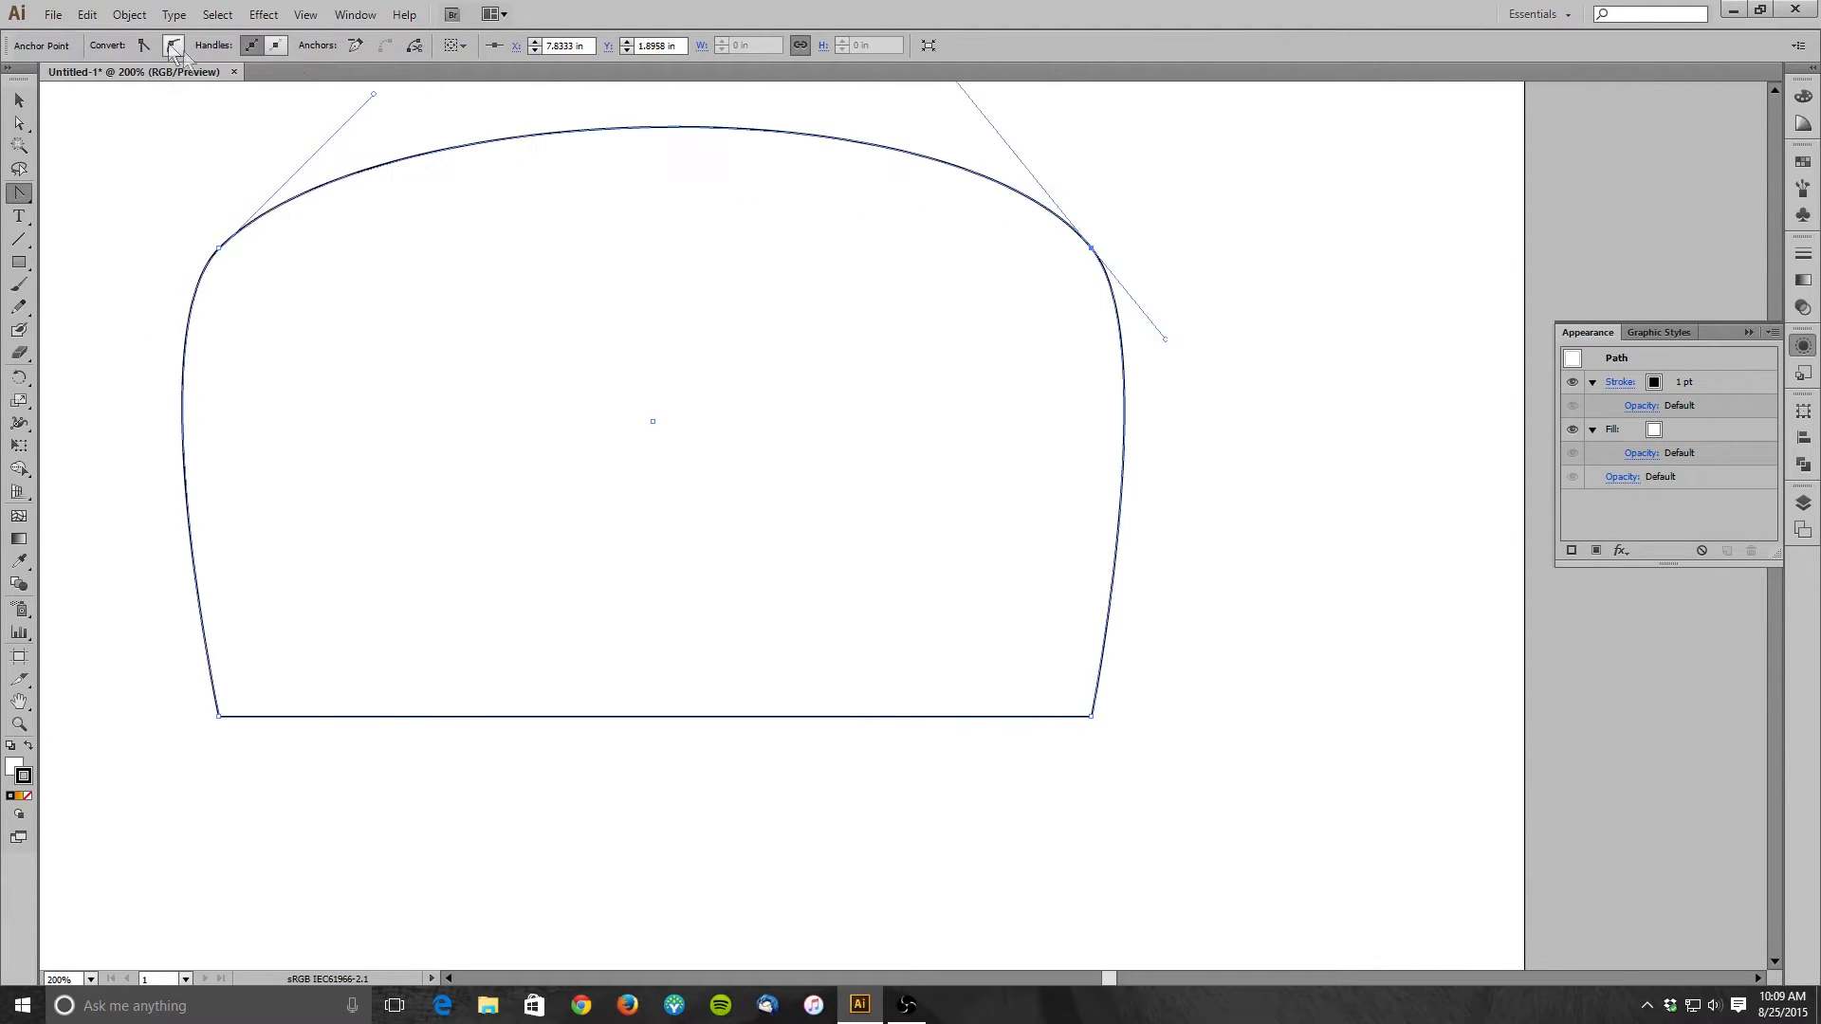
- Convert the shape's two lower corner anchor points to smooth points so the whole outline is curved
{"action": "left_click", "coordinate": [219, 718]}
{"action": "left_click_drag", "start_coordinate": [219, 718], "coordinate": [389, 853]}
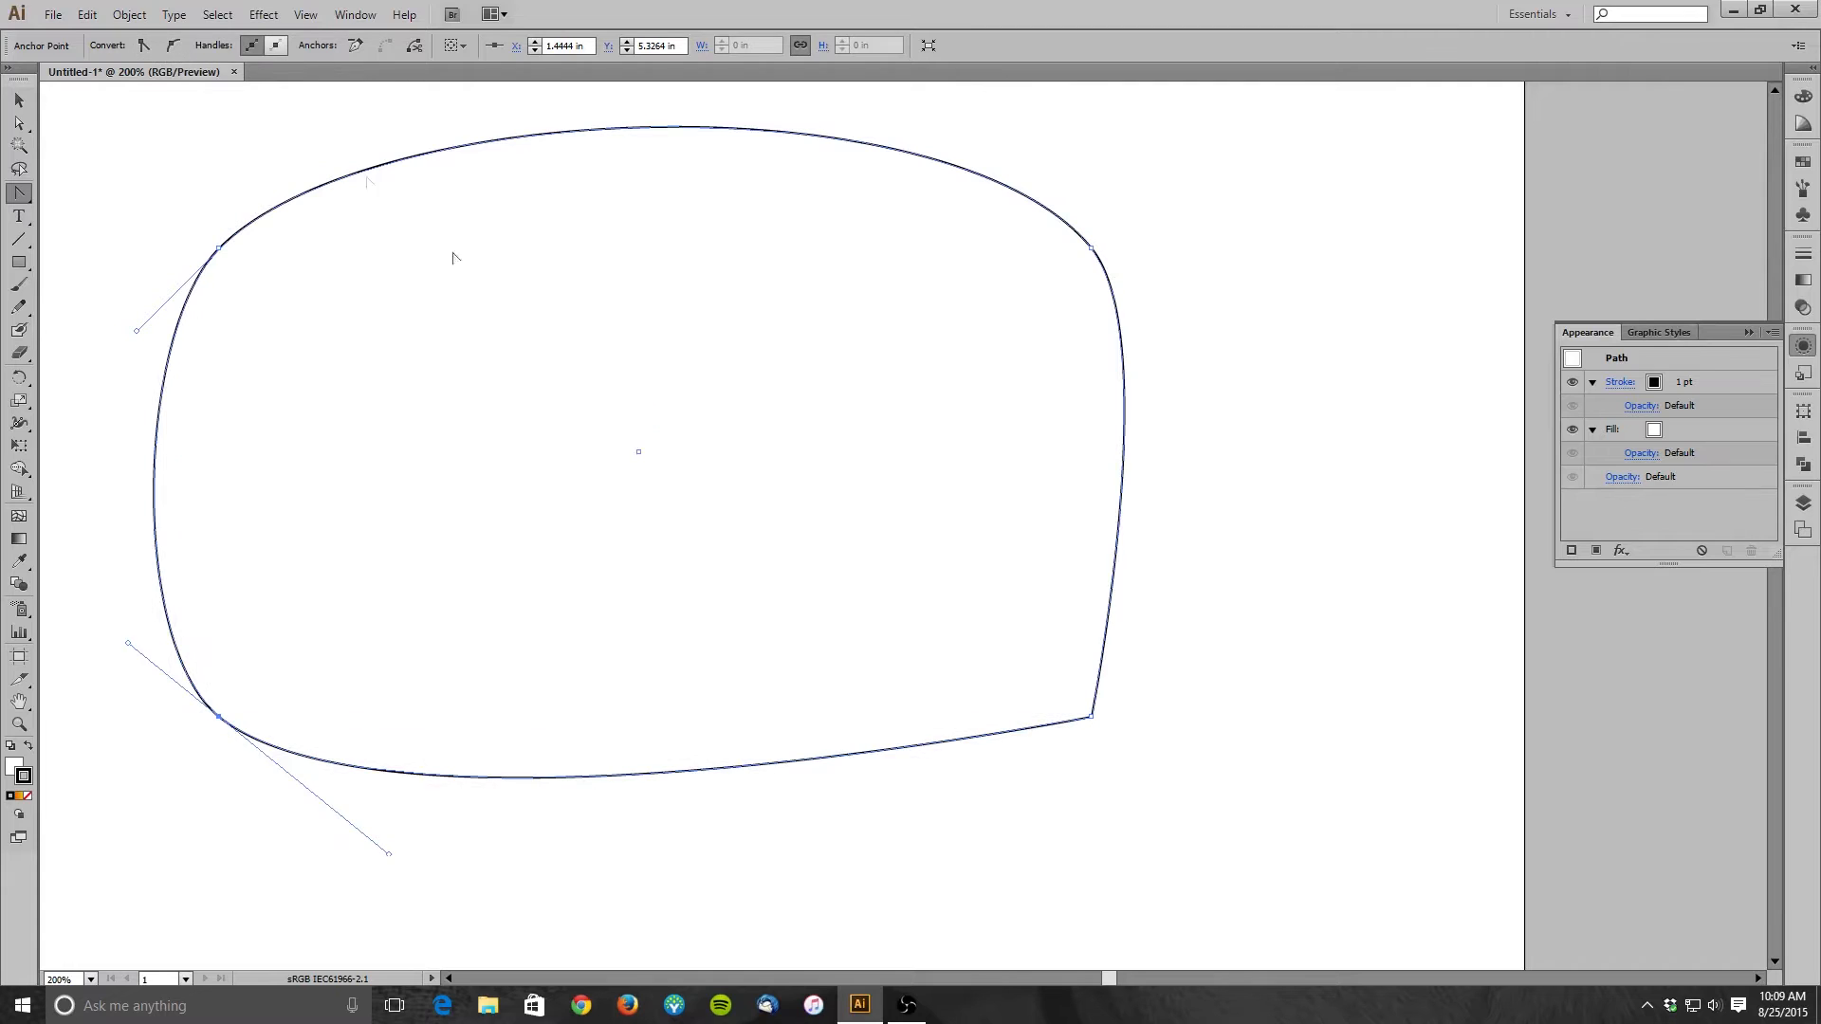
{"action": "left_click", "coordinate": [1091, 718]}
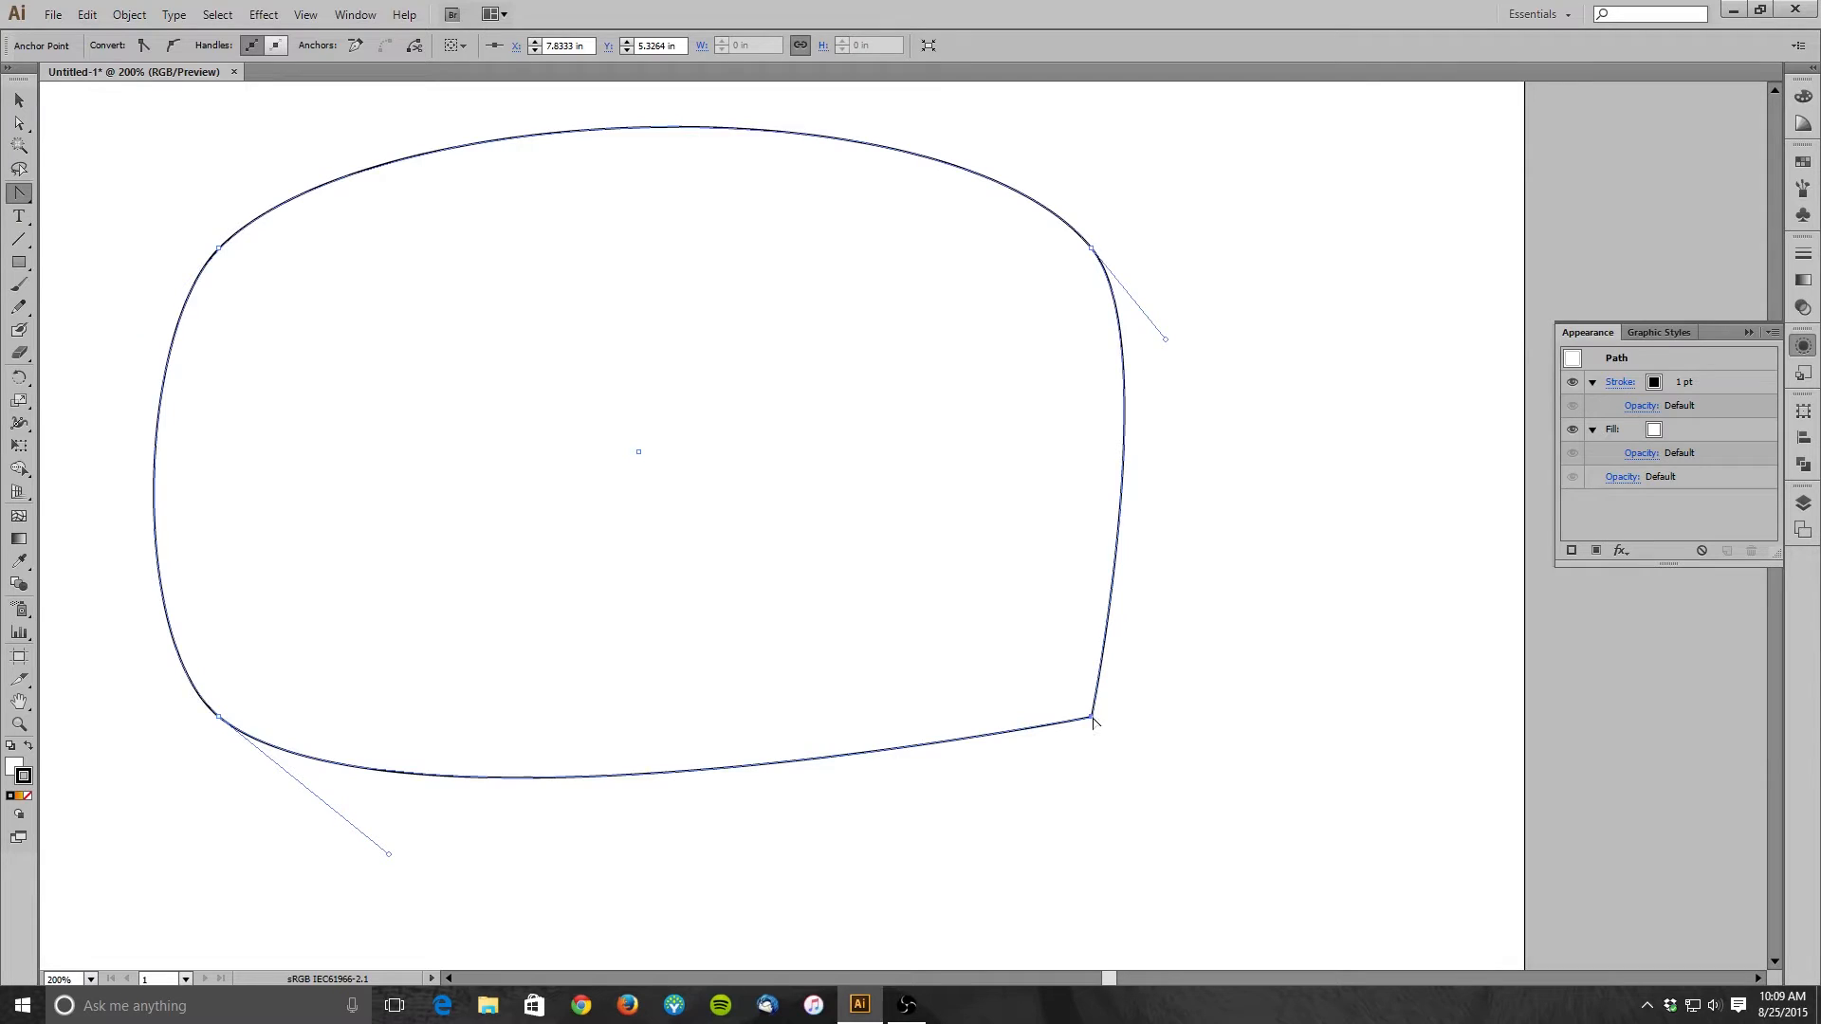
{"action": "left_click", "coordinate": [172, 47]}
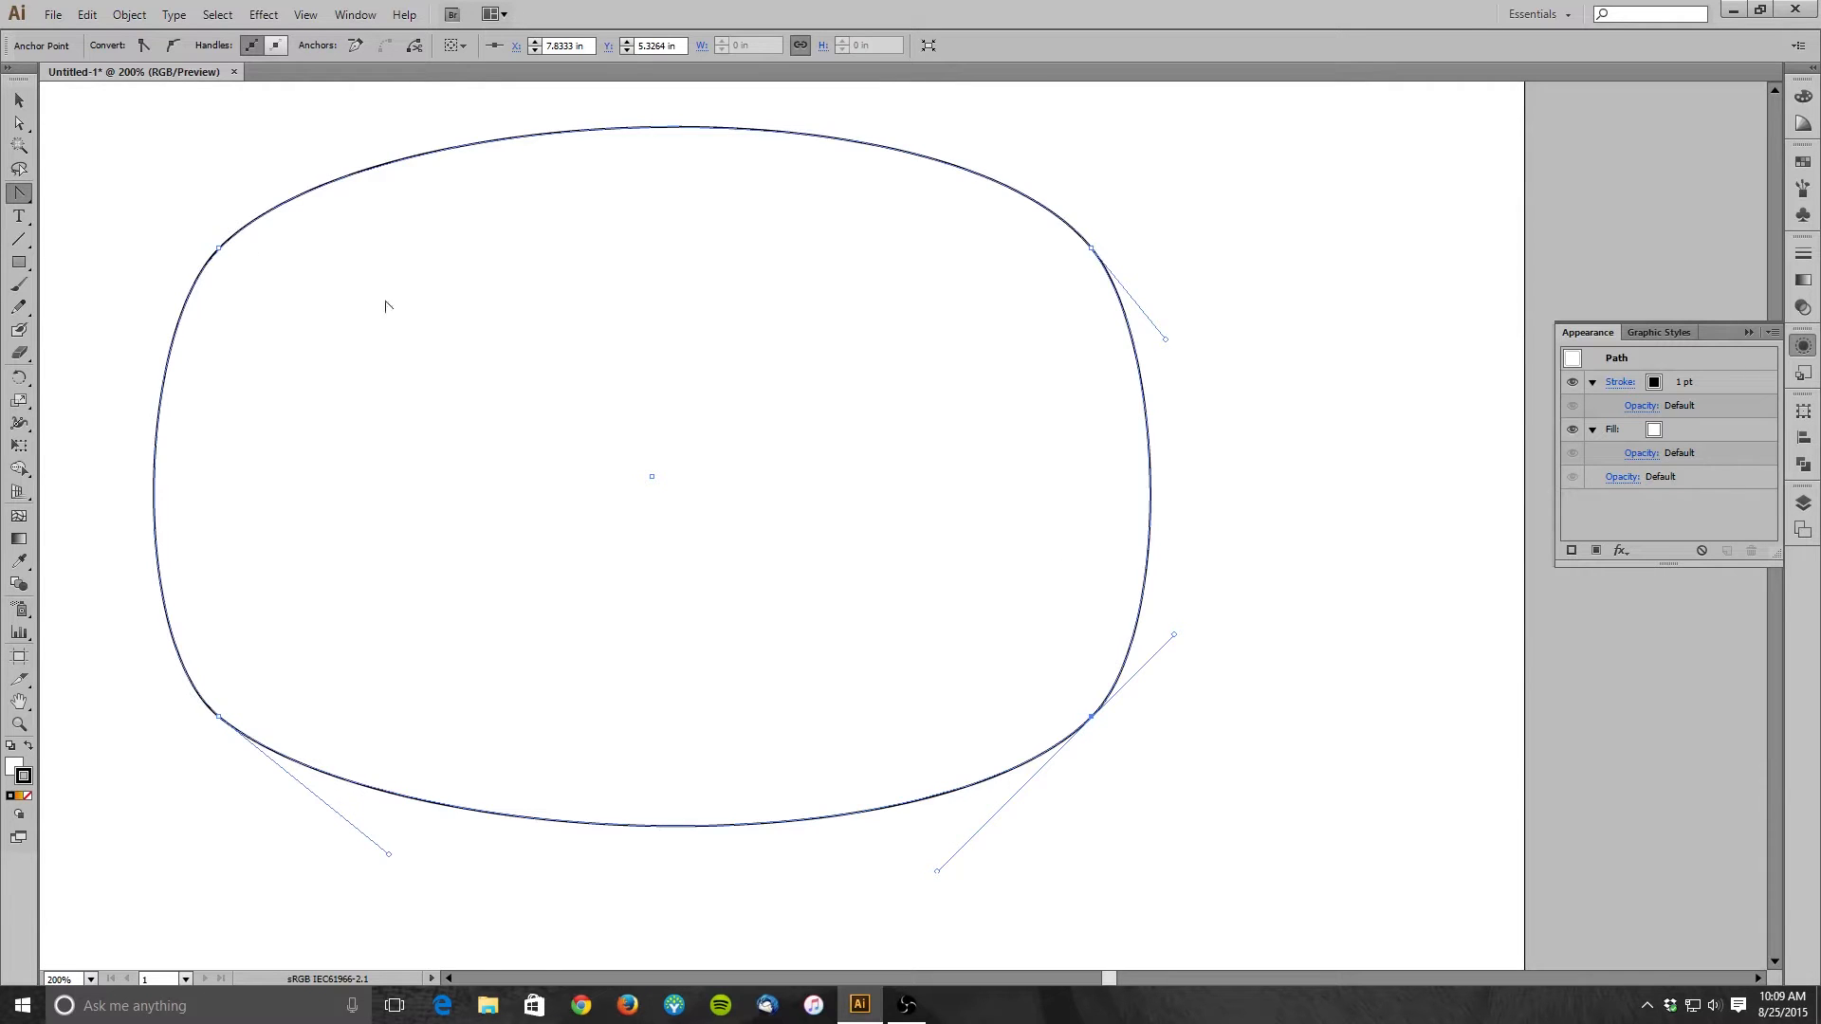
- Move the upper-left anchor inward to about X 5.59, Y 3.91 in and the lower-right anchor outward to about X 8.2, Y 5.51 in
{"action": "left_click", "coordinate": [19, 124]}
{"action": "left_click_drag", "start_coordinate": [220, 251], "coordinate": [785, 522]}
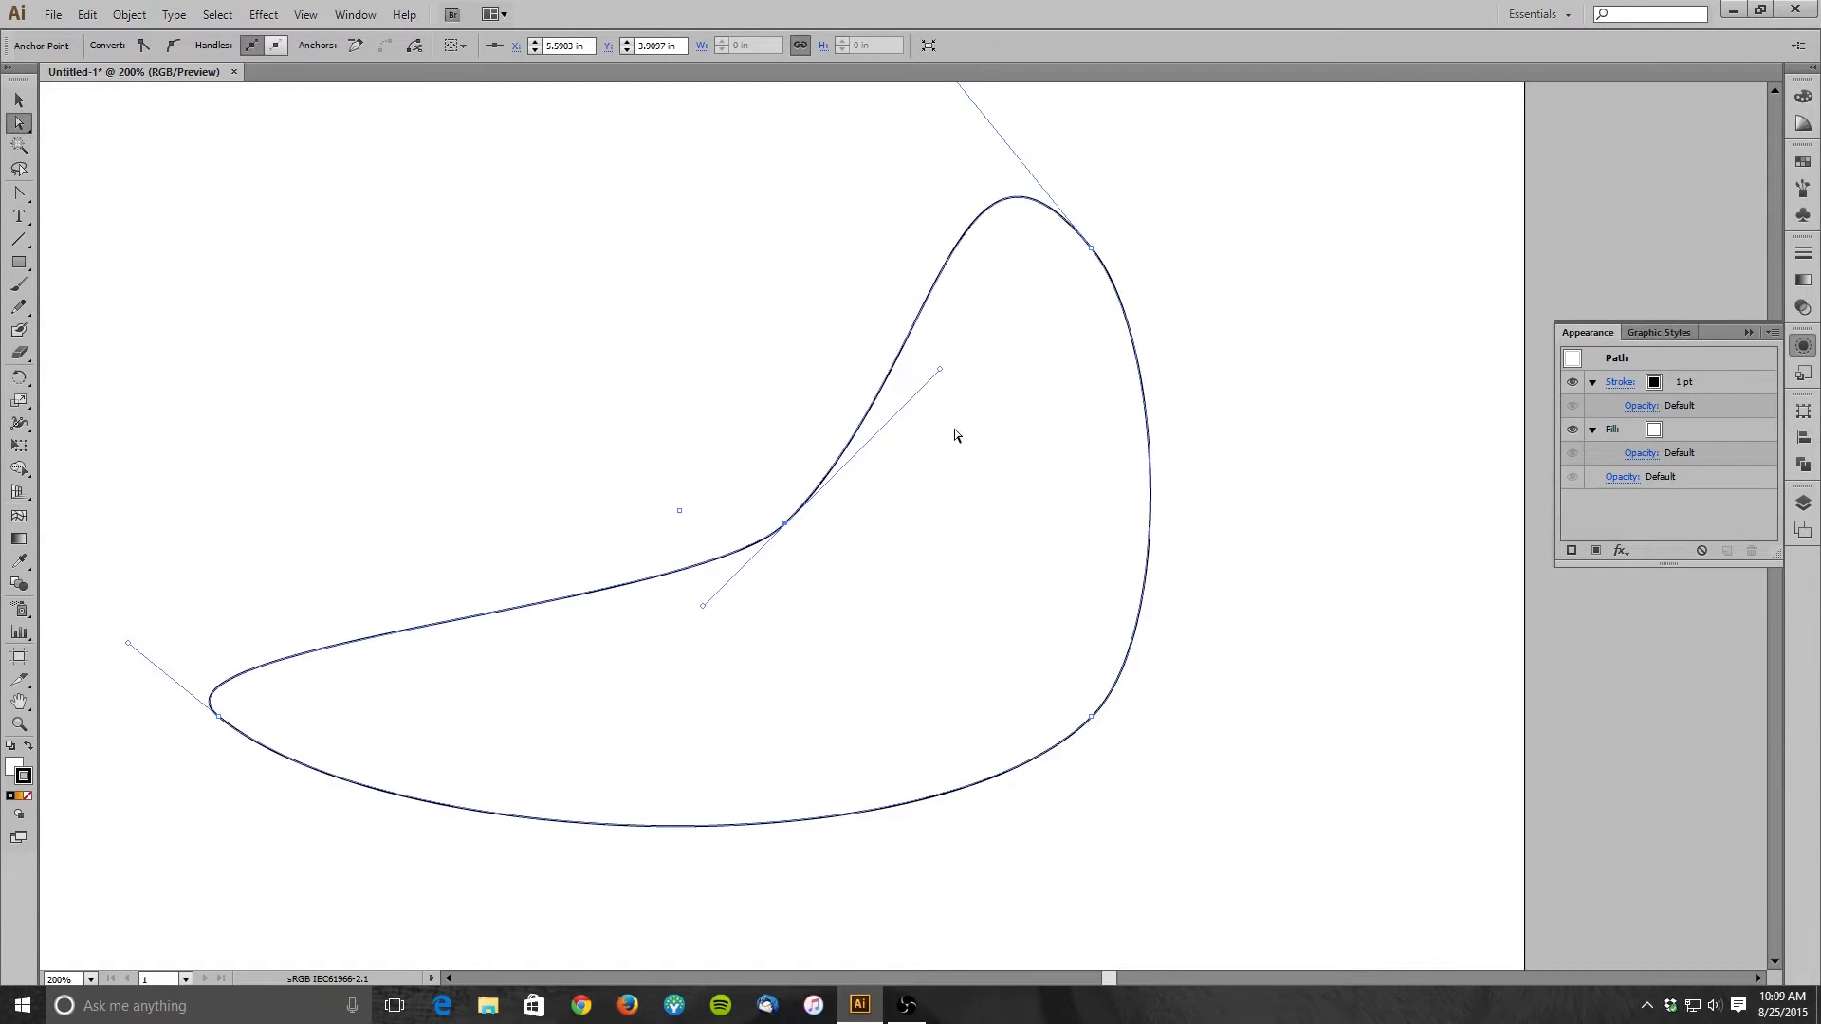
{"action": "left_click_drag", "start_coordinate": [1096, 722], "coordinate": [1145, 747]}
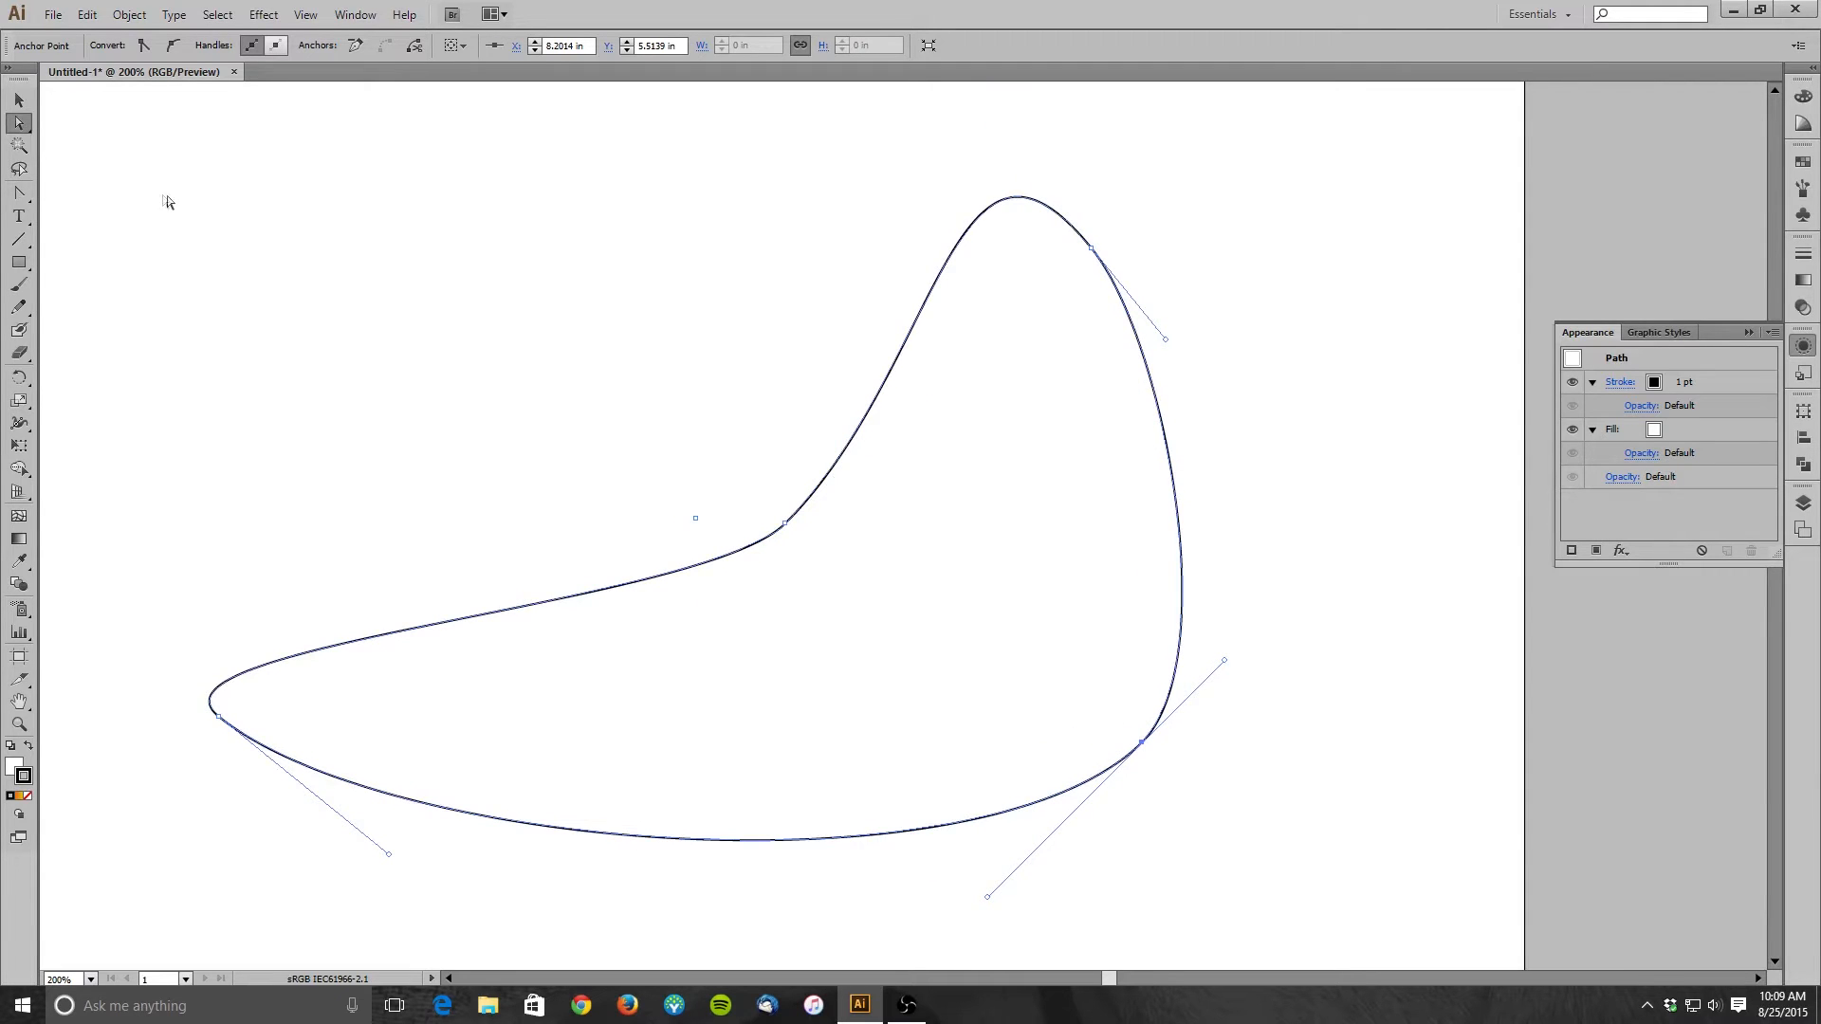
{"action": "key", "text": "v"}
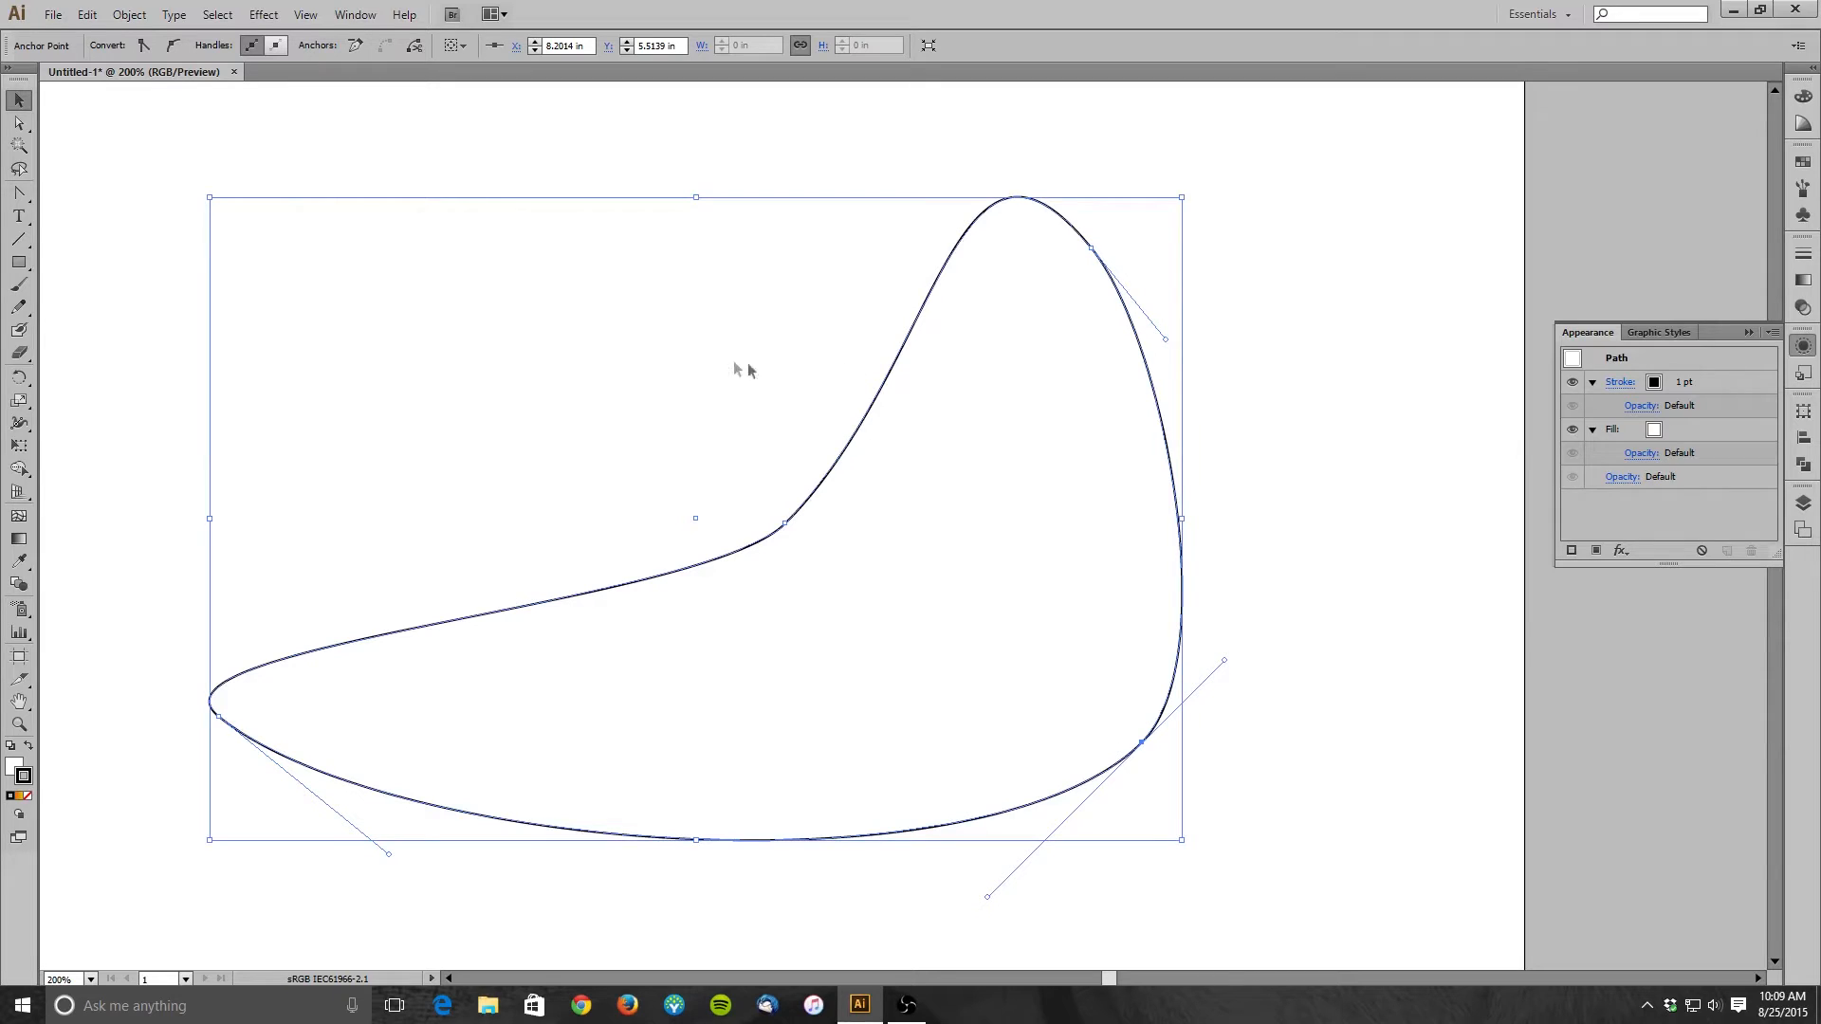
{"action": "left_click", "coordinate": [584, 370]}
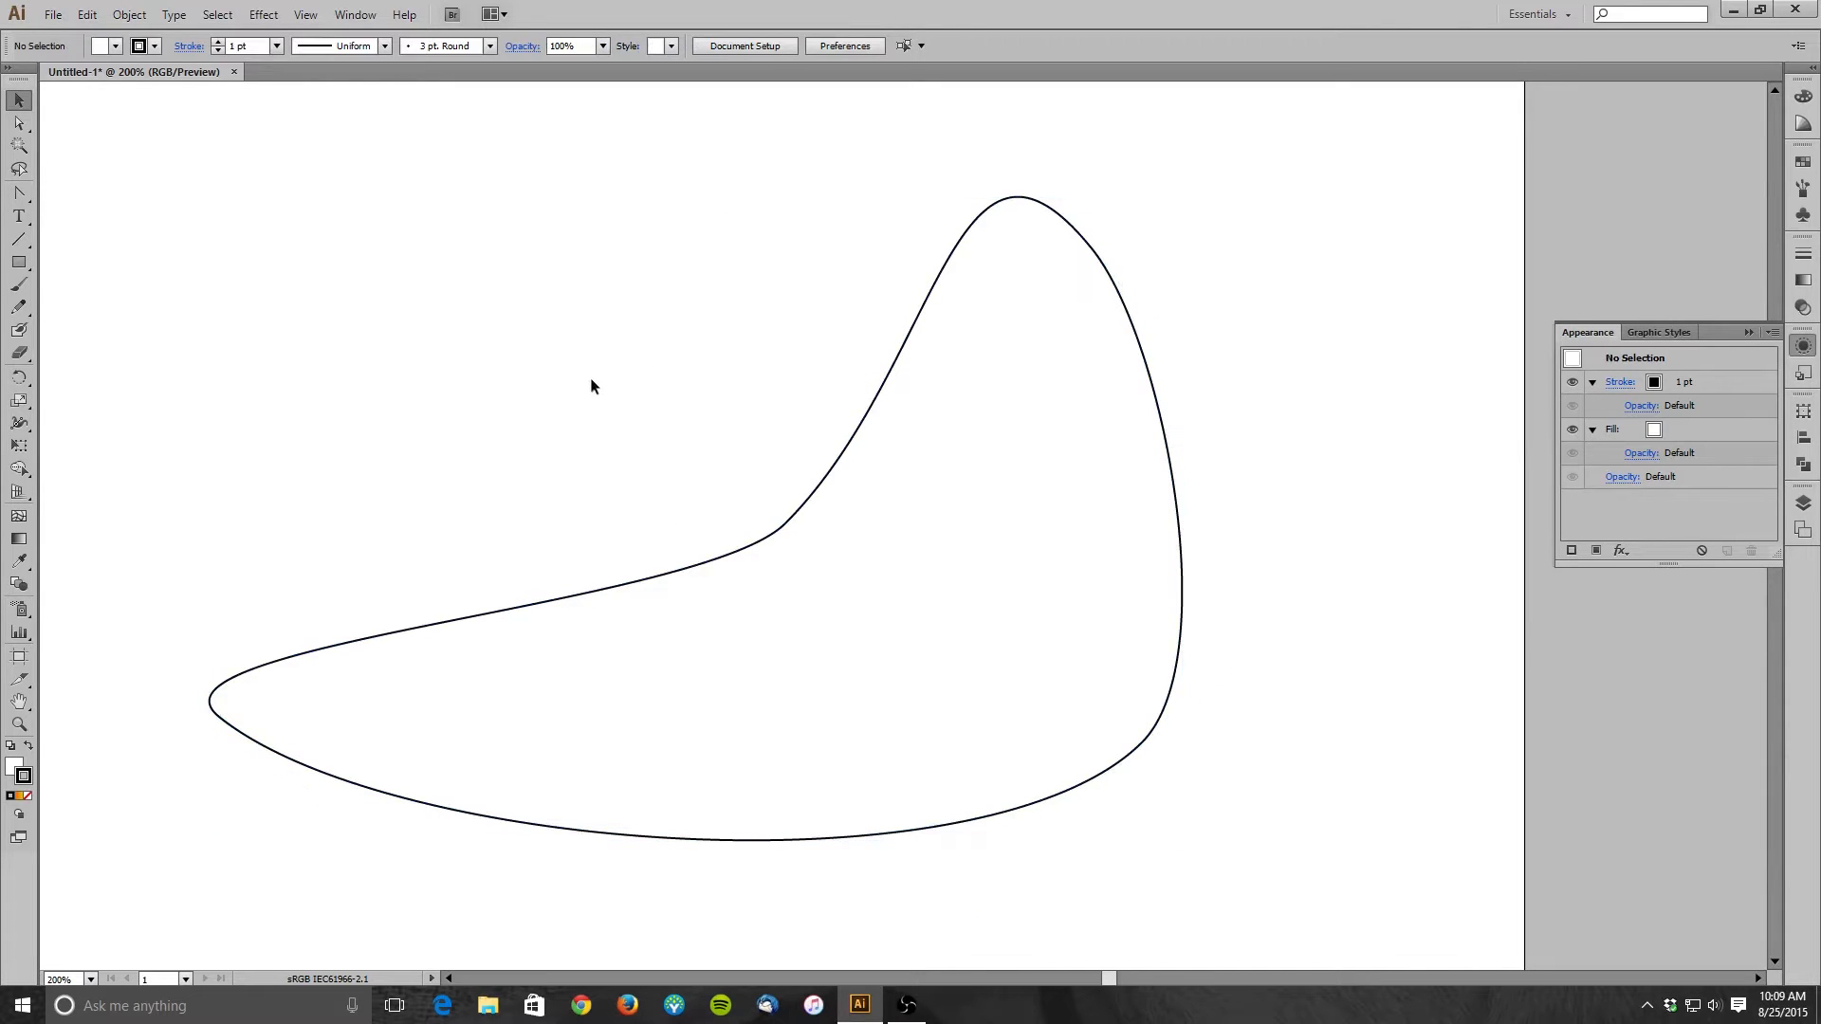
- Delete the stray empty type object from Layer 1, keeping only the curved path
{"action": "left_click", "coordinate": [653, 395], "text": "ctrl+alt"}
{"action": "left_click_drag", "start_coordinate": [1119, 595], "coordinate": [837, 453]}
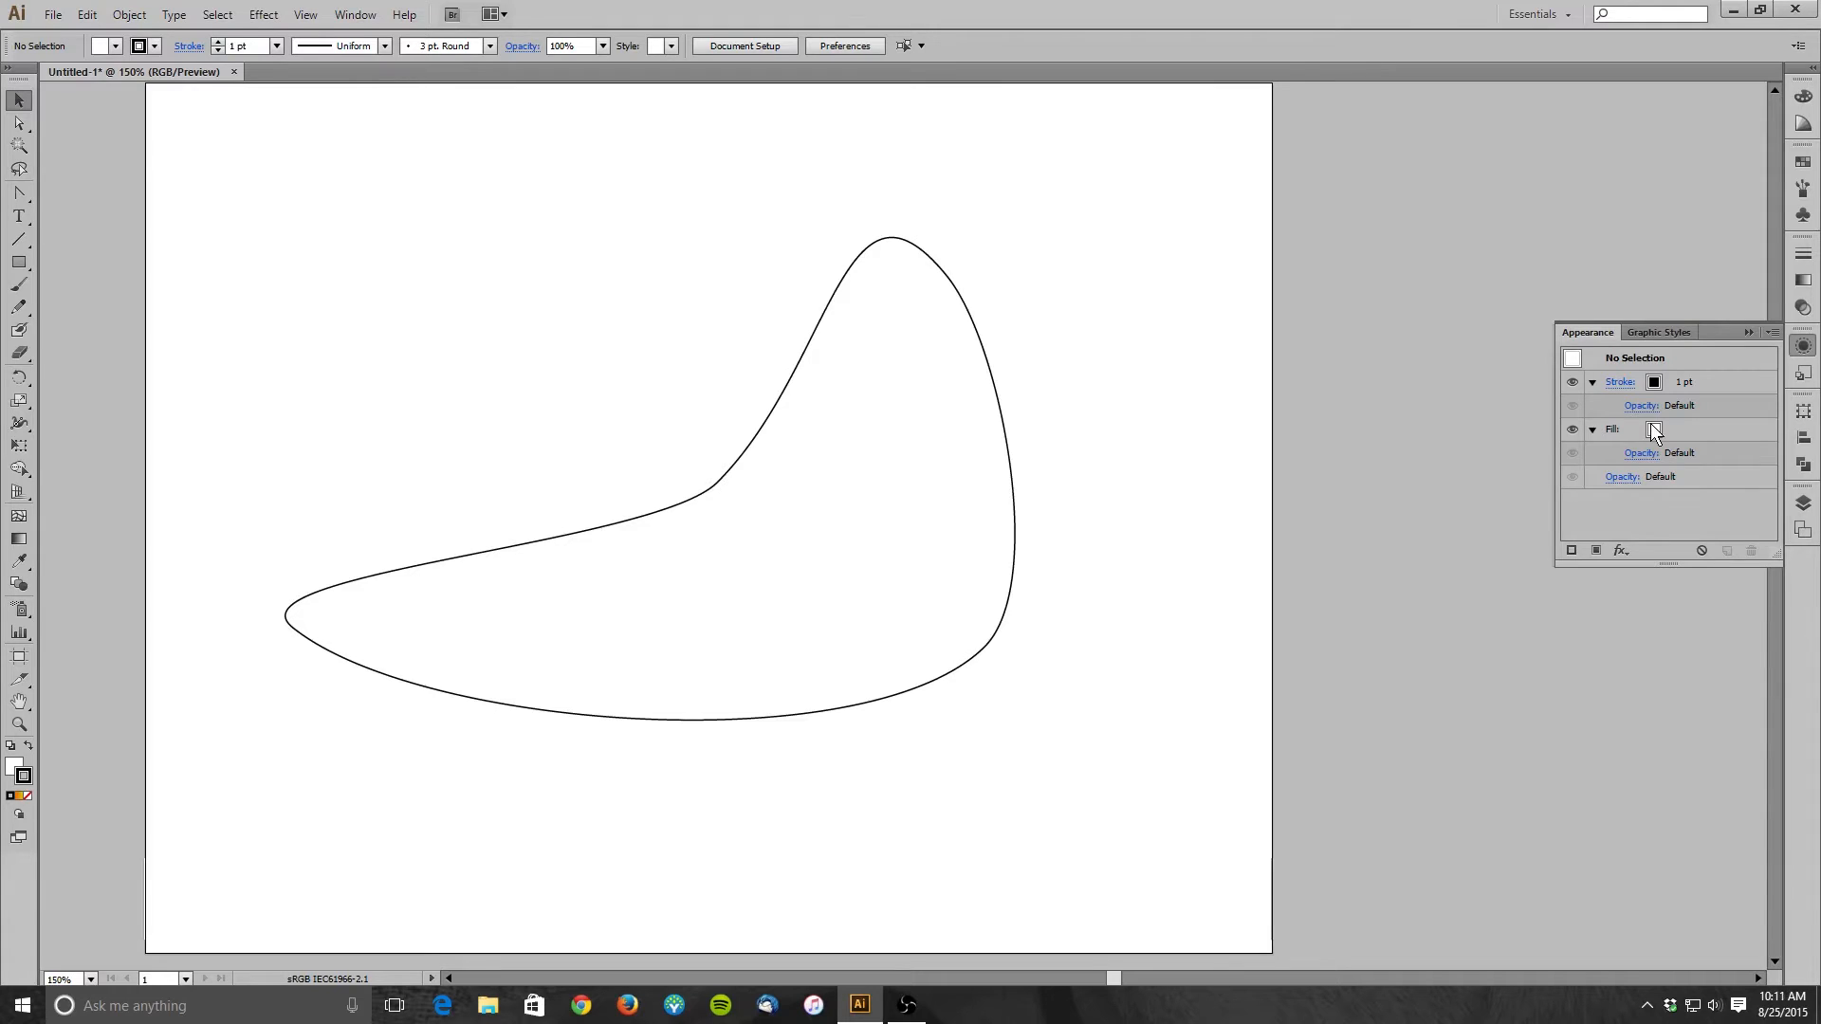
{"action": "left_click", "coordinate": [779, 406]}
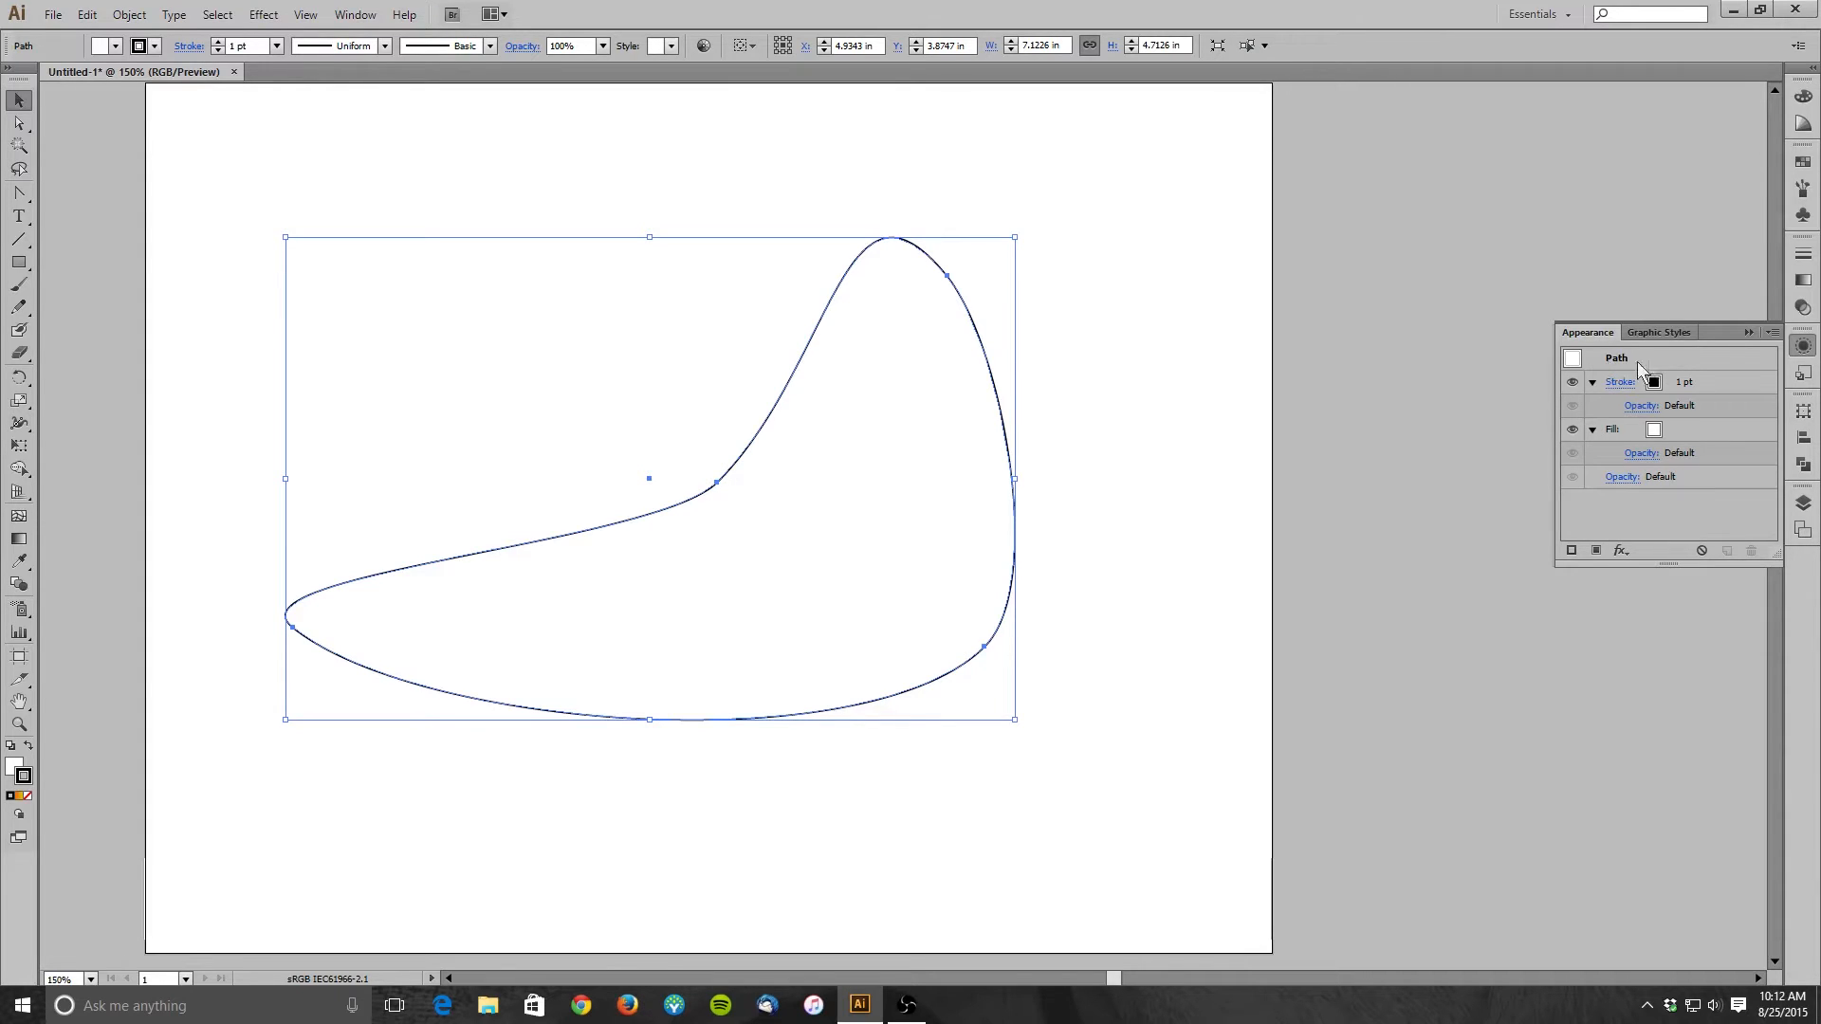
{"action": "left_click", "coordinate": [1805, 506]}
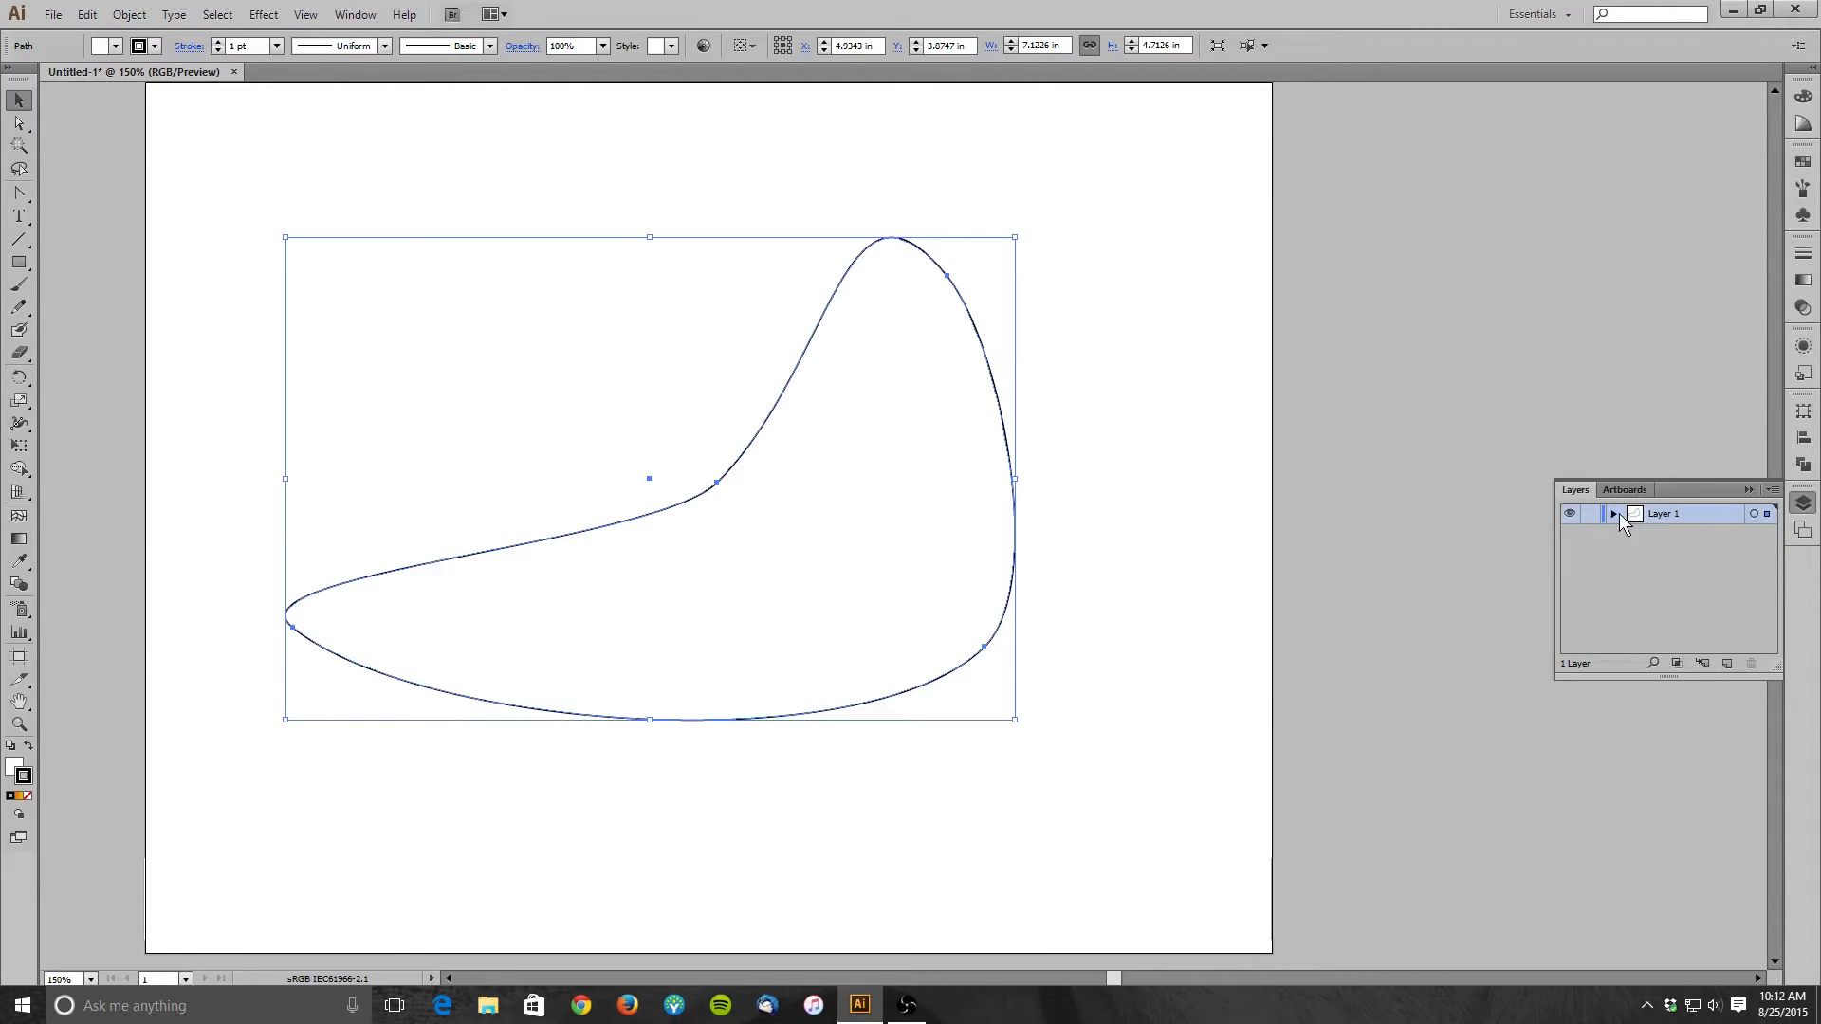
{"action": "left_click", "coordinate": [1614, 514]}
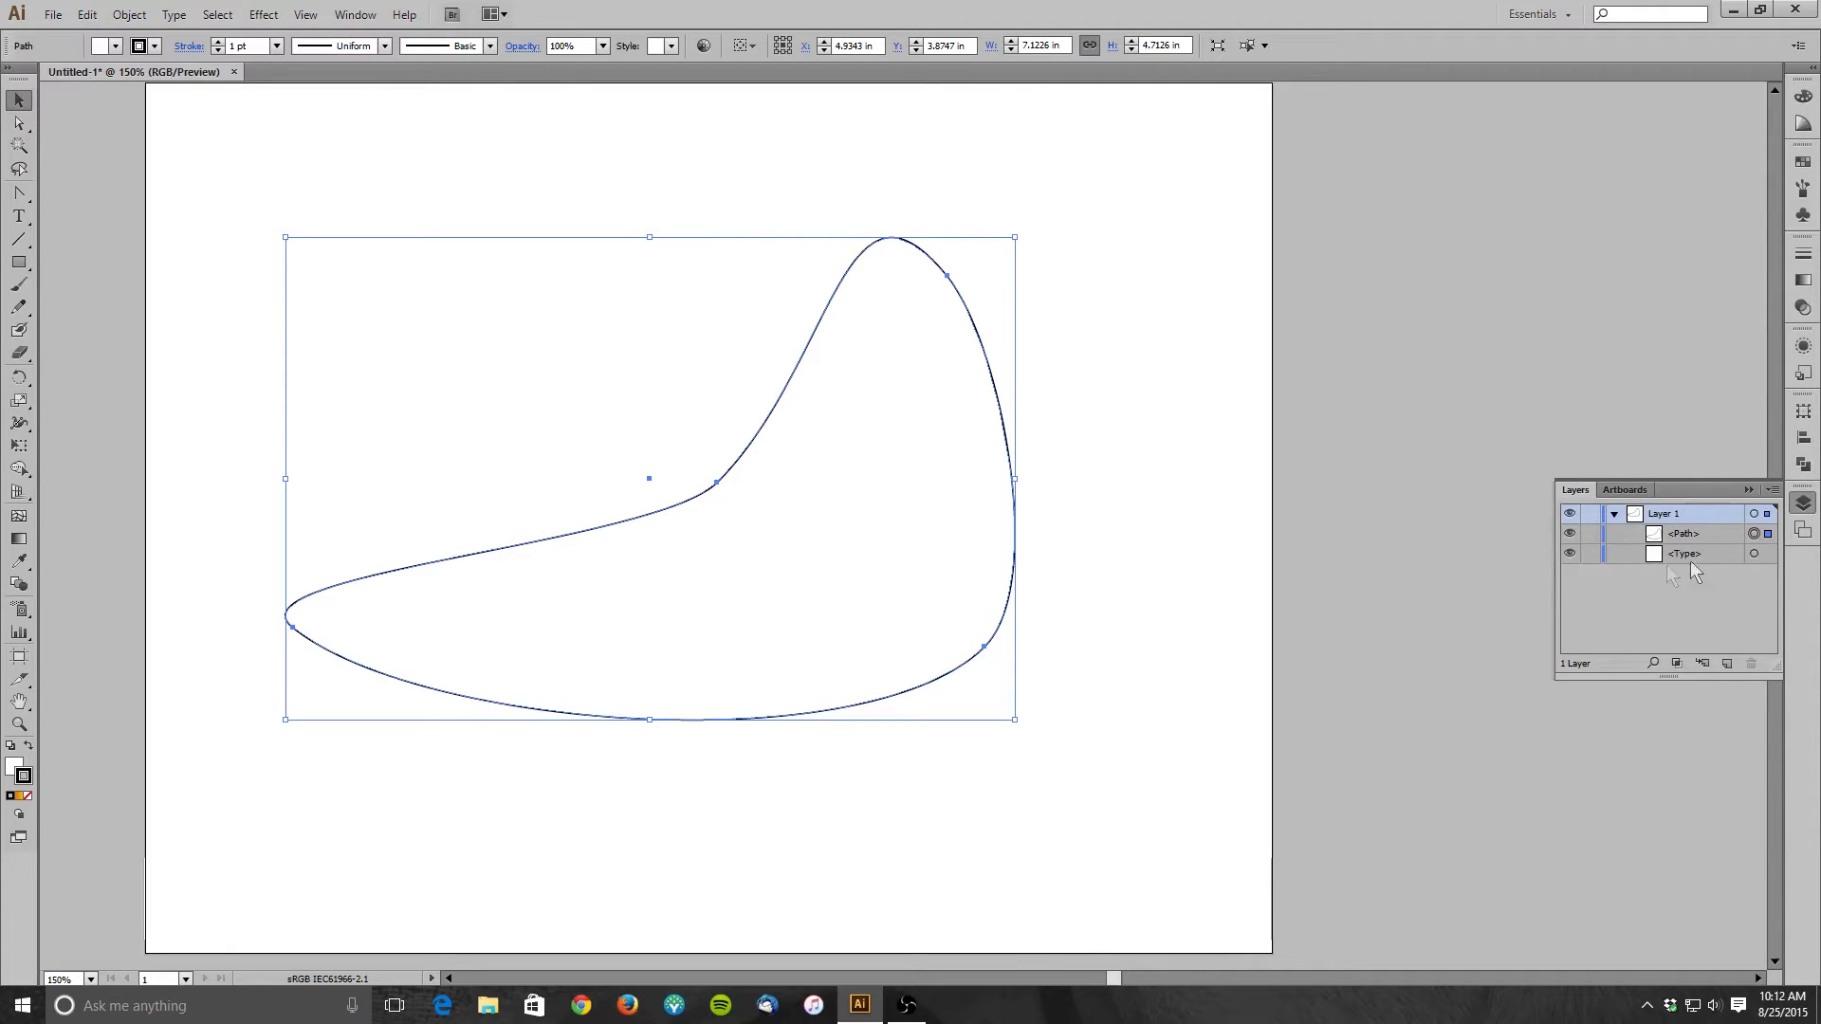
{"action": "left_click", "coordinate": [1571, 555]}
{"action": "left_click", "coordinate": [1754, 554]}
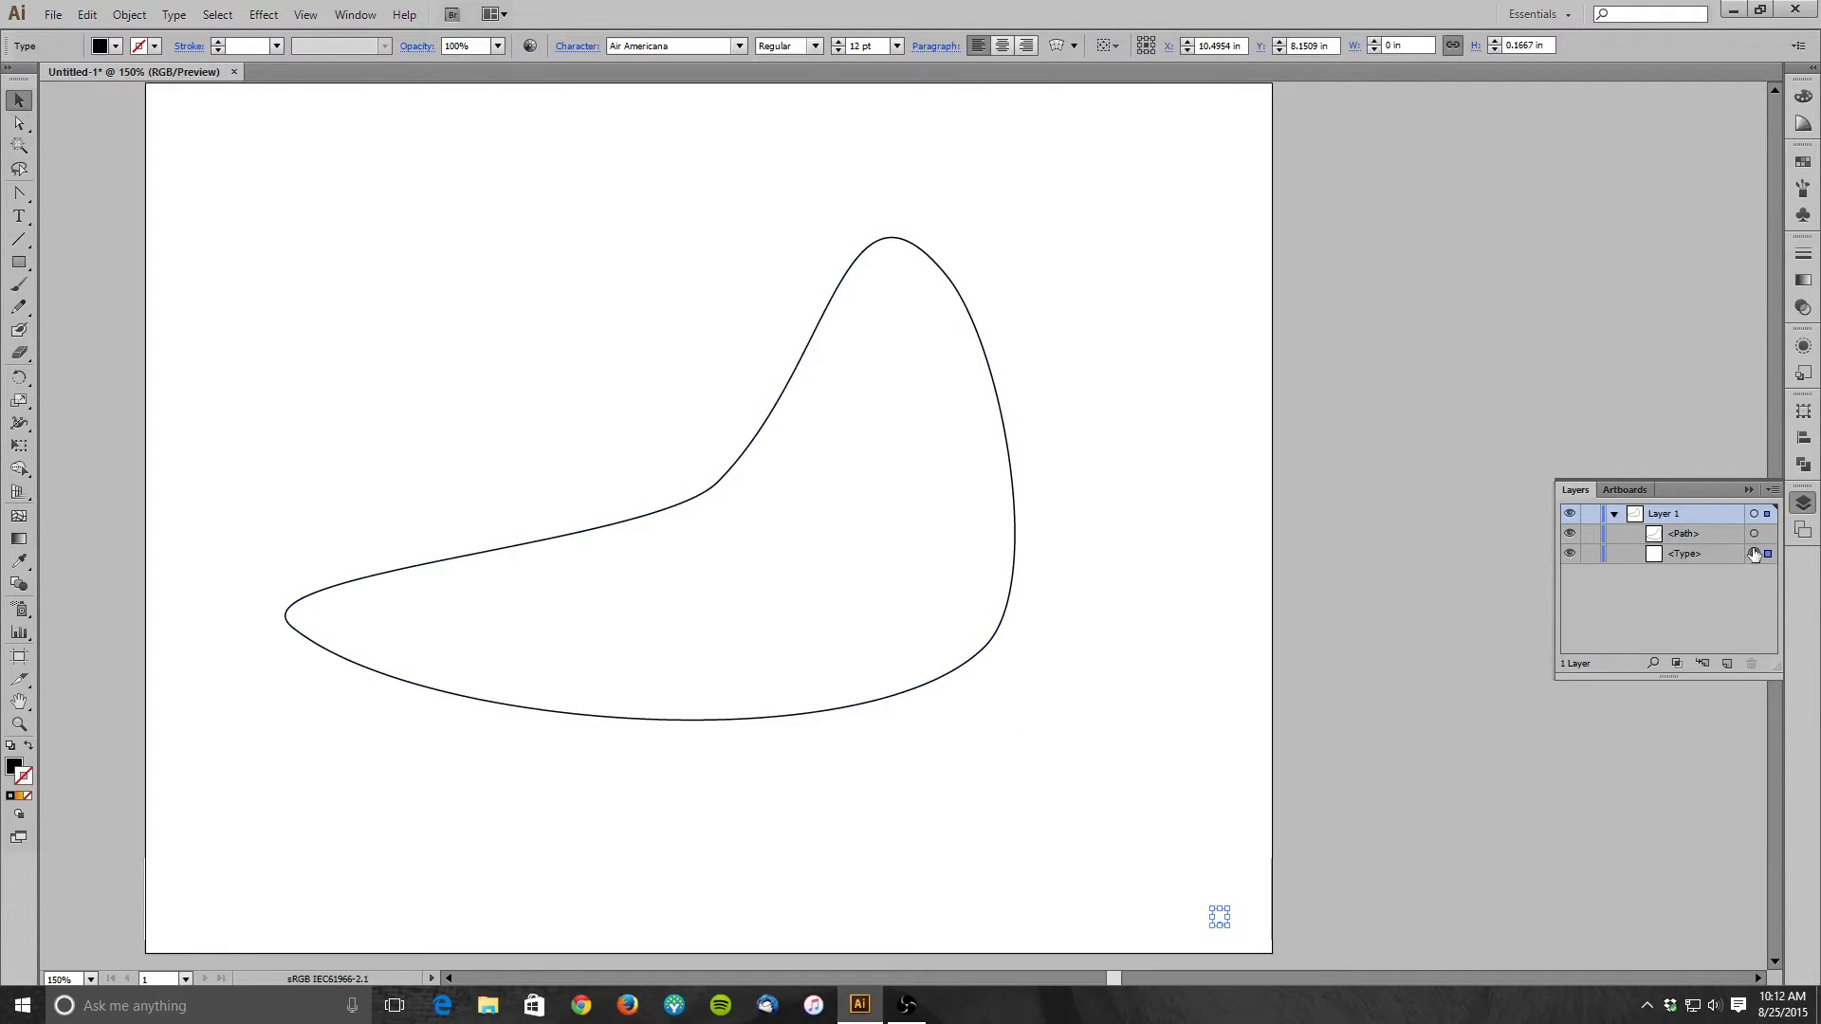
{"action": "left_click", "coordinate": [1694, 555]}
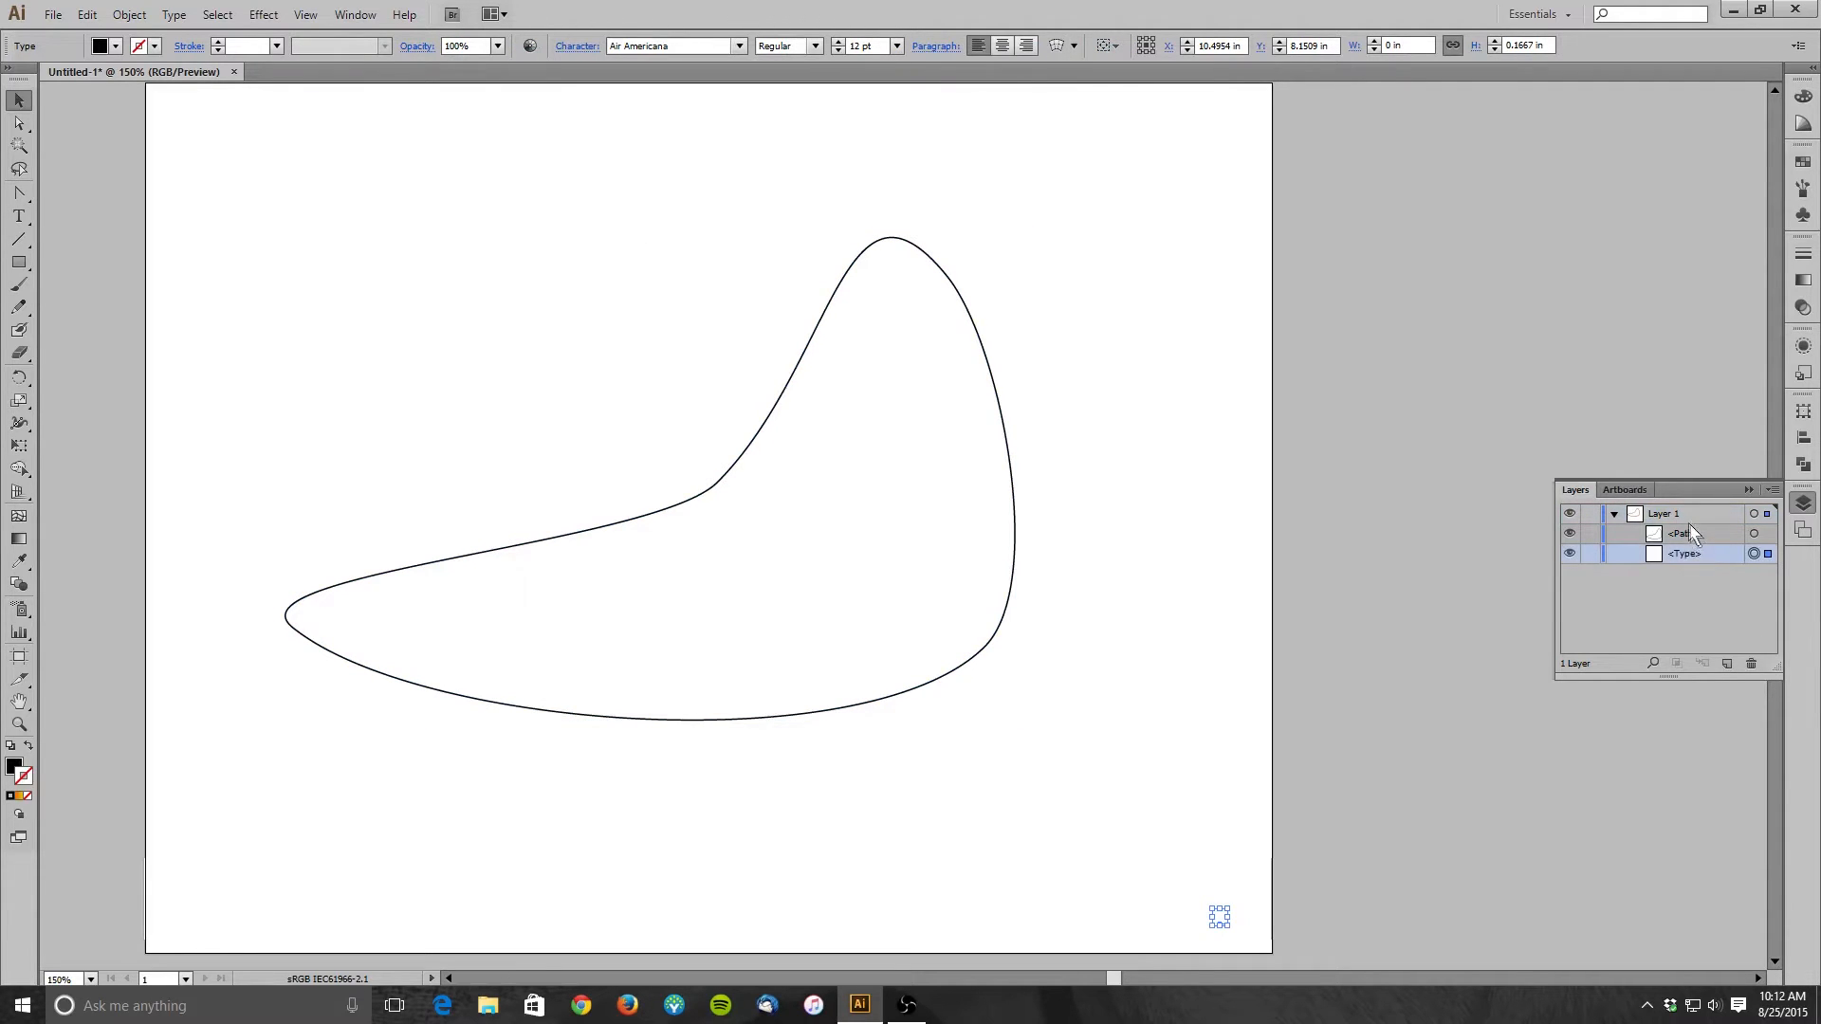
{"action": "key", "text": "Delete"}
{"action": "left_click", "coordinate": [1682, 537]}
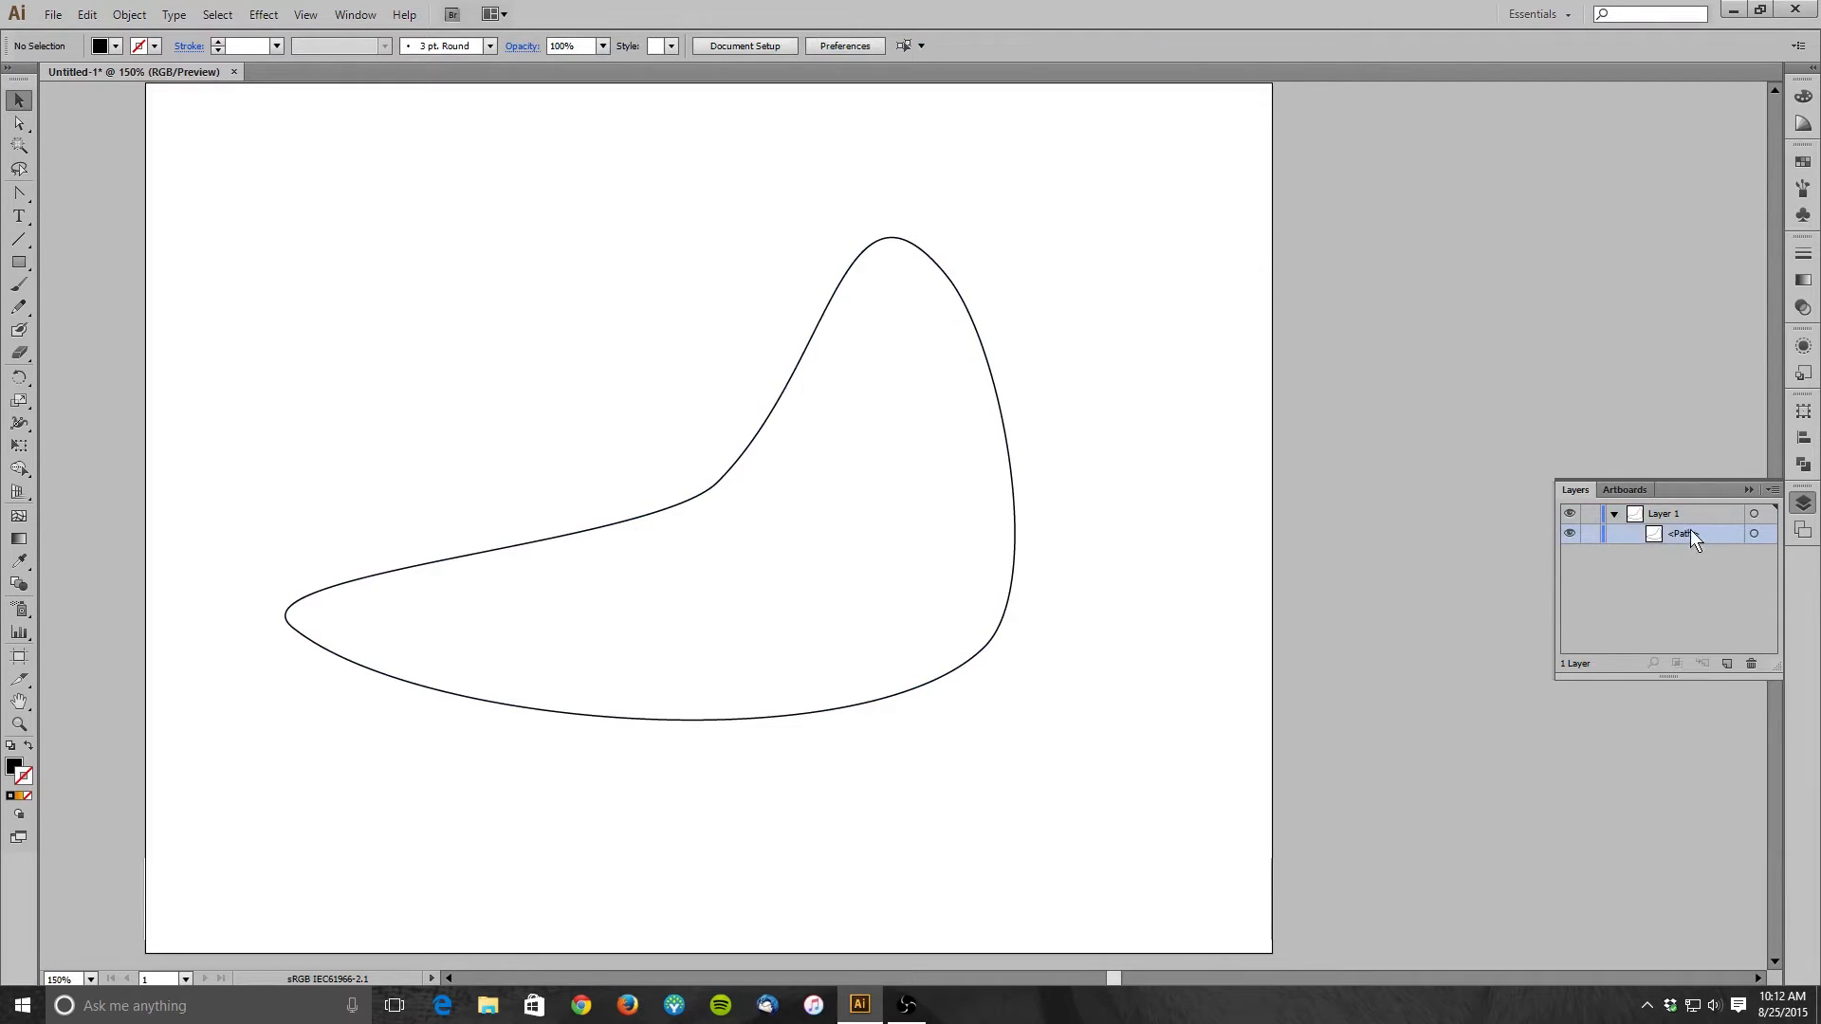
{"action": "left_click", "coordinate": [1615, 514]}
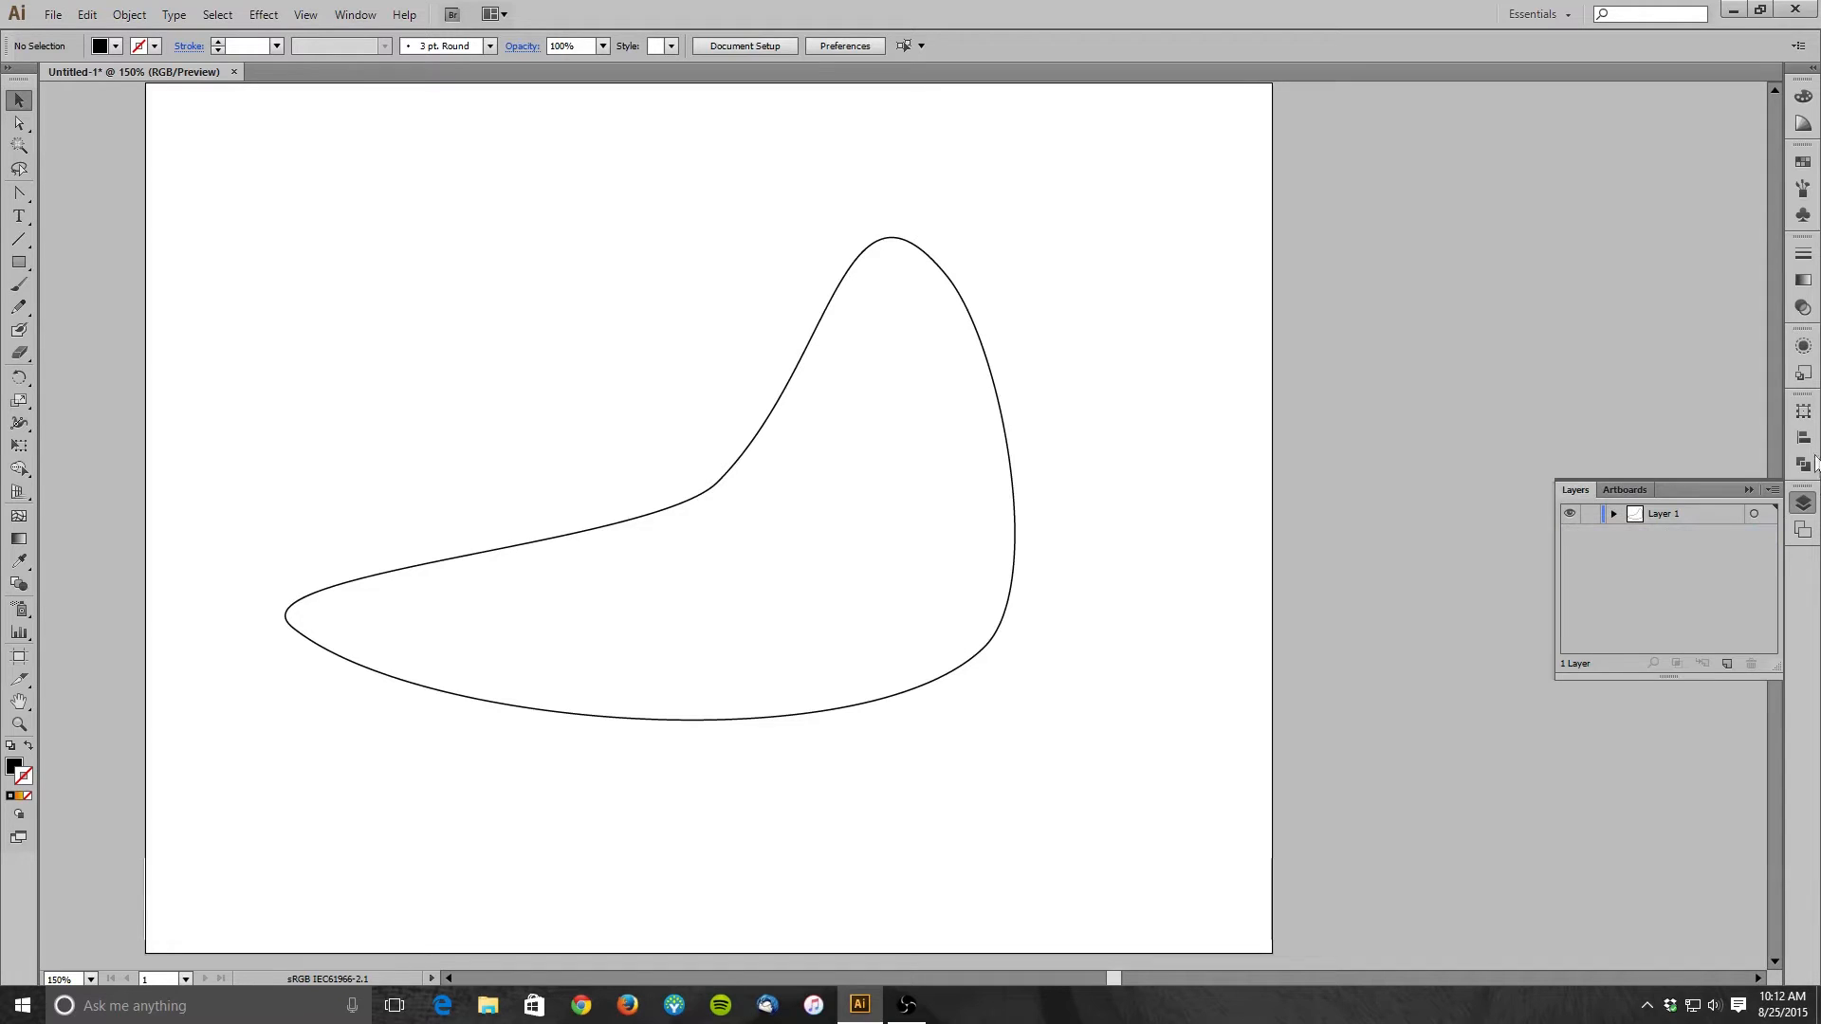
- Fill the curved path with light blue through its appearance attributes
{"action": "left_click", "coordinate": [1803, 345]}
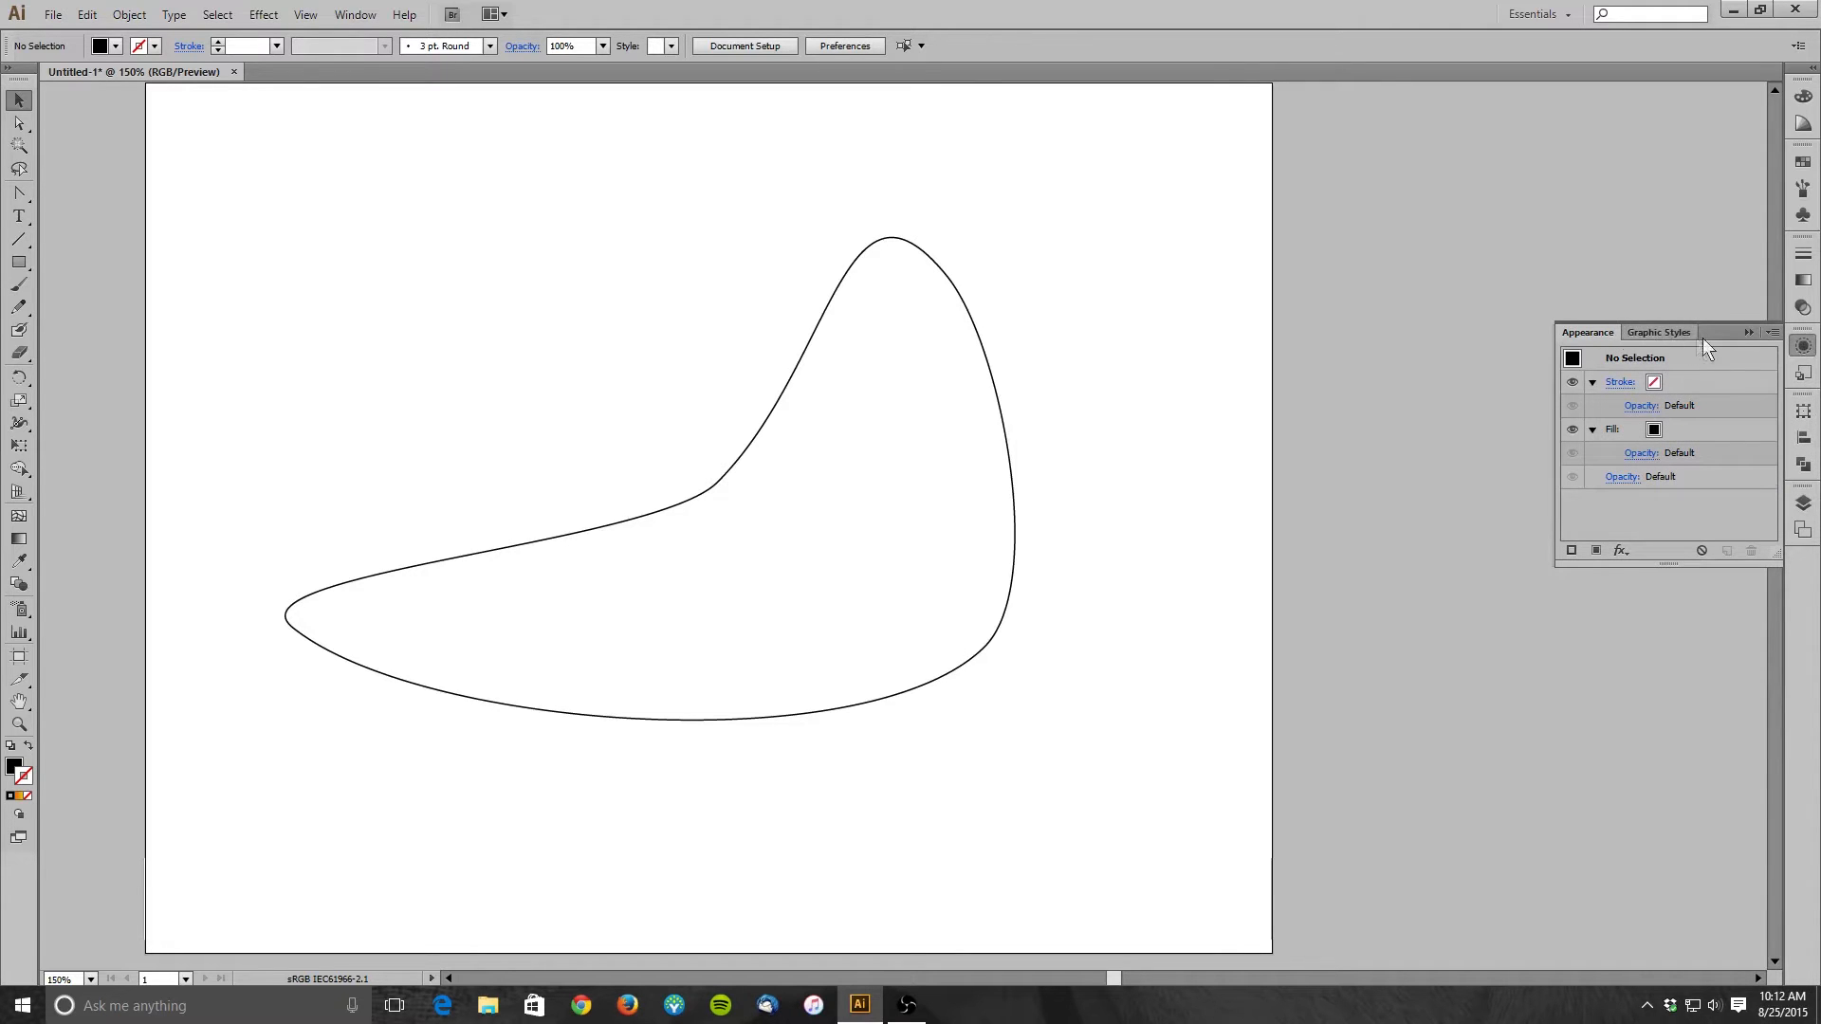
{"action": "left_click", "coordinate": [786, 395]}
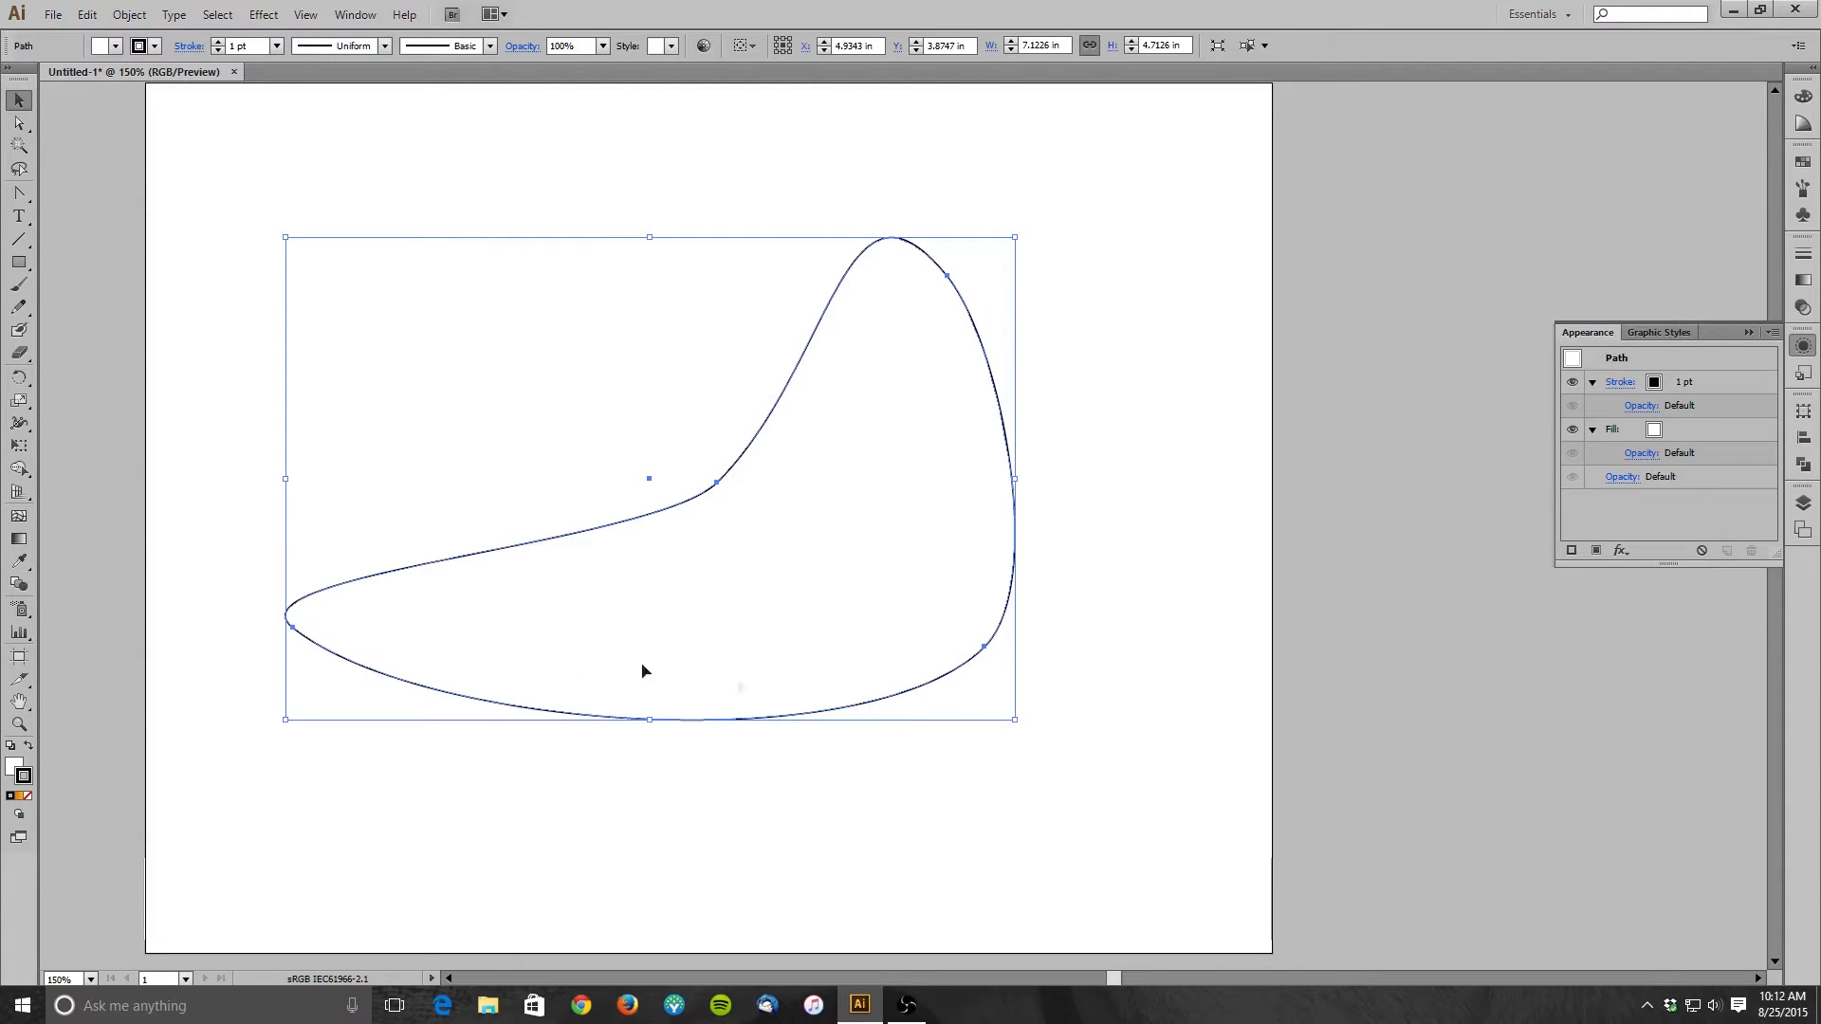
{"action": "left_click", "coordinate": [1653, 431]}
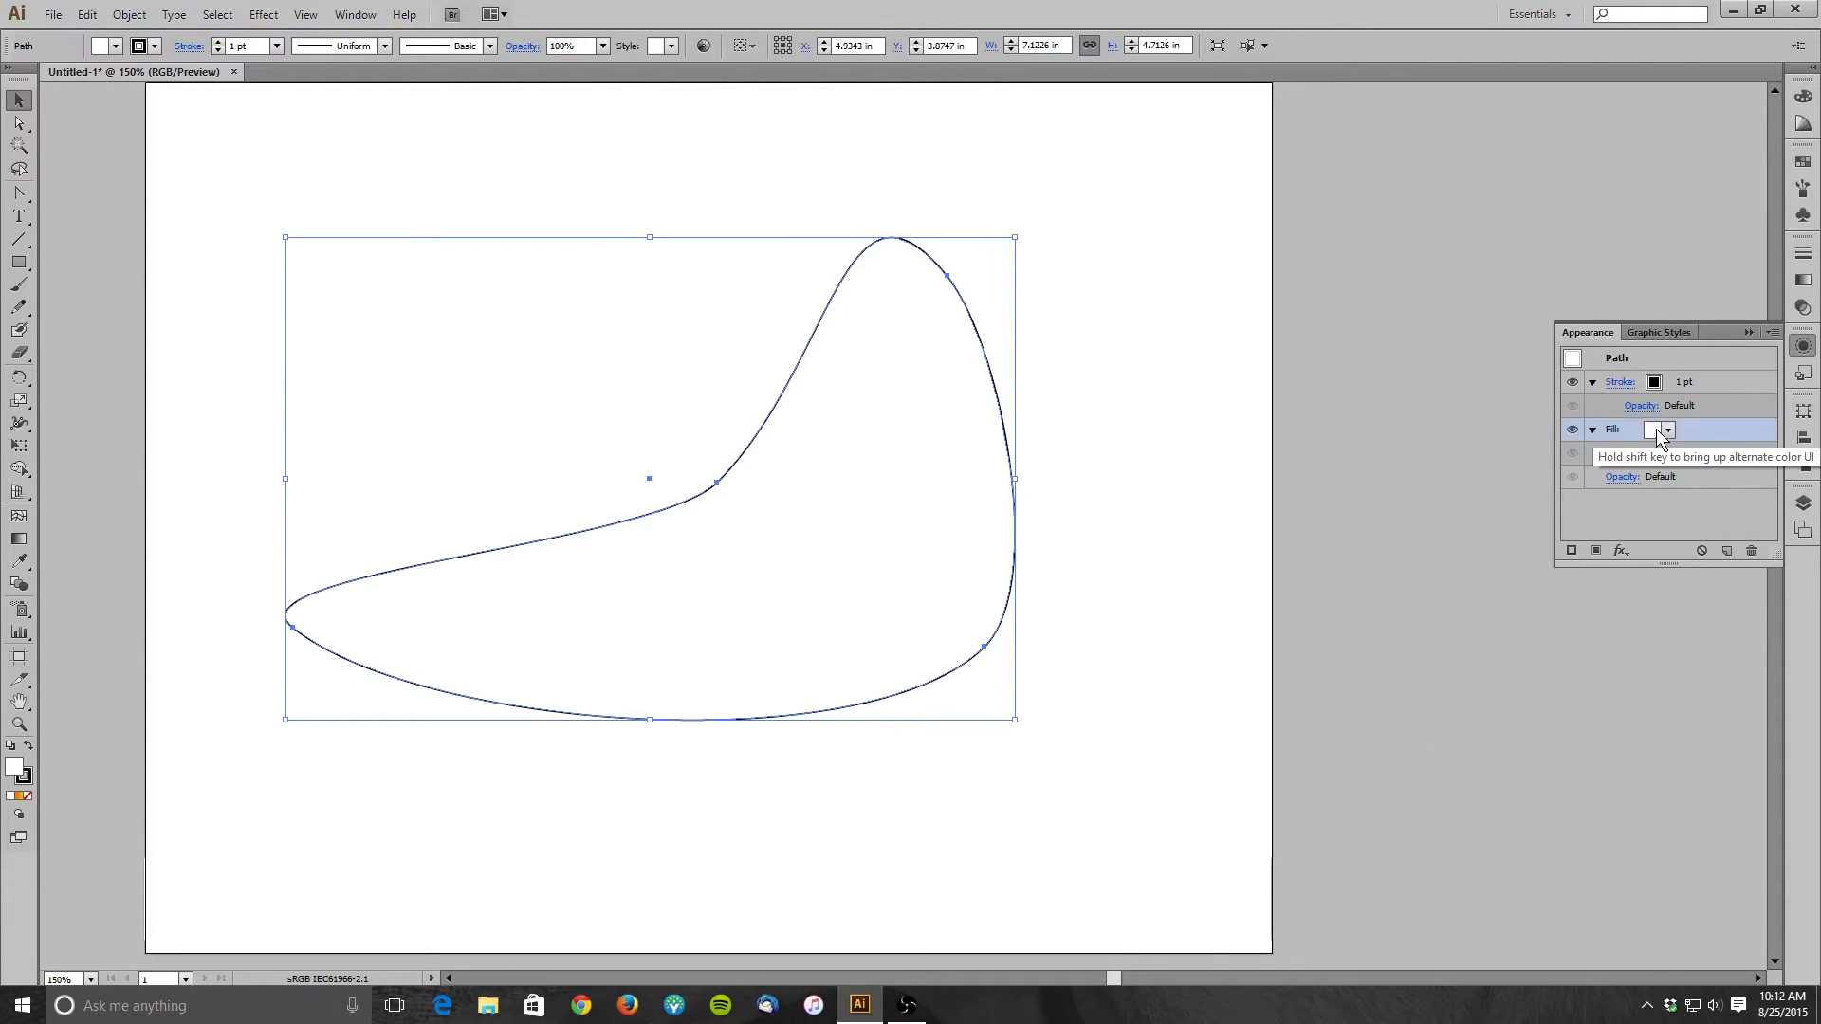
{"action": "left_click", "coordinate": [1669, 432]}
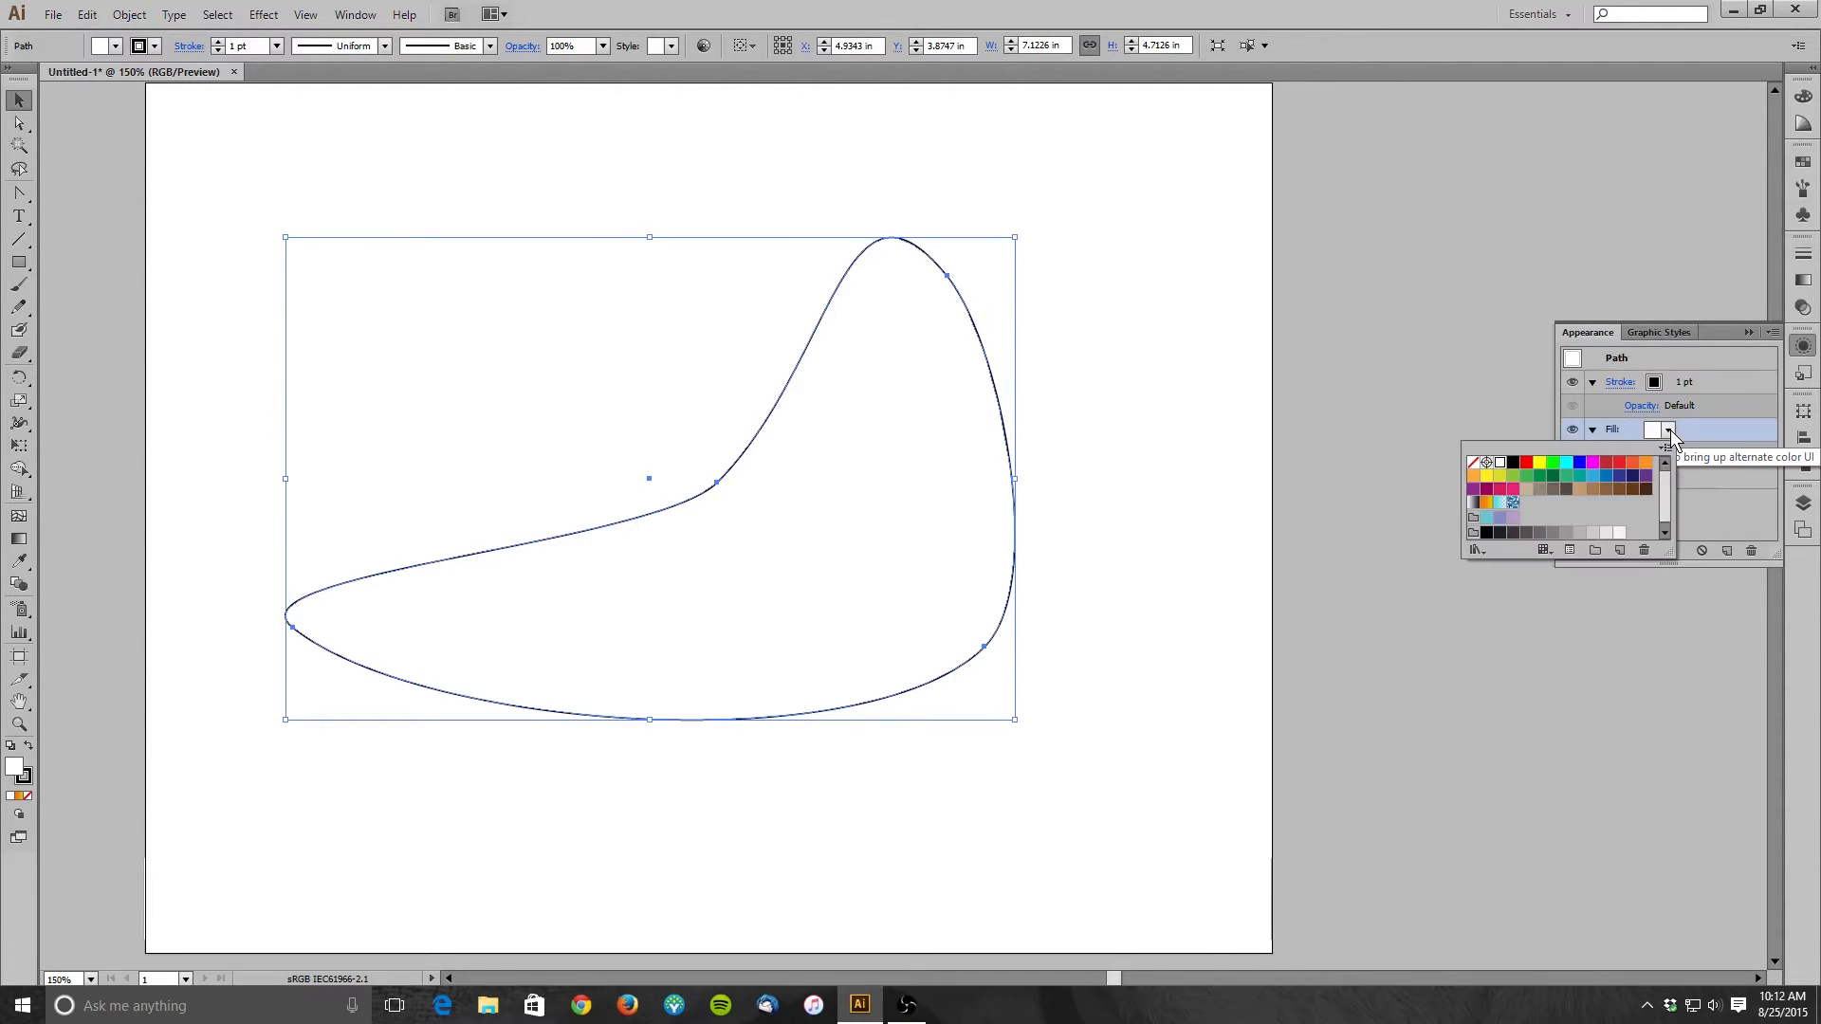
{"action": "left_click", "coordinate": [1595, 477]}
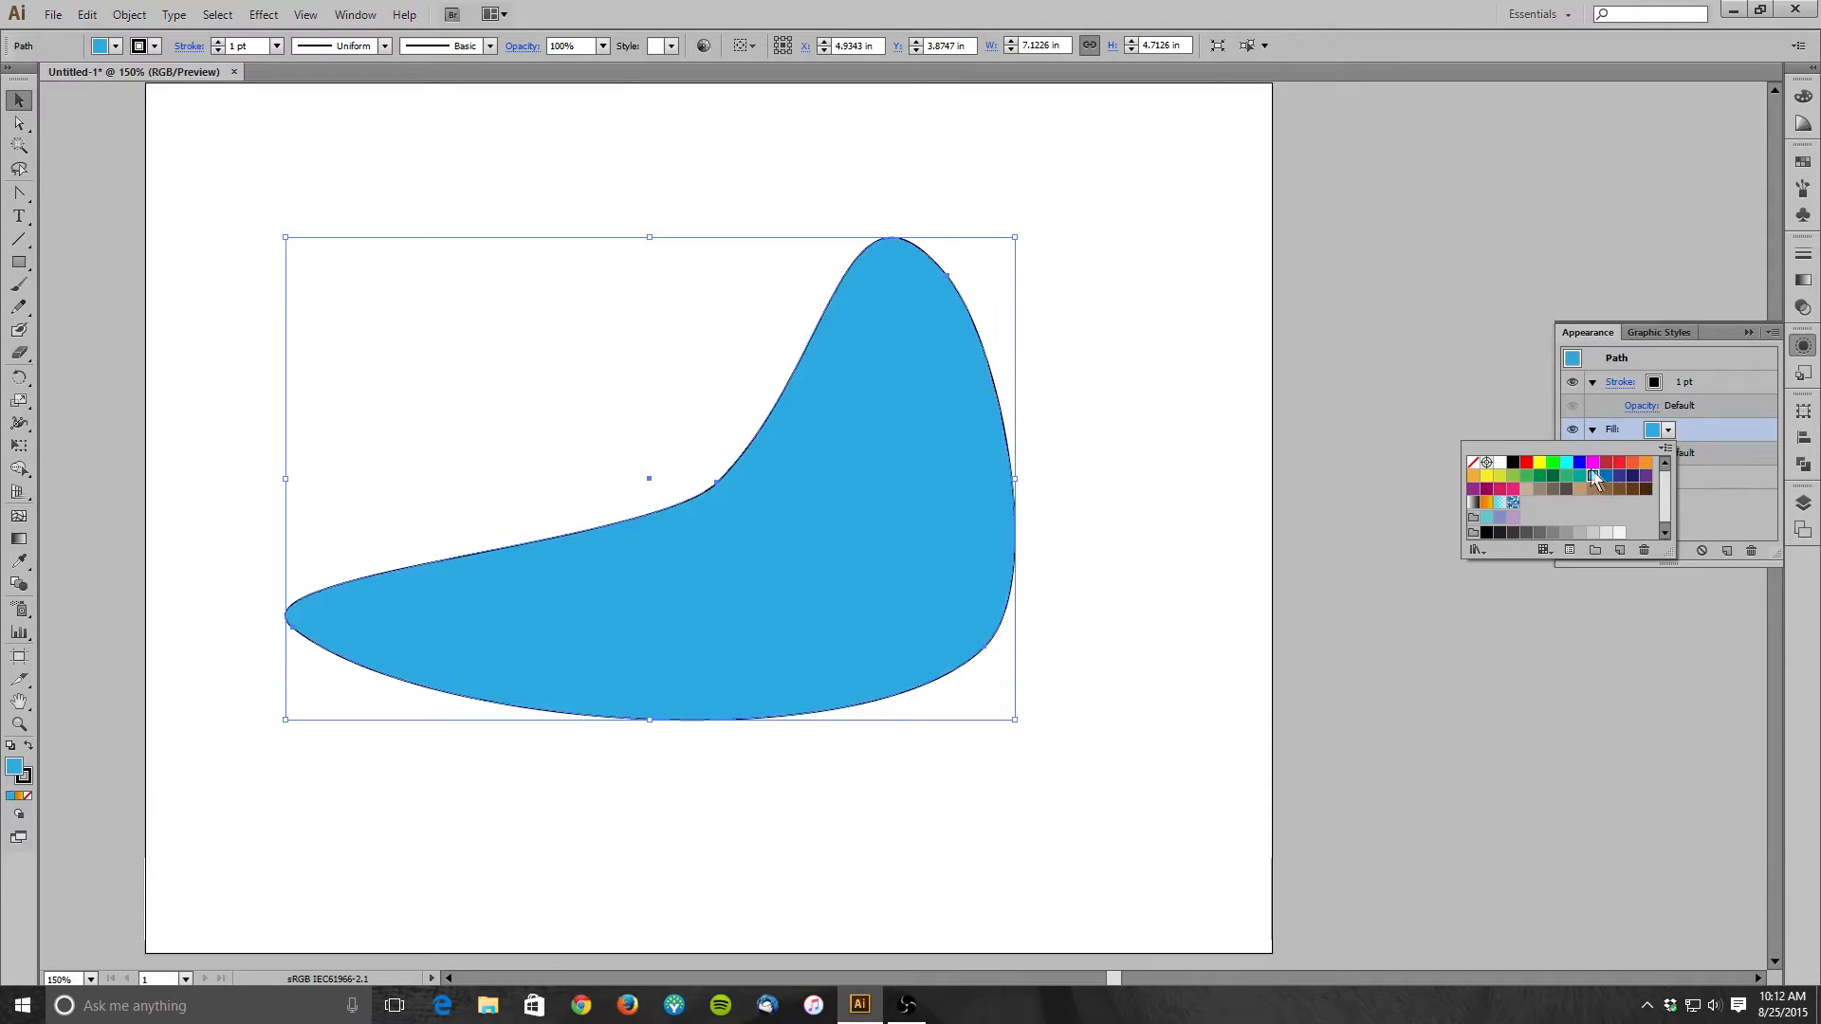
- Give the path a magenta stroke and set its weight to 5 pt
{"action": "left_click", "coordinate": [1664, 384]}
{"action": "left_click", "coordinate": [1665, 384]}
{"action": "left_click", "coordinate": [1668, 384]}
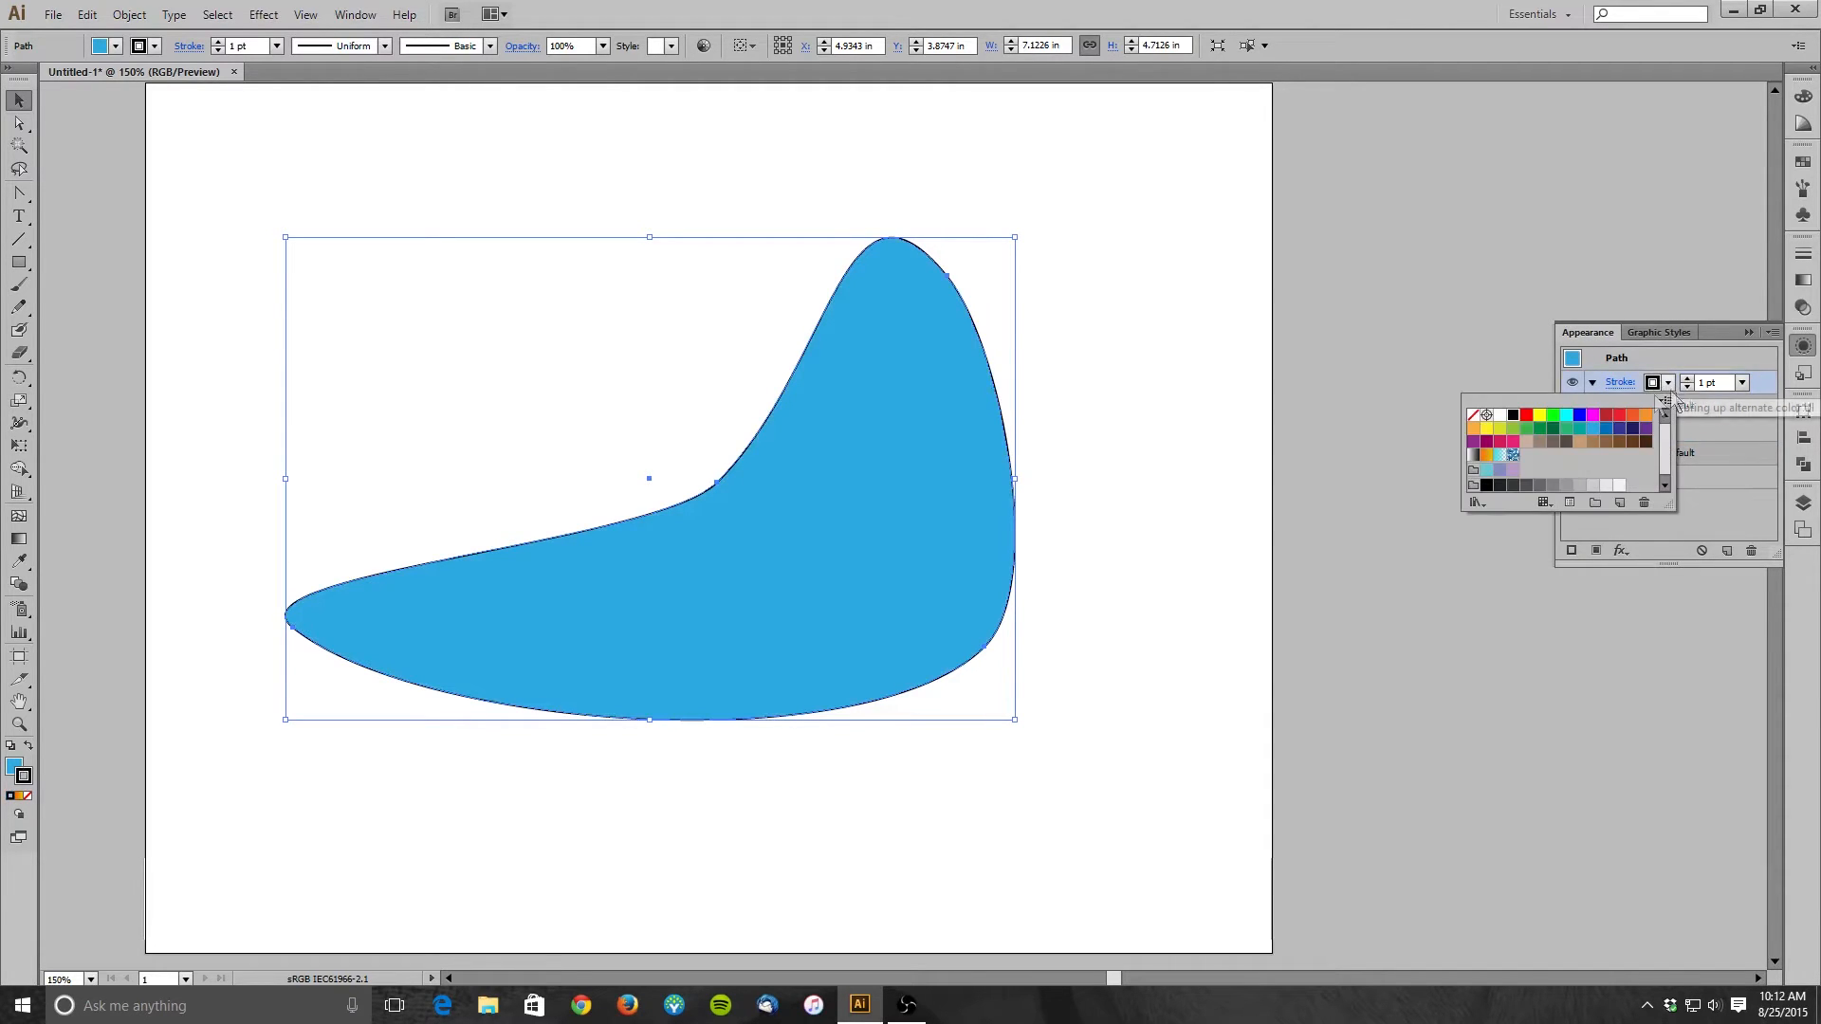
{"action": "left_click", "coordinate": [1593, 417]}
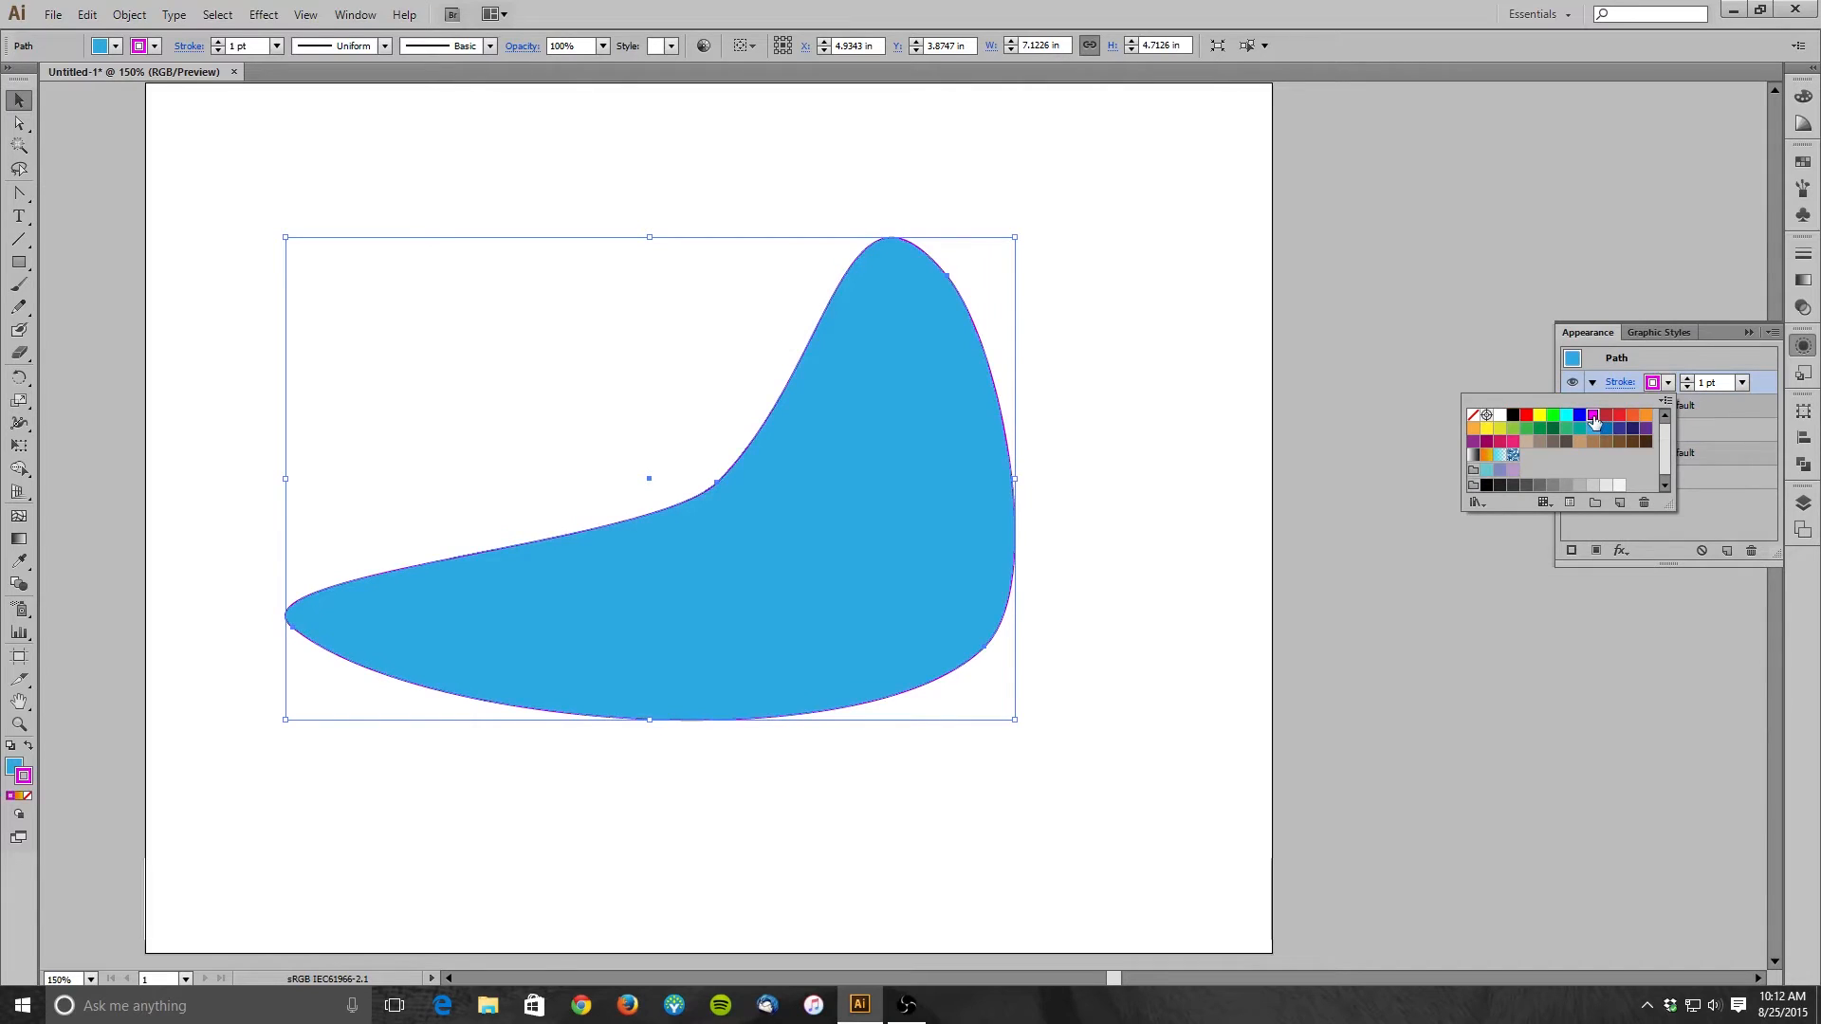
{"action": "left_click", "coordinate": [1688, 378]}
{"action": "left_click", "coordinate": [1688, 379]}
{"action": "left_click", "coordinate": [1688, 378]}
{"action": "left_click", "coordinate": [1688, 378]}
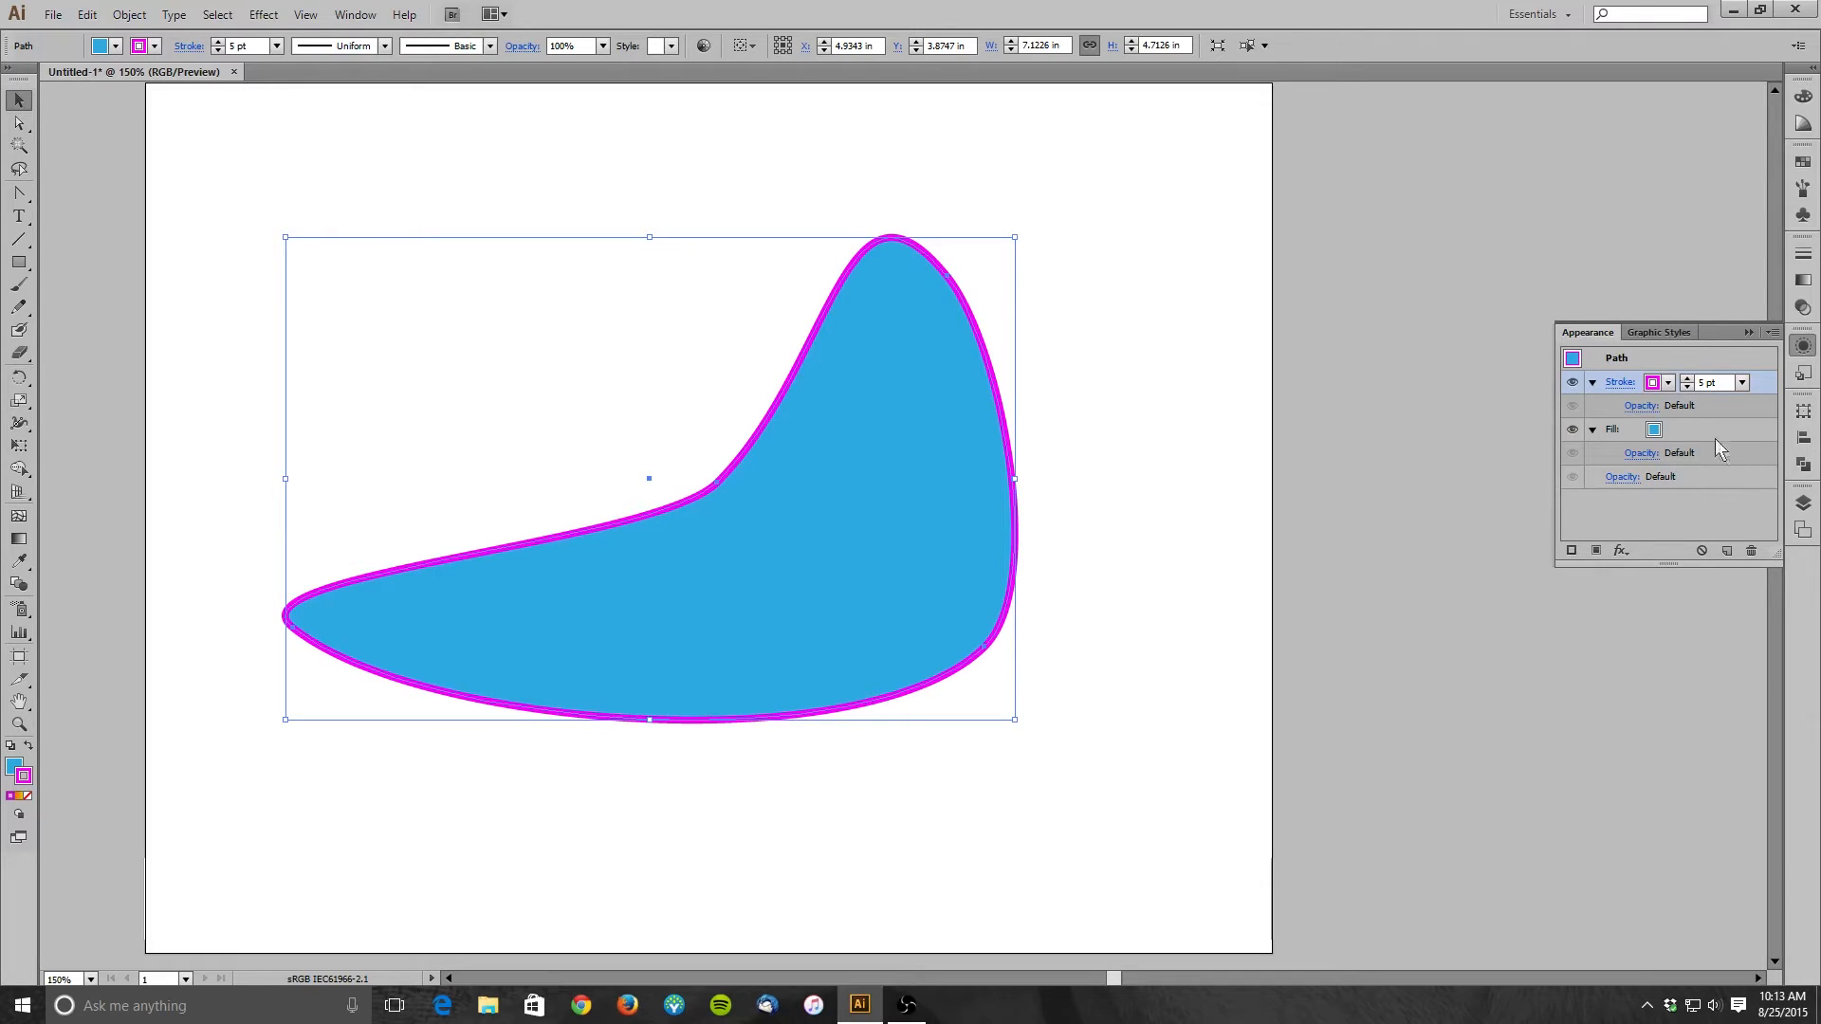
- Lower the opacity of the magenta stroke alone to 50%, keeping the Normal blending mode
{"action": "left_click", "coordinate": [1652, 409]}
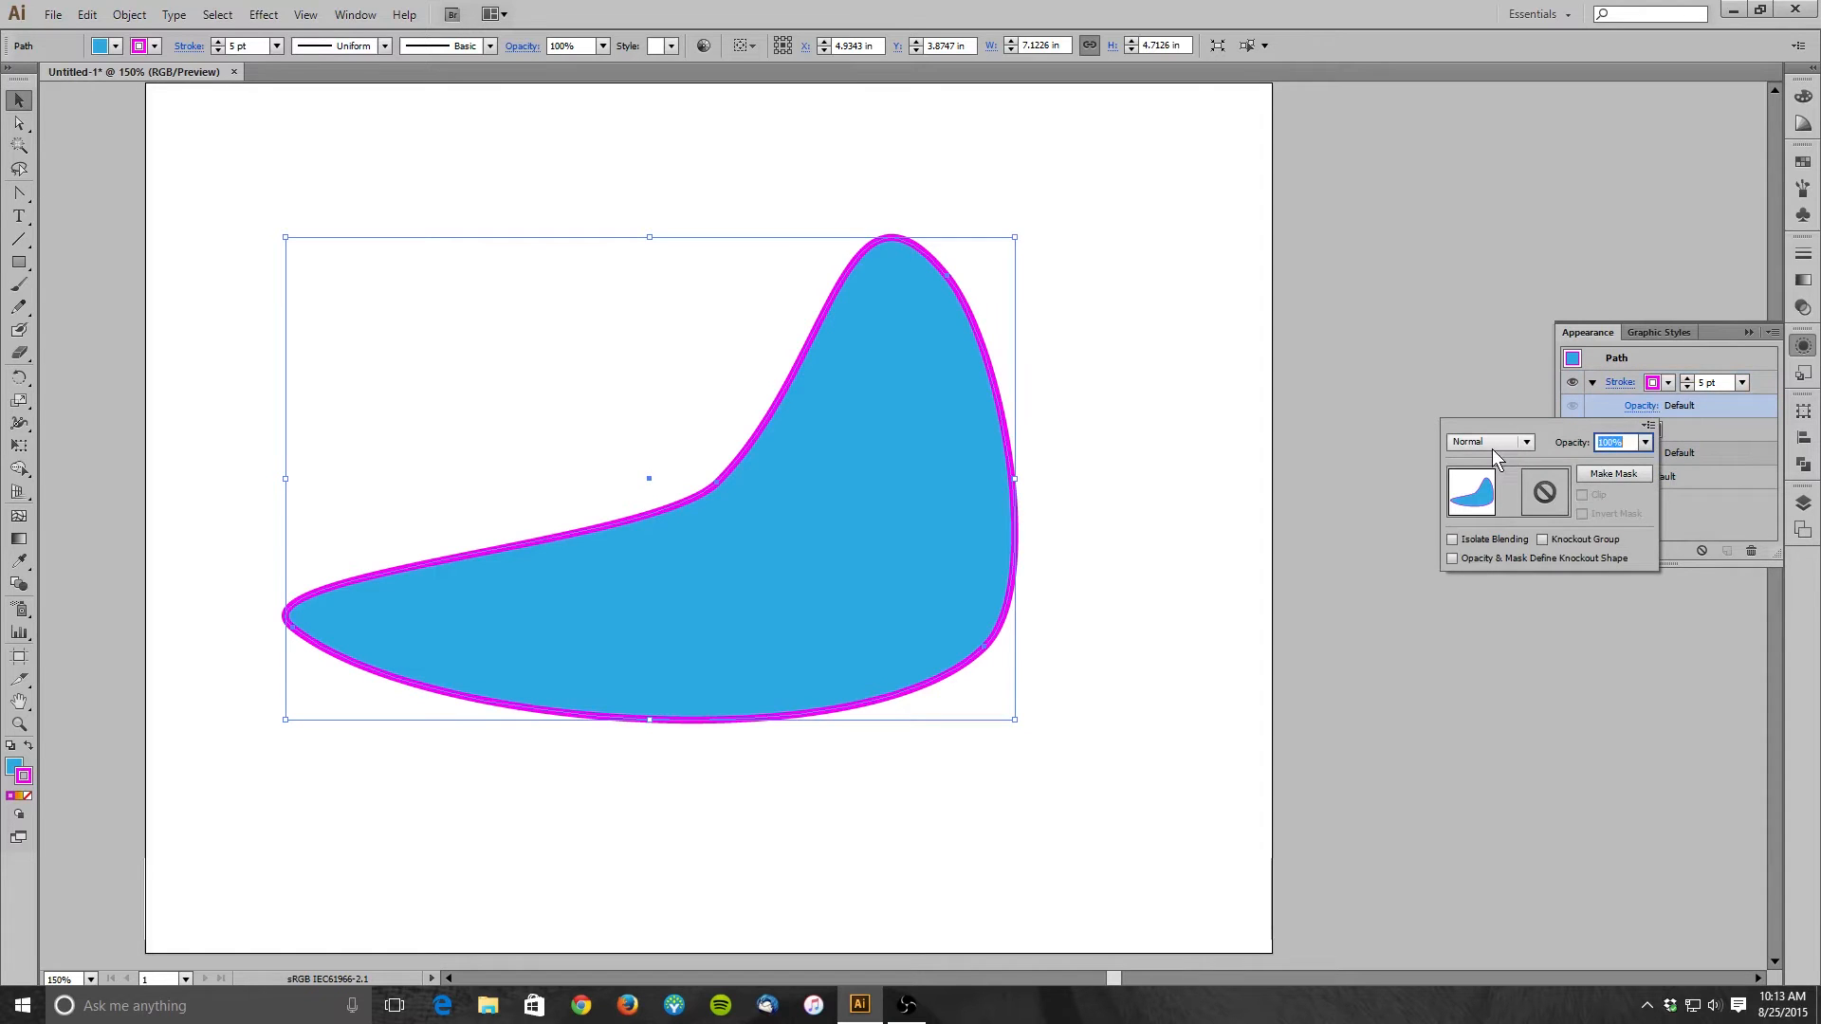
{"action": "left_click", "coordinate": [1528, 441]}
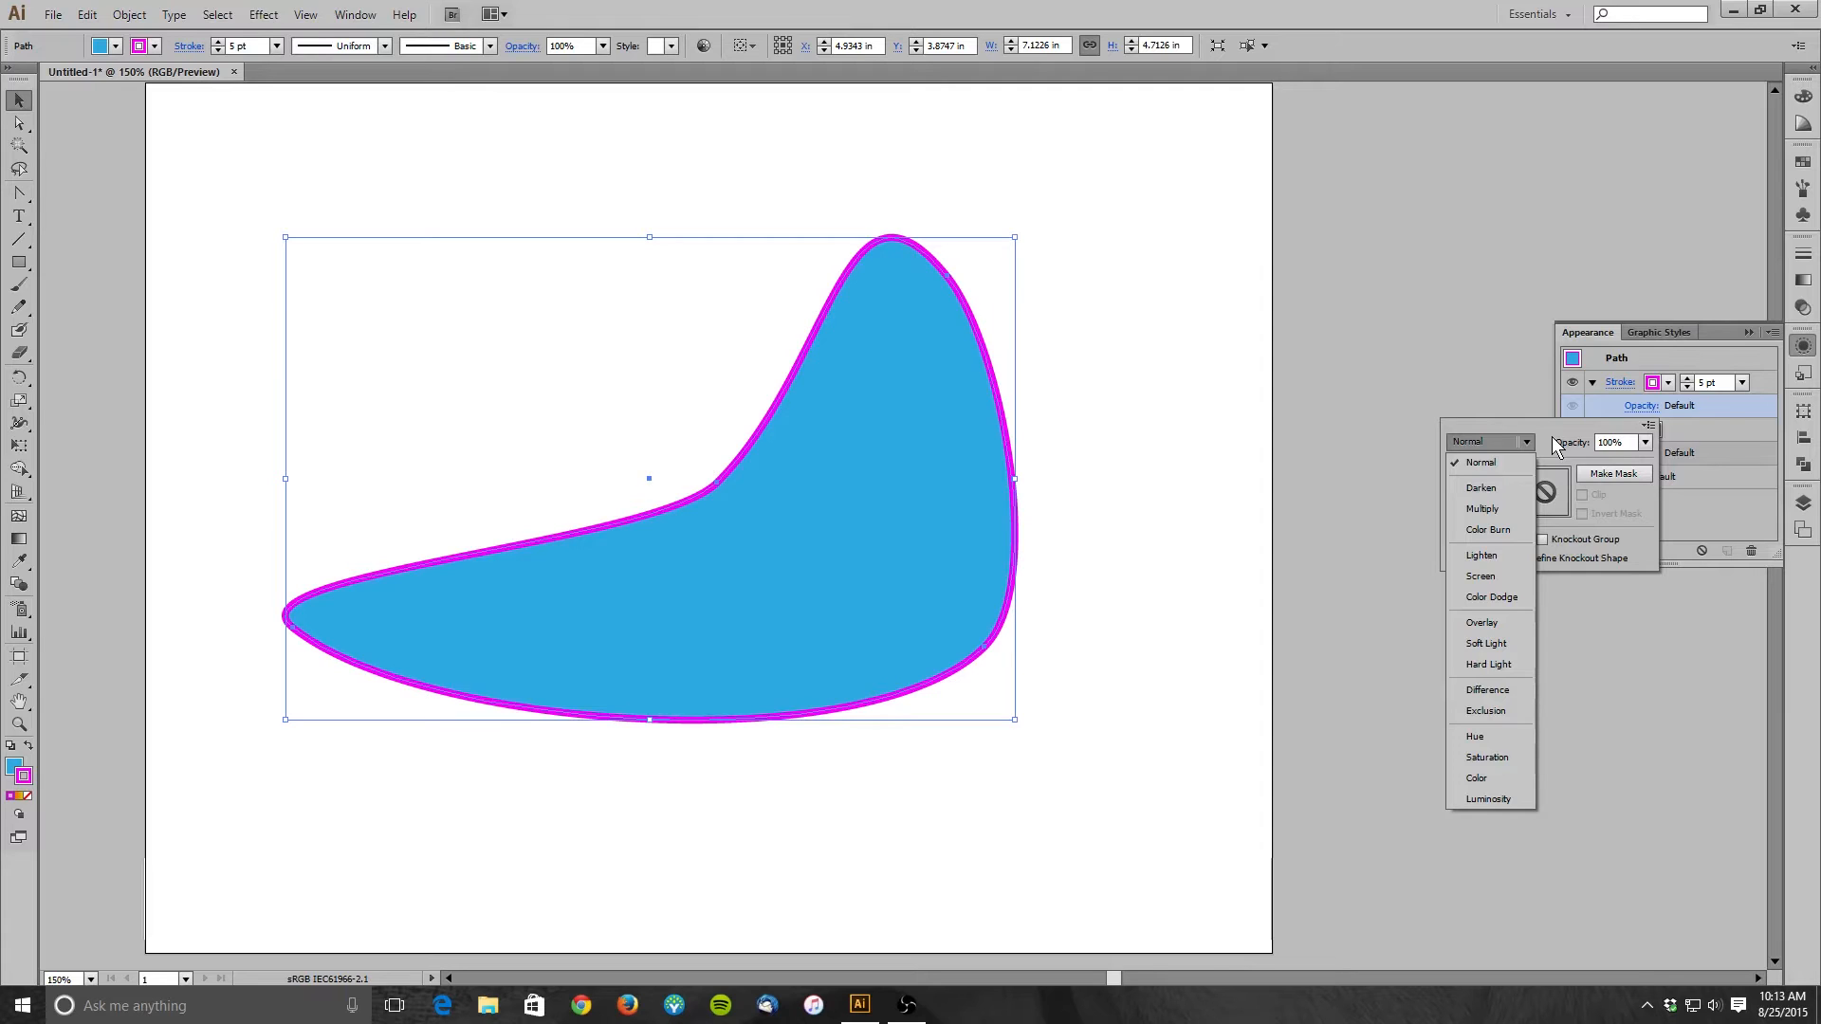
{"action": "left_click", "coordinate": [1579, 437]}
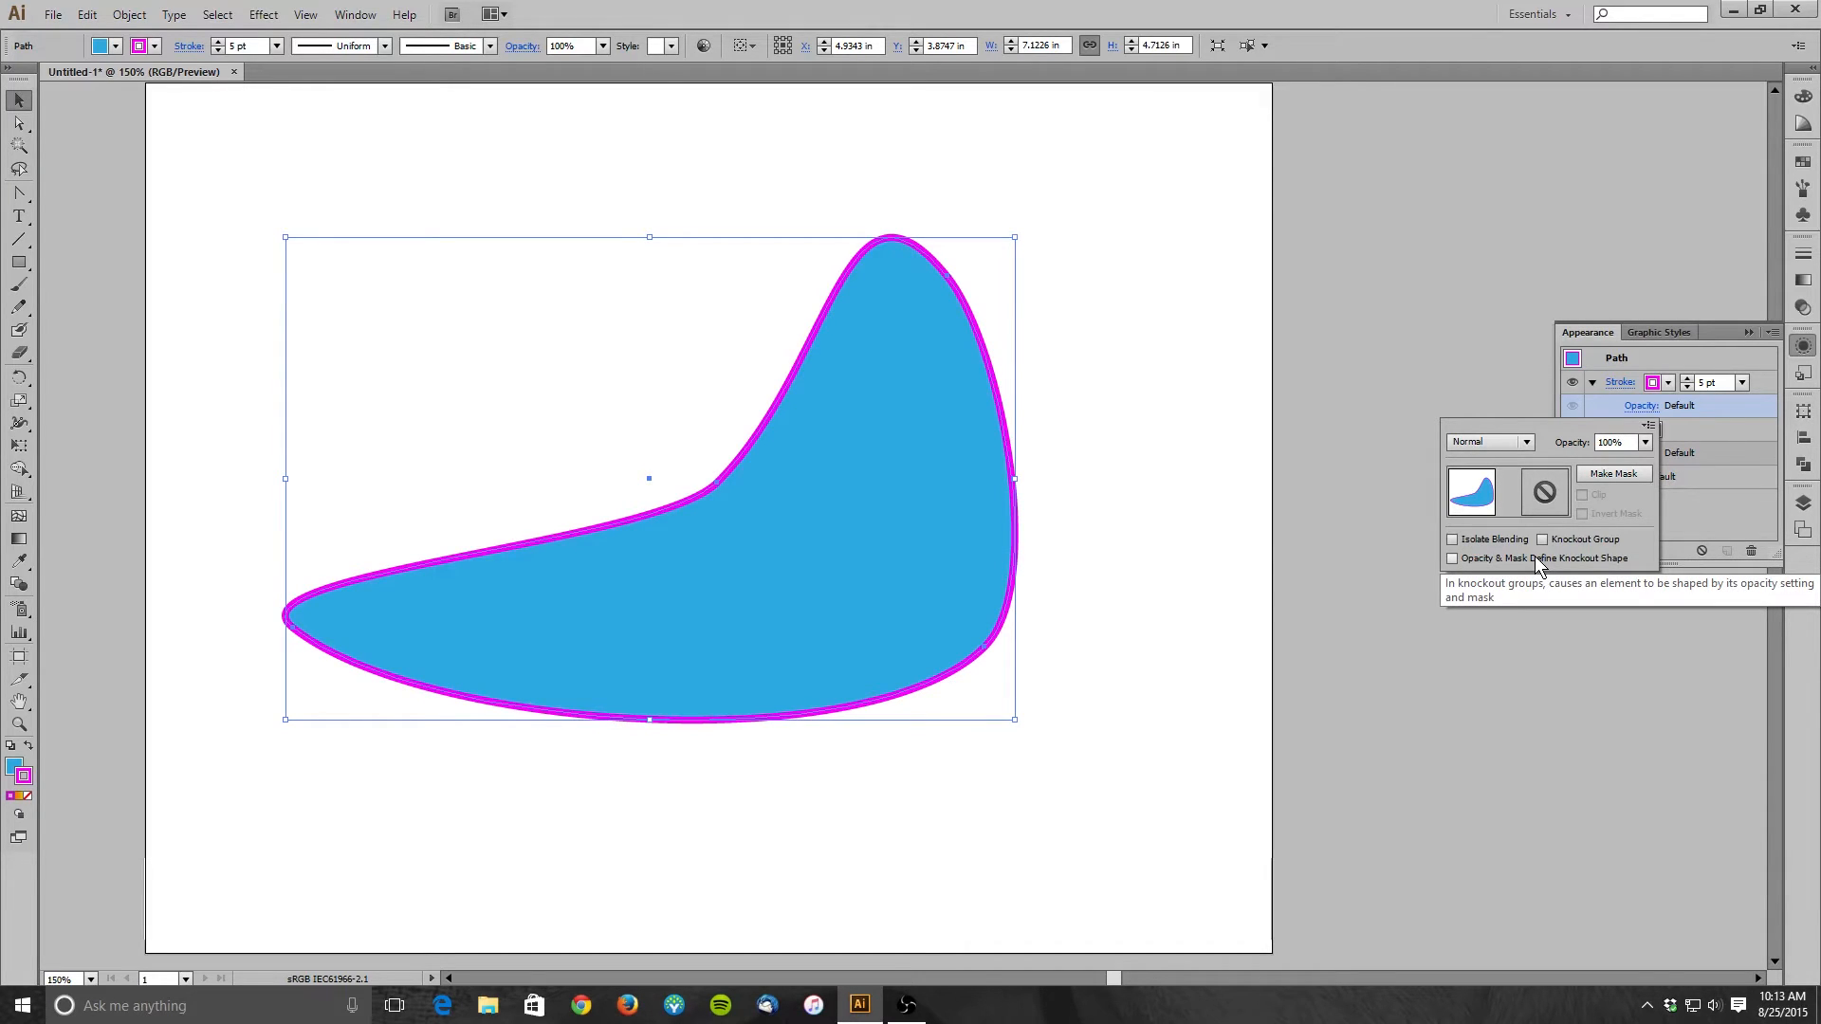
{"action": "left_click", "coordinate": [1645, 443]}
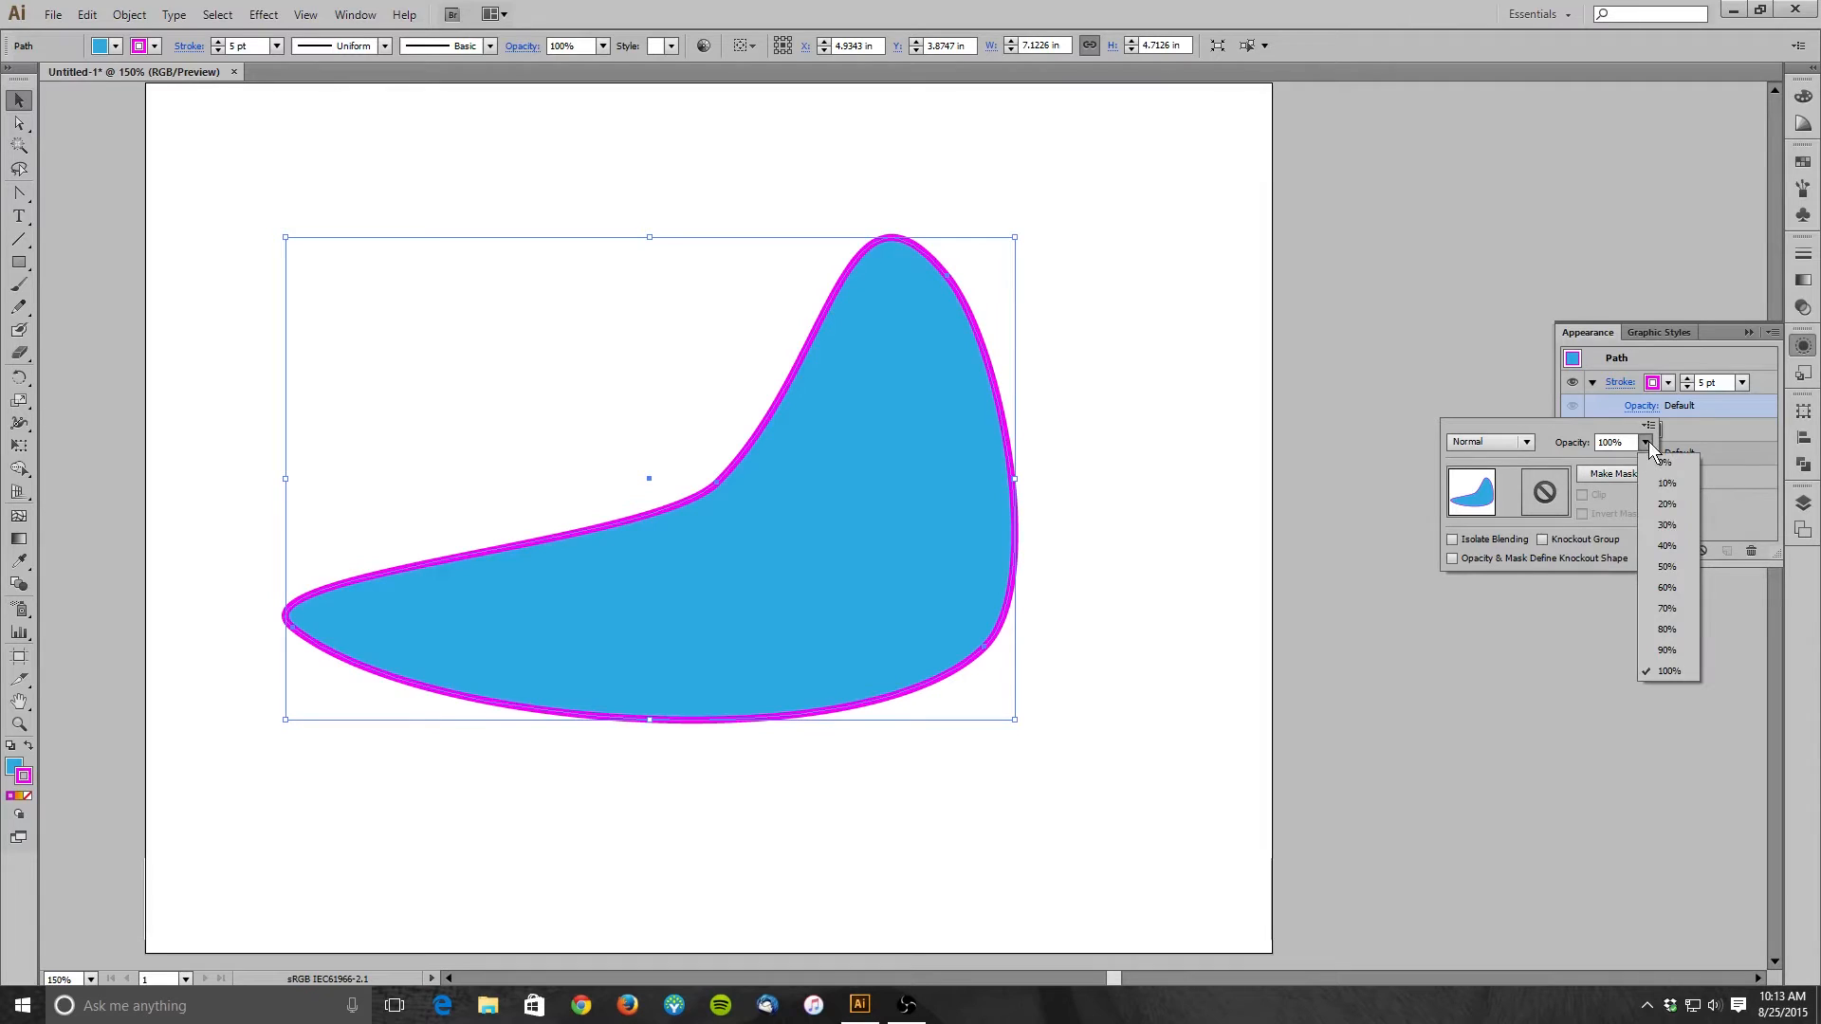
{"action": "left_click", "coordinate": [1667, 564]}
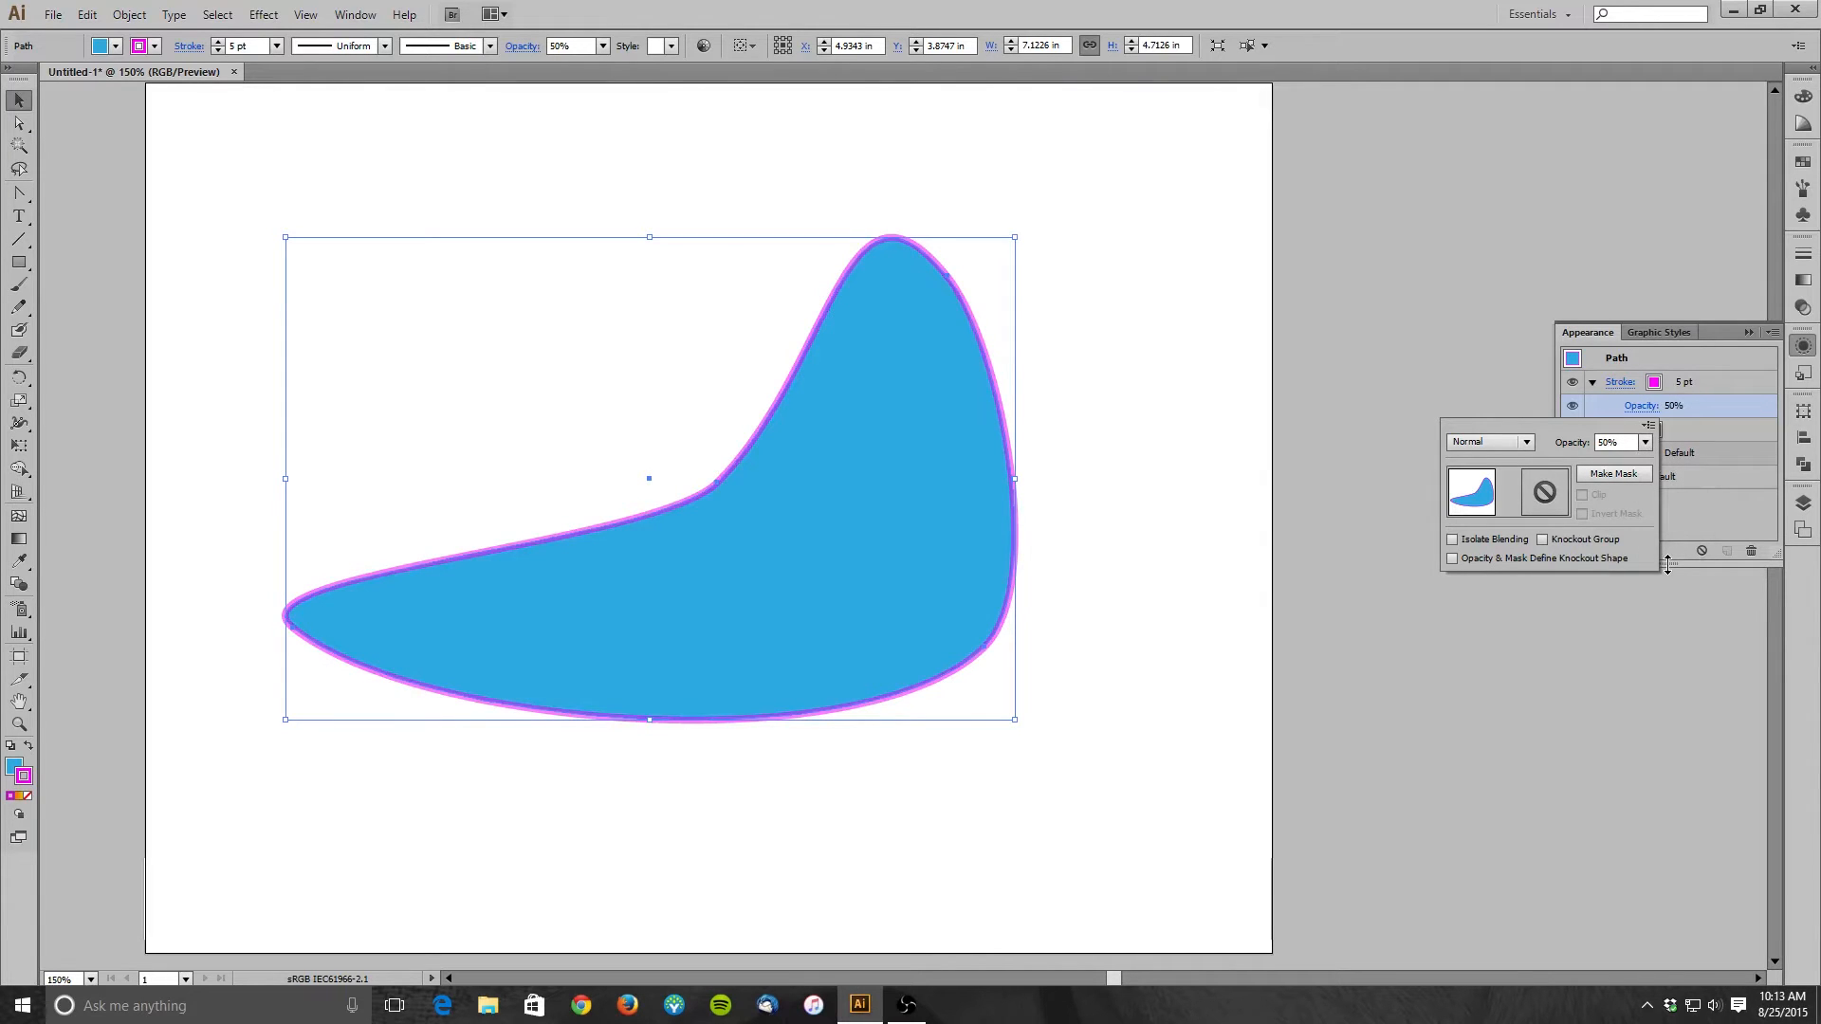
{"action": "left_click", "coordinate": [765, 603]}
{"action": "key", "text": "space"}
{"action": "left_click", "coordinate": [728, 516], "text": "ctrl"}
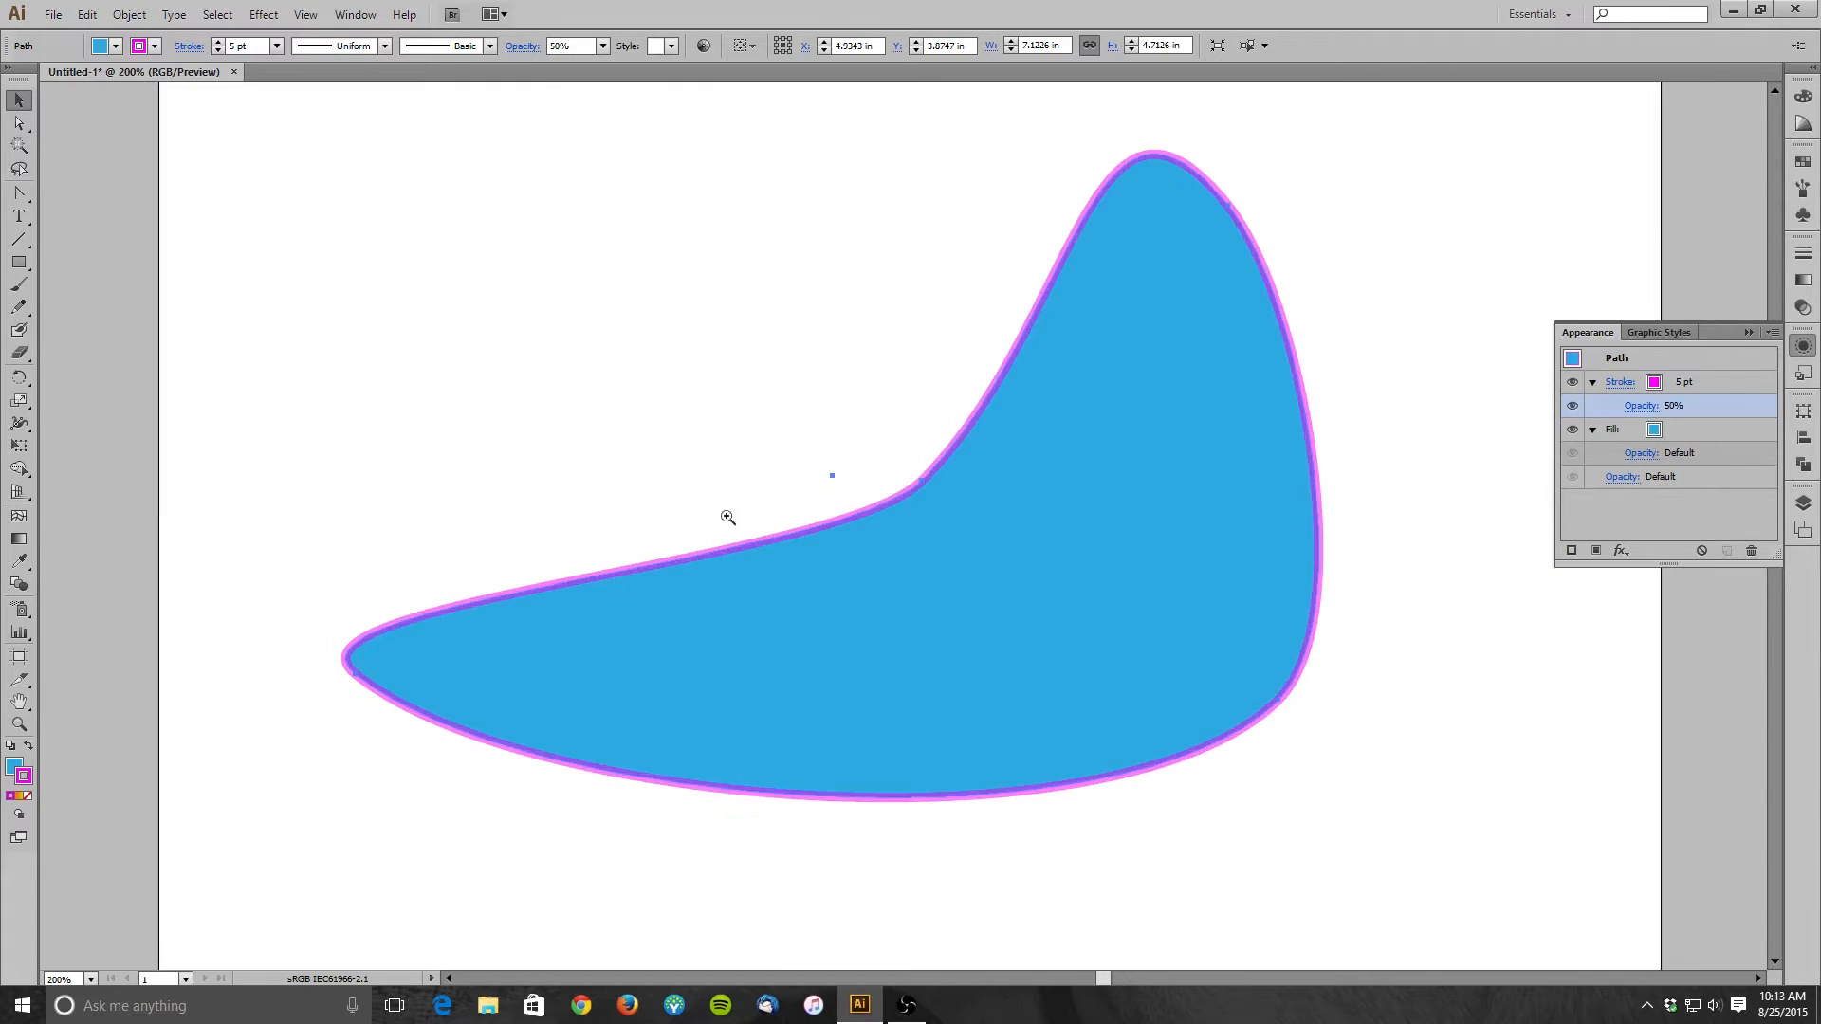
- Examine up close how the semi-transparent magenta stroke overlaps the blue fill along the path's edge
{"action": "left_click", "coordinate": [790, 536], "text": "ctrl"}
{"action": "left_click", "coordinate": [791, 538], "text": "ctrl"}
{"action": "left_click", "coordinate": [820, 571], "text": "ctrl"}
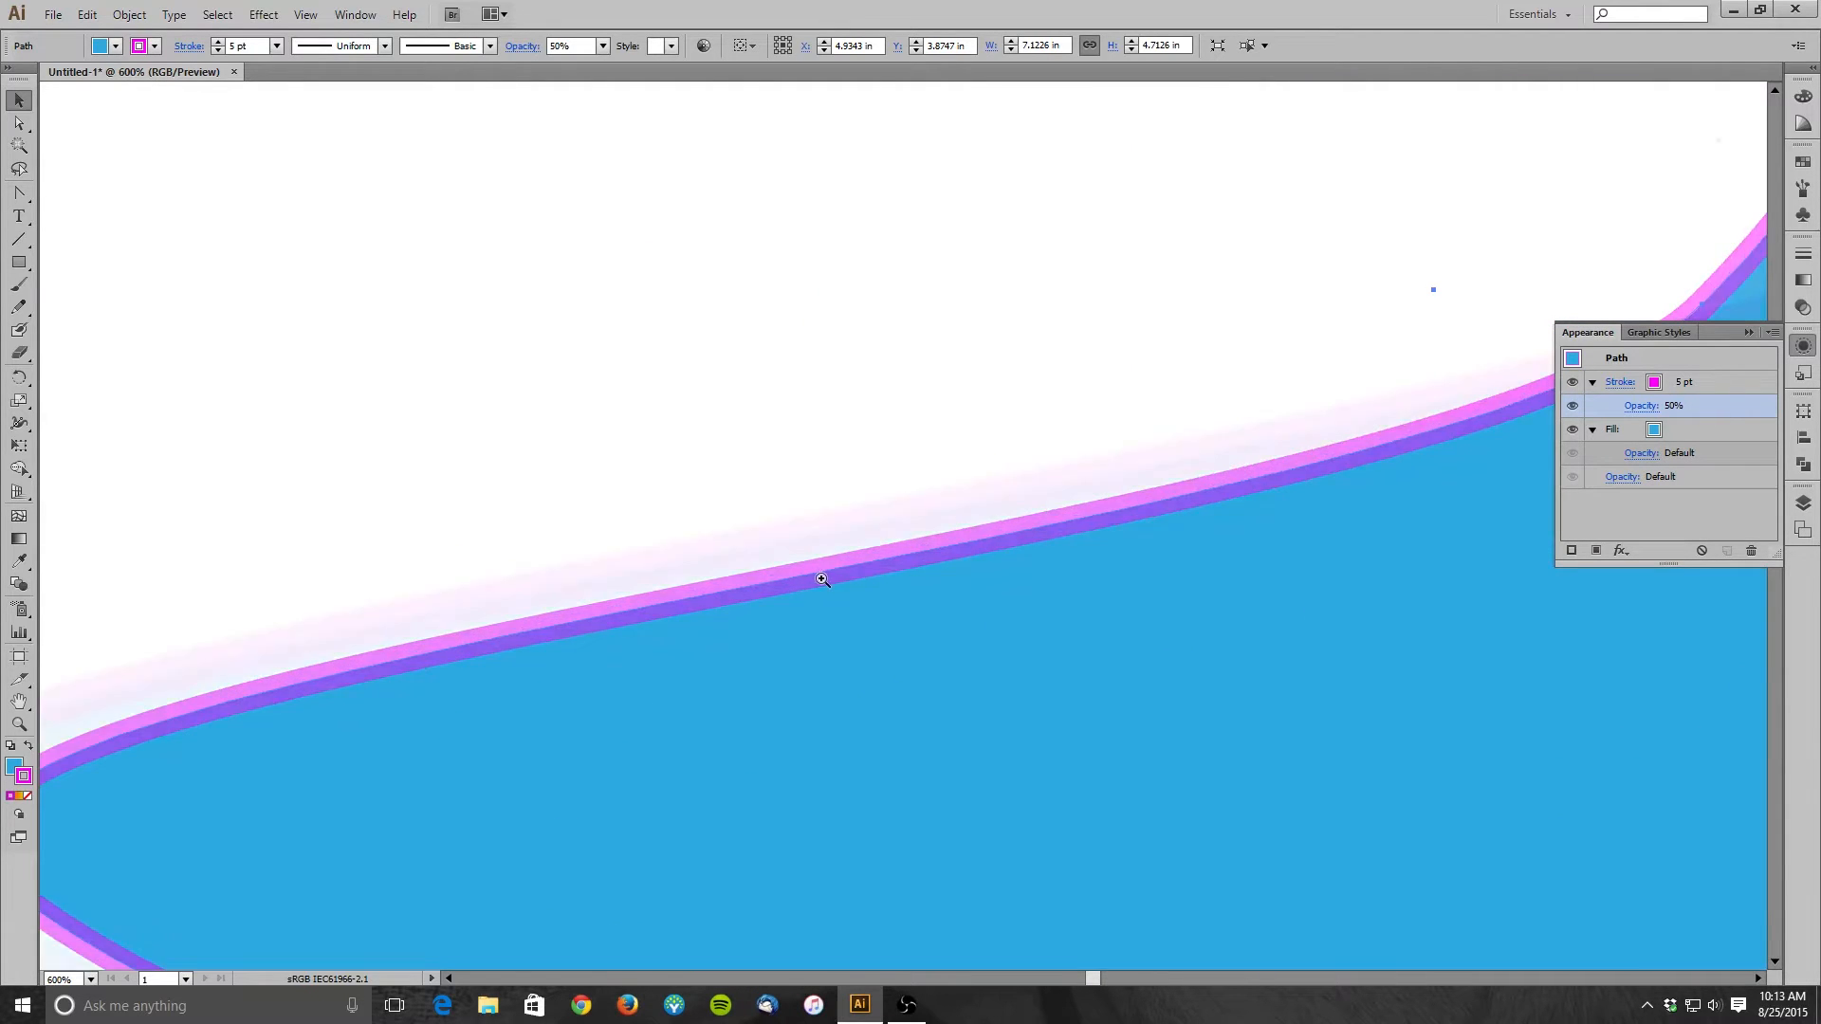
{"action": "left_click", "coordinate": [821, 573], "text": "ctrl"}
{"action": "left_click", "coordinate": [825, 547], "text": "ctrl"}
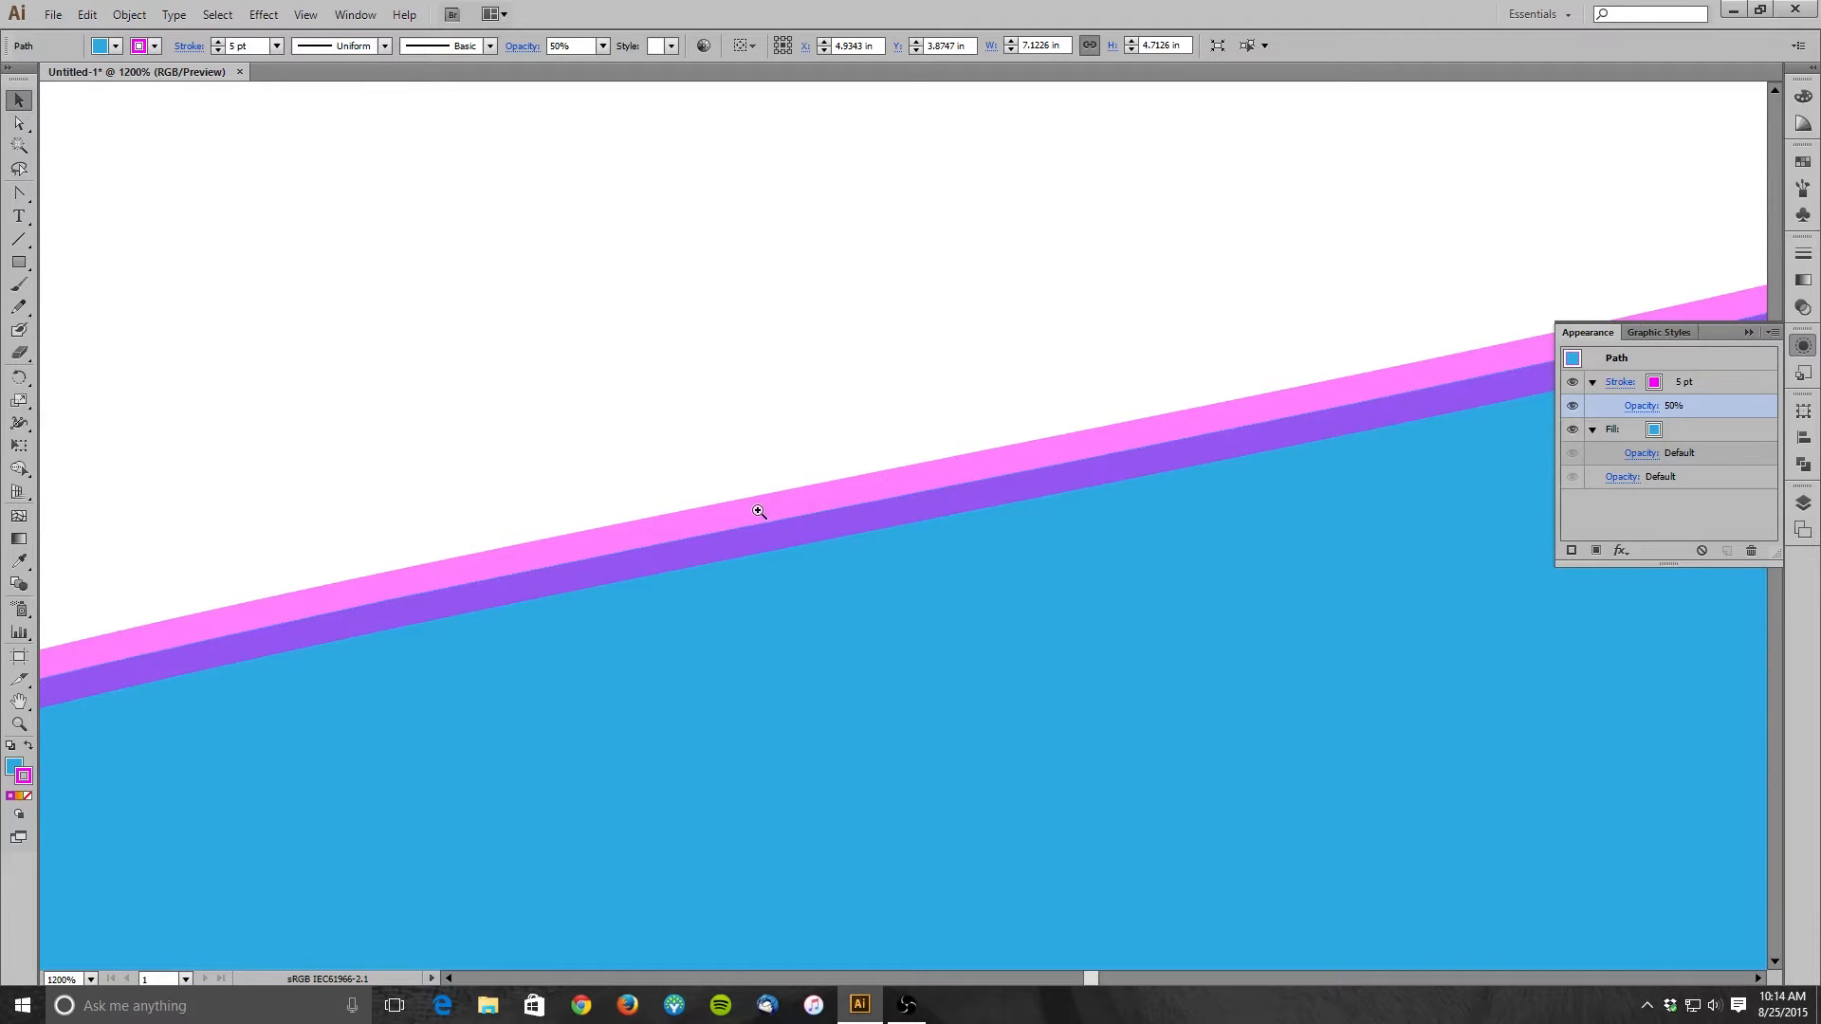
{"action": "left_click", "coordinate": [911, 557], "text": "ctrl+alt"}
{"action": "left_click", "coordinate": [1107, 631], "text": "ctrl+alt"}
{"action": "left_click", "coordinate": [1102, 632], "text": "ctrl+alt"}
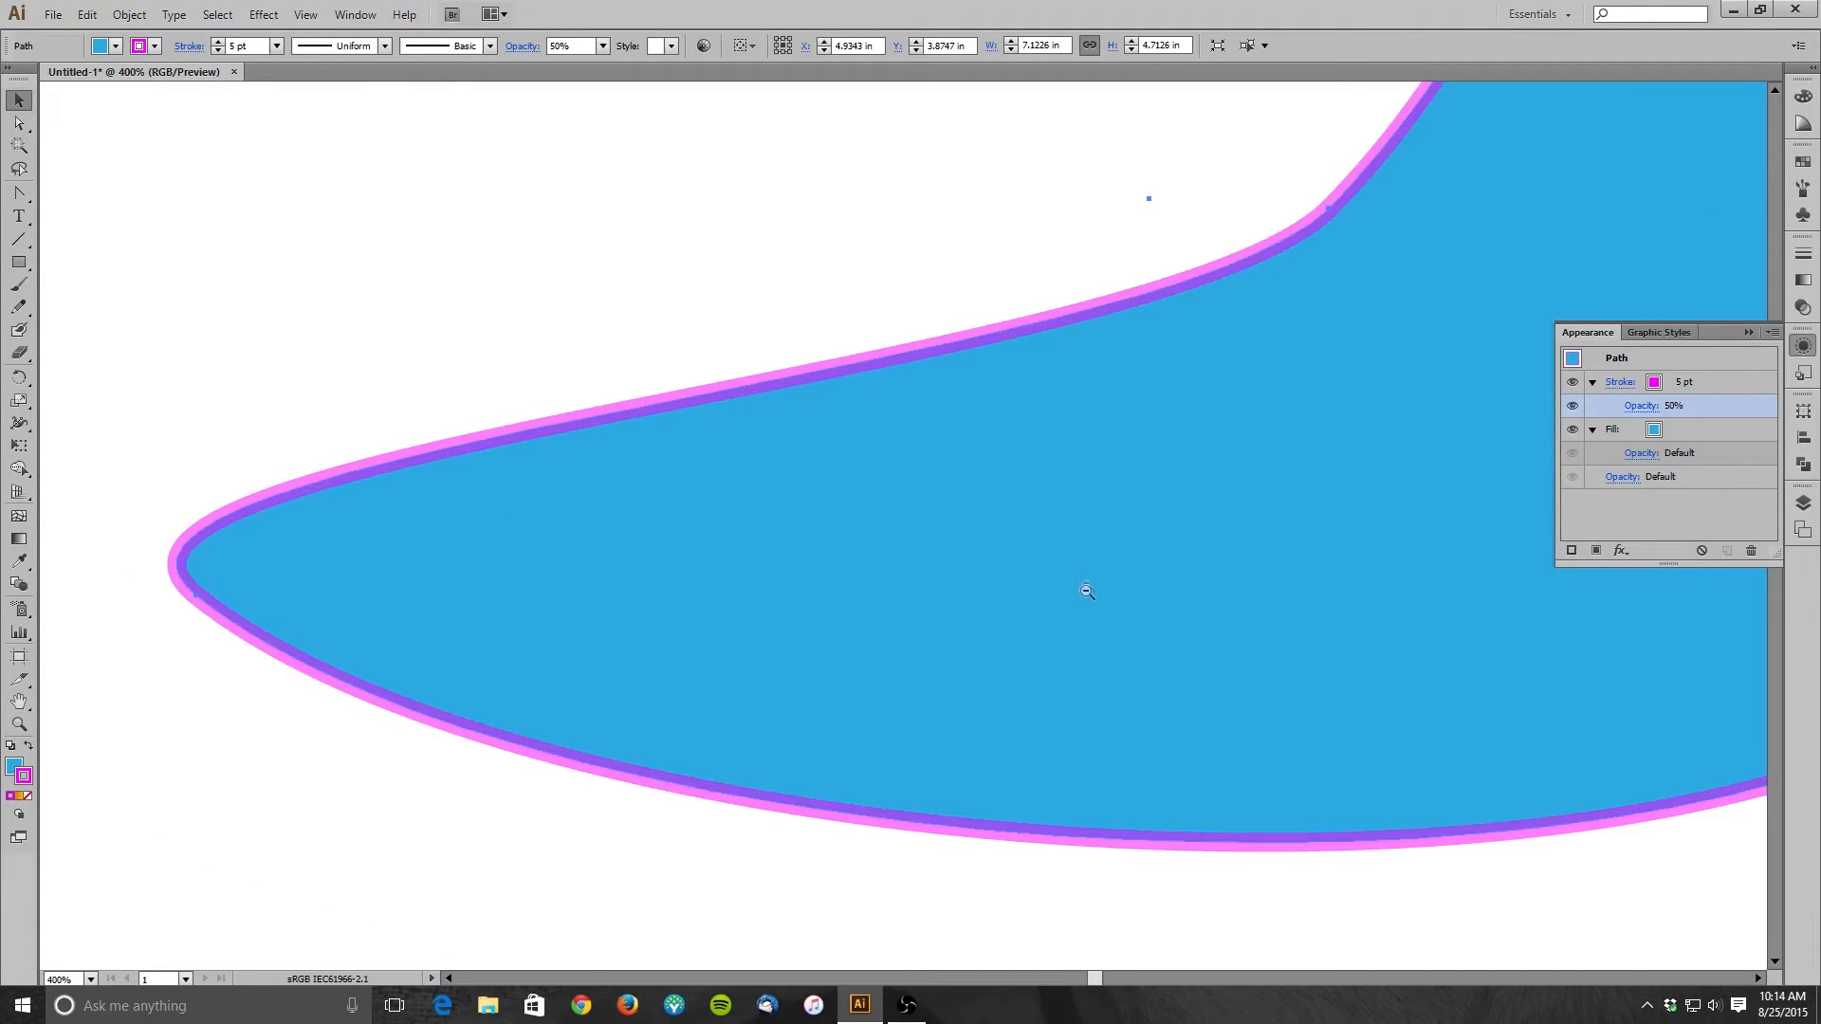
{"action": "left_click", "coordinate": [1109, 492], "text": "ctrl+alt"}
{"action": "left_click", "coordinate": [1116, 481], "text": "ctrl+alt"}
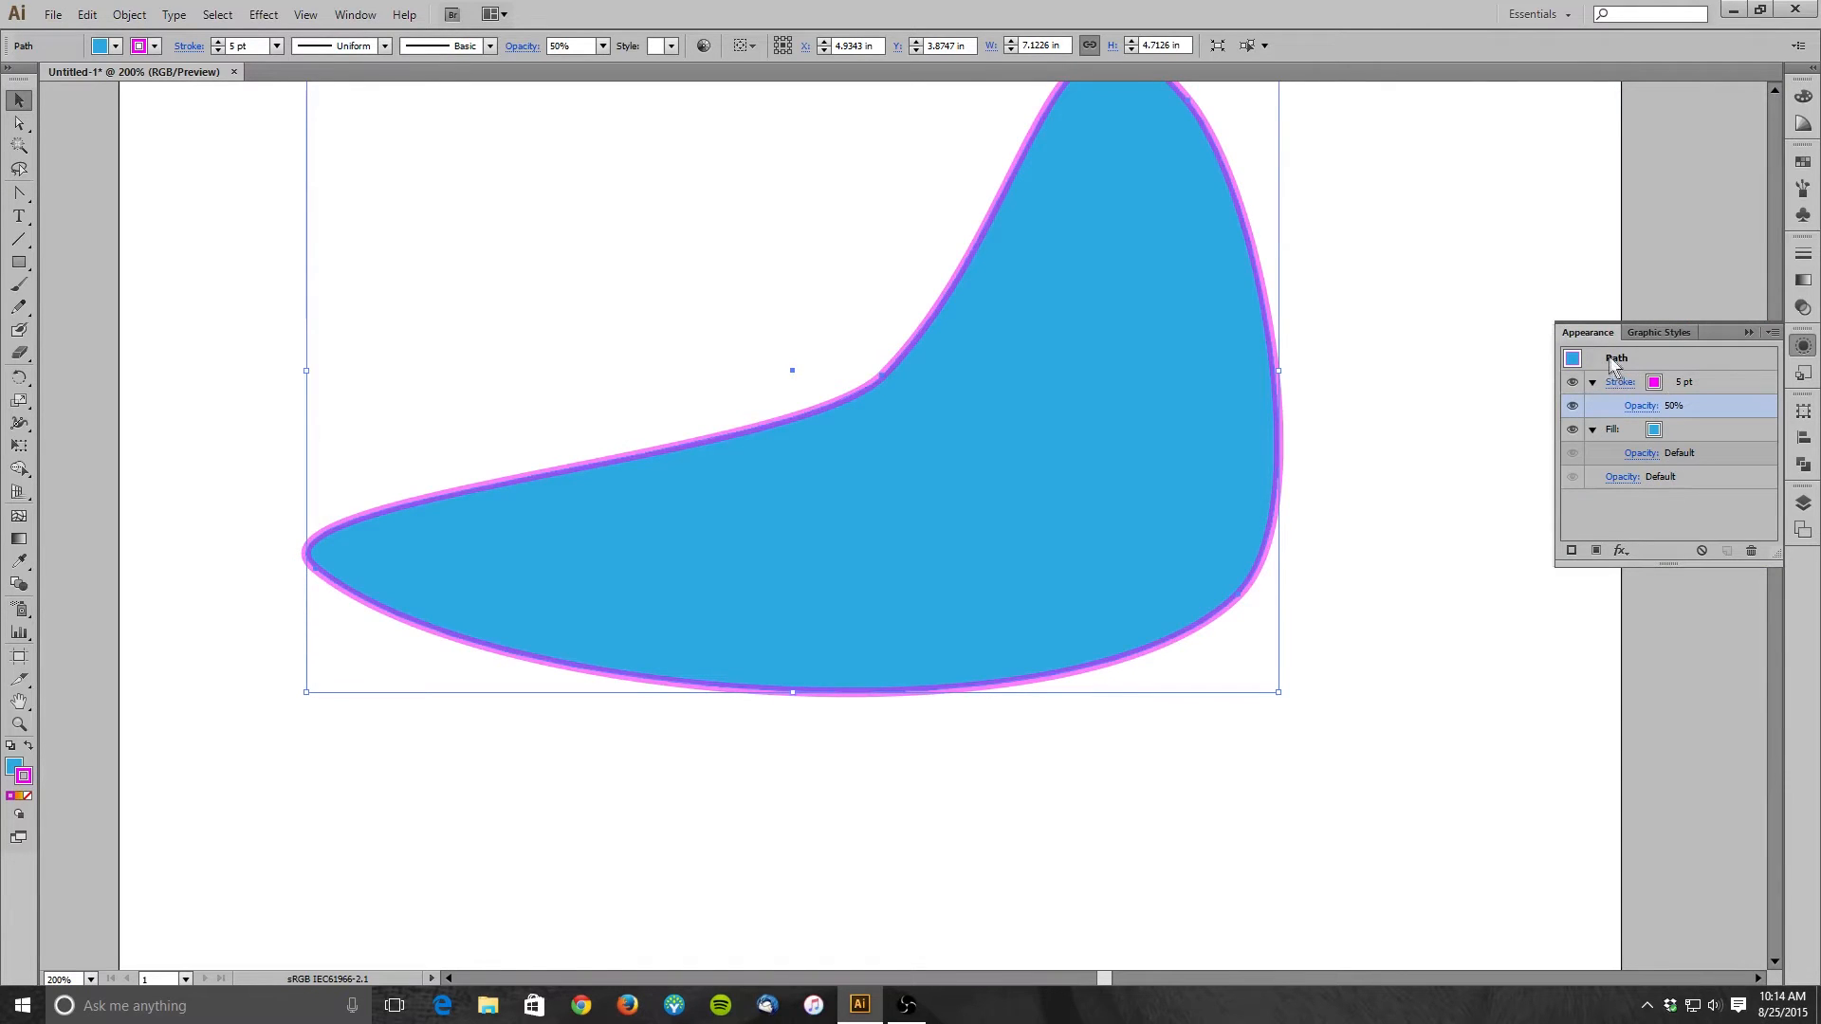
- Set the magenta stroke's opacity to 100%
{"action": "left_click", "coordinate": [1641, 405]}
{"action": "left_click", "coordinate": [1647, 442]}
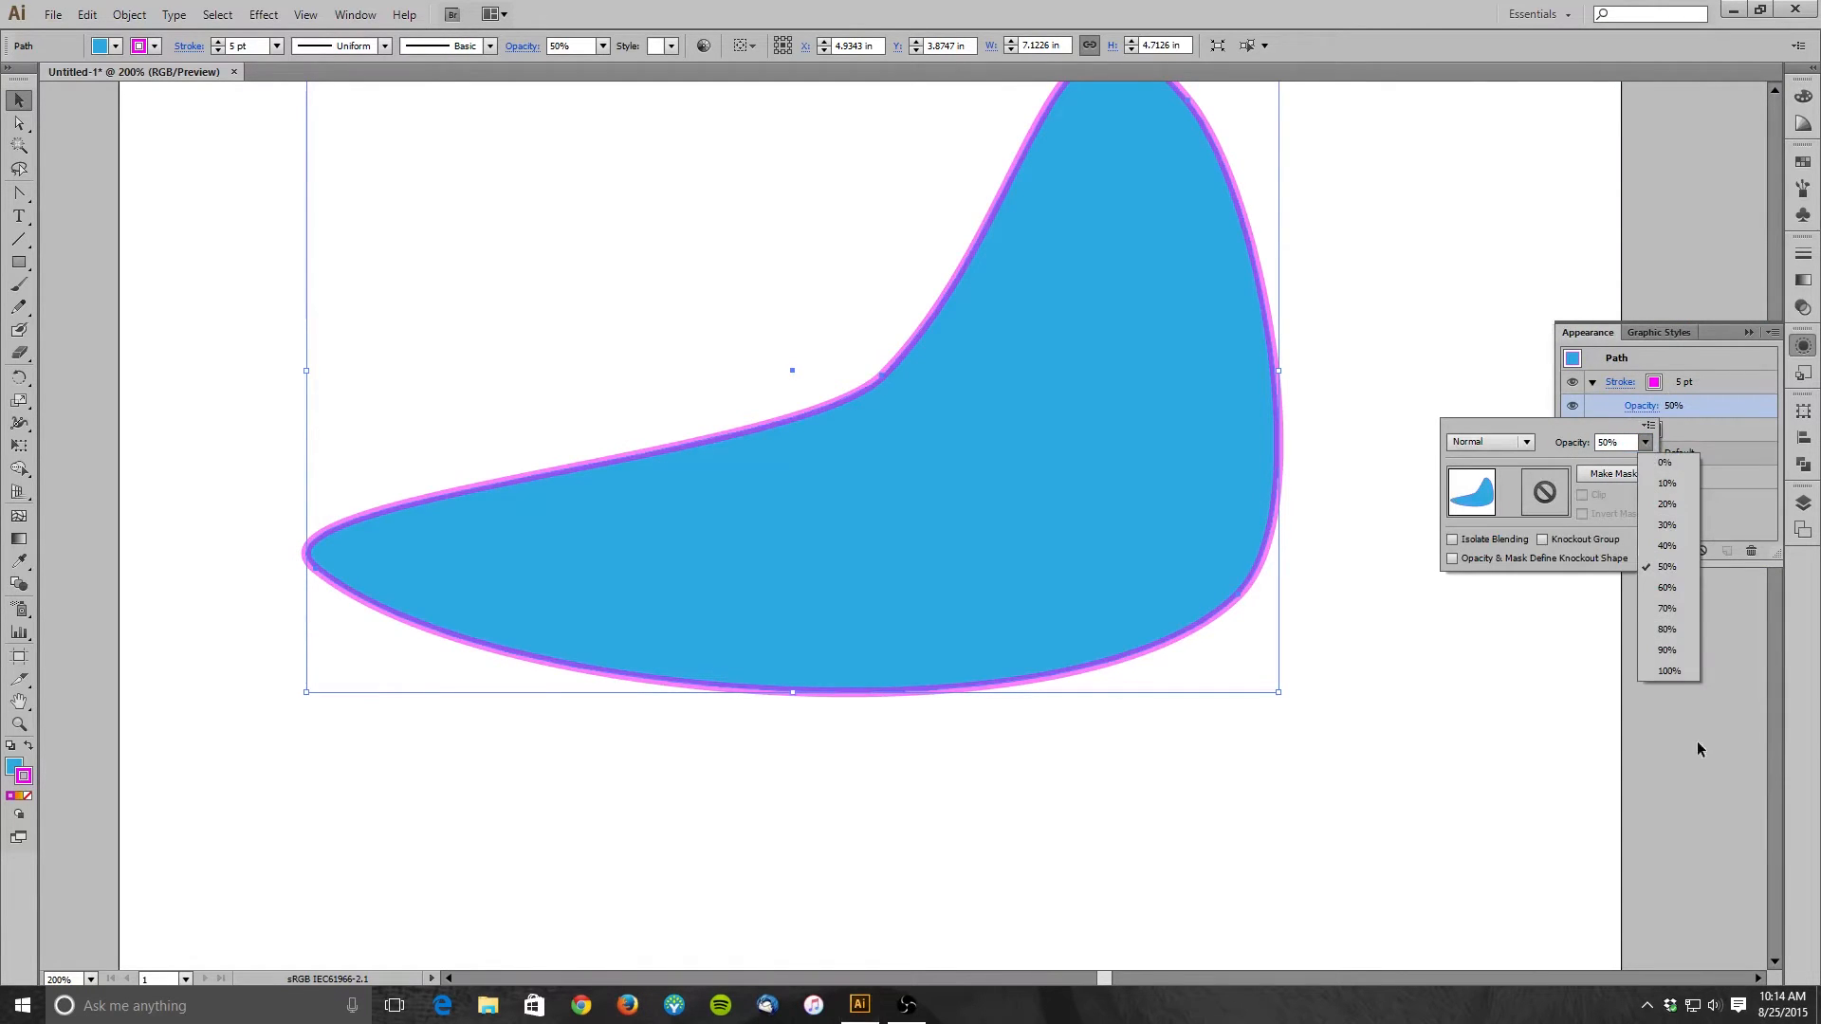
{"action": "left_click", "coordinate": [1669, 670]}
{"action": "left_click", "coordinate": [1772, 559]}
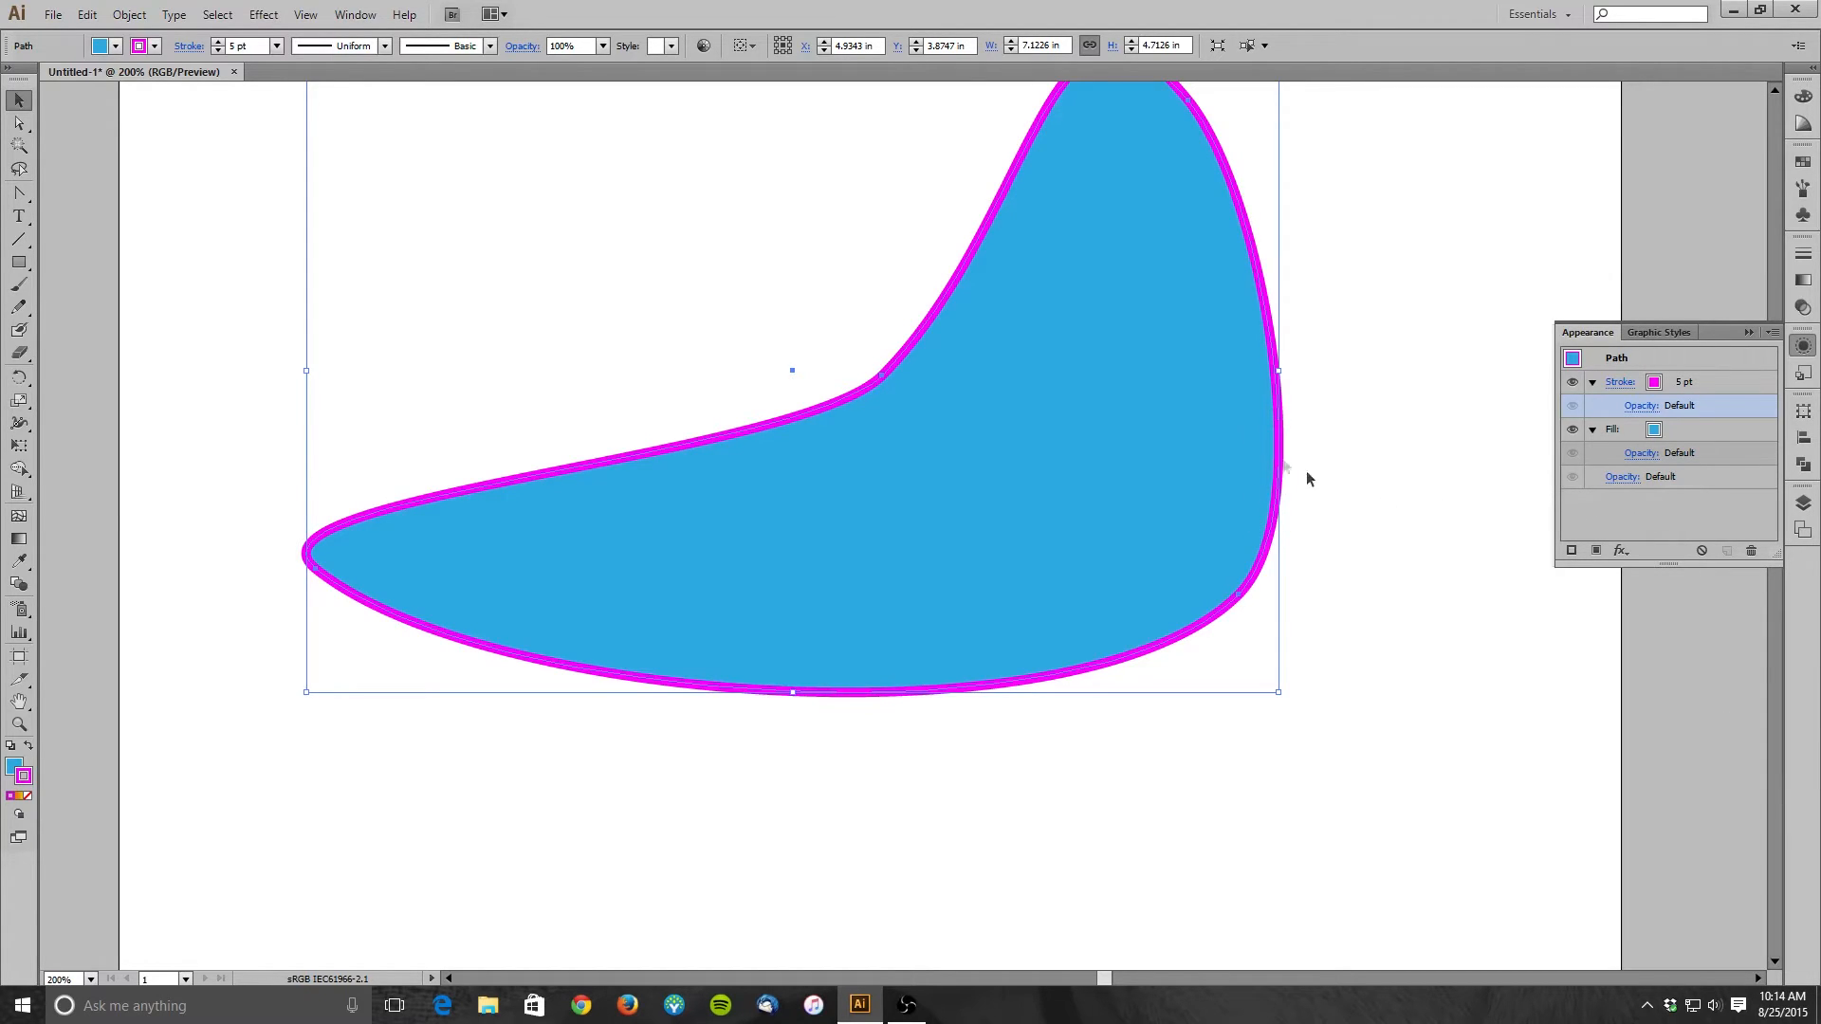
{"action": "scroll", "coordinate": [889, 529], "scroll_direction": "up", "scroll_amount": 4}
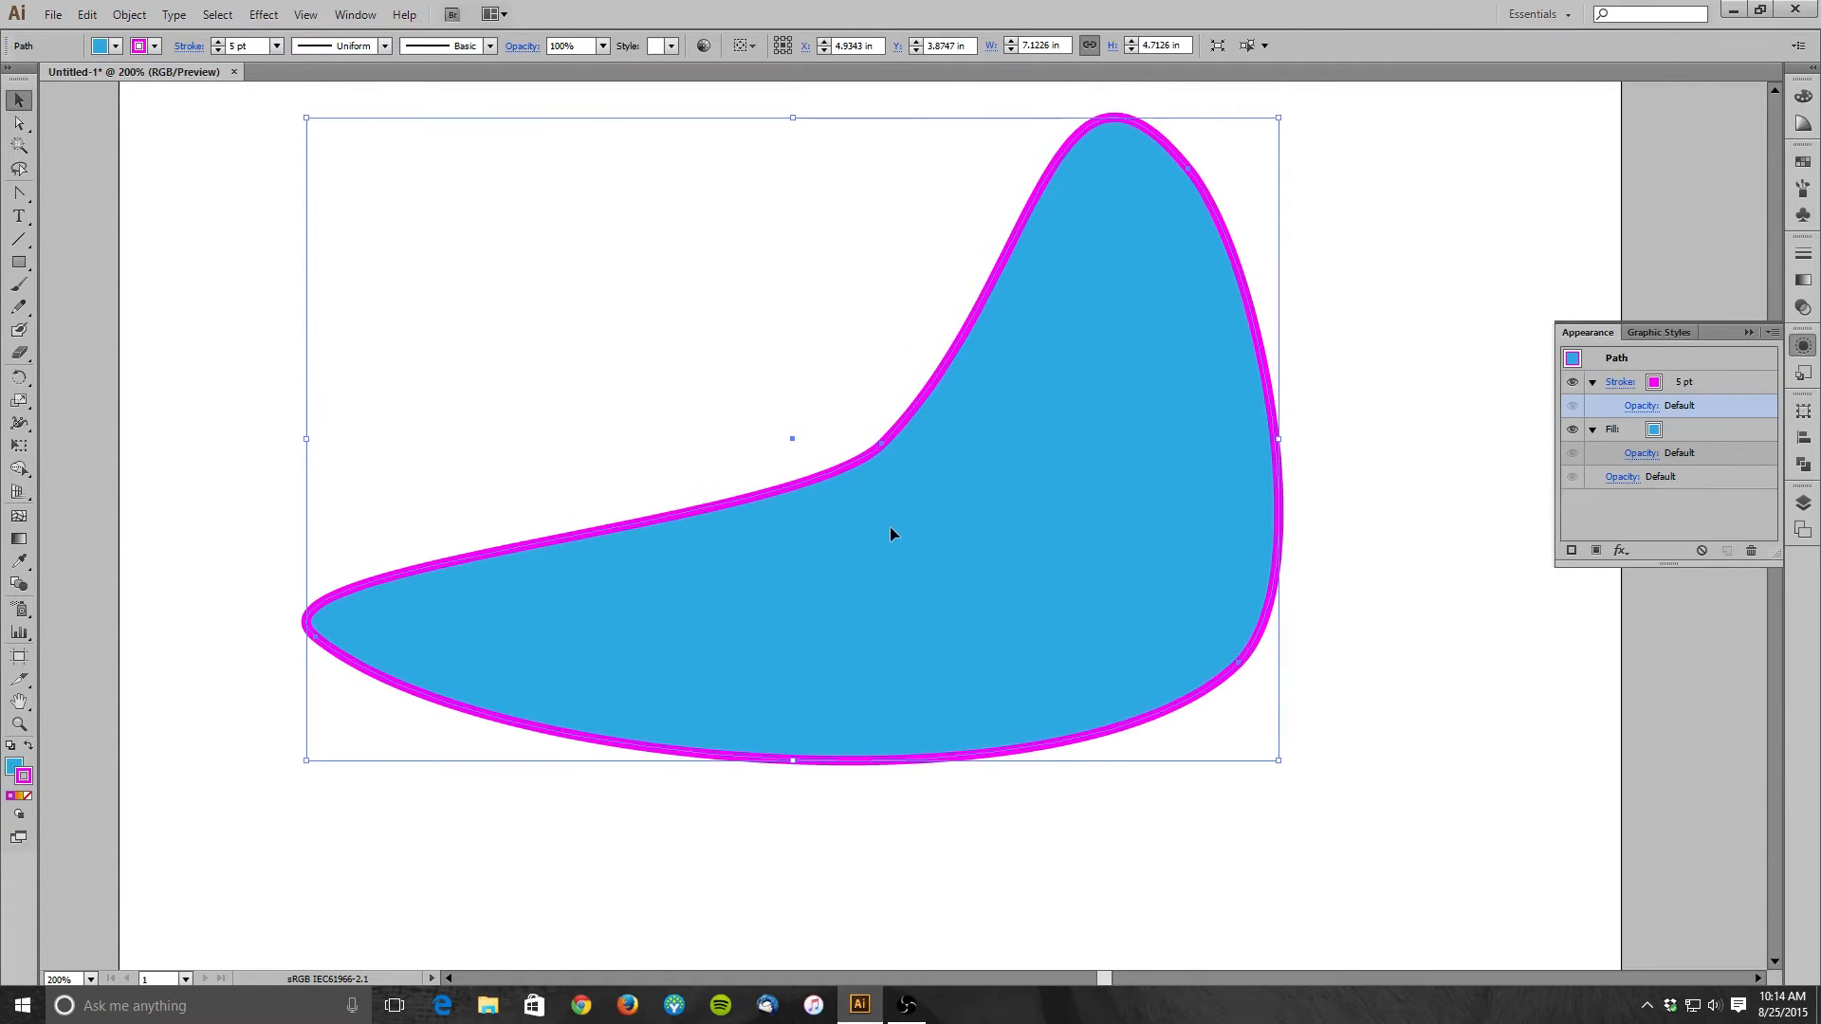
- Apply a Transform effect to the magenta stroke alone, moving it -0.1806 in horizontally and -0.2083 in vertically with the preview on
{"action": "left_click", "coordinate": [1736, 382]}
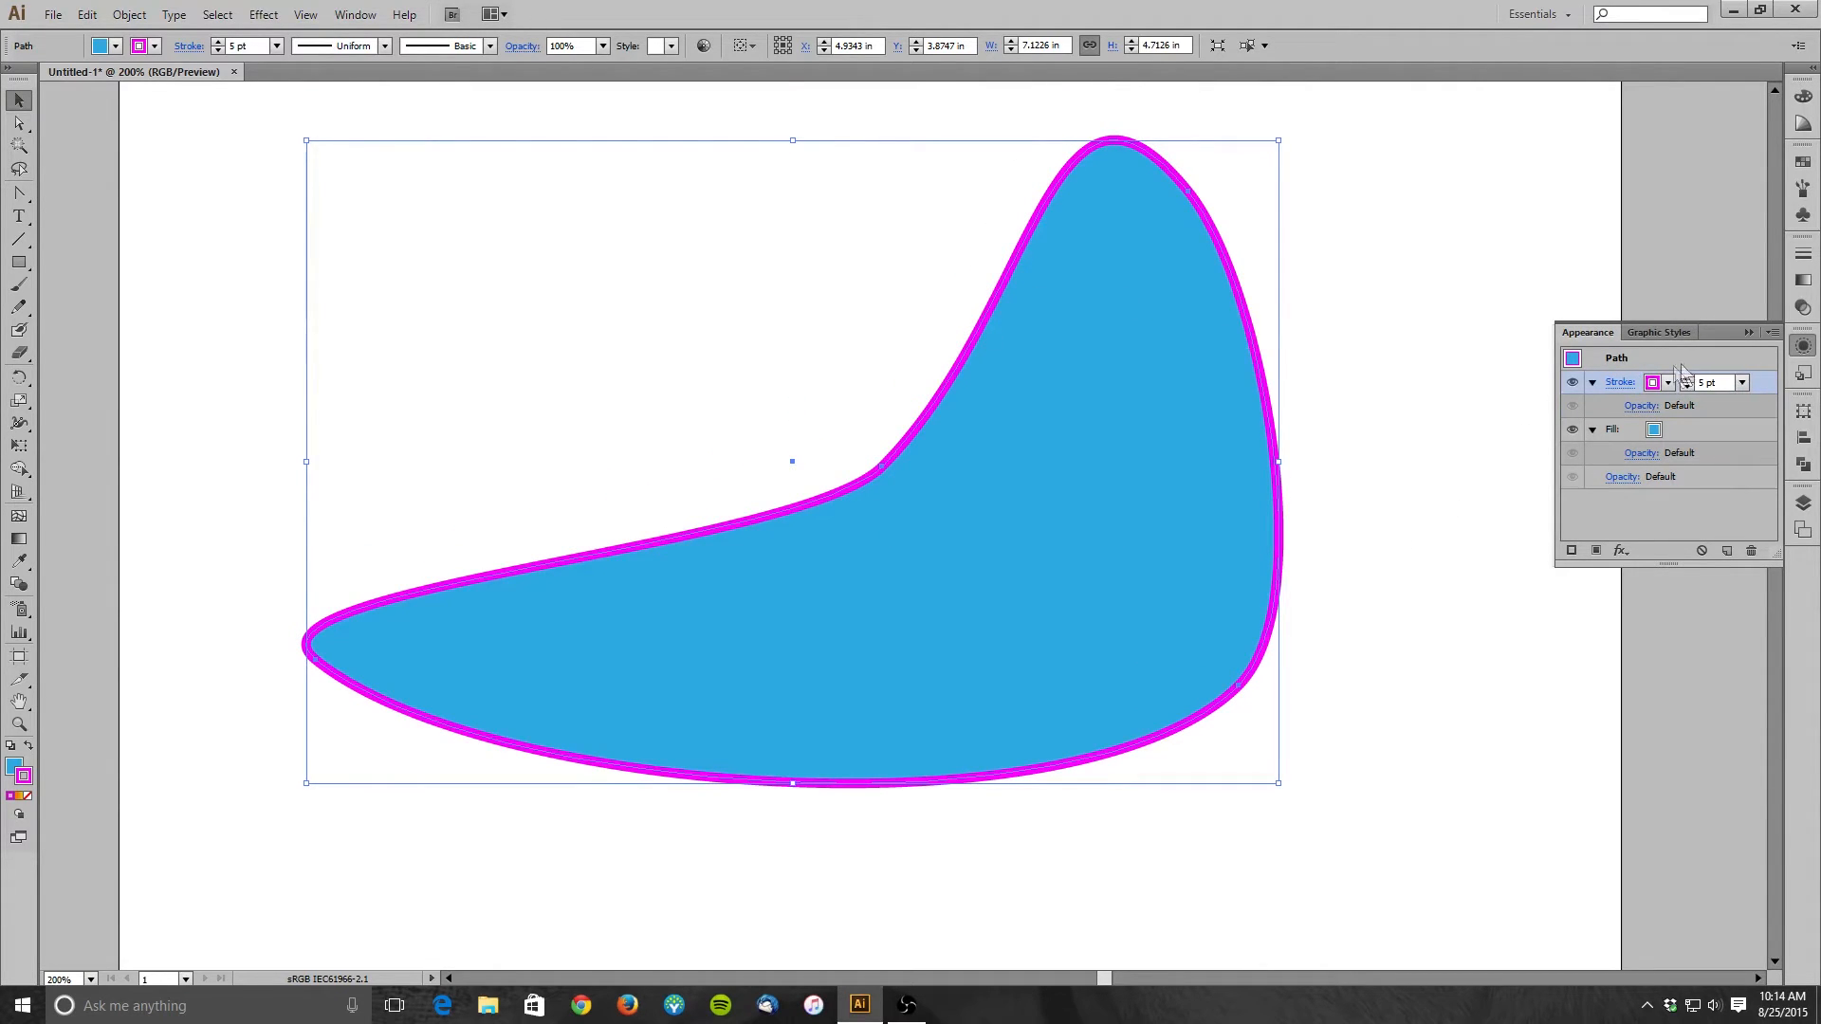
{"action": "left_click", "coordinate": [1760, 425]}
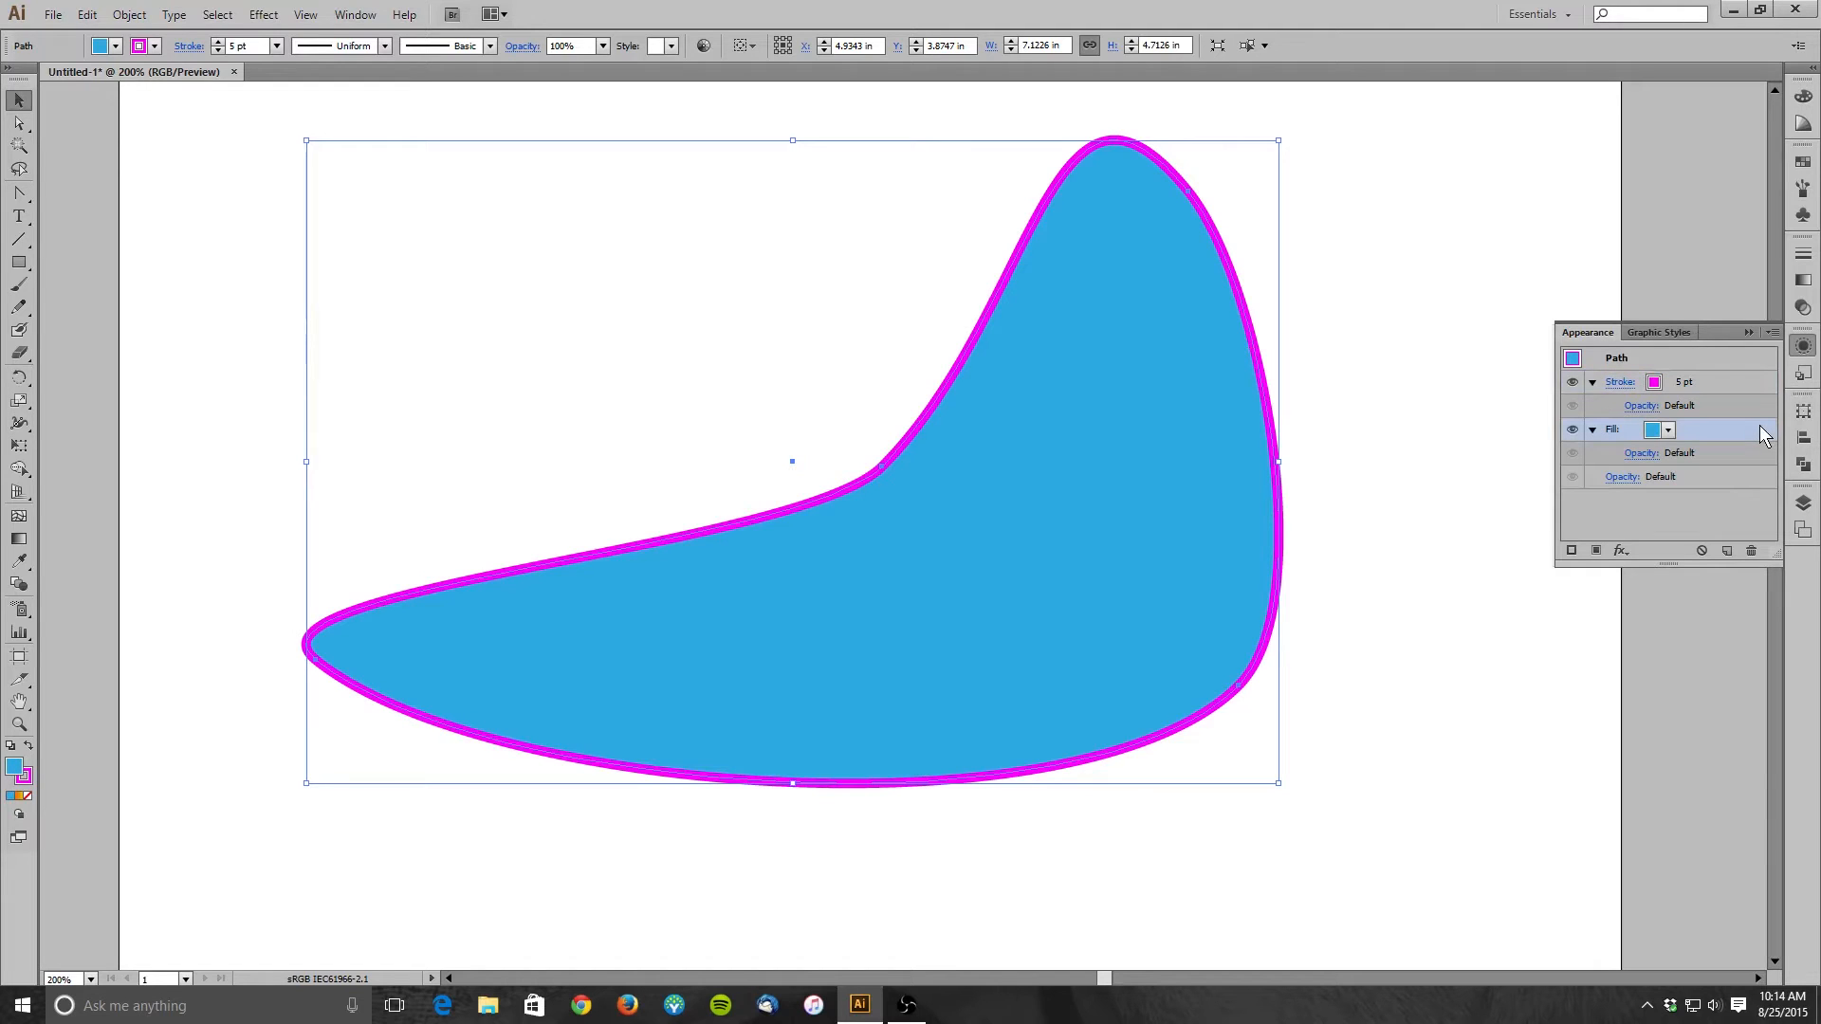
{"action": "left_click", "coordinate": [1739, 379]}
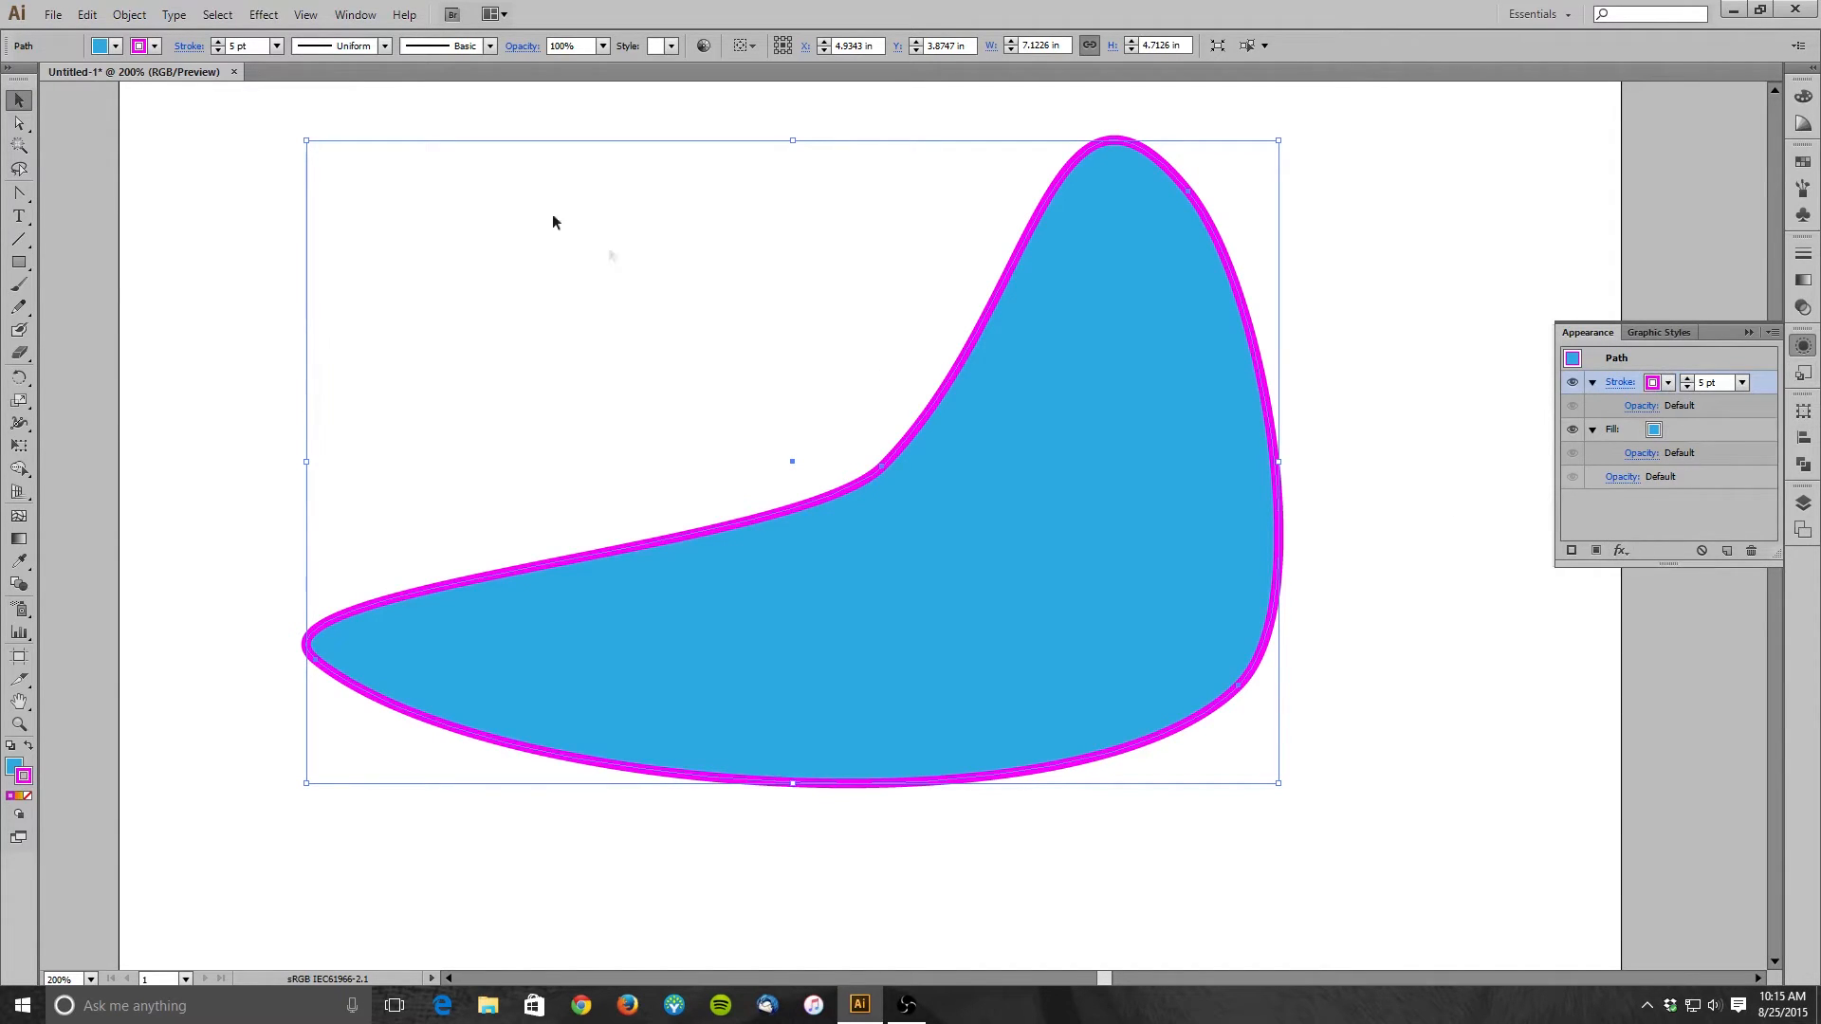
{"action": "left_click", "coordinate": [263, 19]}
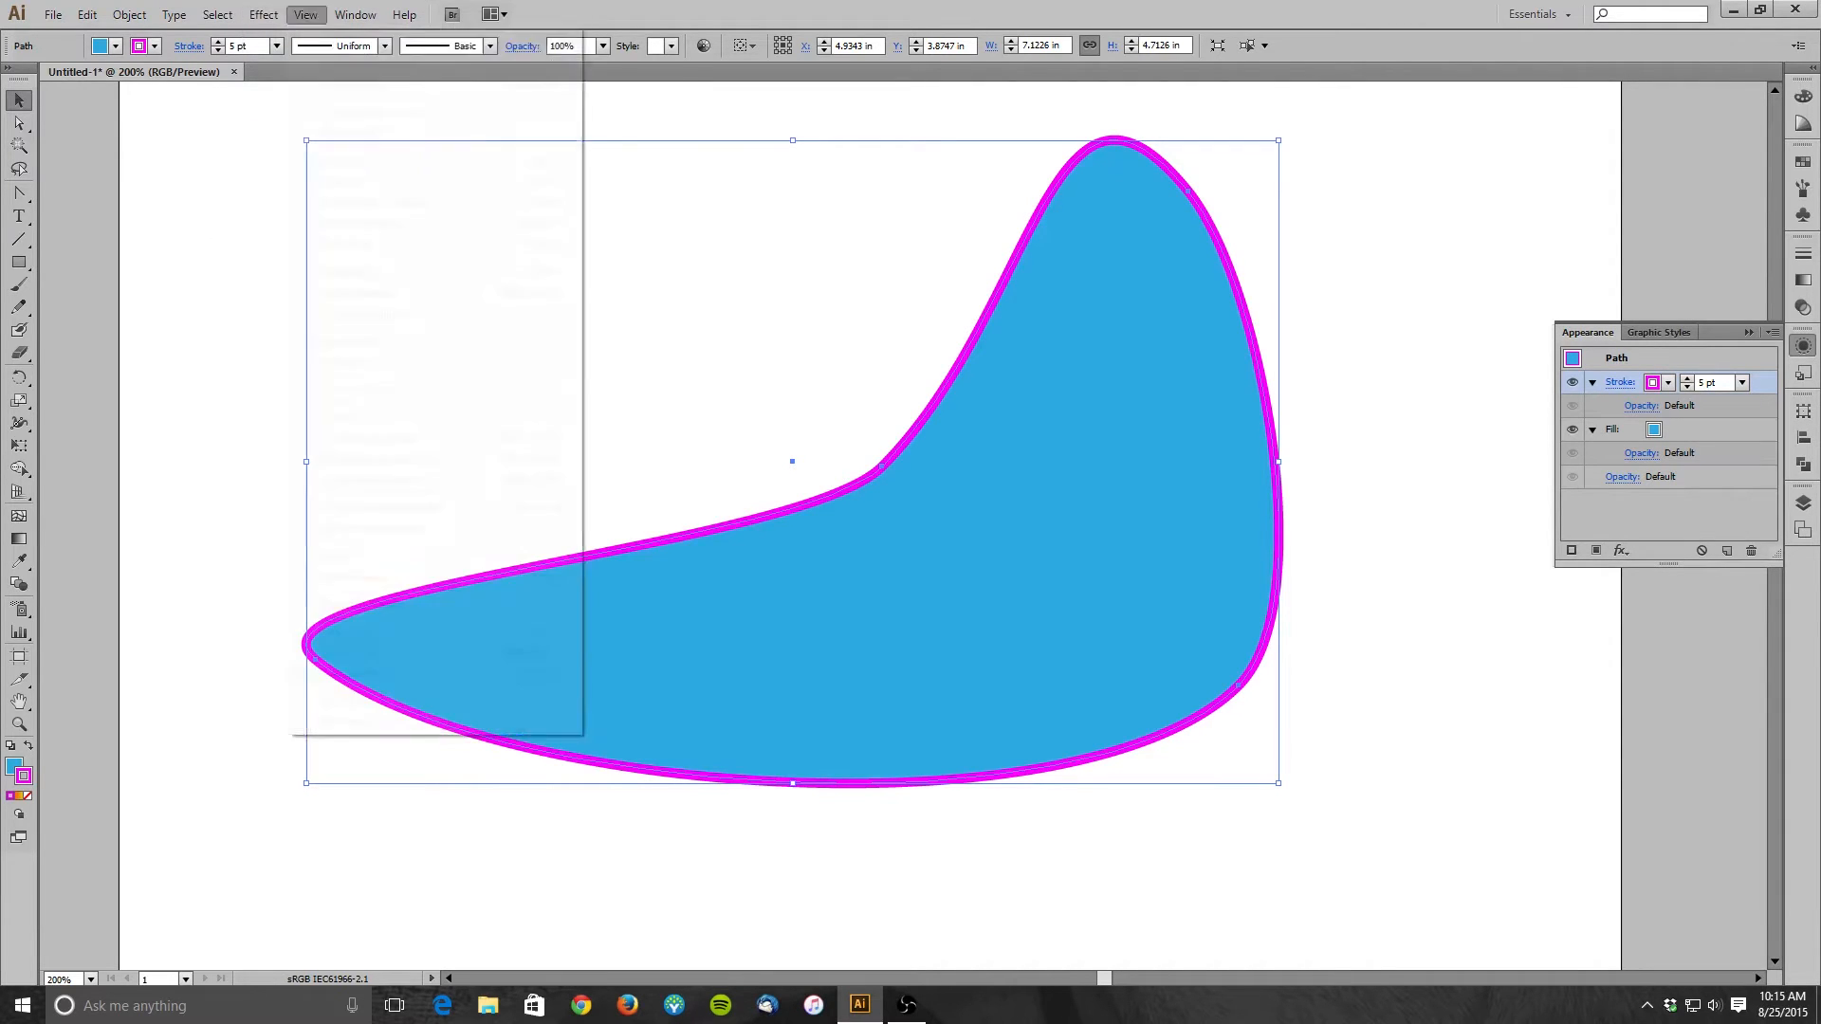
{"action": "left_click", "coordinate": [703, 13]}
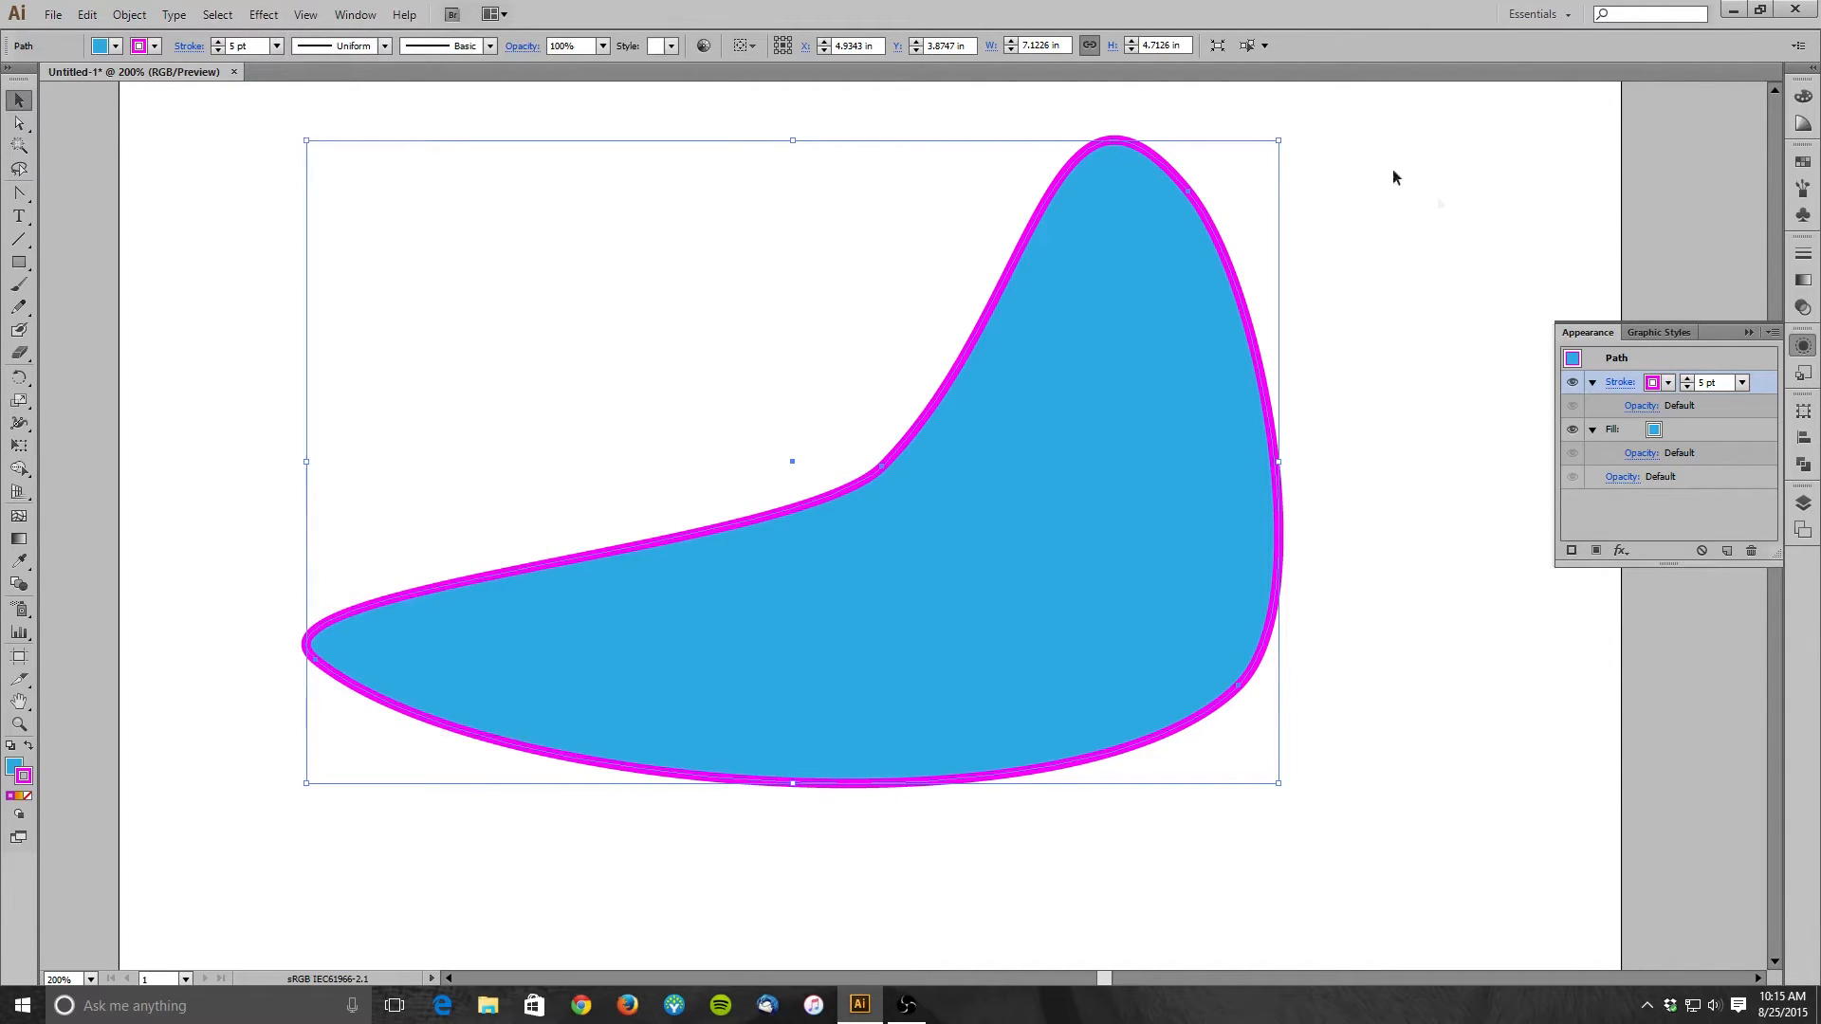
{"action": "left_click", "coordinate": [1621, 551]}
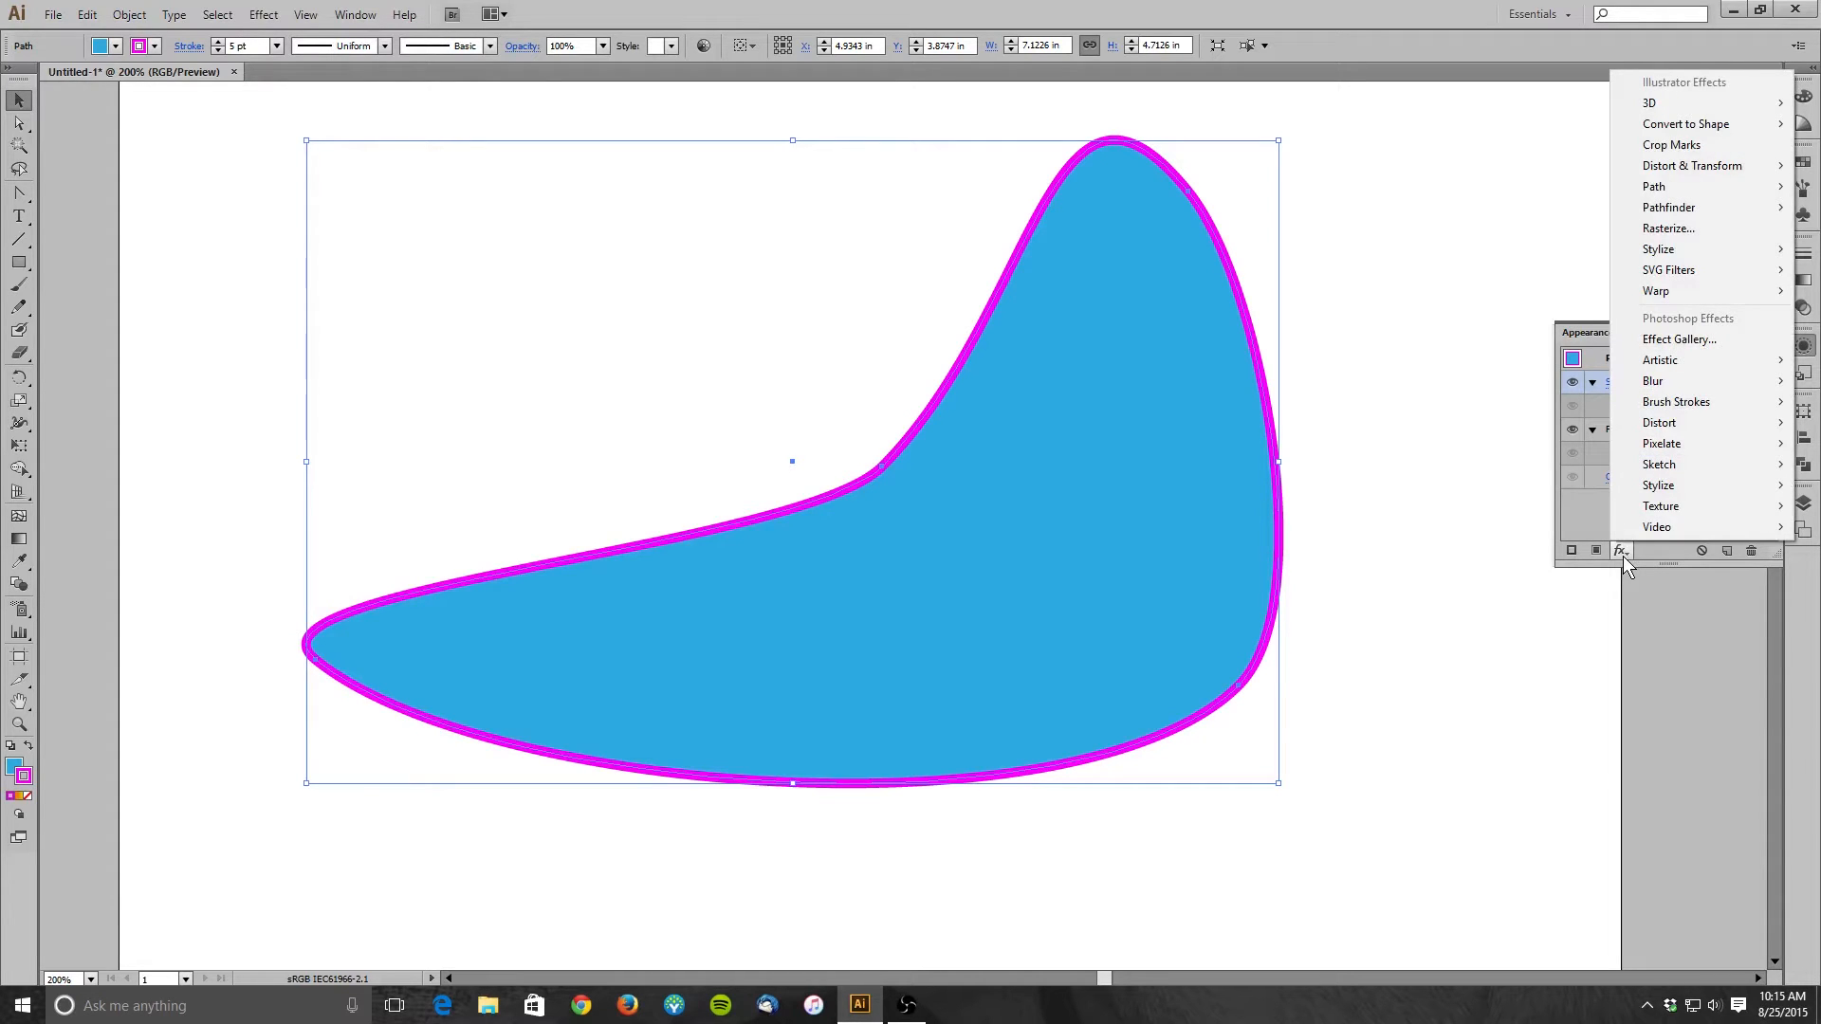
{"action": "mouse_move", "coordinate": [1698, 164]}
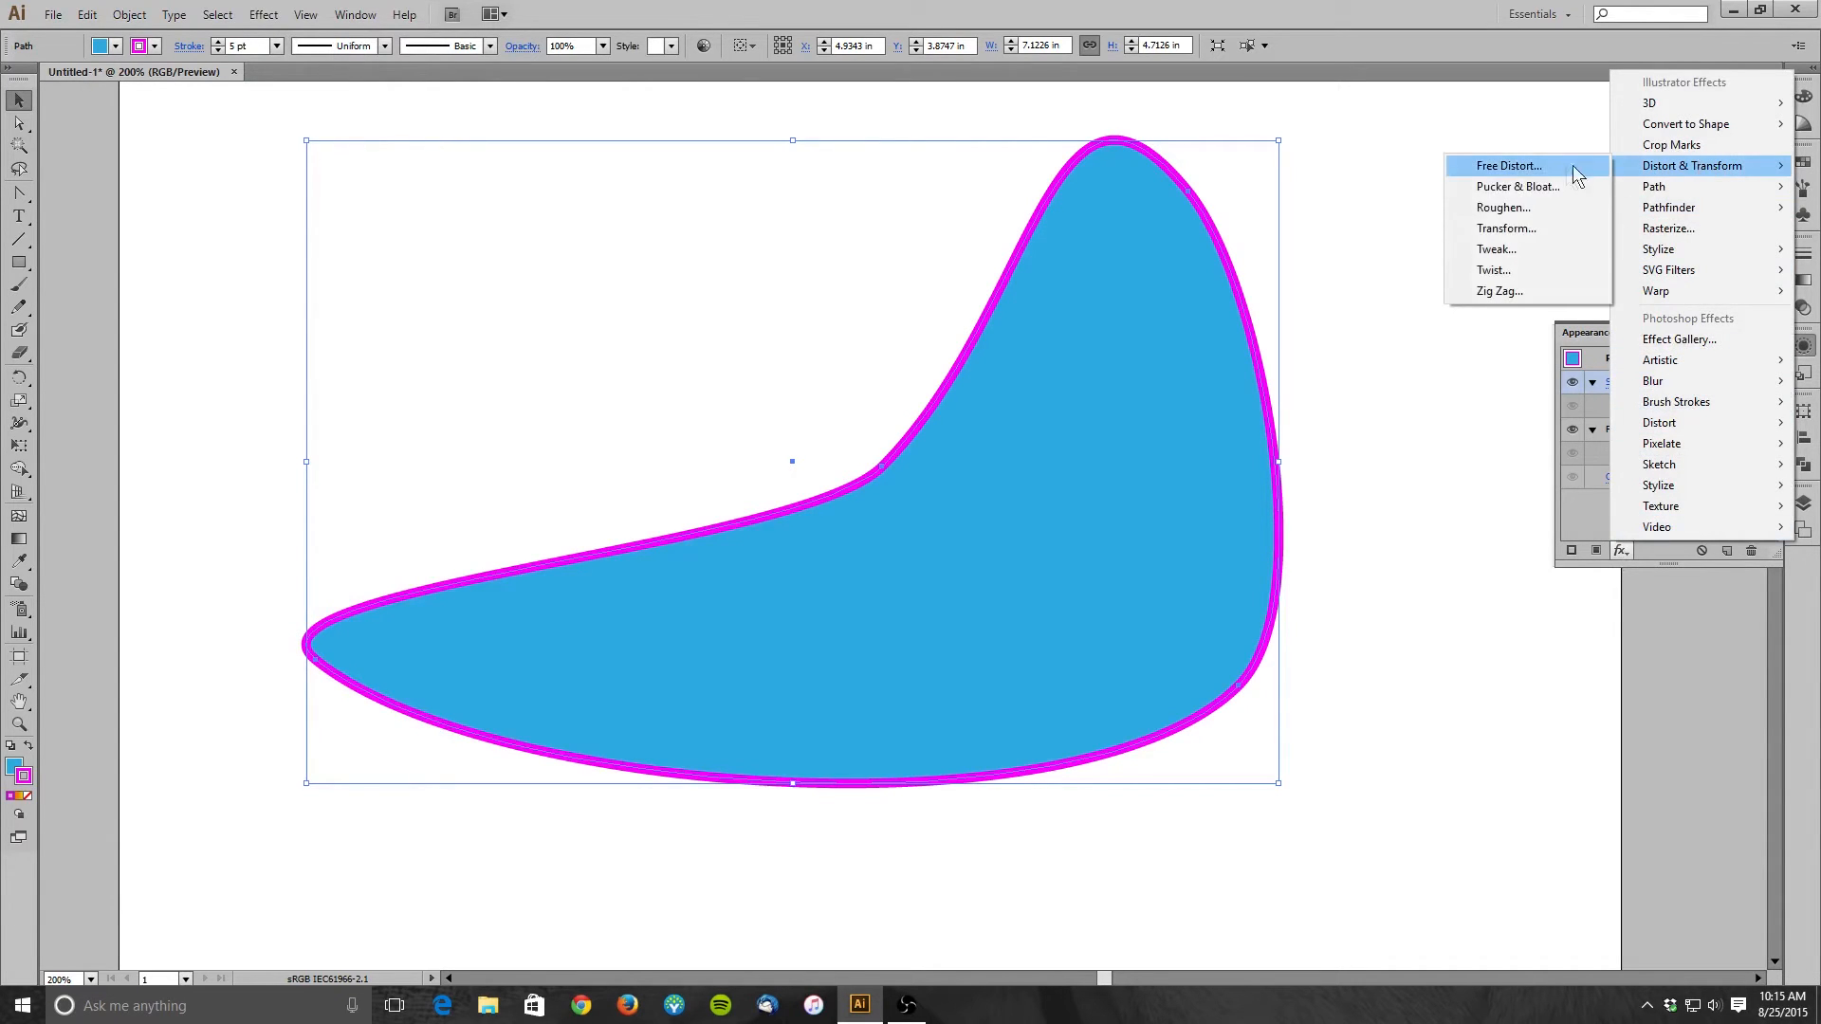
{"action": "left_click", "coordinate": [1546, 228]}
{"action": "left_click_drag", "start_coordinate": [1327, 147], "coordinate": [248, 95]}
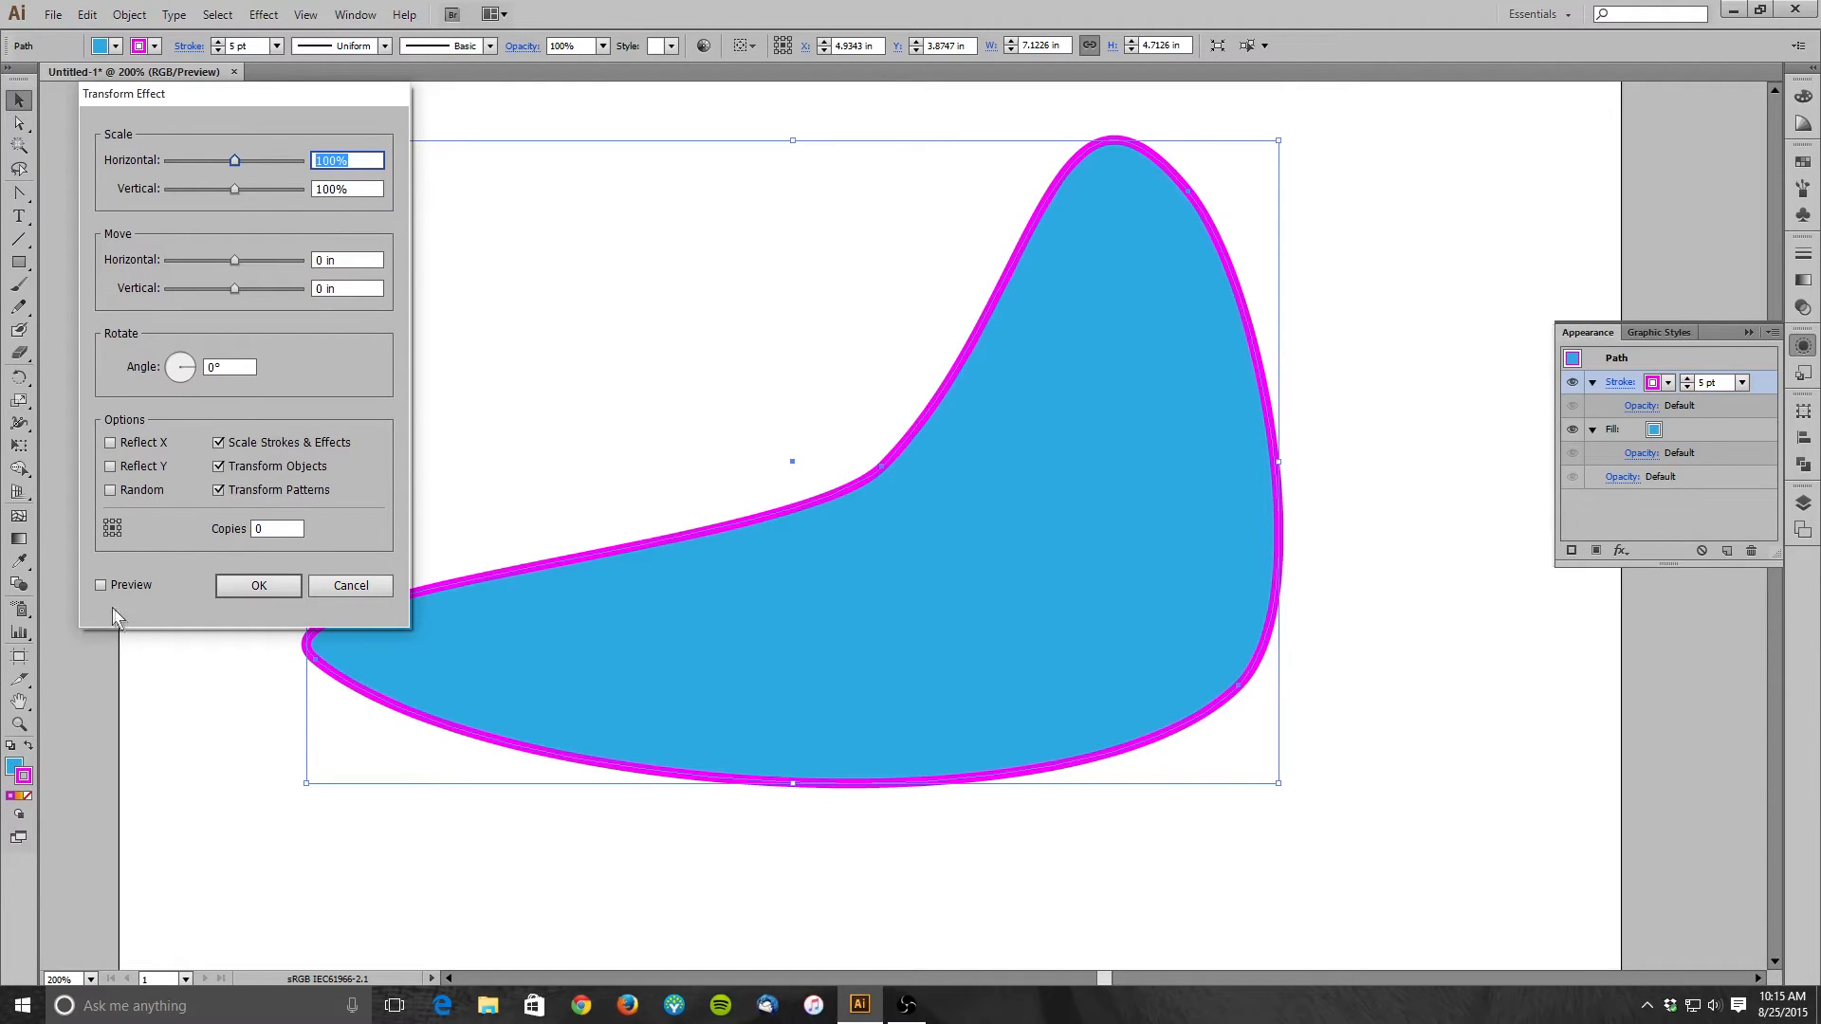
{"action": "left_click", "coordinate": [100, 584]}
{"action": "left_click_drag", "start_coordinate": [233, 258], "coordinate": [223, 288]}
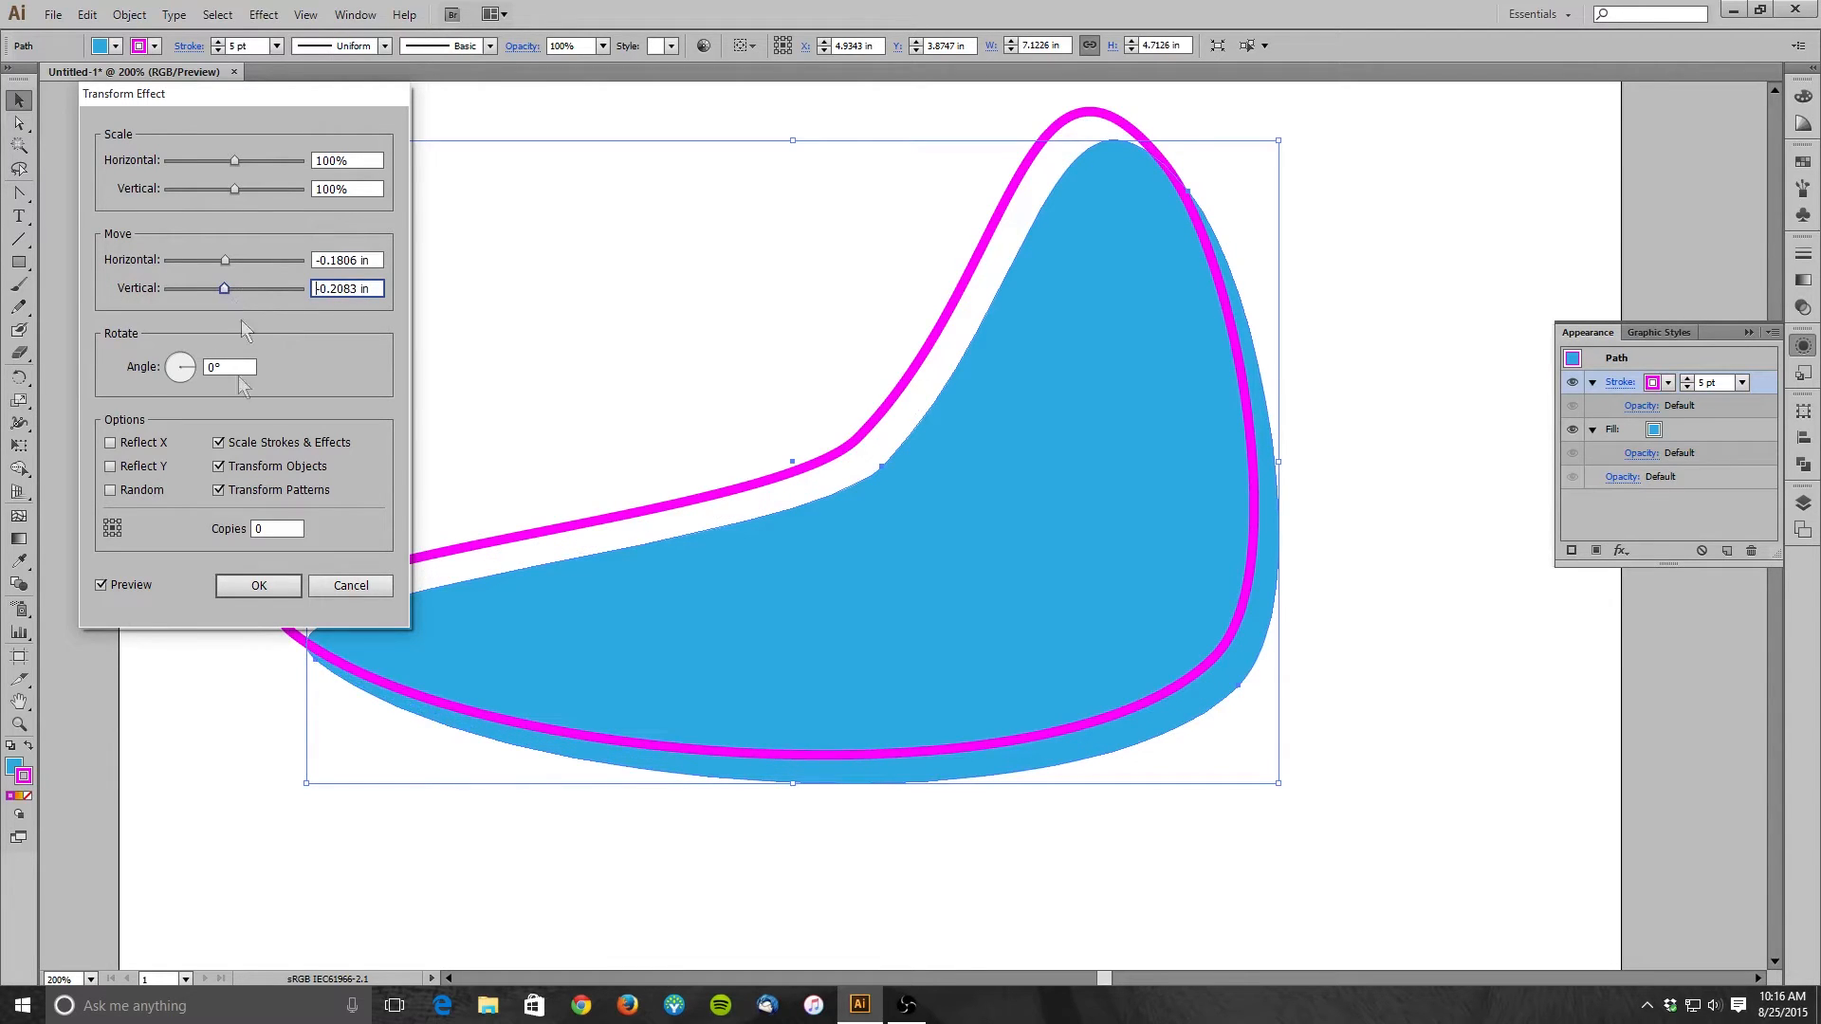
{"action": "left_click", "coordinate": [236, 579]}
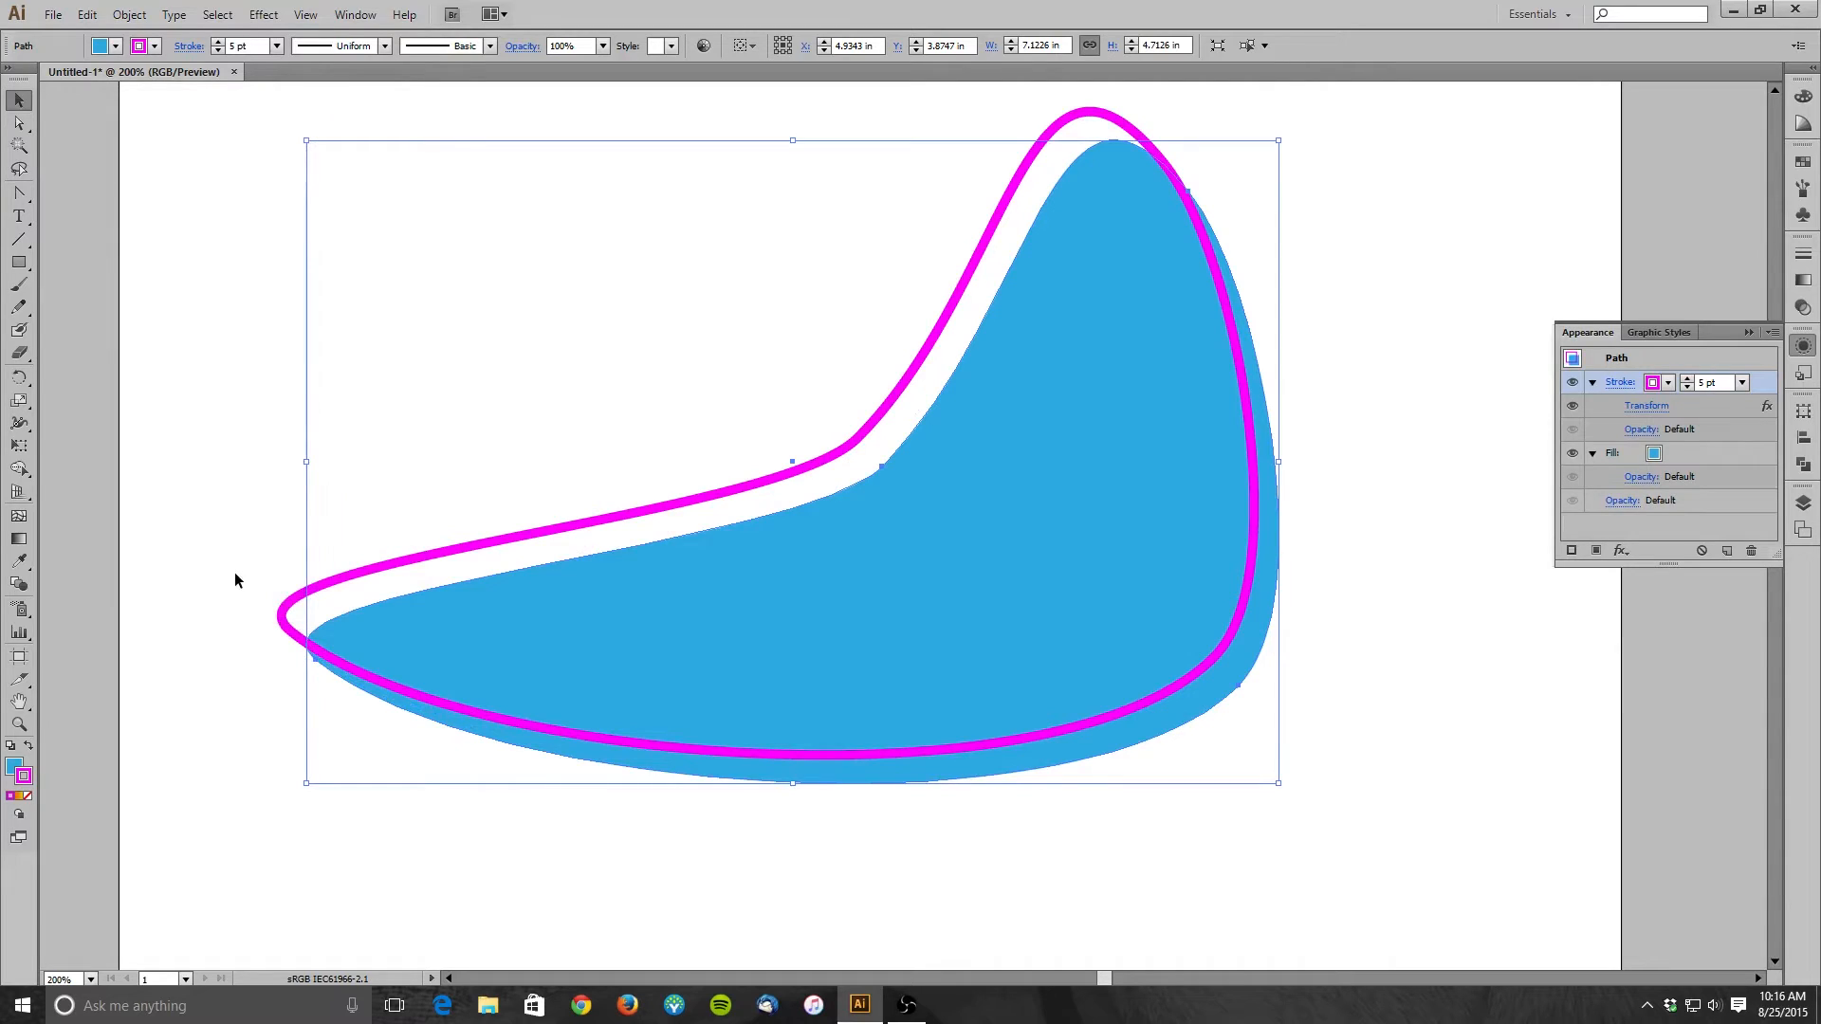
- Examine the contents of Layer 1 to check which objects make up the artwork, and return to the path's appearance attributes
{"action": "left_click", "coordinate": [1492, 715]}
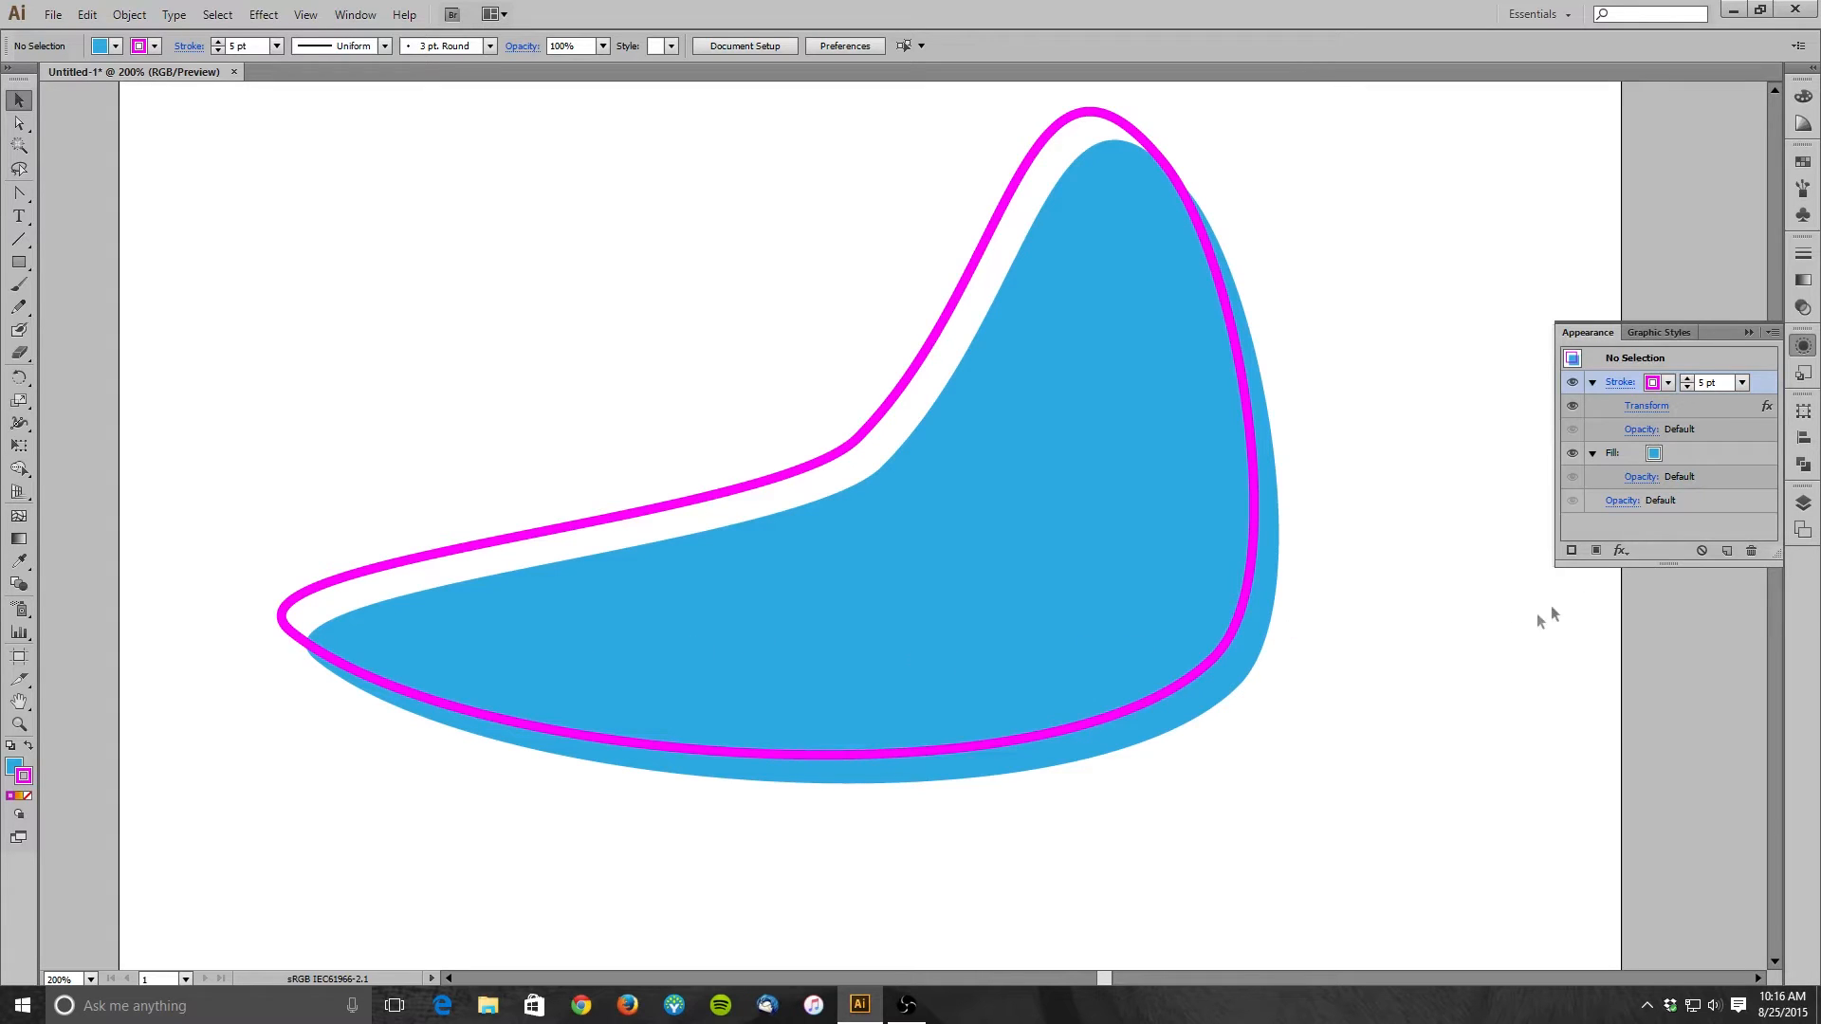
{"action": "left_click", "coordinate": [1056, 371]}
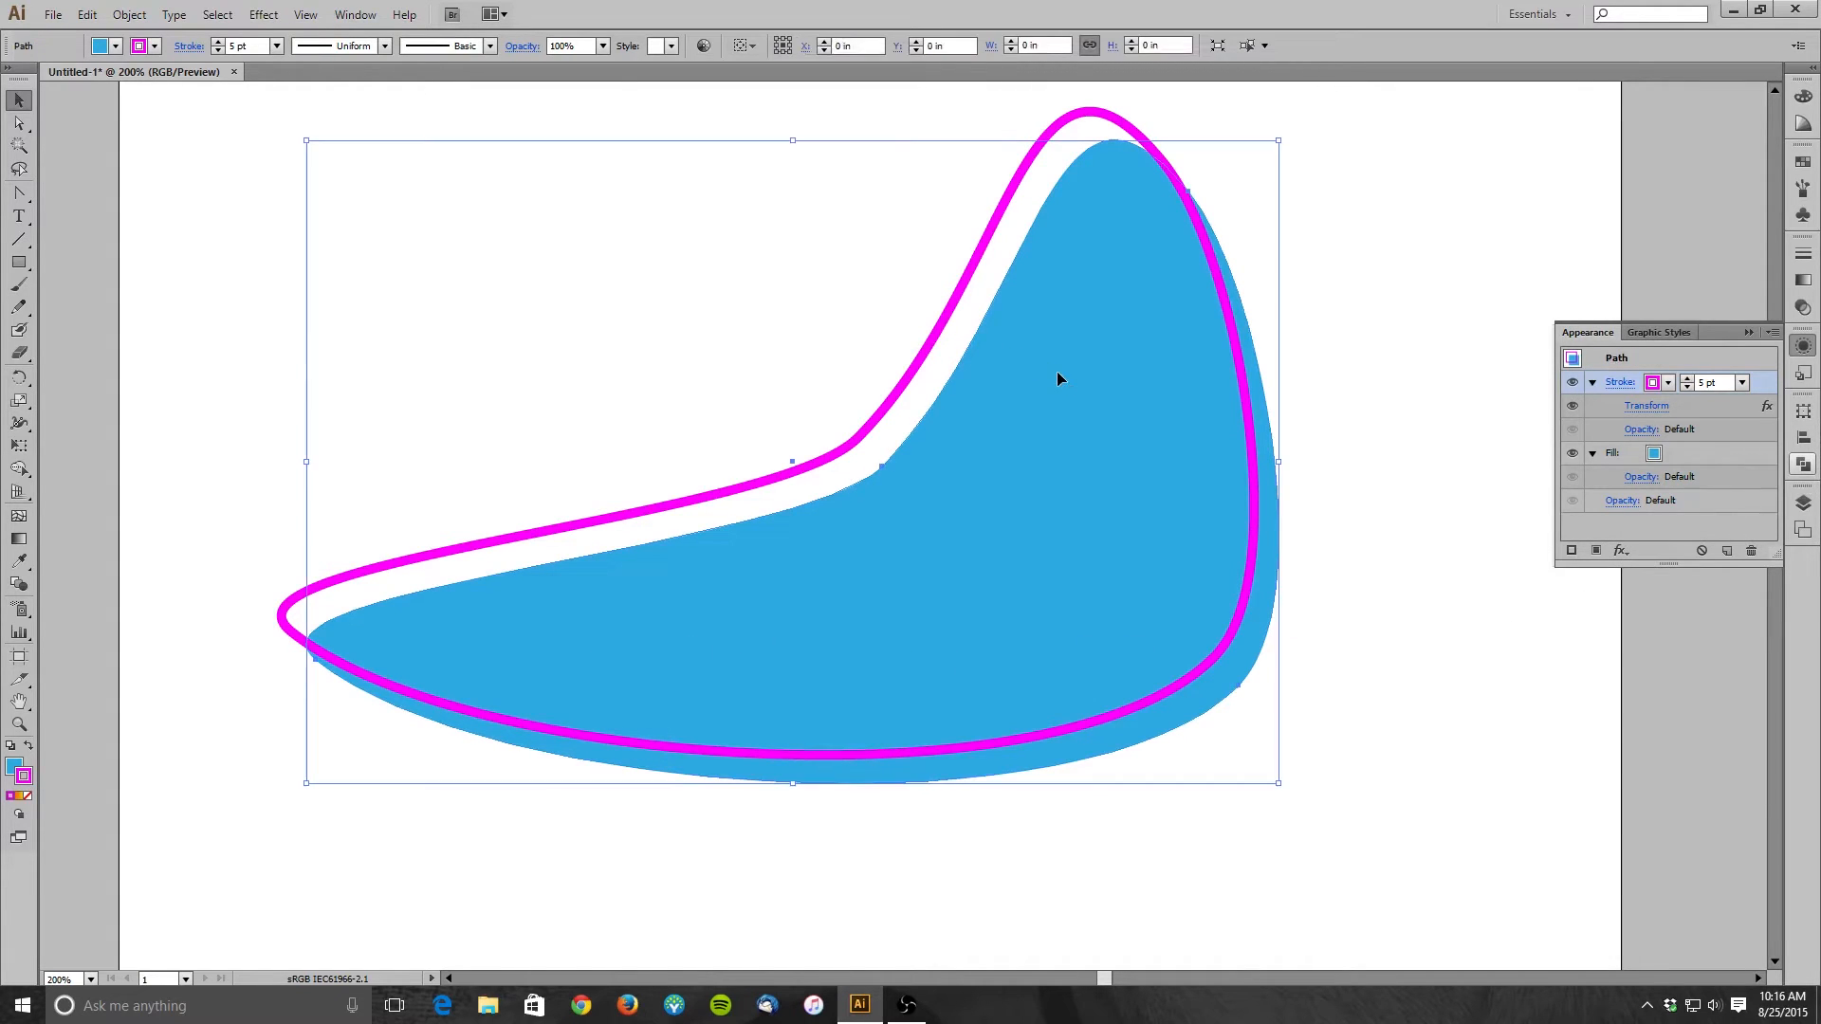
{"action": "left_click", "coordinate": [1804, 503]}
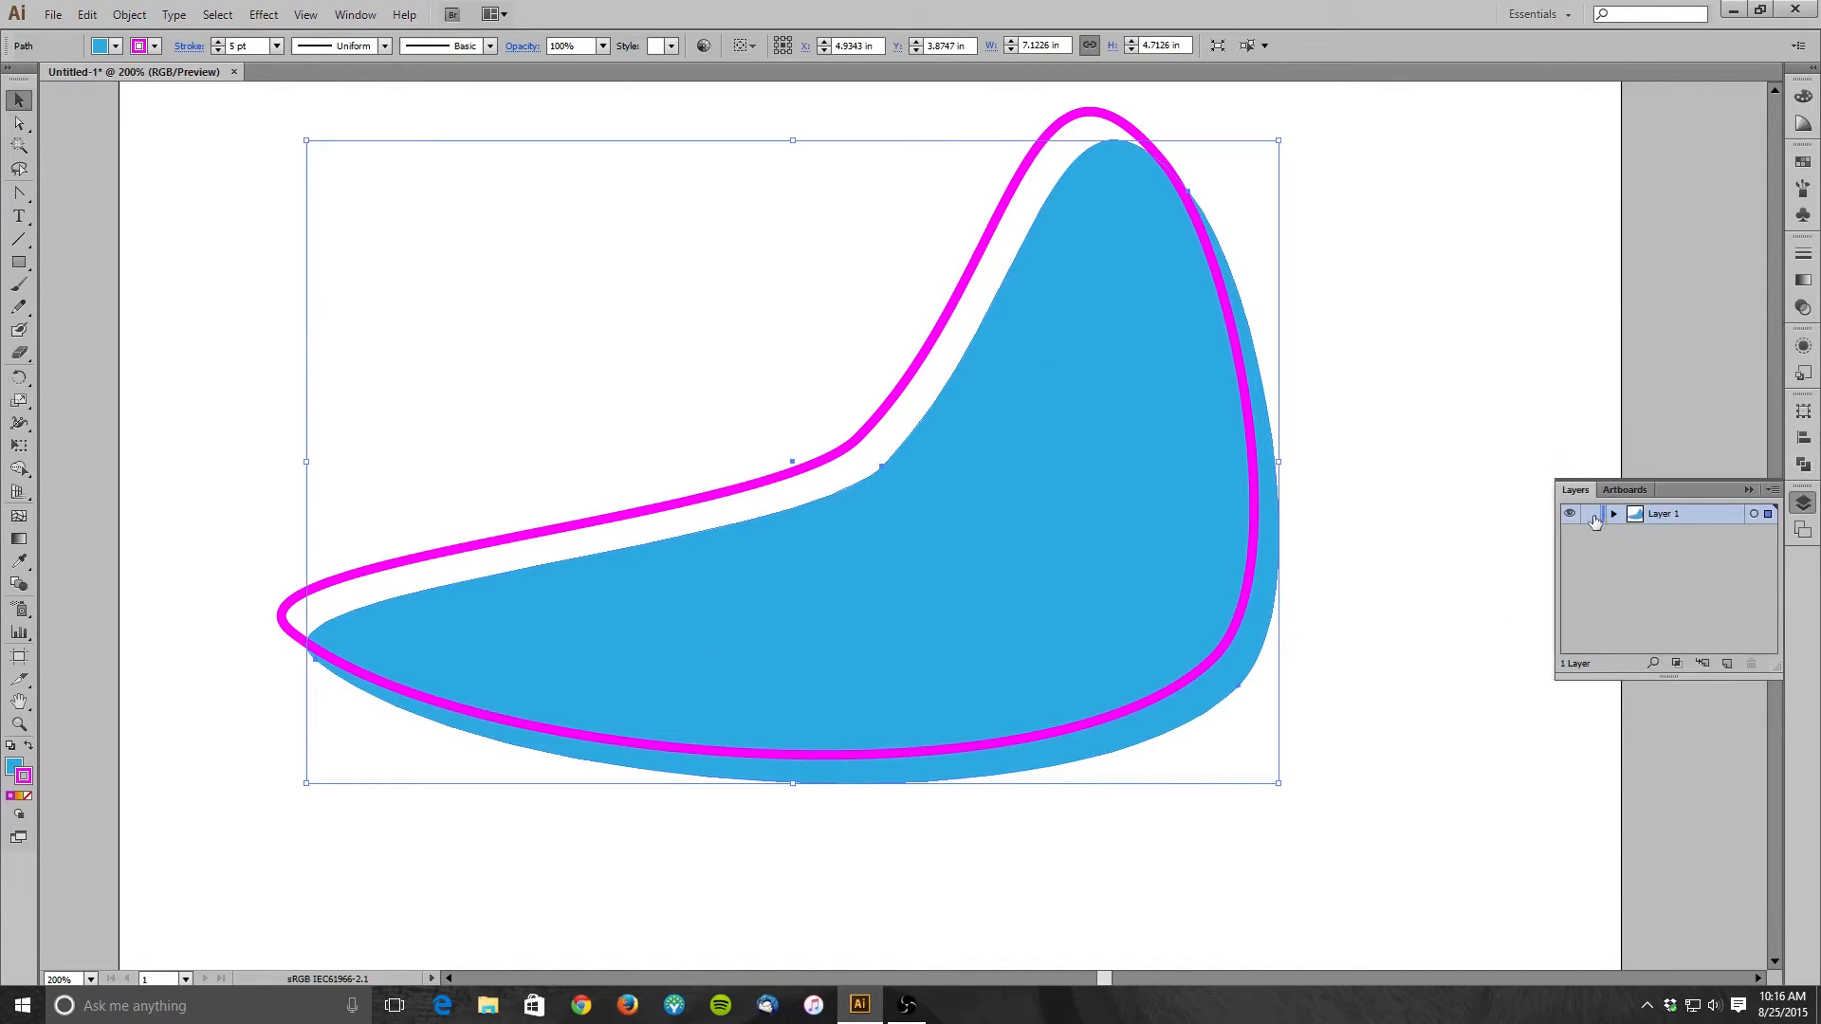
{"action": "left_click", "coordinate": [1714, 537]}
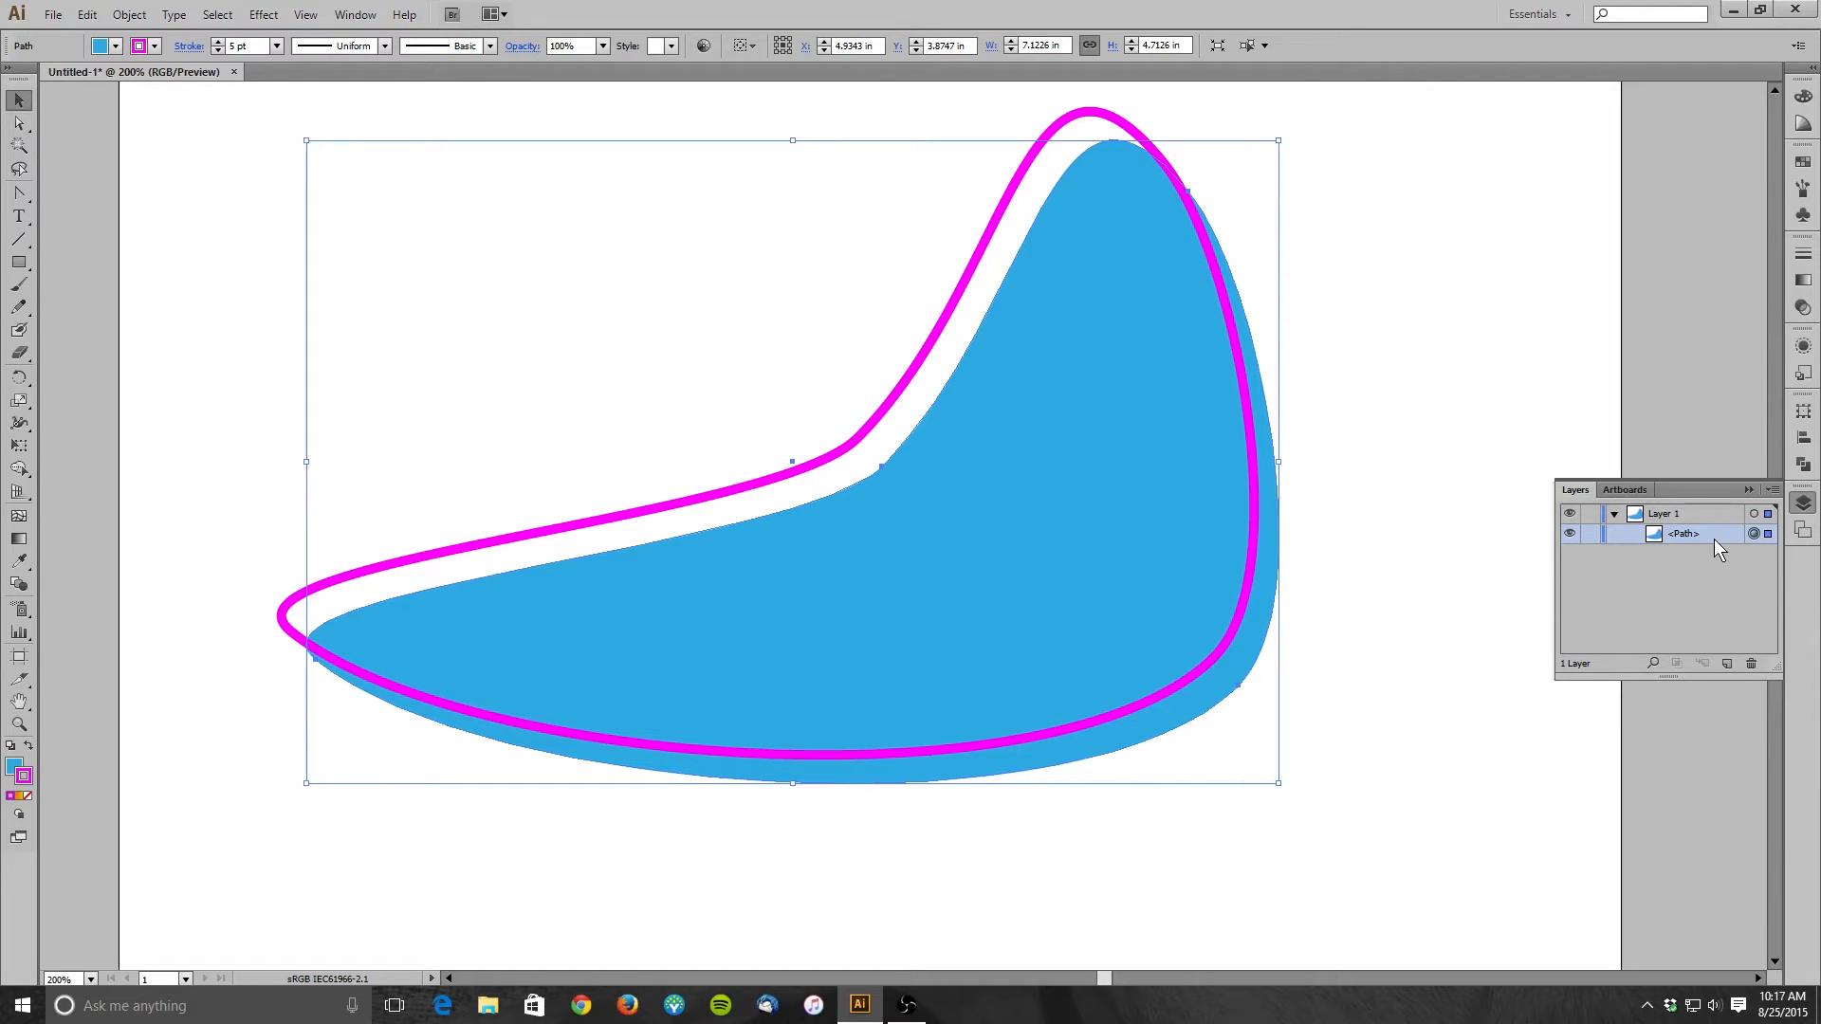
{"action": "left_click", "coordinate": [1613, 515]}
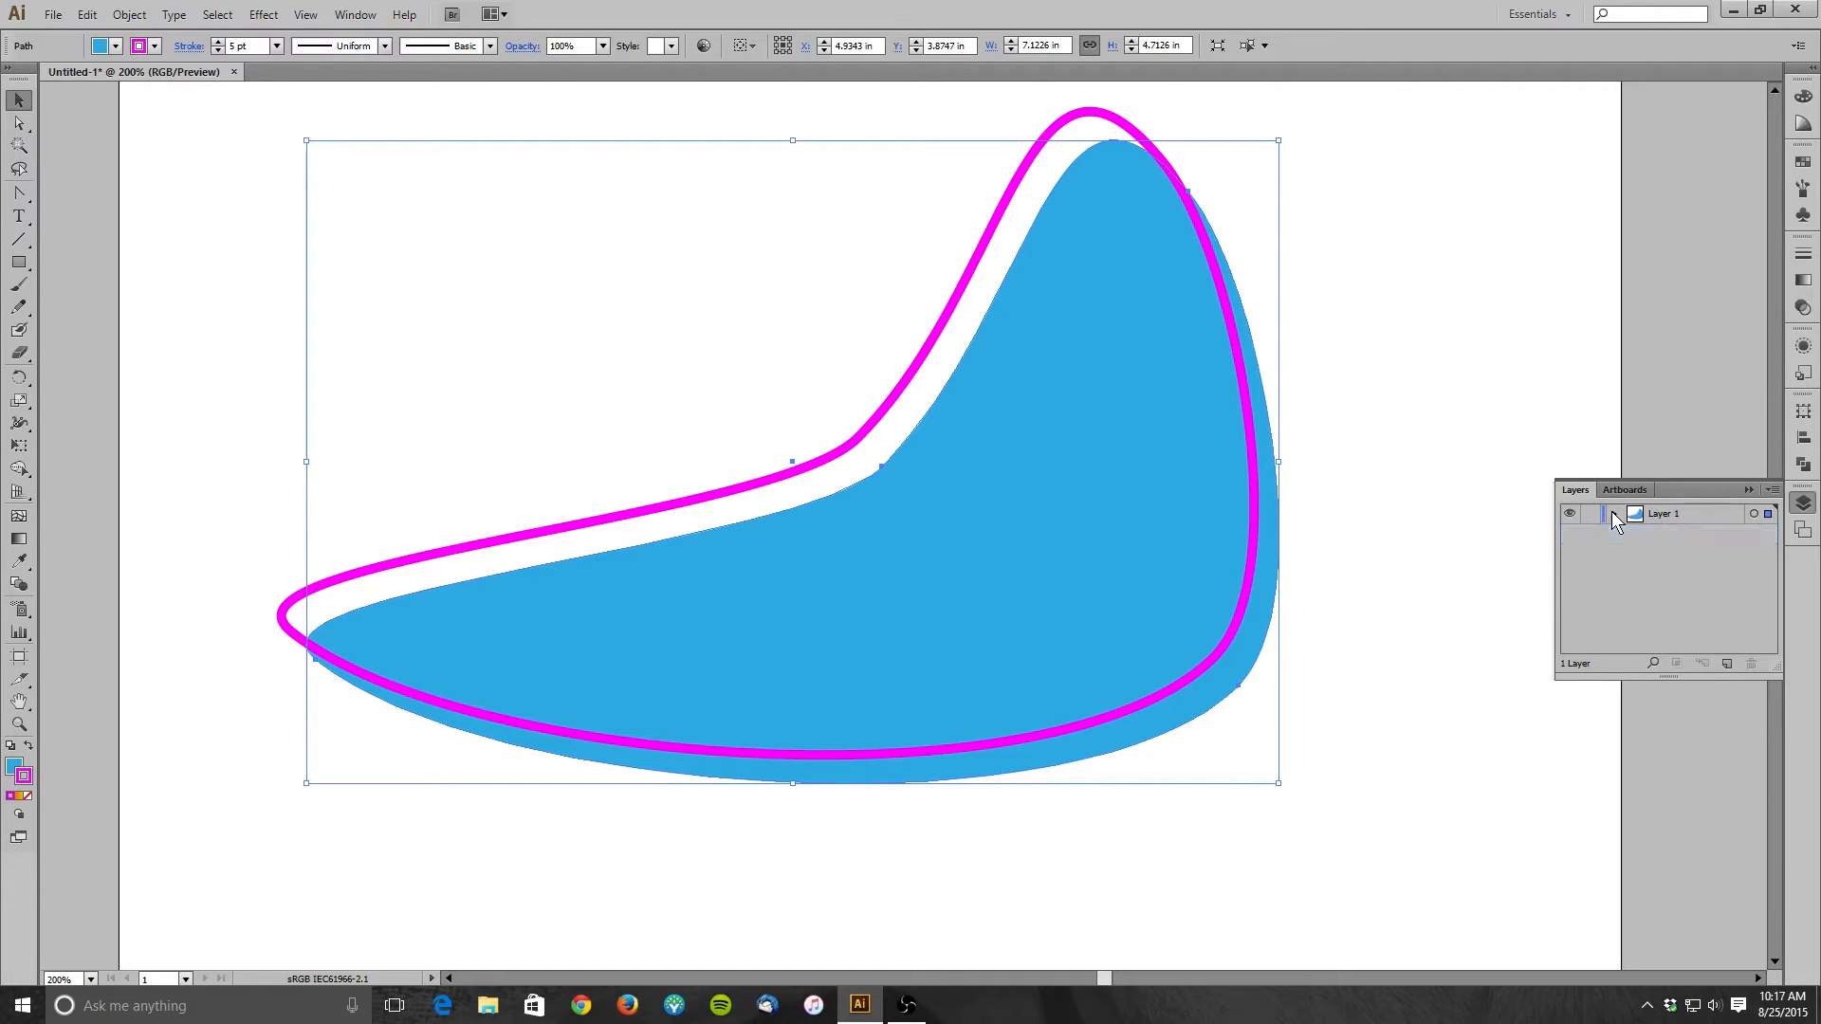
{"action": "left_click", "coordinate": [1803, 348]}
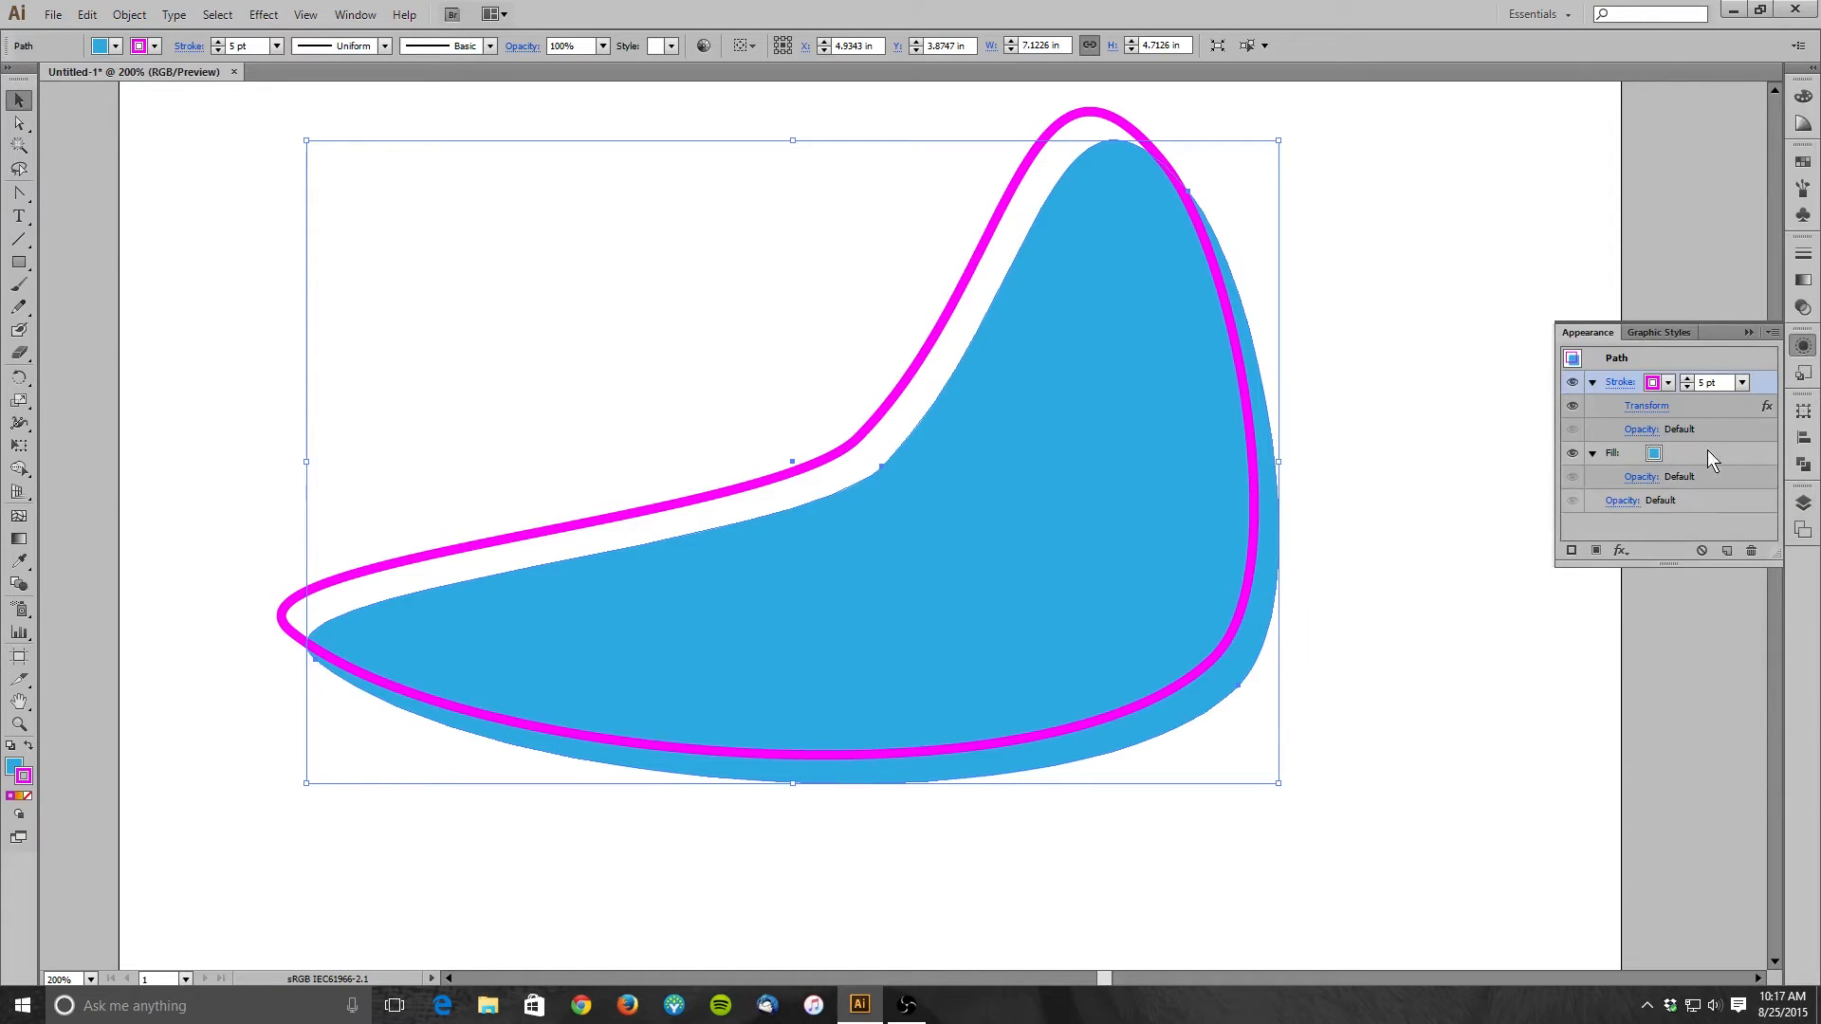
- Add a second fill above the blue one and color it orange (R=247 G=147 B=30), toggling its visibility to compare
{"action": "left_click", "coordinate": [1705, 454]}
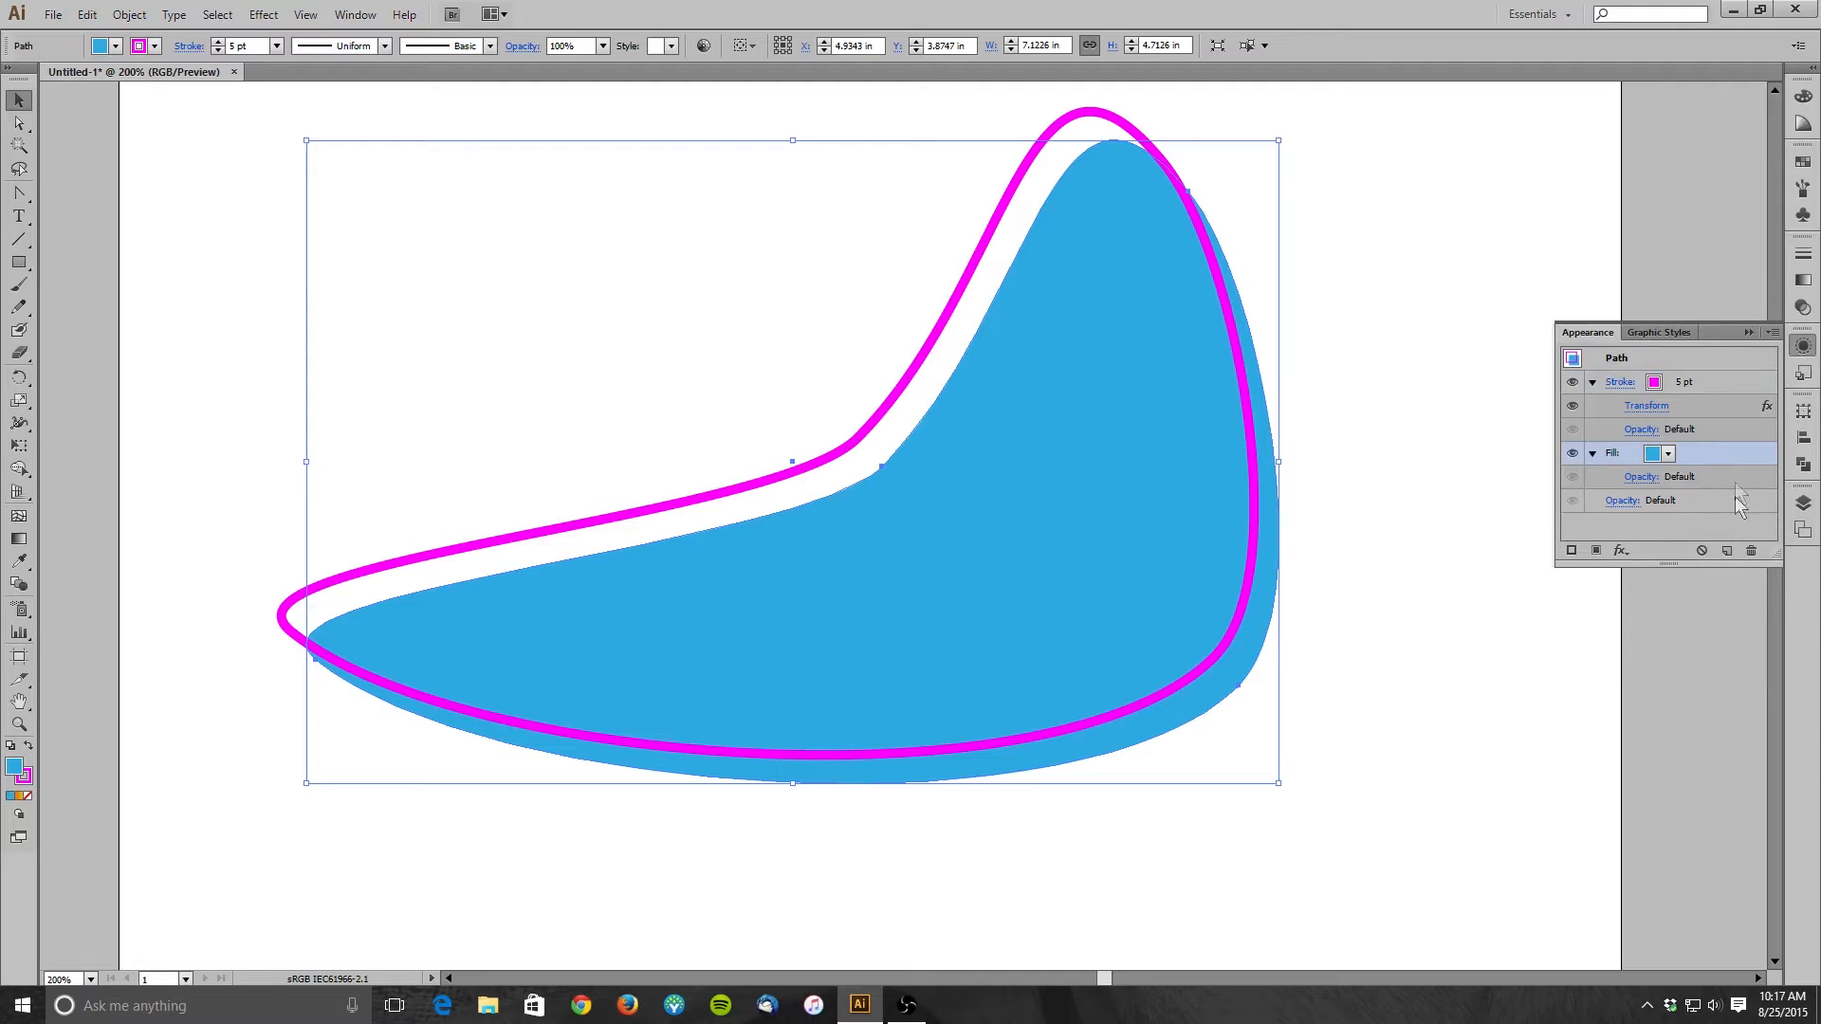
{"action": "left_click", "coordinate": [1600, 554]}
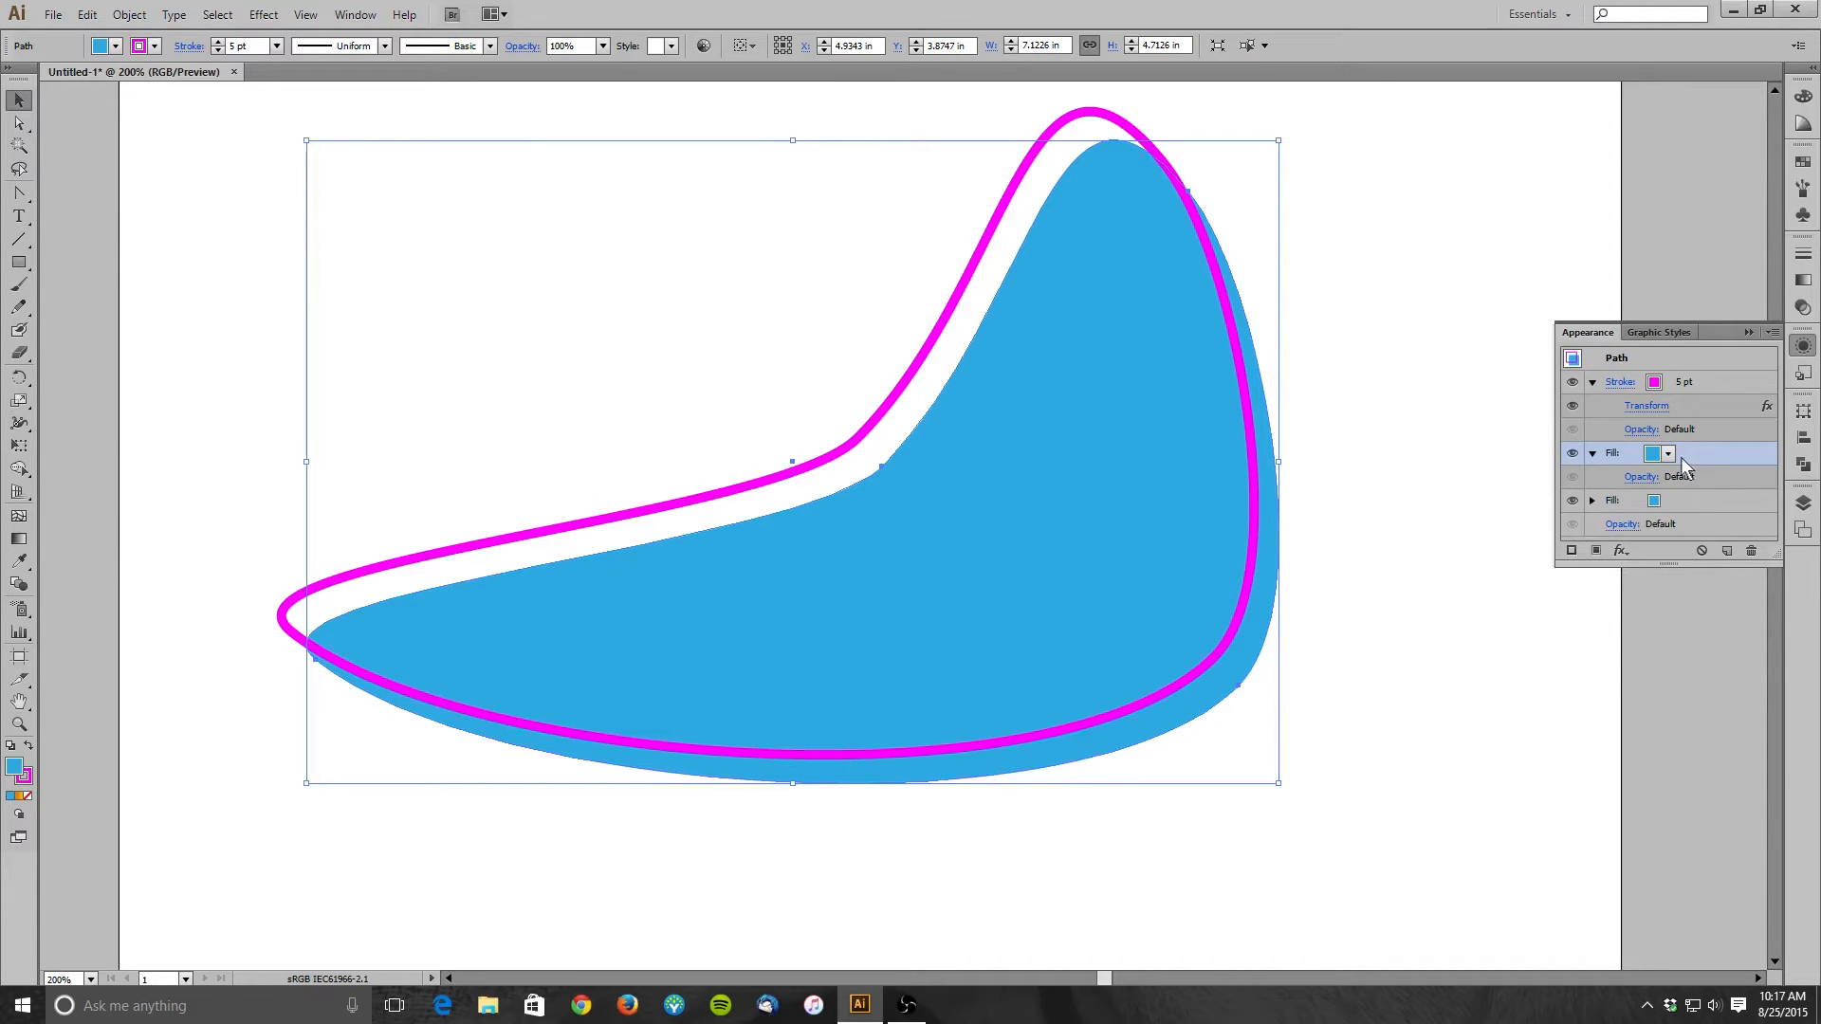
{"action": "left_click", "coordinate": [1670, 455]}
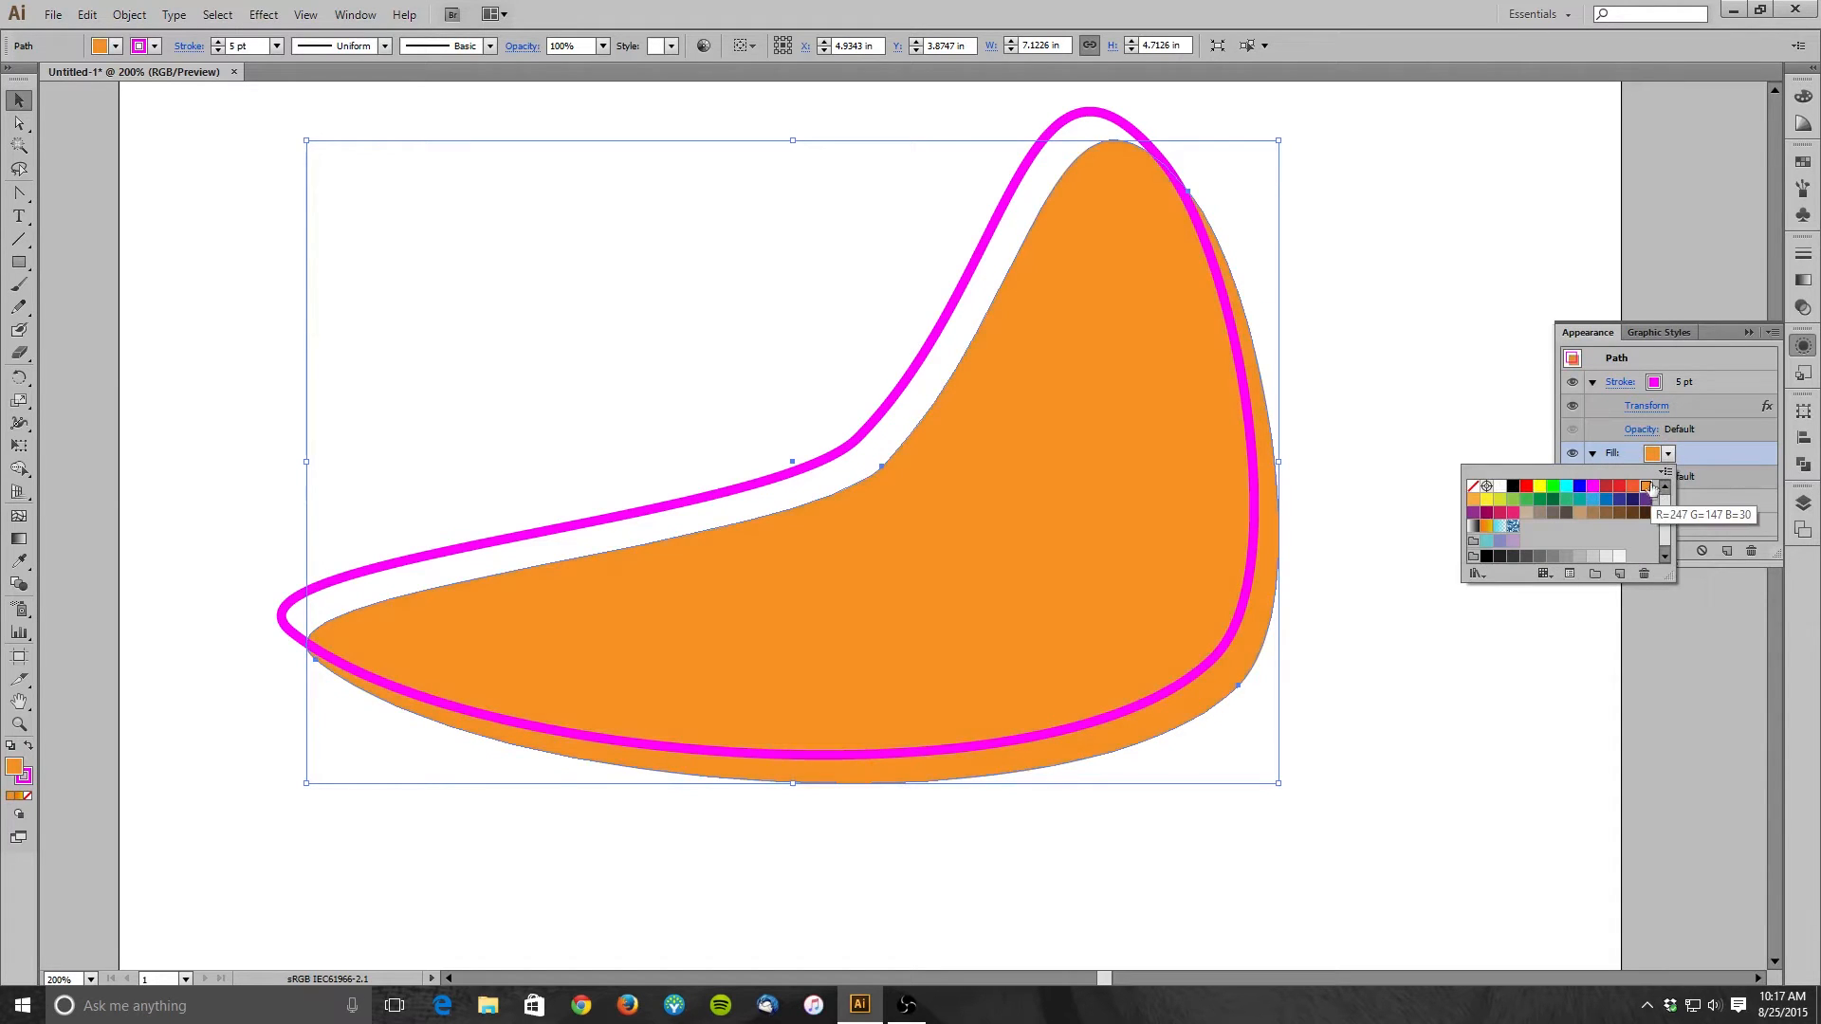
{"action": "left_click", "coordinate": [1718, 334]}
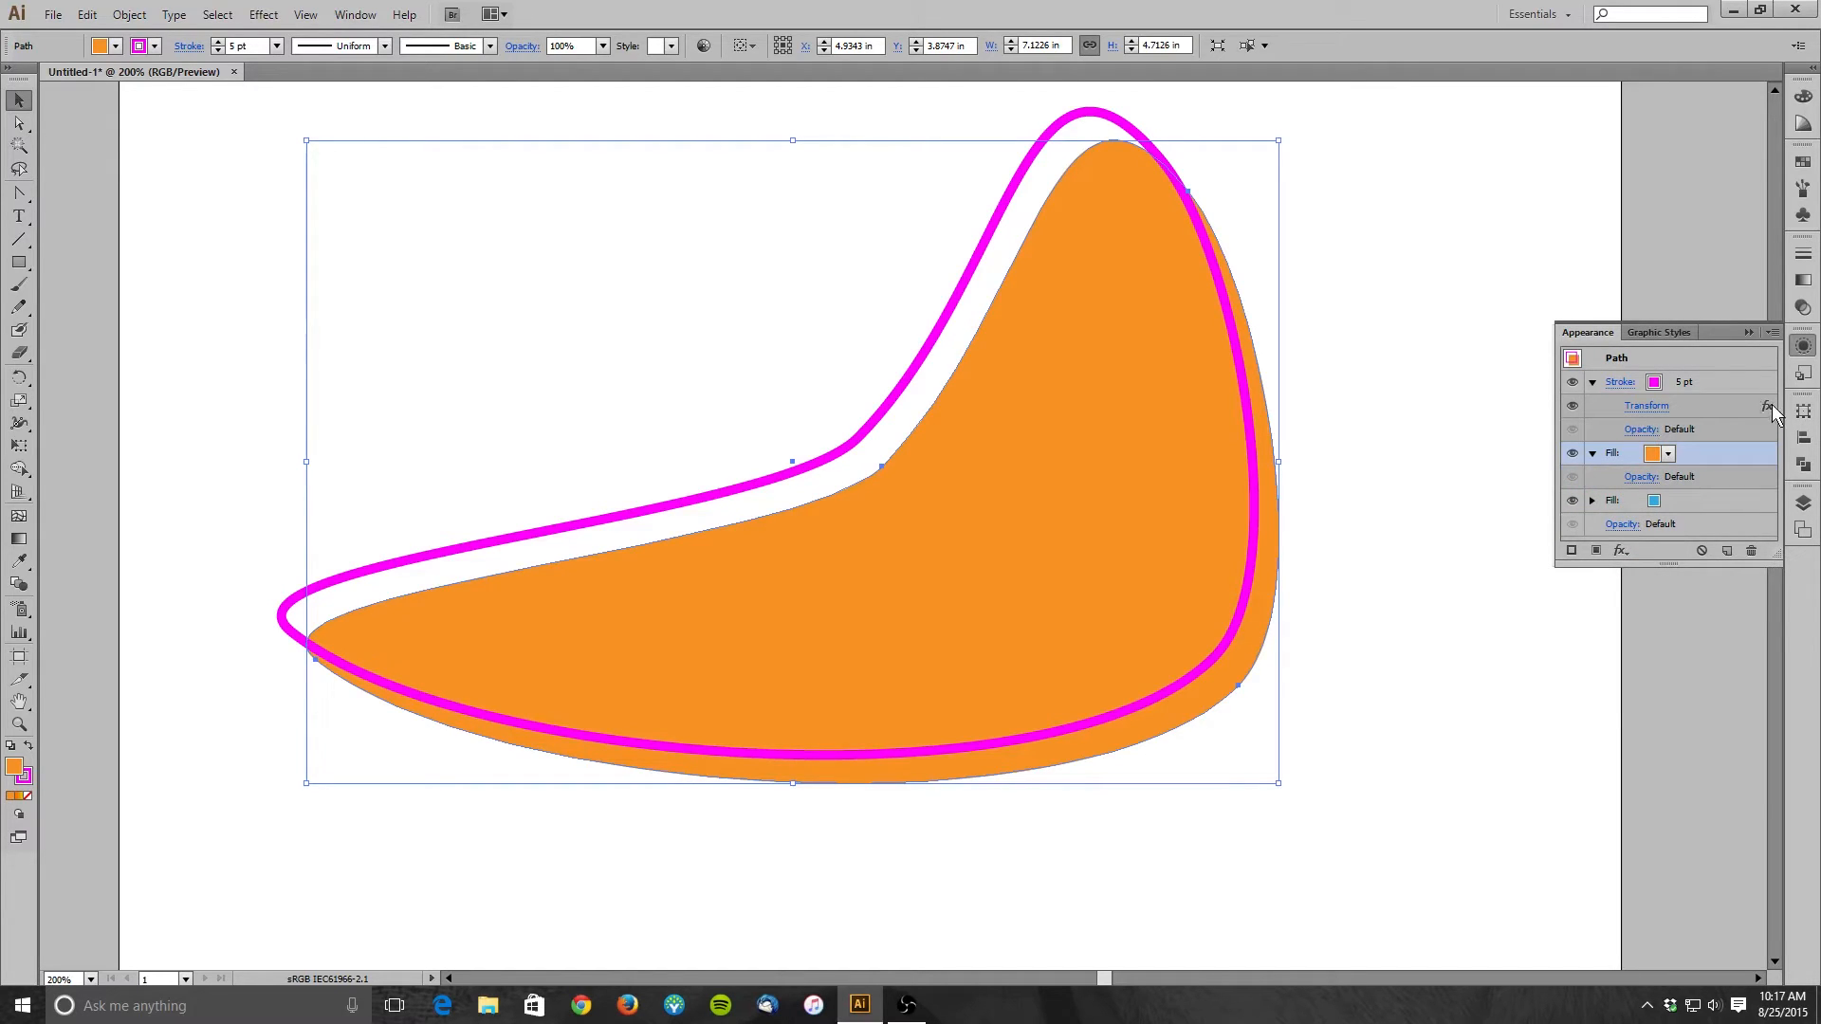
{"action": "left_click", "coordinate": [1572, 454]}
{"action": "left_click", "coordinate": [1571, 454]}
- Apply a Transform effect to the orange fill alone, moving it 0.3472 in horizontally and 0.2083 in vertically with the preview on
{"action": "left_click", "coordinate": [1624, 550]}
{"action": "mouse_move", "coordinate": [1689, 166]}
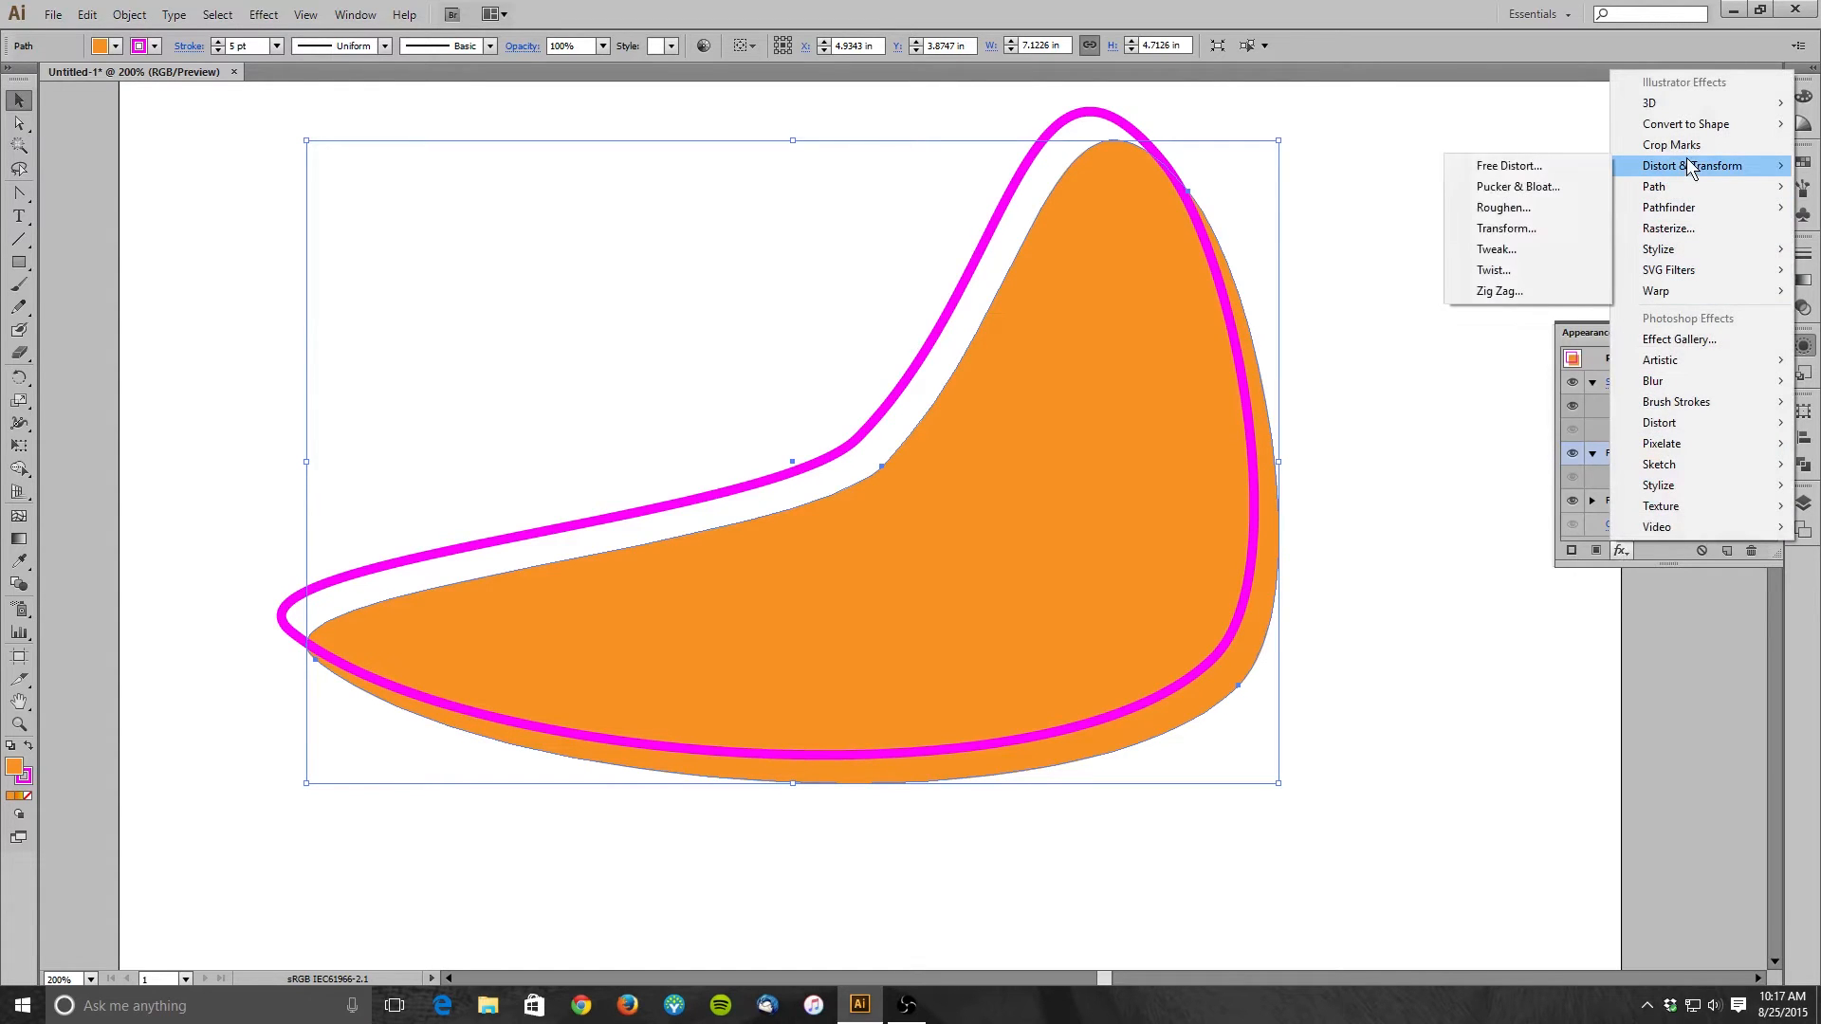
{"action": "left_click", "coordinate": [1533, 228]}
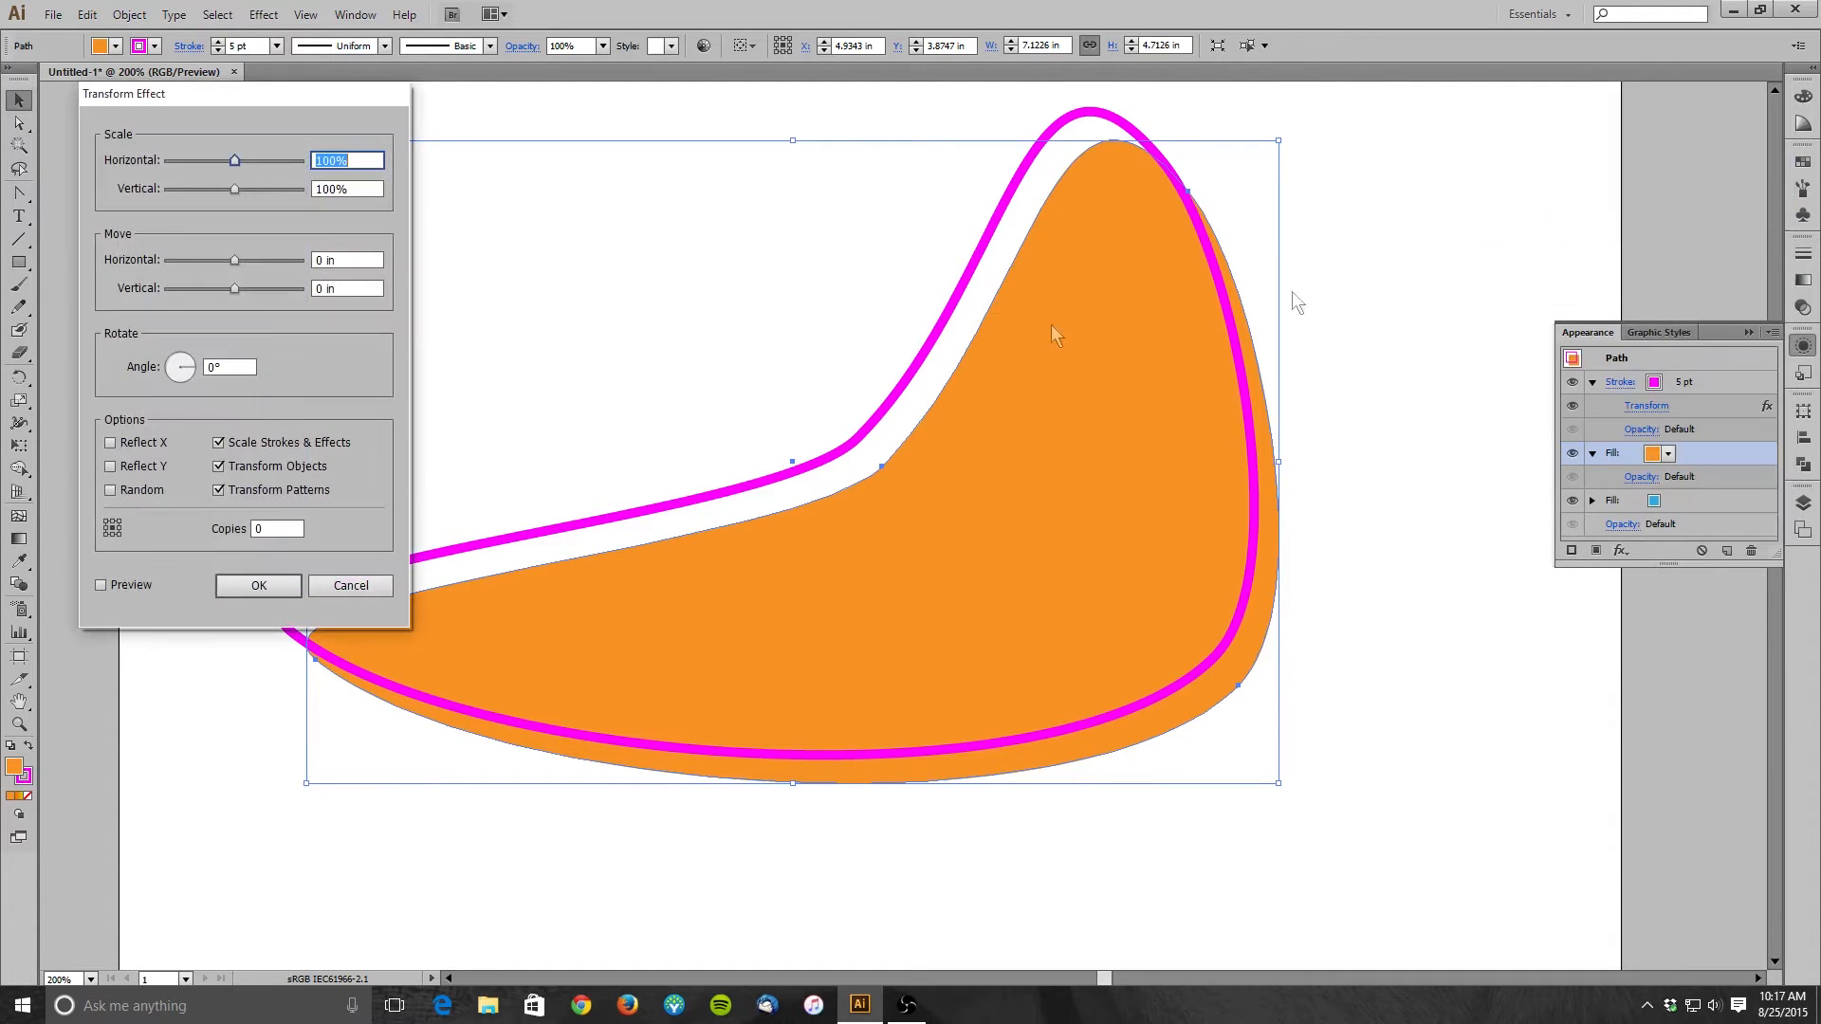
{"action": "left_click", "coordinate": [102, 585]}
{"action": "mouse_move", "coordinate": [235, 259]}
{"action": "left_mouse_down"}
{"action": "mouse_move", "coordinate": [253, 260]}
{"action": "mouse_move", "coordinate": [247, 287]}
{"action": "left_mouse_up"}
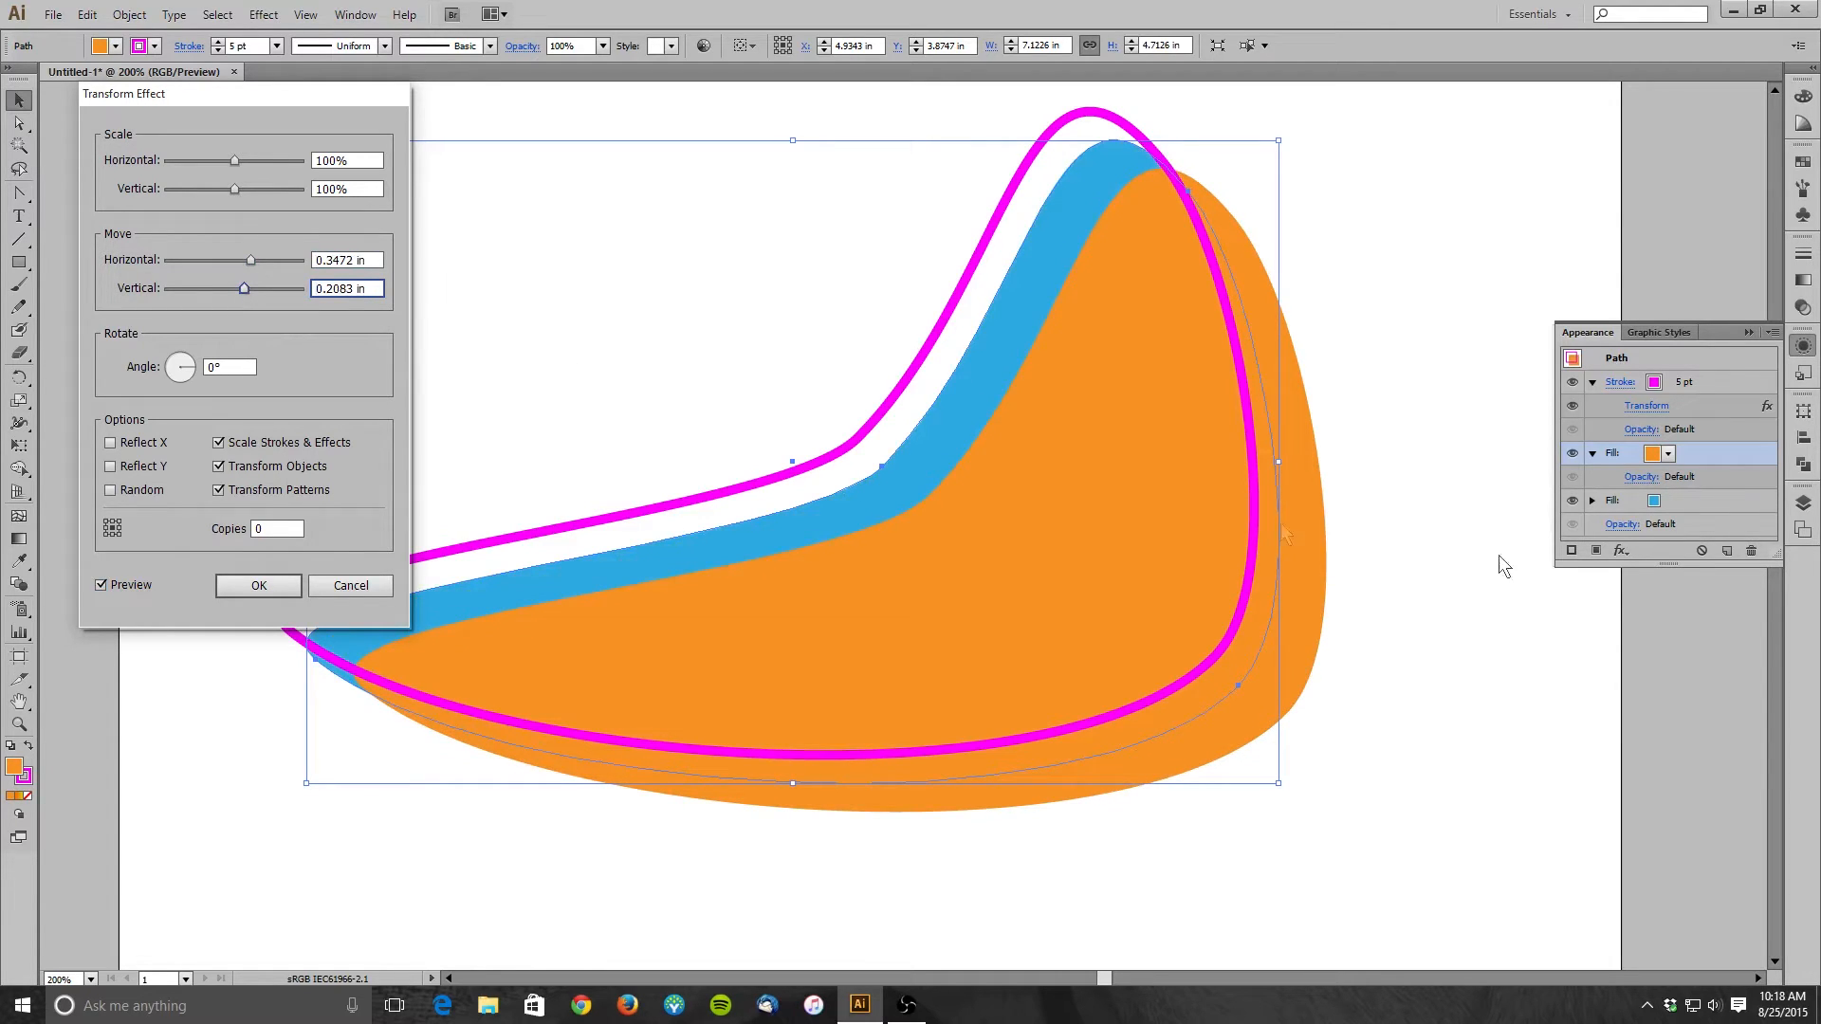
{"action": "left_click", "coordinate": [270, 588]}
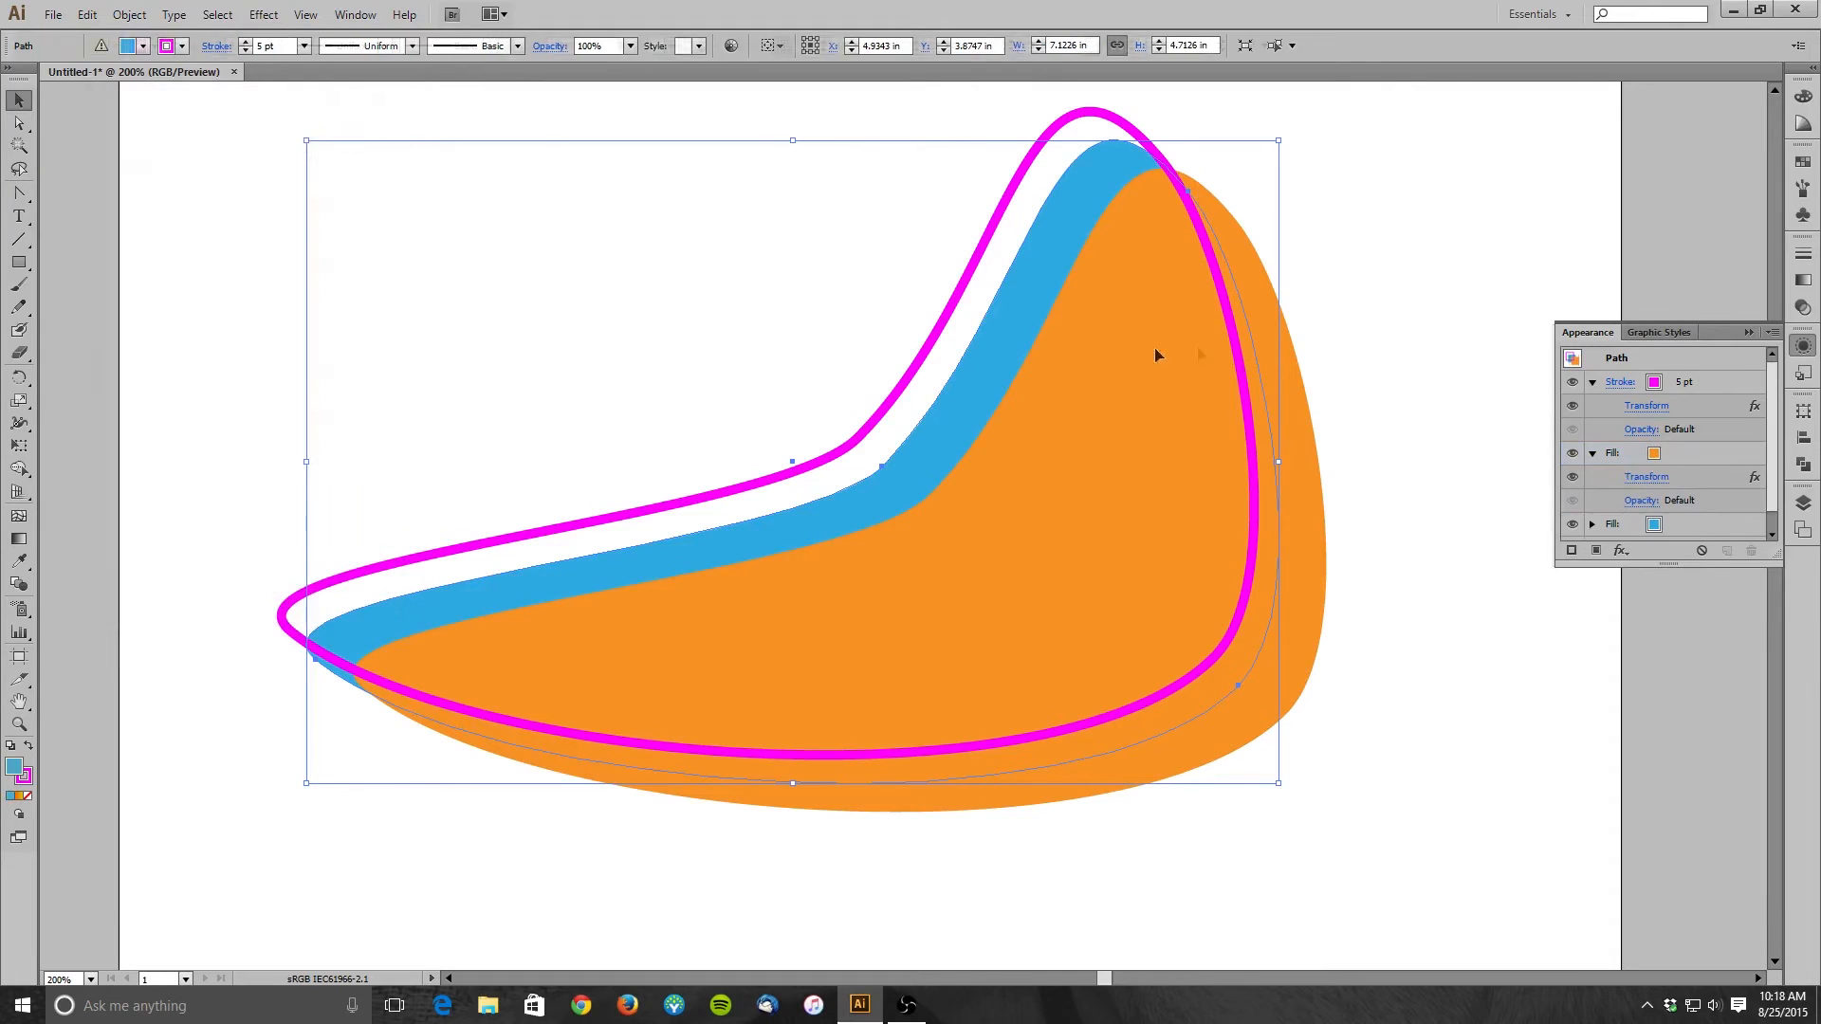
- Lower the opacity of the orange fill alone to 50%, keeping the Normal blending mode
{"action": "left_click", "coordinate": [1643, 502]}
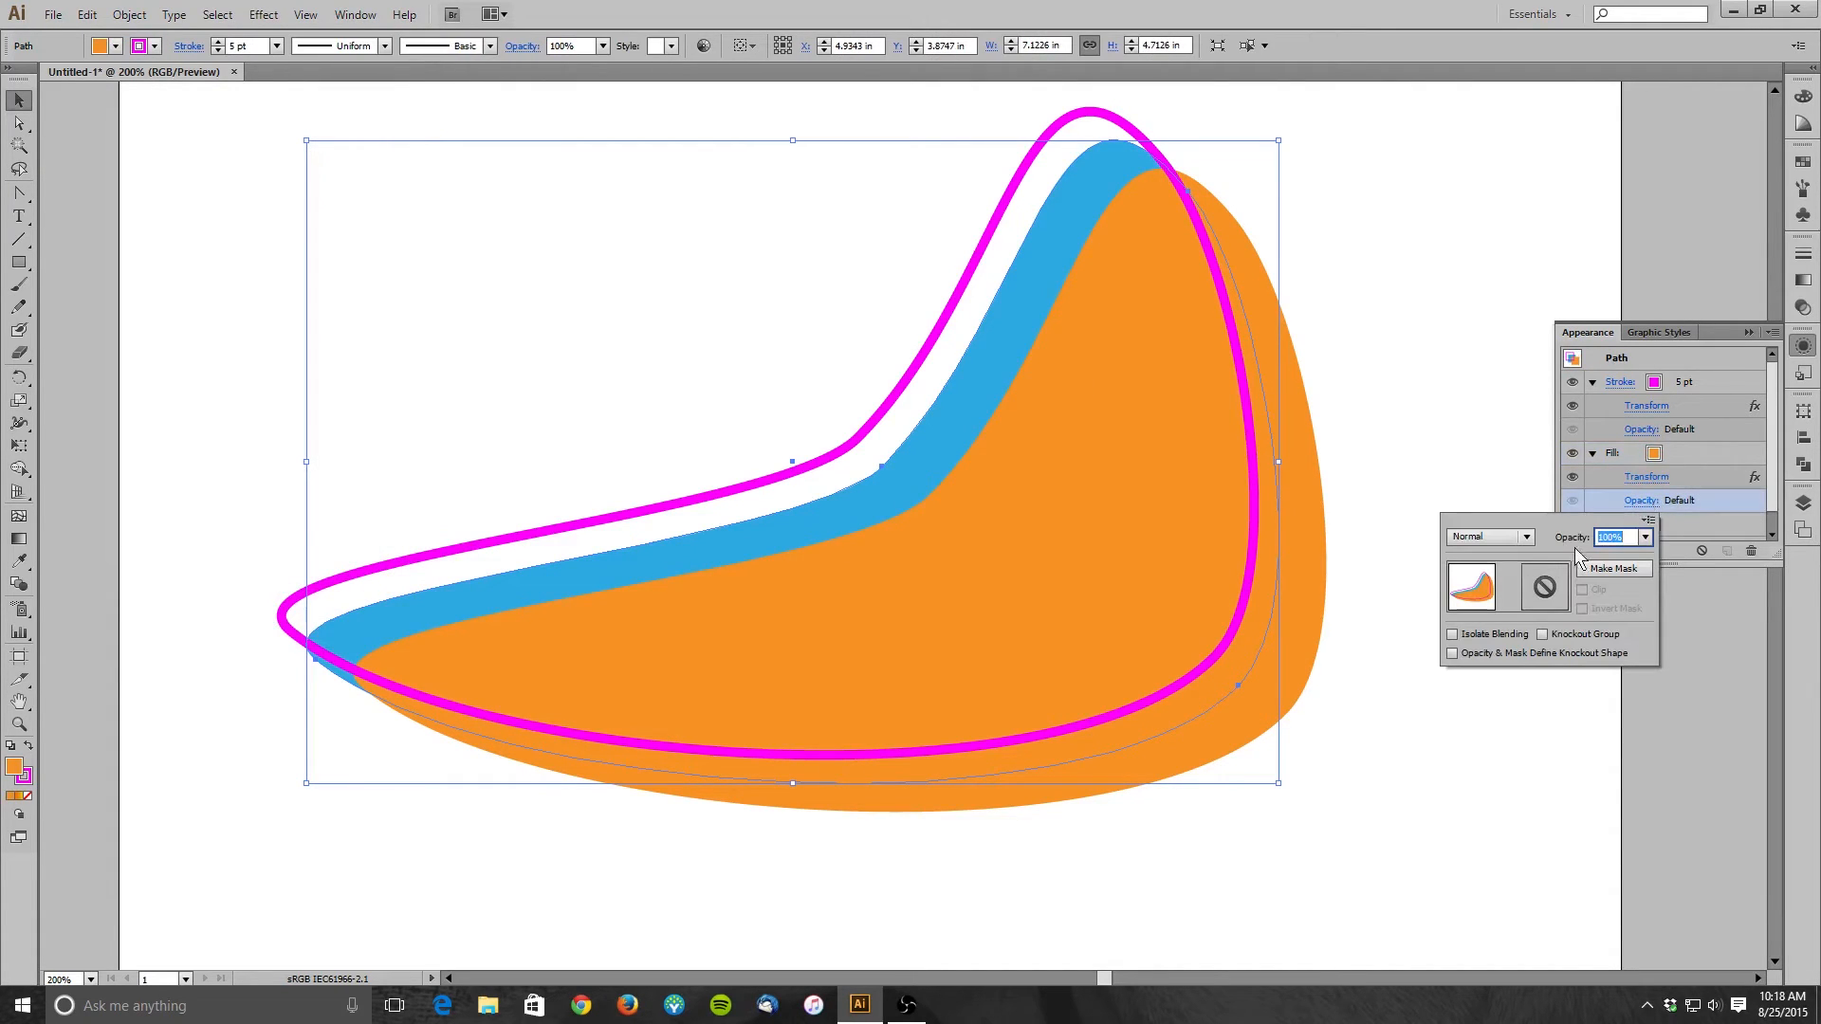
{"action": "left_click", "coordinate": [1646, 537]}
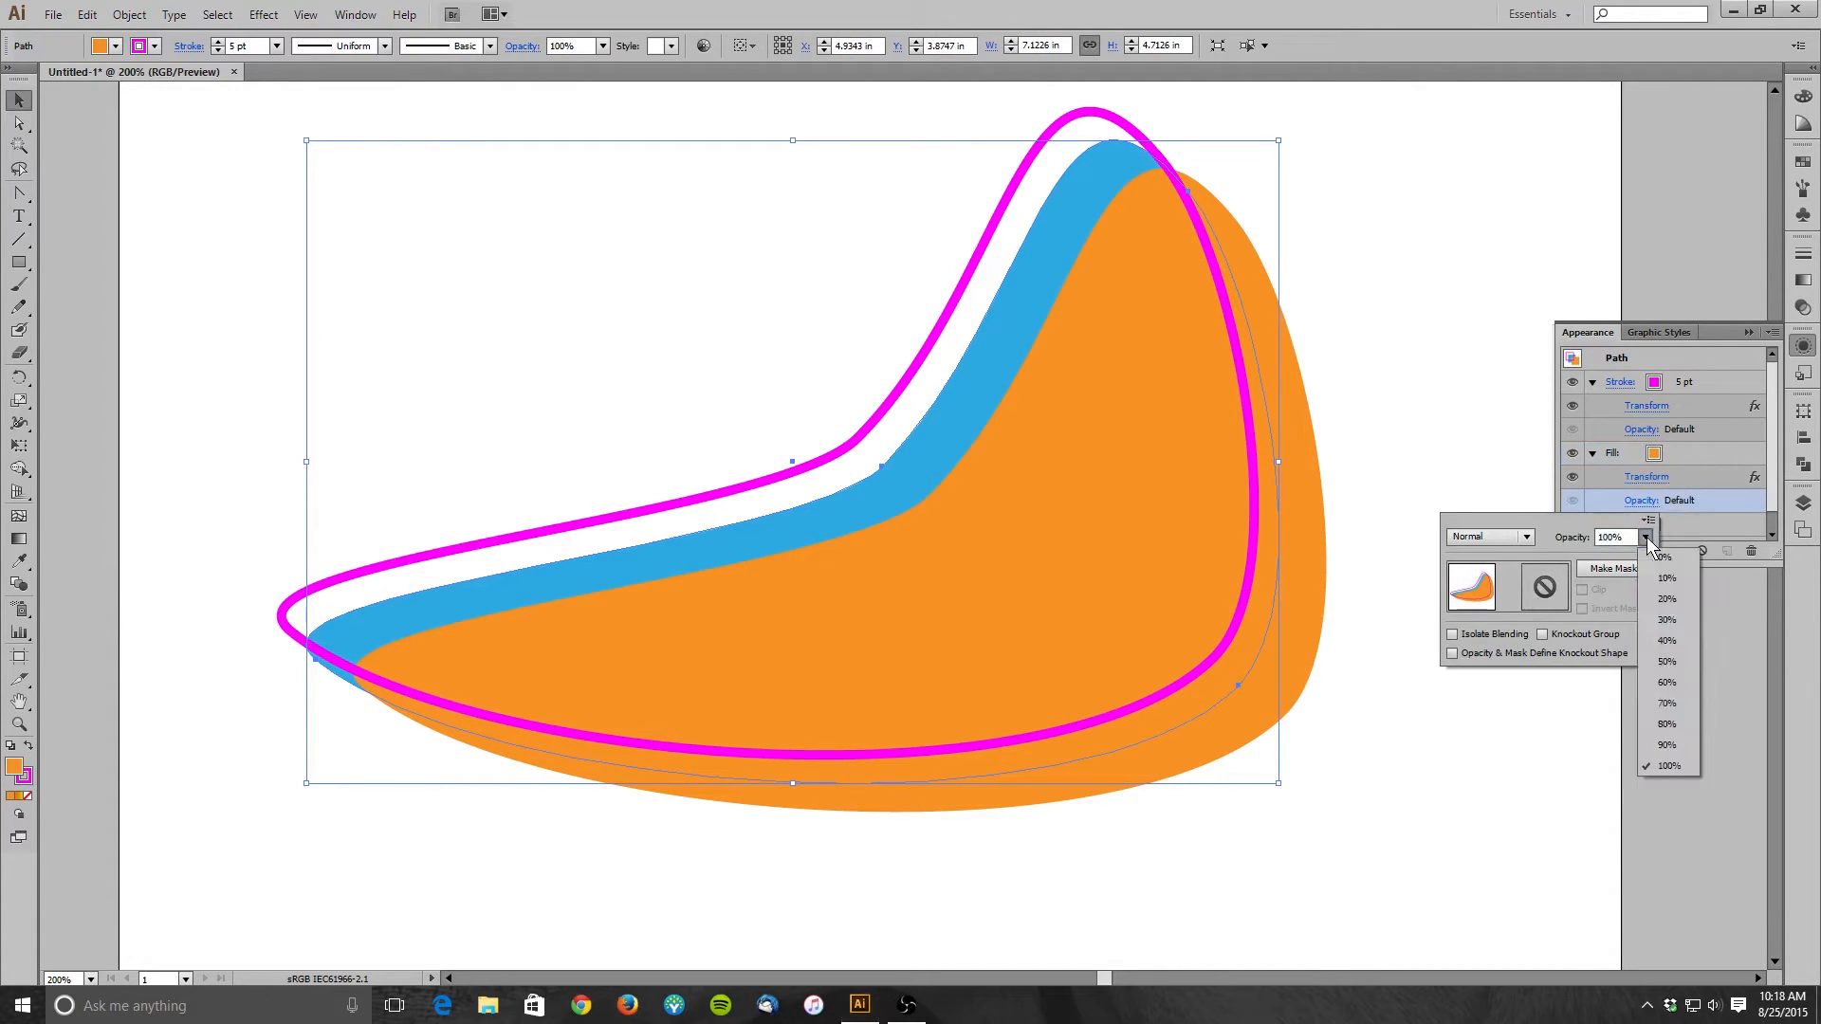
{"action": "left_click", "coordinate": [1669, 661]}
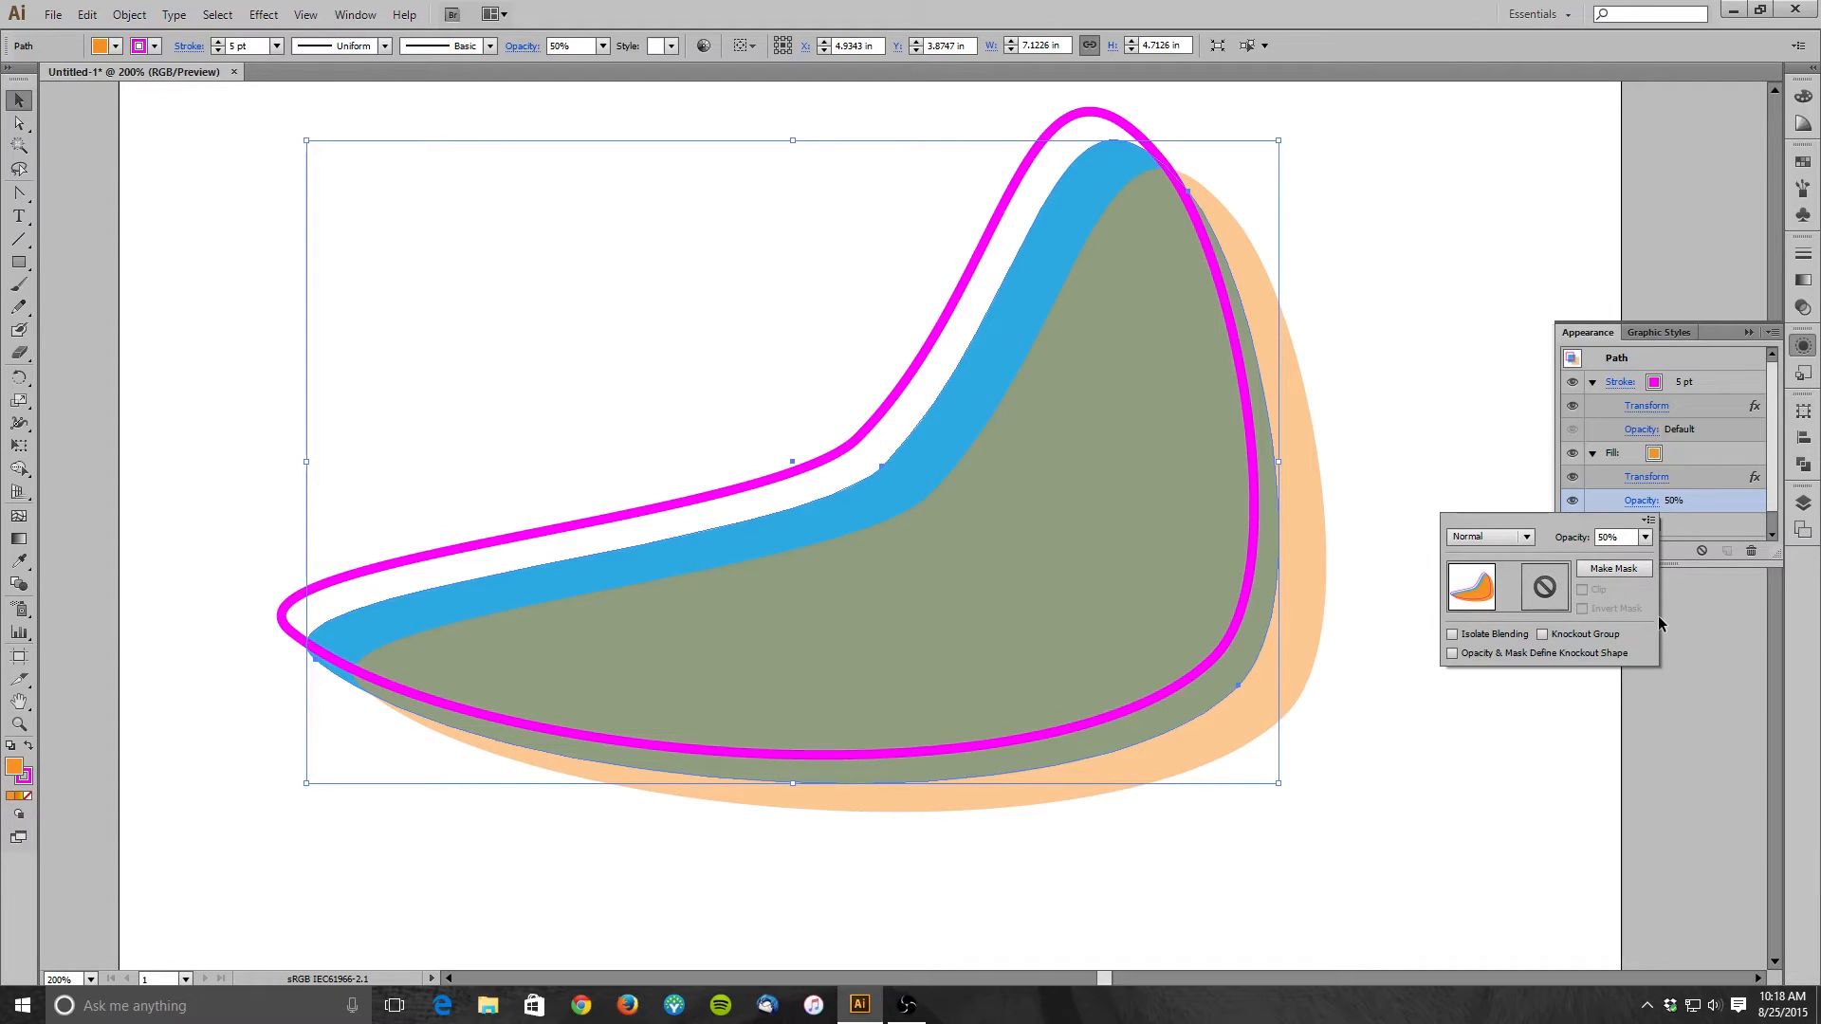
{"action": "left_click", "coordinate": [1727, 504]}
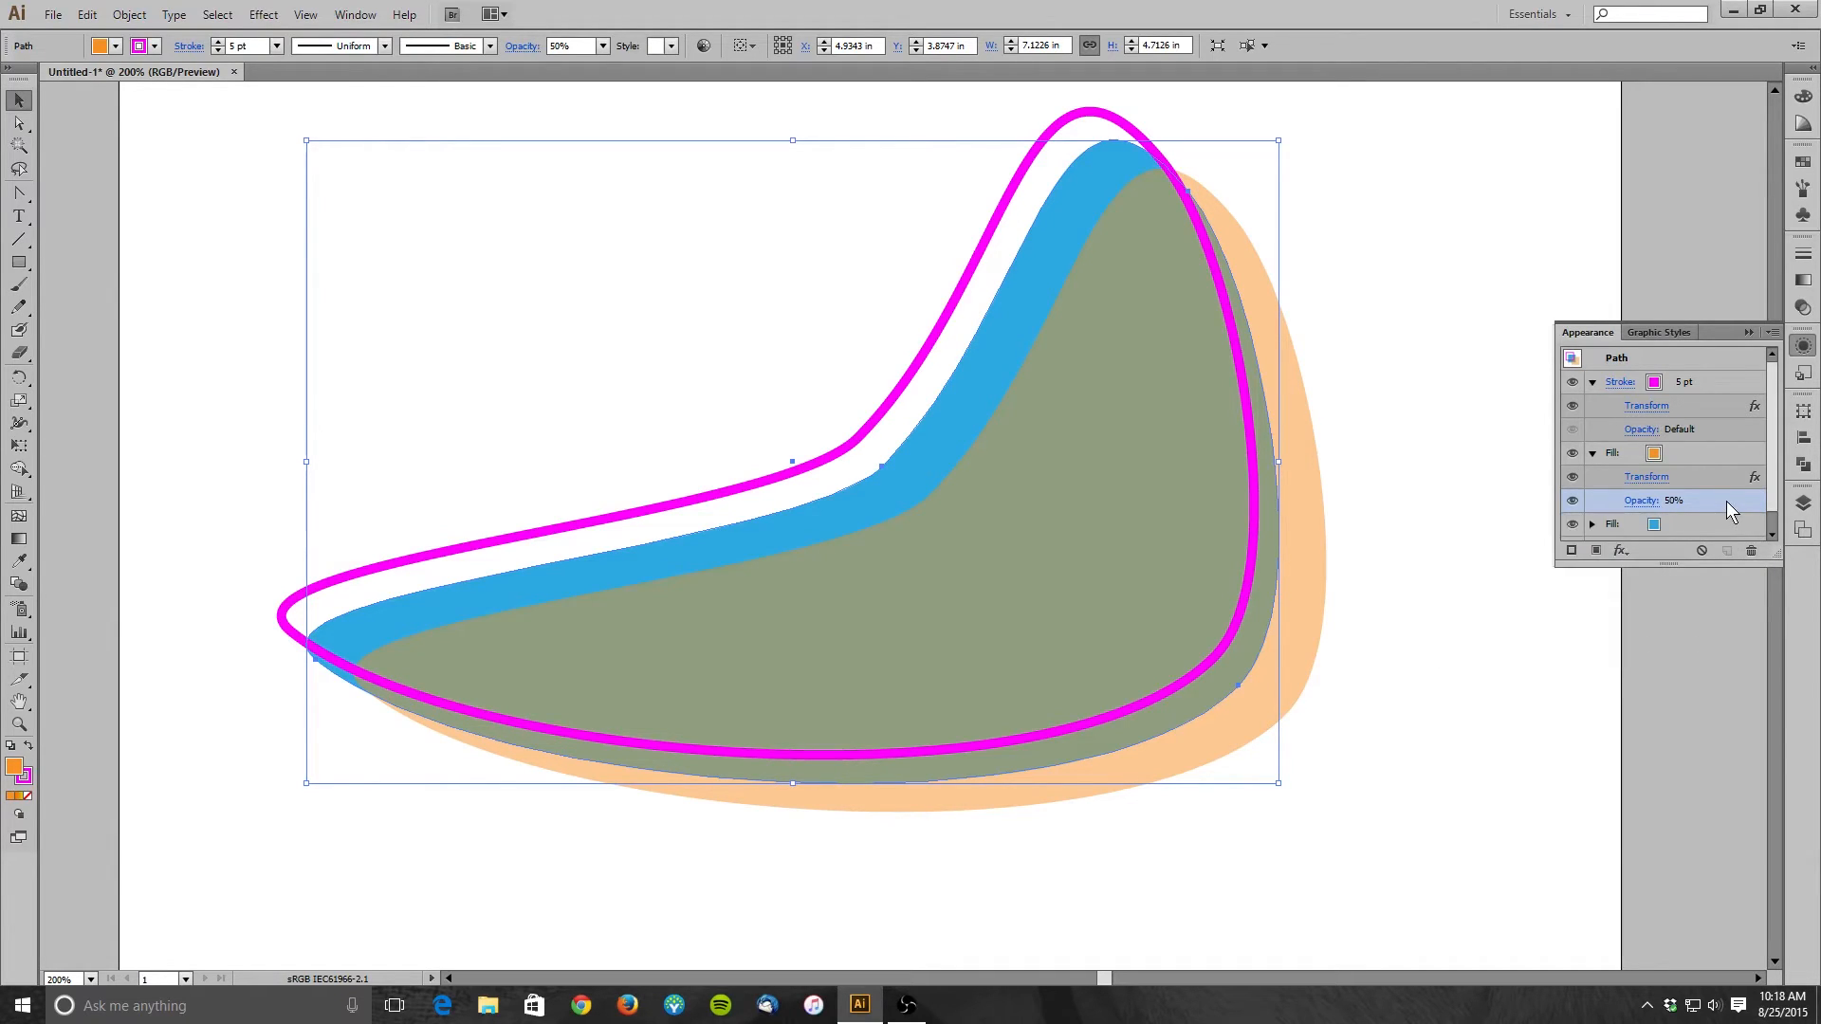
- Apply a Roughen effect to the orange fill alone, with an absolute size of 0.44 in, detail 43/in and corner points, previewing it
{"action": "left_click", "coordinate": [1700, 453]}
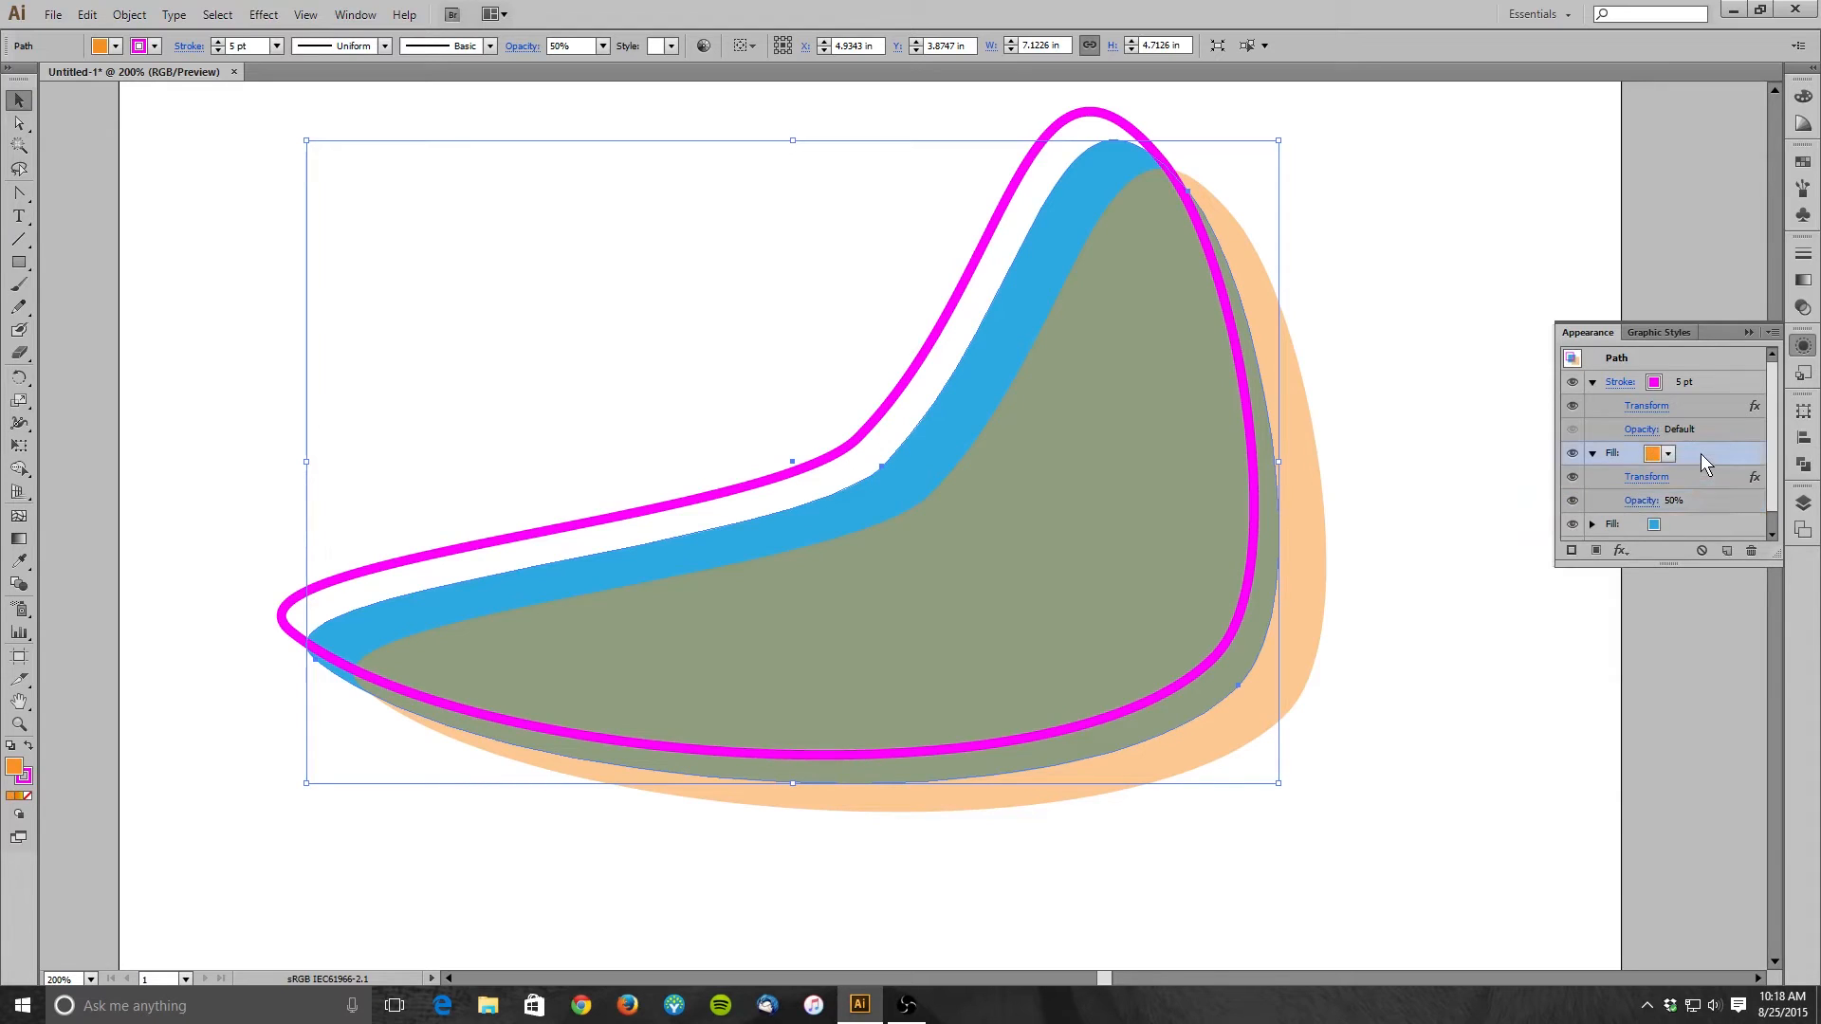
{"action": "left_click", "coordinate": [1620, 552]}
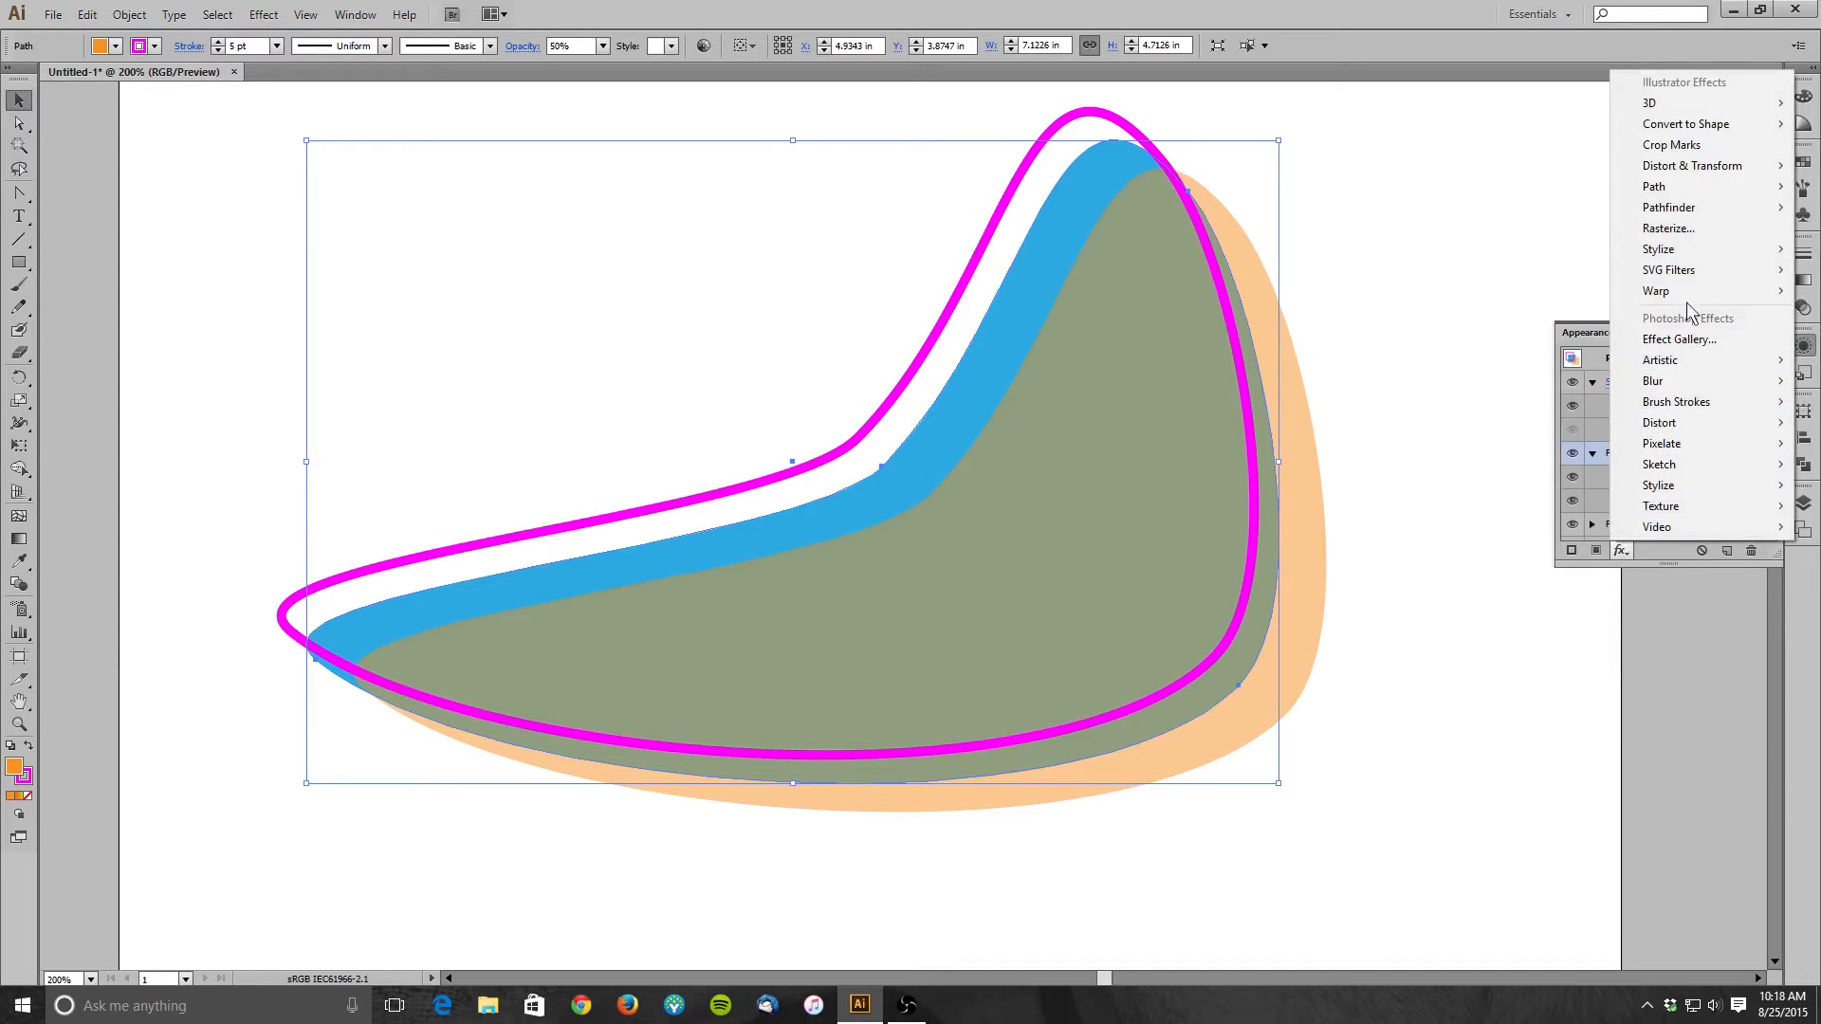
{"action": "mouse_move", "coordinate": [1700, 269]}
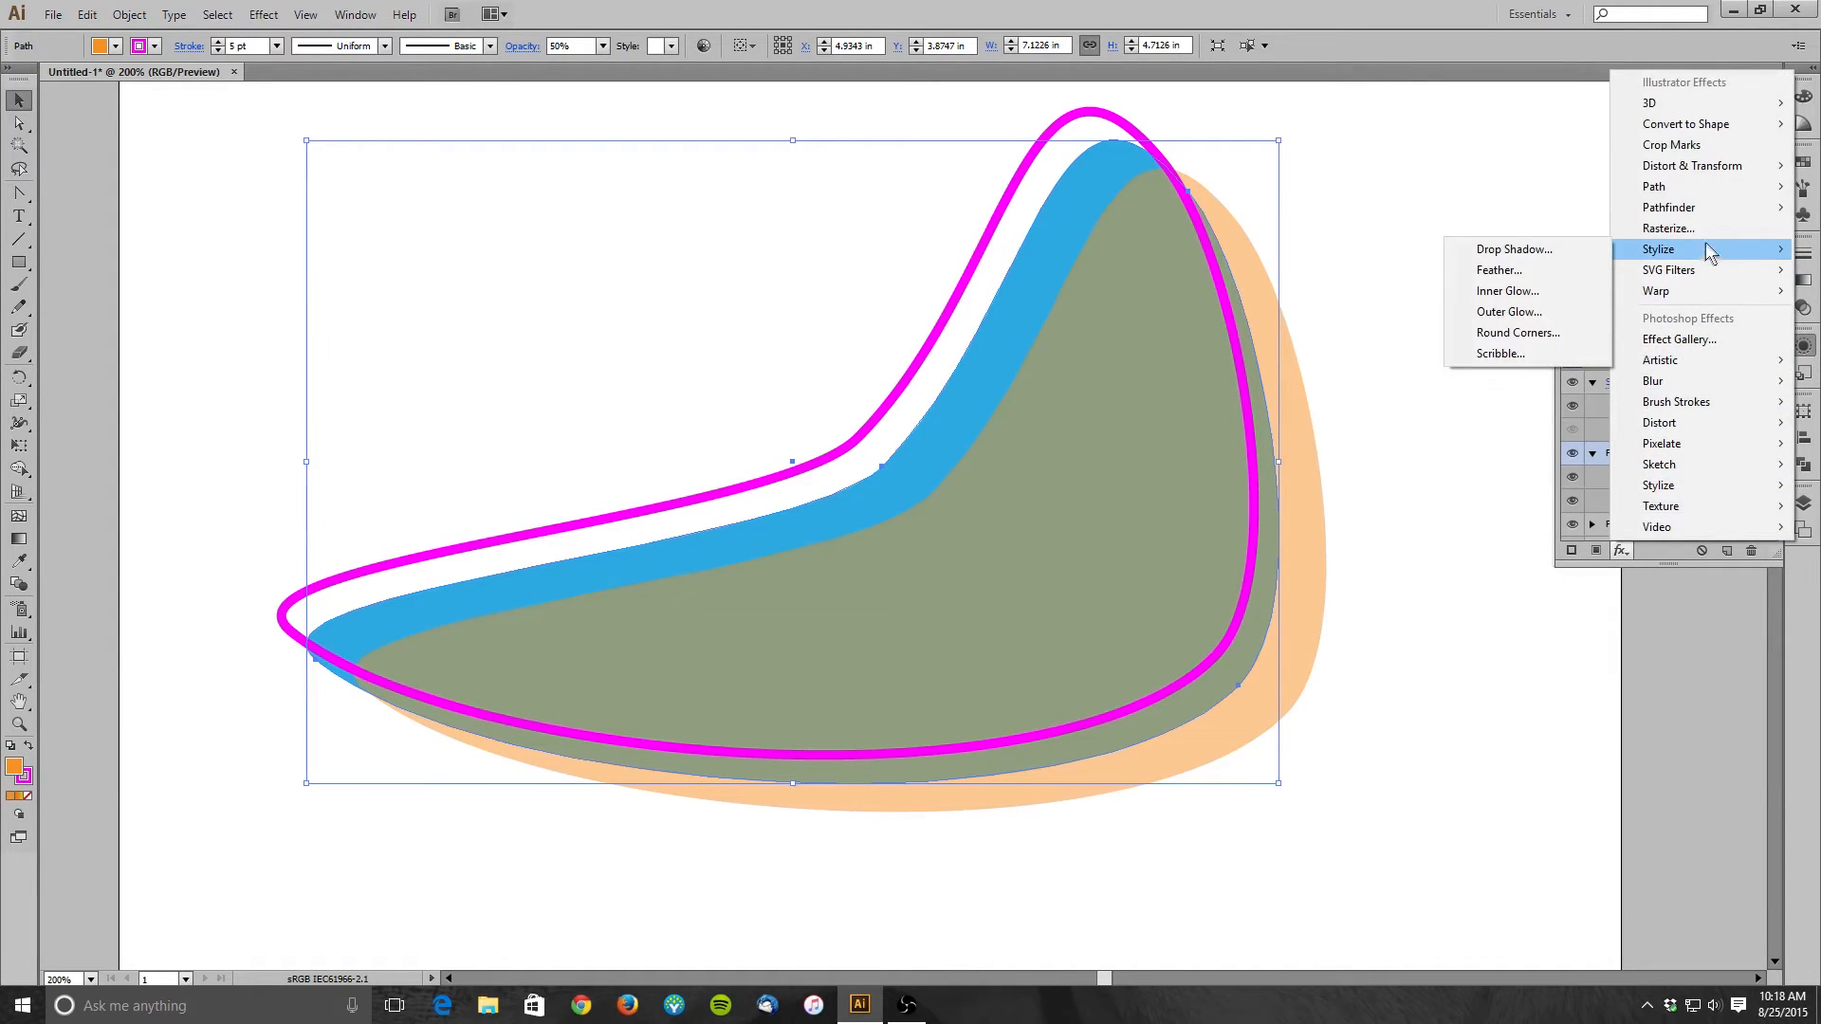
{"action": "mouse_move", "coordinate": [1724, 187]}
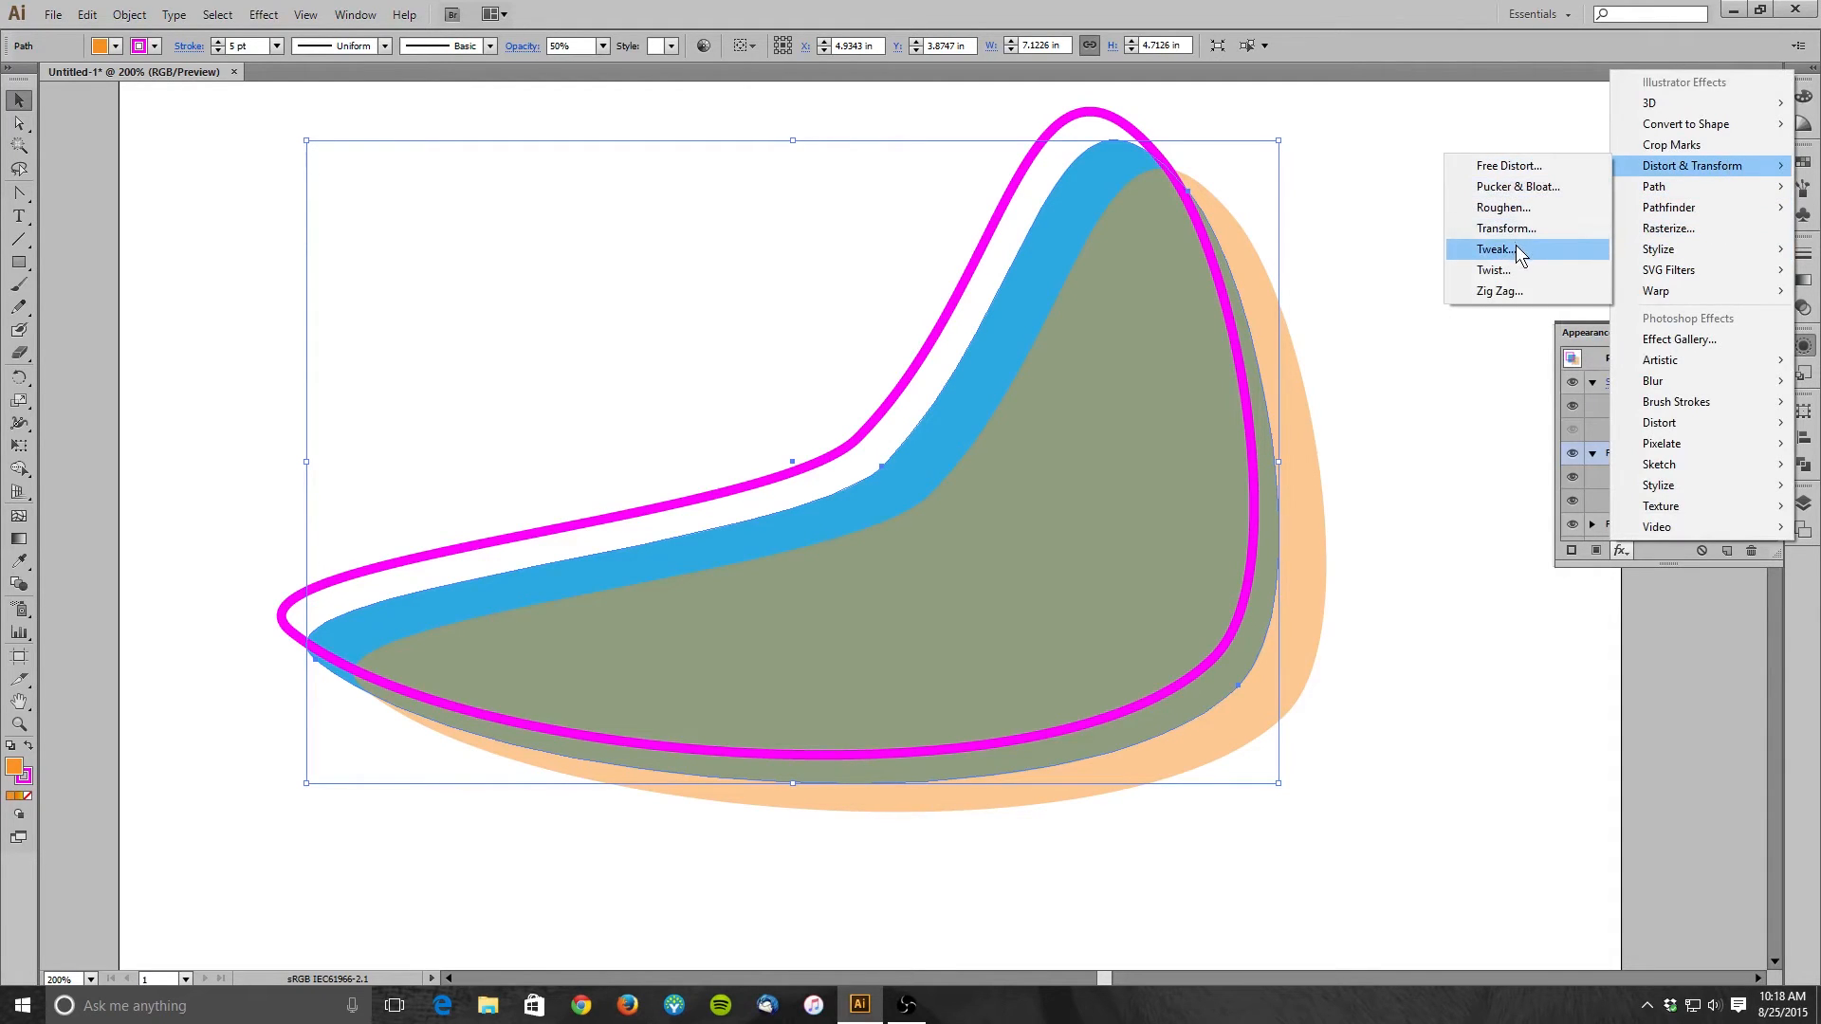
{"action": "left_click", "coordinate": [1523, 211]}
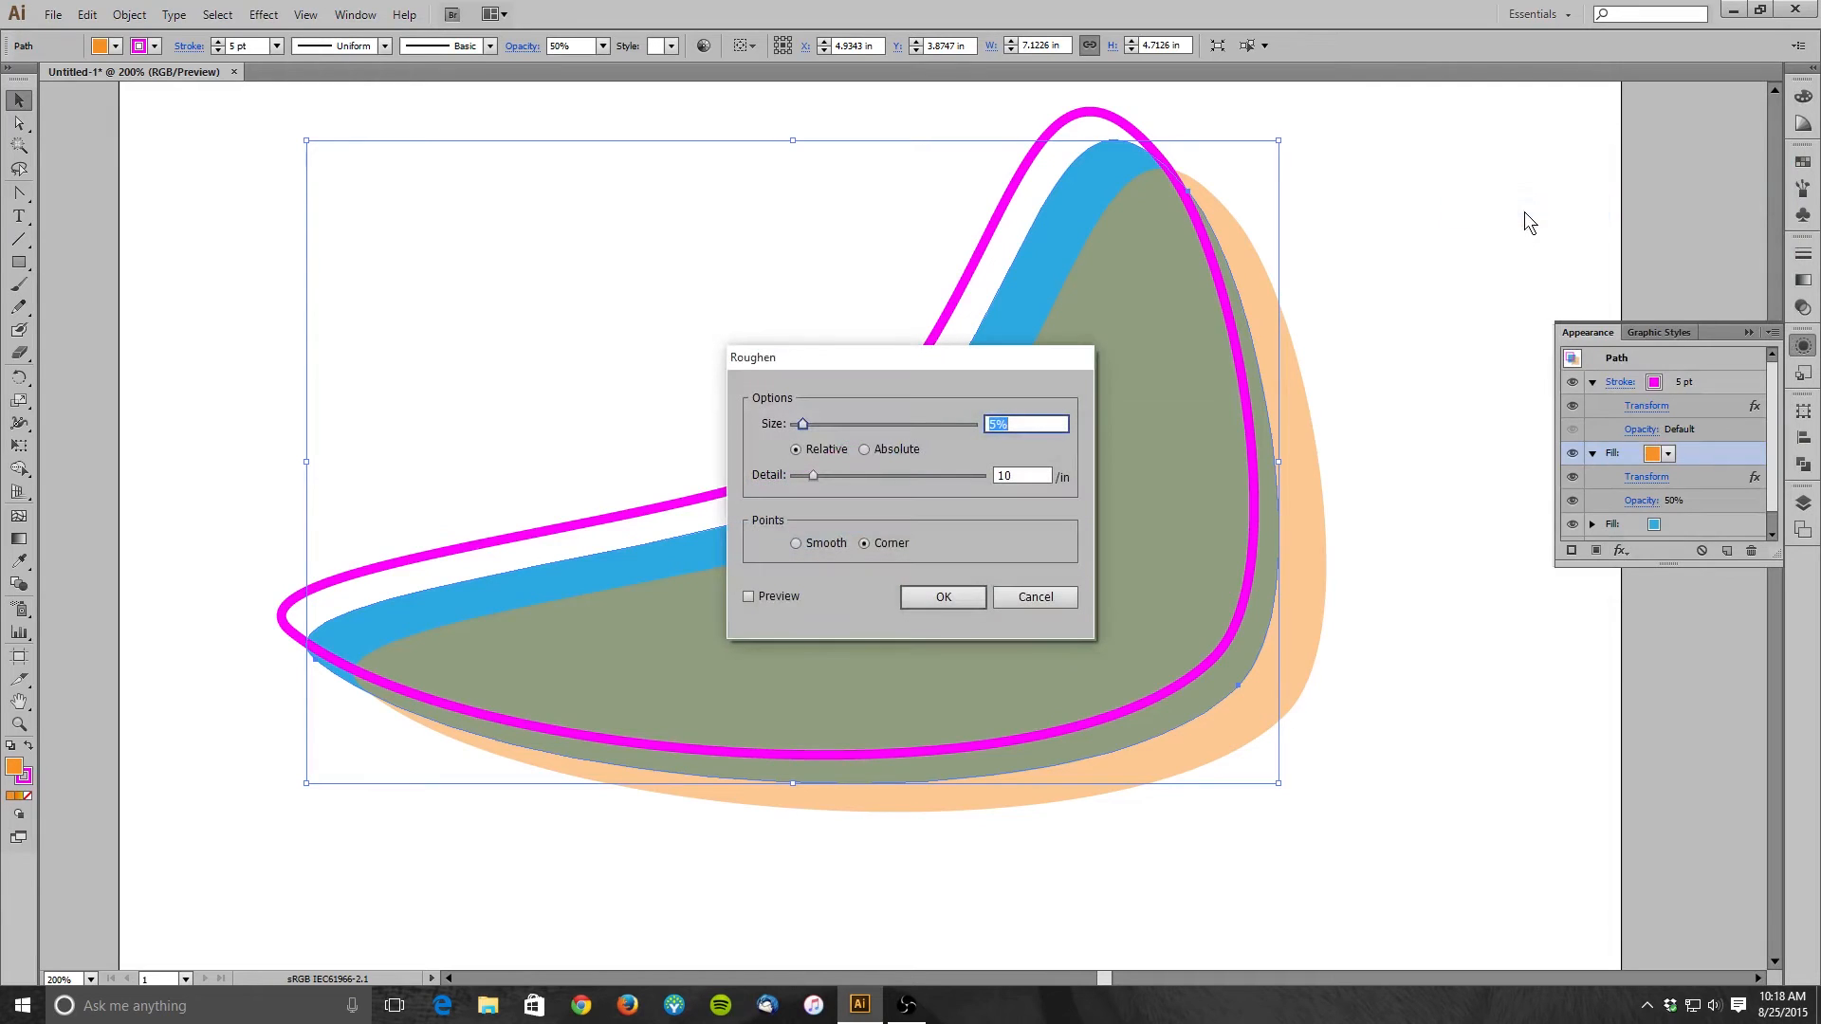
{"action": "left_click", "coordinate": [778, 599]}
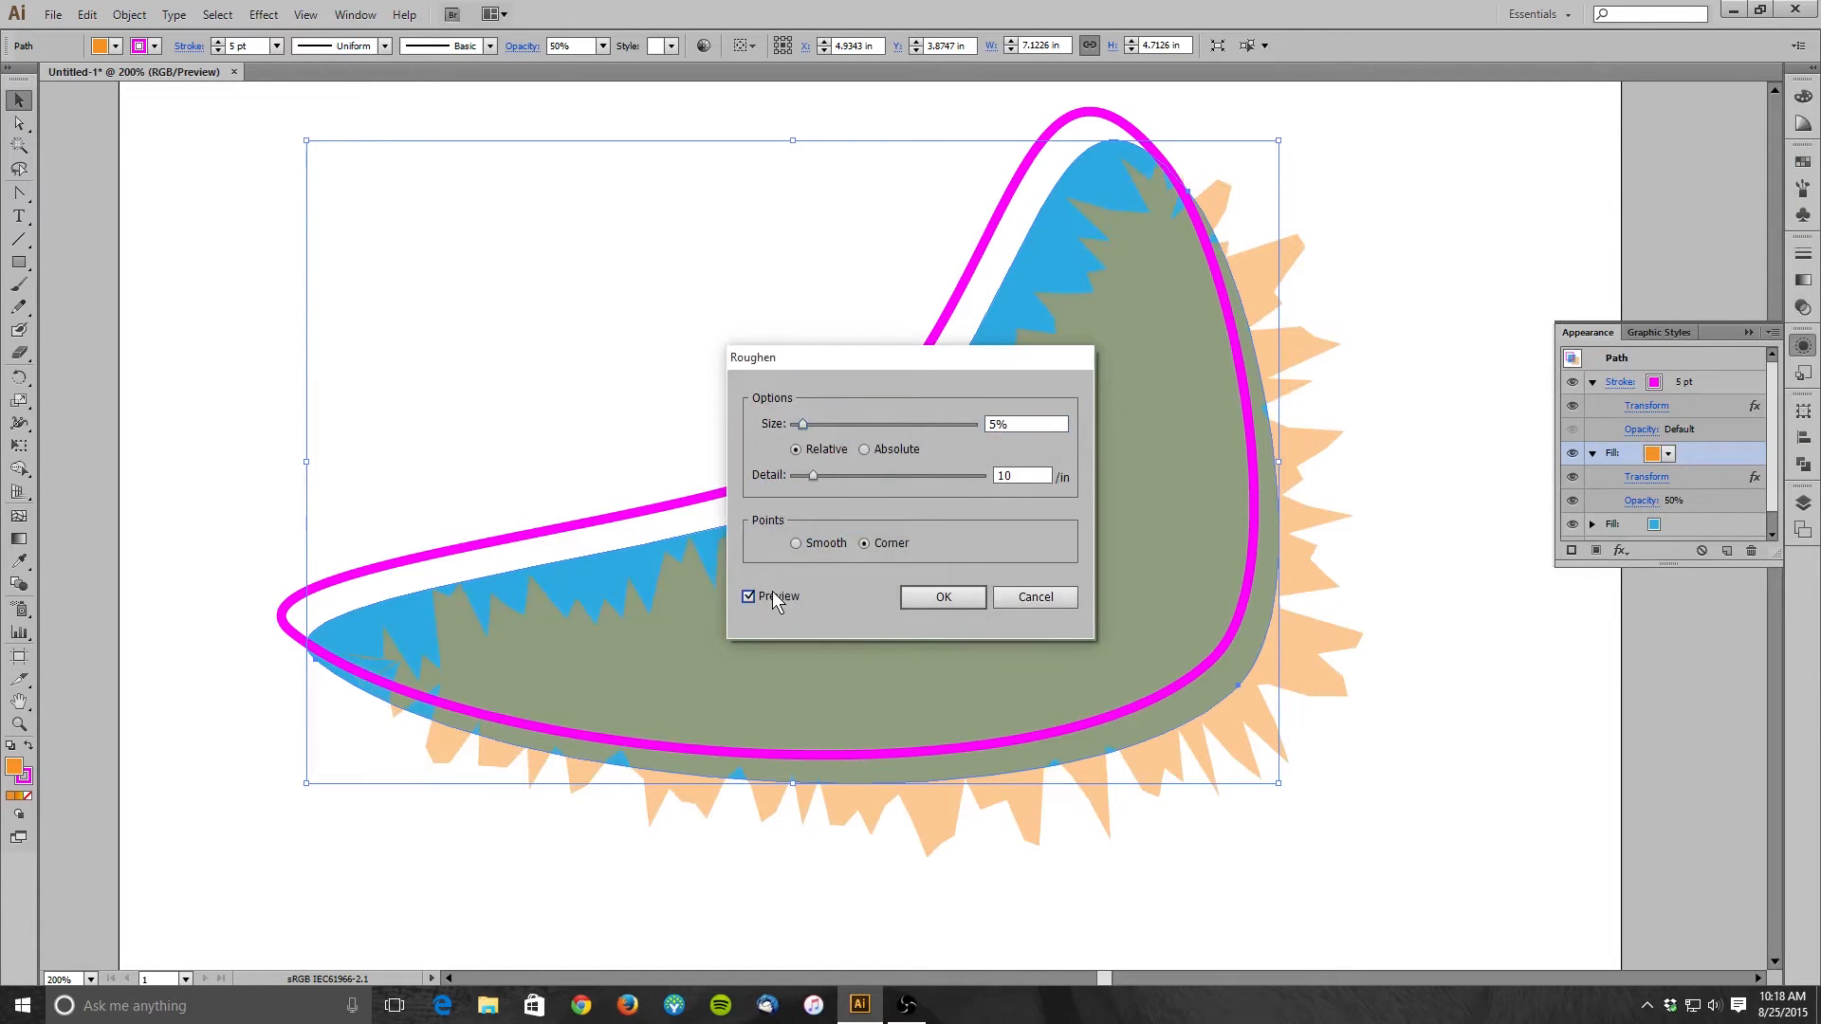
{"action": "left_click_drag", "start_coordinate": [960, 356], "coordinate": [1494, 606]}
{"action": "left_click", "coordinate": [1398, 699]}
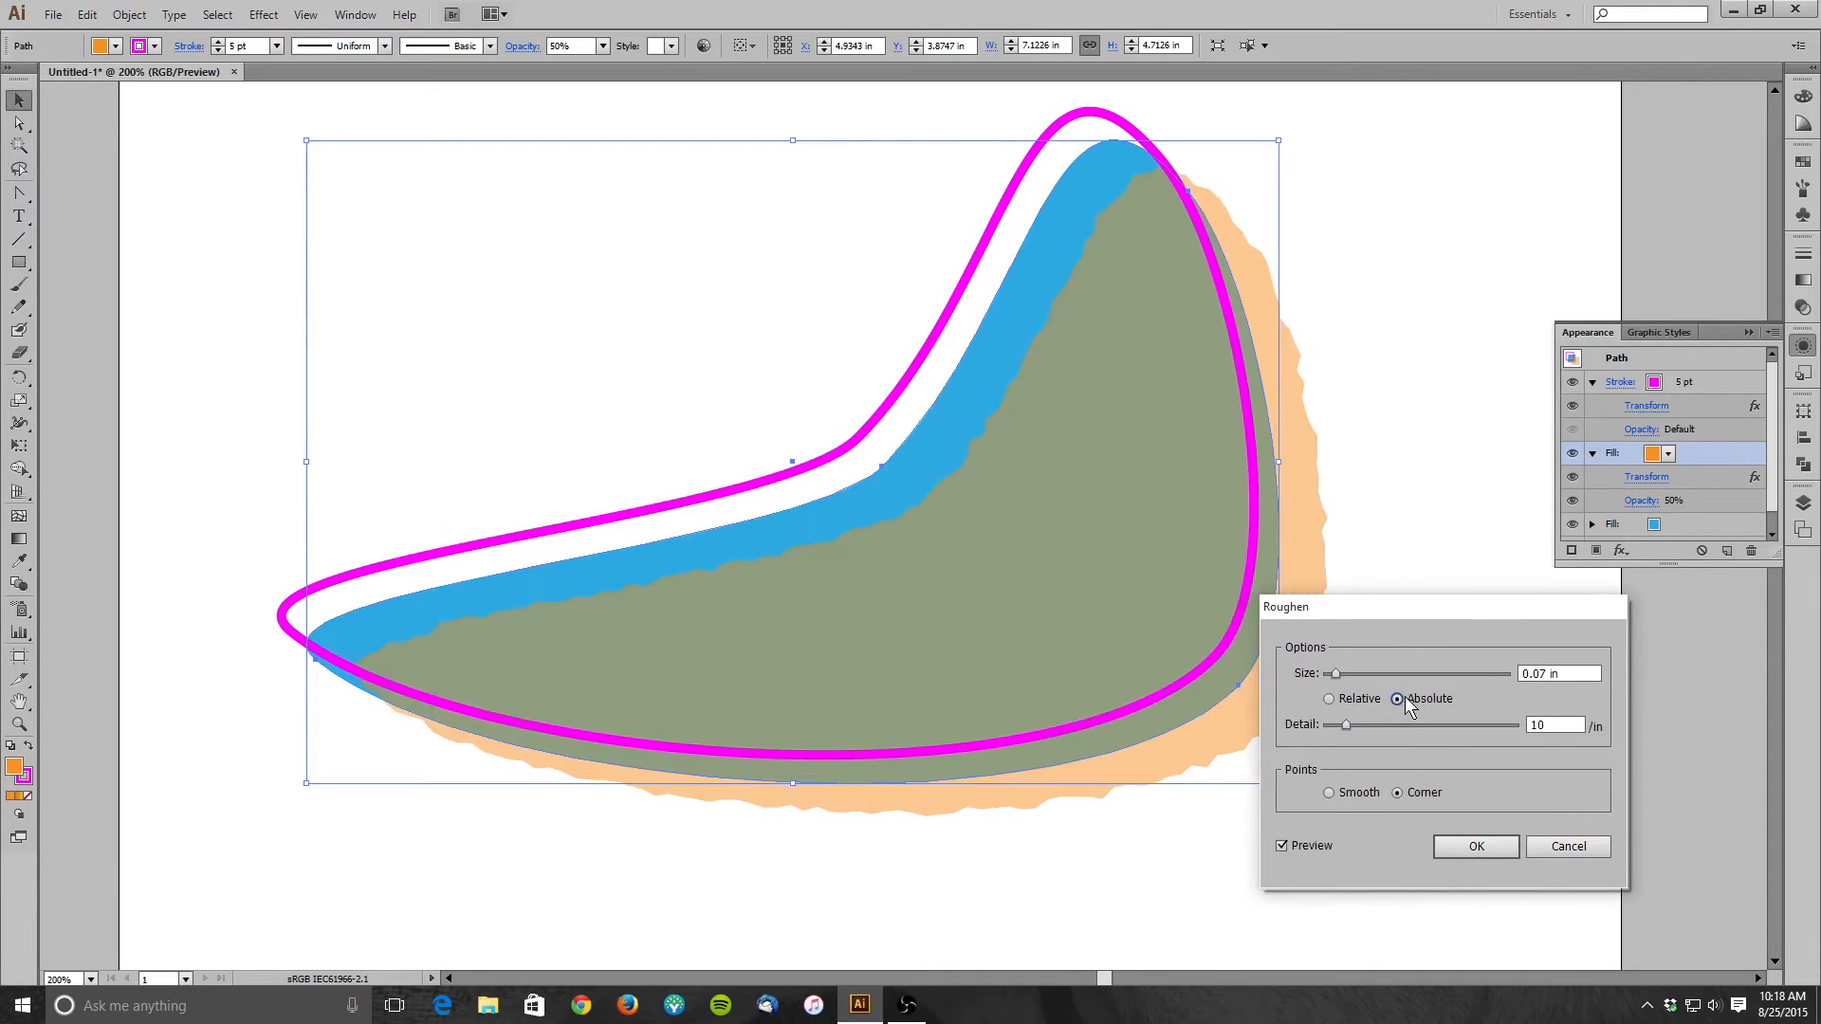
{"action": "left_click_drag", "start_coordinate": [1352, 727], "coordinate": [1409, 726]}
{"action": "left_click_drag", "start_coordinate": [1335, 674], "coordinate": [1382, 674]}
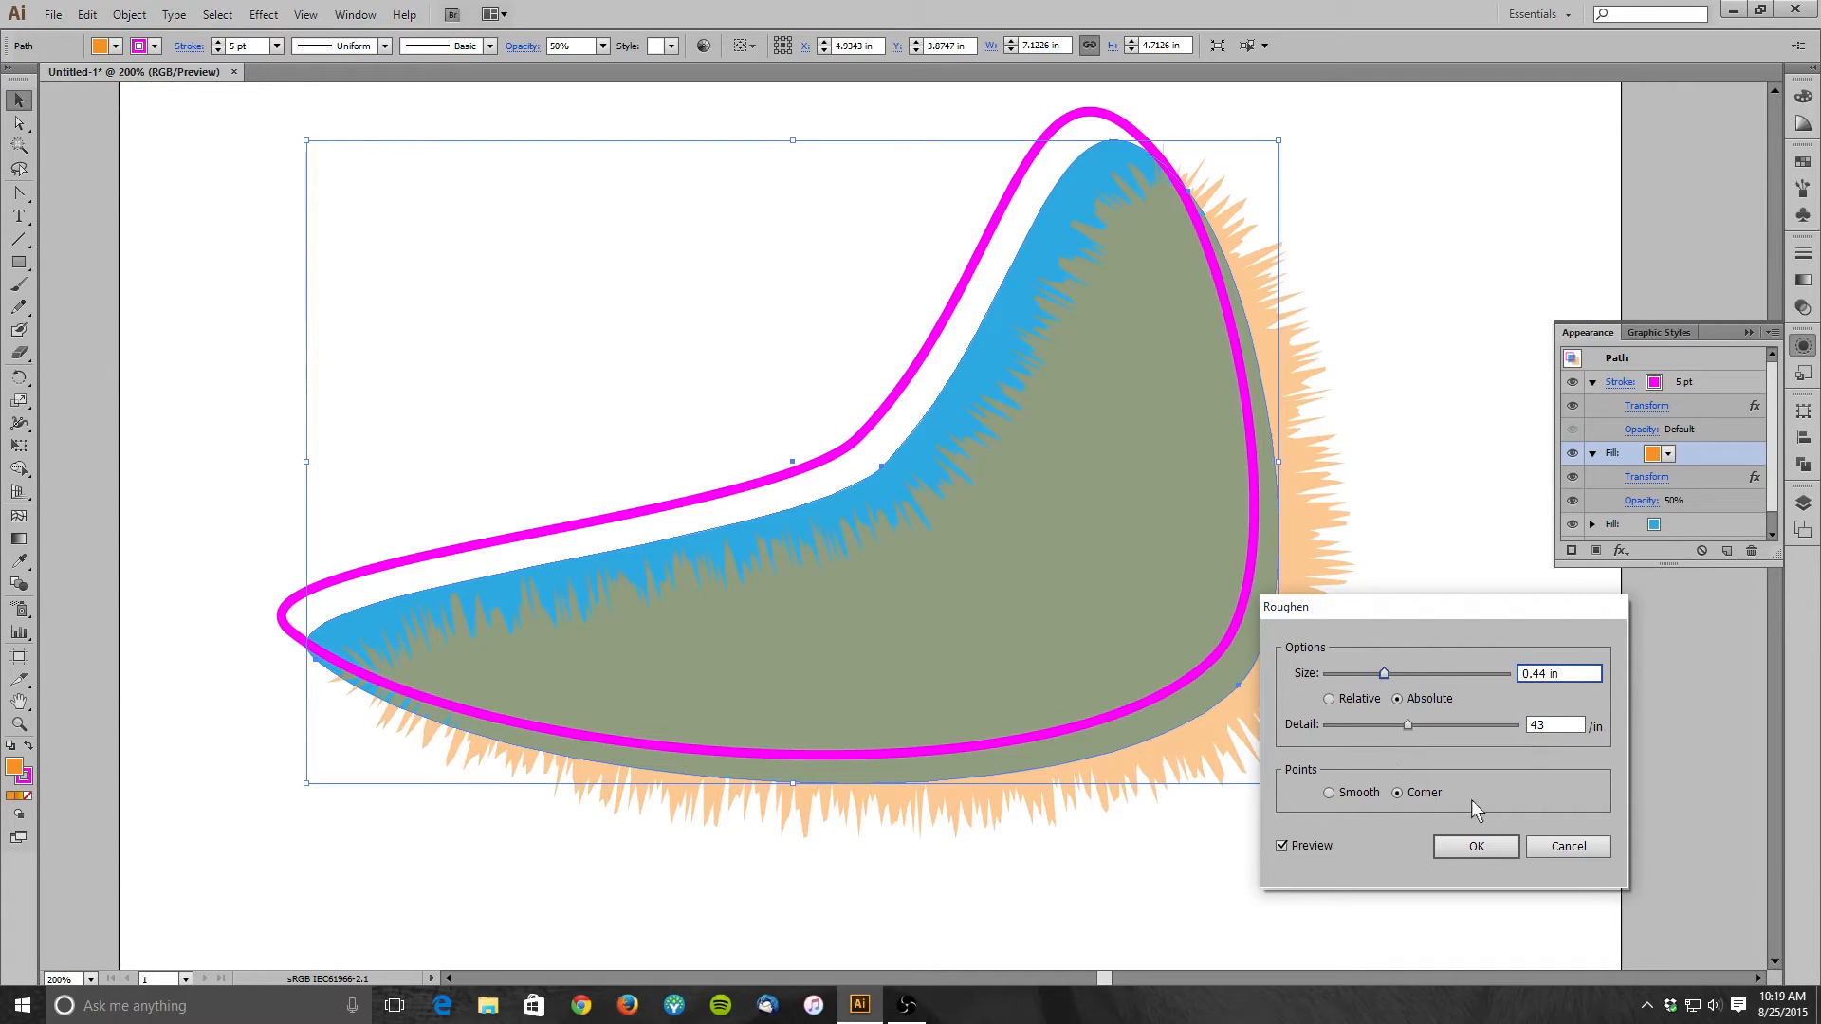
{"action": "left_click", "coordinate": [1470, 843]}
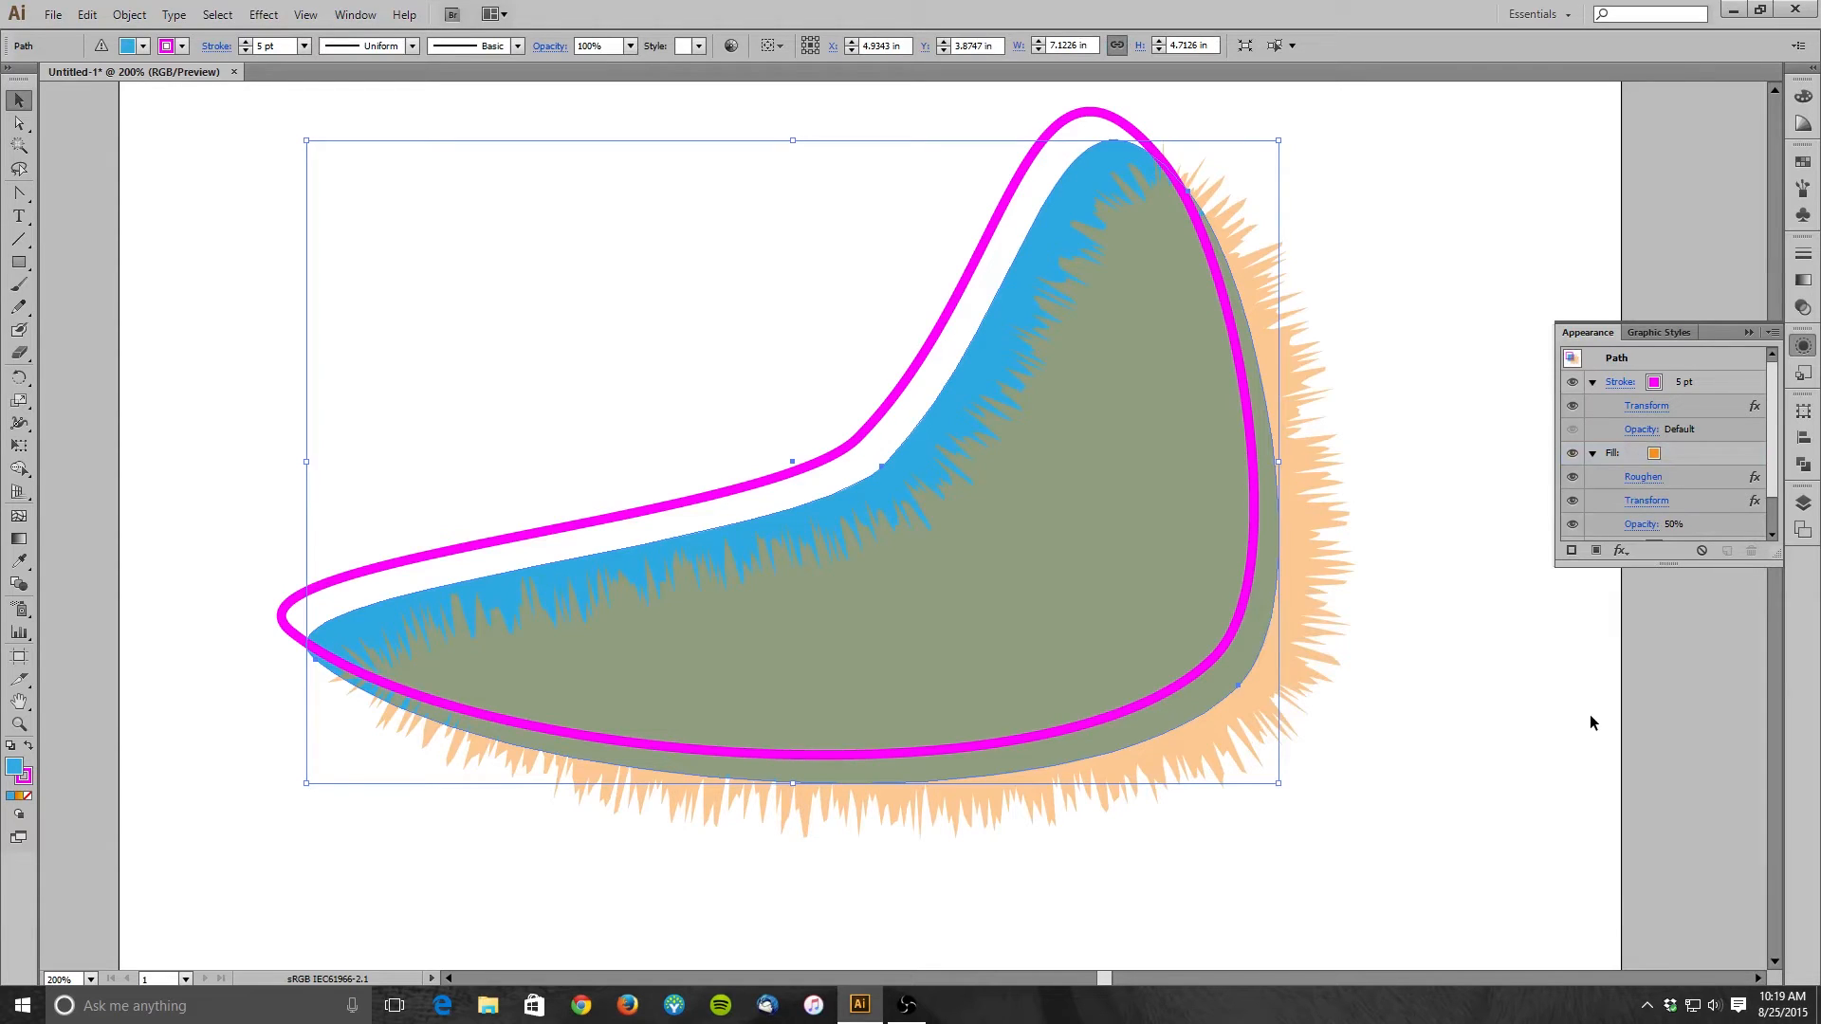
- Move the Roughen effect out of the orange fill so it applies to the whole path
{"action": "left_click_drag", "start_coordinate": [1773, 434], "coordinate": [1777, 506]}
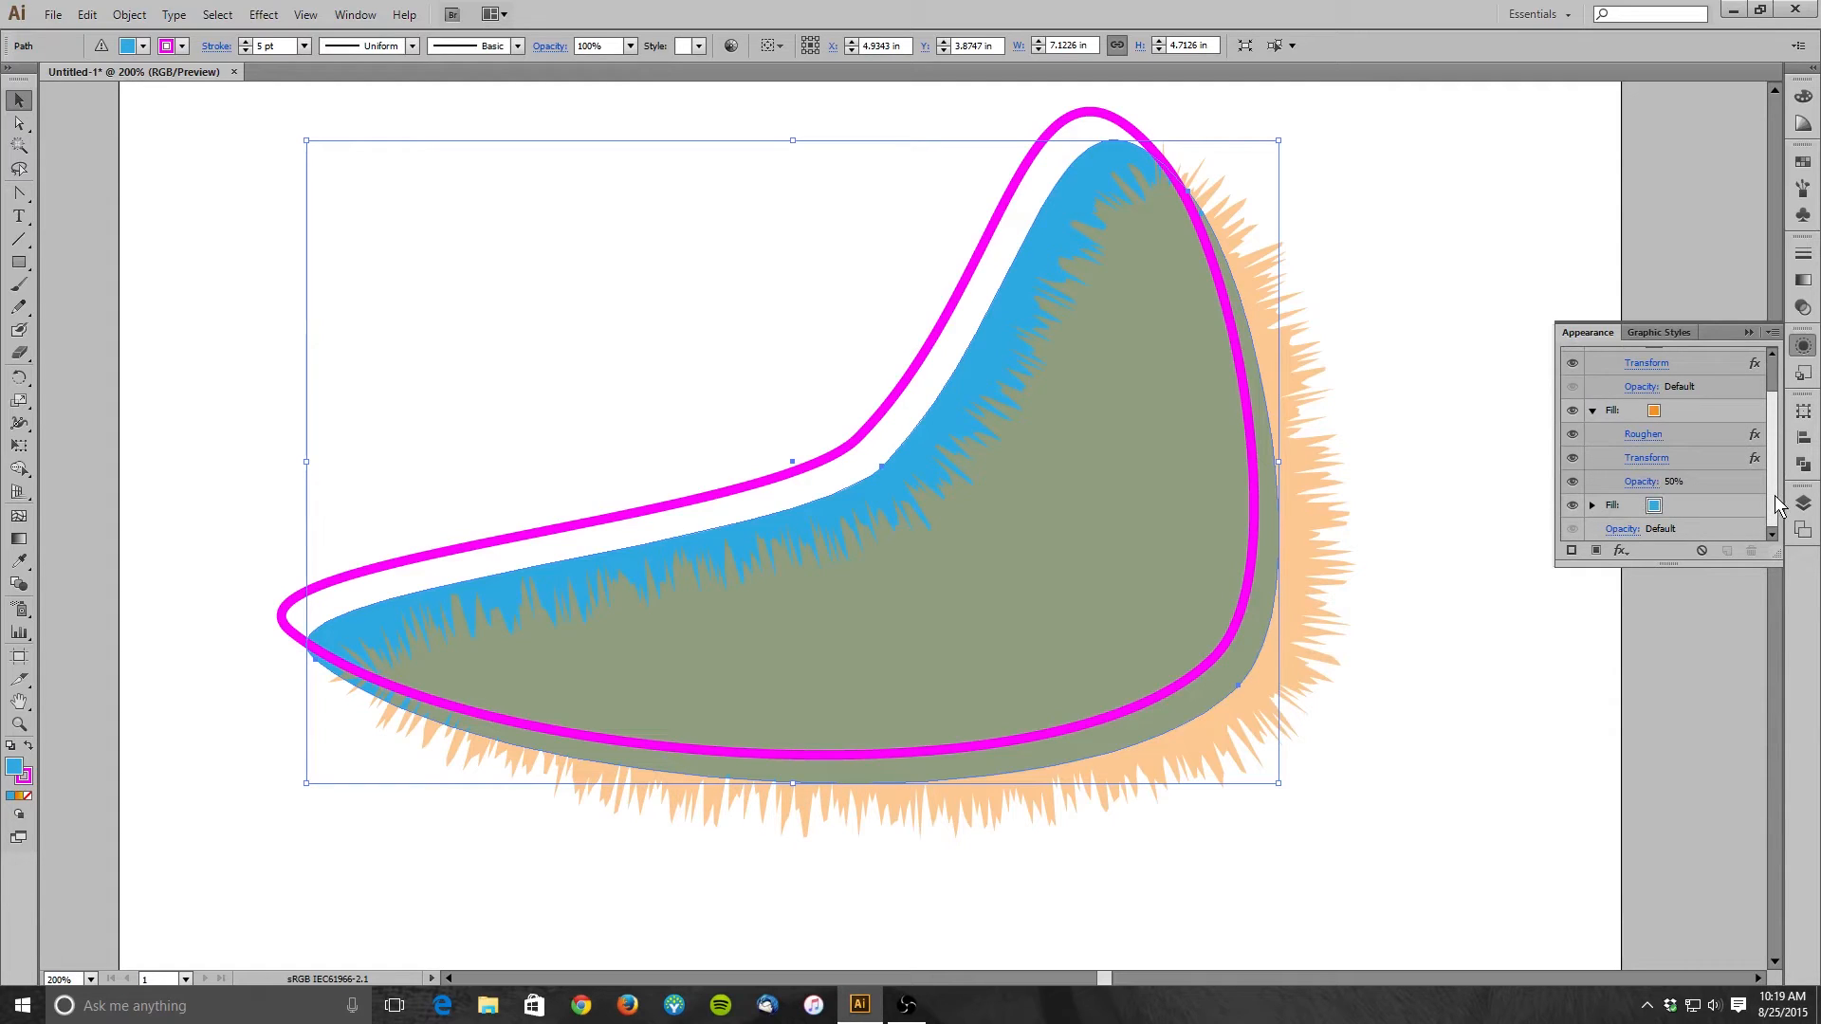
{"action": "left_click", "coordinate": [1705, 450]}
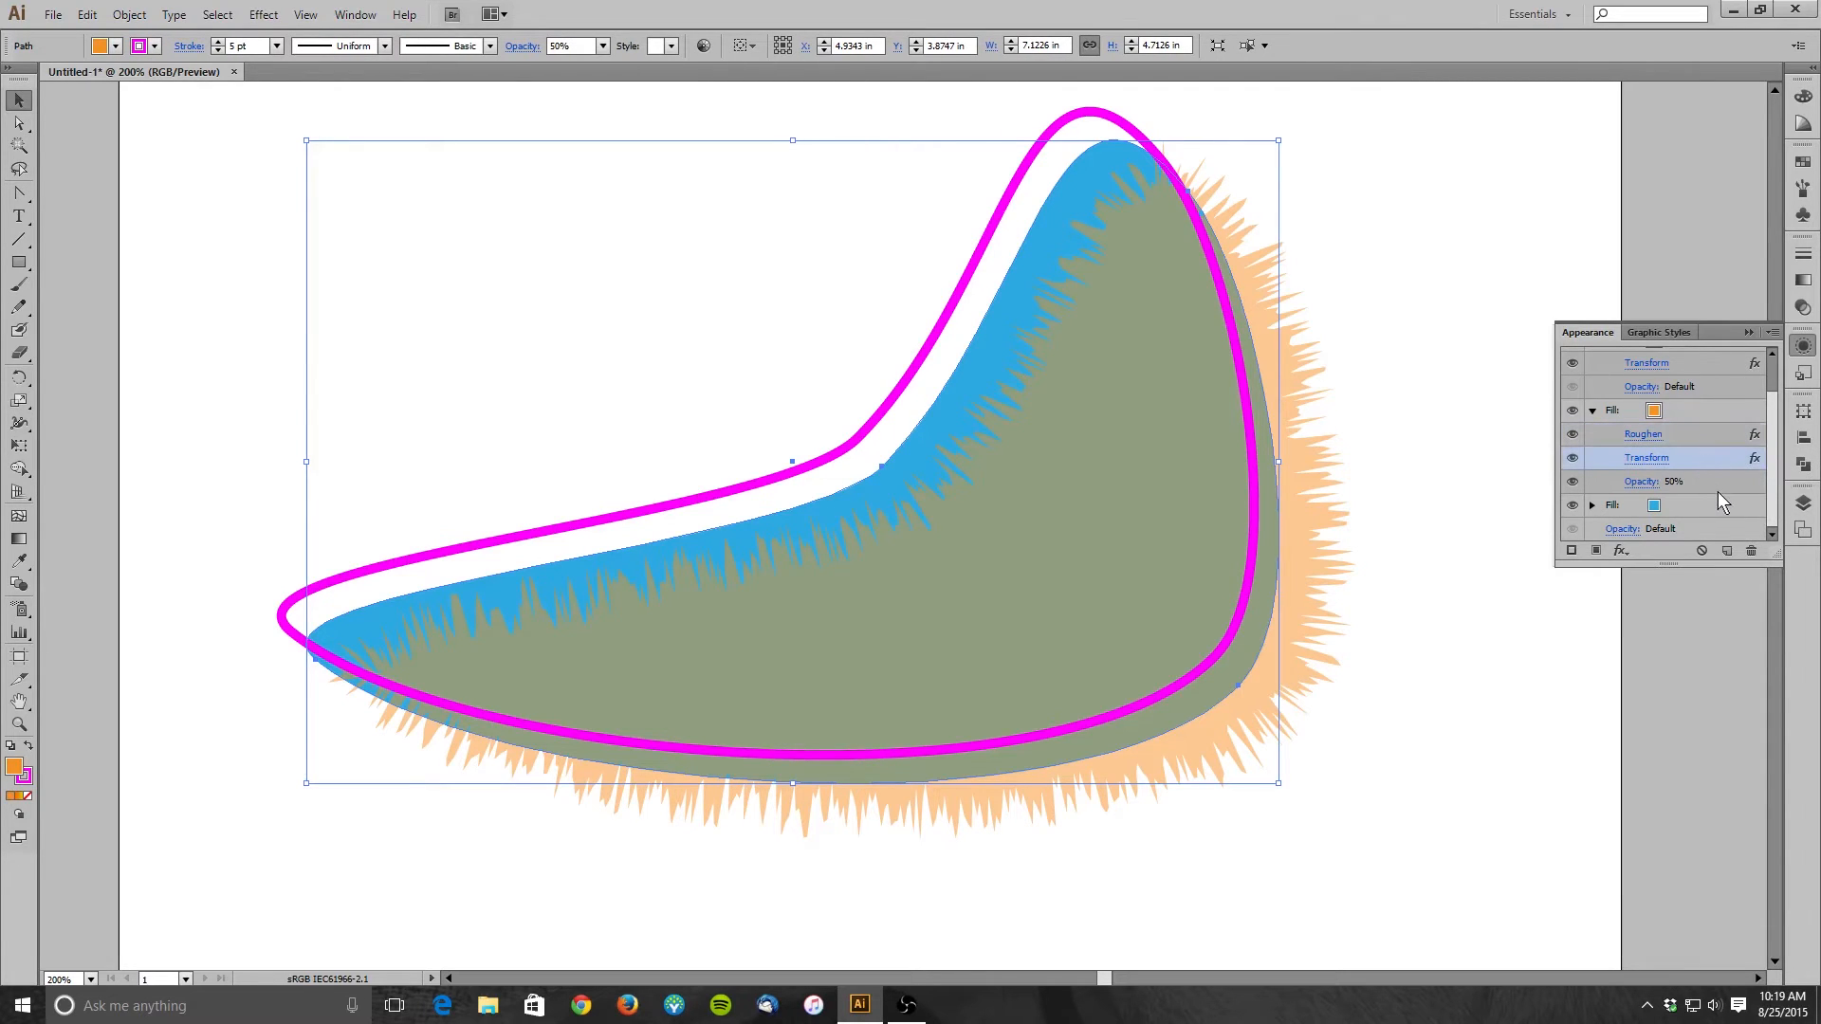
{"action": "left_click", "coordinate": [1704, 436]}
{"action": "left_click_drag", "start_coordinate": [1726, 432], "coordinate": [1706, 521]}
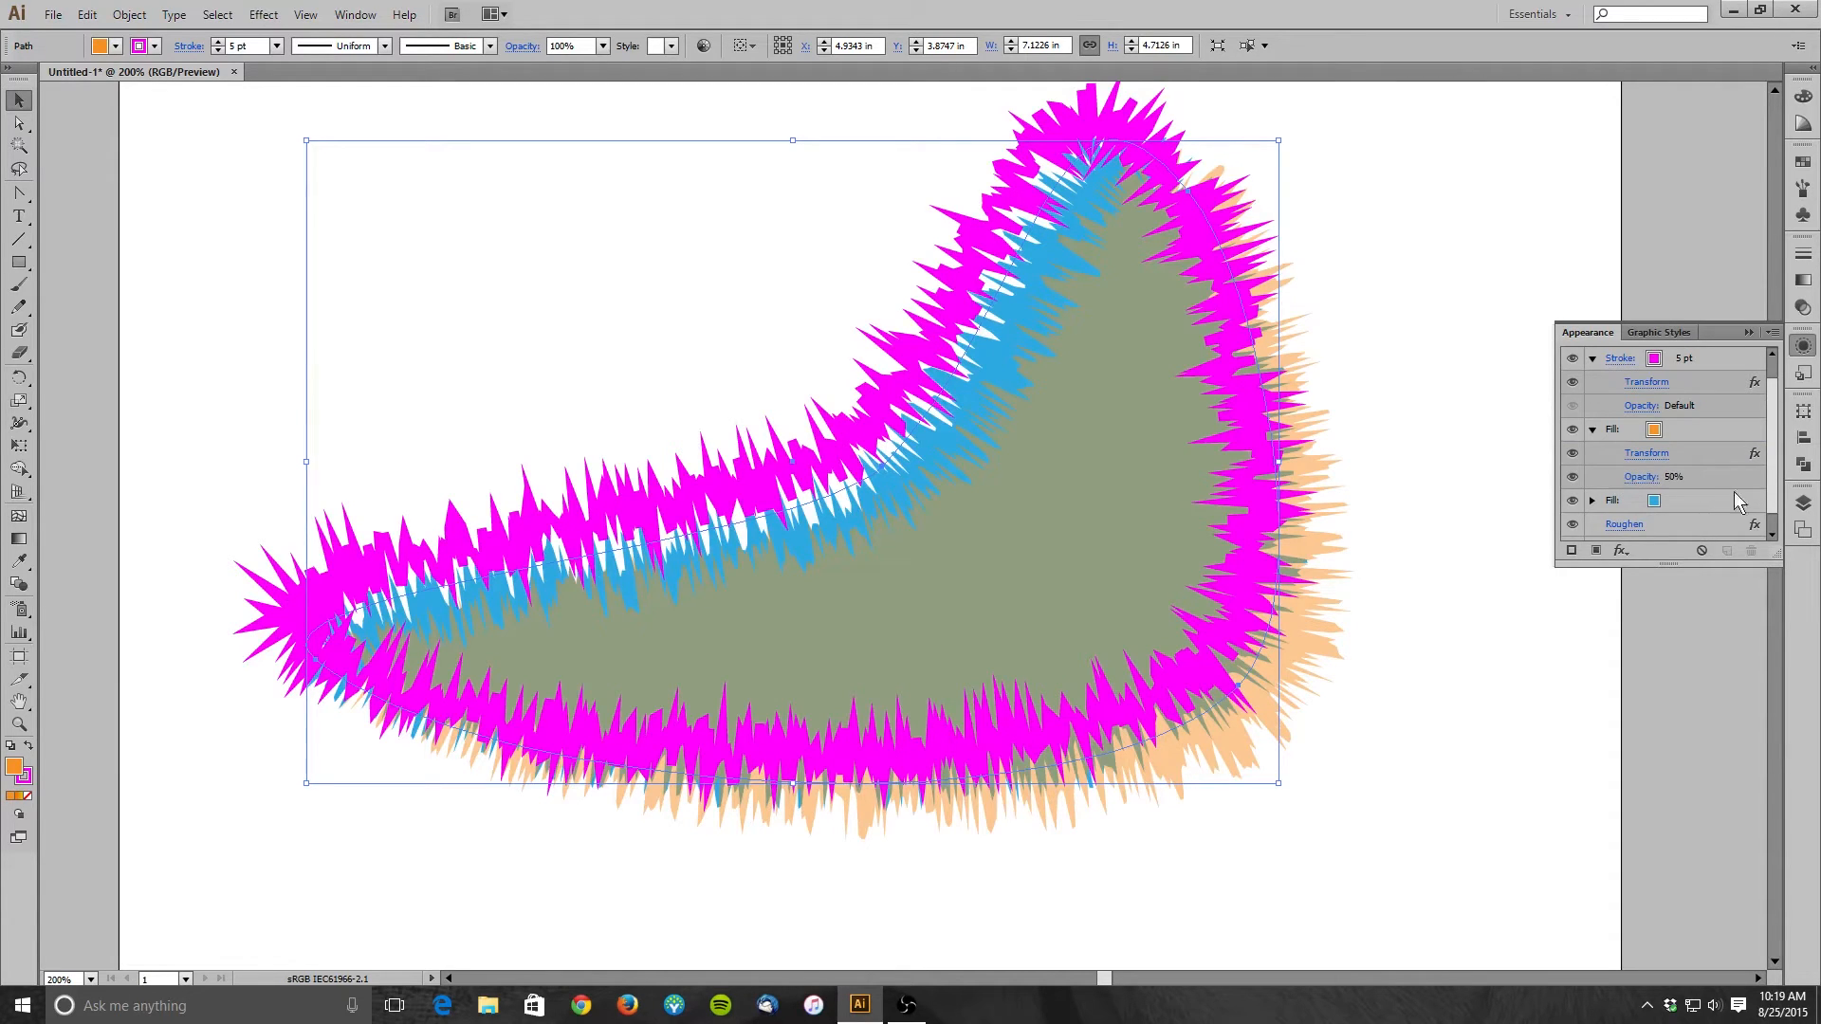
- Move the Roughen effect from the whole path onto the blue fill alone
{"action": "scroll", "coordinate": [1745, 491], "scroll_direction": "down", "scroll_amount": 1}
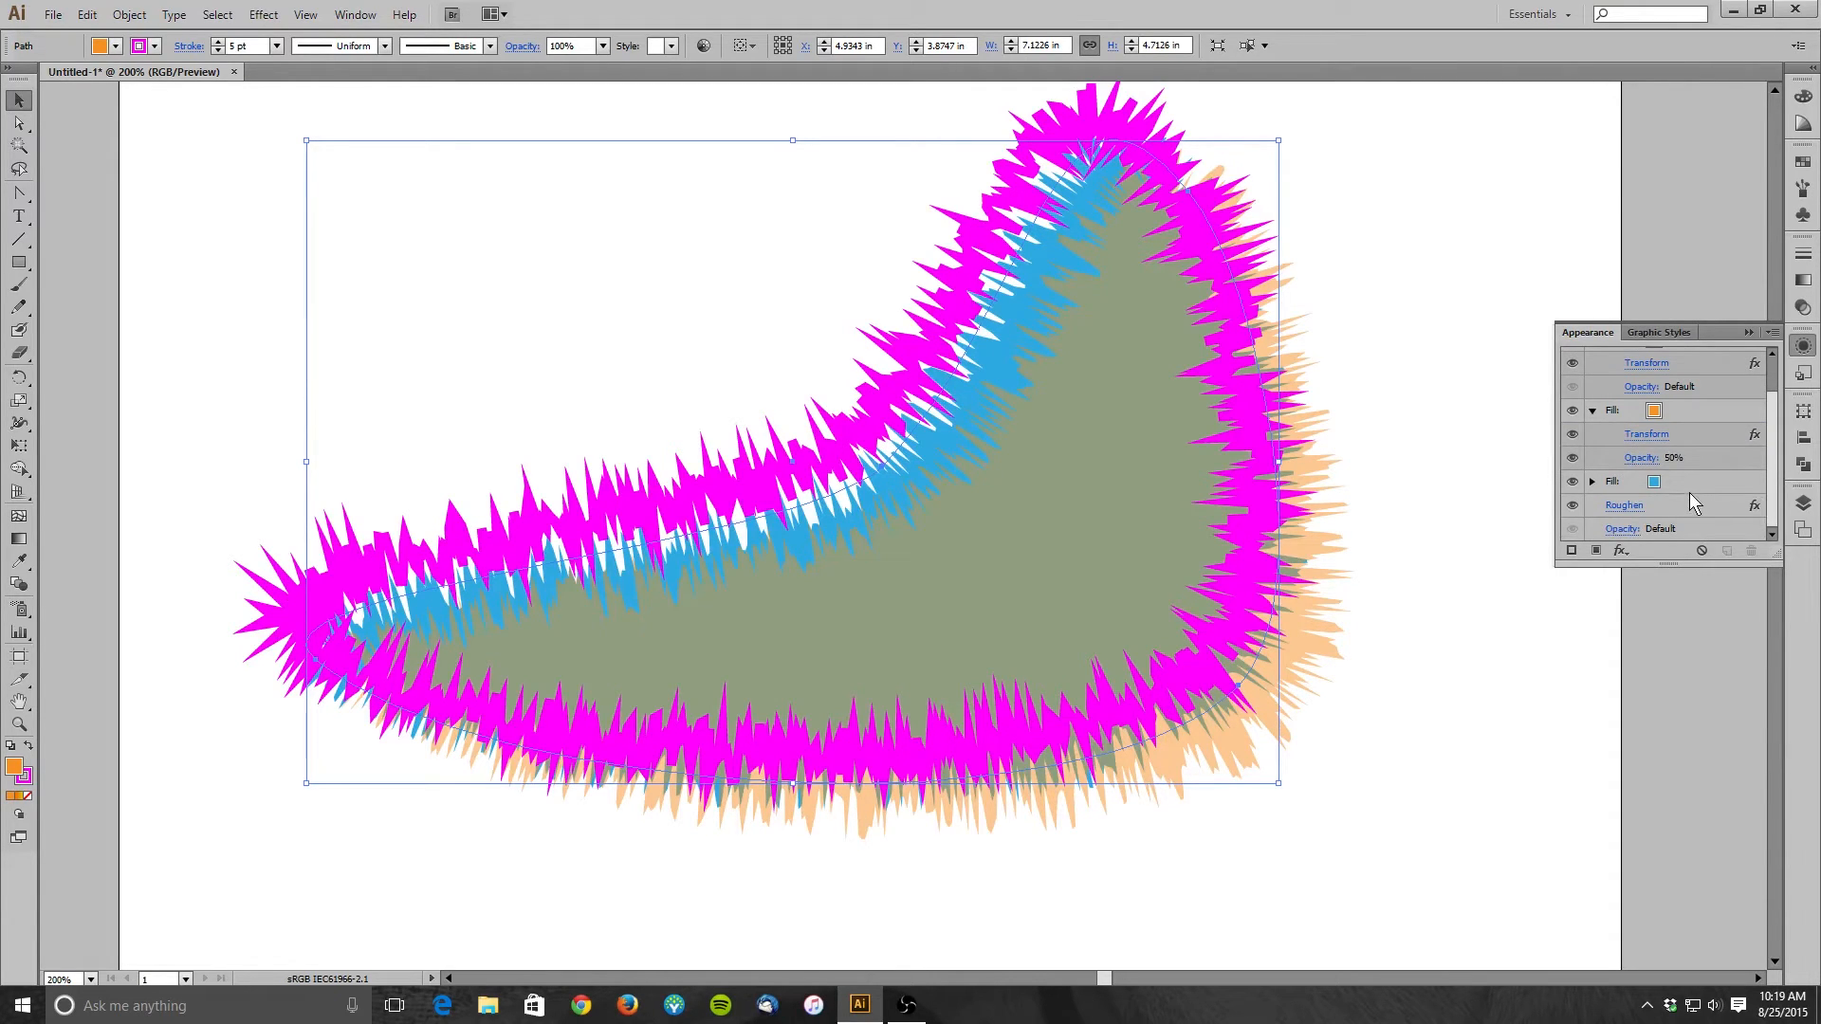
{"action": "left_click", "coordinate": [1591, 481]}
{"action": "left_click_drag", "start_coordinate": [1682, 528], "coordinate": [1683, 484]}
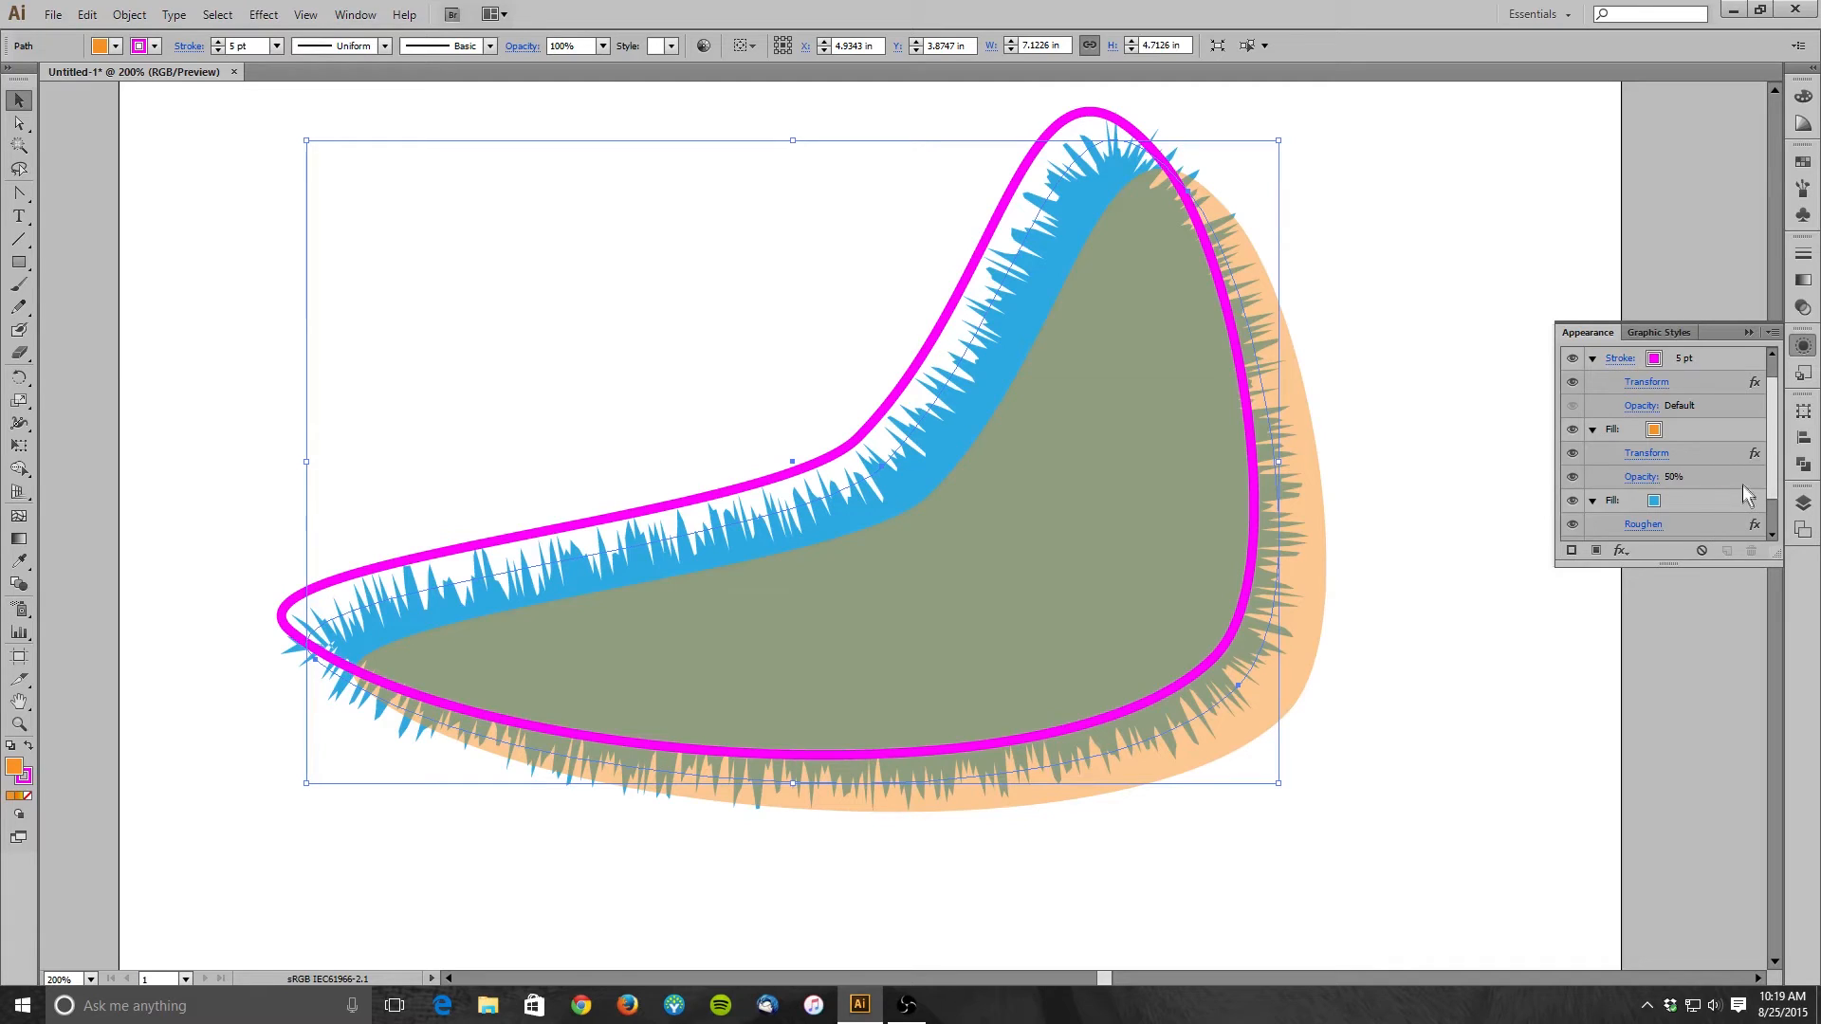
{"action": "scroll", "coordinate": [1771, 529], "scroll_direction": "down", "scroll_amount": 2}
{"action": "scroll", "coordinate": [1770, 513], "scroll_direction": "up", "scroll_amount": 3}
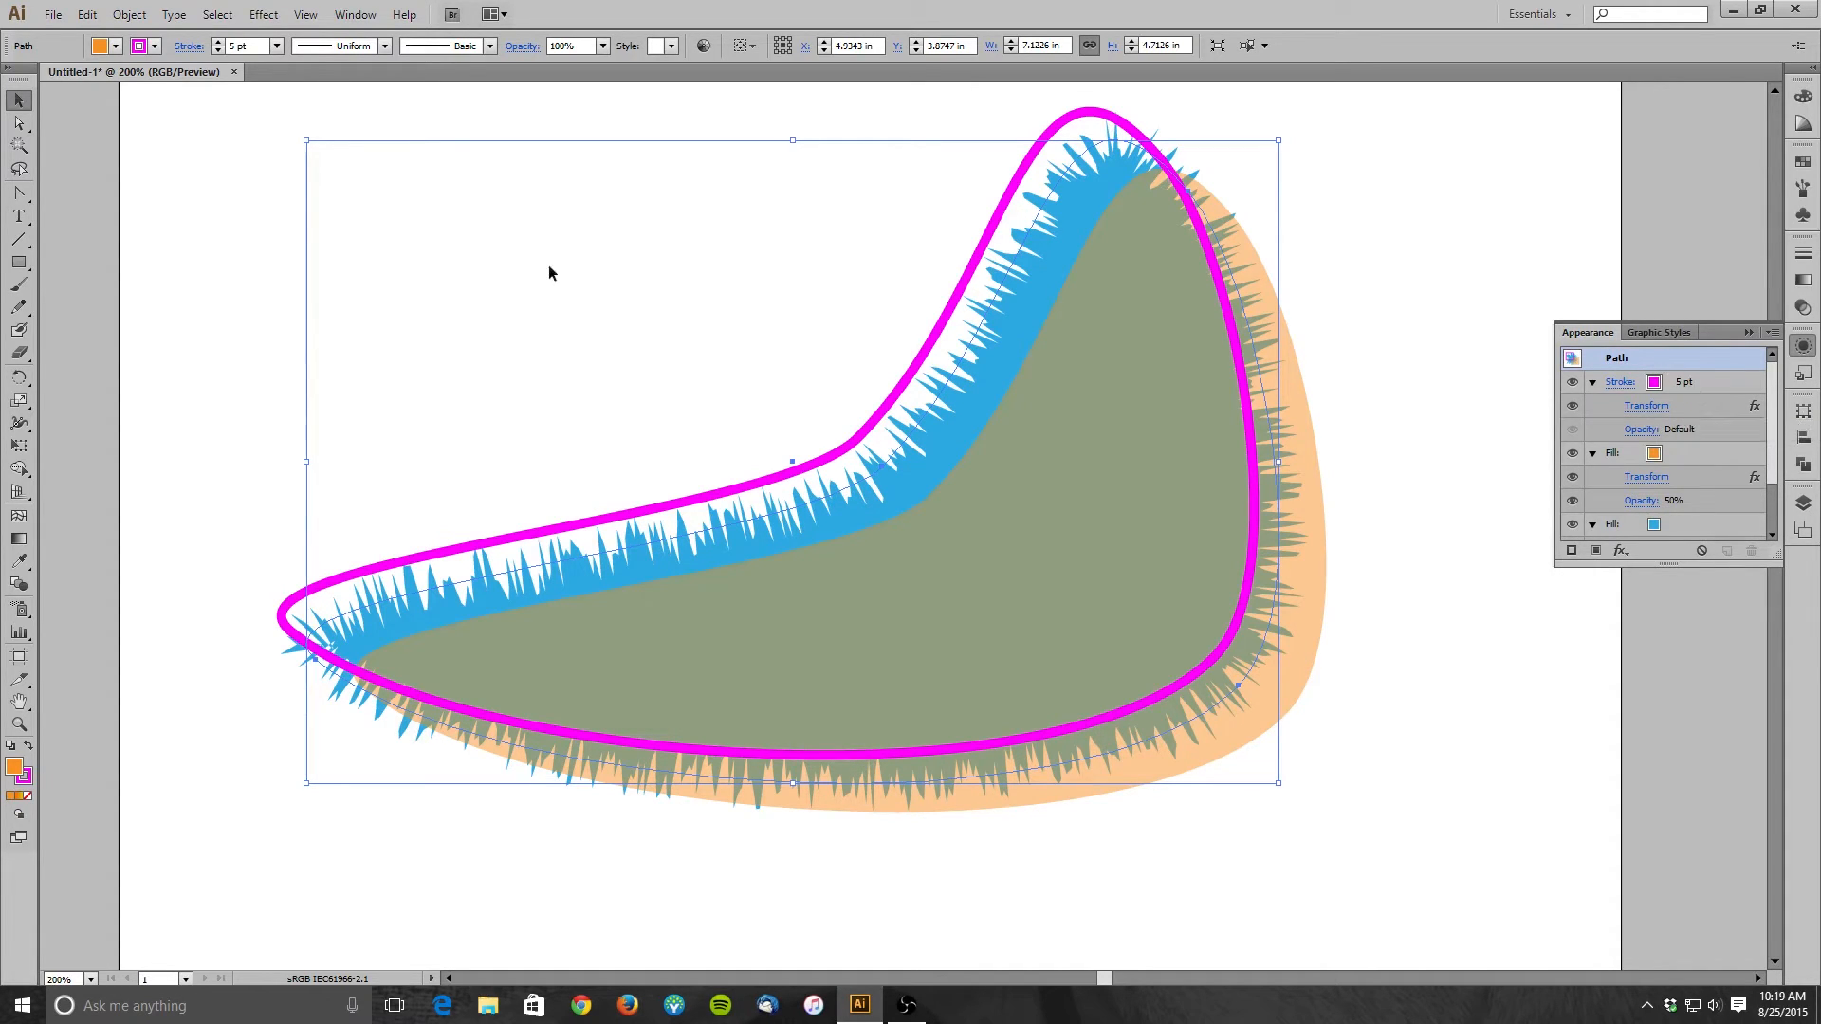
- Apply a Twist warp to the whole path with a horizontal bend of 75%, with the preview on
{"action": "left_click", "coordinate": [274, 17]}
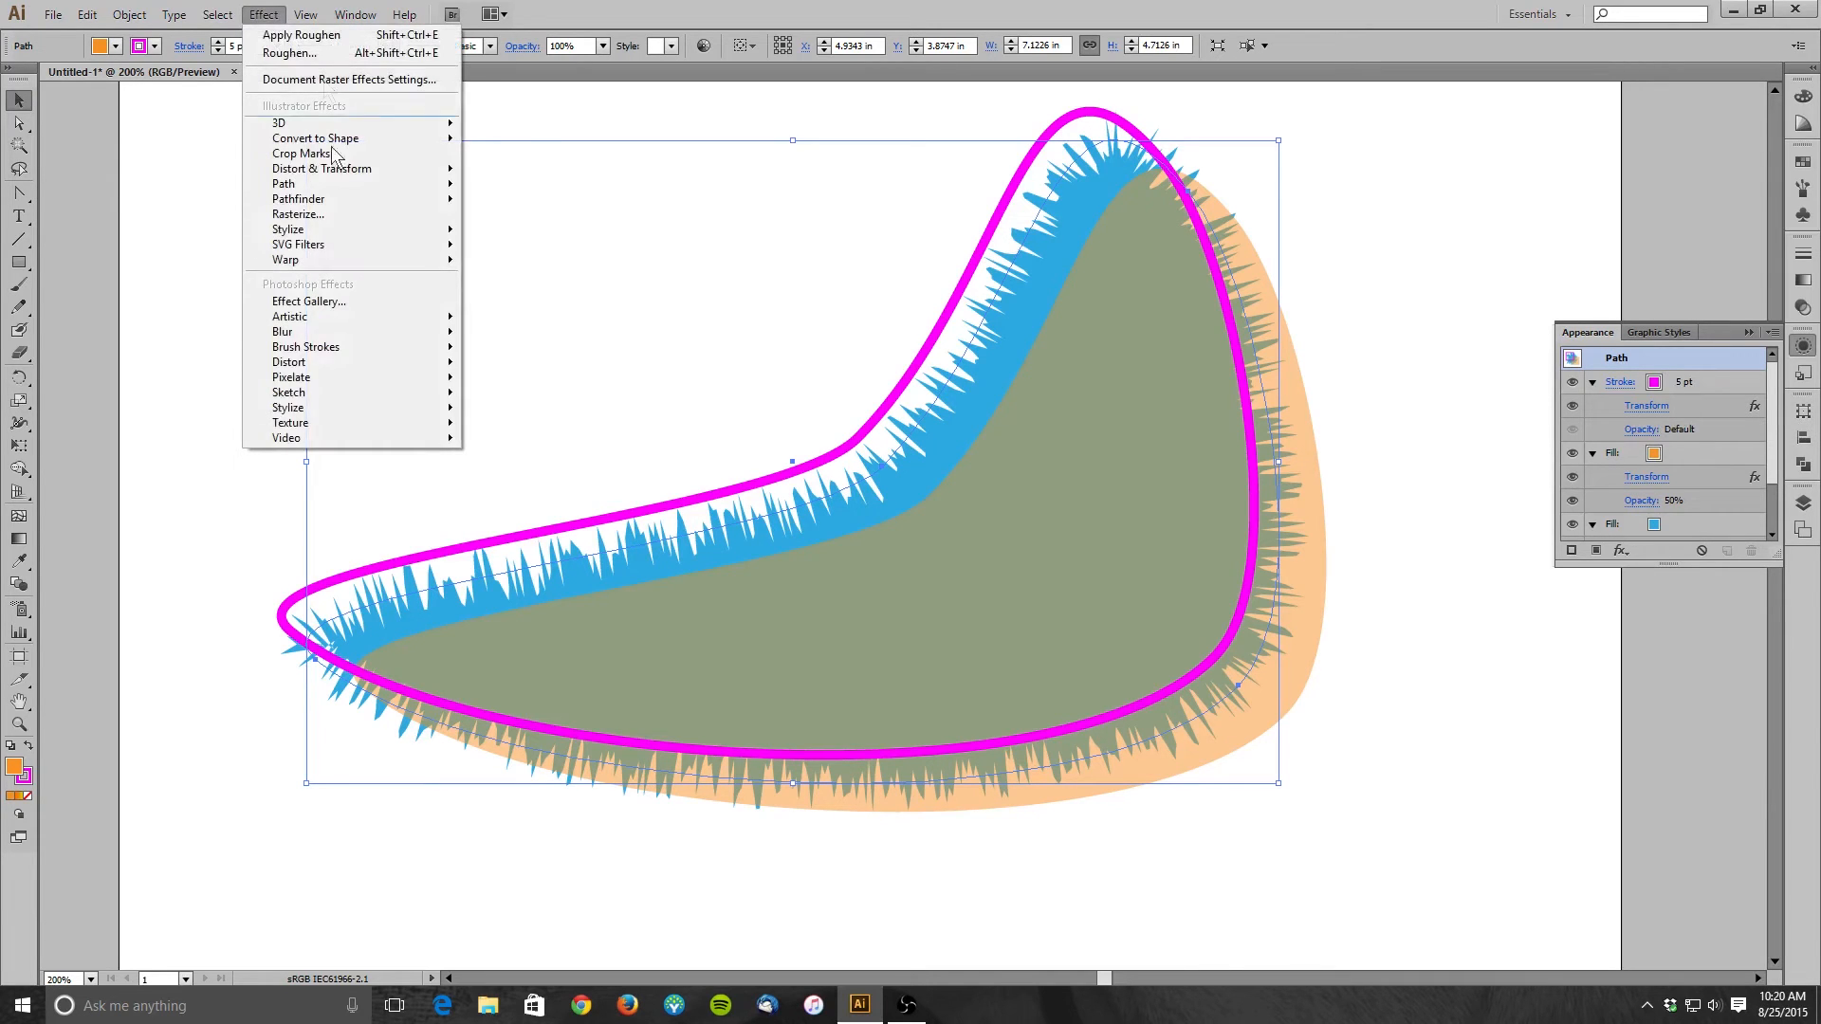
{"action": "mouse_move", "coordinate": [311, 256]}
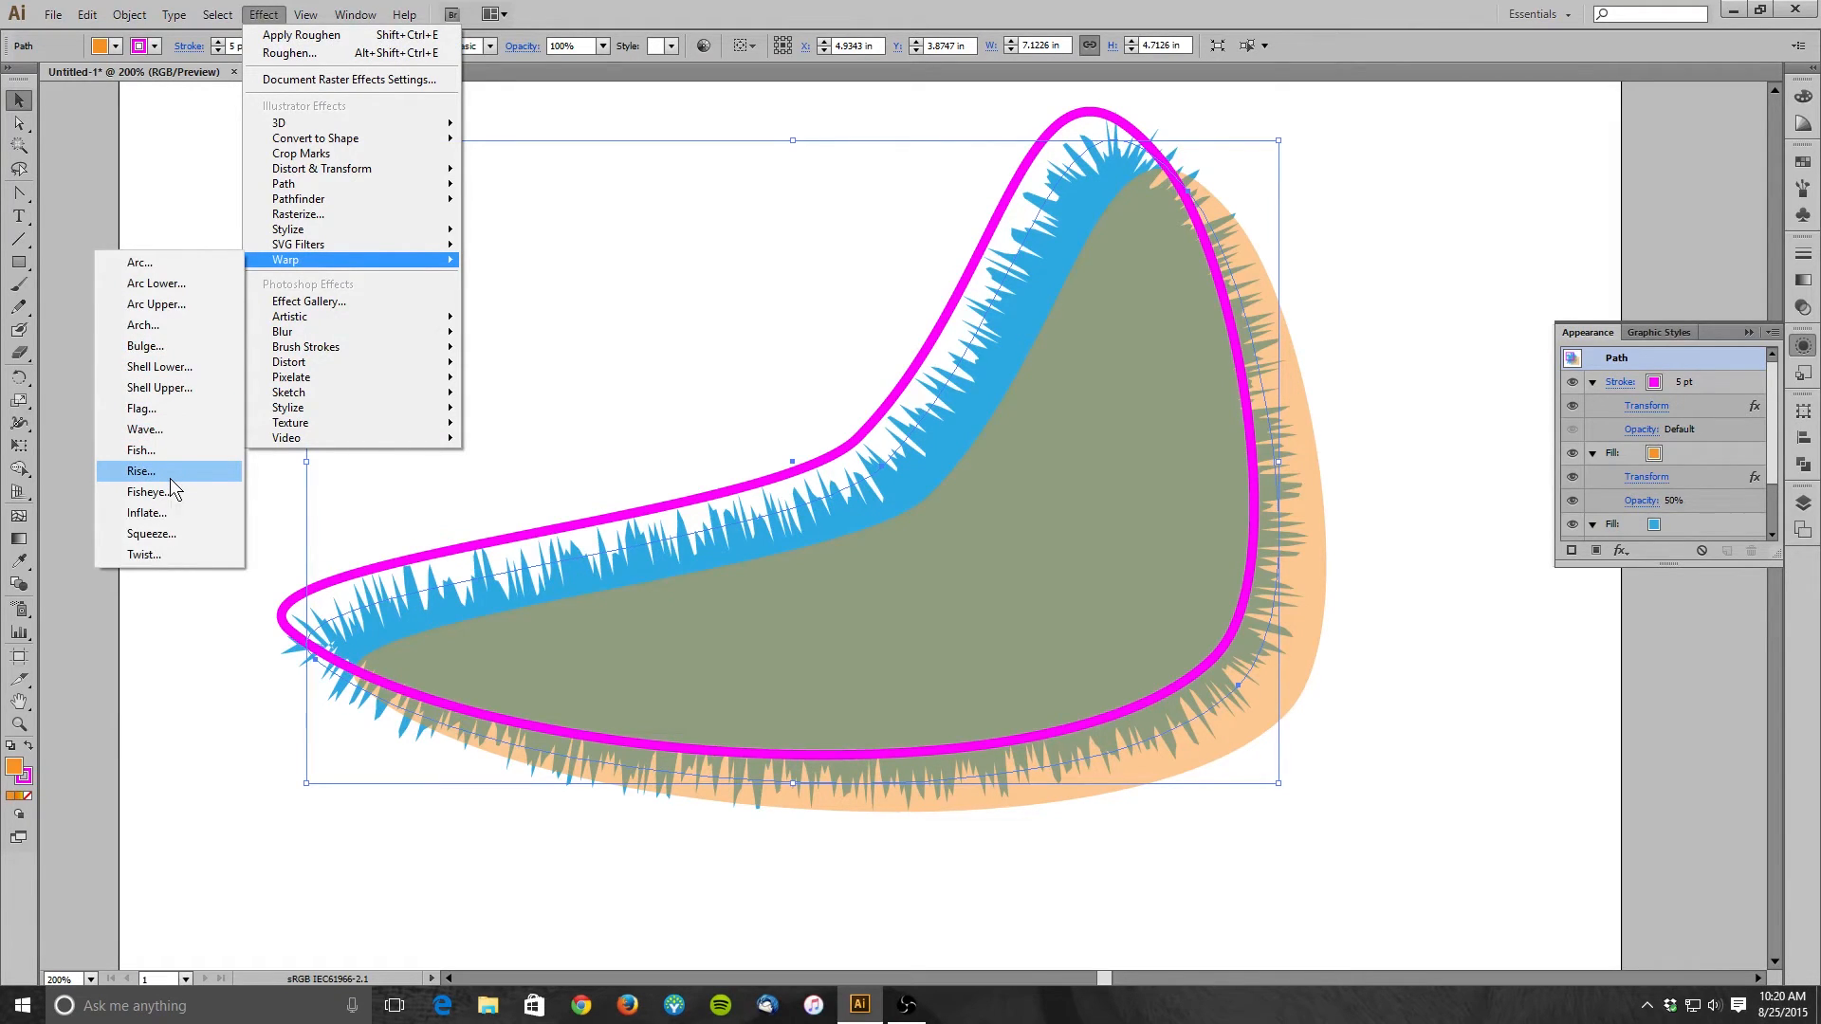
{"action": "left_click", "coordinate": [180, 558]}
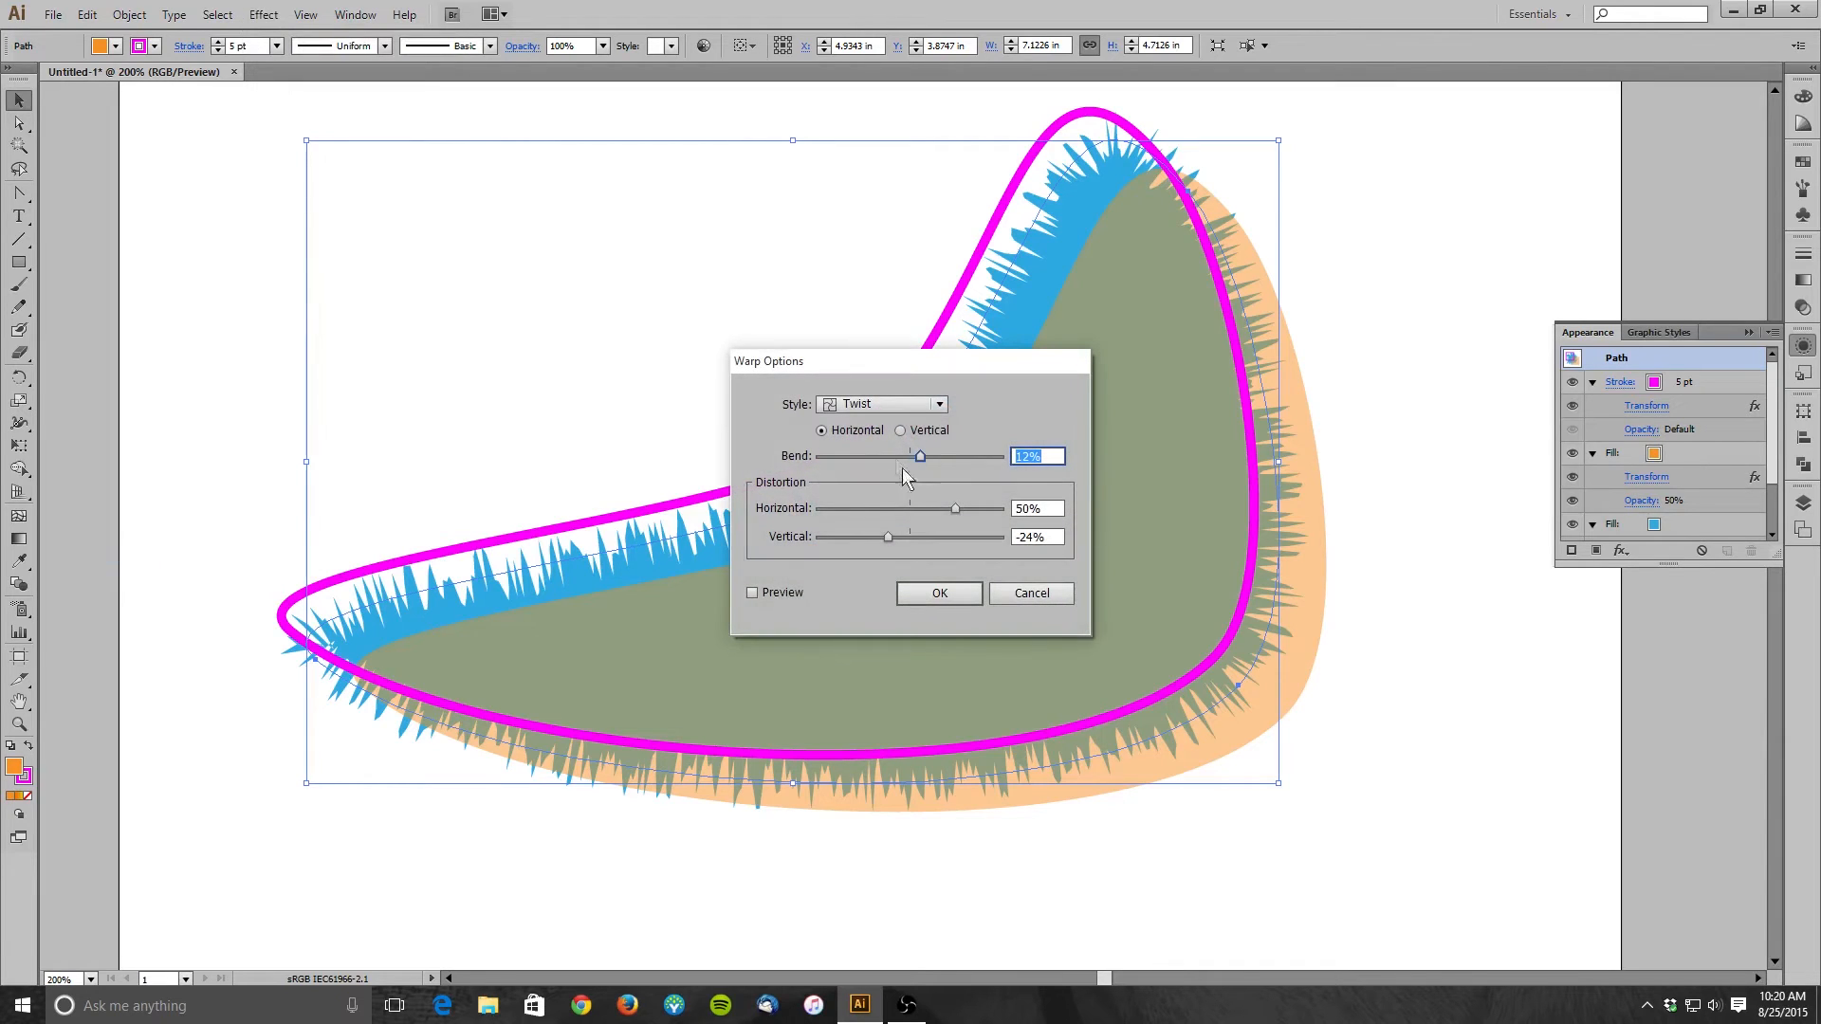
{"action": "left_click", "coordinate": [766, 593]}
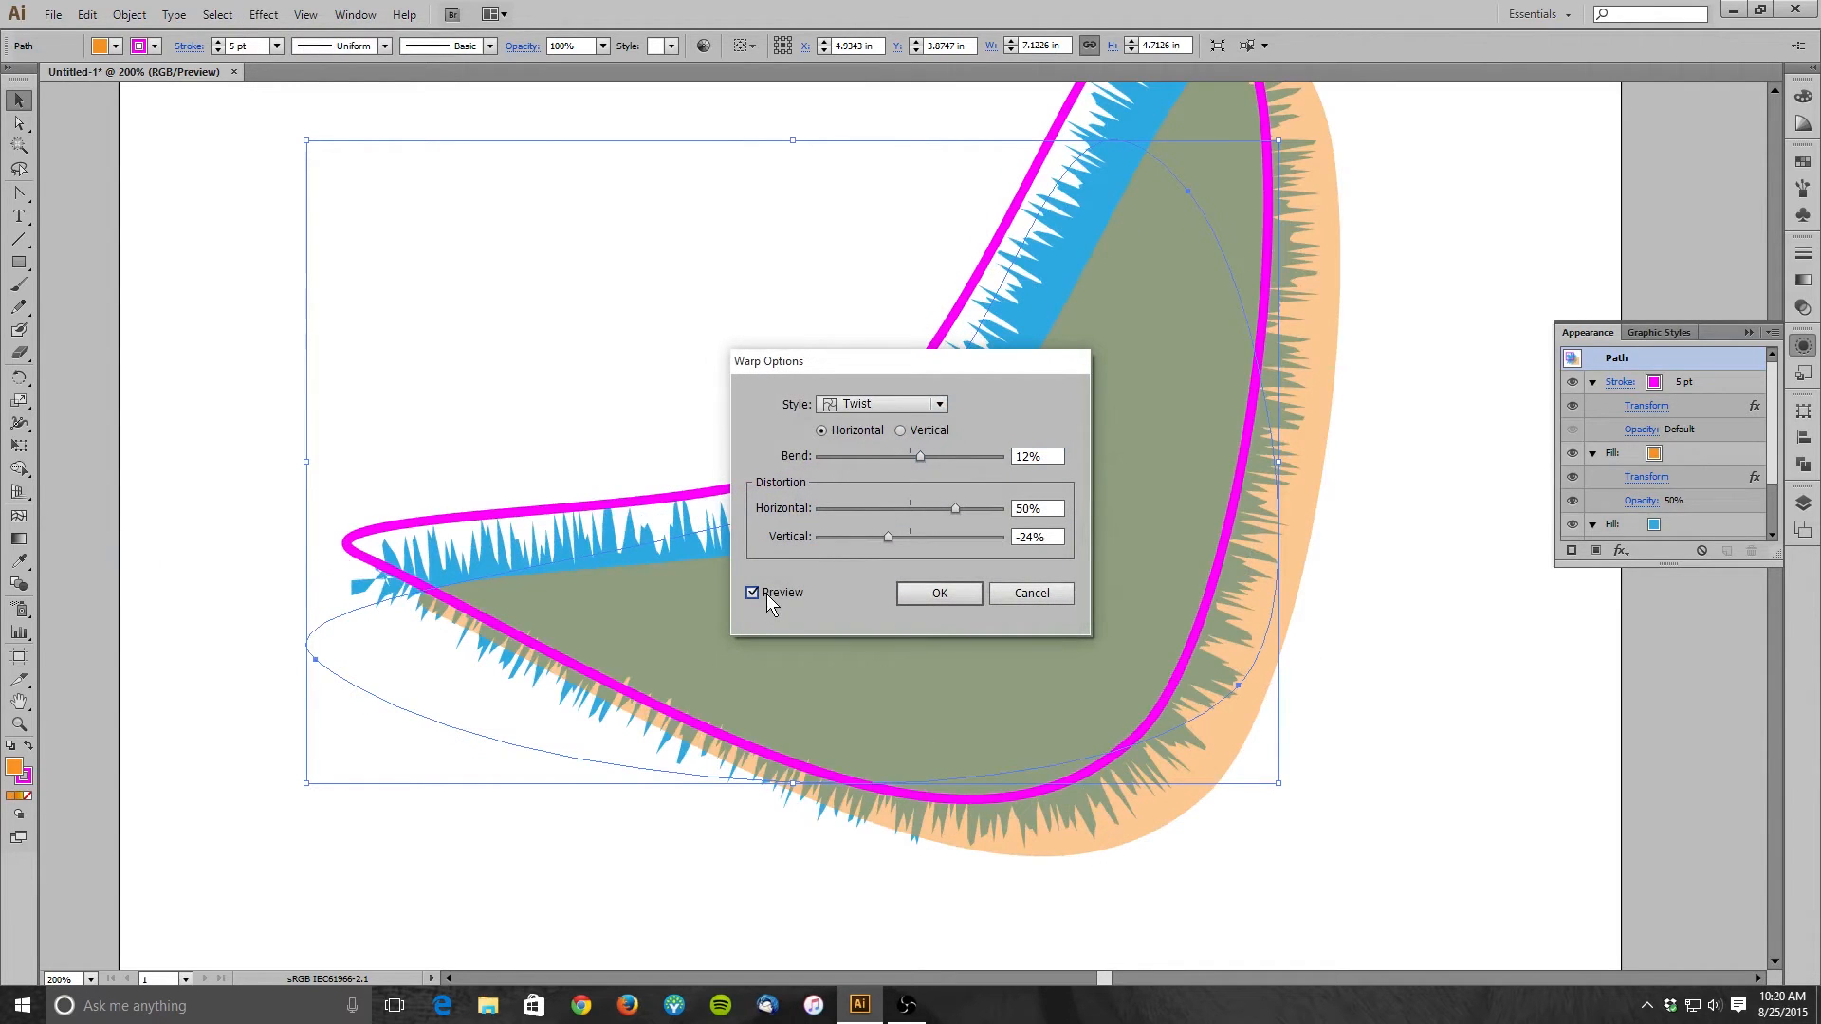
{"action": "left_click_drag", "start_coordinate": [937, 361], "coordinate": [413, 179]}
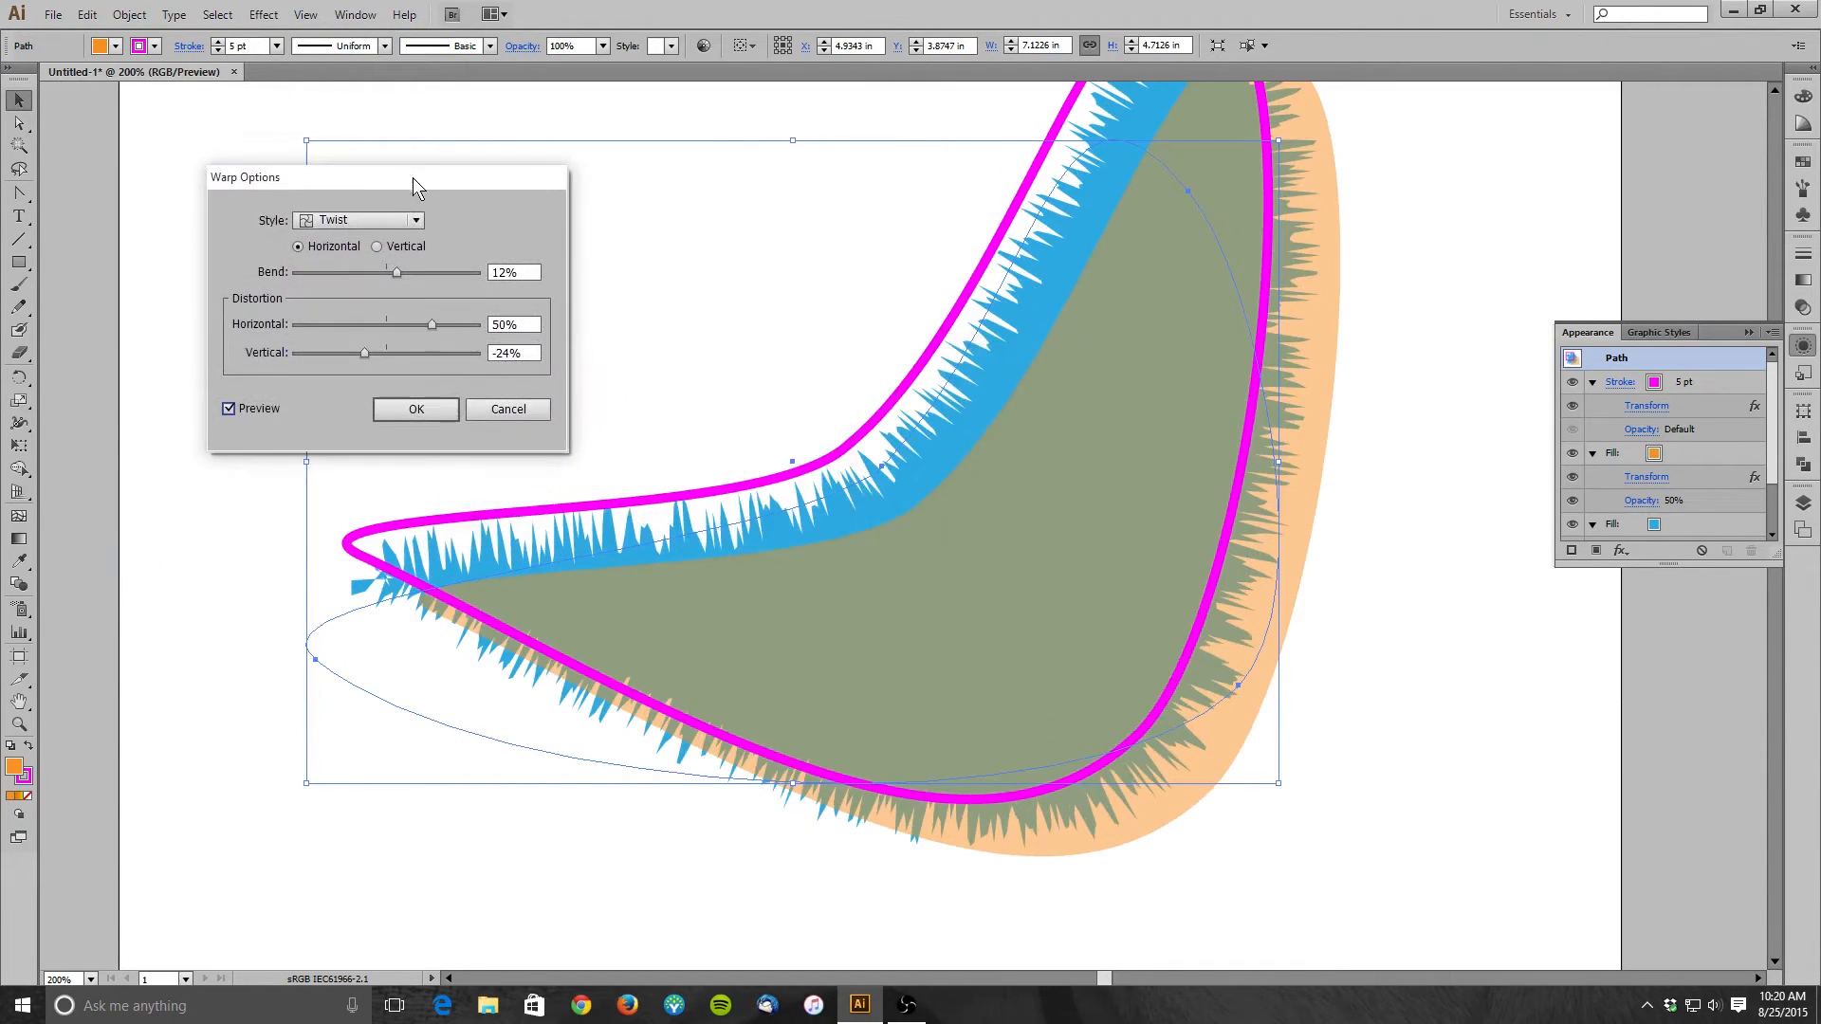
{"action": "left_click_drag", "start_coordinate": [397, 273], "coordinate": [451, 271]}
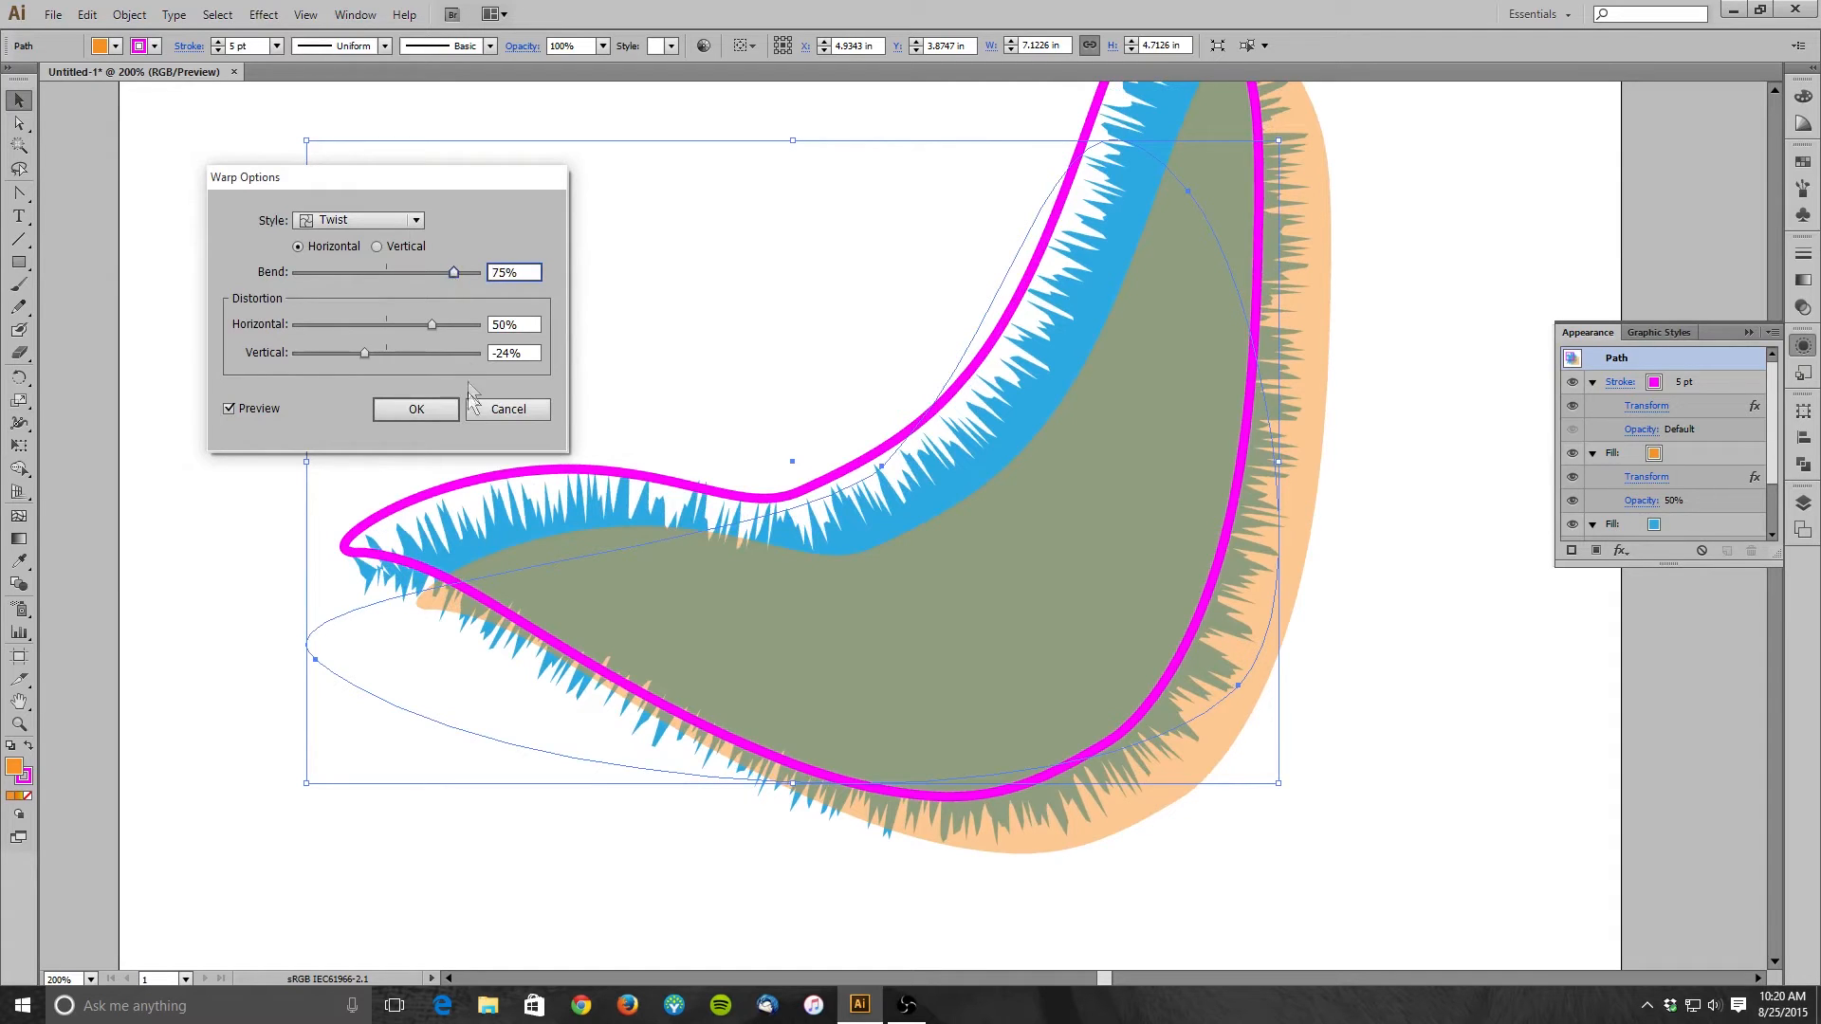
{"action": "left_click", "coordinate": [442, 402]}
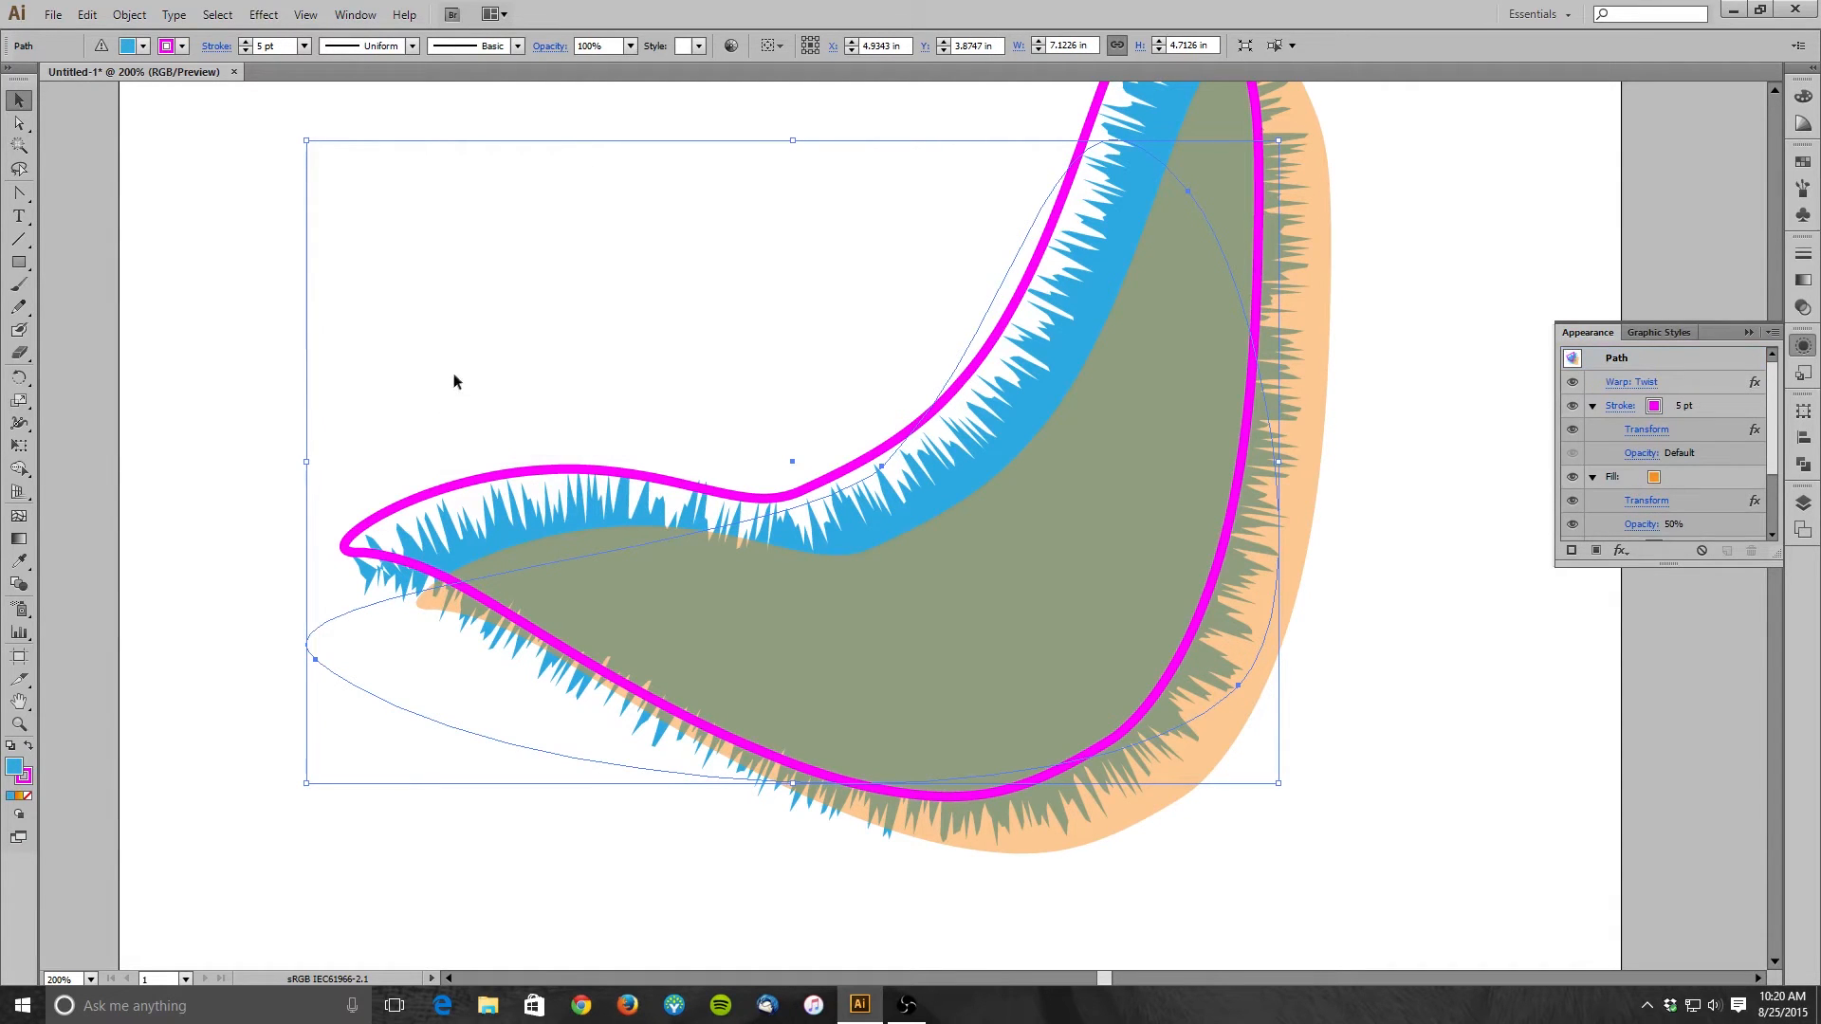
- Examine the contents of Layer 1 to check which objects make up the warped artwork, and review the path's appearance attributes
{"action": "scroll", "coordinate": [1273, 351], "scroll_direction": "up", "scroll_amount": 1}
{"action": "scroll", "coordinate": [1280, 351], "scroll_direction": "down", "scroll_amount": 5}
{"action": "scroll", "coordinate": [1280, 351], "scroll_direction": "up", "scroll_amount": 4}
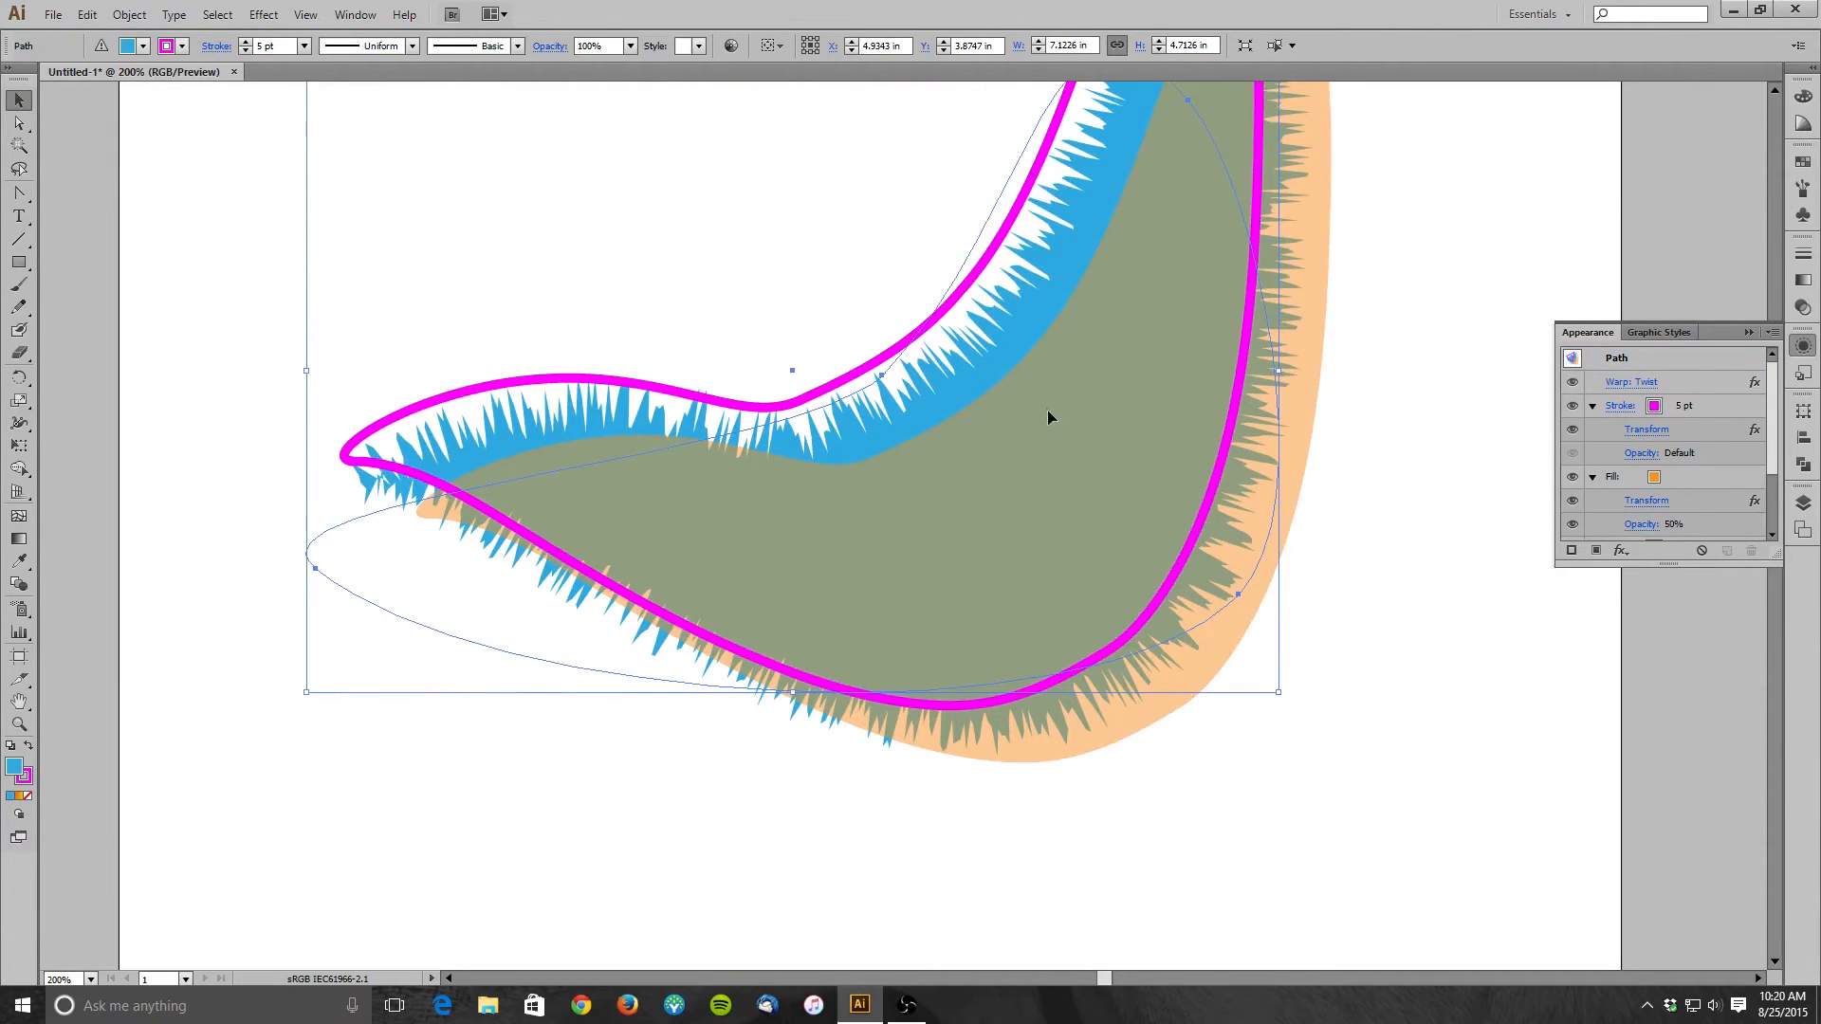
{"action": "scroll", "coordinate": [1047, 410], "scroll_direction": "up", "scroll_amount": 4}
{"action": "left_click", "coordinate": [1804, 503]}
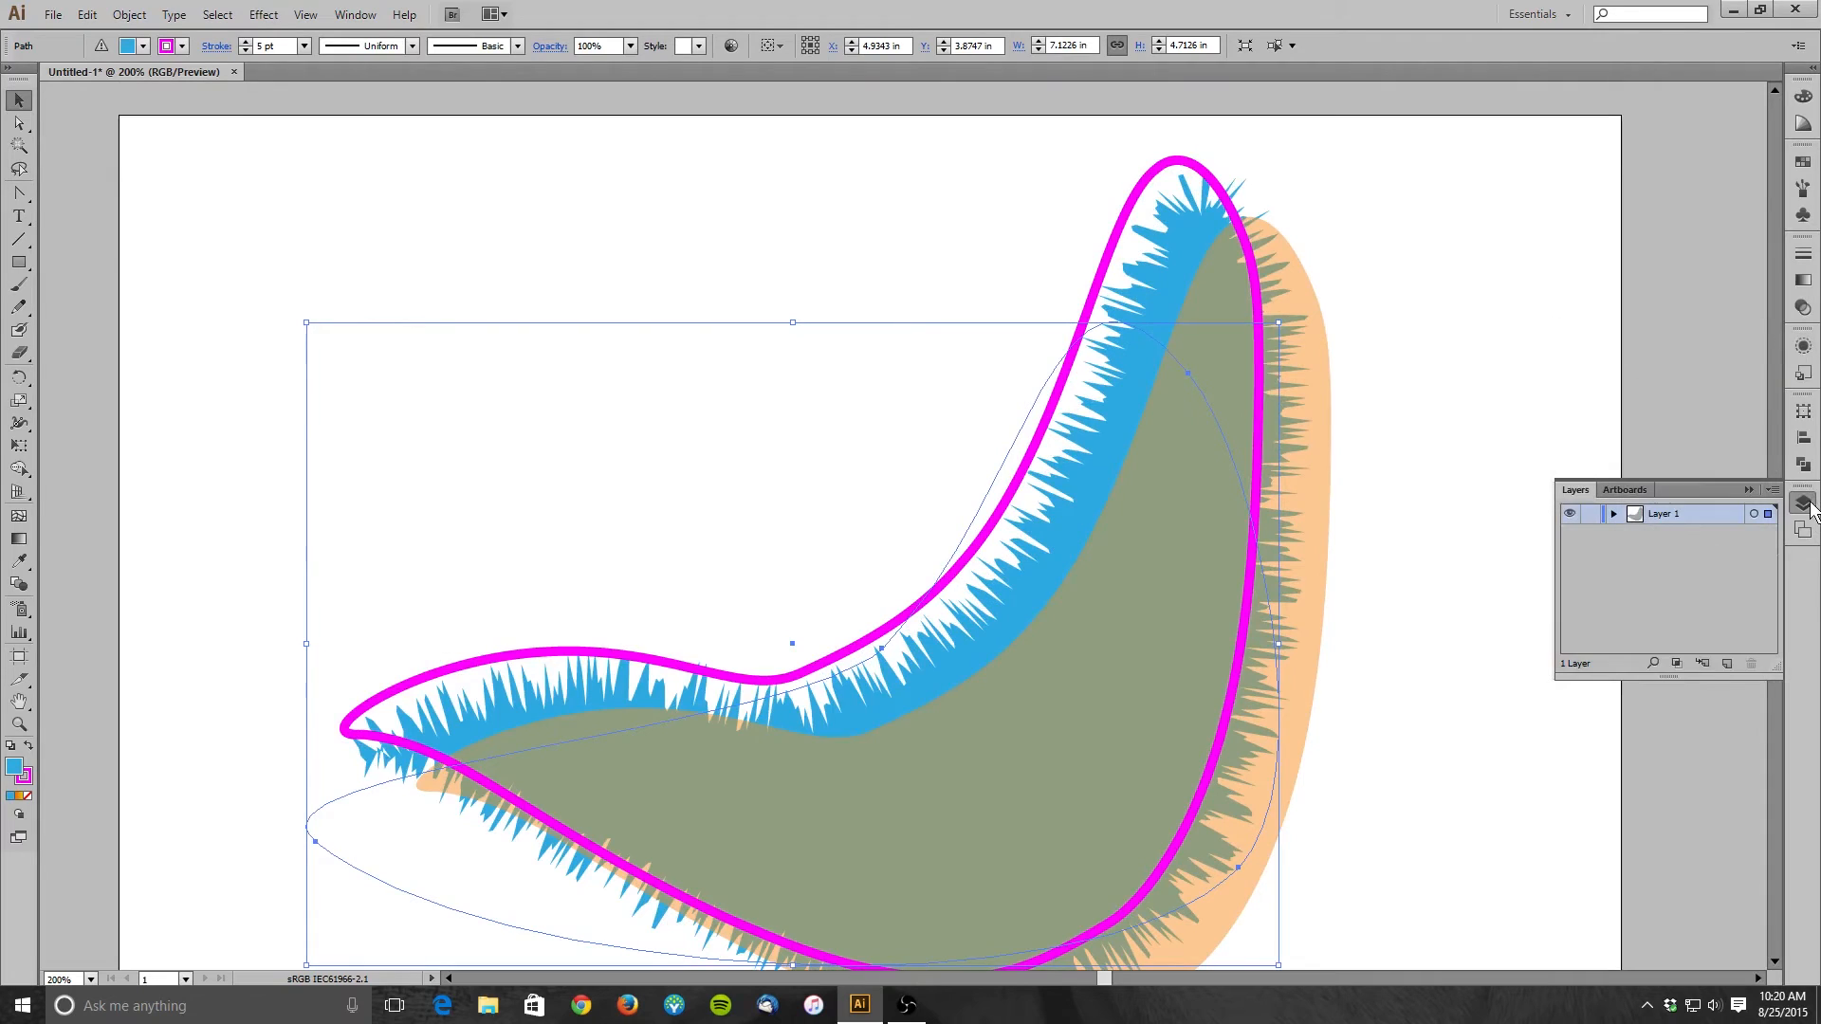
{"action": "left_click", "coordinate": [1614, 514]}
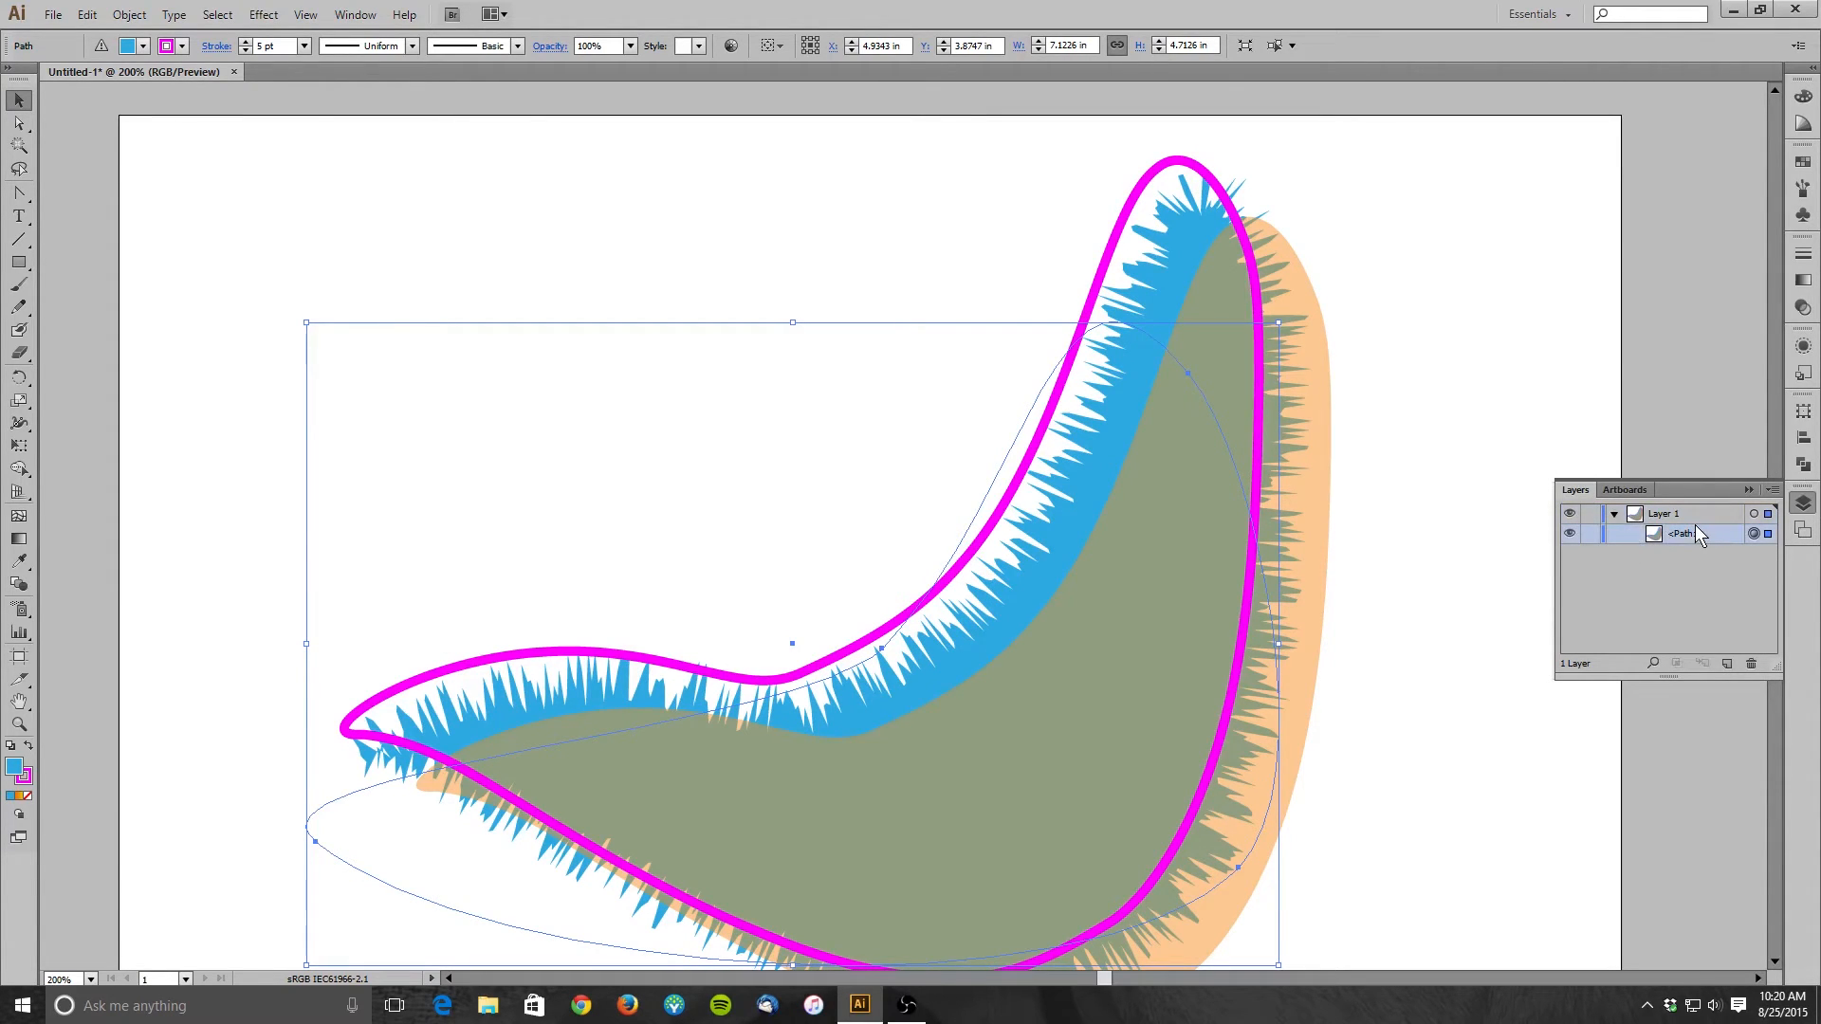
{"action": "left_click", "coordinate": [1614, 514]}
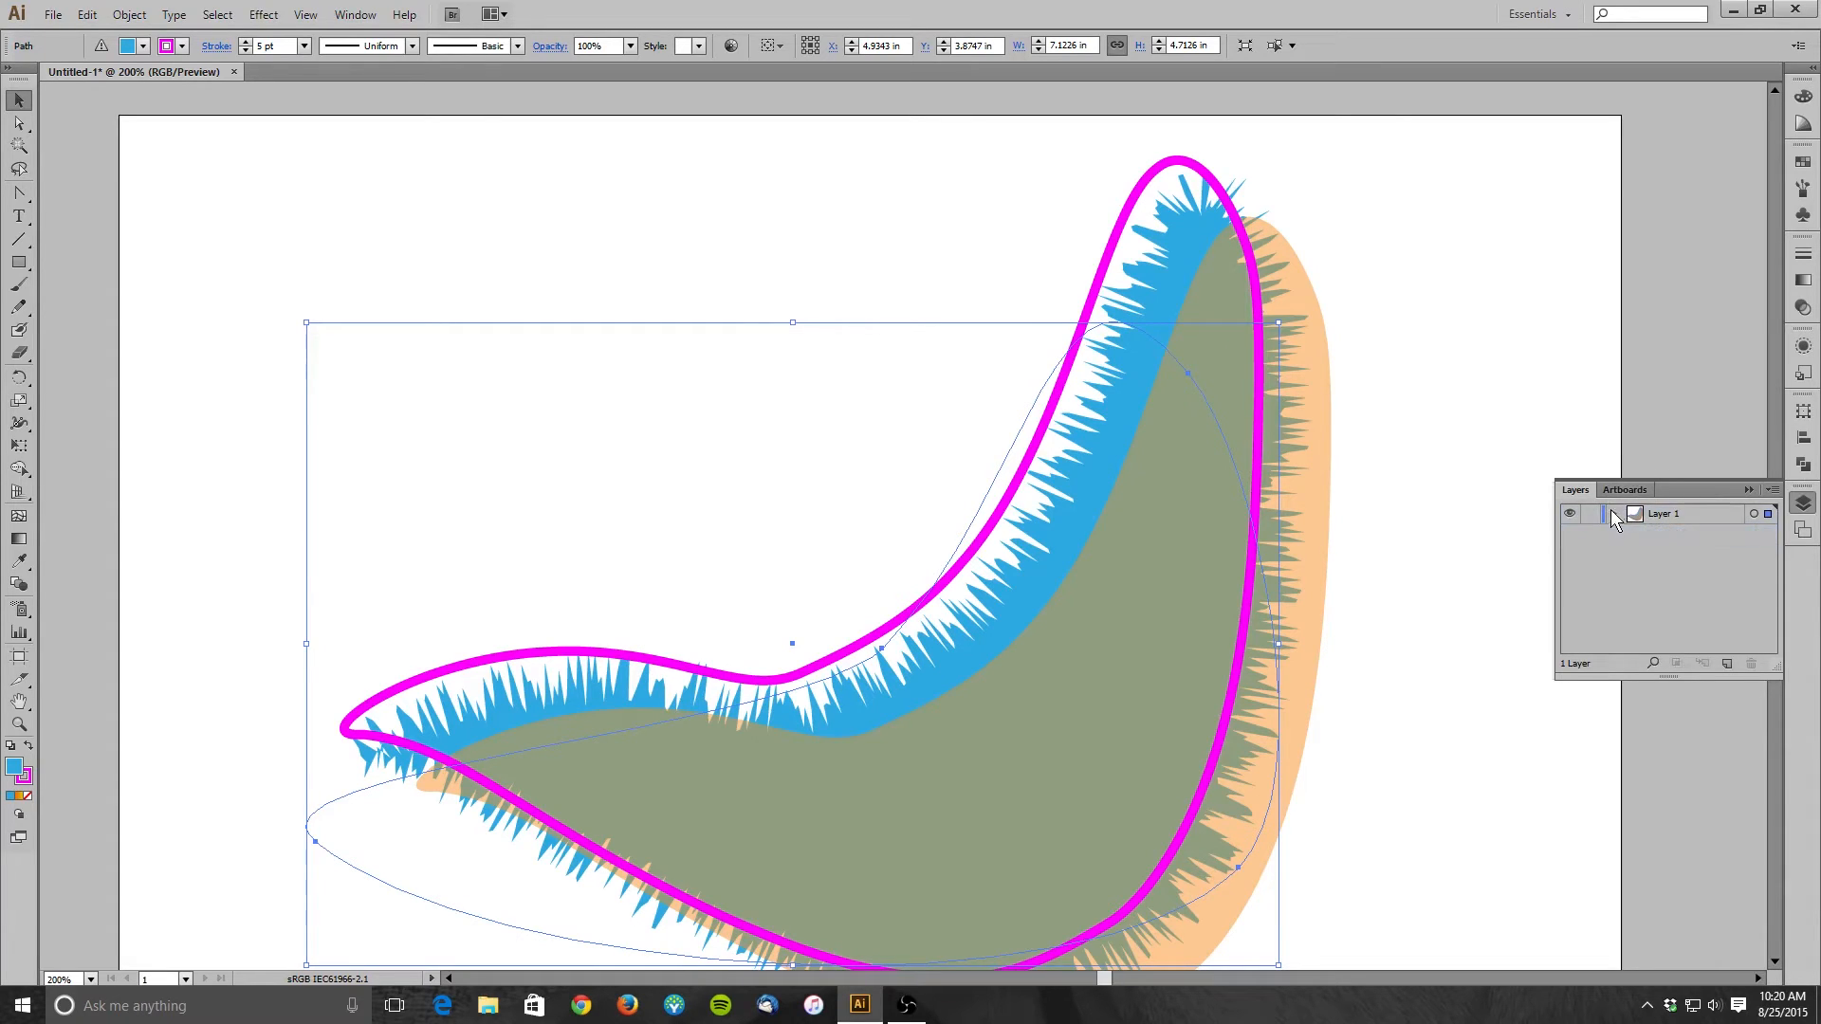
{"action": "left_click", "coordinate": [1803, 346]}
{"action": "scroll", "coordinate": [1693, 394], "scroll_direction": "down", "scroll_amount": 3}
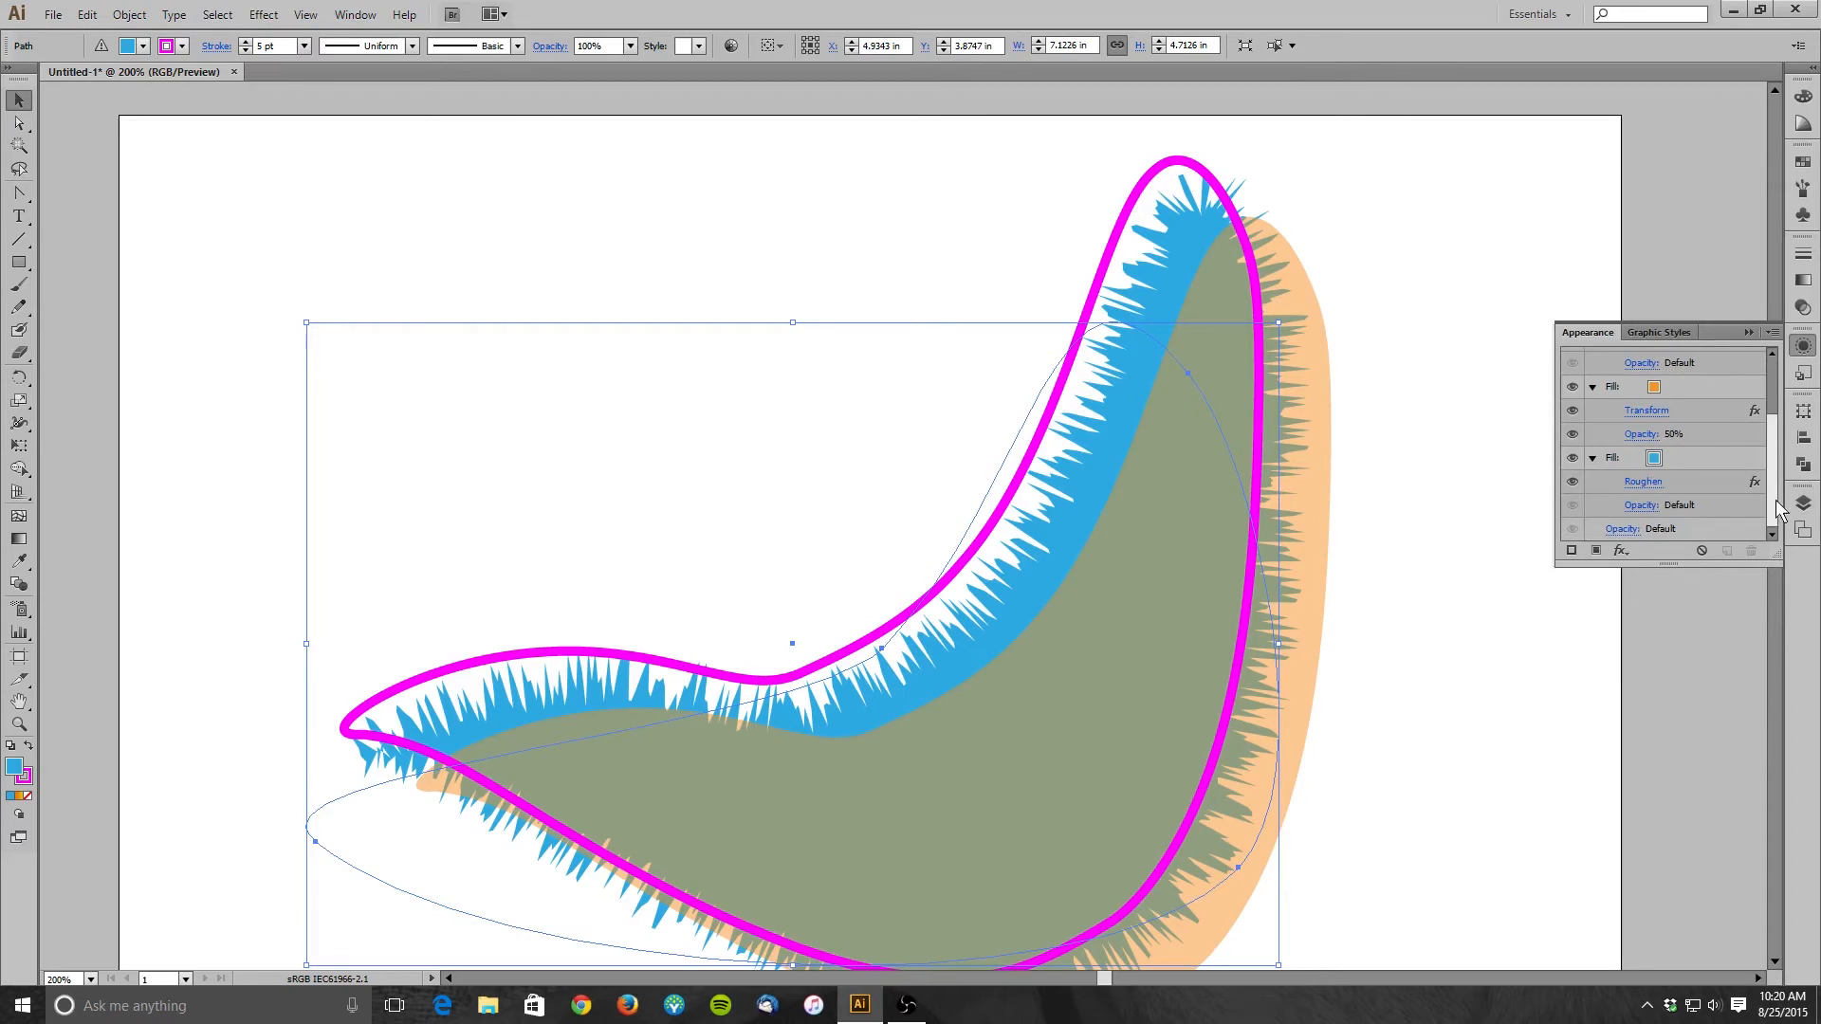
- Toggle the visibility of the path's Warp: Twist effect to compare, and delete the effect
{"action": "left_click_drag", "start_coordinate": [1774, 479], "coordinate": [1776, 403]}
{"action": "left_click", "coordinate": [1645, 361]}
{"action": "left_click", "coordinate": [1689, 379]}
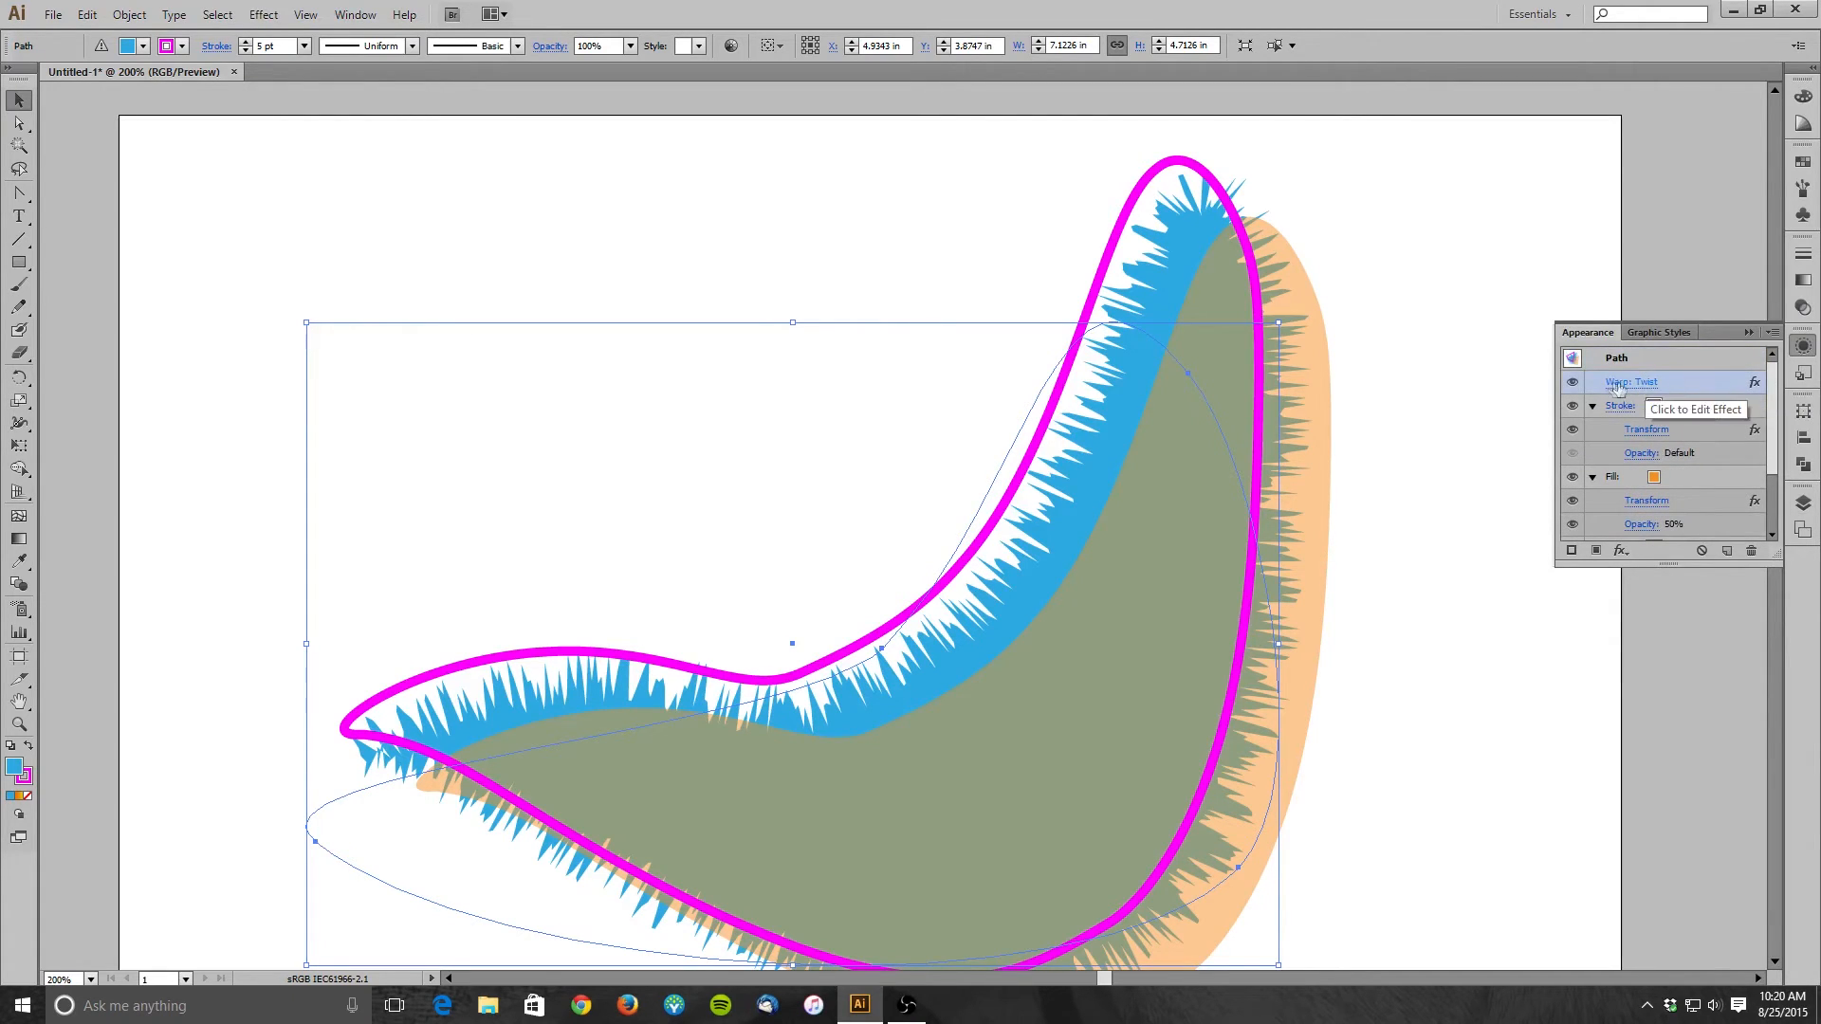
{"action": "left_click", "coordinate": [1573, 382]}
{"action": "left_click", "coordinate": [1573, 382]}
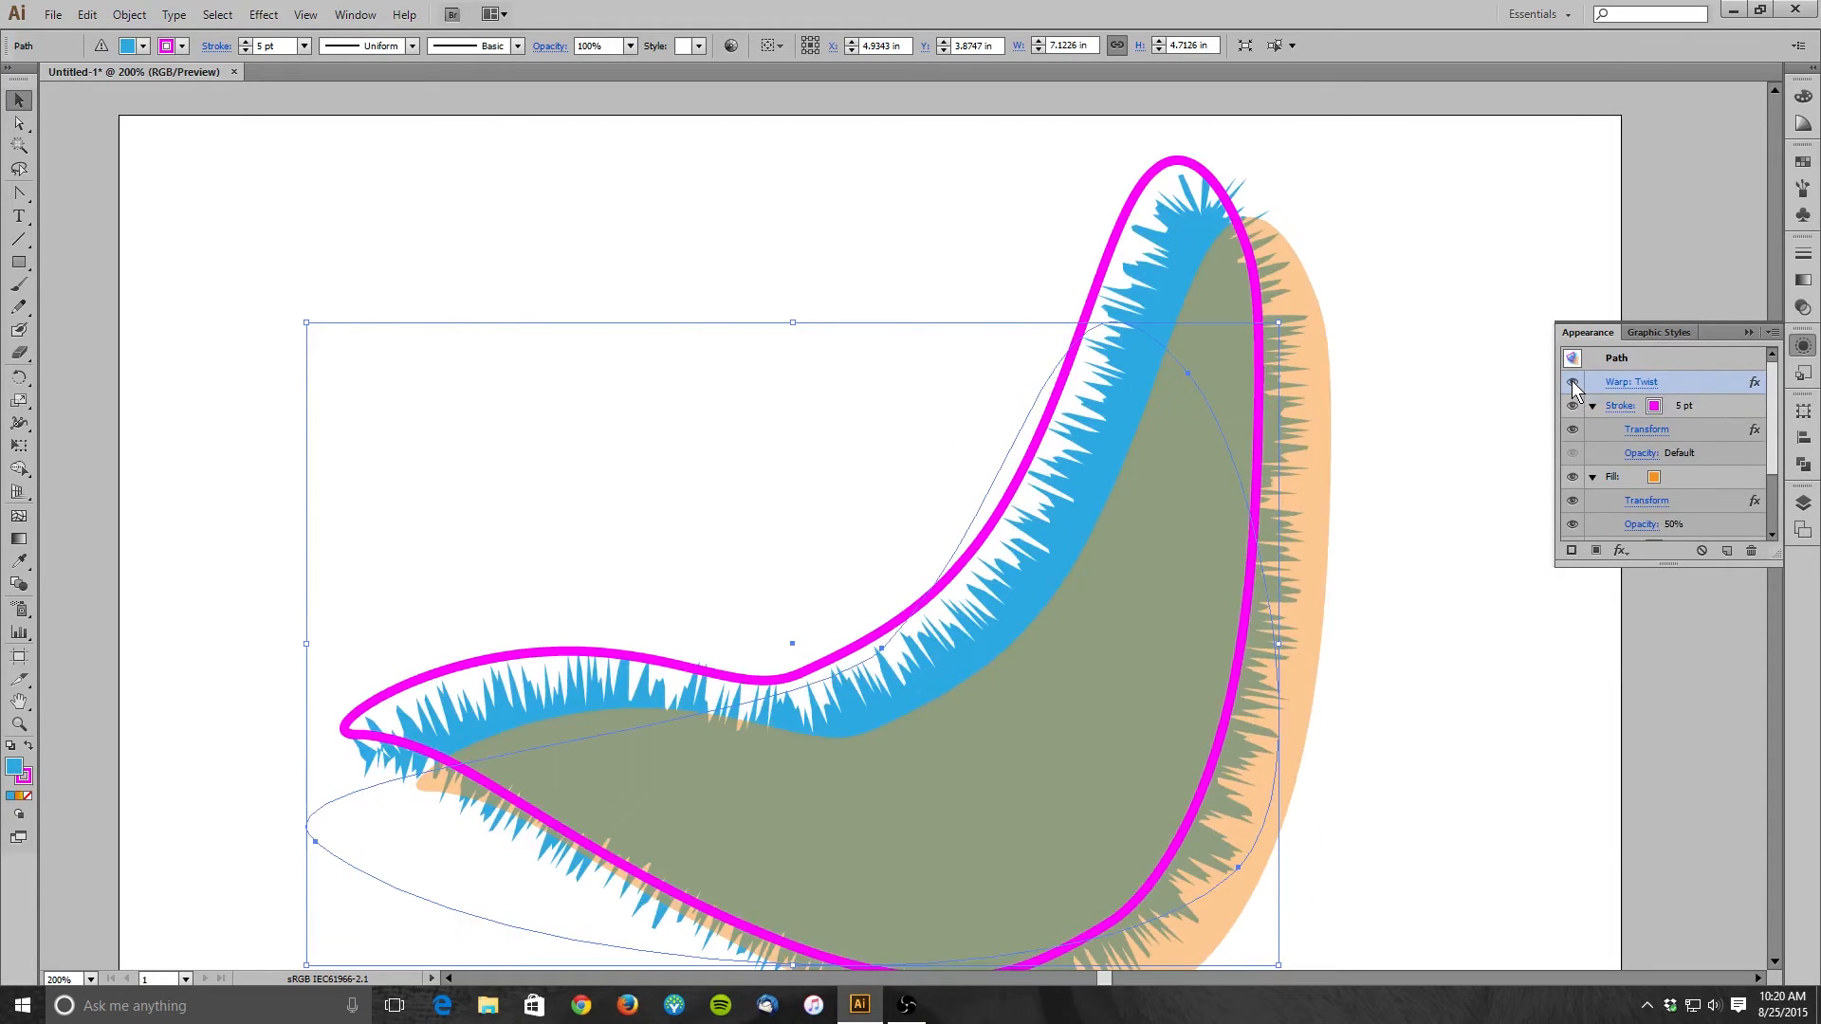
{"action": "left_click", "coordinate": [1572, 382]}
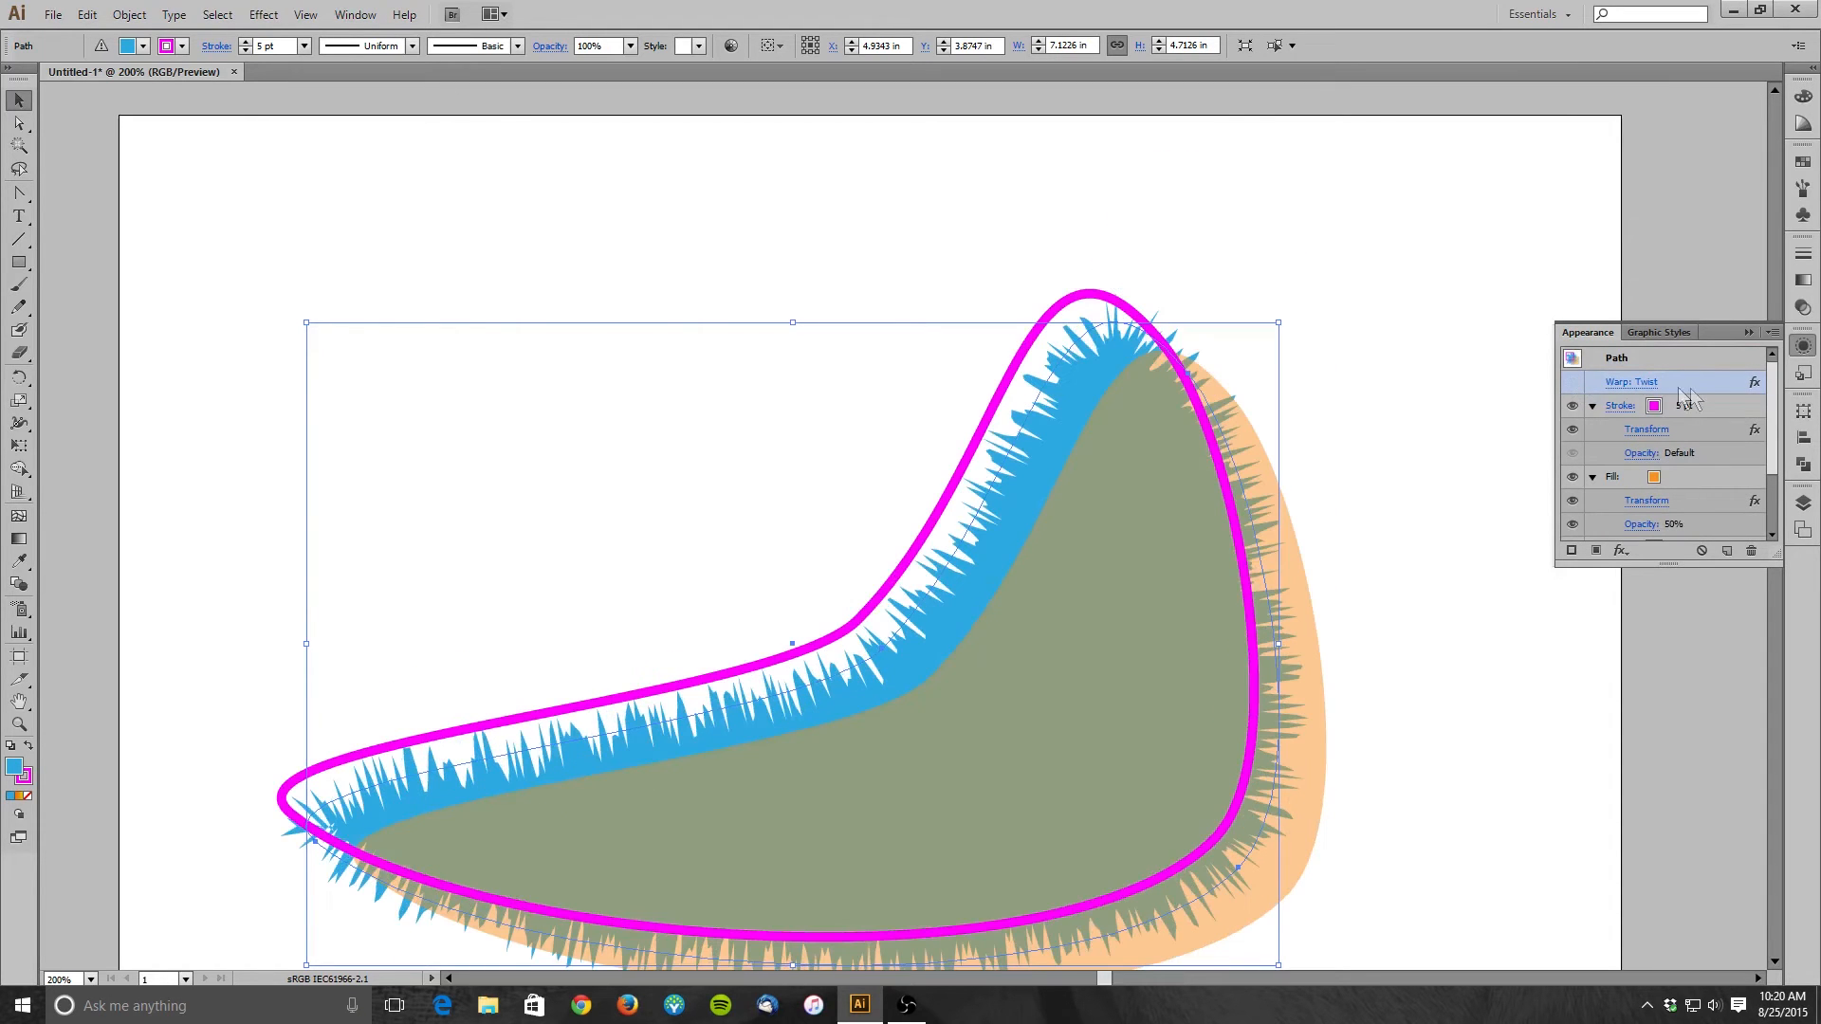
{"action": "left_click", "coordinate": [1751, 551]}
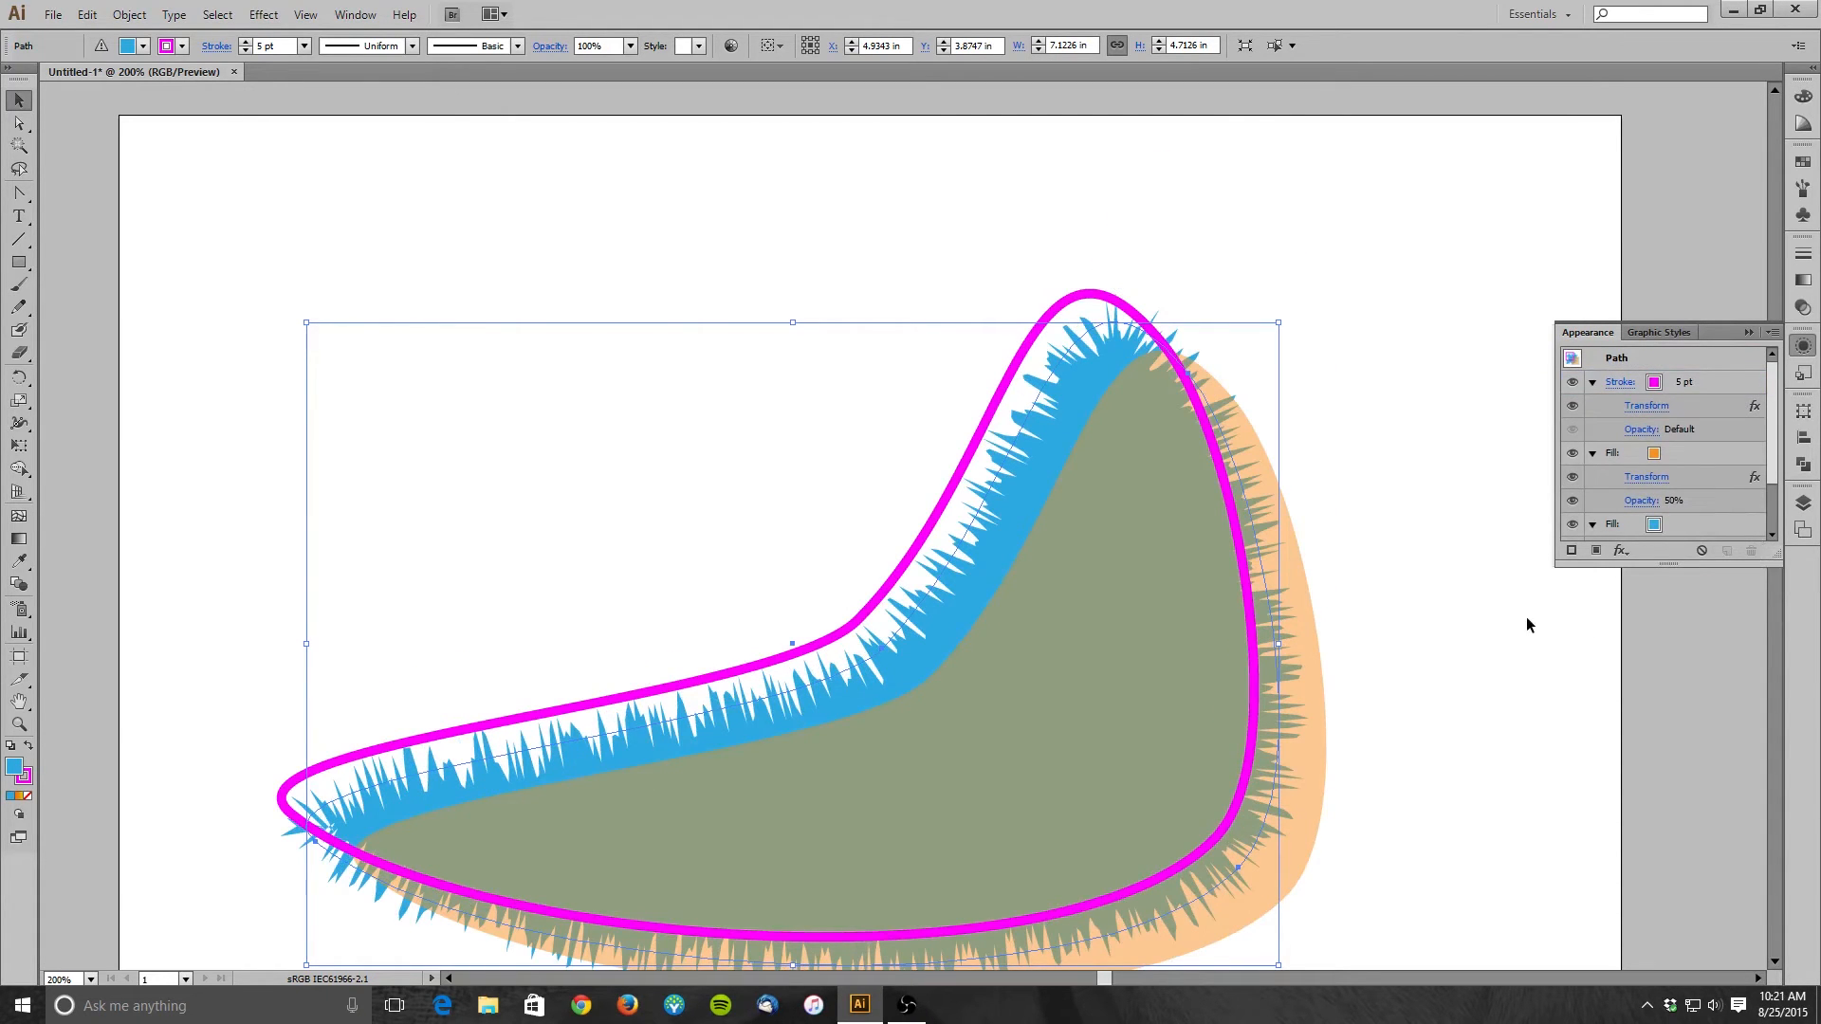
- Delete the styled curved path from the artboard
{"action": "scroll", "coordinate": [1527, 615], "scroll_direction": "down", "scroll_amount": 2}
{"action": "scroll", "coordinate": [1529, 593], "scroll_direction": "down", "scroll_amount": 2}
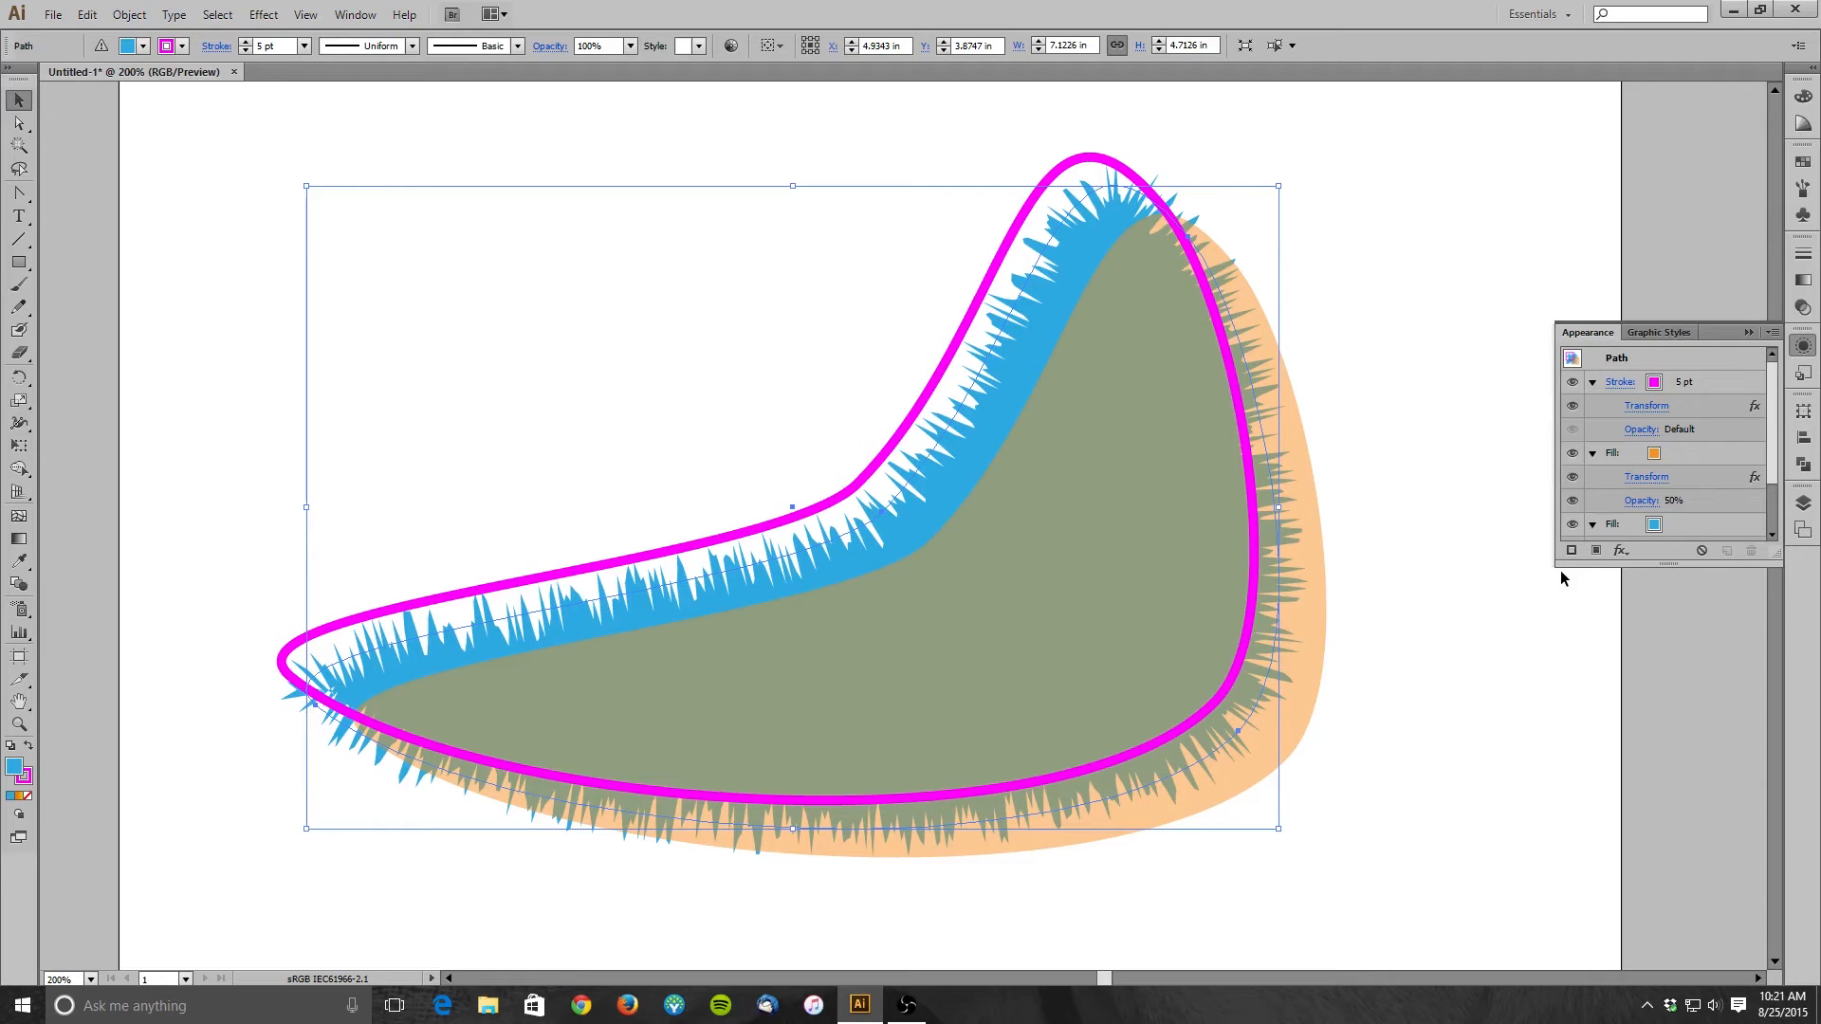
{"action": "key", "text": "Delete"}
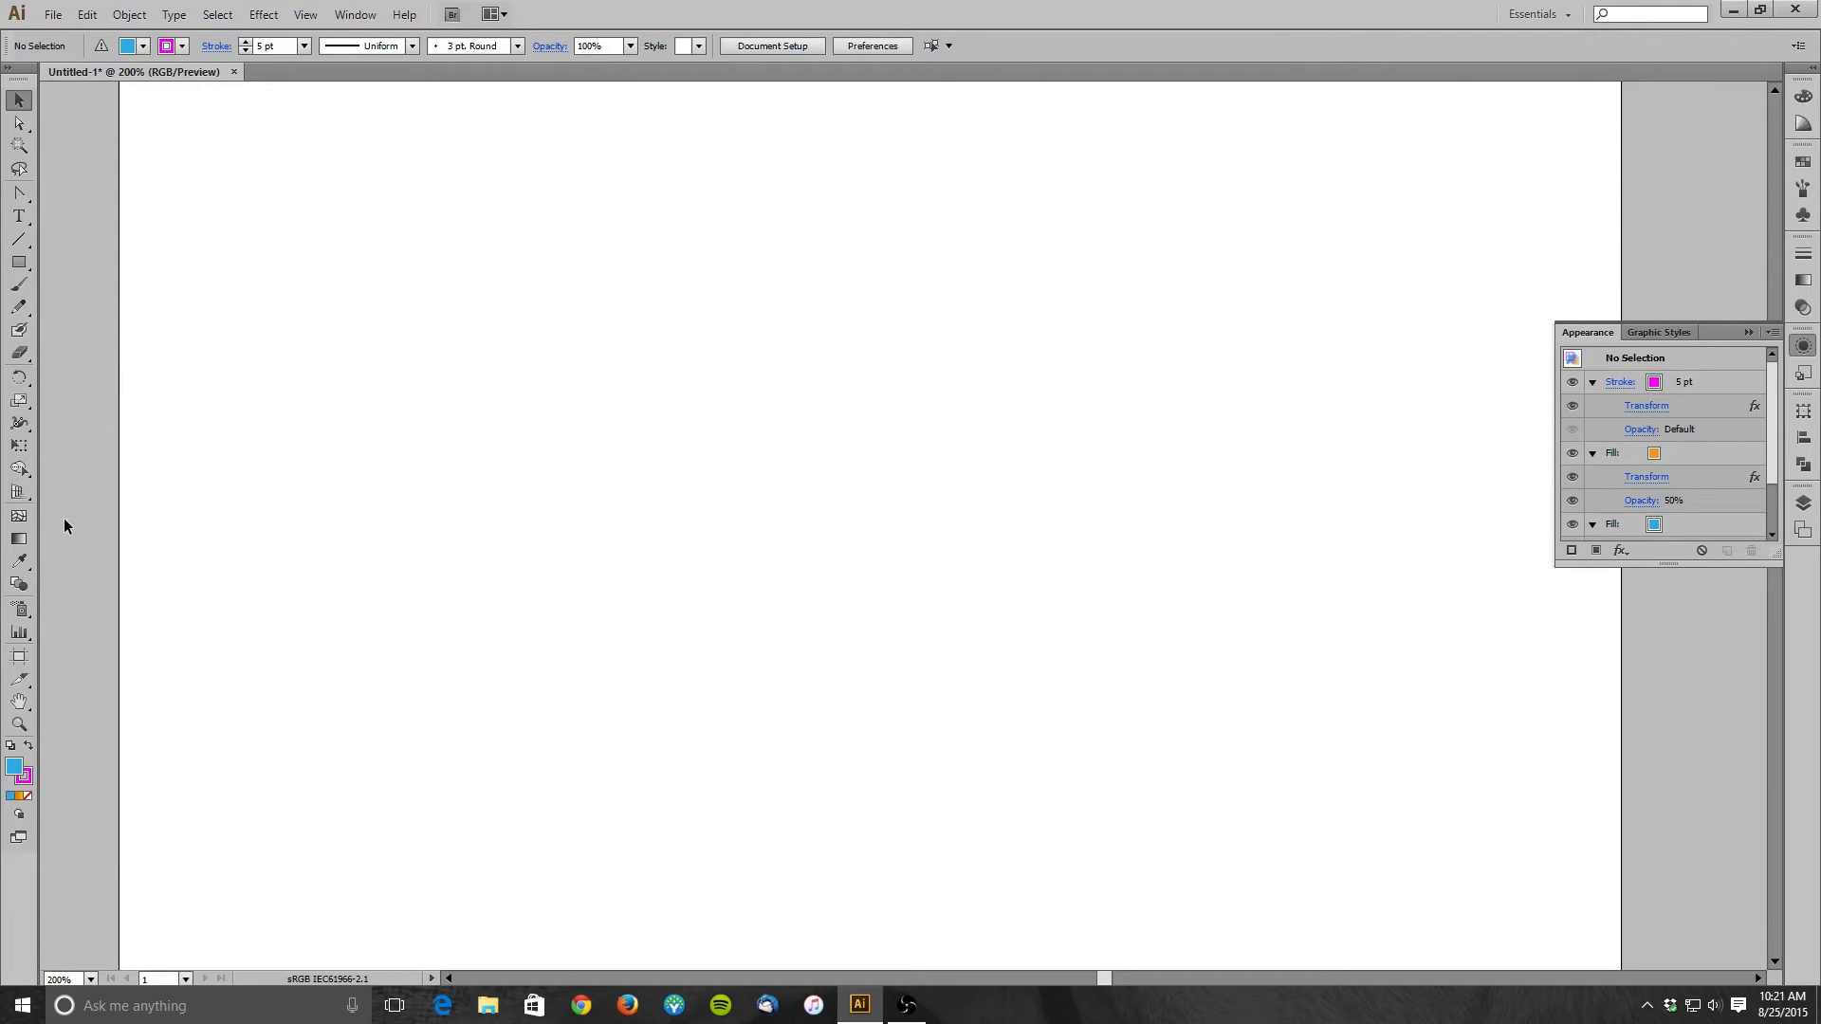
- Add the text "RETRO ALL THE WAY!" in Air Americana and scale it to about 9.85 in wide across the artboard's upper part
{"action": "left_click", "coordinate": [19, 216]}
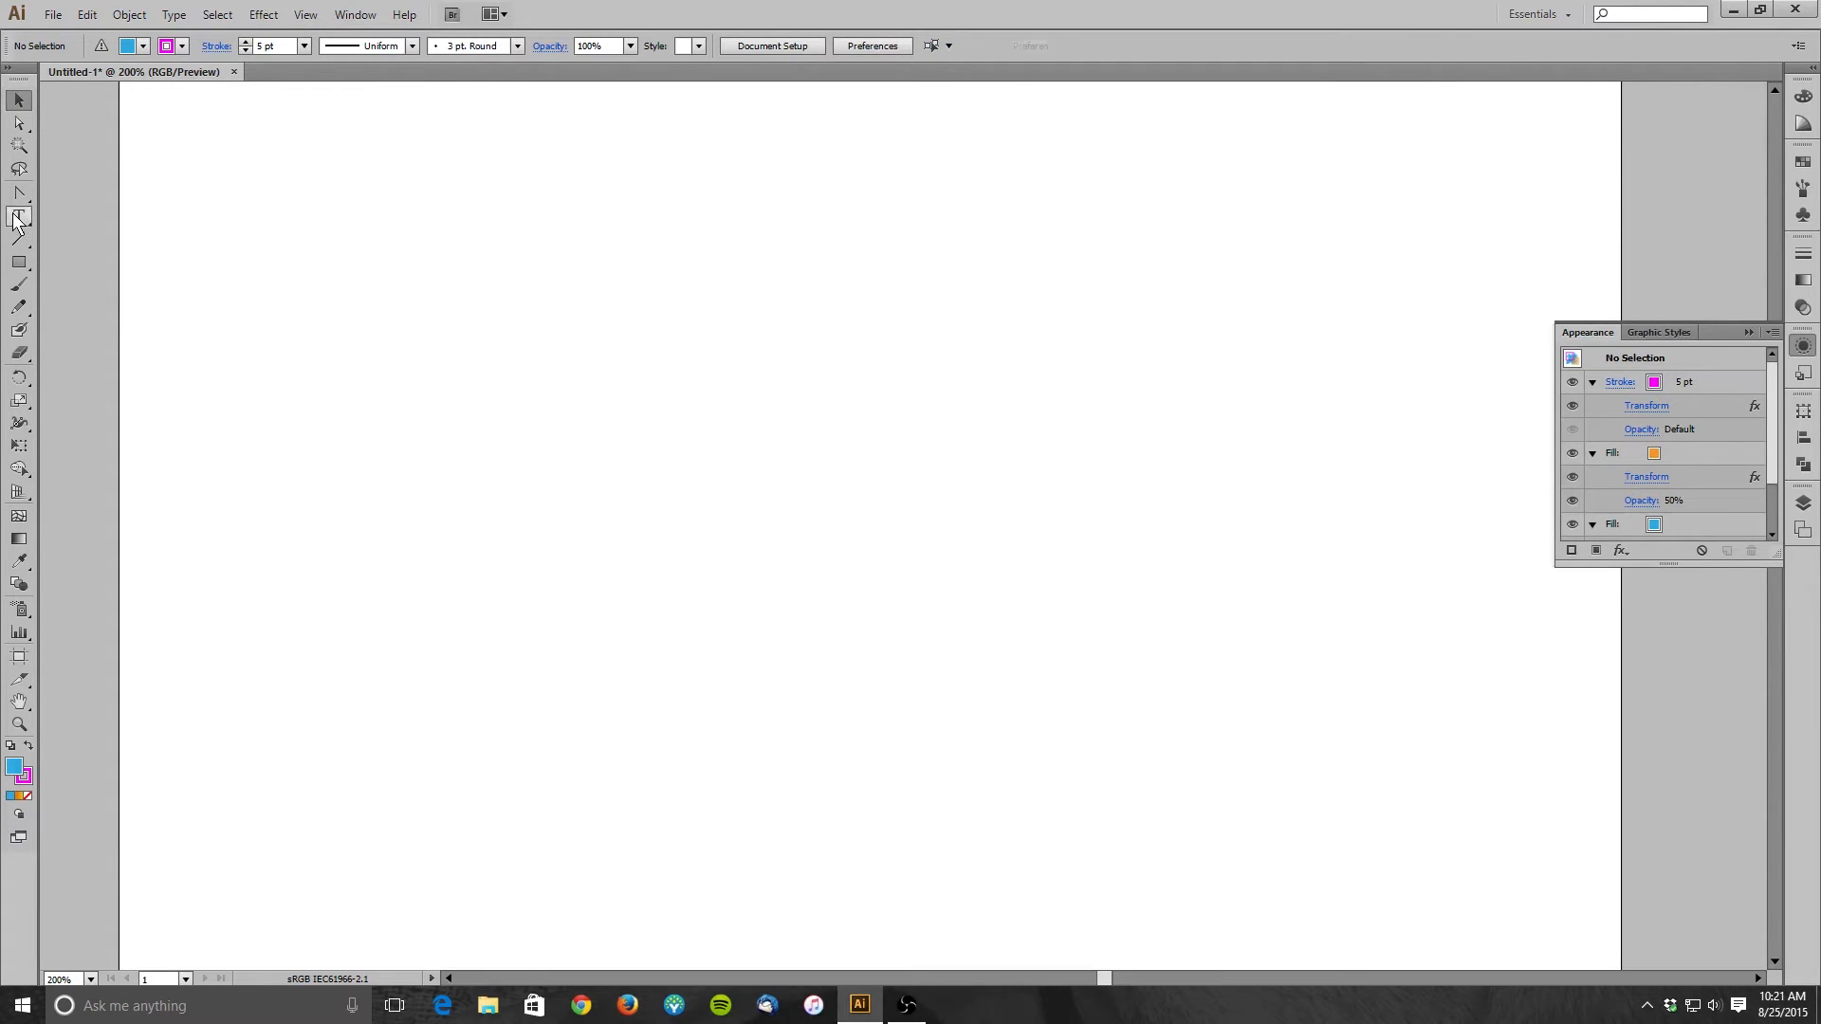
{"action": "left_click", "coordinate": [464, 380]}
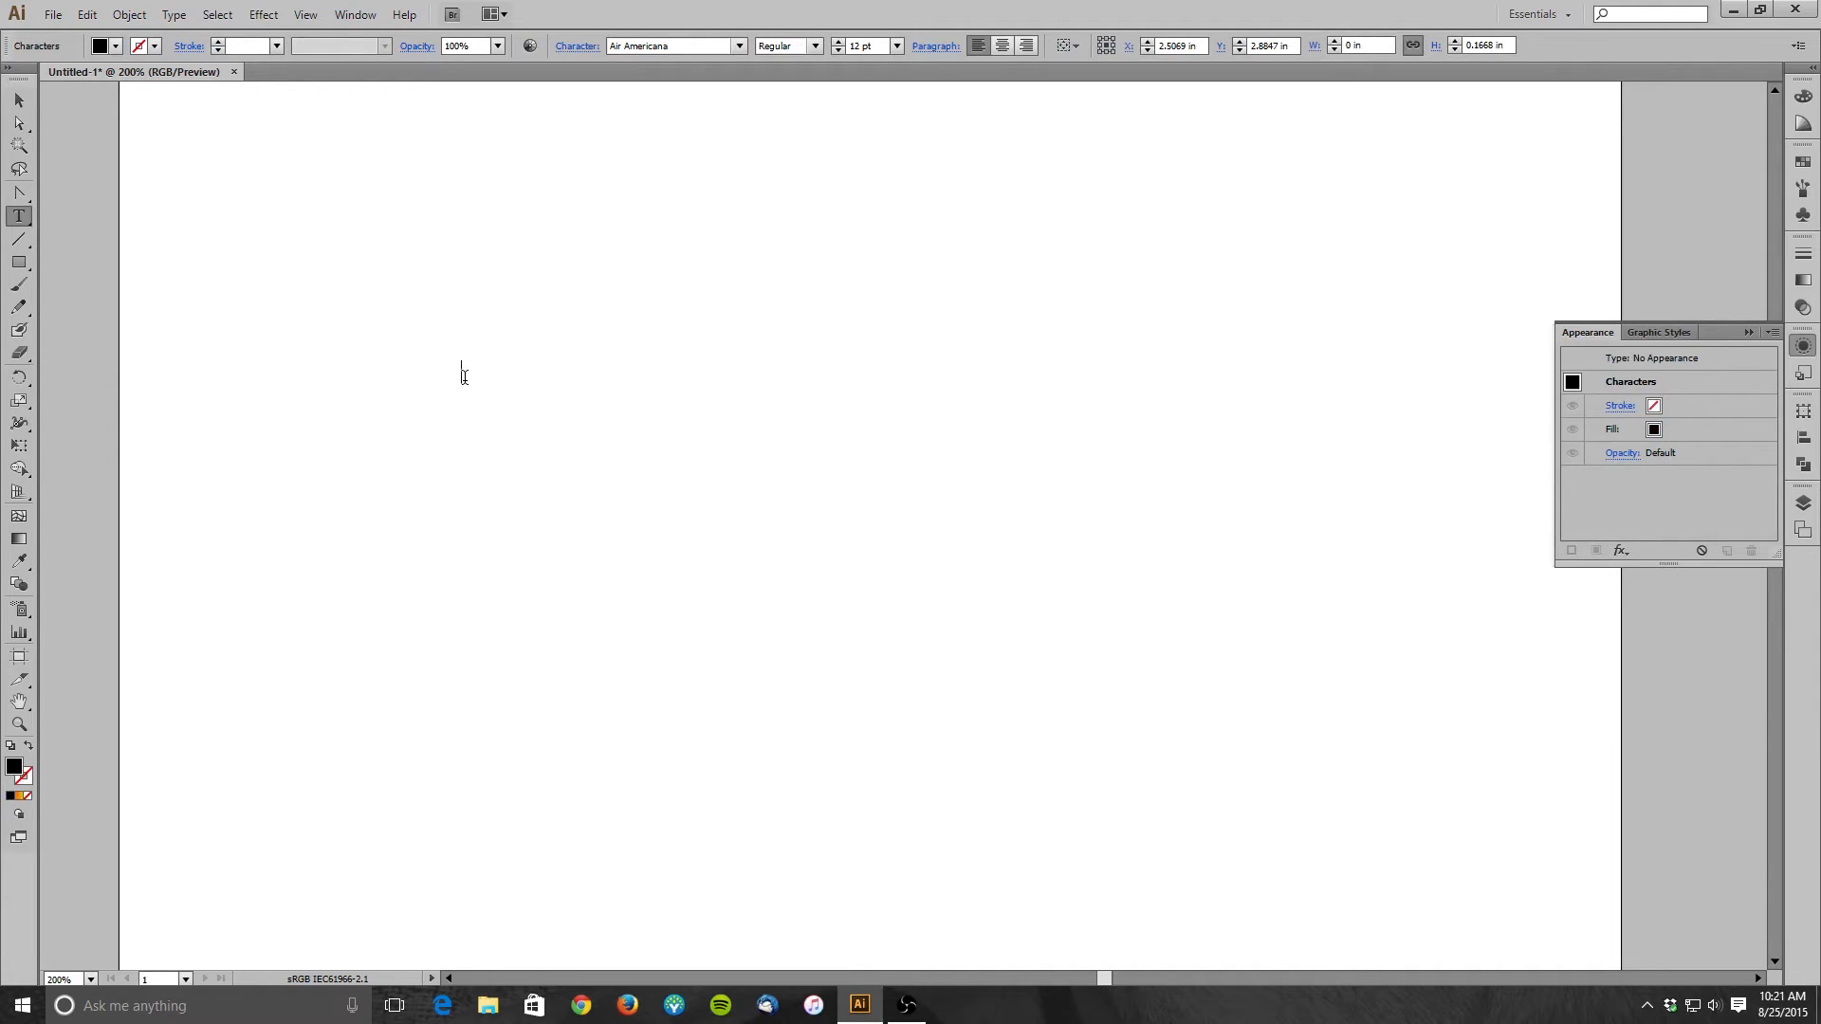
{"action": "type", "text": "RETRO ALL THE WAY!"}
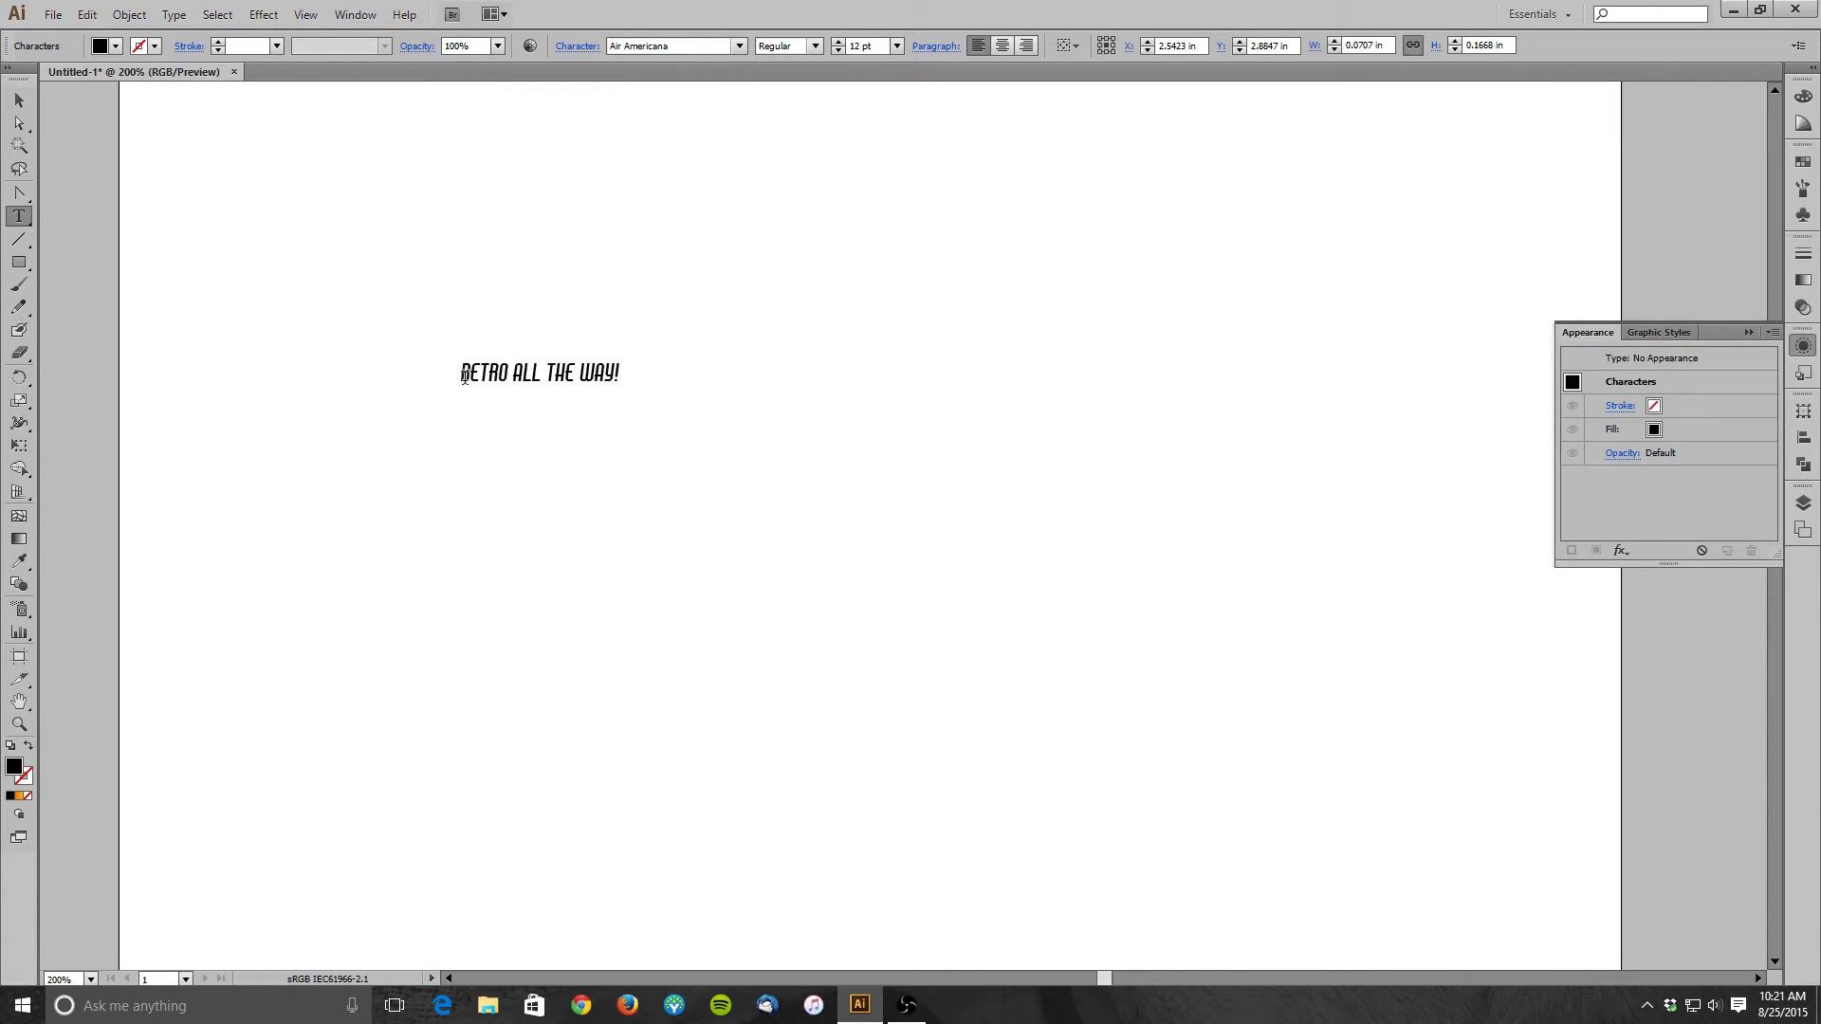
{"action": "left_click", "coordinate": [19, 100]}
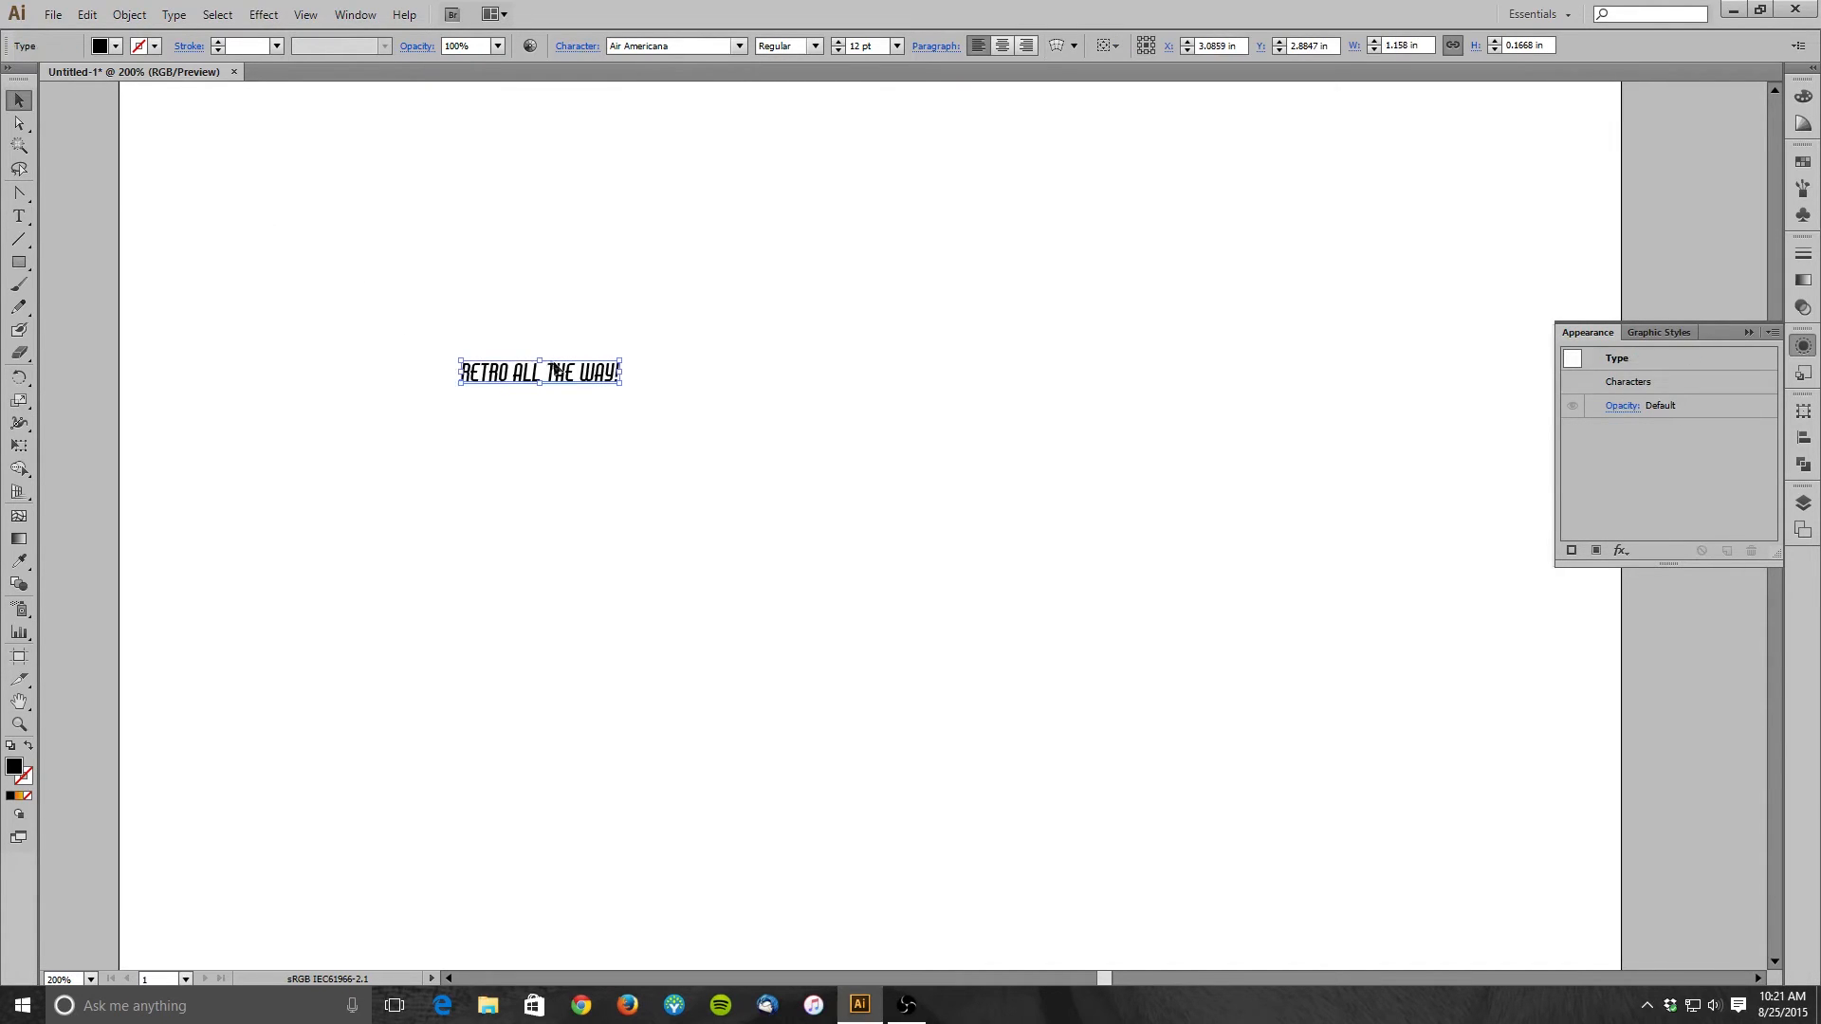
{"action": "mouse_move", "coordinate": [557, 371]}
{"action": "left_mouse_down"}
{"action": "mouse_move", "coordinate": [300, 159]}
{"action": "mouse_move", "coordinate": [1309, 663]}
{"action": "mouse_move", "coordinate": [1548, 601]}
{"action": "mouse_move", "coordinate": [1550, 576]}
{"action": "left_mouse_up"}
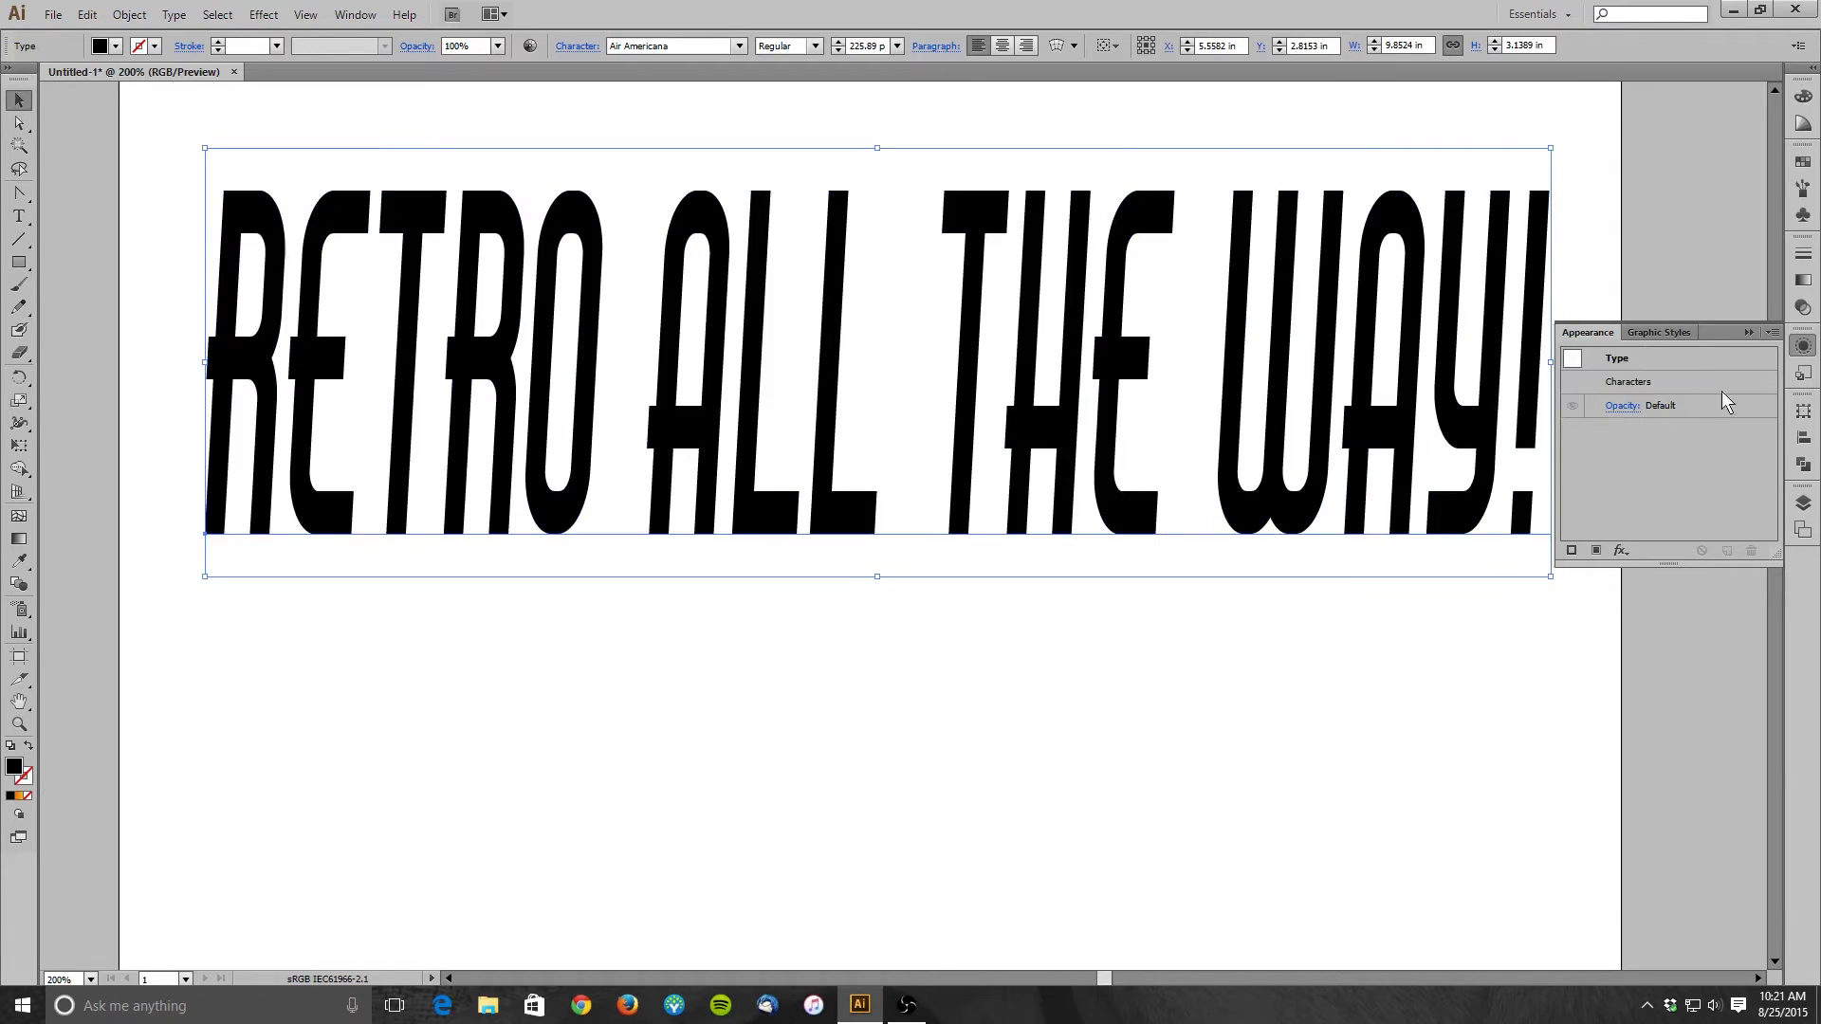
- Compare the text's character-level appearance attributes with those of its type object, and return to the type-object level
{"action": "left_click", "coordinate": [1671, 379]}
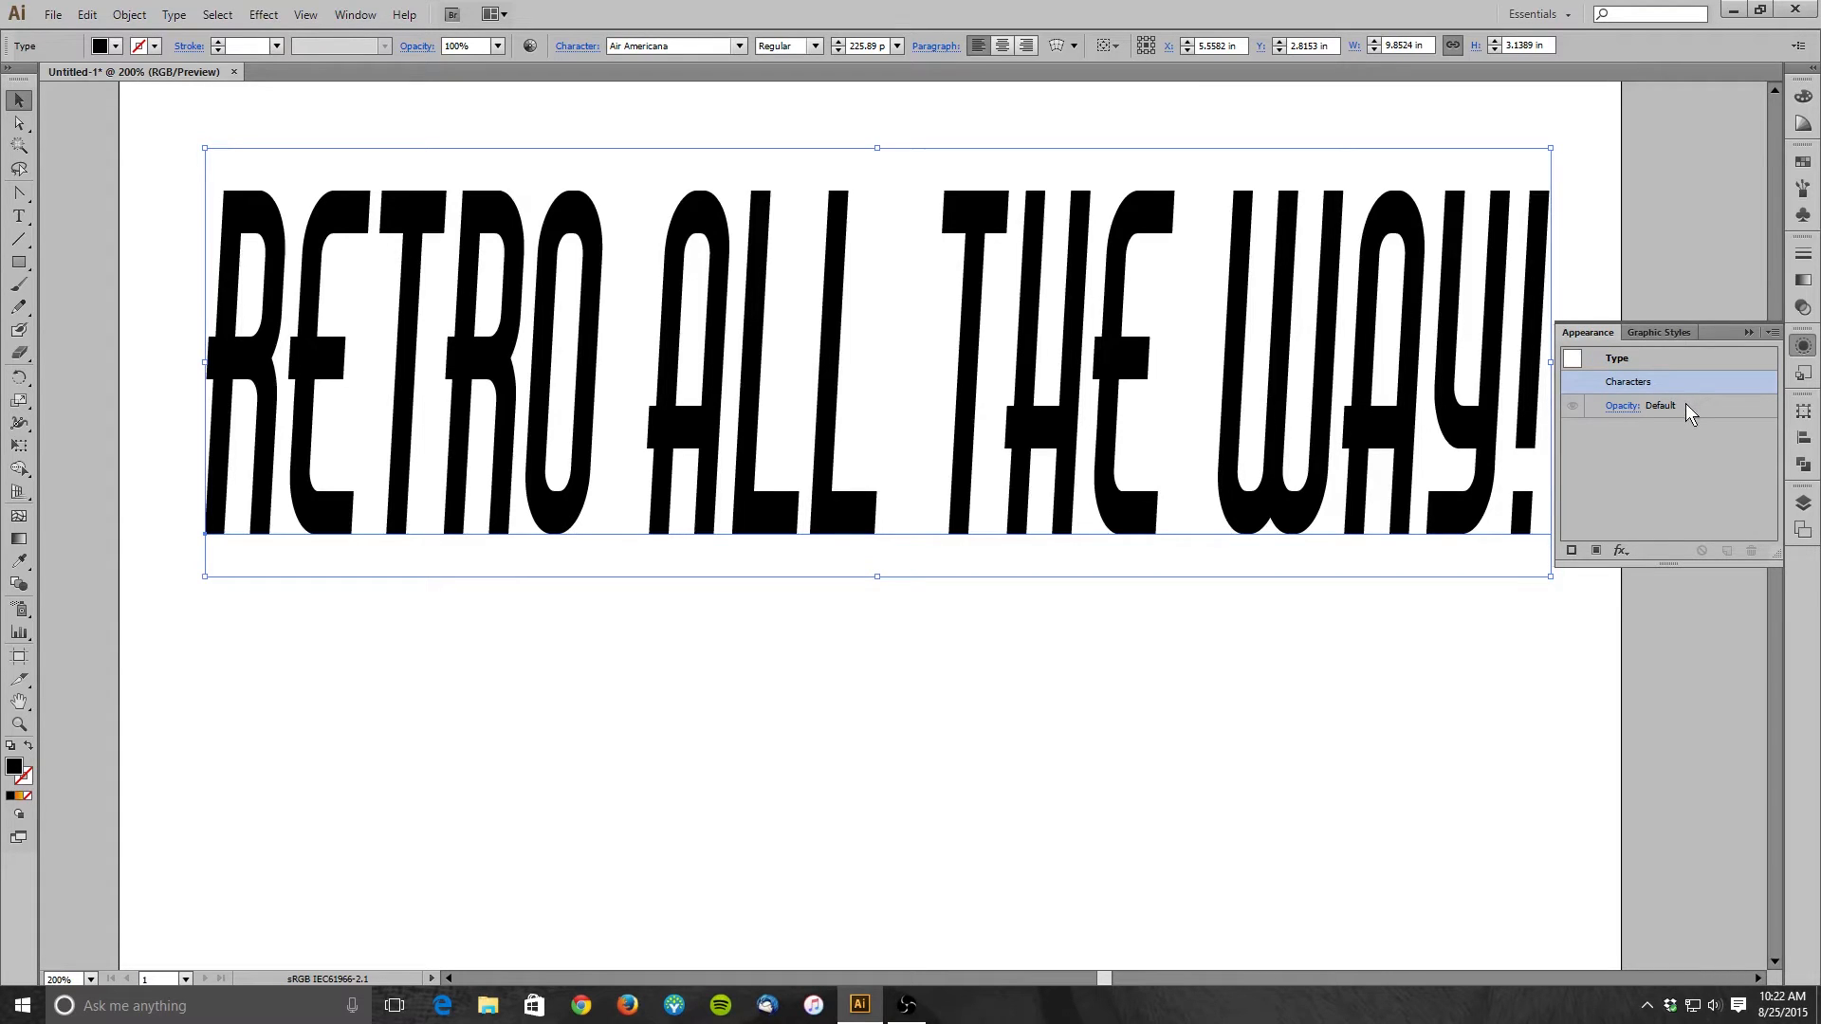
{"action": "double_click", "coordinate": [1616, 384]}
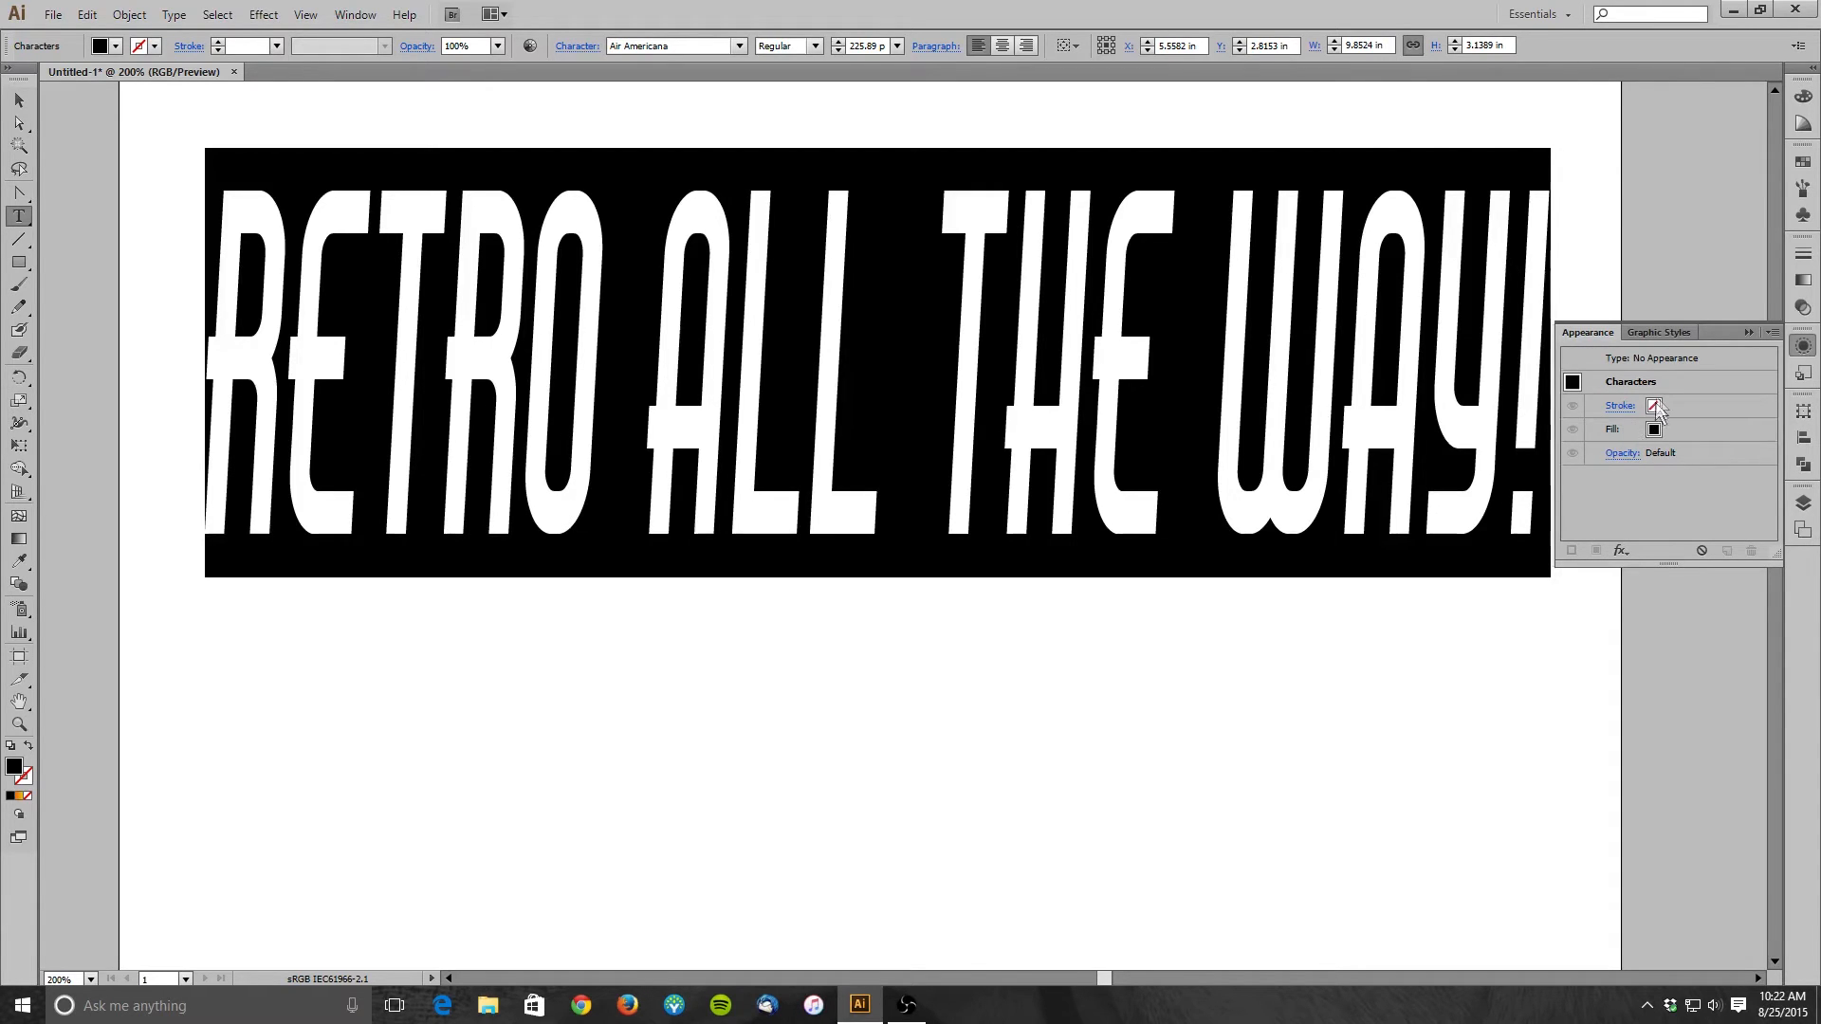
{"action": "left_click", "coordinate": [1659, 360]}
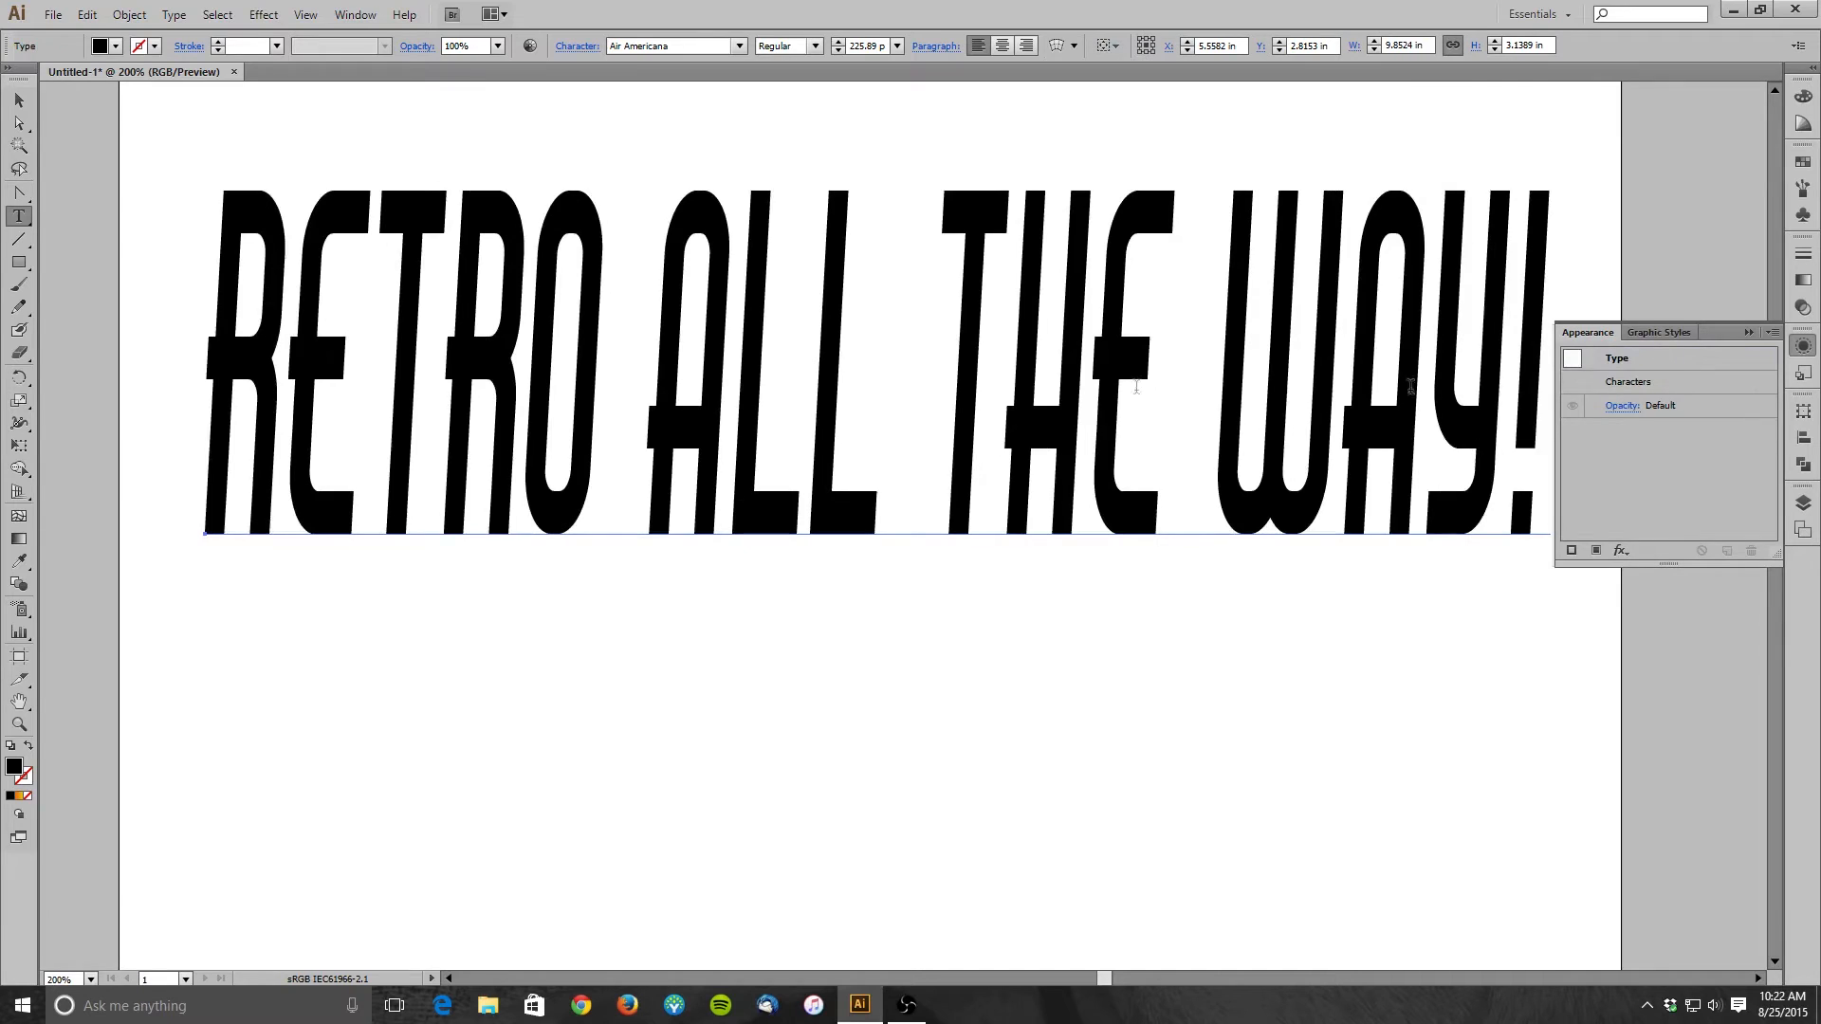
{"action": "left_click", "coordinate": [19, 100]}
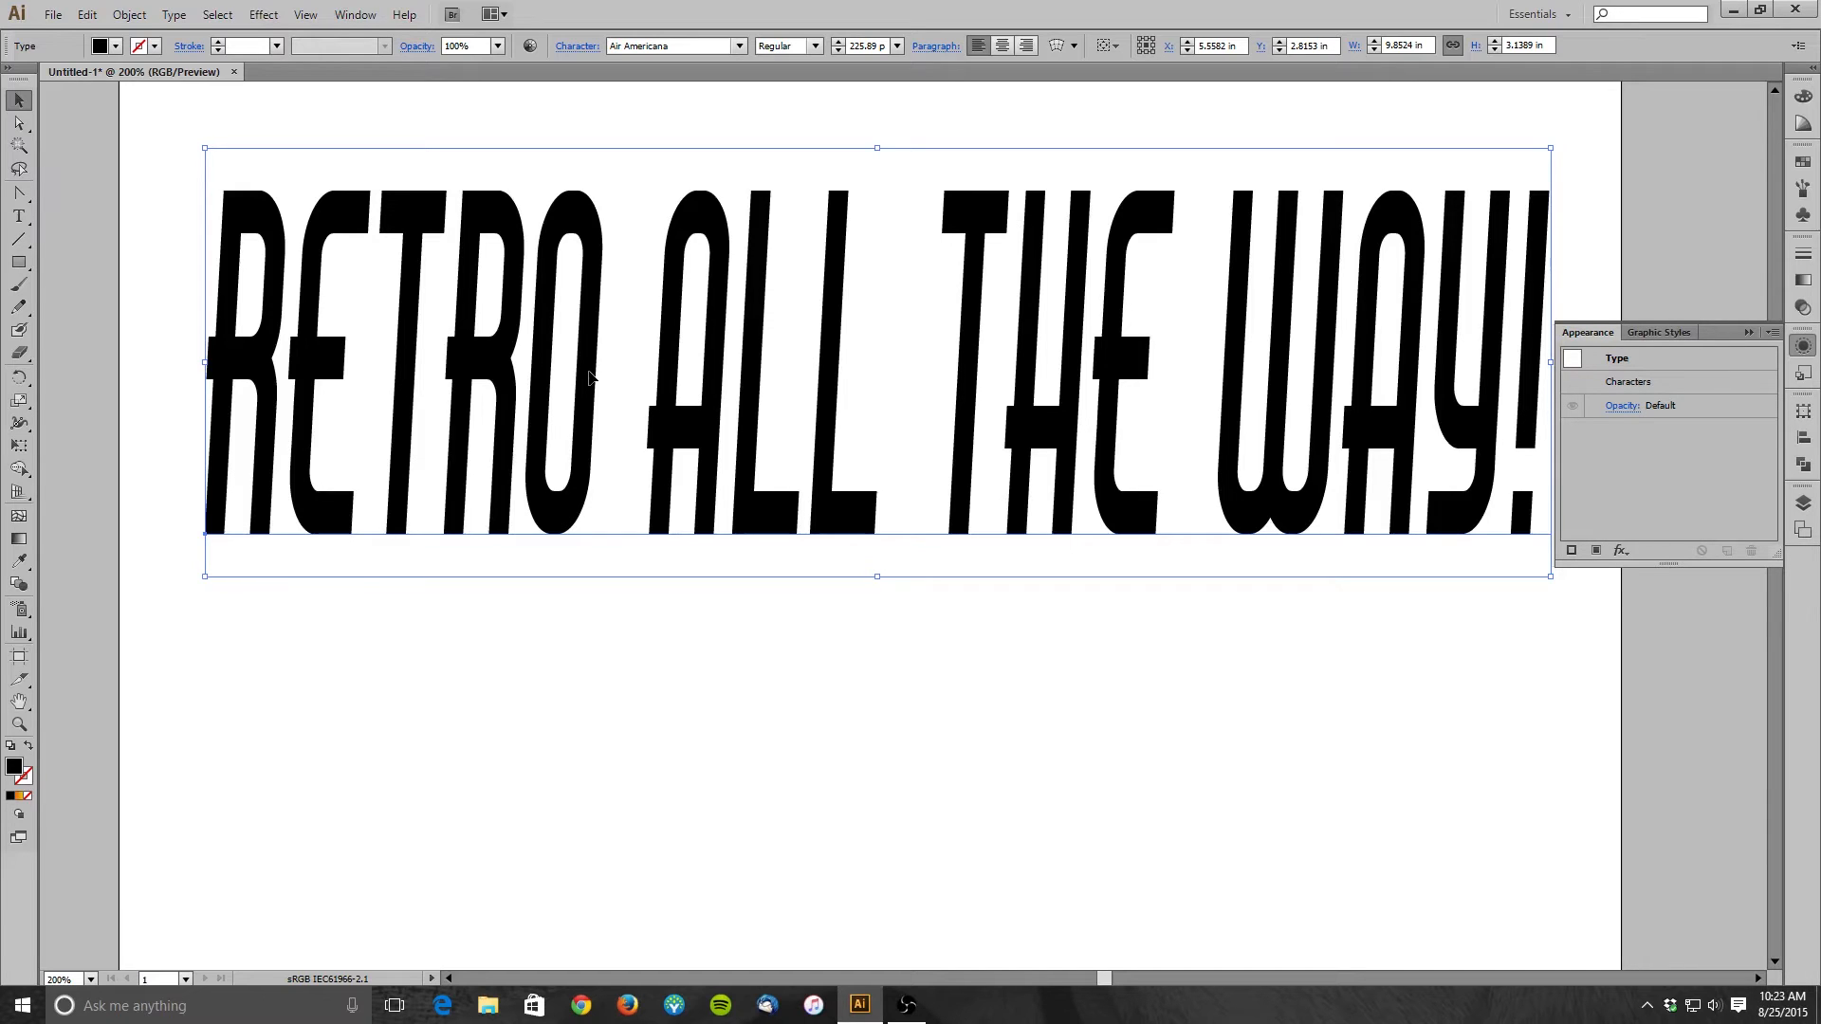
{"action": "left_click", "coordinate": [1643, 358]}
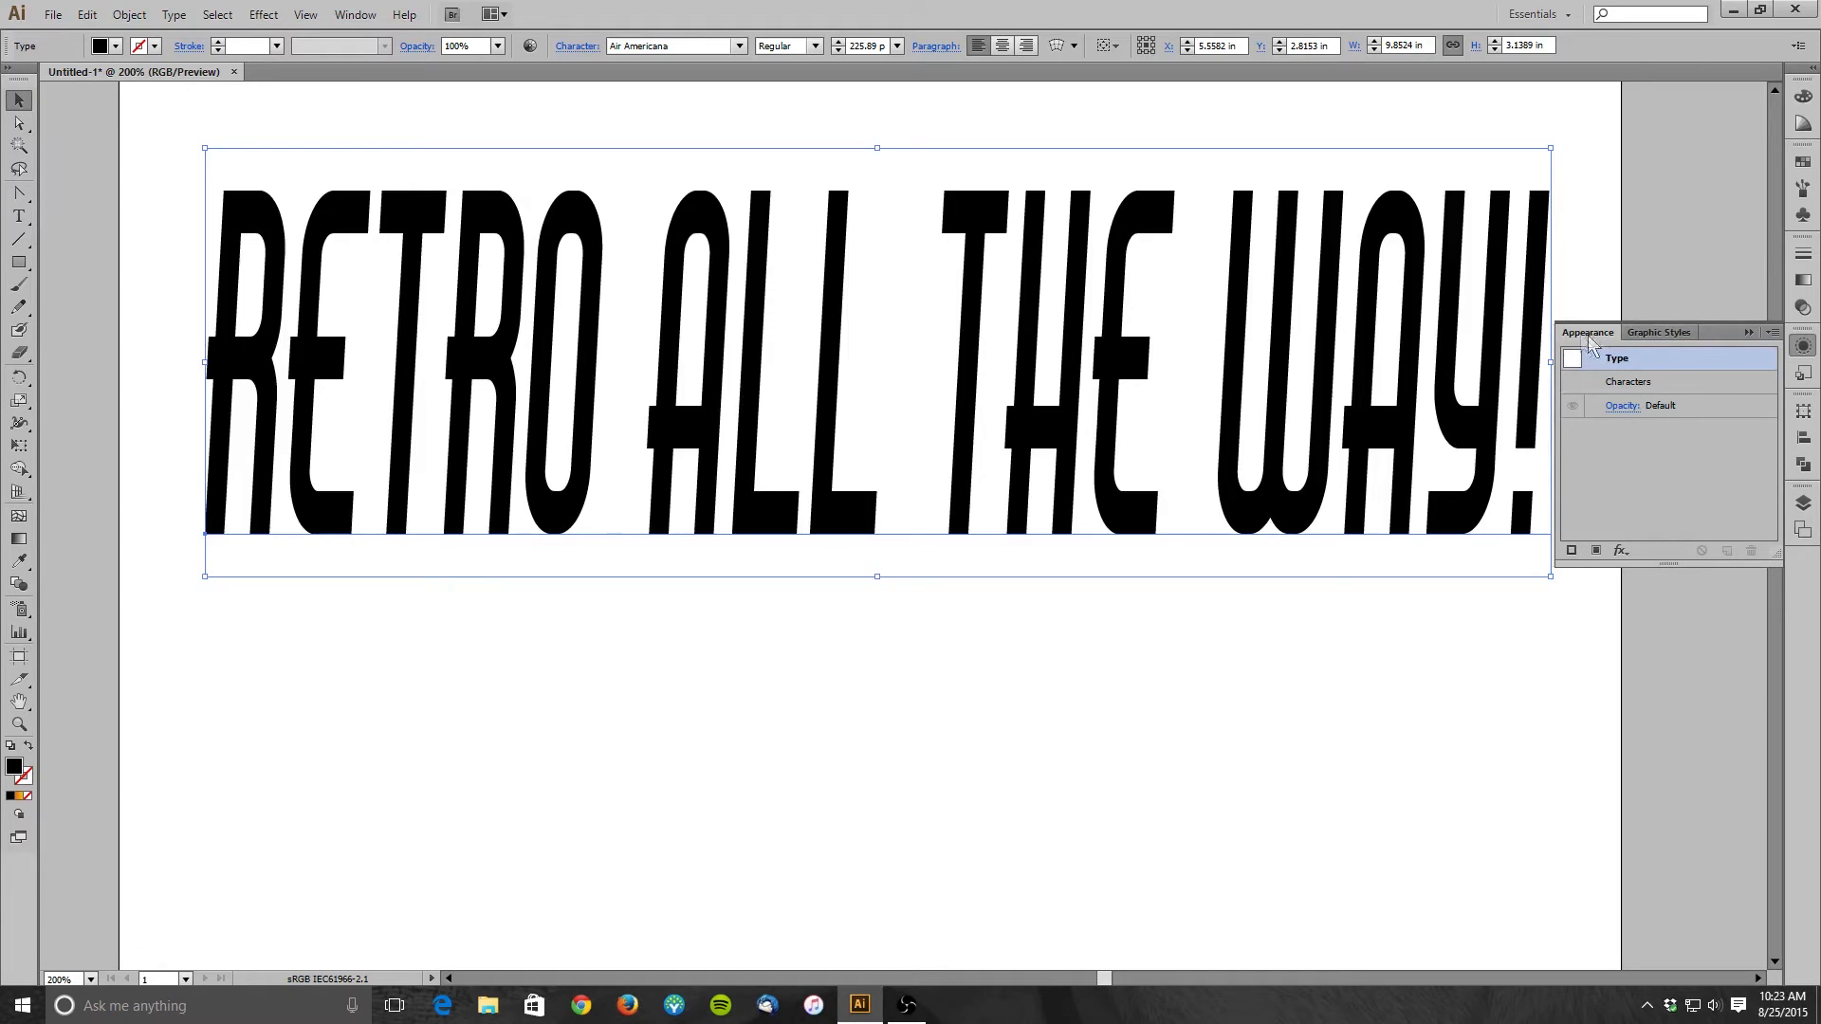
{"action": "double_click", "coordinate": [1631, 379]}
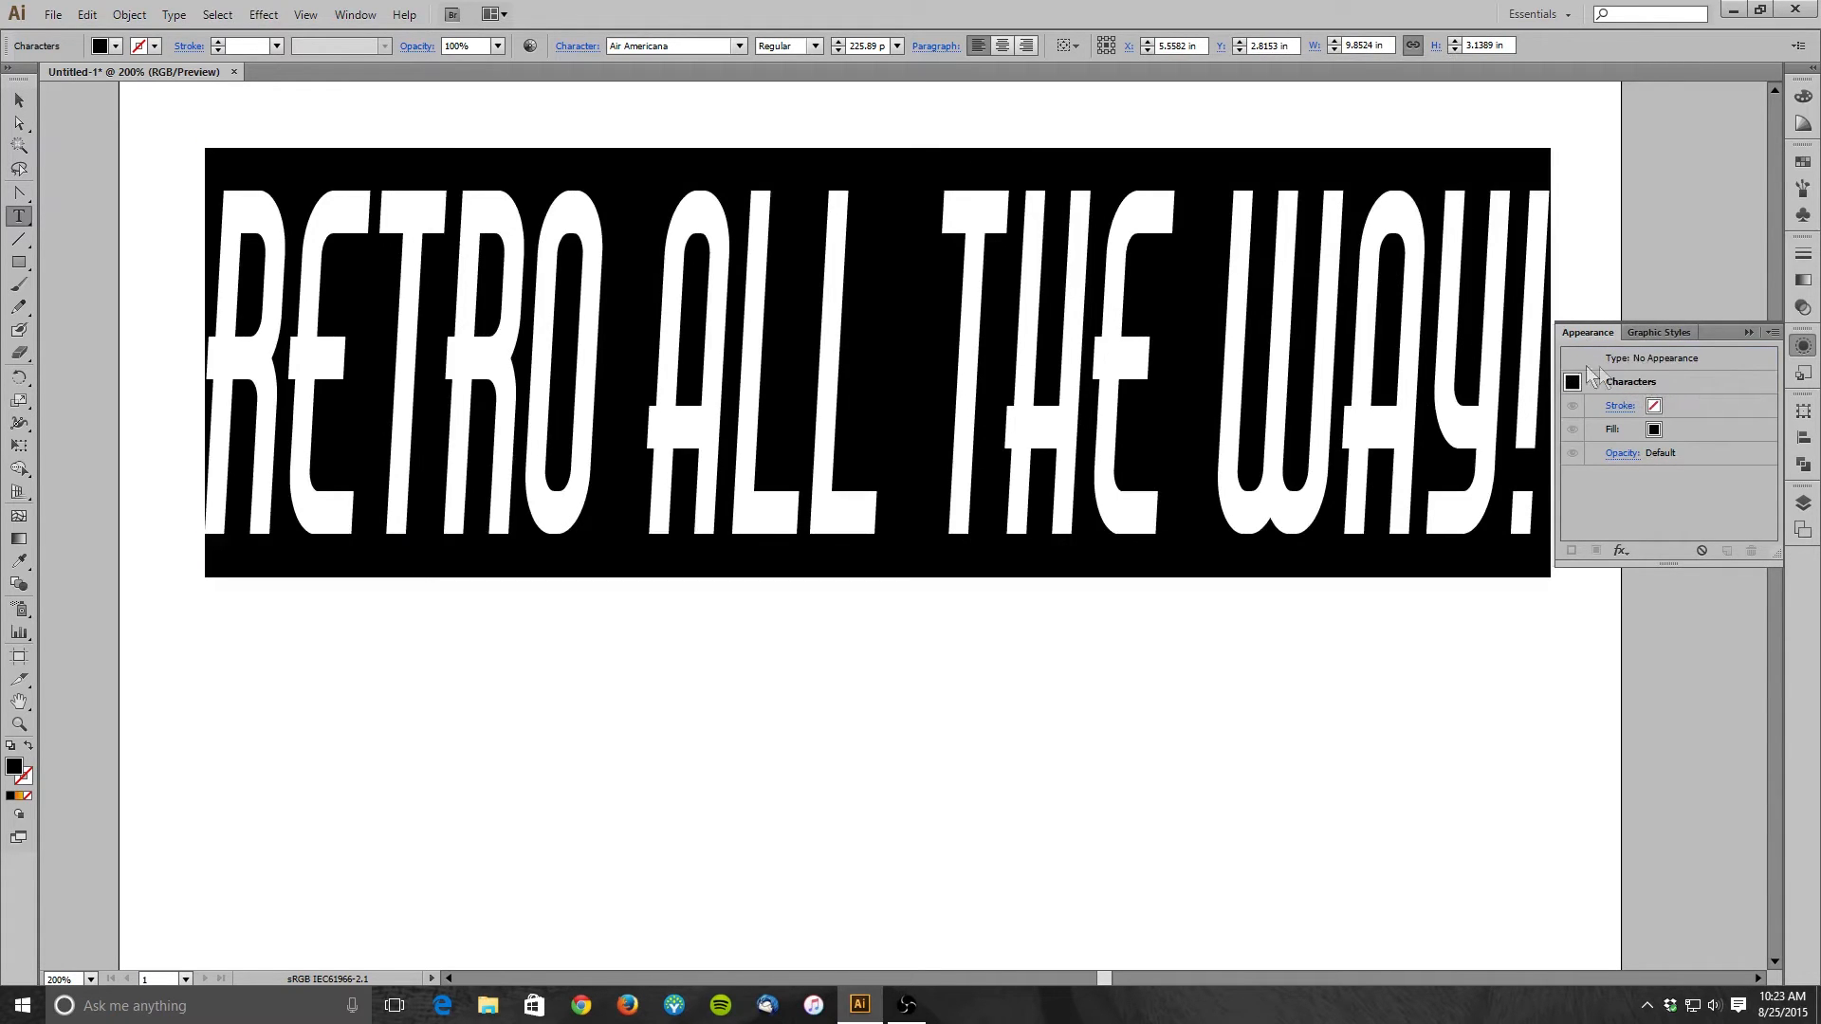
{"action": "left_click", "coordinate": [1641, 360]}
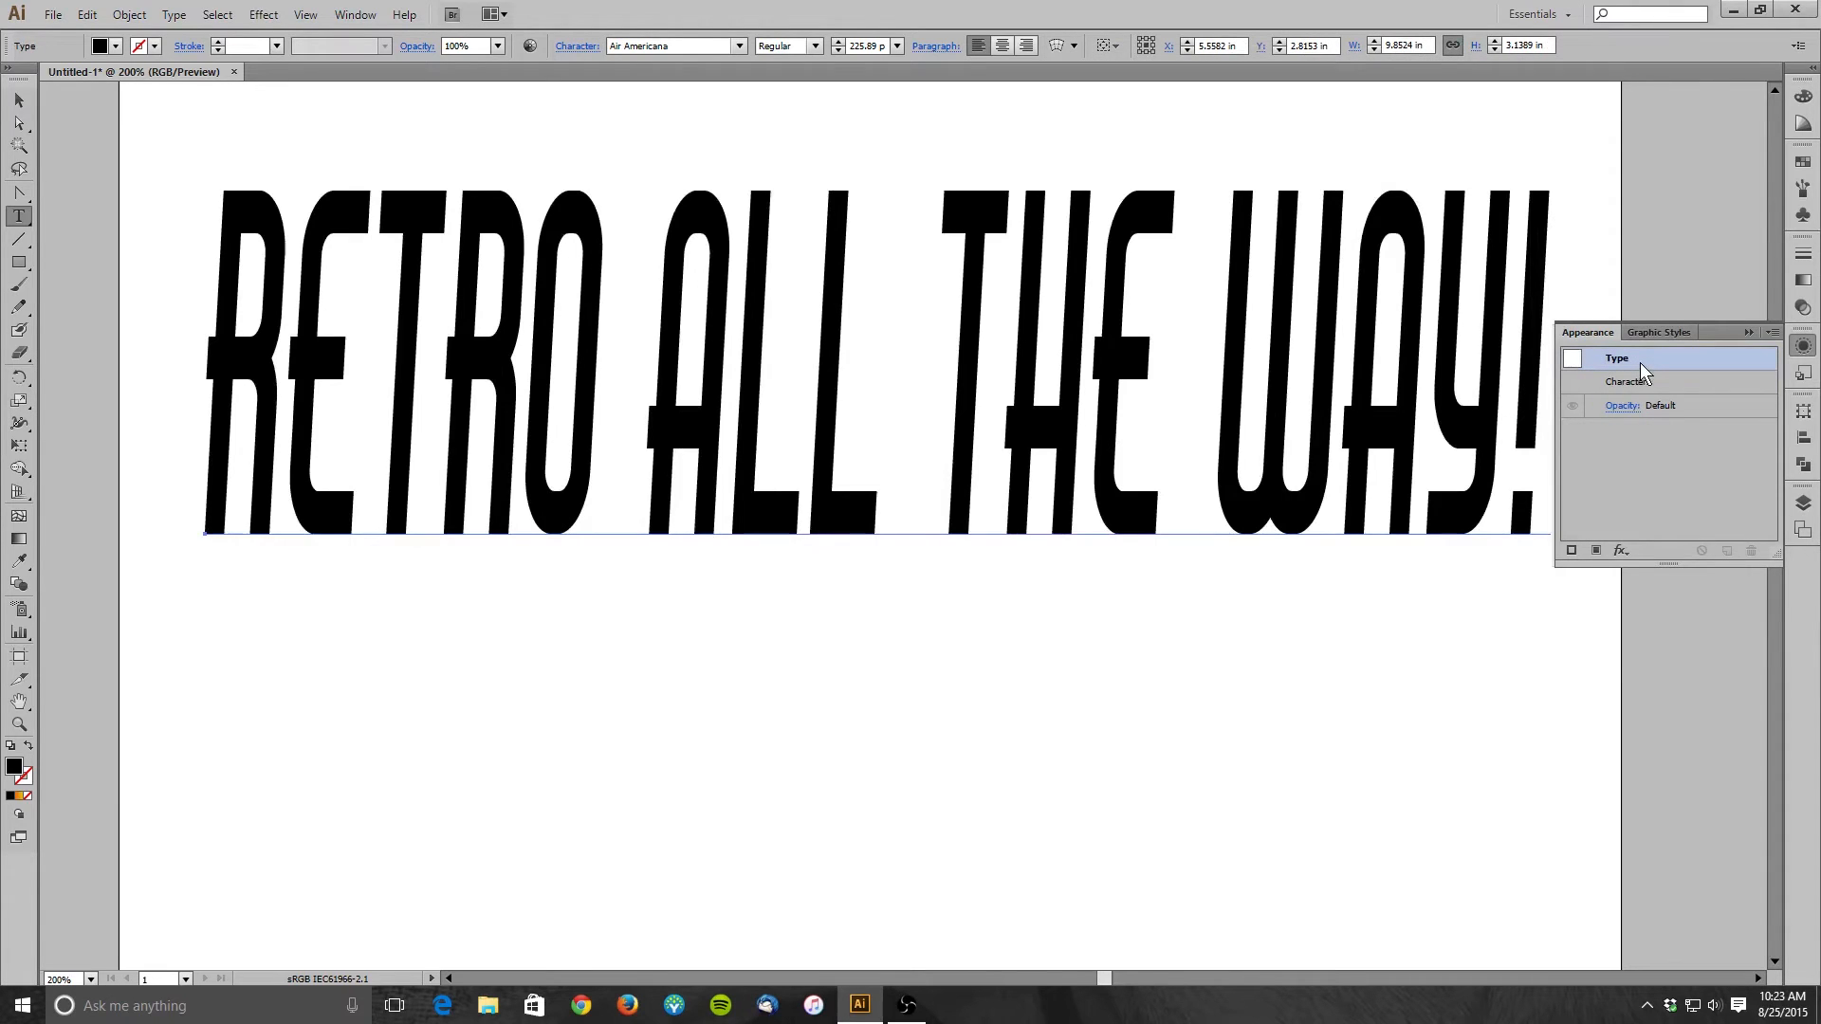
{"action": "left_click", "coordinate": [21, 101]}
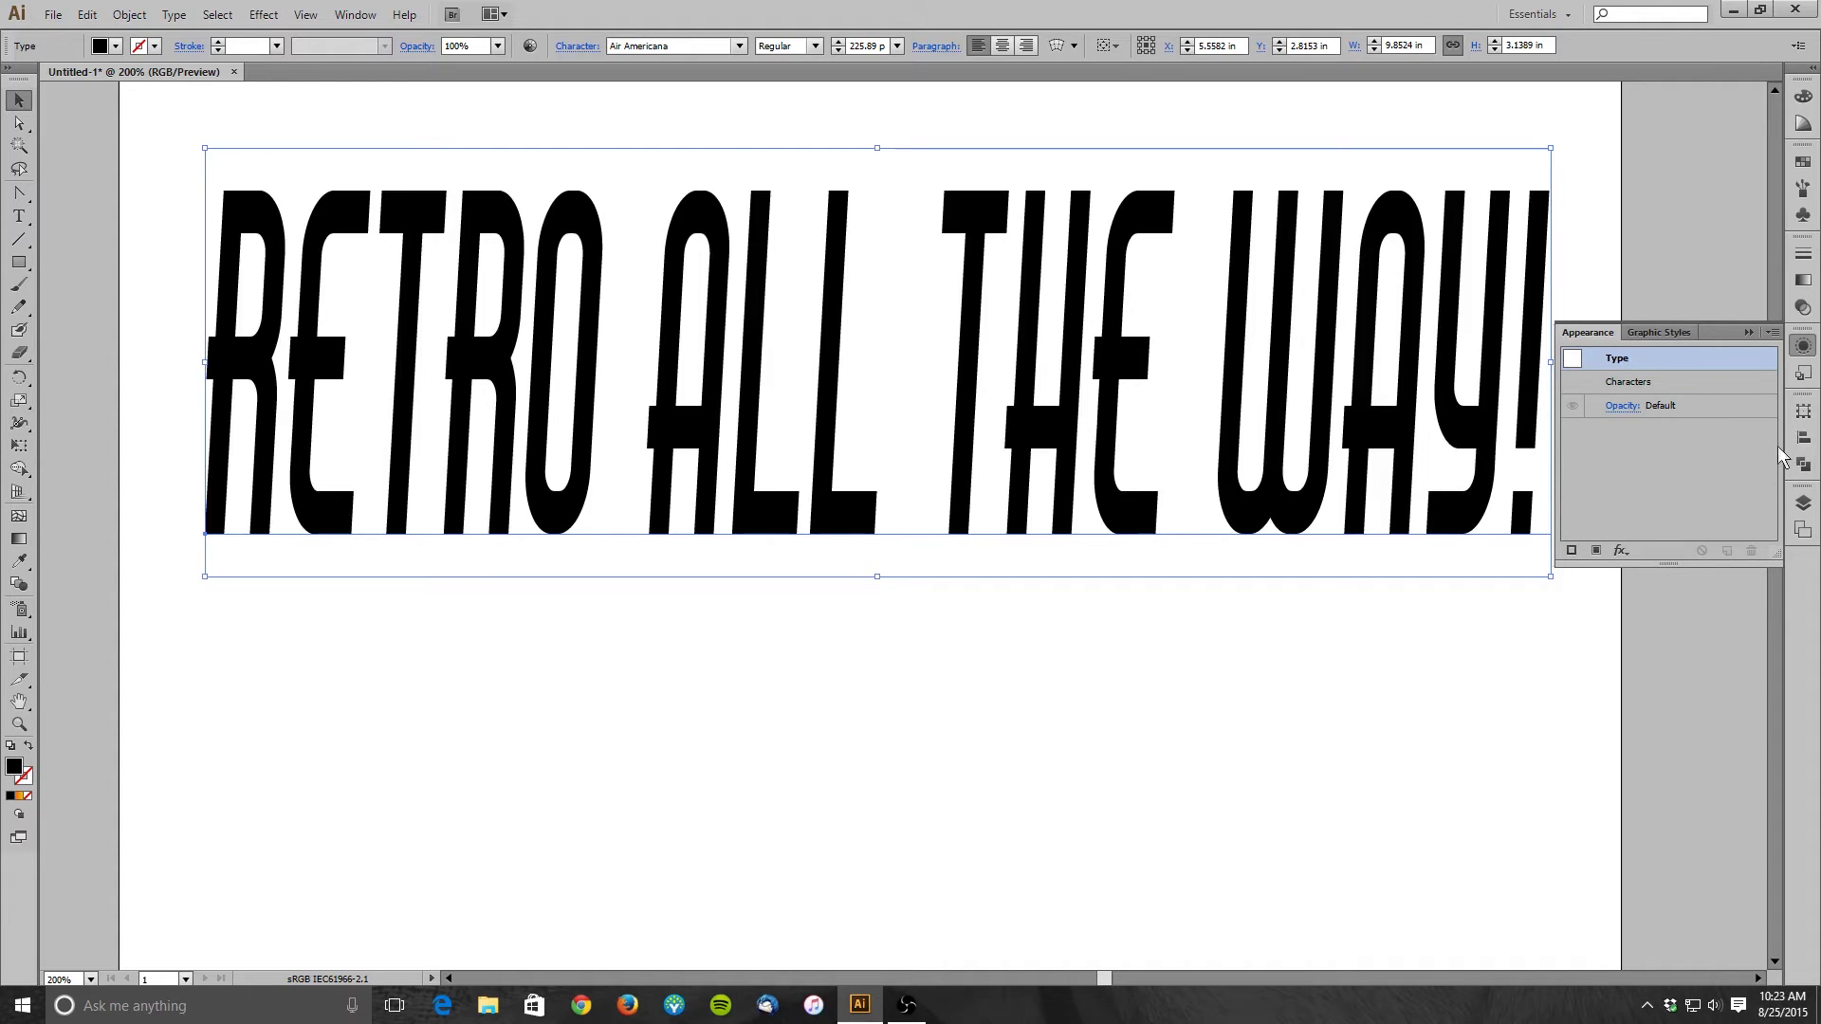
- Add a new fill to the type object and color it light blue
{"action": "left_click", "coordinate": [1596, 548]}
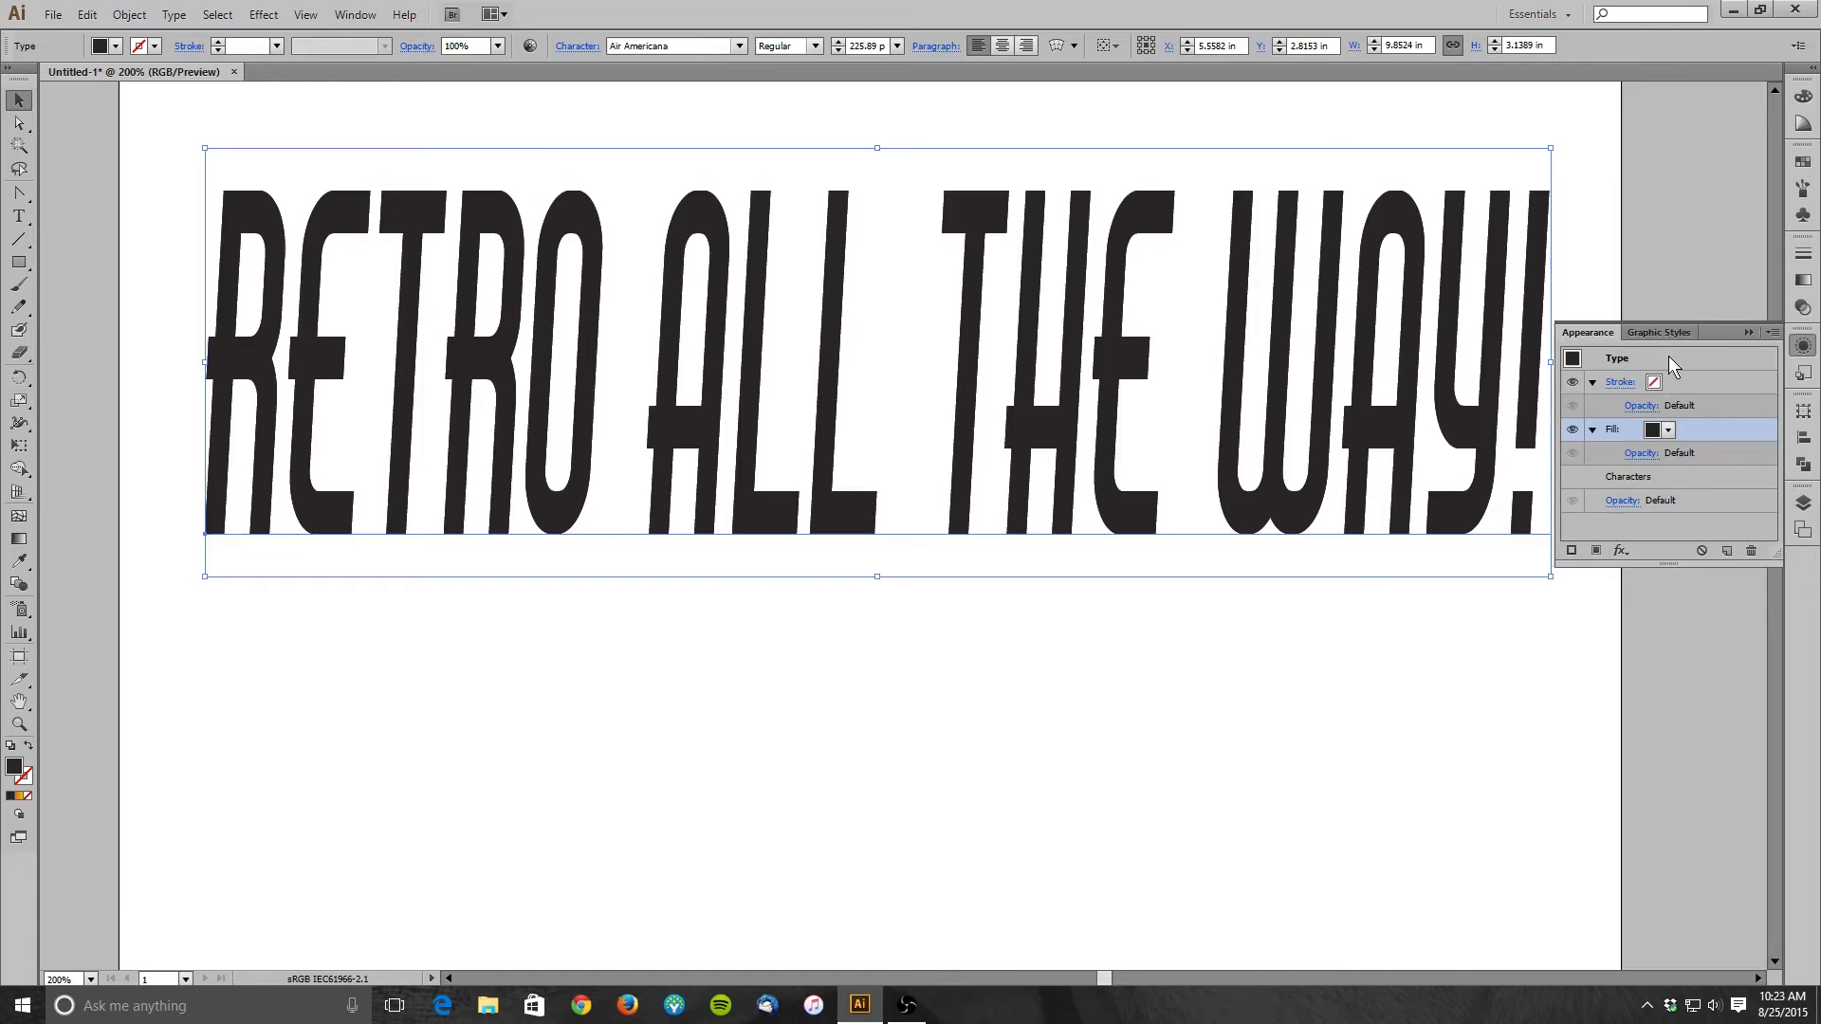
{"action": "left_click", "coordinate": [1670, 430]}
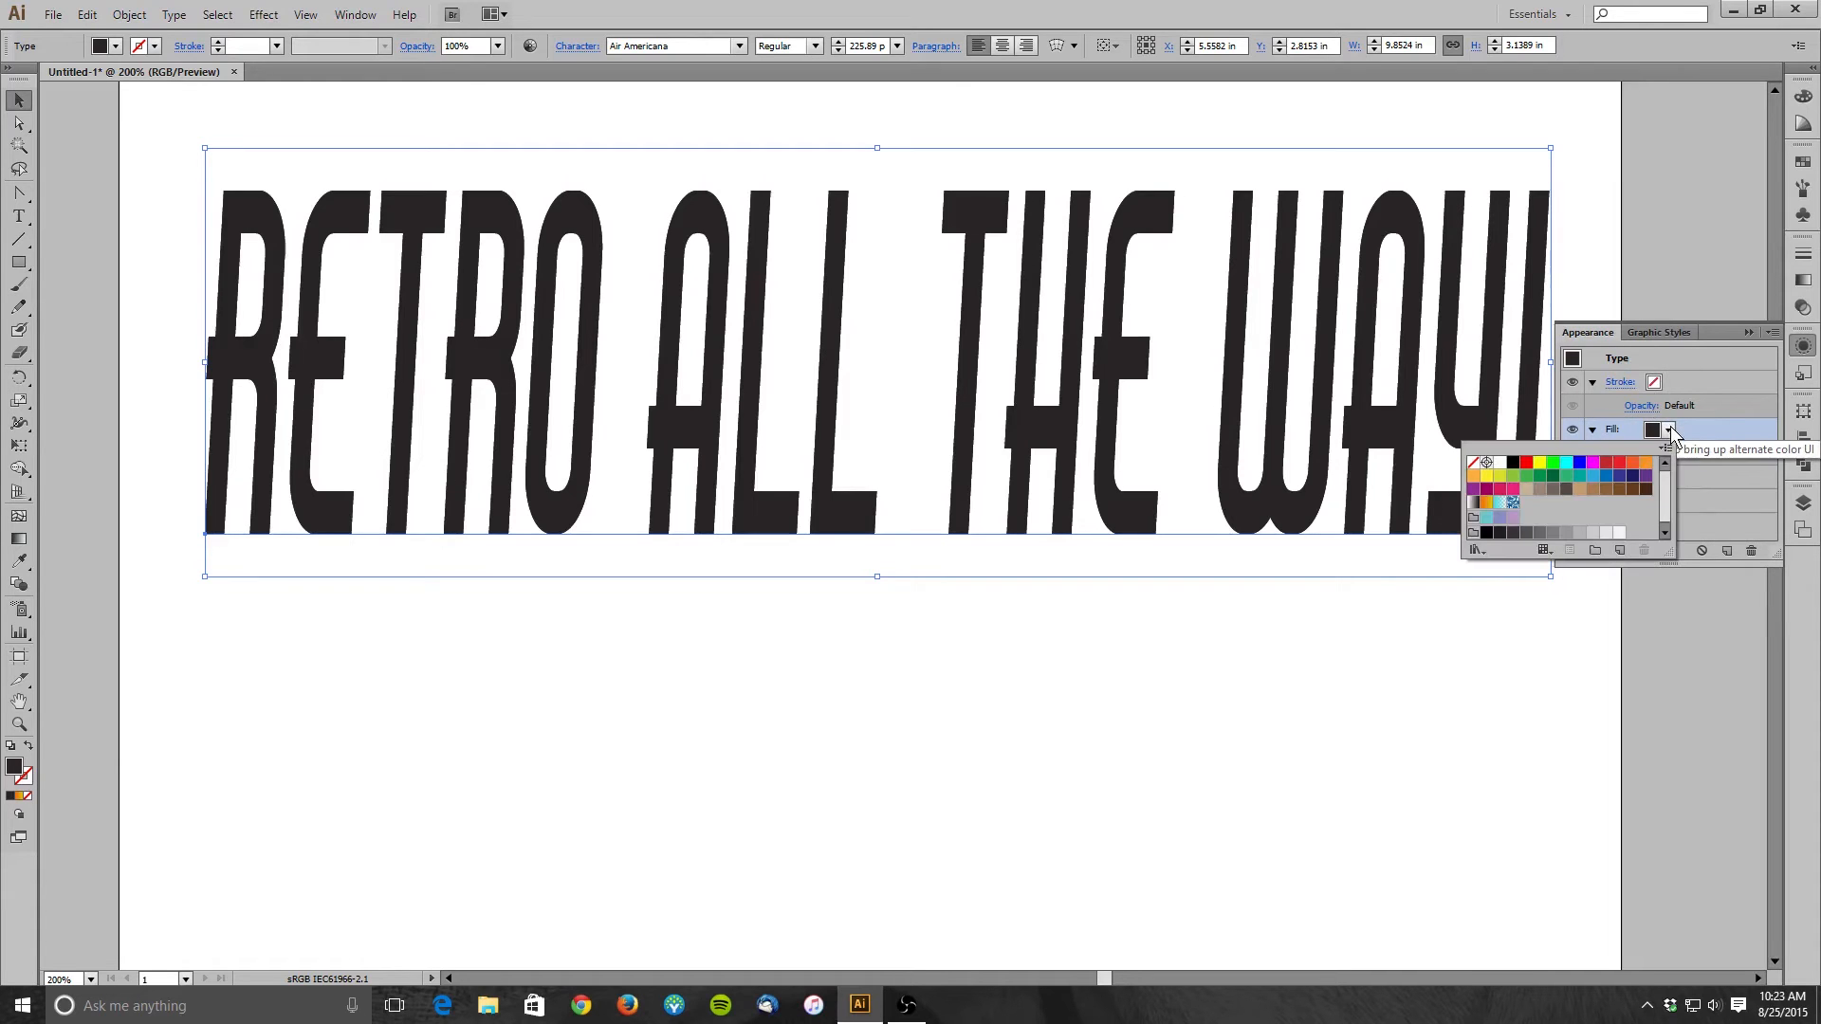
{"action": "left_click", "coordinate": [1580, 463]}
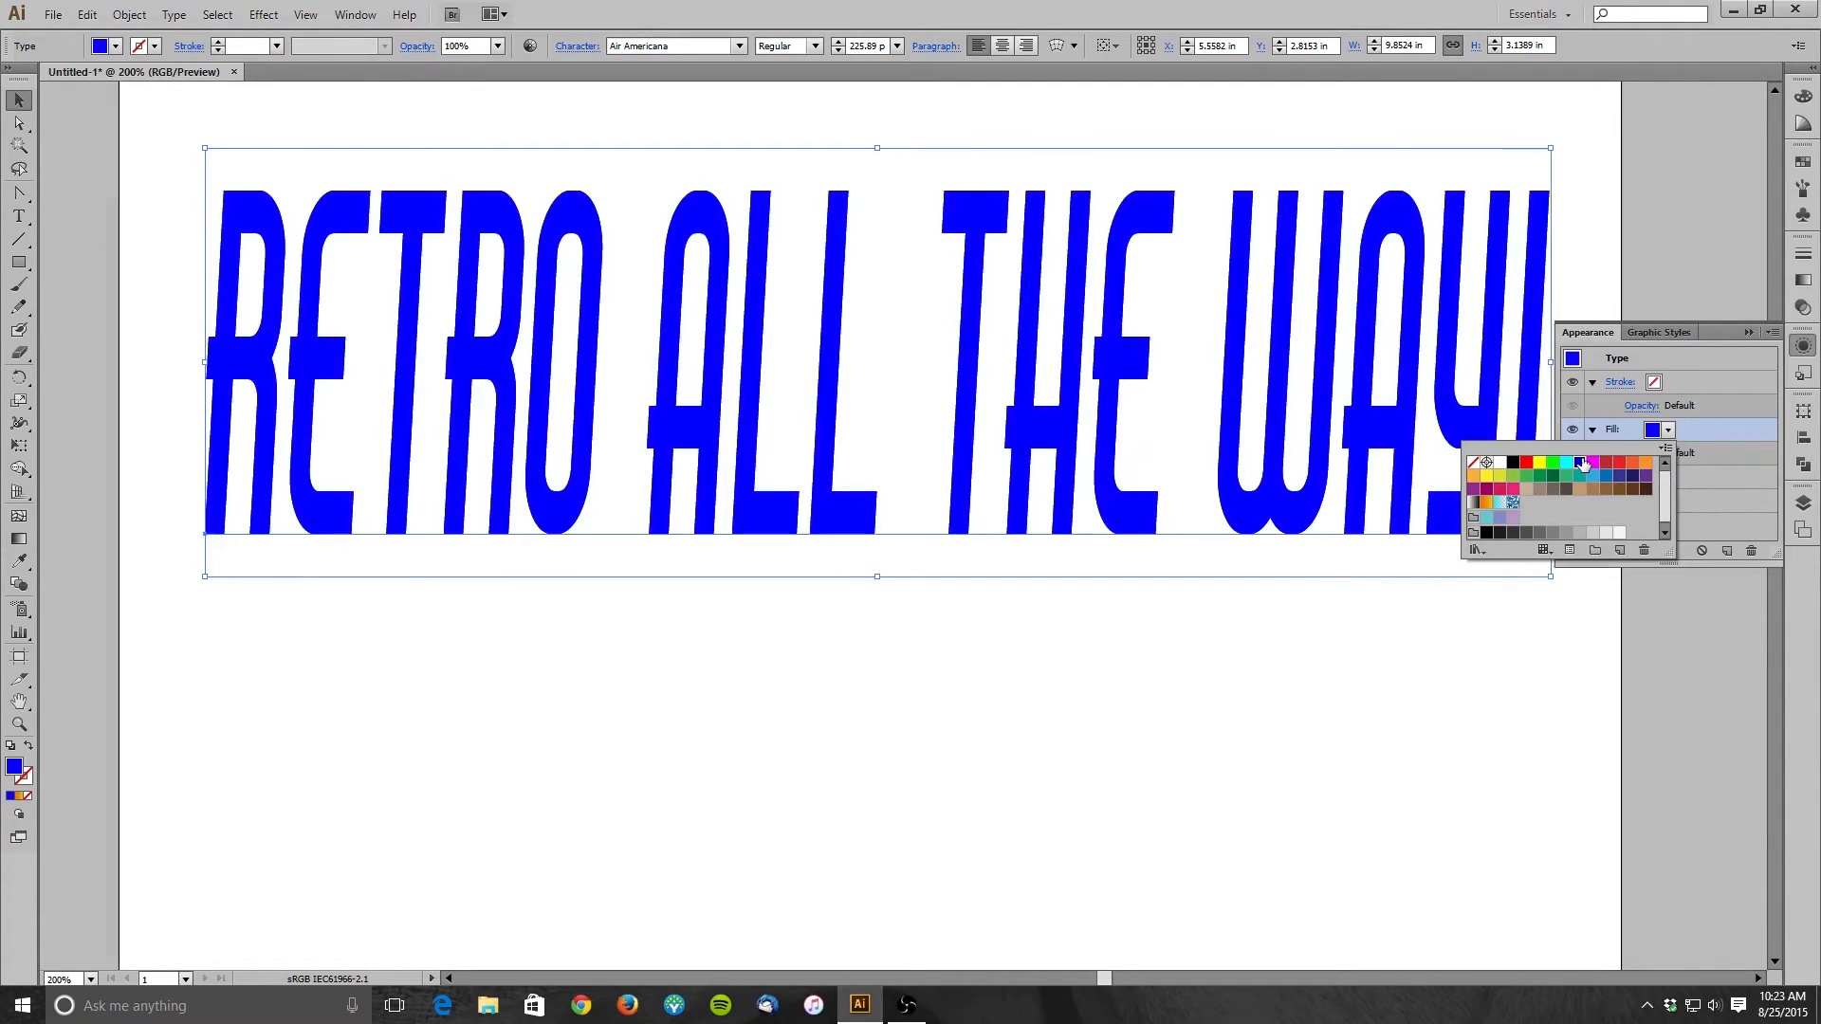
{"action": "left_click", "coordinate": [1567, 463]}
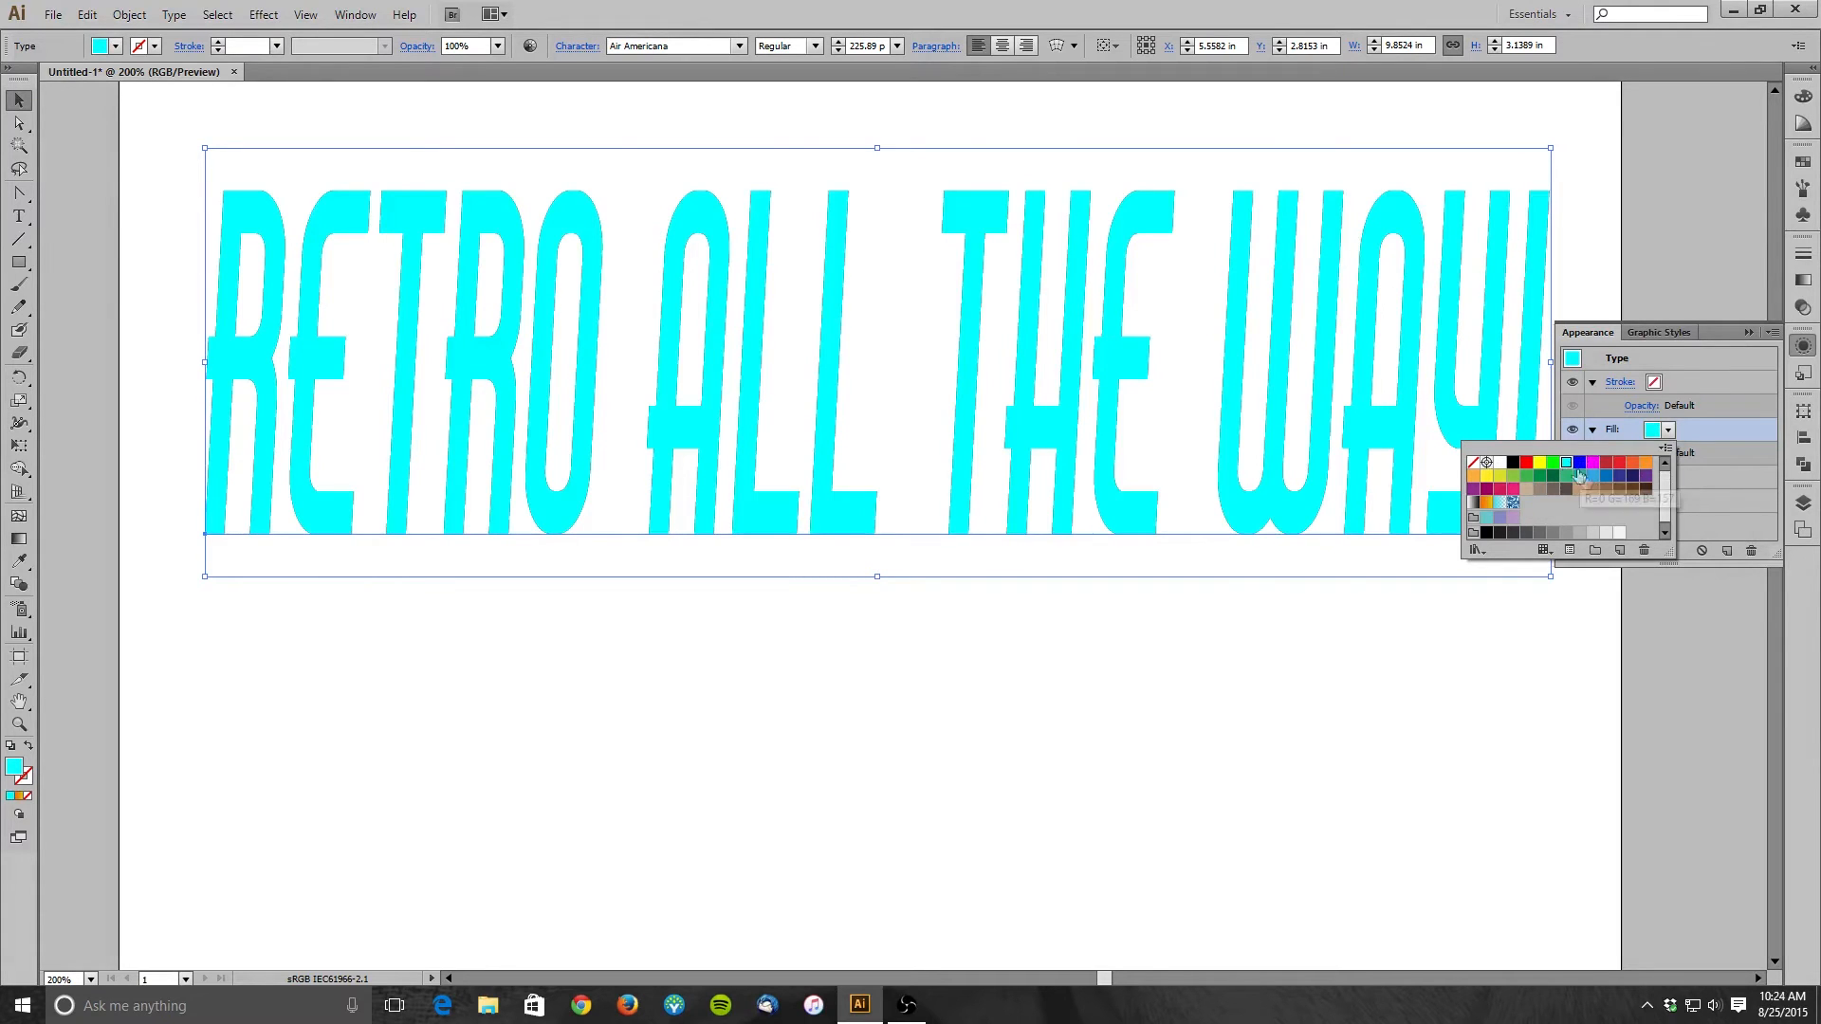
{"action": "left_click", "coordinate": [1595, 478]}
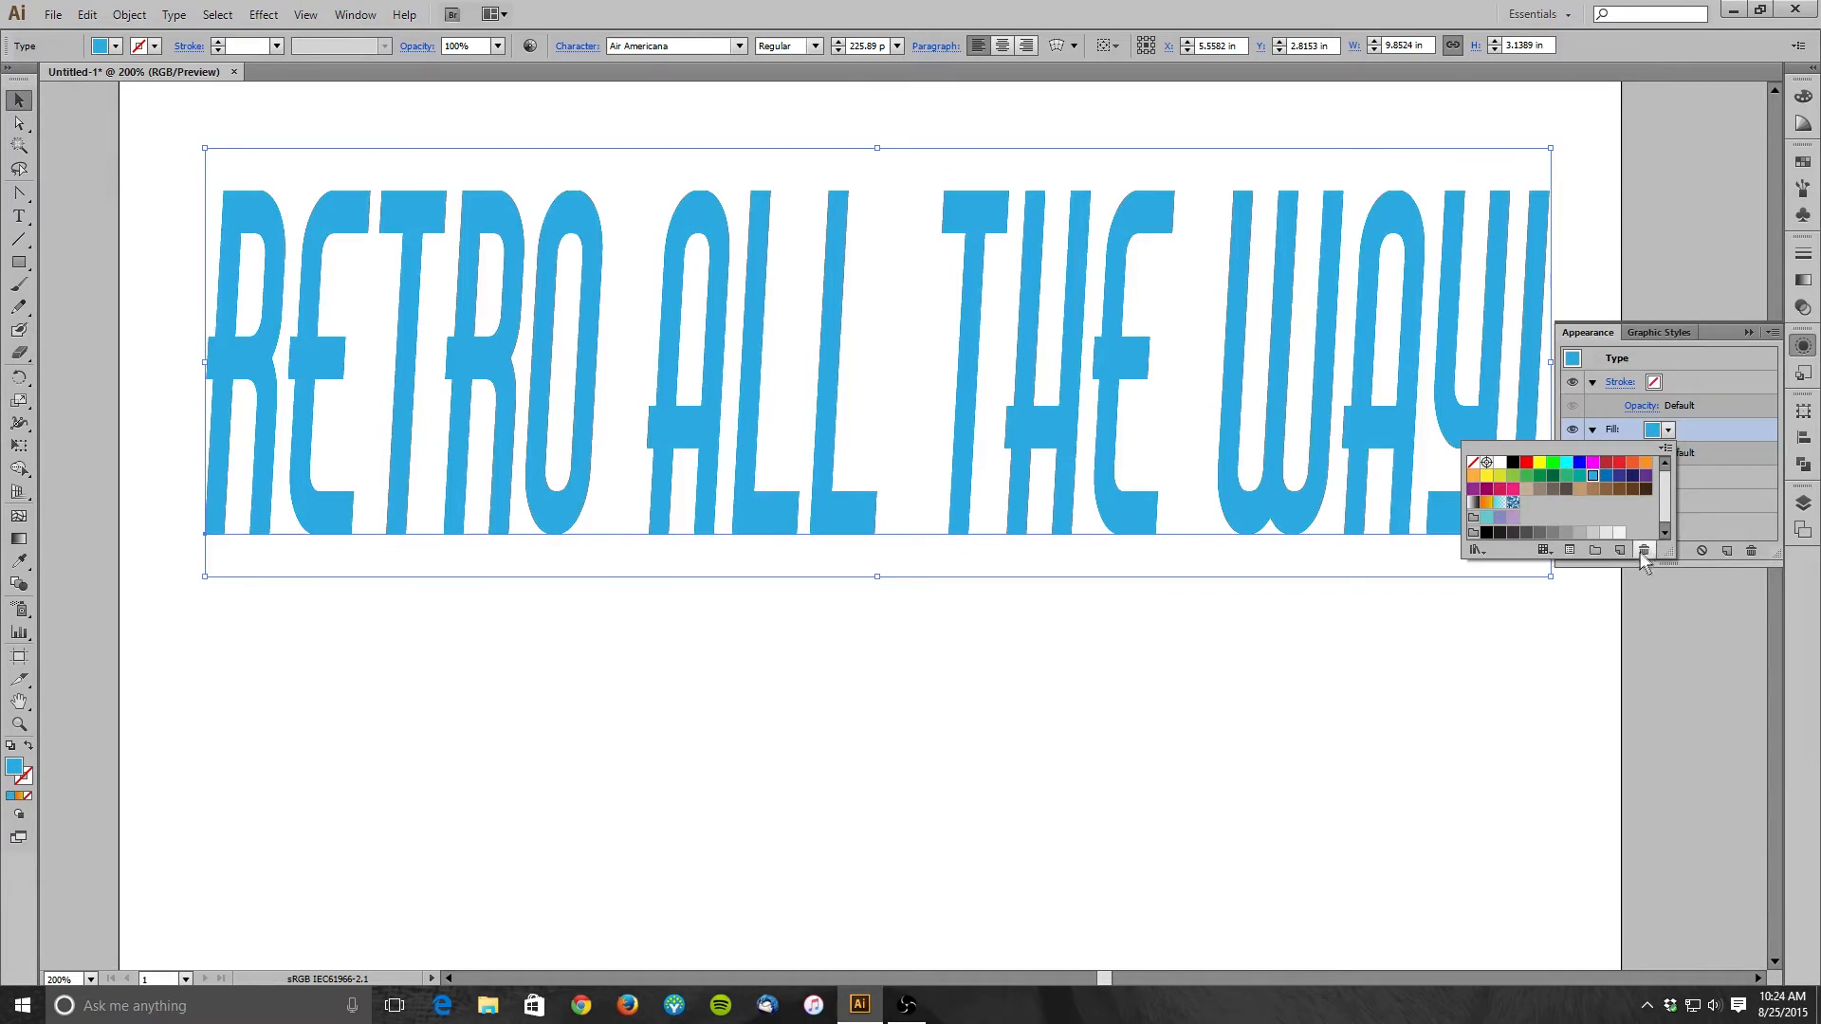
{"action": "left_click", "coordinate": [1702, 517]}
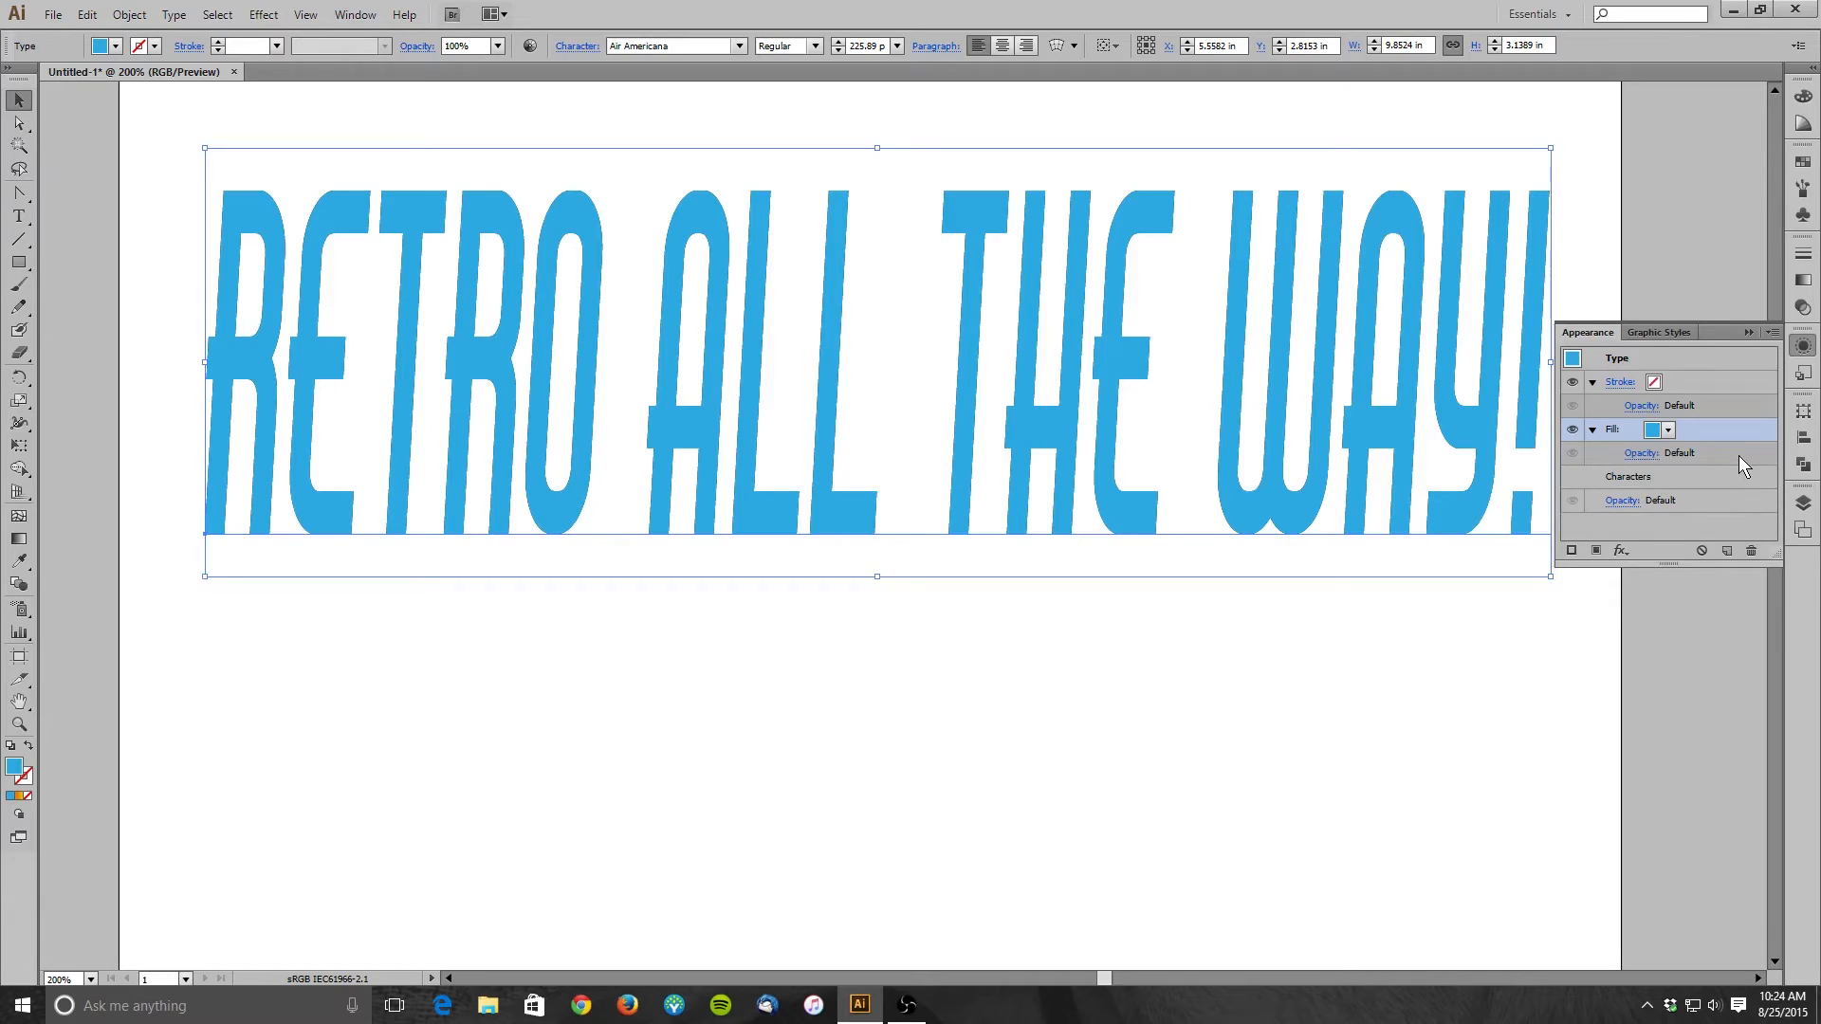
- Color the type object's stroke pink, FF78EC
{"action": "left_click", "coordinate": [1658, 381]}
{"action": "left_click", "coordinate": [1669, 383]}
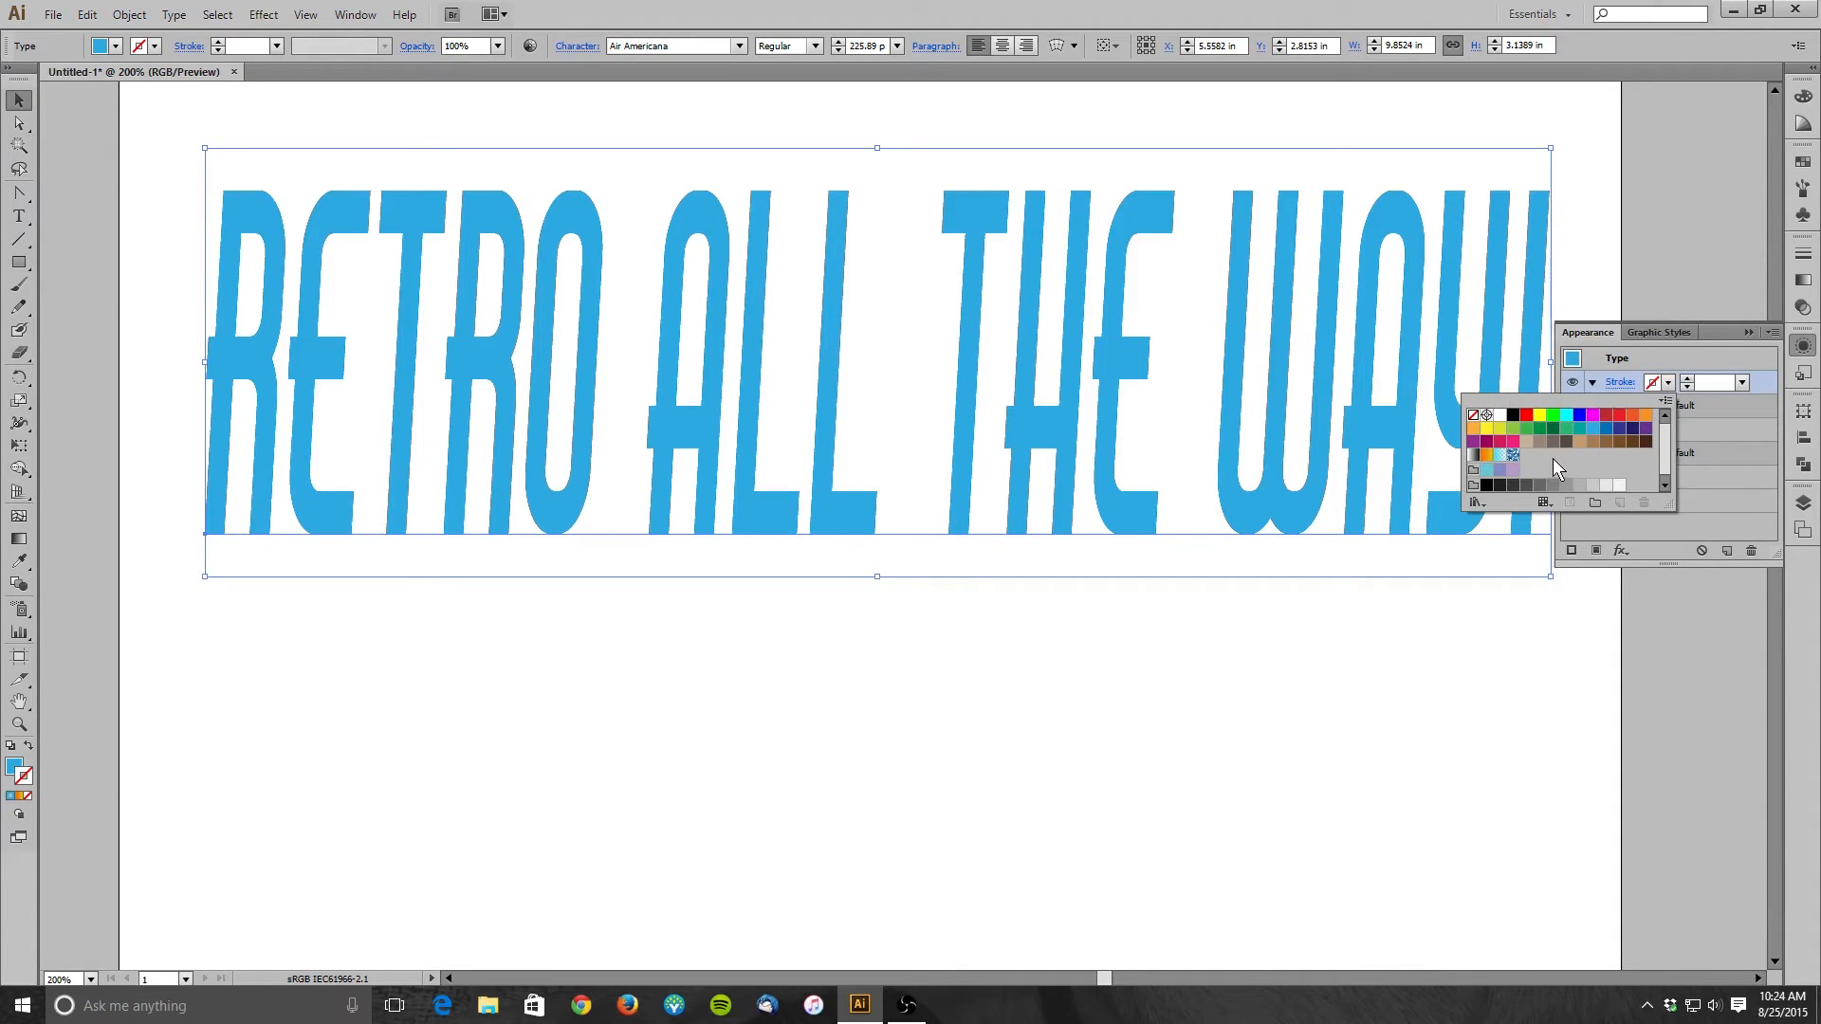
{"action": "left_click", "coordinate": [1768, 390]}
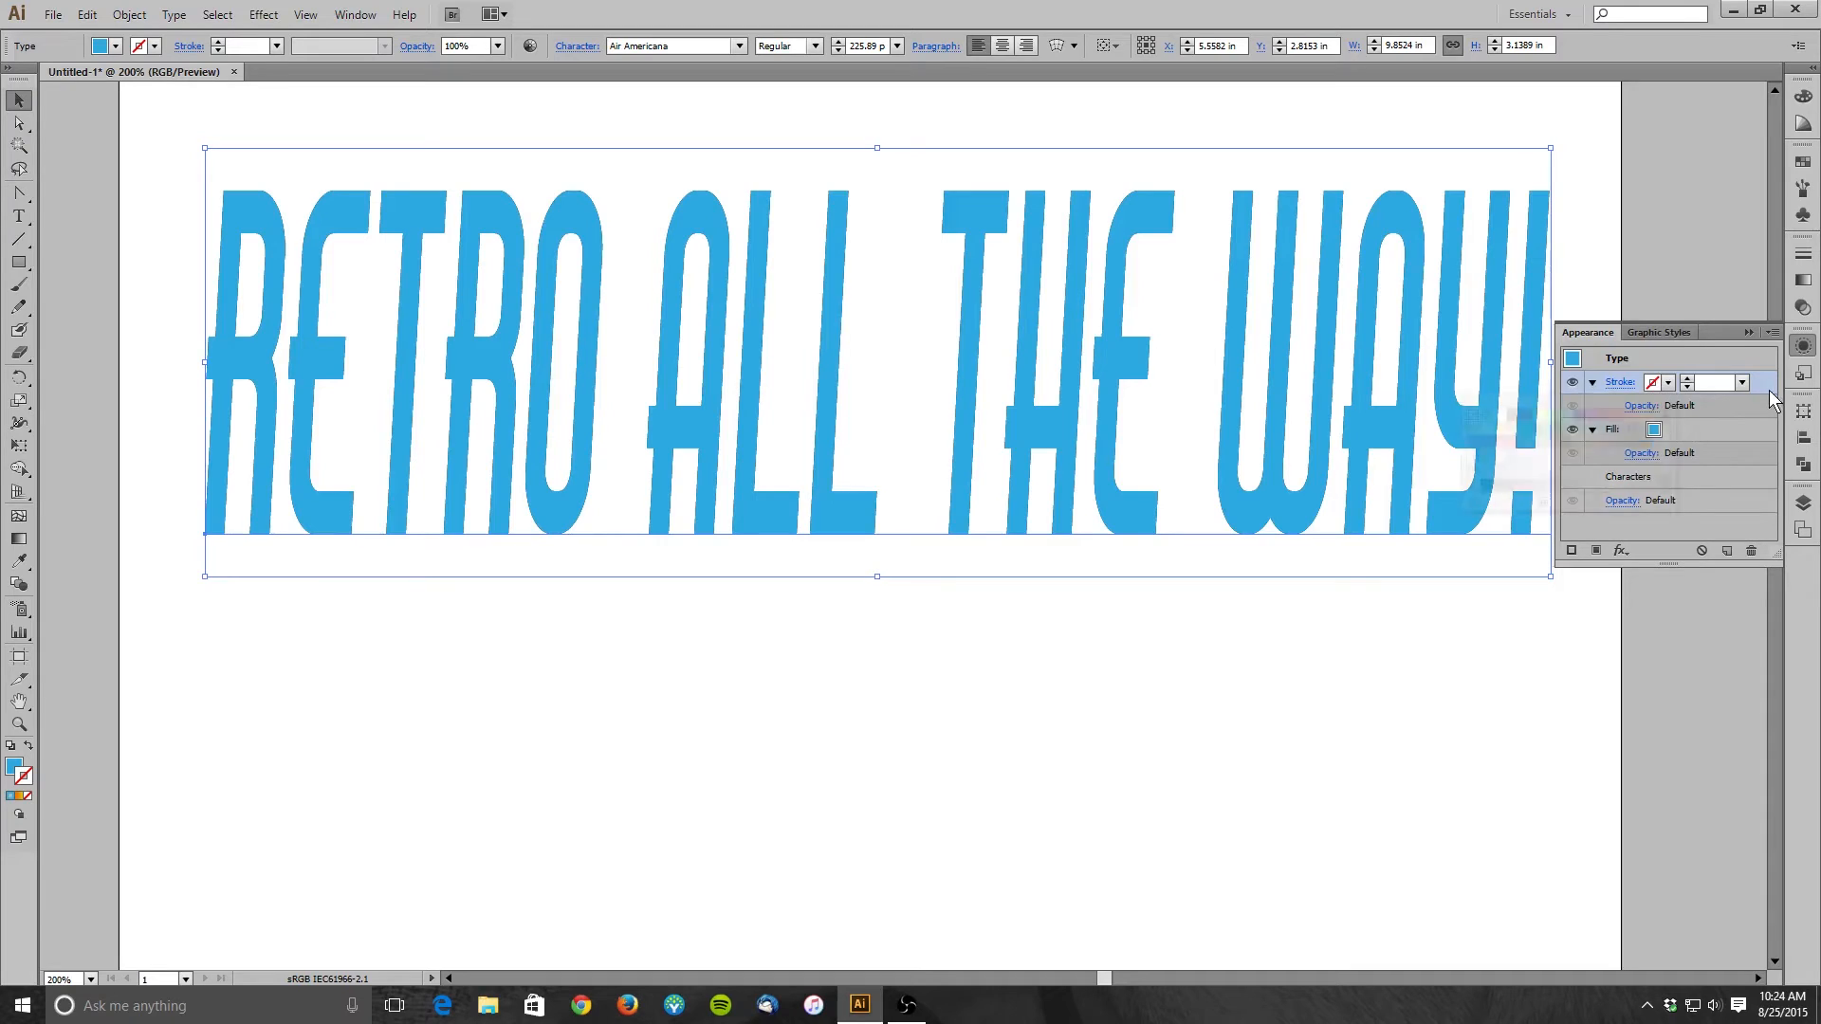
{"action": "left_click", "coordinate": [1669, 382]}
{"action": "left_click", "coordinate": [1668, 384]}
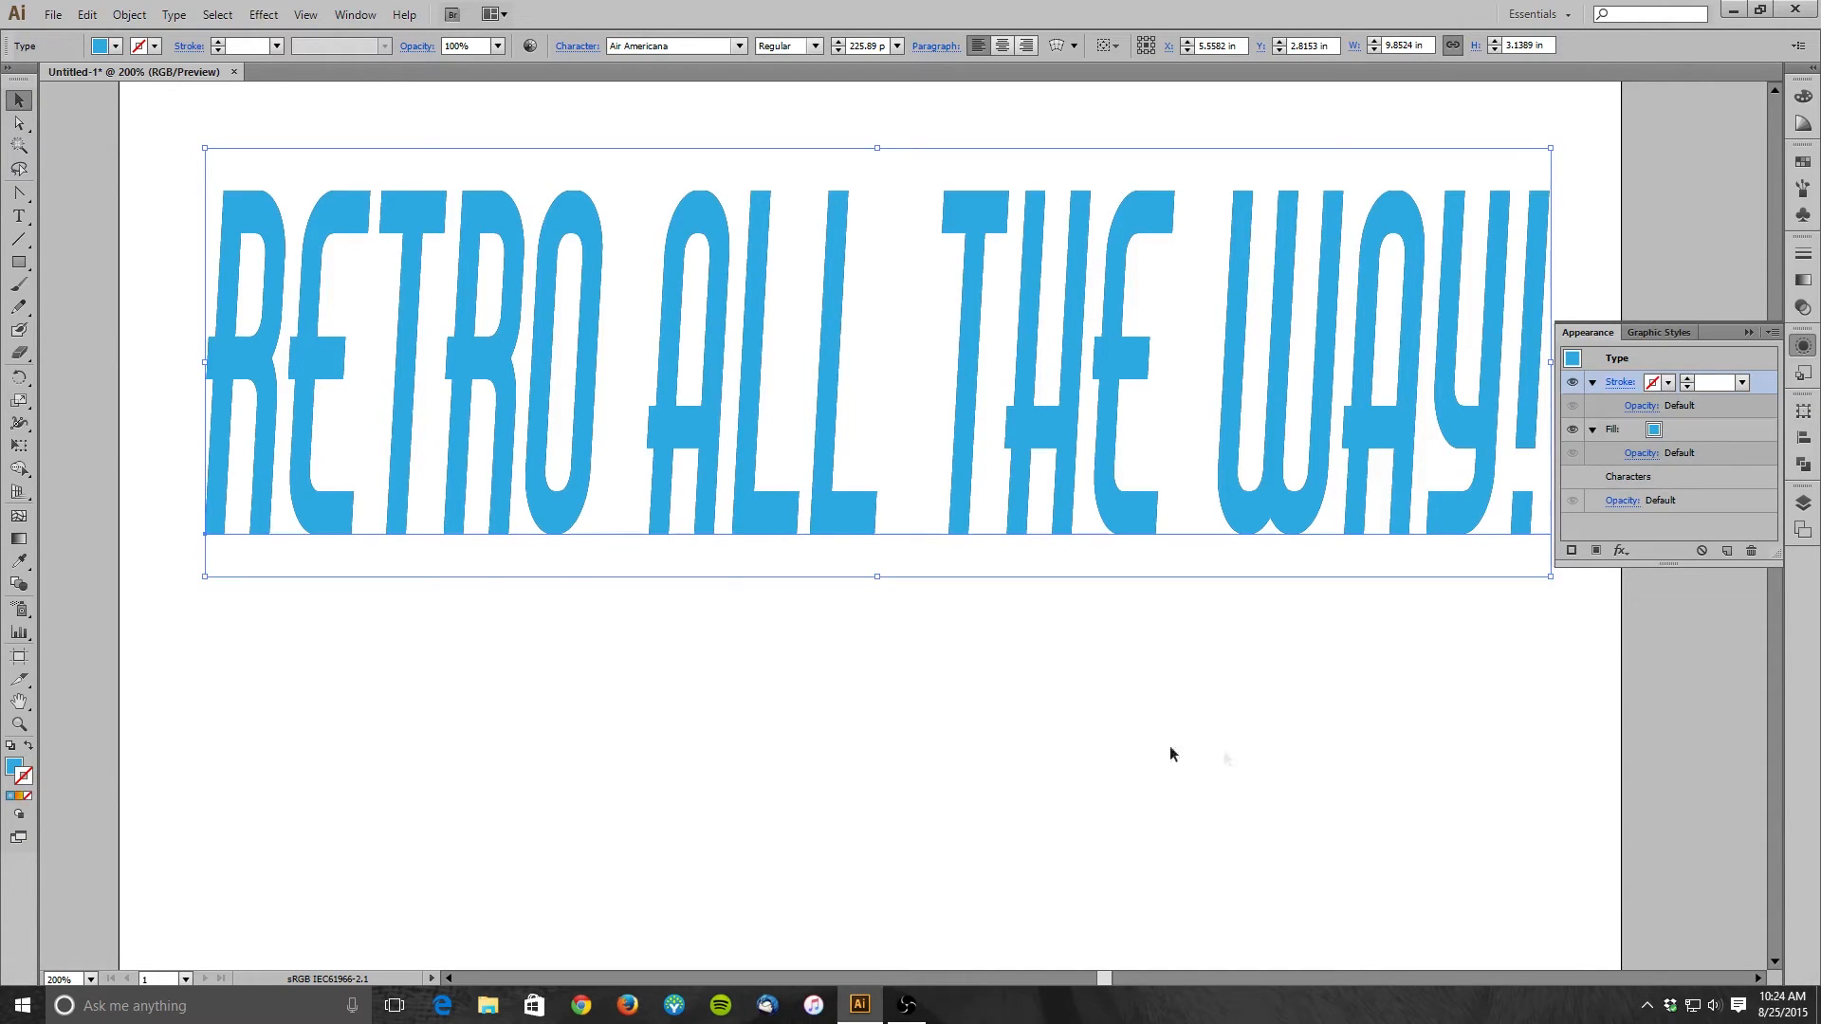
{"action": "double_click", "coordinate": [24, 785]}
{"action": "mouse_move", "coordinate": [791, 421]}
{"action": "left_mouse_down"}
{"action": "mouse_move", "coordinate": [831, 382]}
{"action": "mouse_move", "coordinate": [788, 378]}
{"action": "left_mouse_up"}
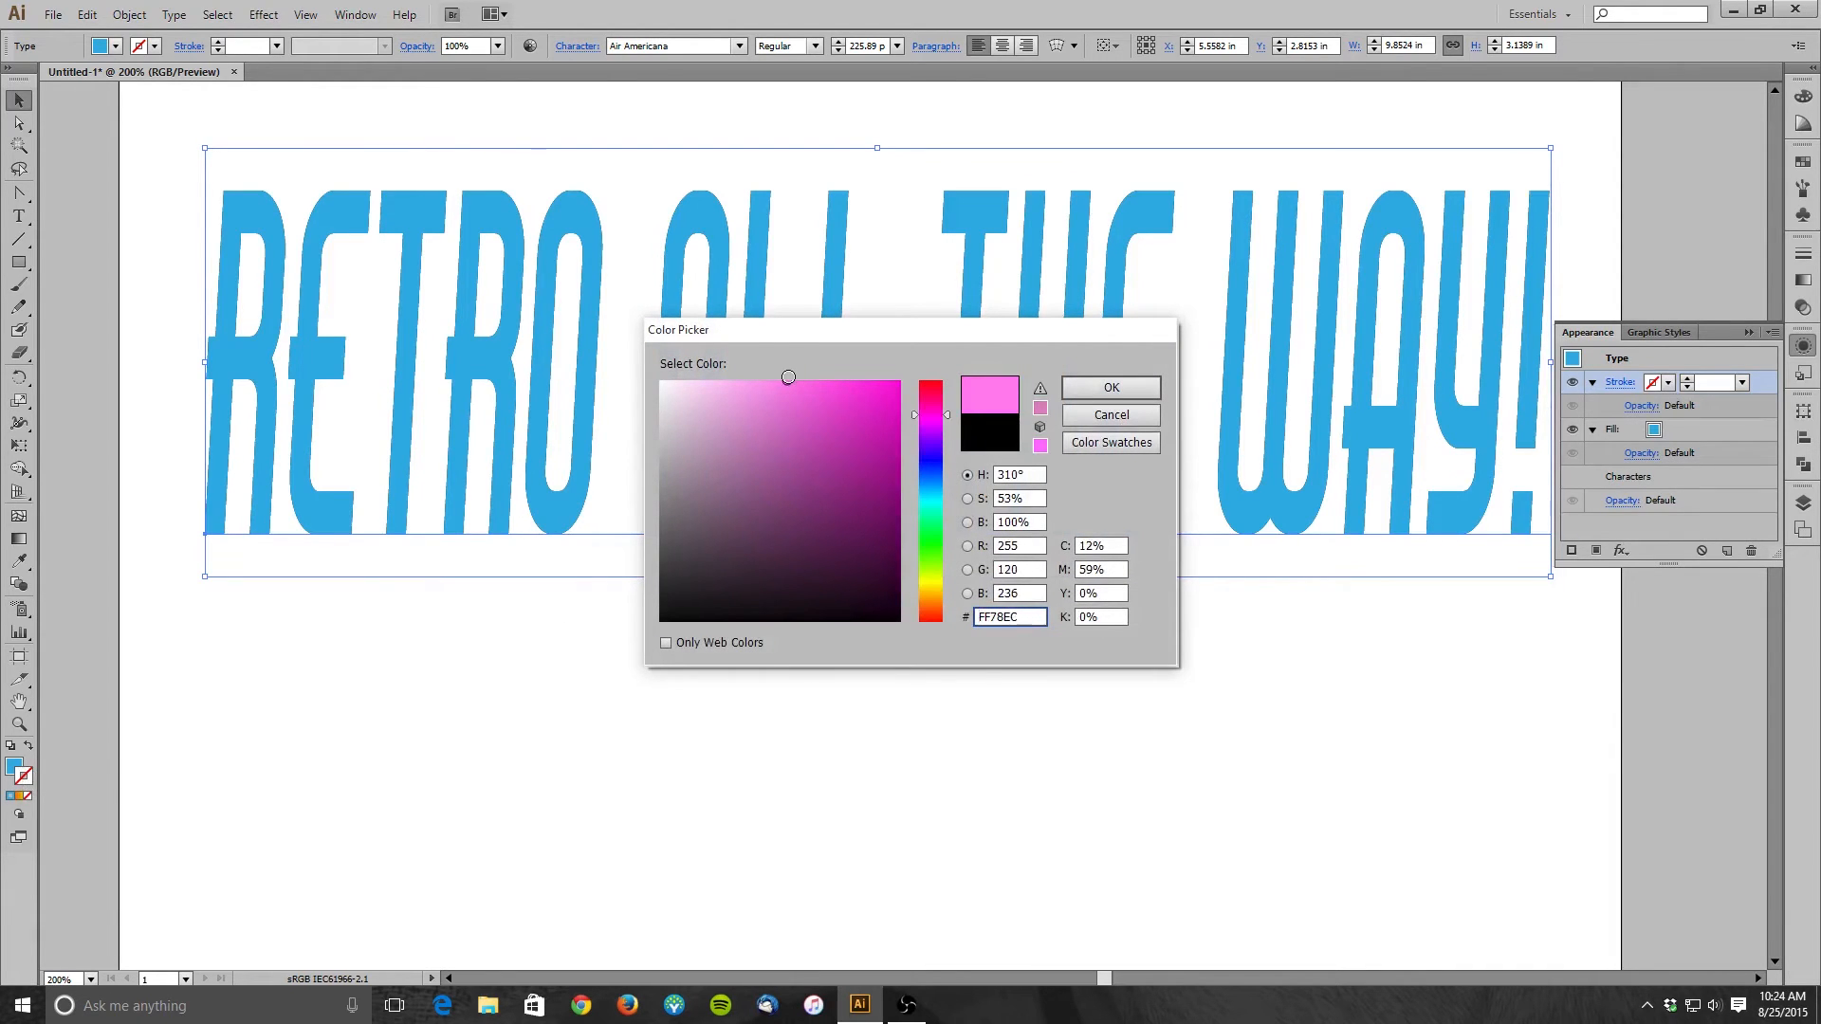
{"action": "left_click", "coordinate": [1115, 387]}
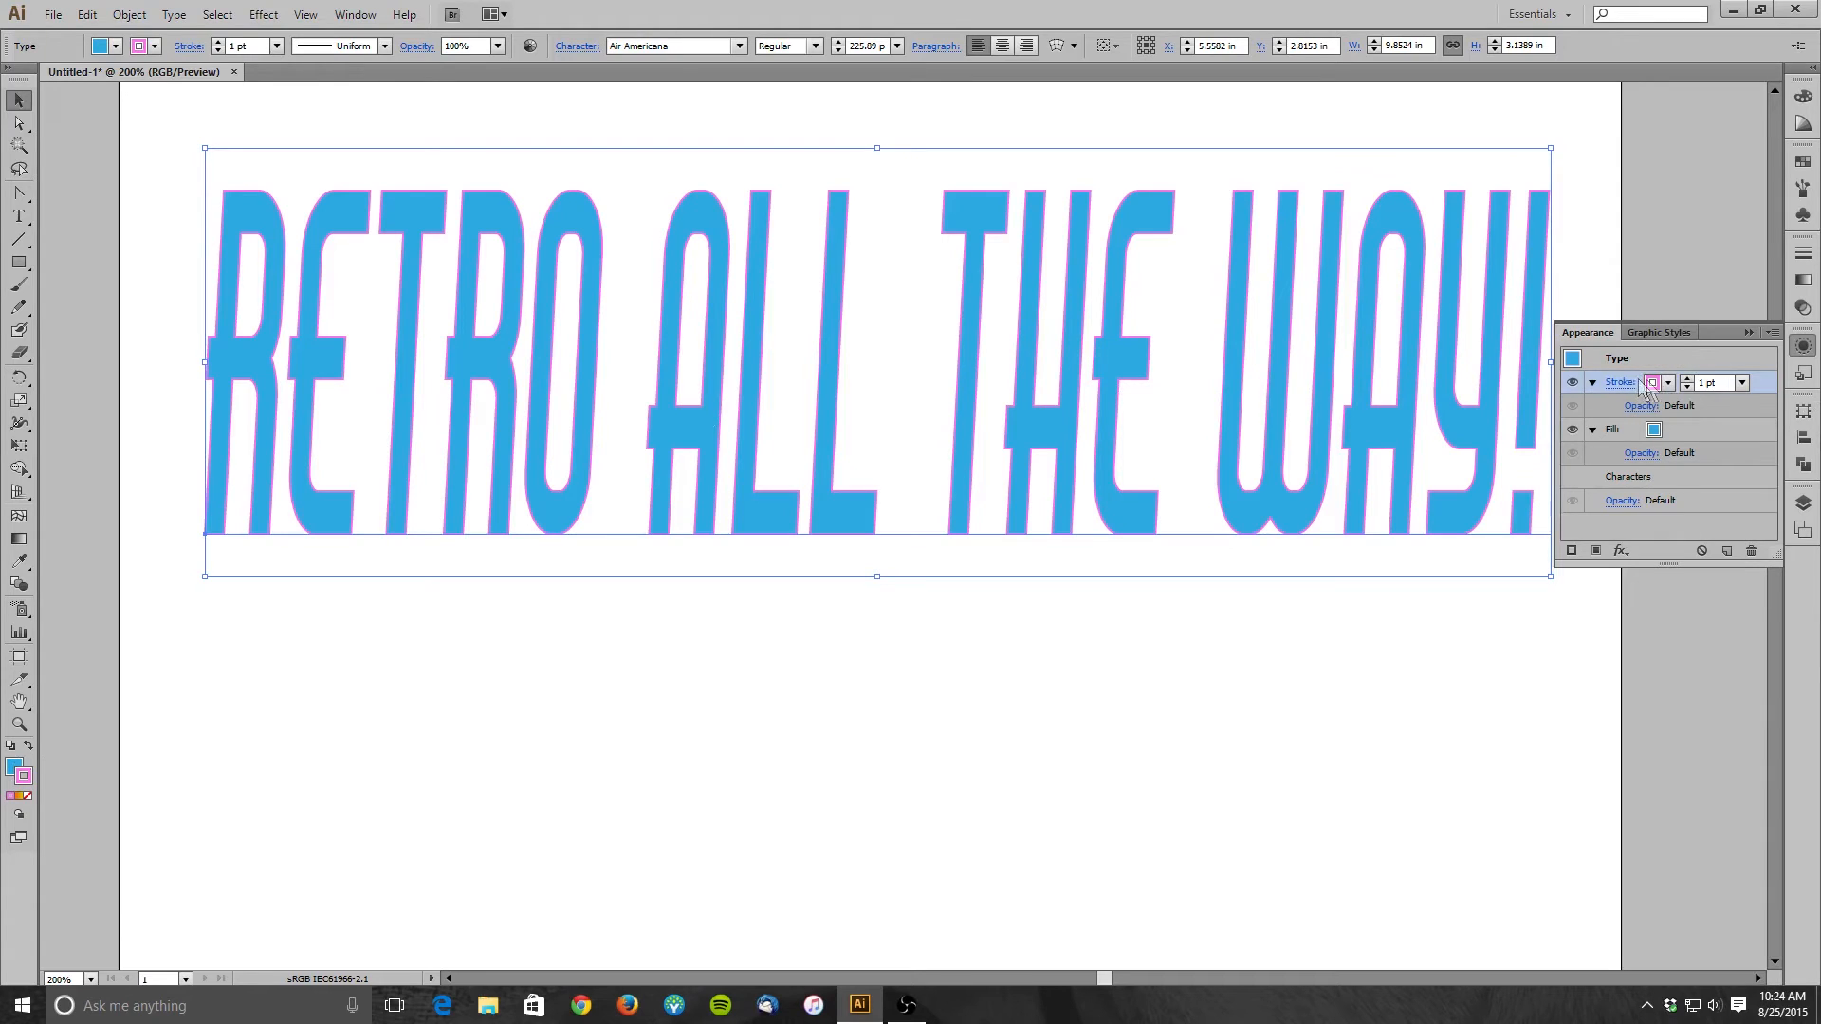
- Set the pink stroke's weight to 5 pt
{"action": "left_click", "coordinate": [1688, 378]}
{"action": "left_click", "coordinate": [1687, 378]}
{"action": "left_click", "coordinate": [1687, 378]}
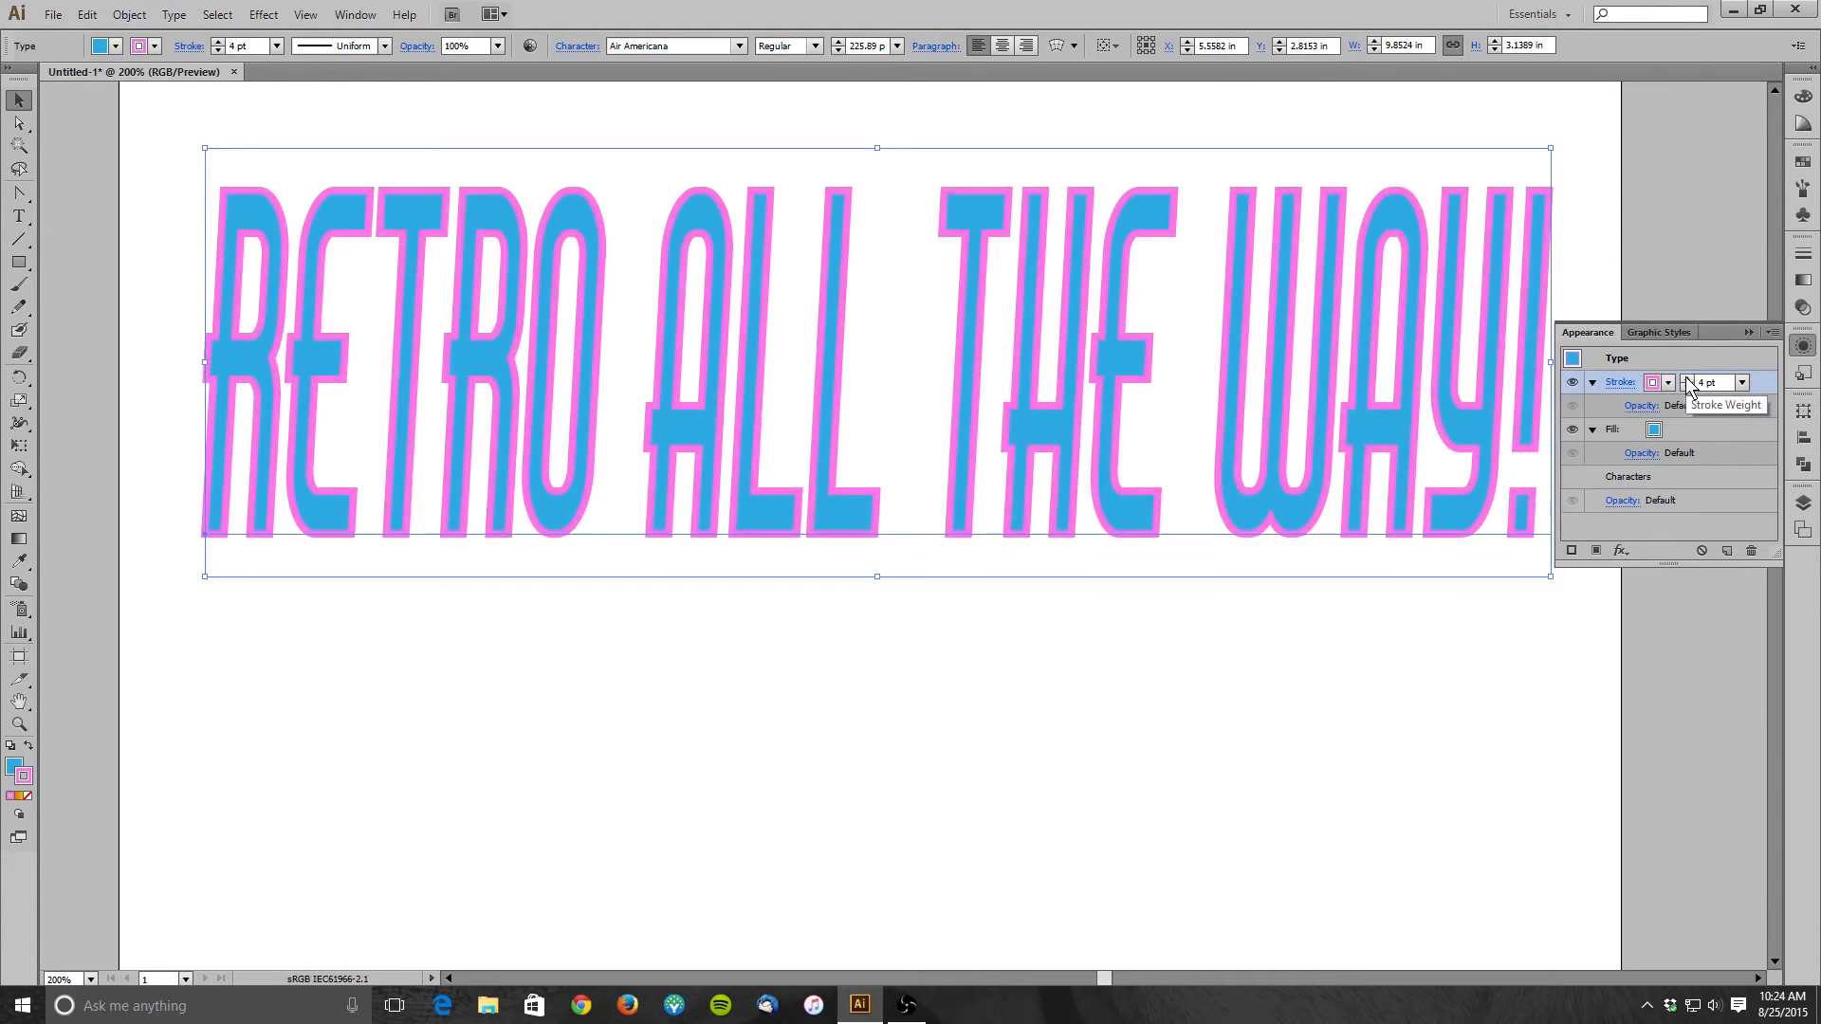
{"action": "left_click", "coordinate": [1688, 378]}
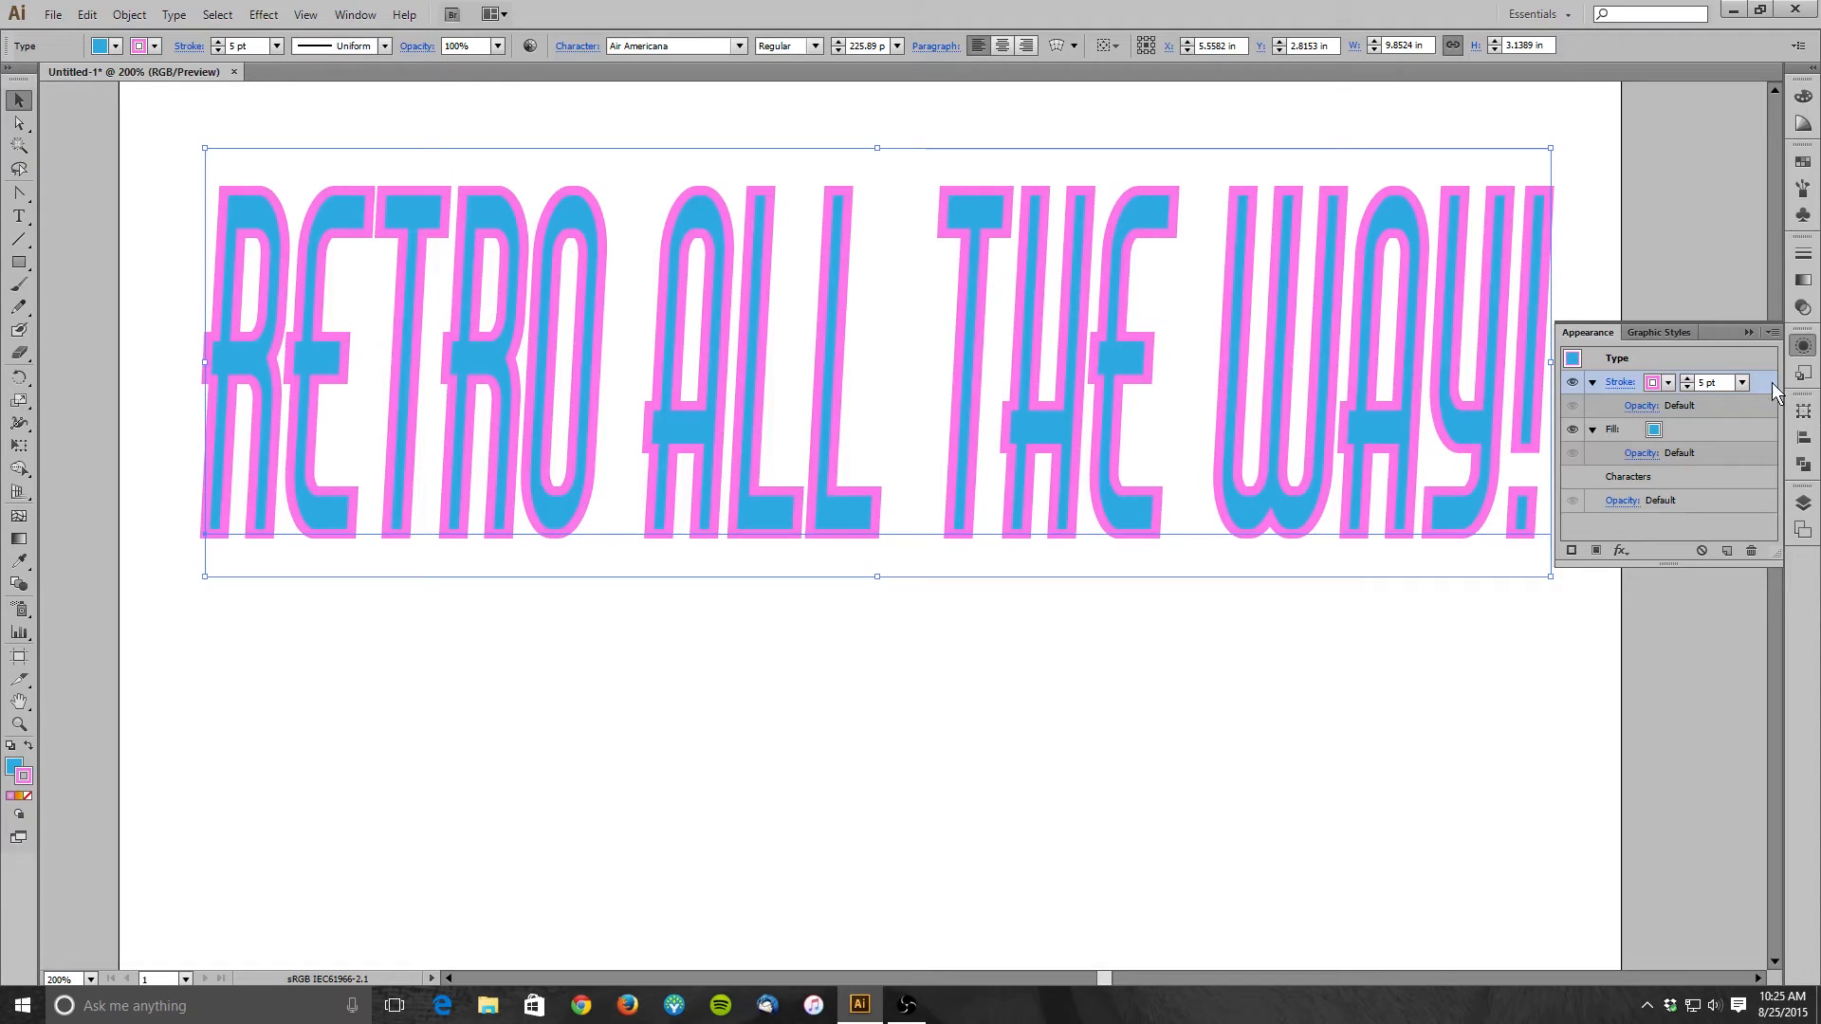
- Move the pink stroke below the blue fill in the stacking order and increase its weight to 10 pt
{"action": "left_click_drag", "start_coordinate": [1770, 384], "coordinate": [1744, 469]}
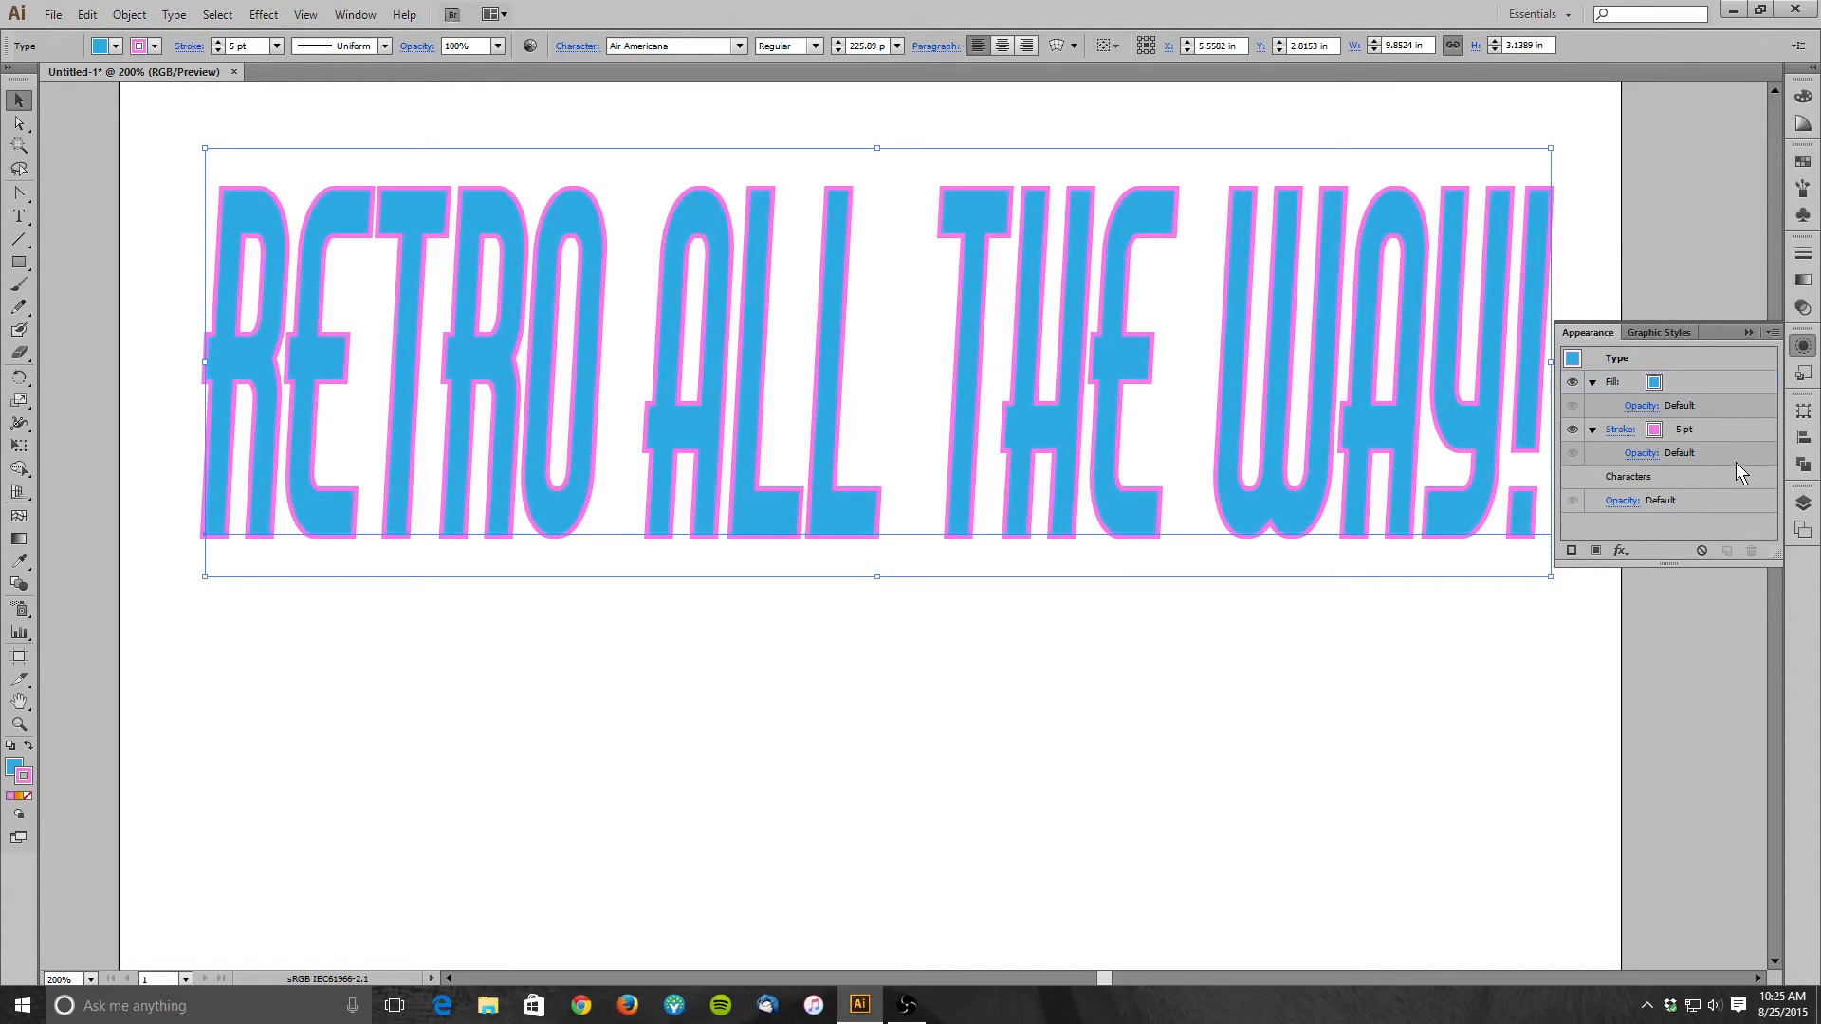
{"action": "left_click", "coordinate": [1686, 430]}
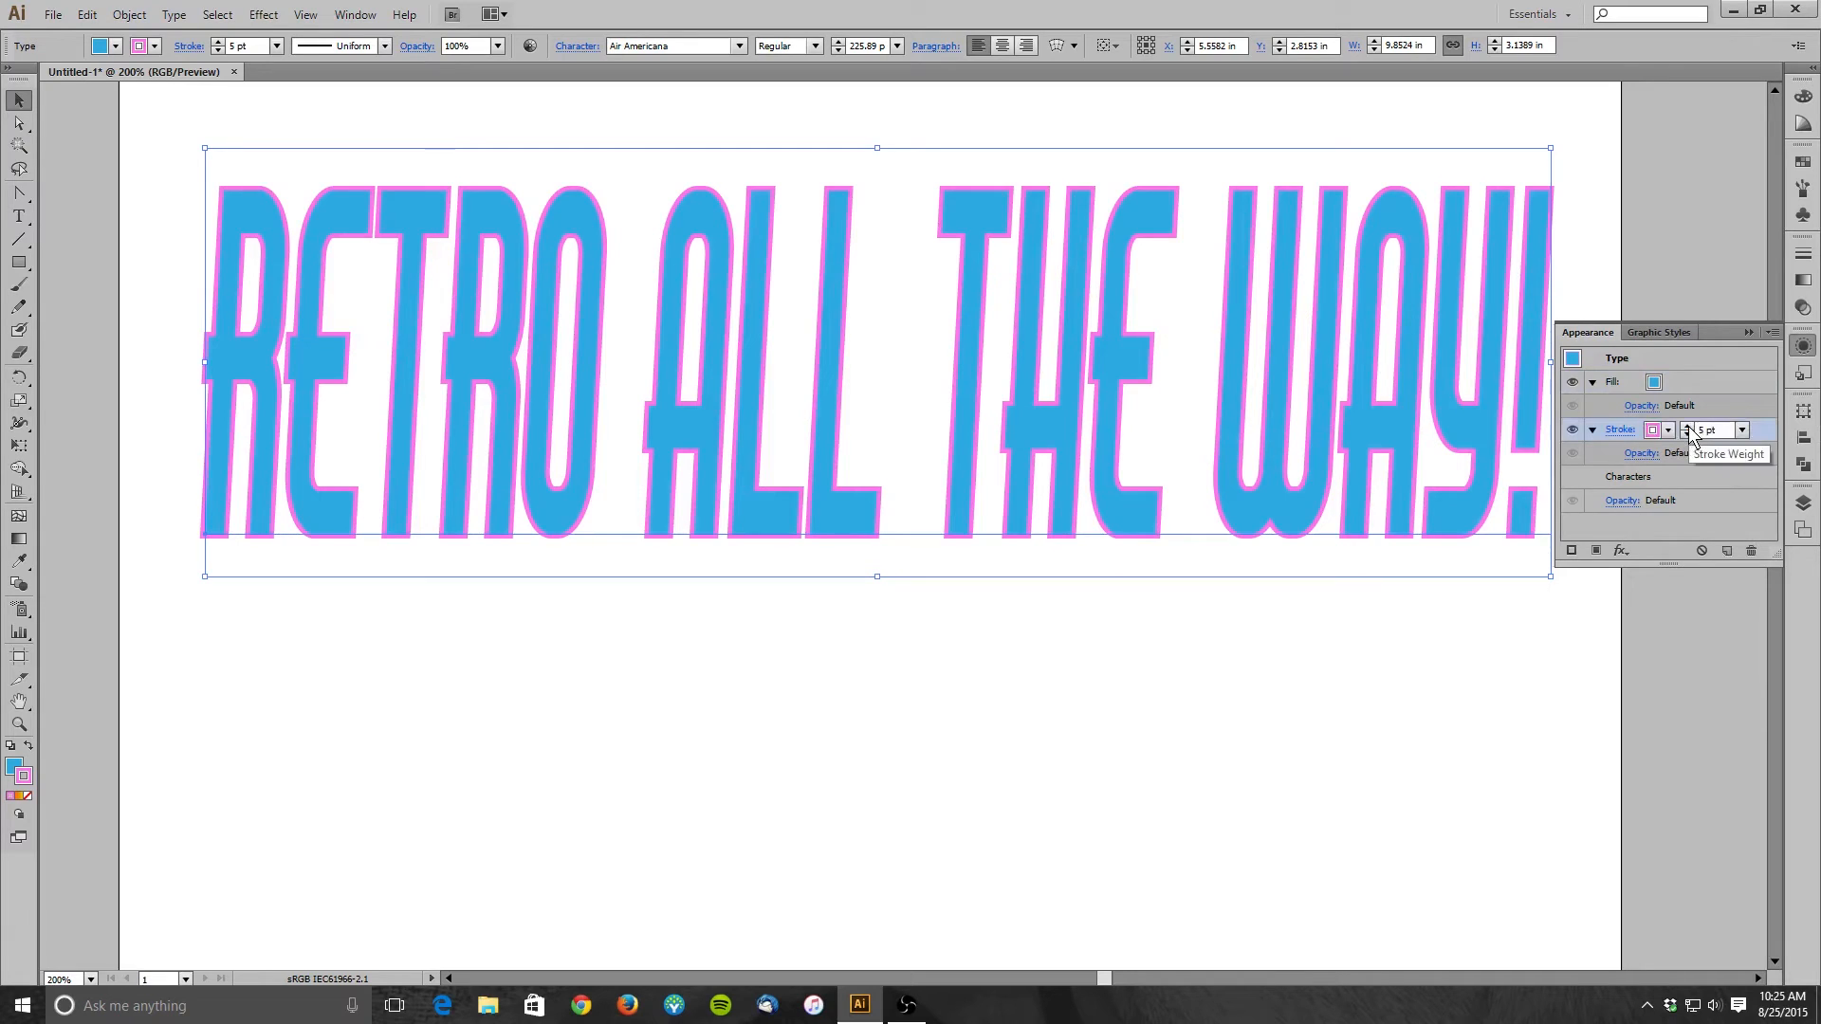
{"action": "left_click", "coordinate": [1688, 426]}
{"action": "left_click", "coordinate": [1687, 426]}
{"action": "left_click", "coordinate": [1687, 426]}
{"action": "left_click", "coordinate": [1688, 426]}
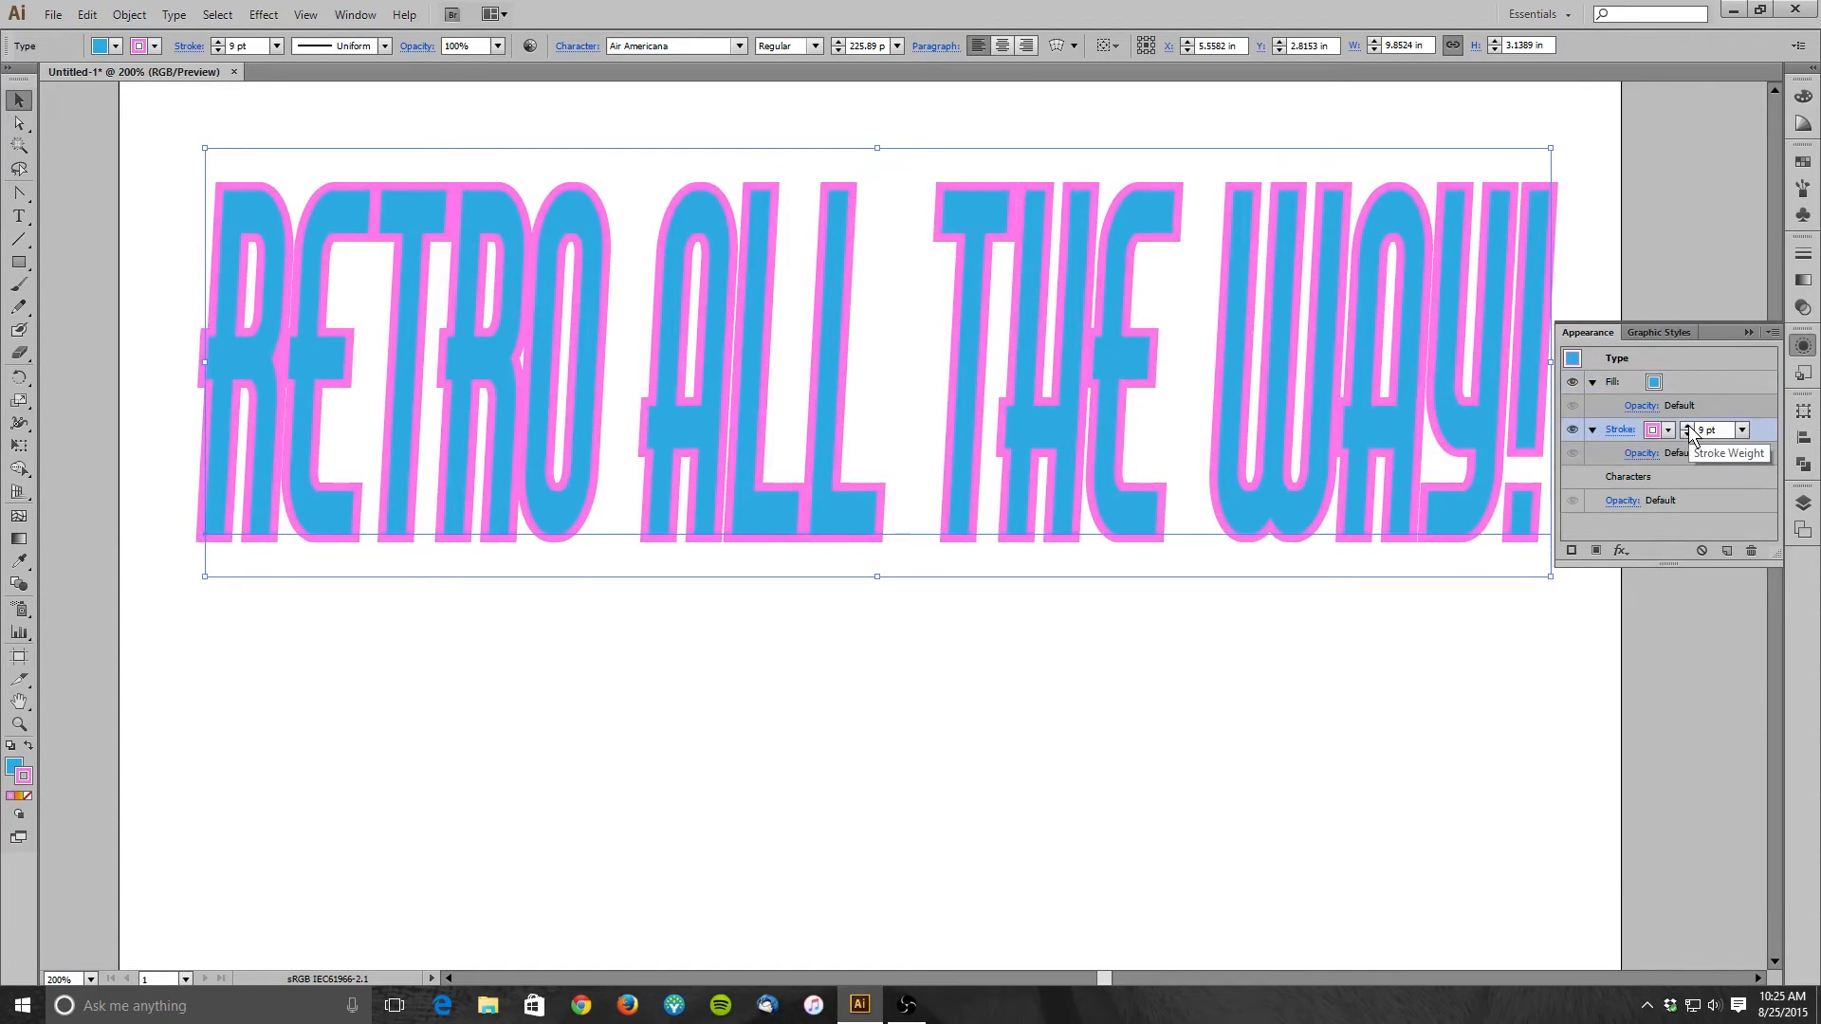
{"action": "left_click", "coordinate": [1687, 425]}
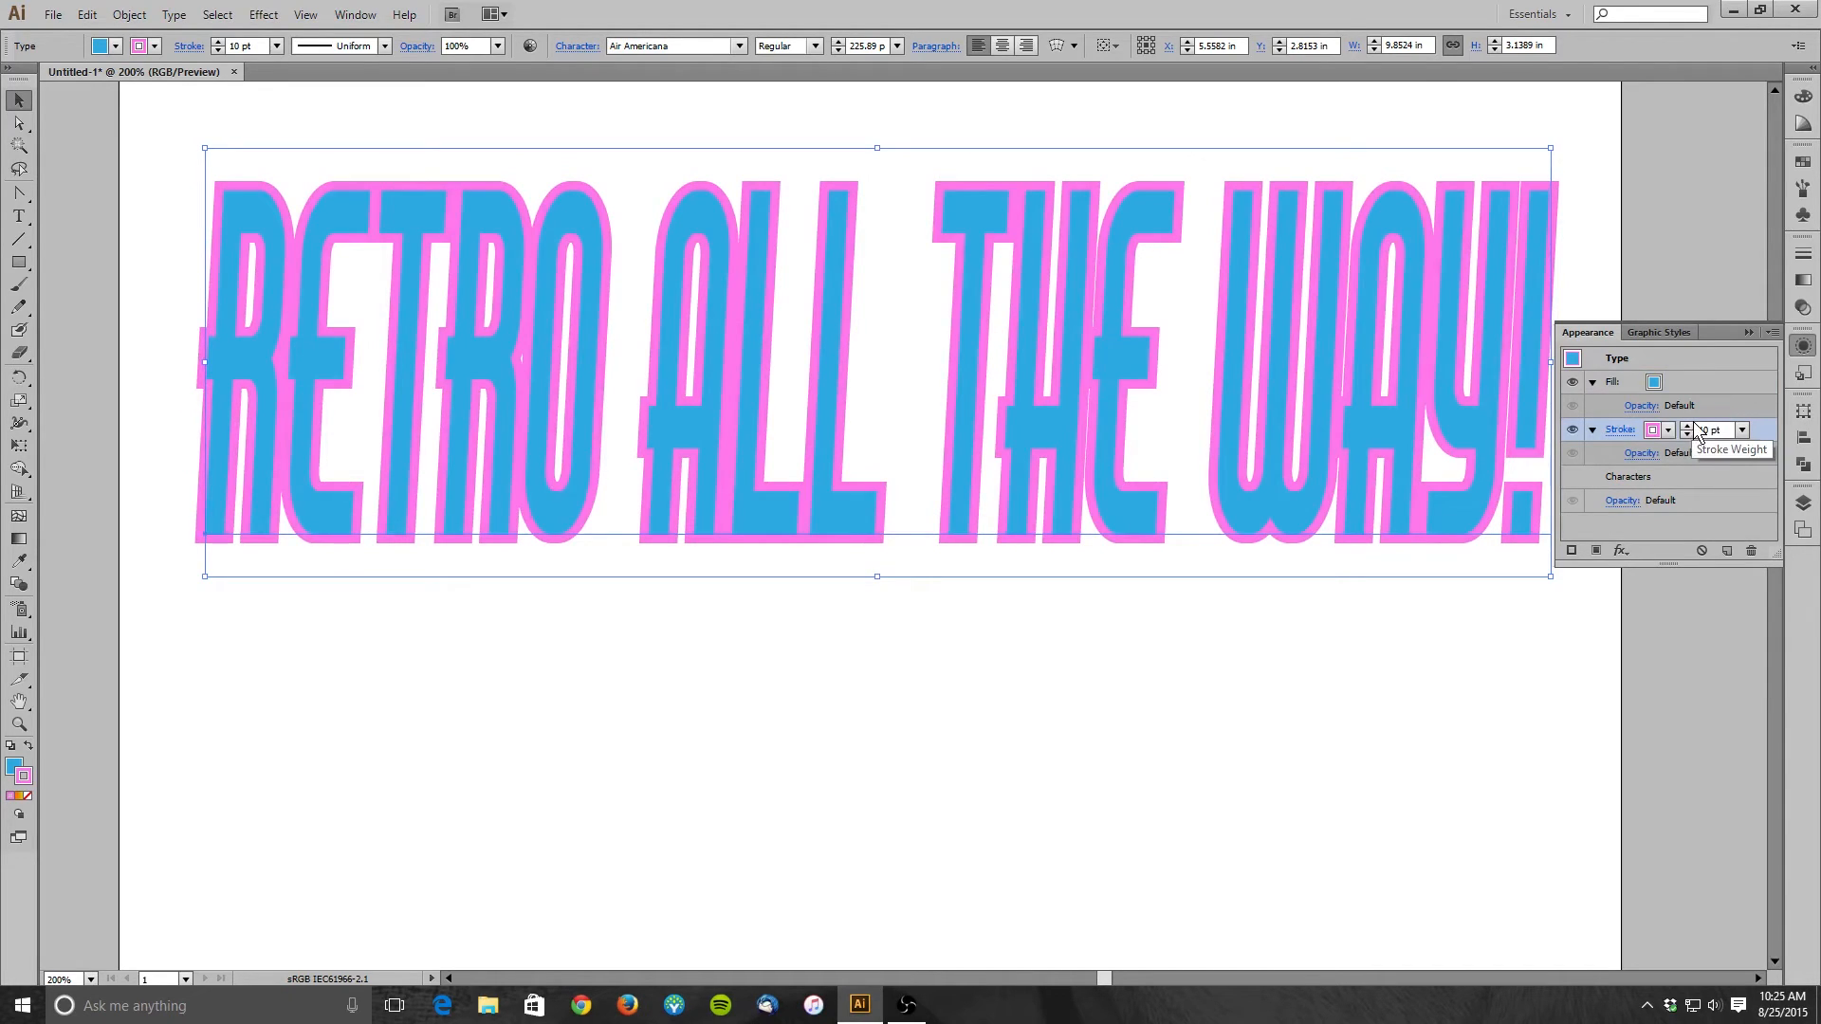
{"action": "double_click", "coordinate": [1698, 432]}
{"action": "type", "text": "3"}
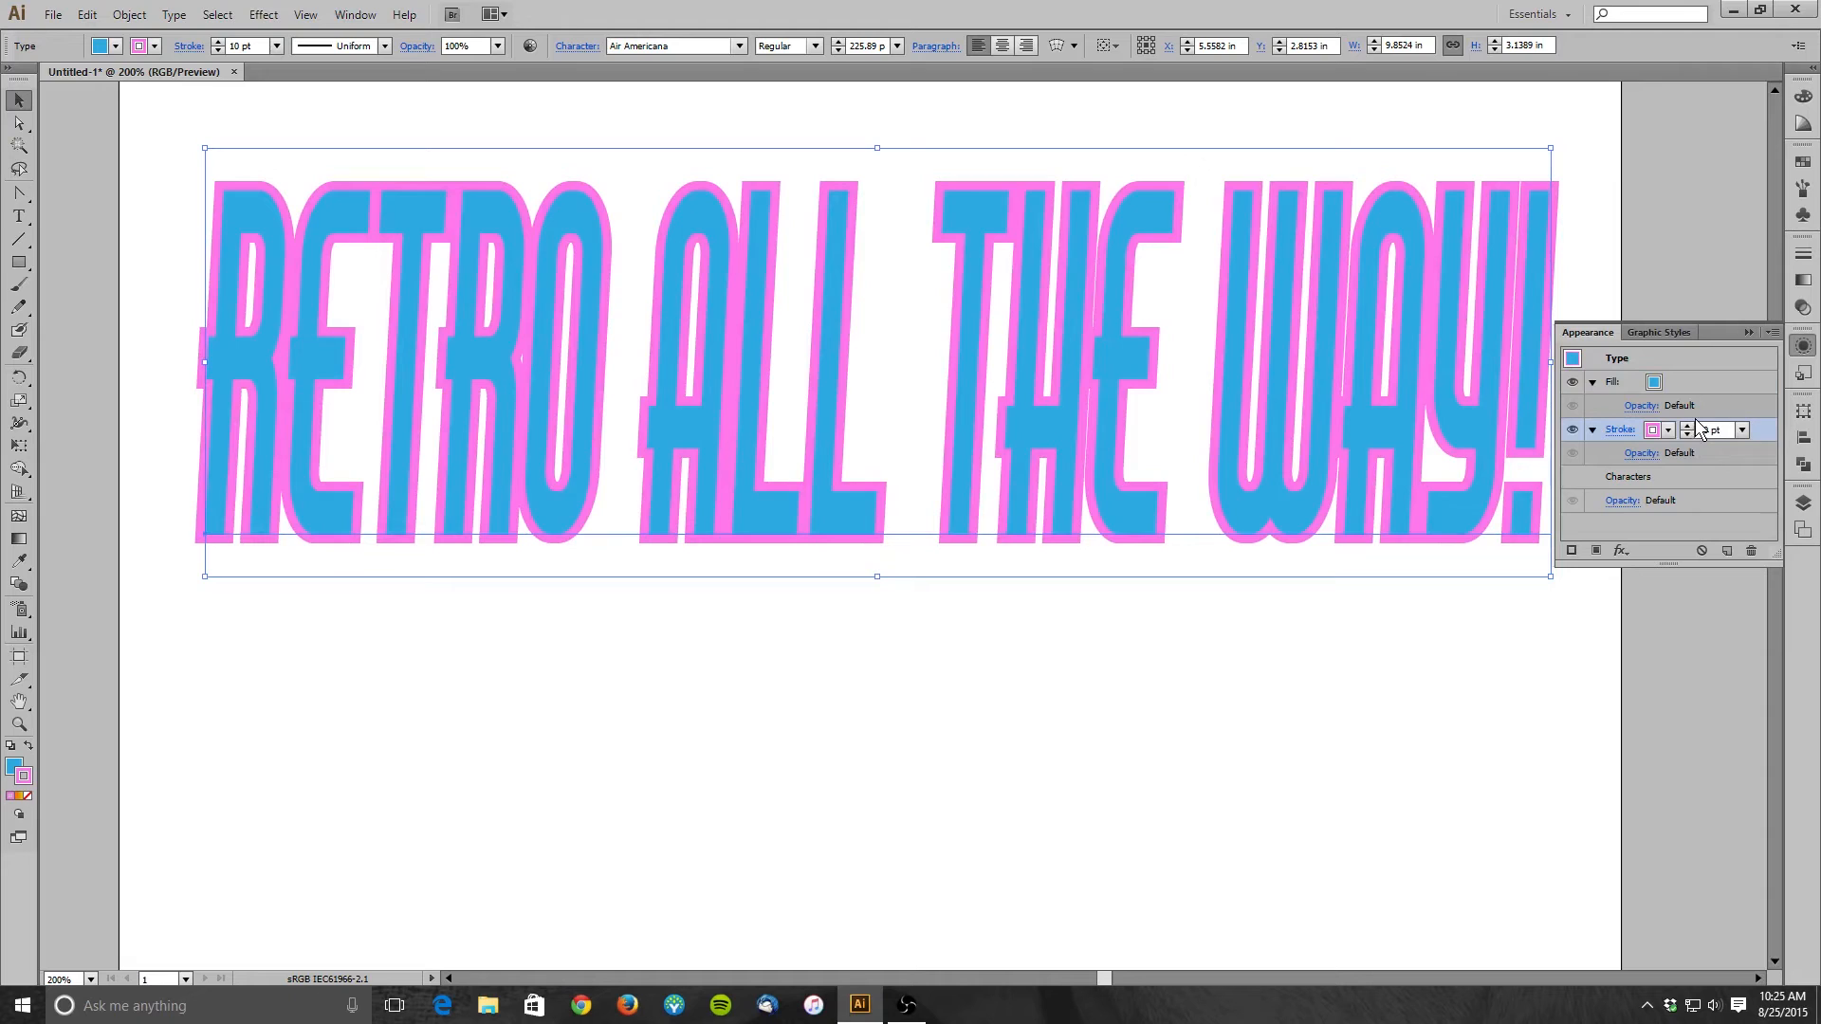
{"action": "key", "text": "Escape"}
- Add a second stroke to the type object and place it above the blue fill
{"action": "left_click", "coordinate": [1570, 555]}
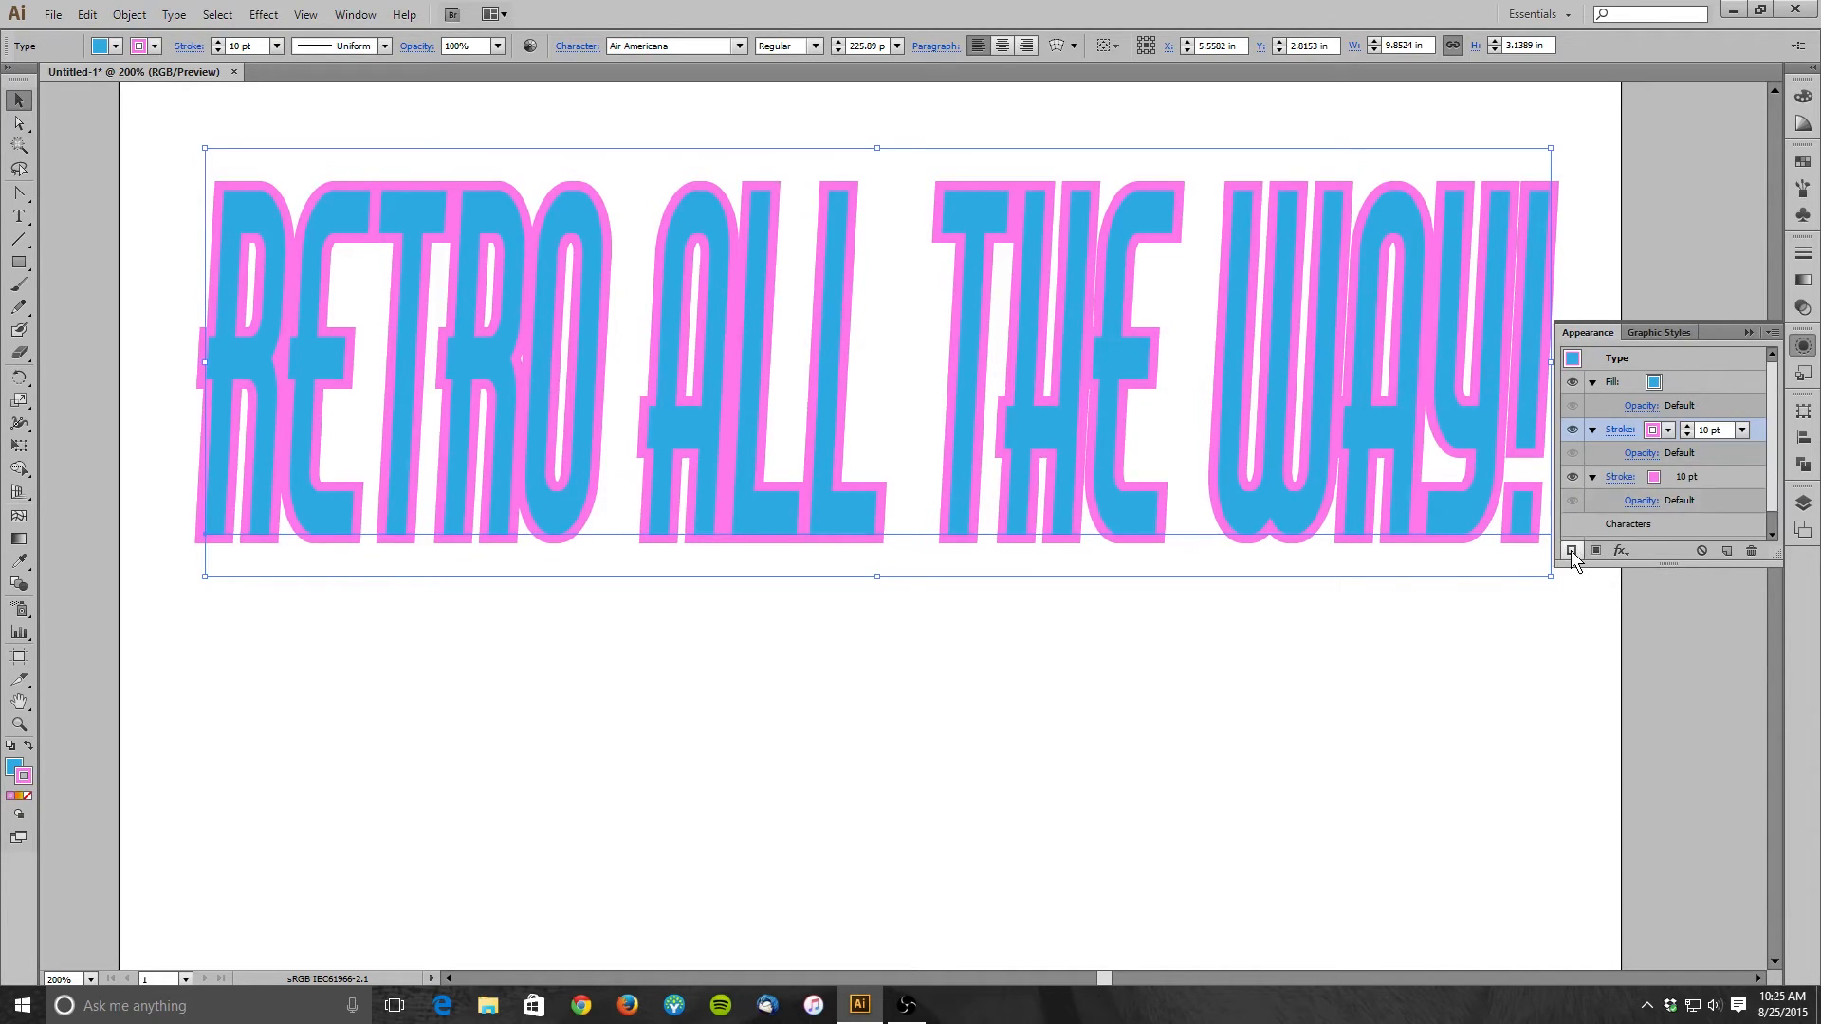
{"action": "left_click_drag", "start_coordinate": [1756, 425], "coordinate": [1756, 372]}
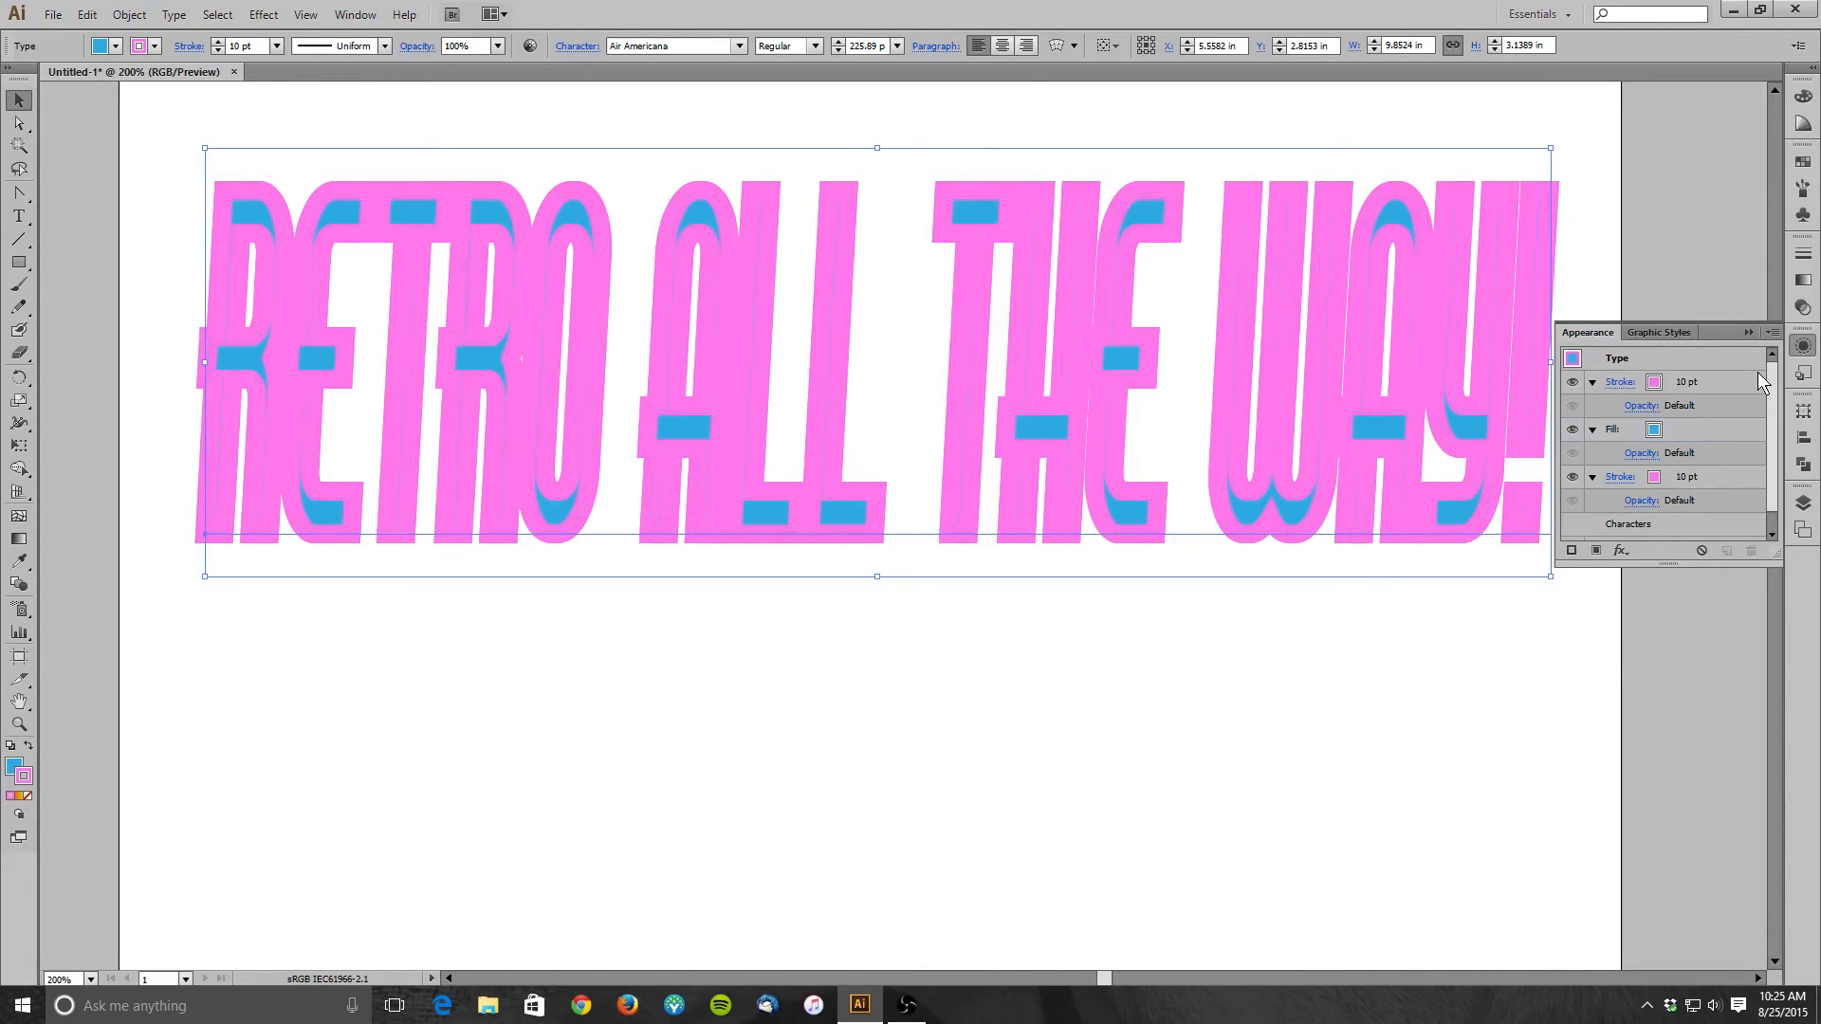
- Color the type object's upper stroke light green, 9AFF7D
{"action": "left_click", "coordinate": [1658, 378]}
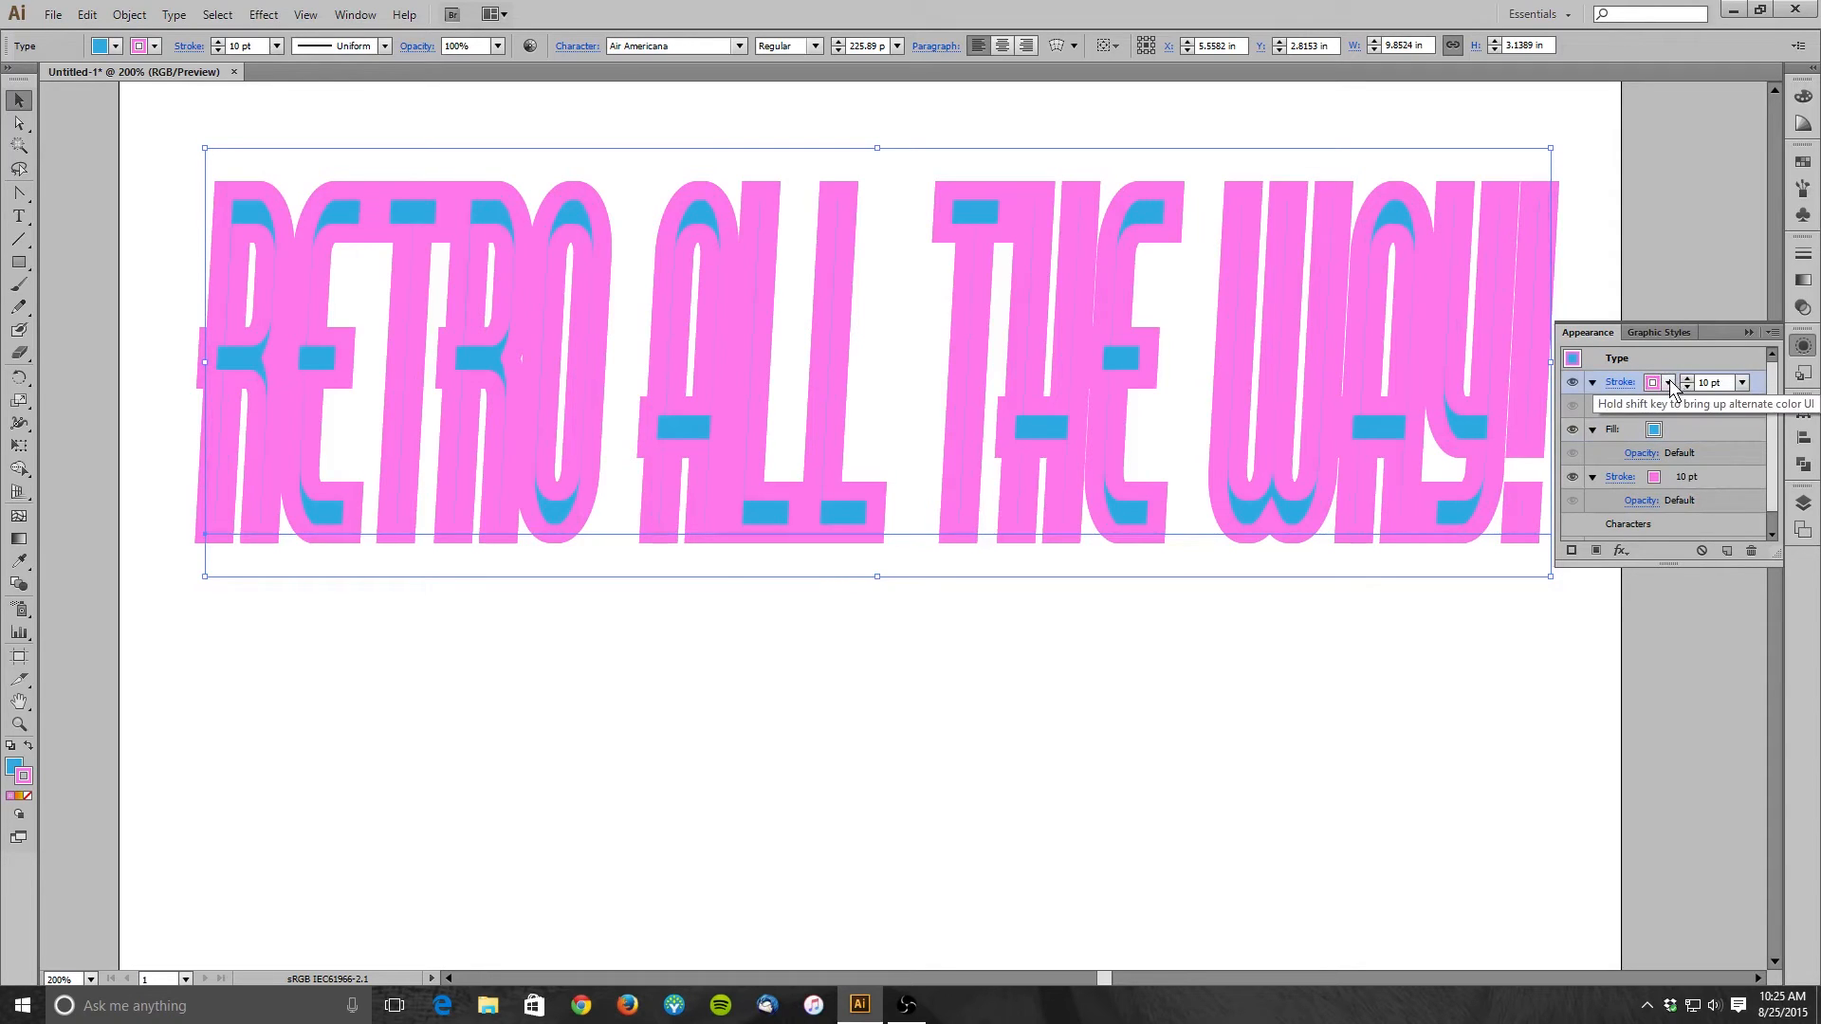
{"action": "double_click", "coordinate": [23, 777]}
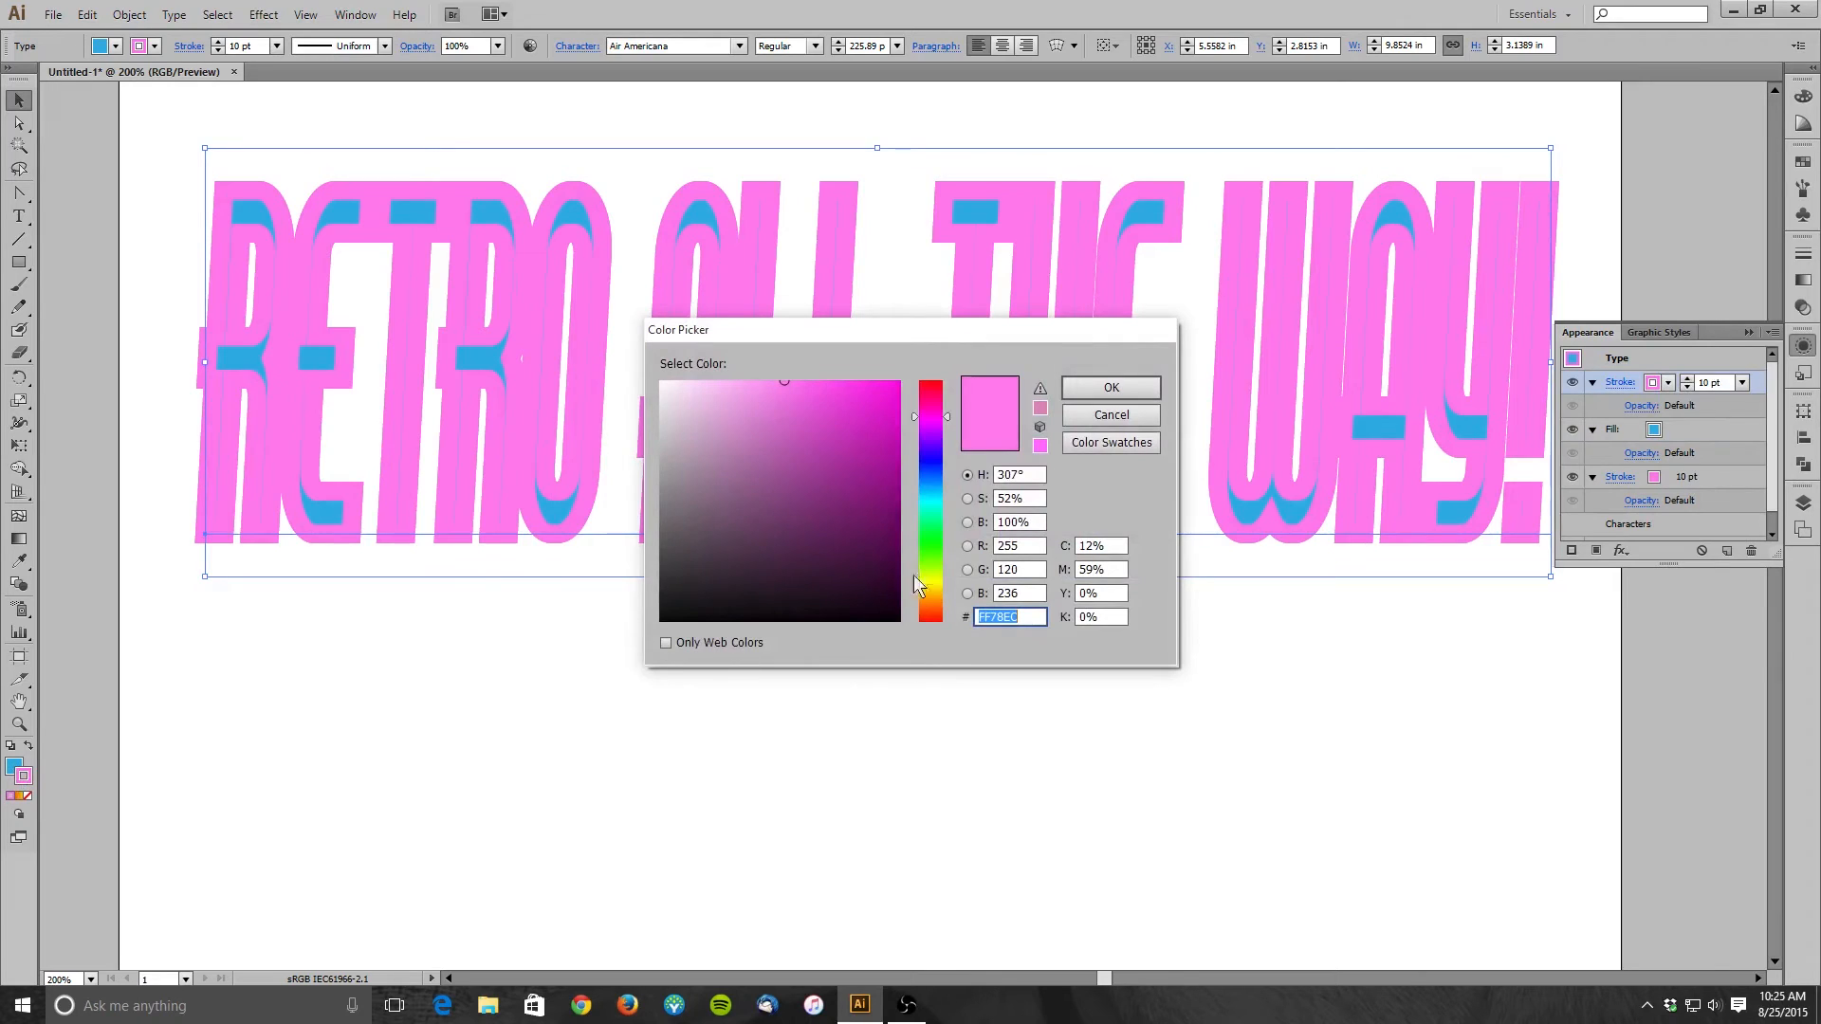
{"action": "left_click", "coordinate": [927, 501]}
{"action": "left_click_drag", "start_coordinate": [925, 501], "coordinate": [922, 560]}
{"action": "mouse_move", "coordinate": [828, 387]}
{"action": "left_mouse_down"}
{"action": "mouse_move", "coordinate": [934, 361]}
{"action": "mouse_move", "coordinate": [783, 376]}
{"action": "left_mouse_up"}
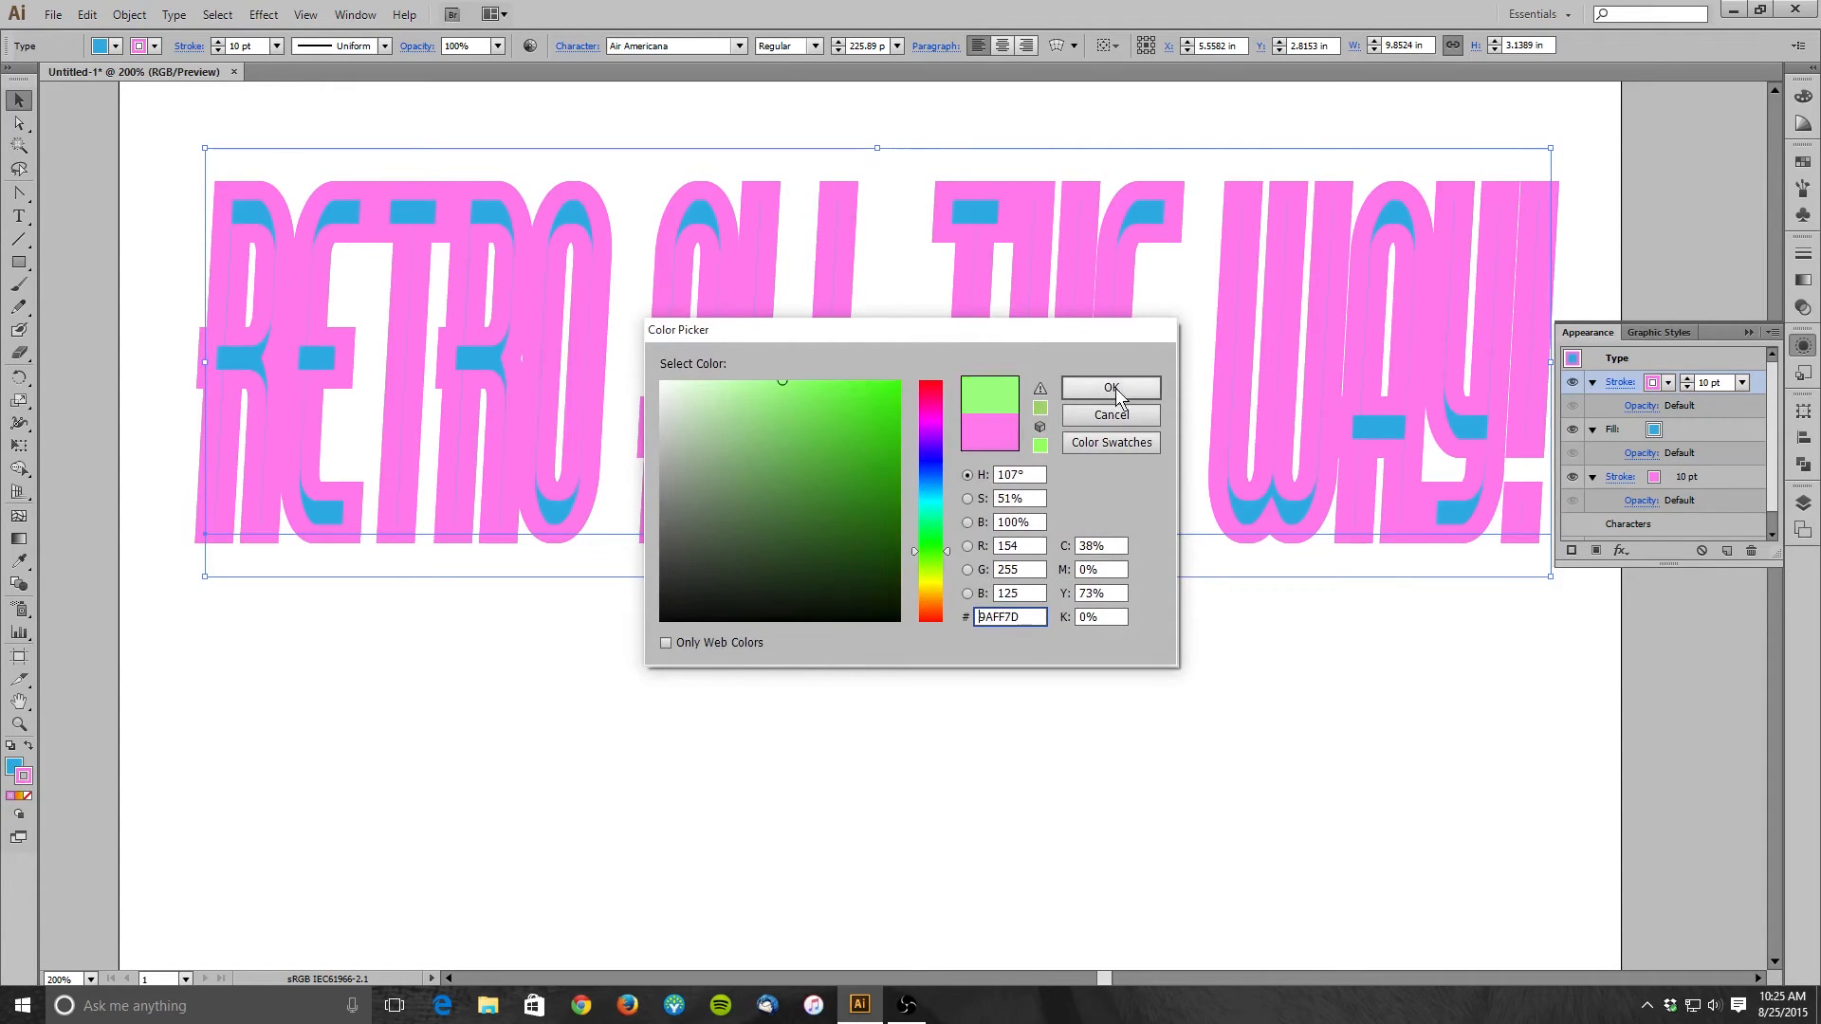
{"action": "left_click", "coordinate": [1116, 387]}
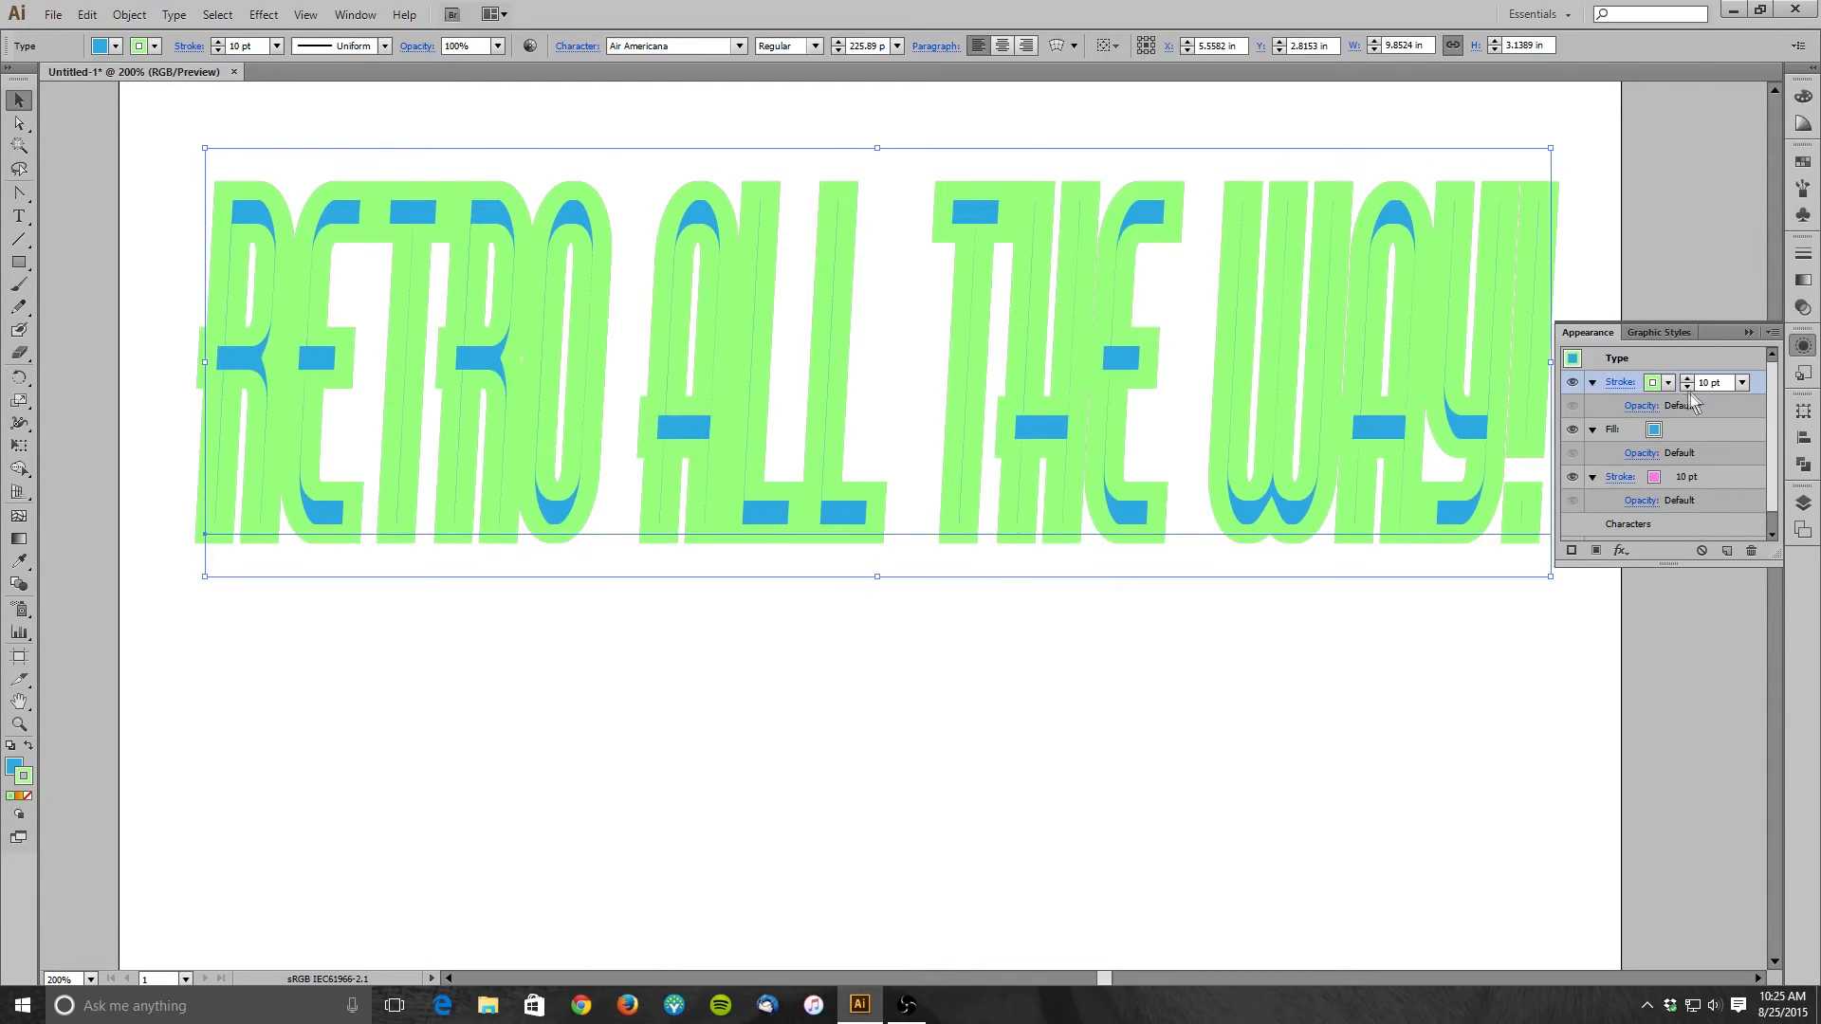
- Reduce the green stroke's weight to 2 pt
{"action": "left_click", "coordinate": [1689, 387]}
{"action": "left_click", "coordinate": [1688, 386]}
{"action": "left_click", "coordinate": [1688, 387]}
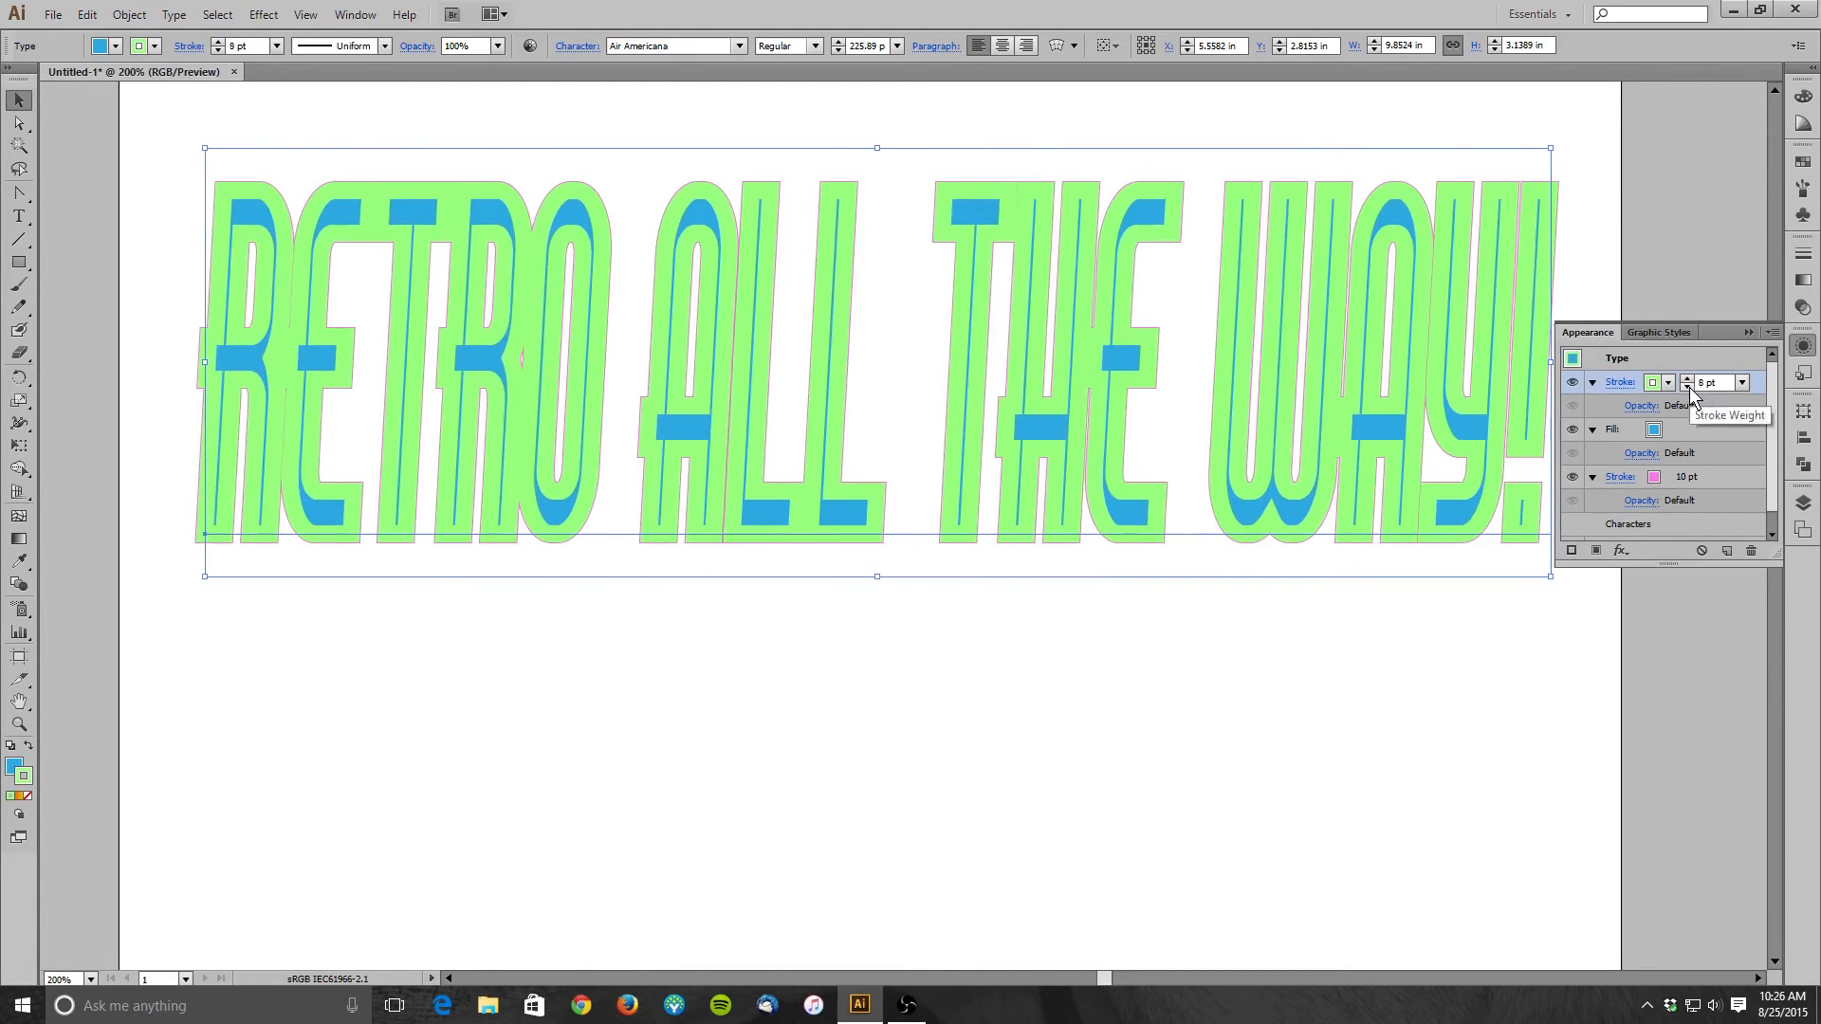
{"action": "left_click", "coordinate": [1688, 387]}
{"action": "left_click", "coordinate": [1688, 387]}
{"action": "left_click", "coordinate": [1689, 387]}
{"action": "left_click", "coordinate": [1688, 387]}
{"action": "left_click", "coordinate": [1688, 387]}
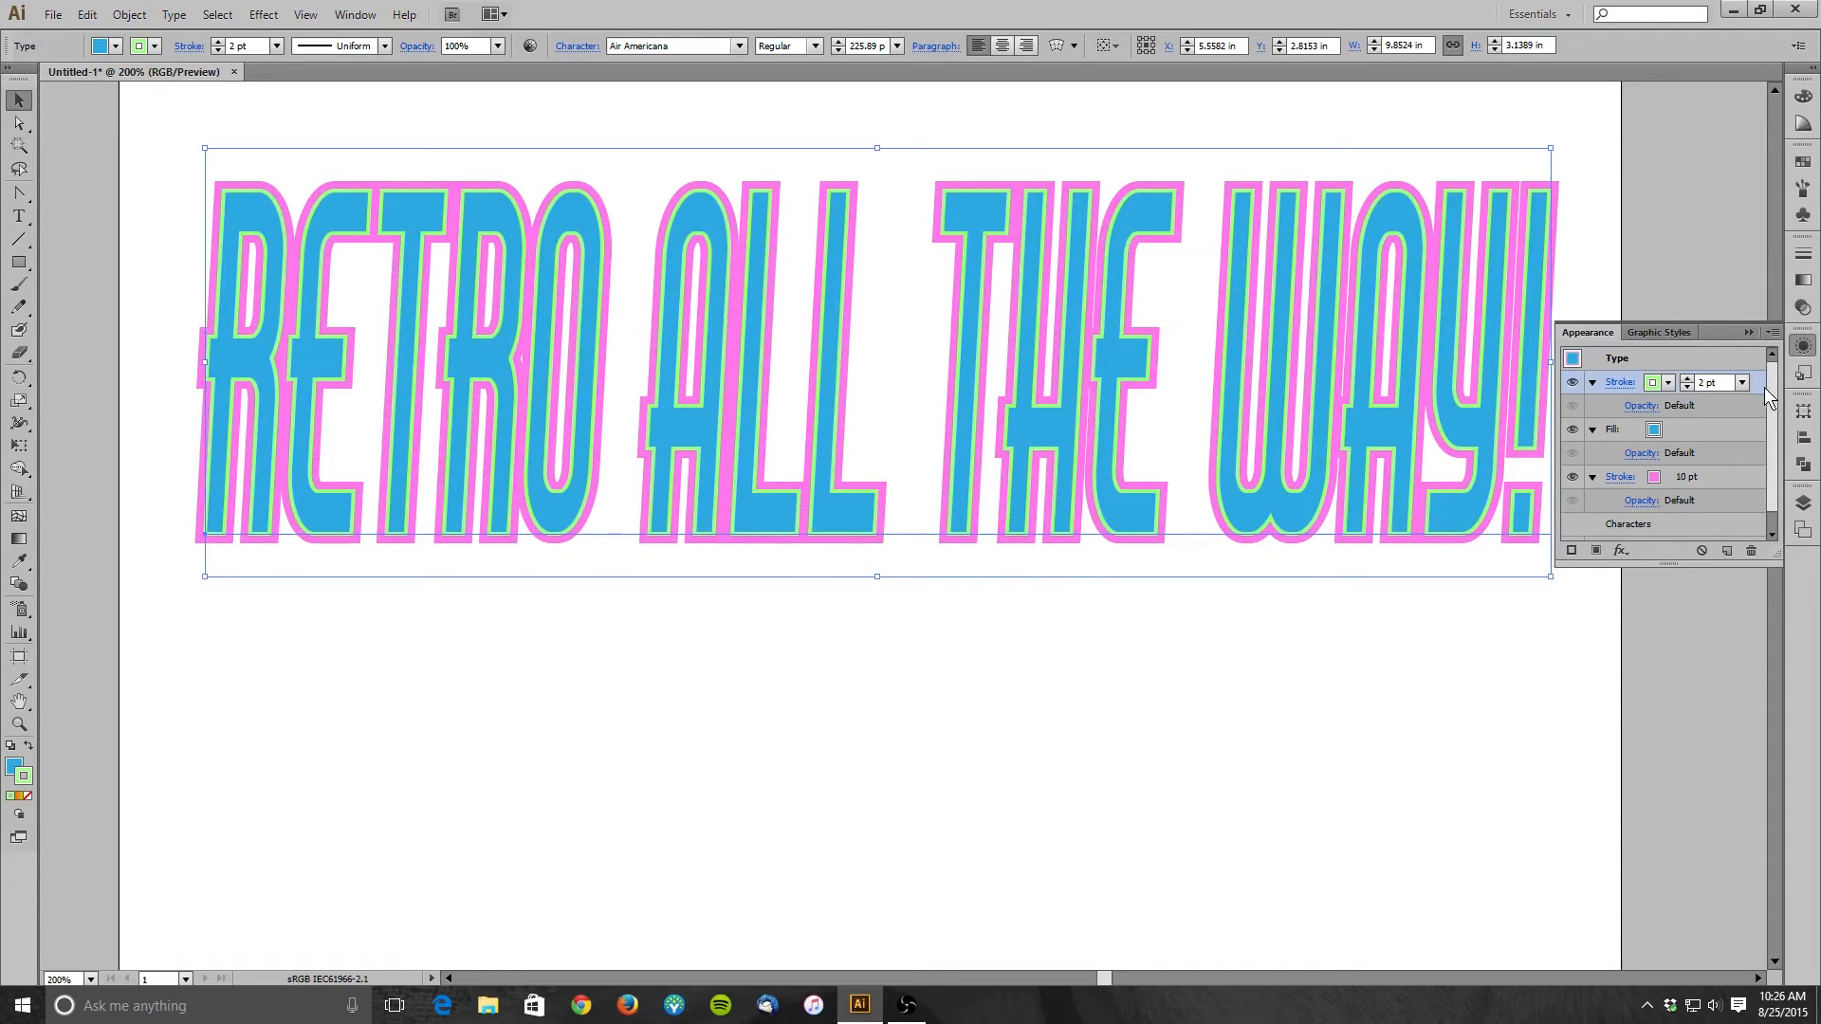
- Inspect the retro text object within Layer 1 and toggle its visibility off and back on
{"action": "left_click", "coordinate": [1804, 504]}
{"action": "left_click", "coordinate": [1614, 514]}
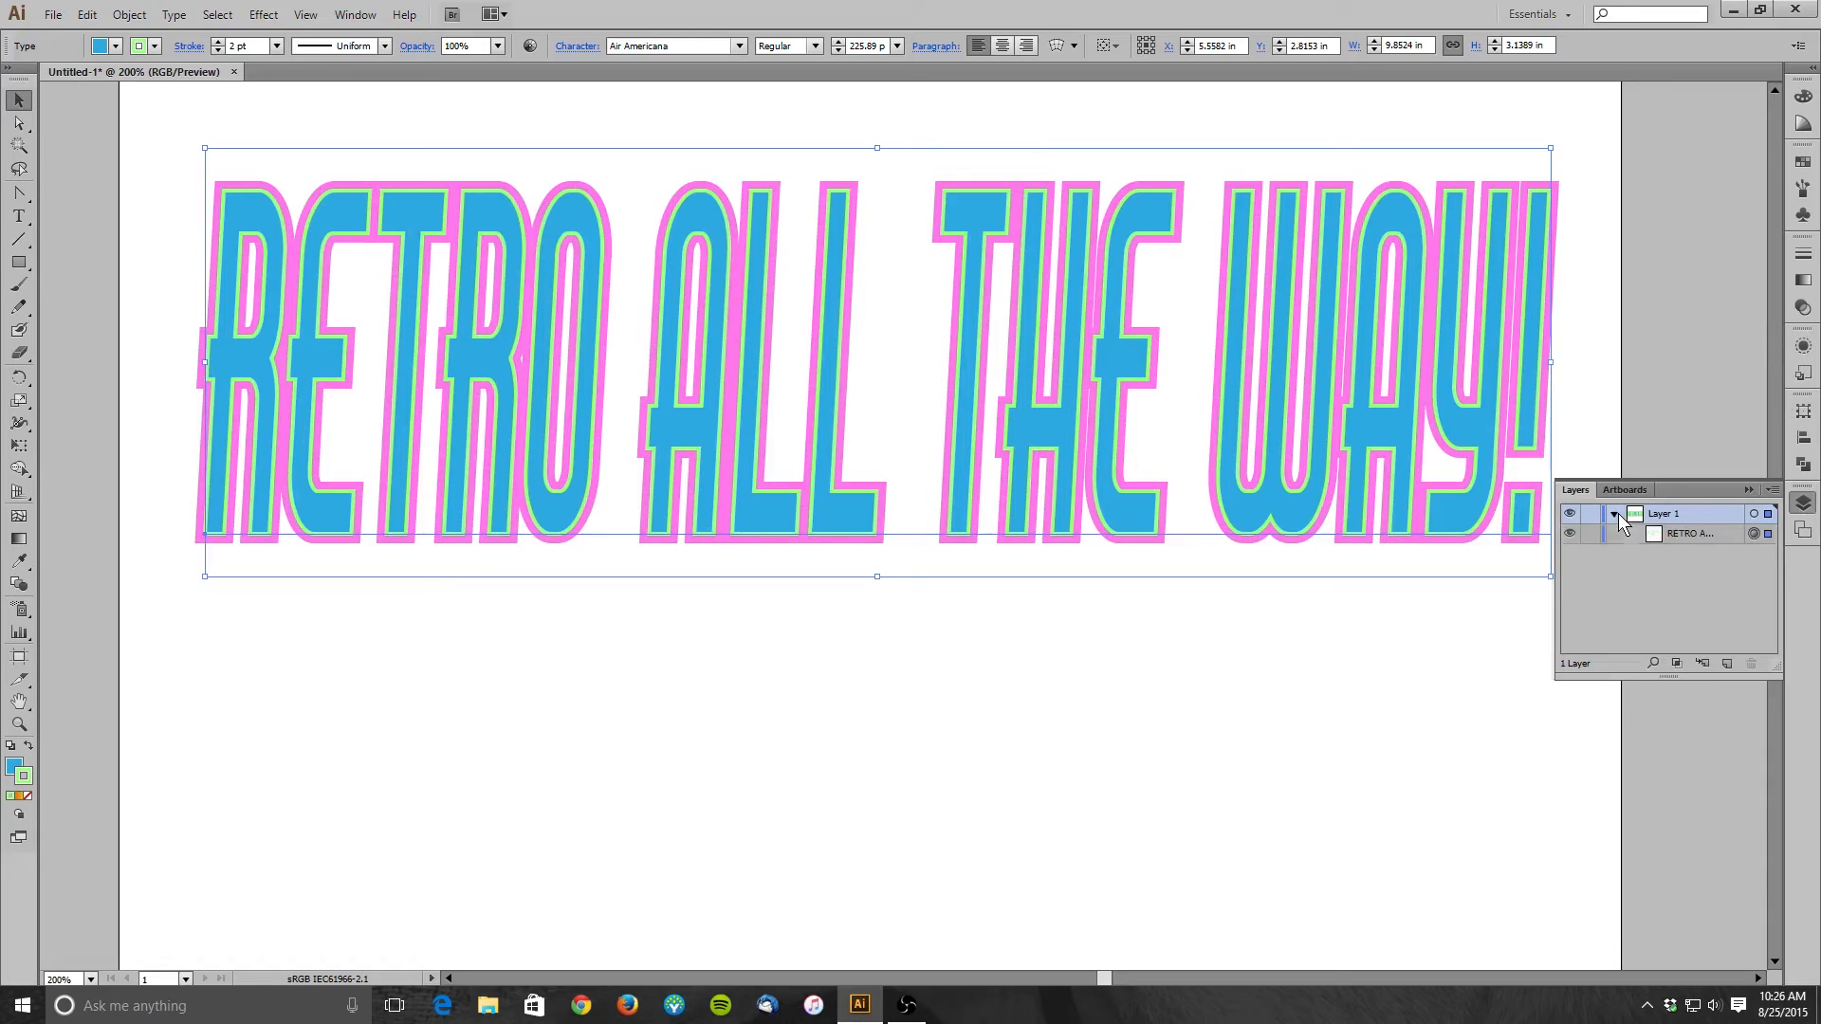
{"action": "left_click", "coordinate": [1753, 534]}
{"action": "left_click", "coordinate": [1570, 534]}
{"action": "left_click", "coordinate": [1570, 534]}
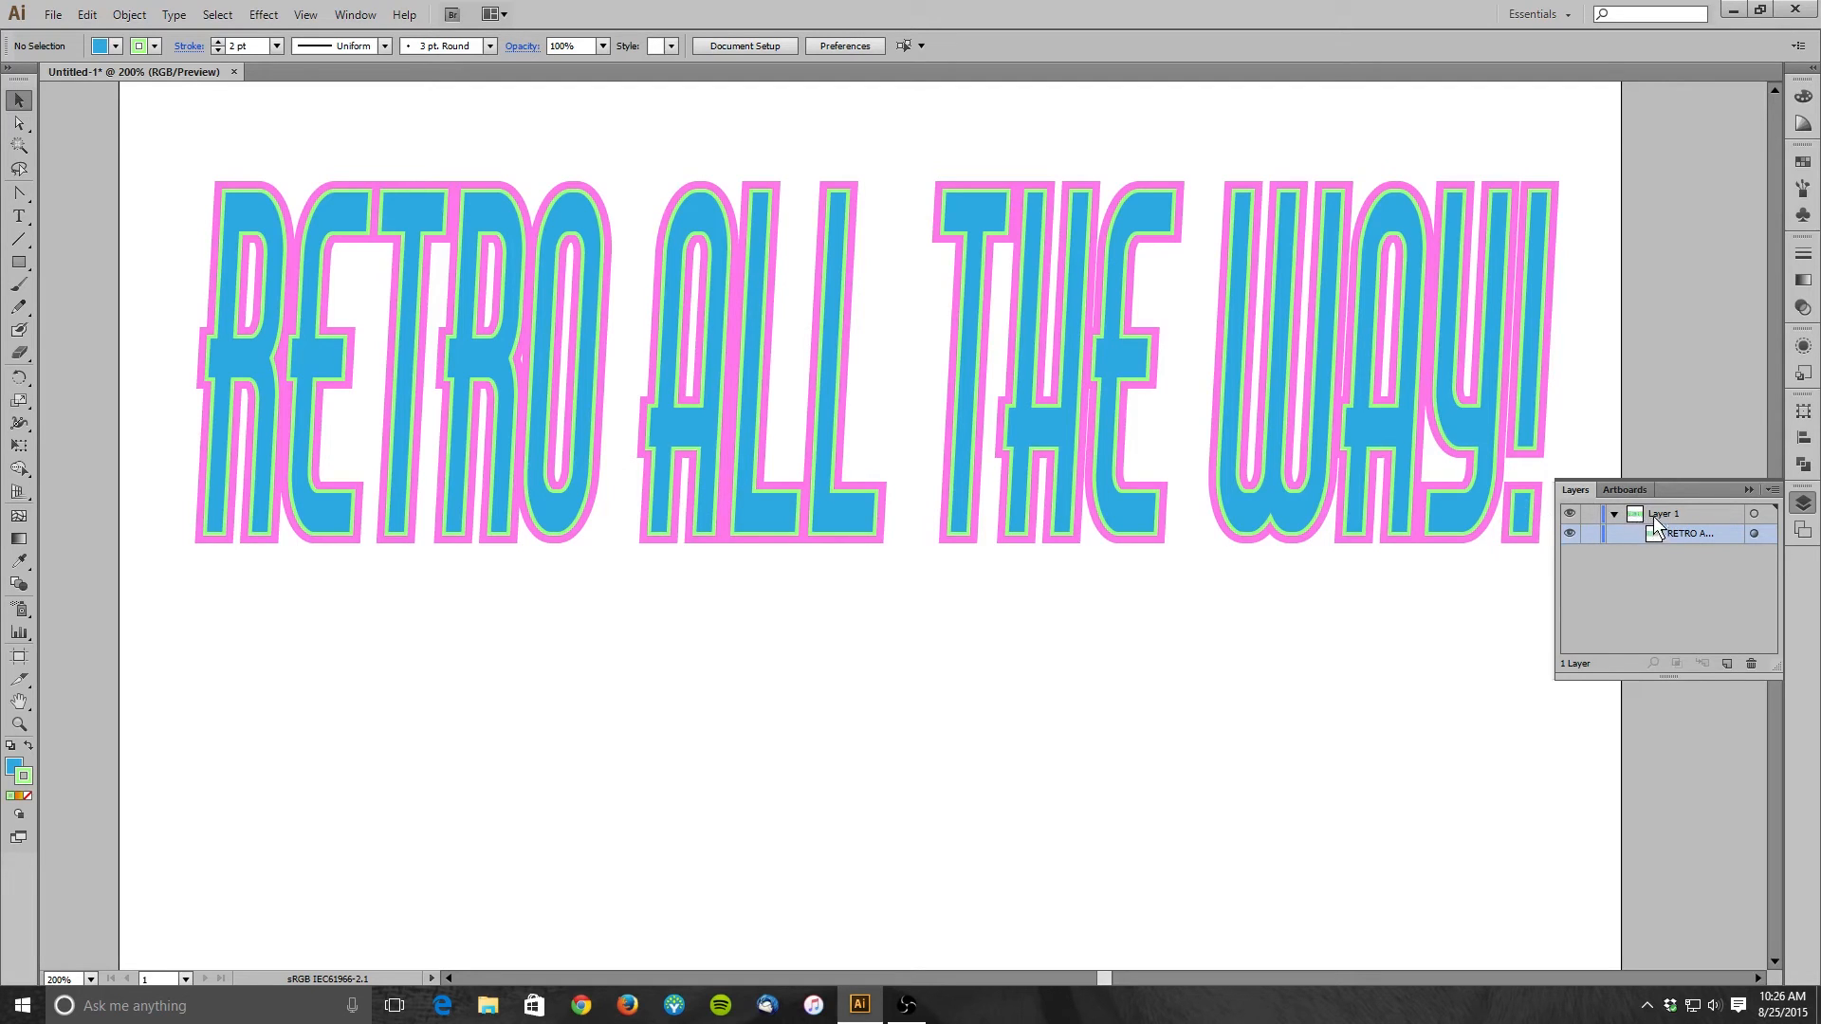
{"action": "left_click", "coordinate": [1803, 346]}
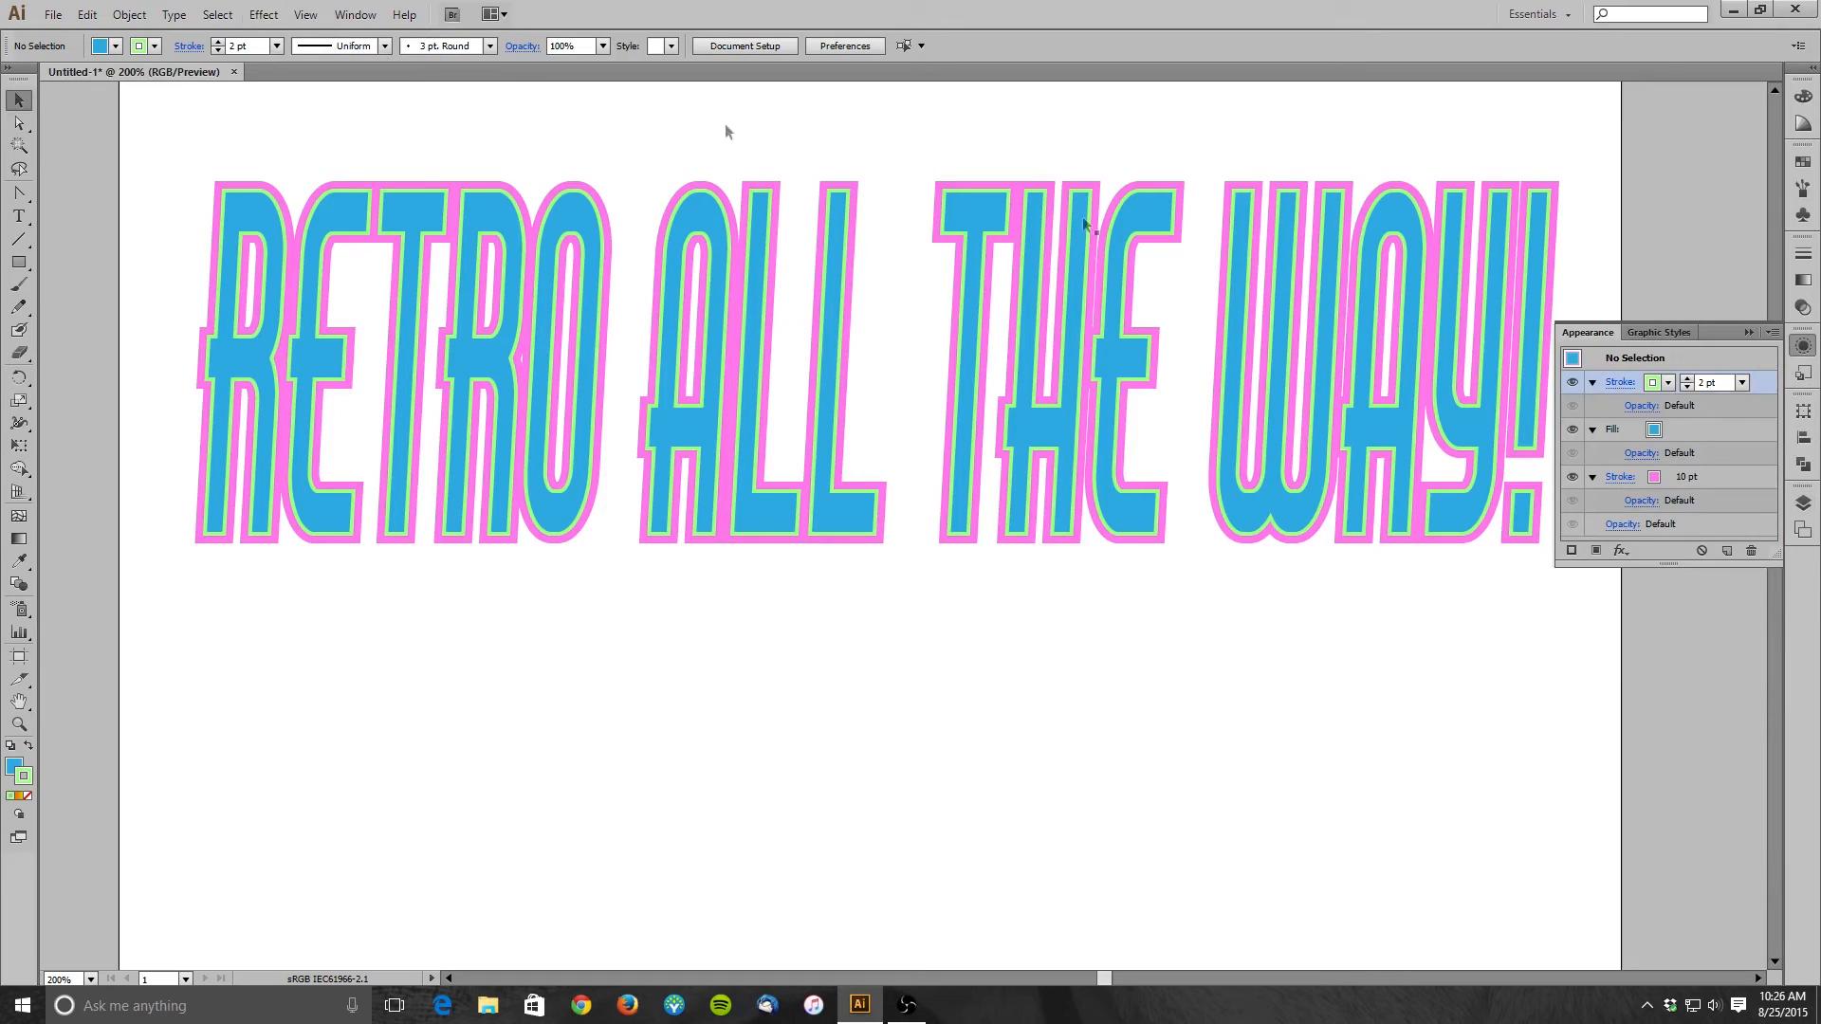
{"action": "left_click", "coordinate": [1619, 551]}
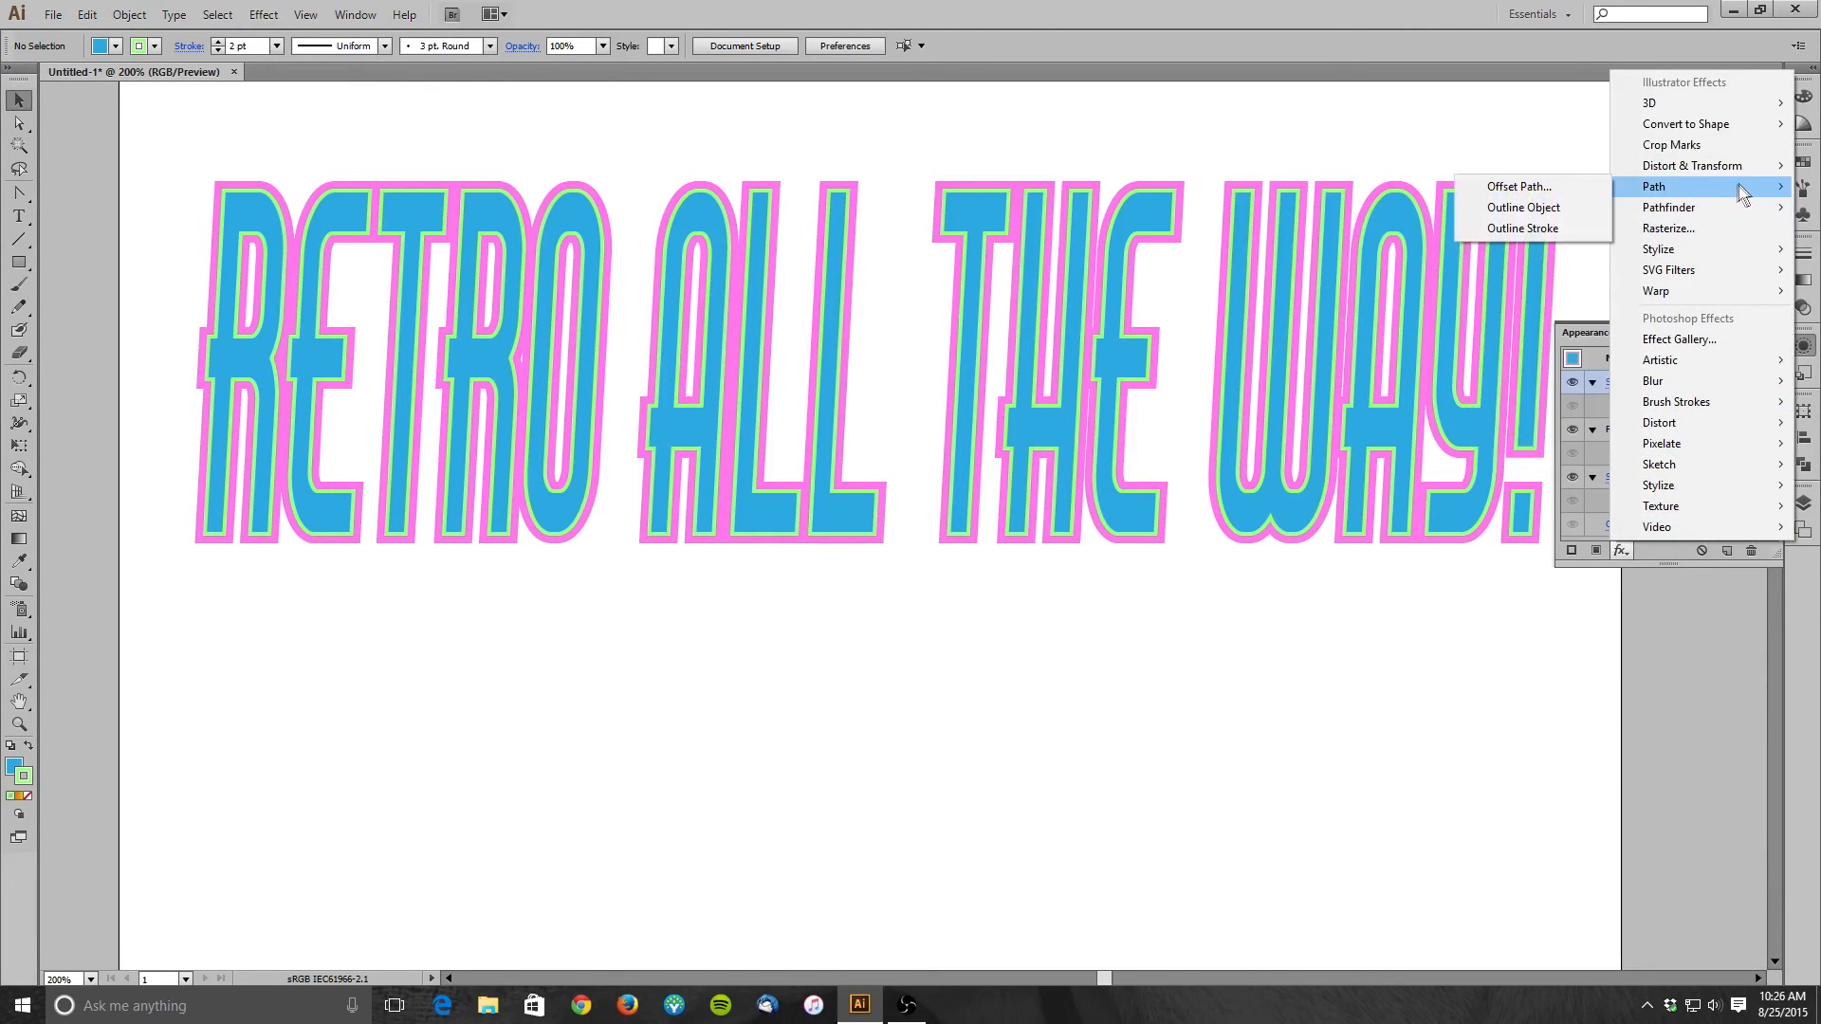
{"action": "mouse_move", "coordinate": [1744, 167]}
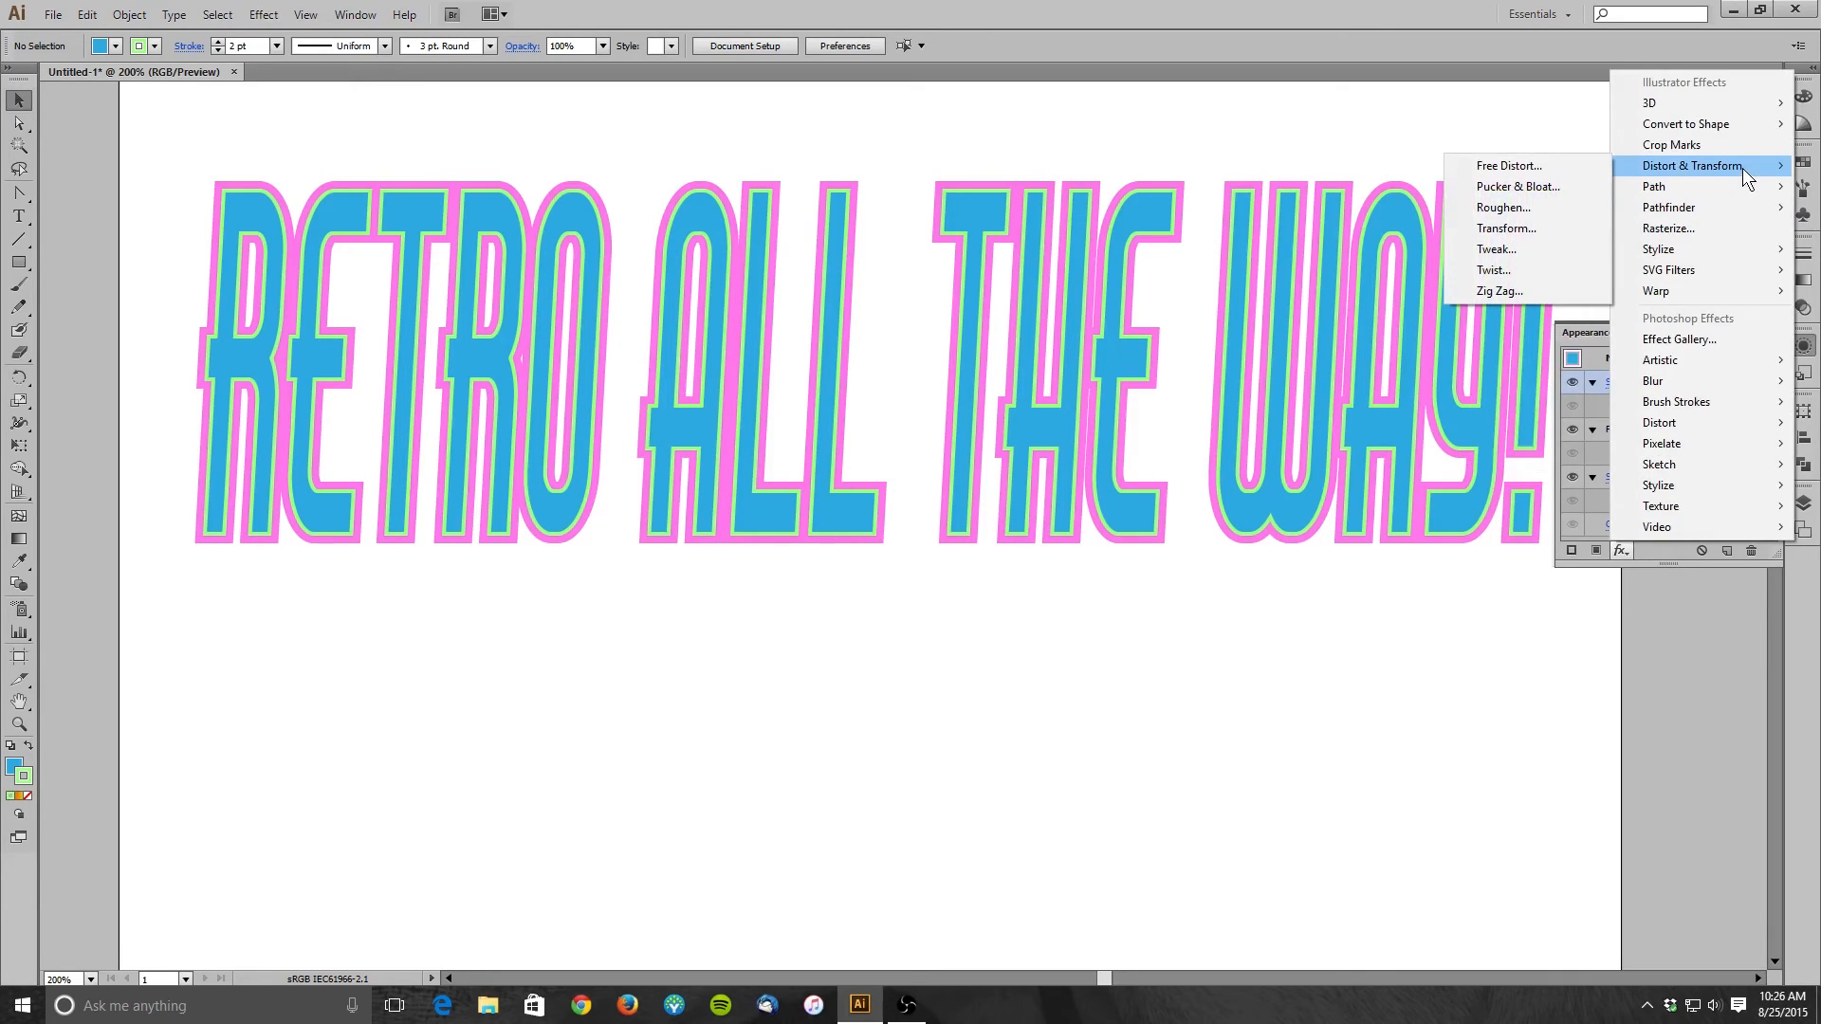
{"action": "mouse_move", "coordinate": [1774, 214]}
{"action": "left_click", "coordinate": [1538, 230]}
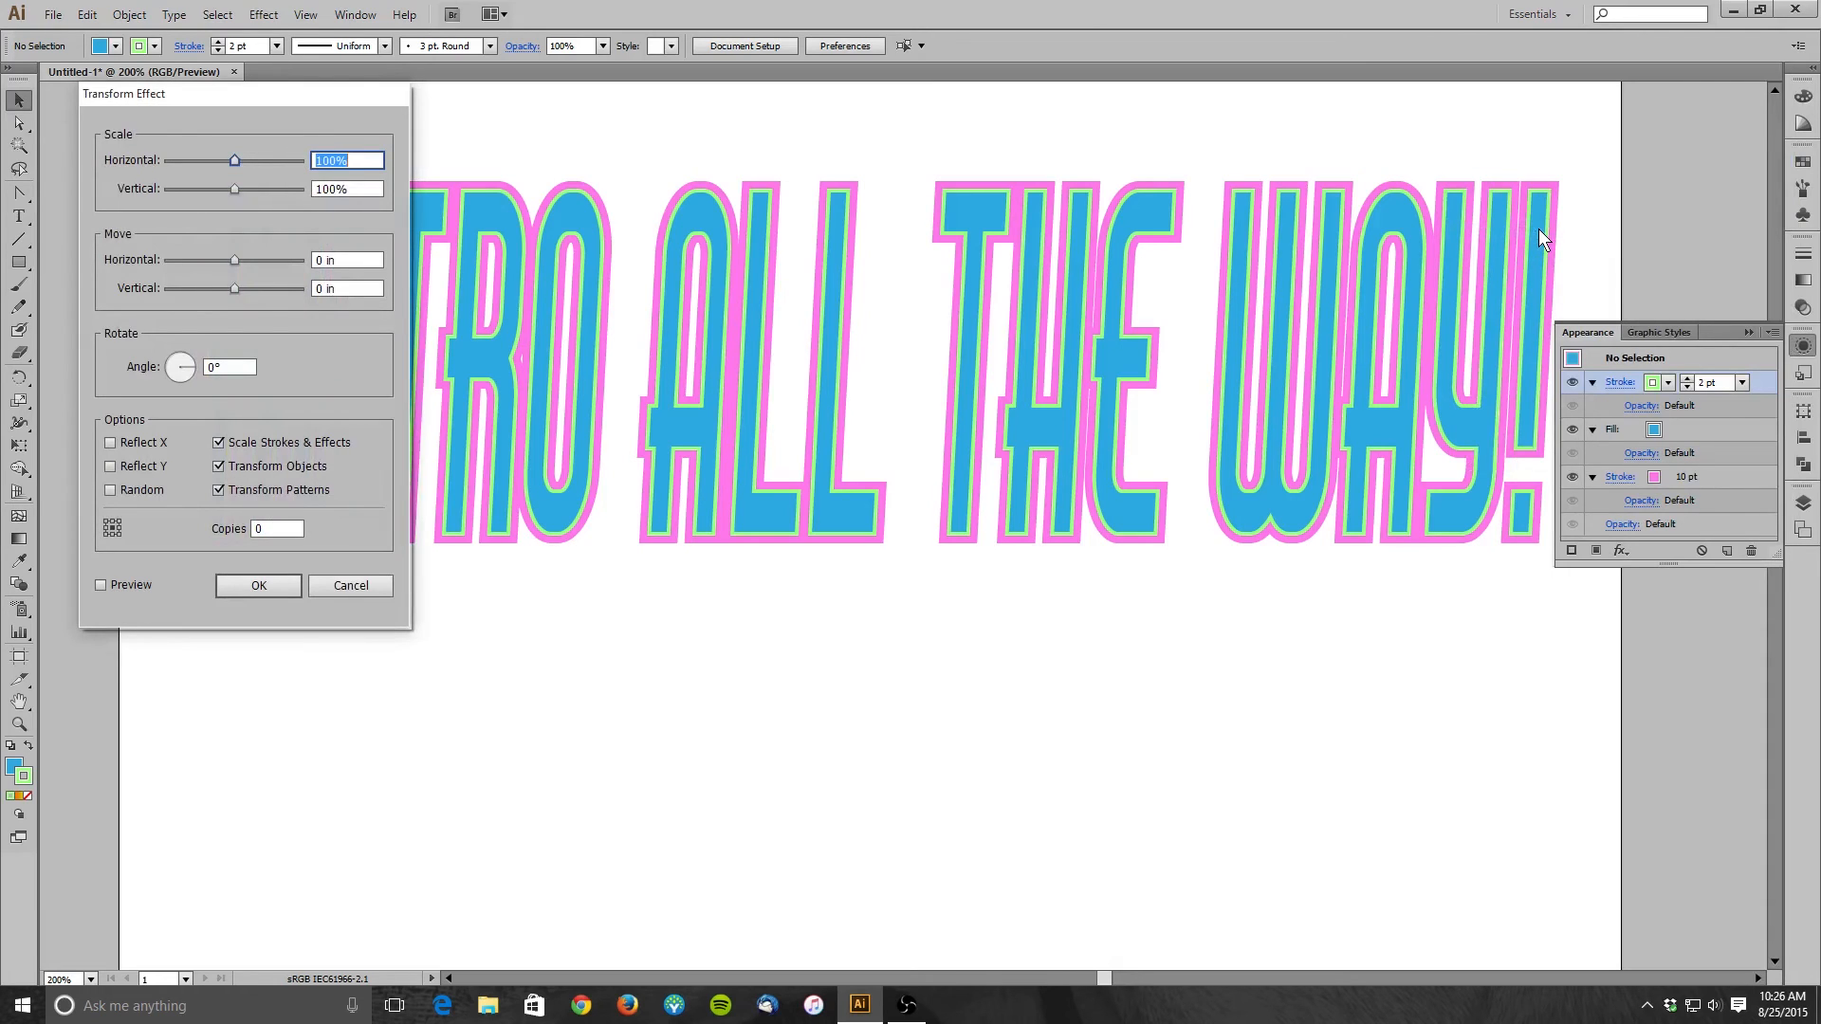
{"action": "left_click", "coordinate": [353, 585]}
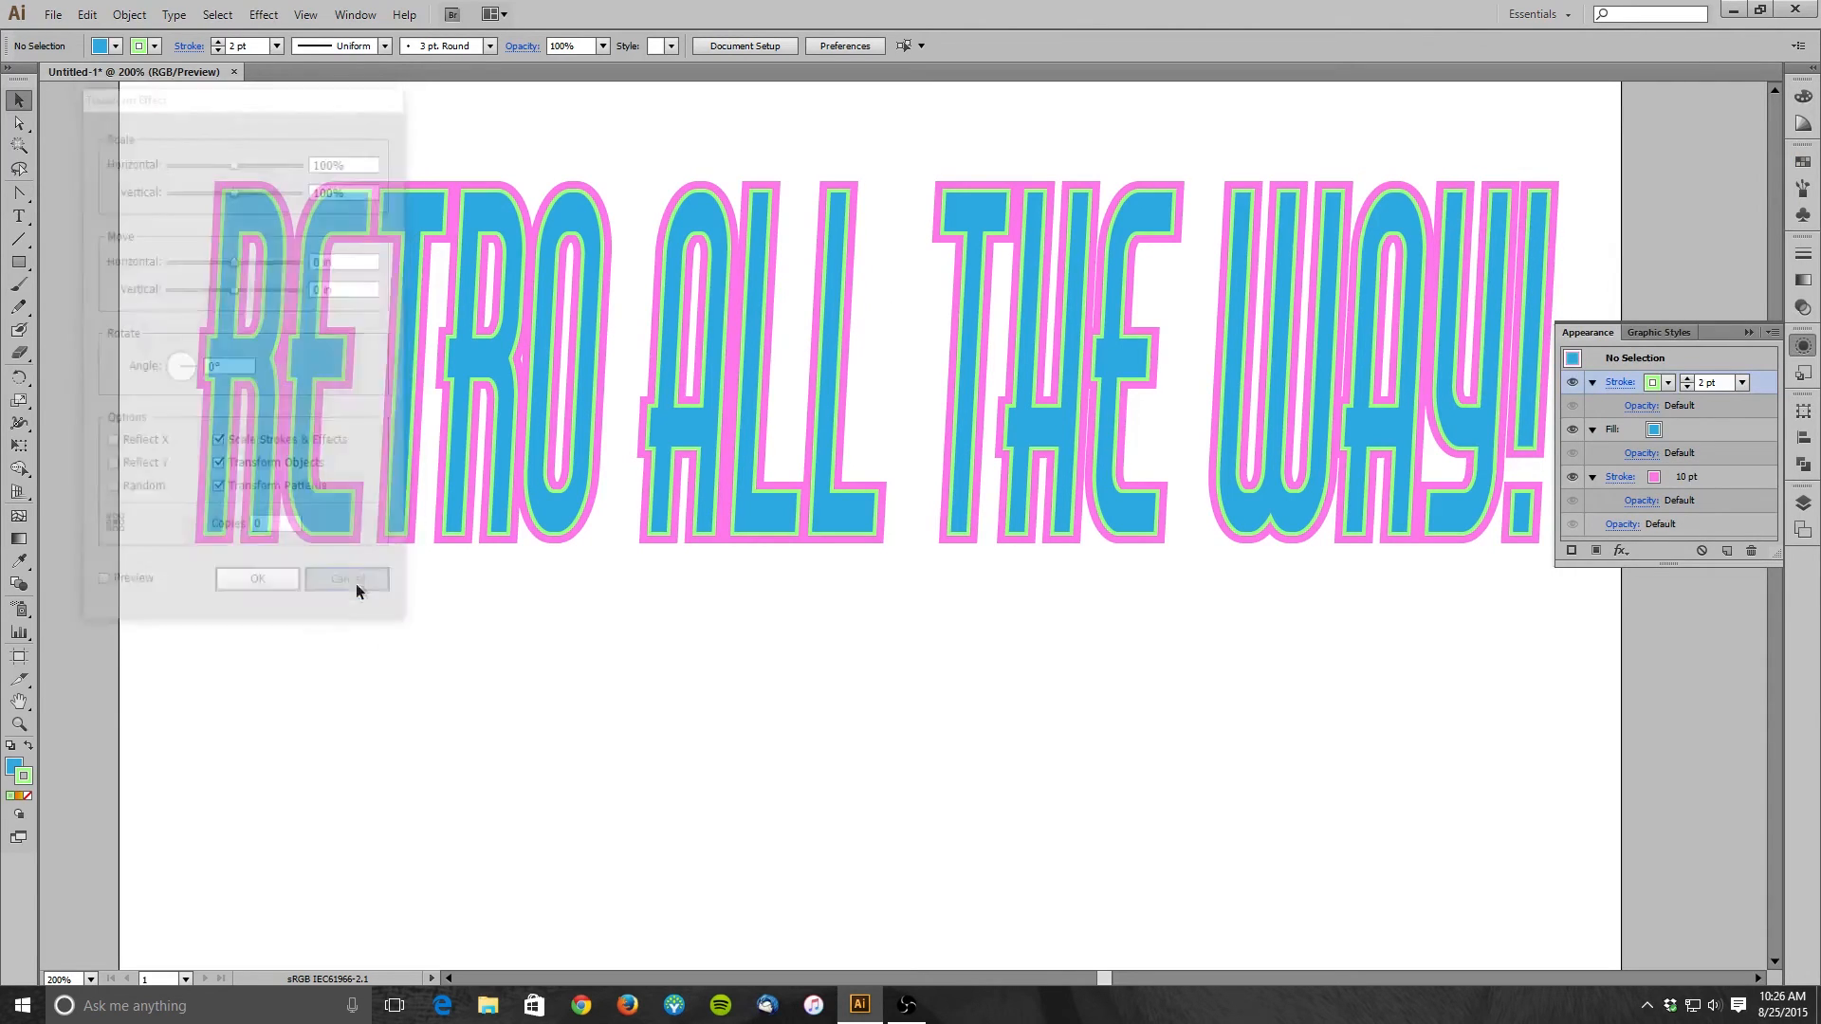
- Start a Transform effect on the type object's green stroke with the preview enabled
{"action": "left_click", "coordinate": [1494, 363]}
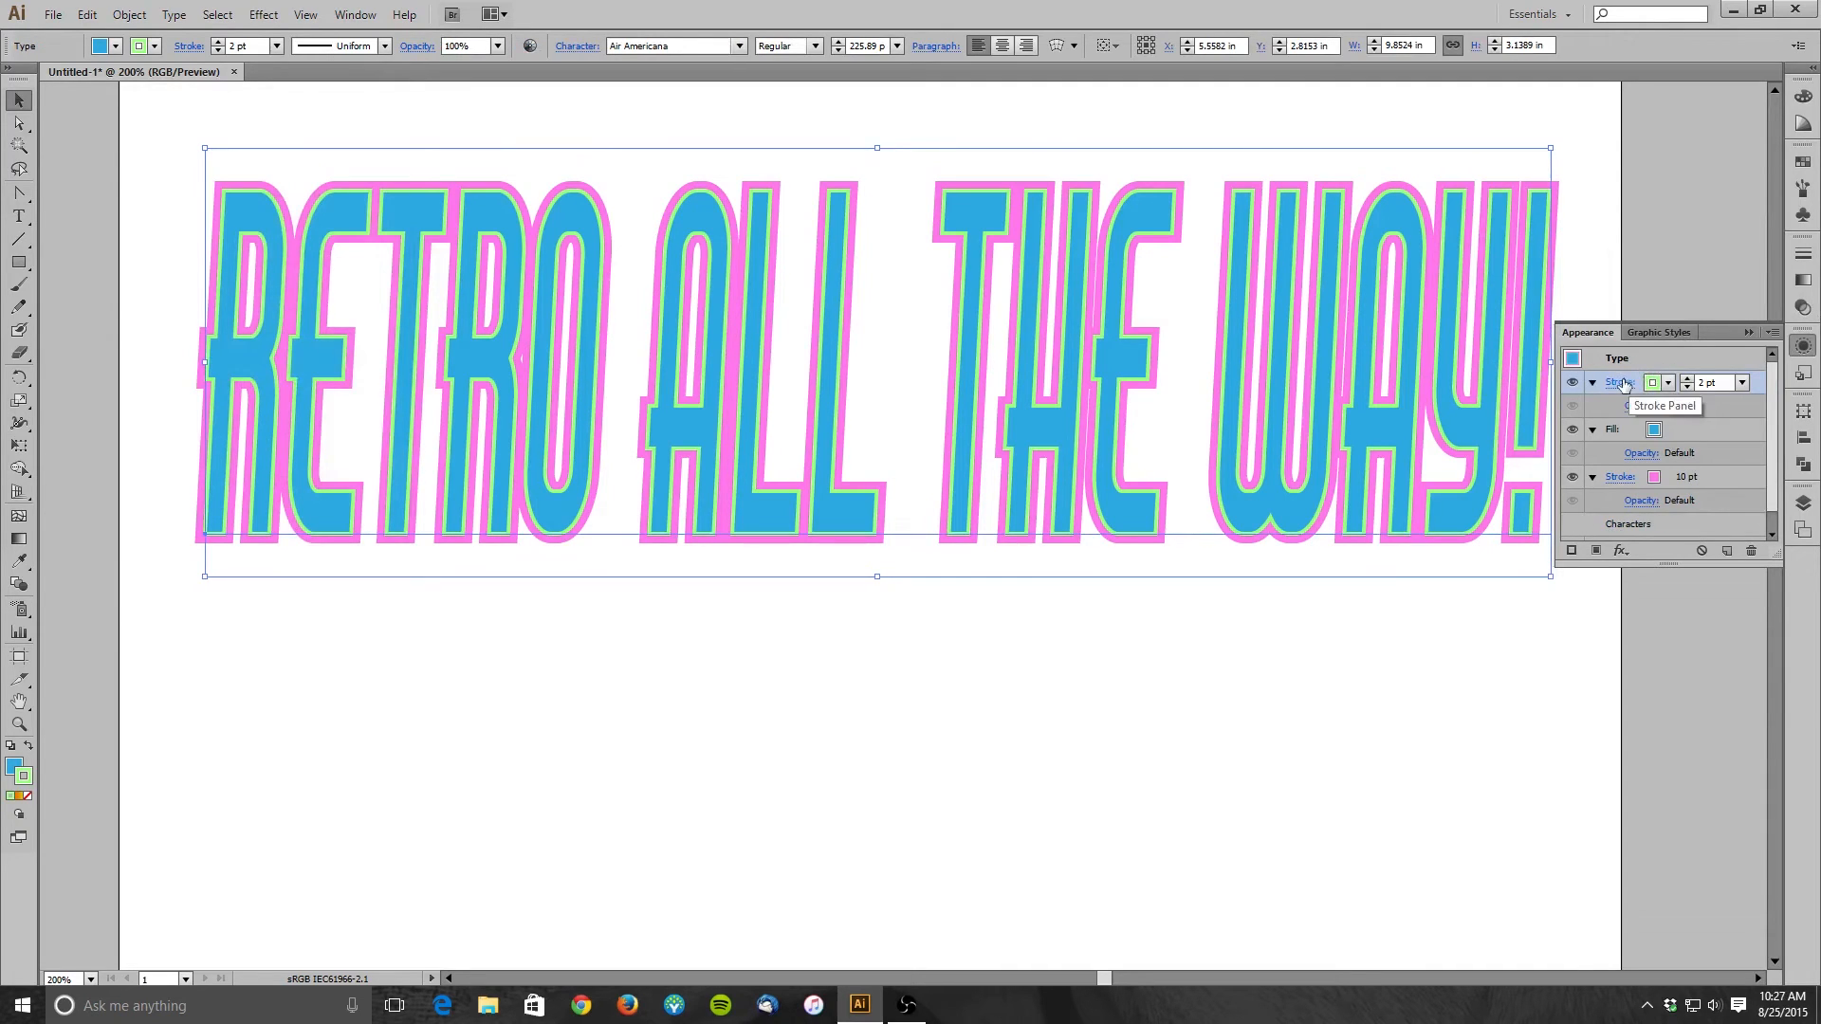
{"action": "left_click", "coordinate": [1620, 552]}
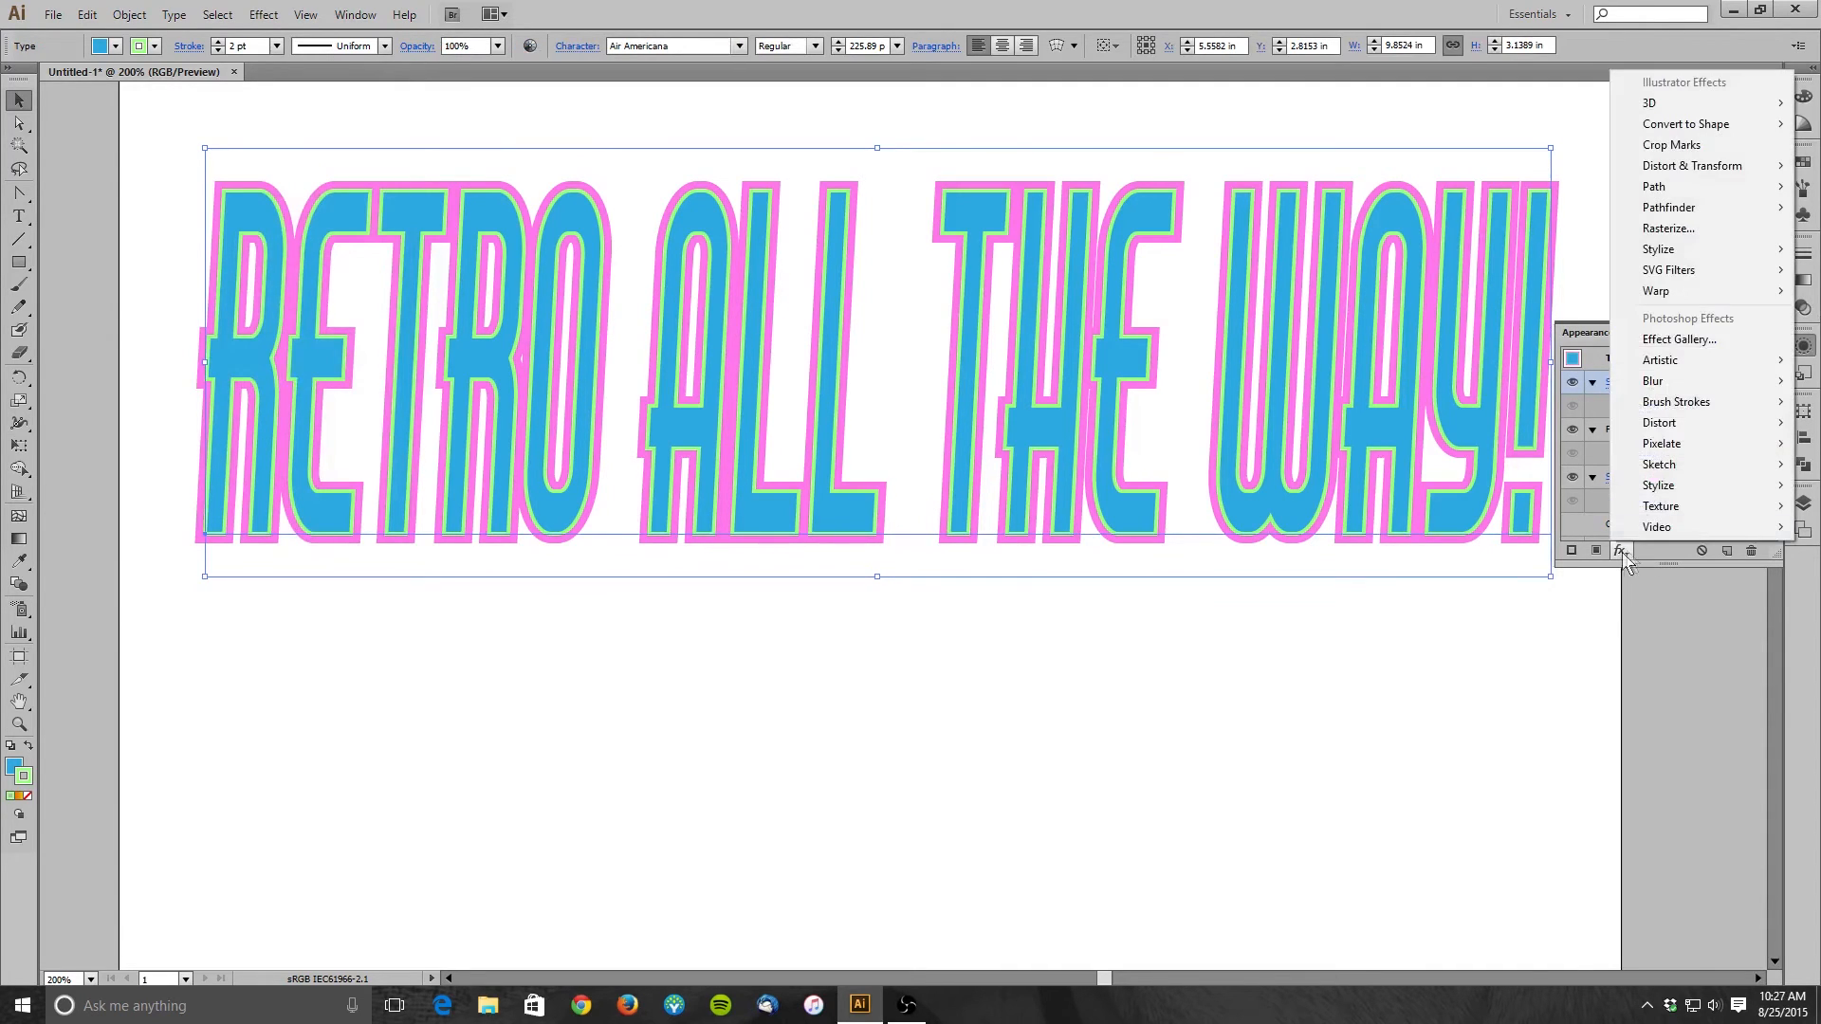
{"action": "mouse_move", "coordinate": [1709, 214]}
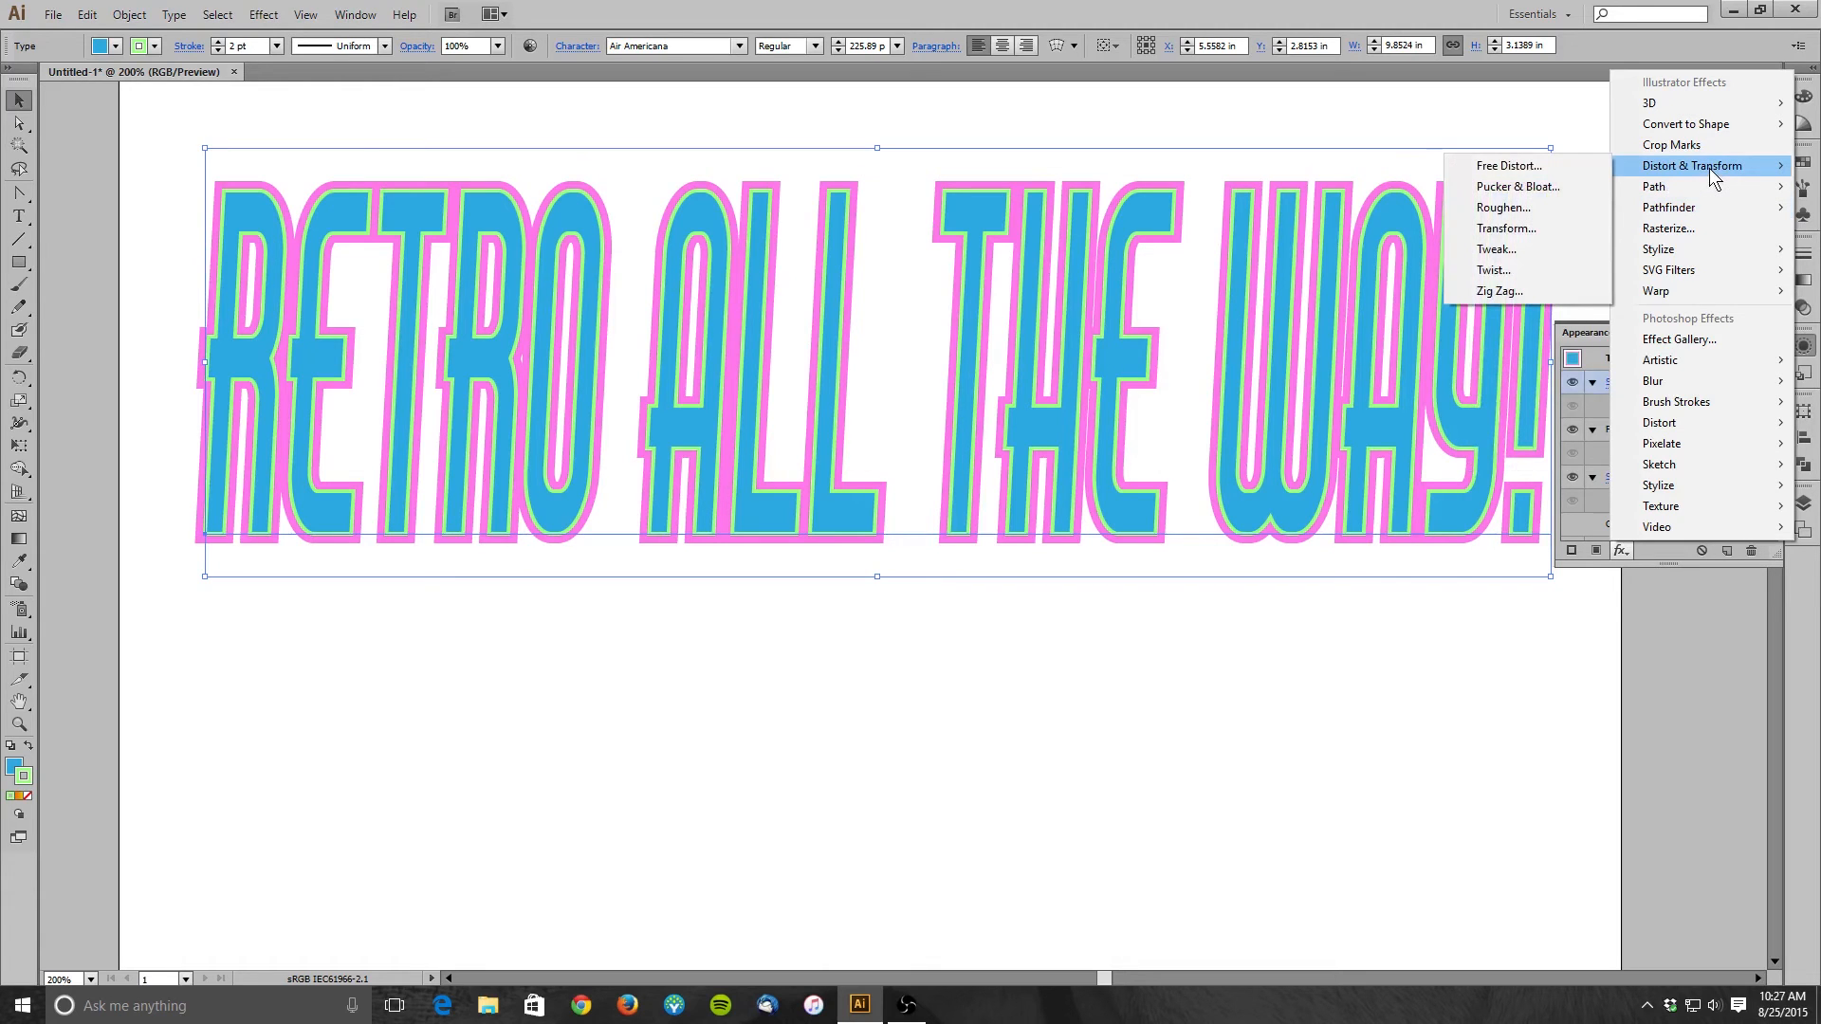
{"action": "left_click", "coordinate": [1560, 227]}
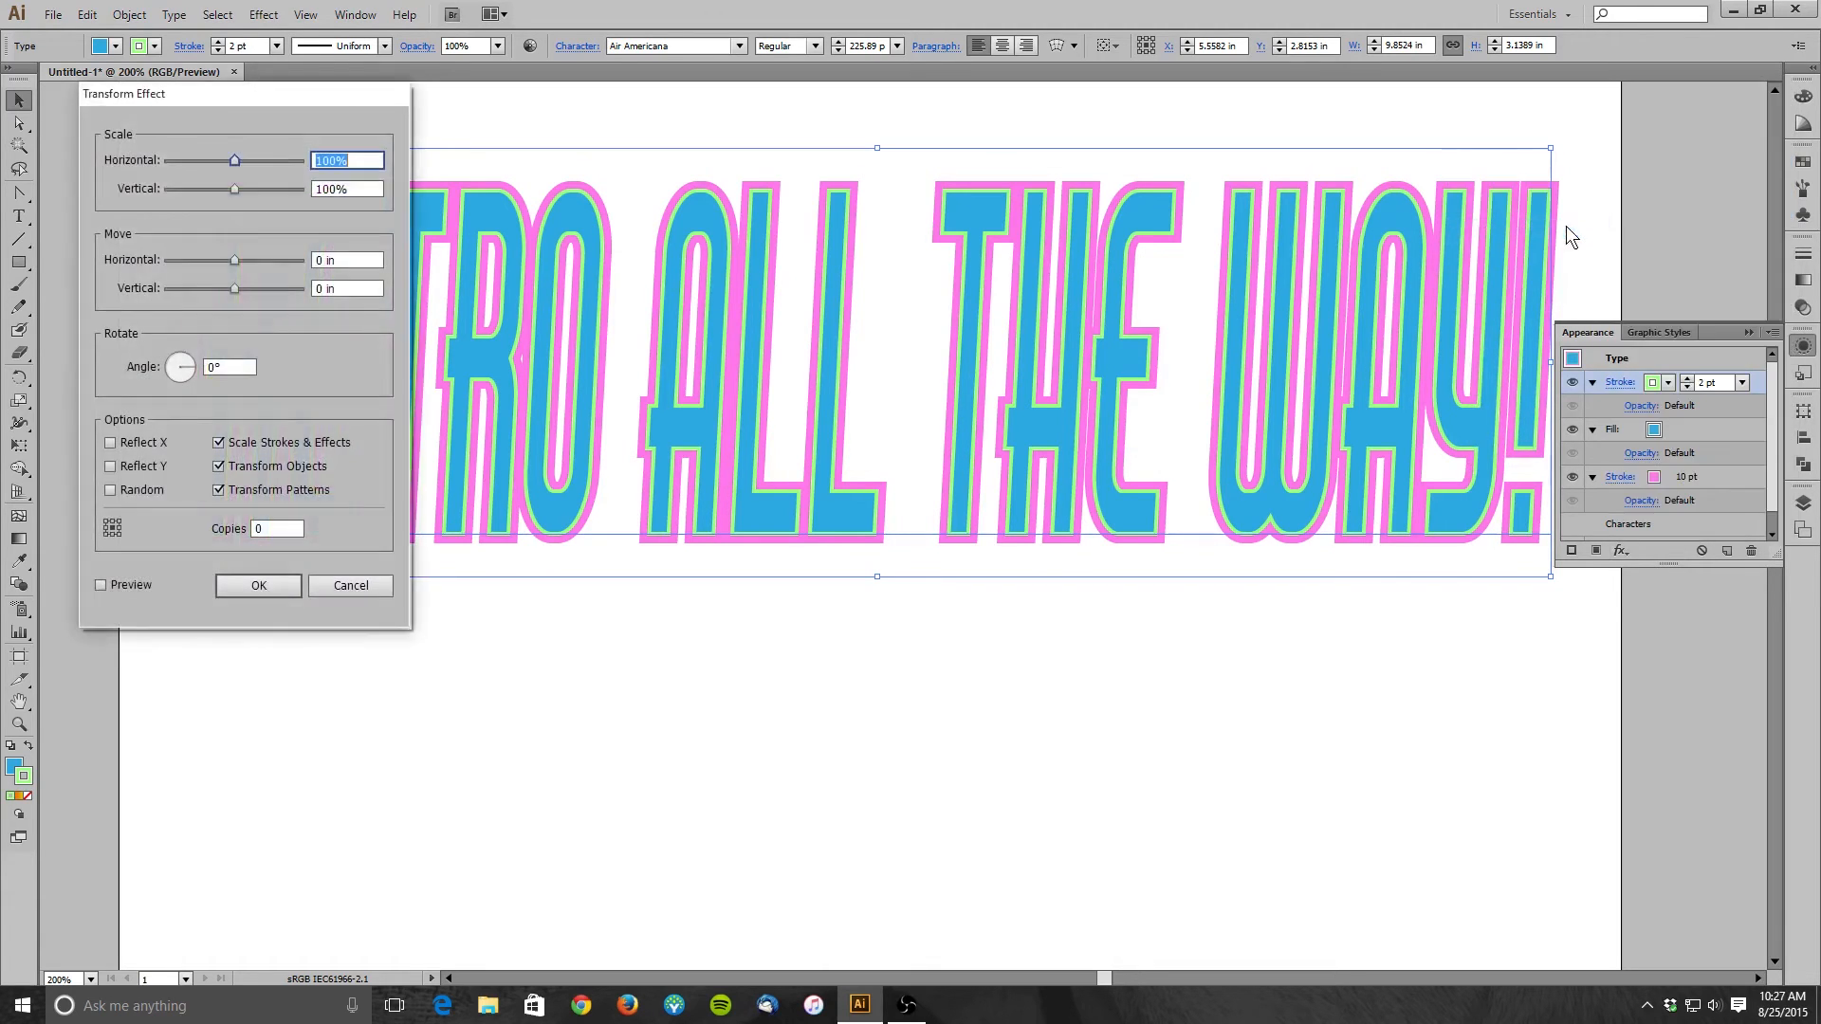
{"action": "left_click", "coordinate": [126, 584]}
- Try scaling the green stroke to 80% both horizontally and vertically in the Transform effect
{"action": "left_click", "coordinate": [216, 188]}
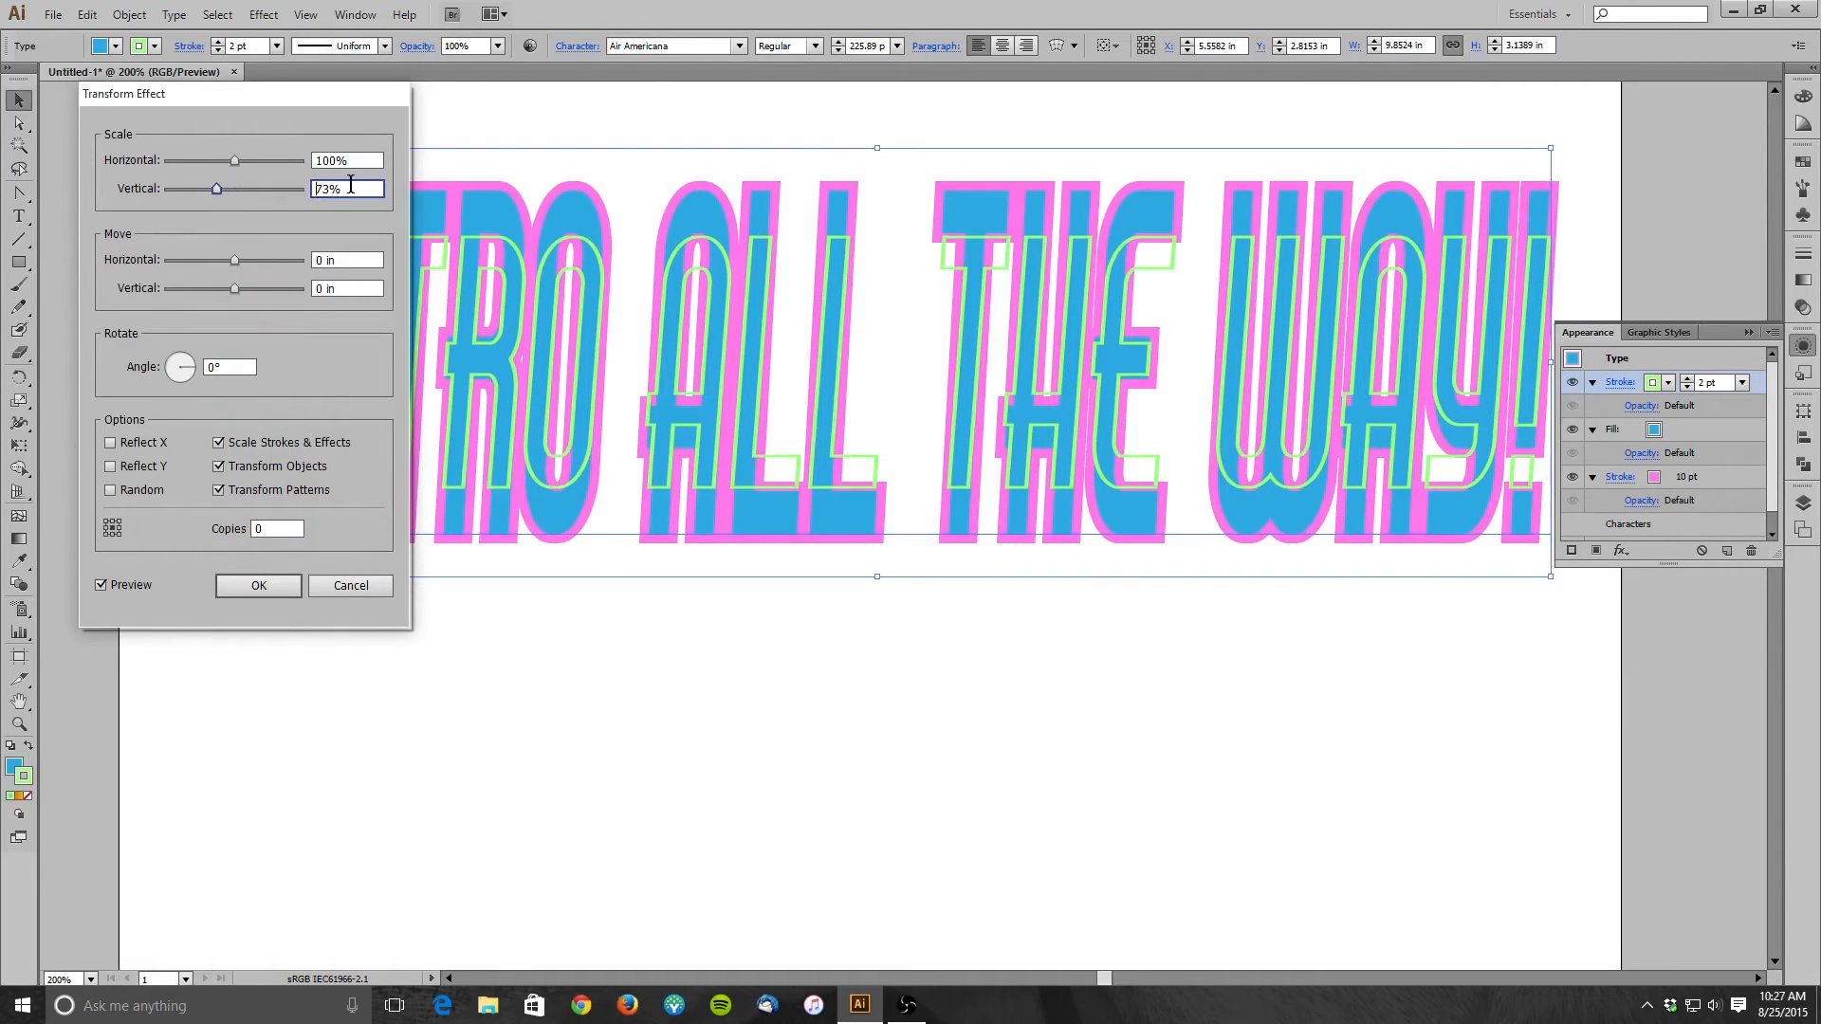
{"action": "left_click_drag", "start_coordinate": [351, 188], "coordinate": [285, 187]}
{"action": "type", "text": "80"}
{"action": "left_click", "coordinate": [354, 162]}
{"action": "left_click_drag", "start_coordinate": [354, 162], "coordinate": [304, 162]}
{"action": "type", "text": "80"}
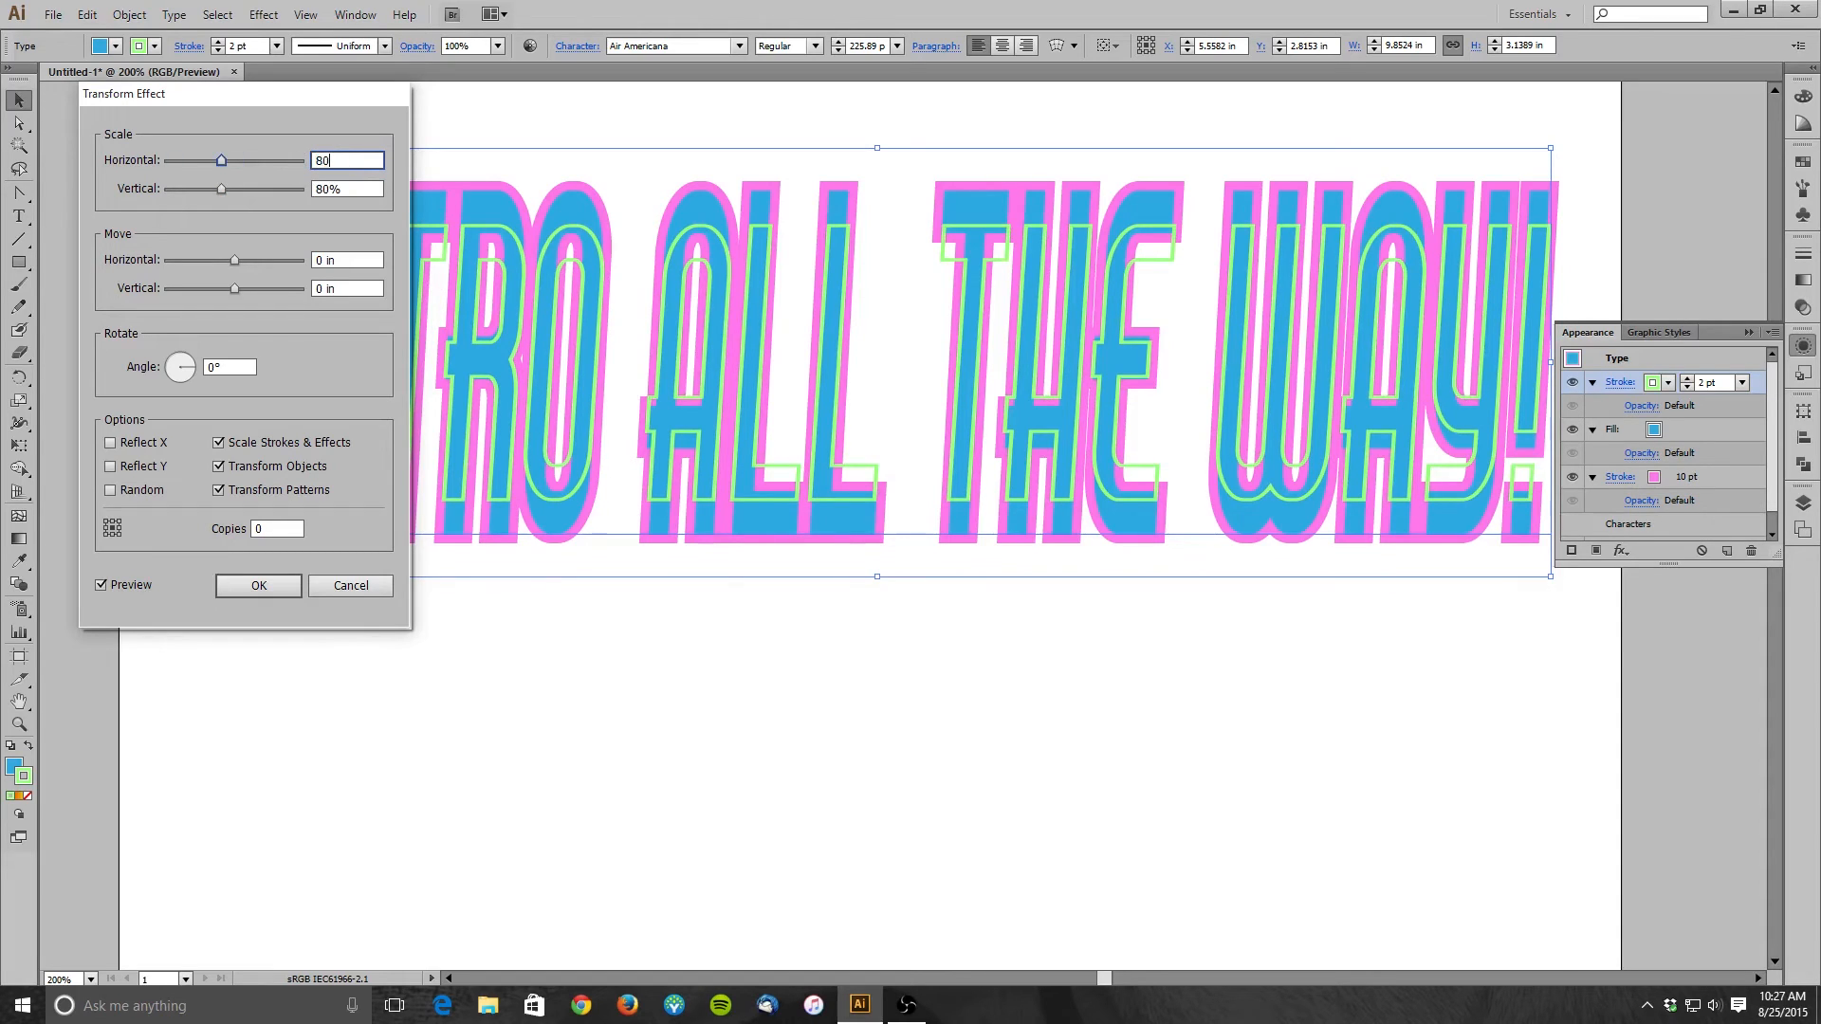
{"action": "left_click", "coordinate": [372, 192]}
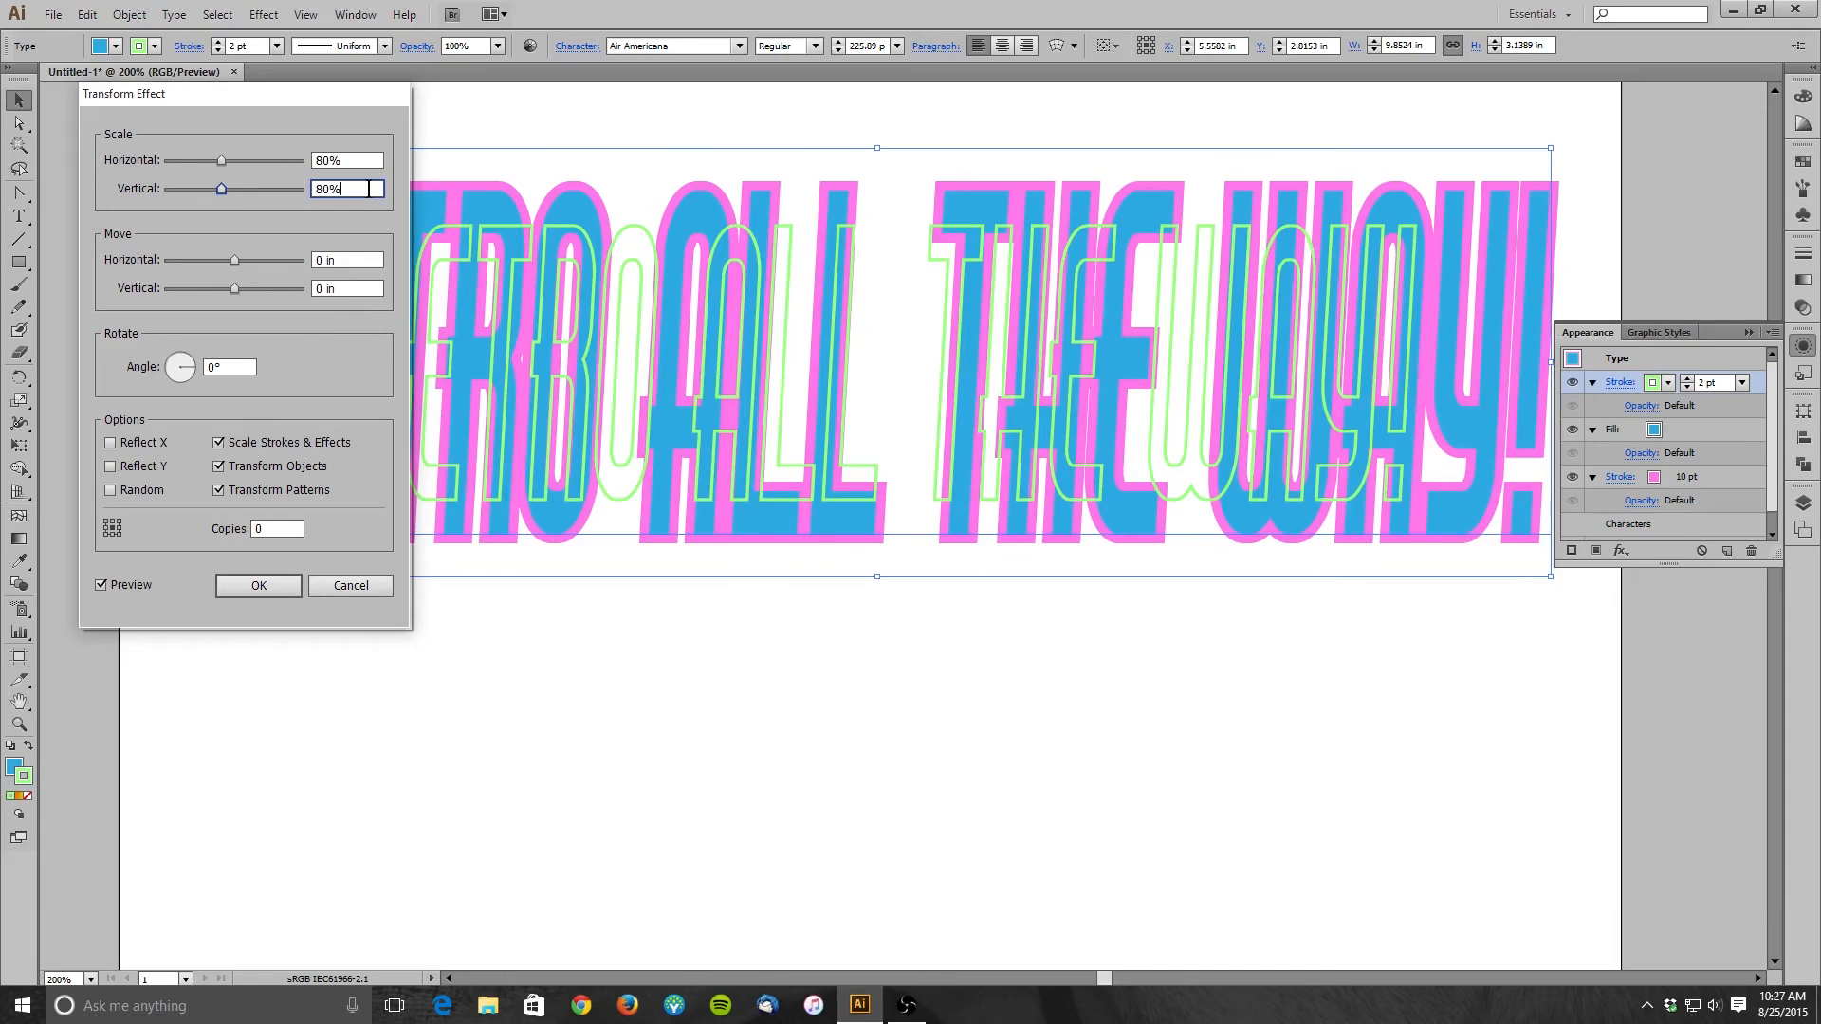
- Set the Transform effect's horizontal and vertical scale to 95%
{"action": "left_click_drag", "start_coordinate": [358, 160], "coordinate": [309, 159]}
{"action": "type", "text": "95"}
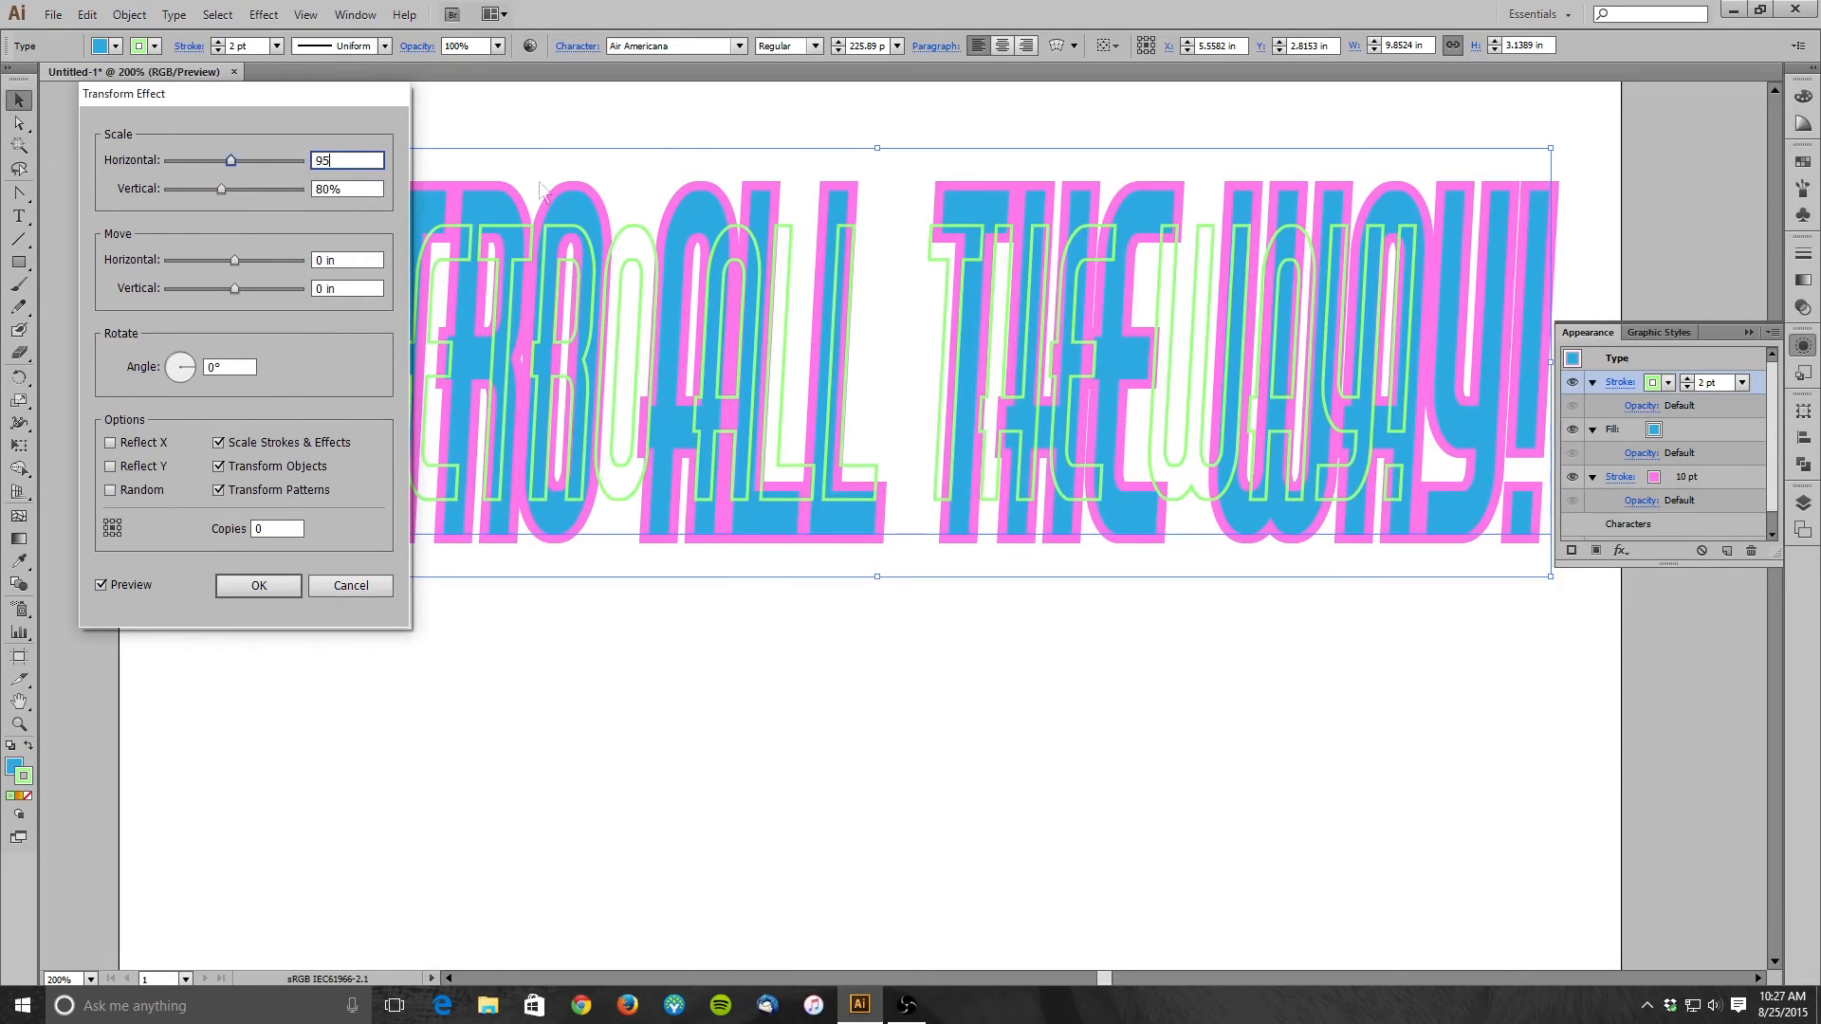
{"action": "left_click", "coordinate": [375, 189]}
{"action": "left_click_drag", "start_coordinate": [376, 188], "coordinate": [292, 189]}
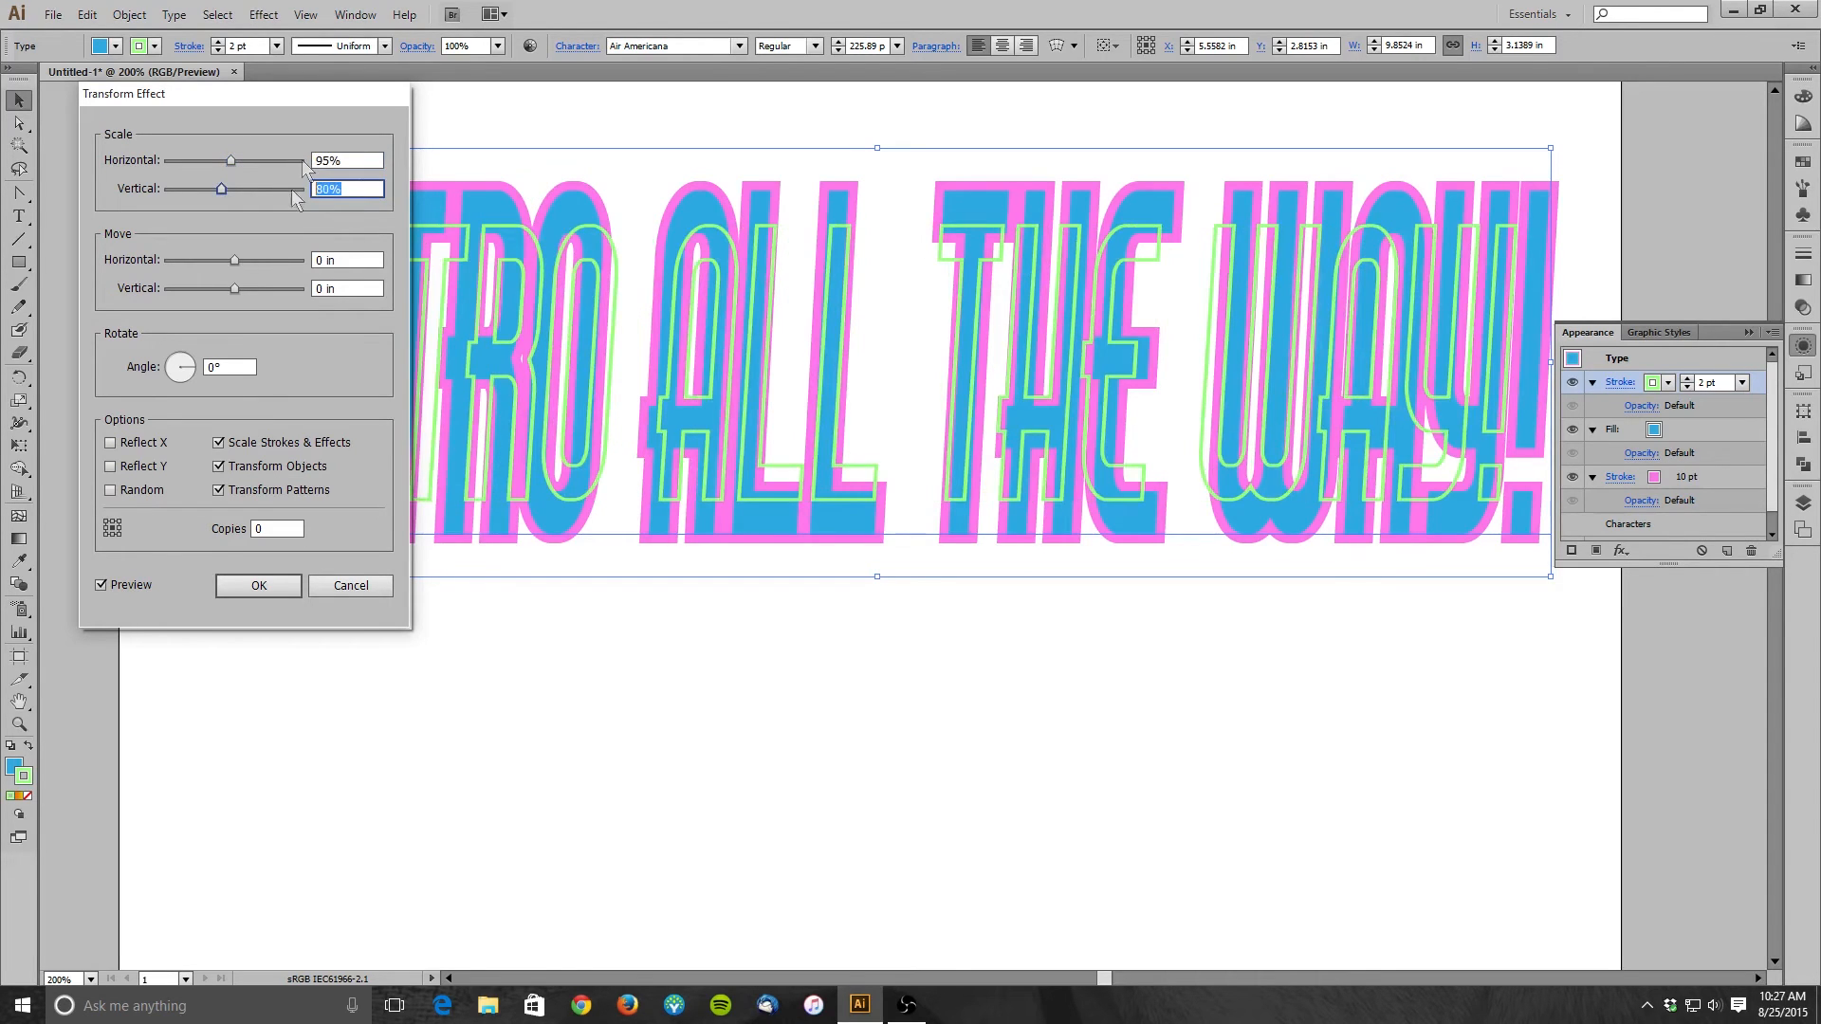
{"action": "type", "text": "95"}
- Offset the green stroke by -0.1944 in horizontally and vertically and apply the Transform effect
{"action": "left_click", "coordinate": [363, 260]}
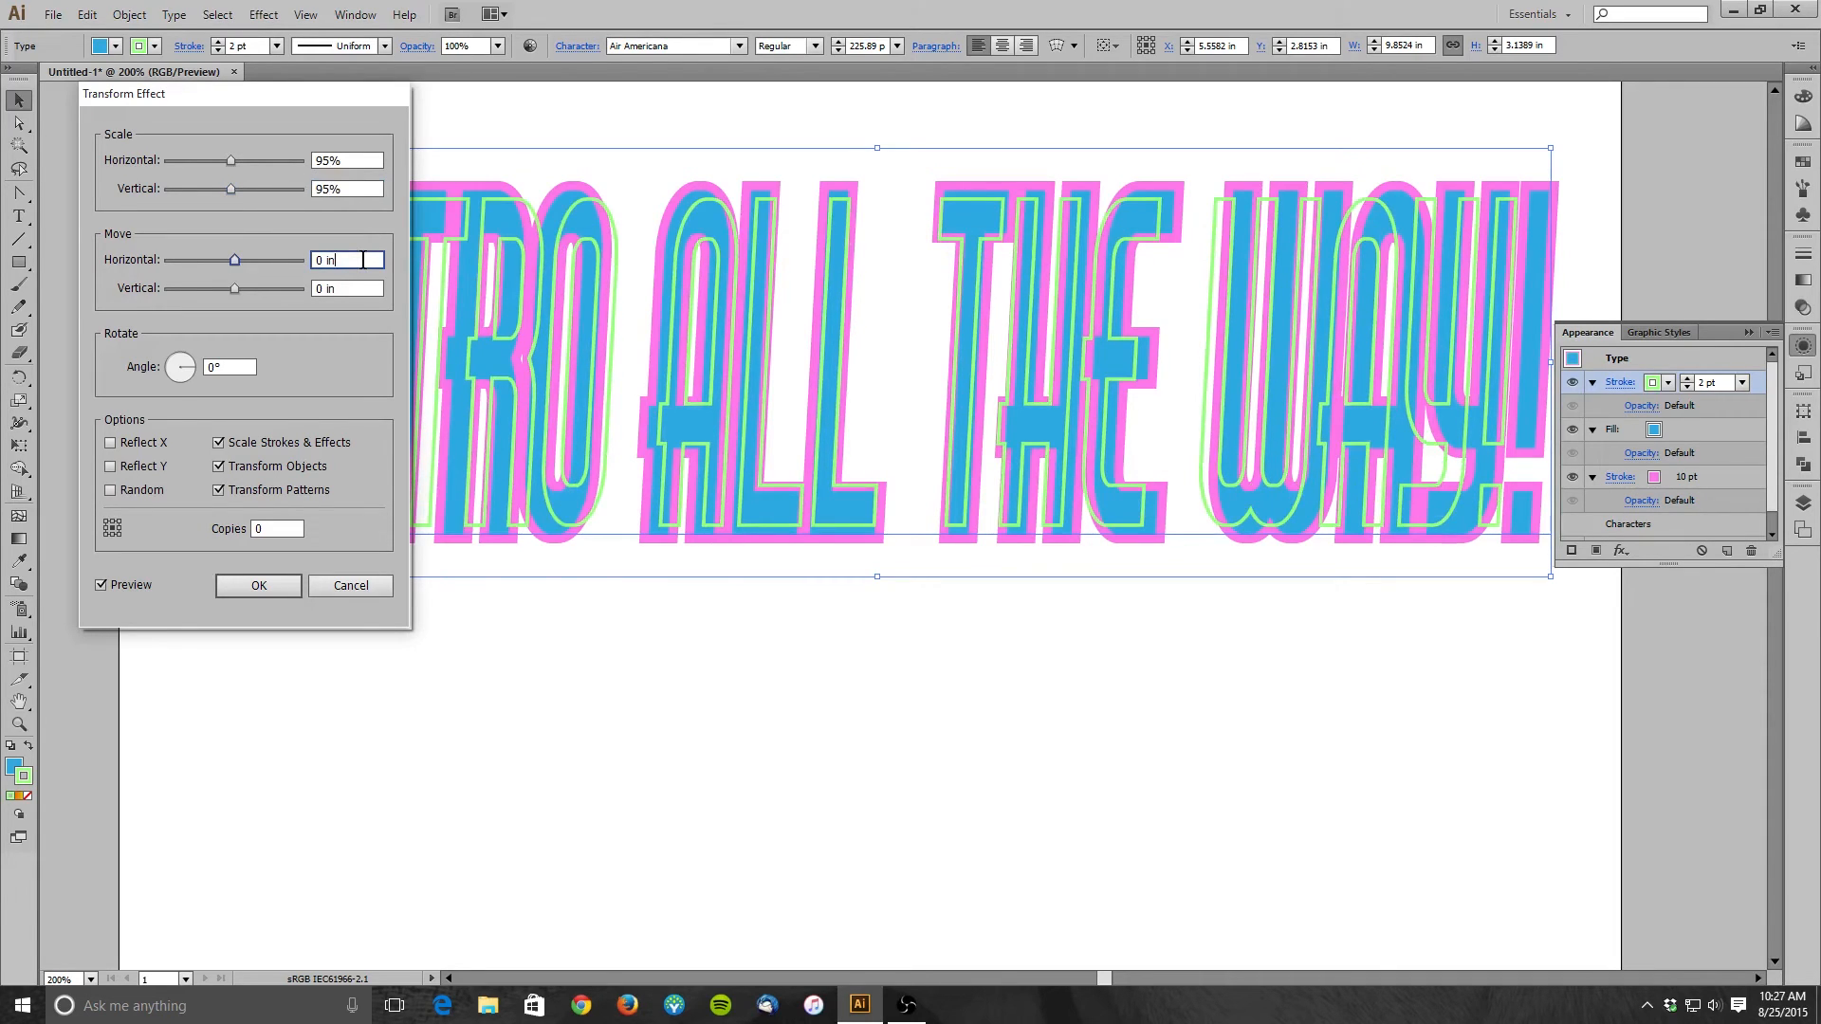
{"action": "mouse_move", "coordinate": [234, 260]}
{"action": "left_mouse_down"}
{"action": "mouse_move", "coordinate": [234, 298]}
{"action": "mouse_move", "coordinate": [220, 288]}
{"action": "left_mouse_up"}
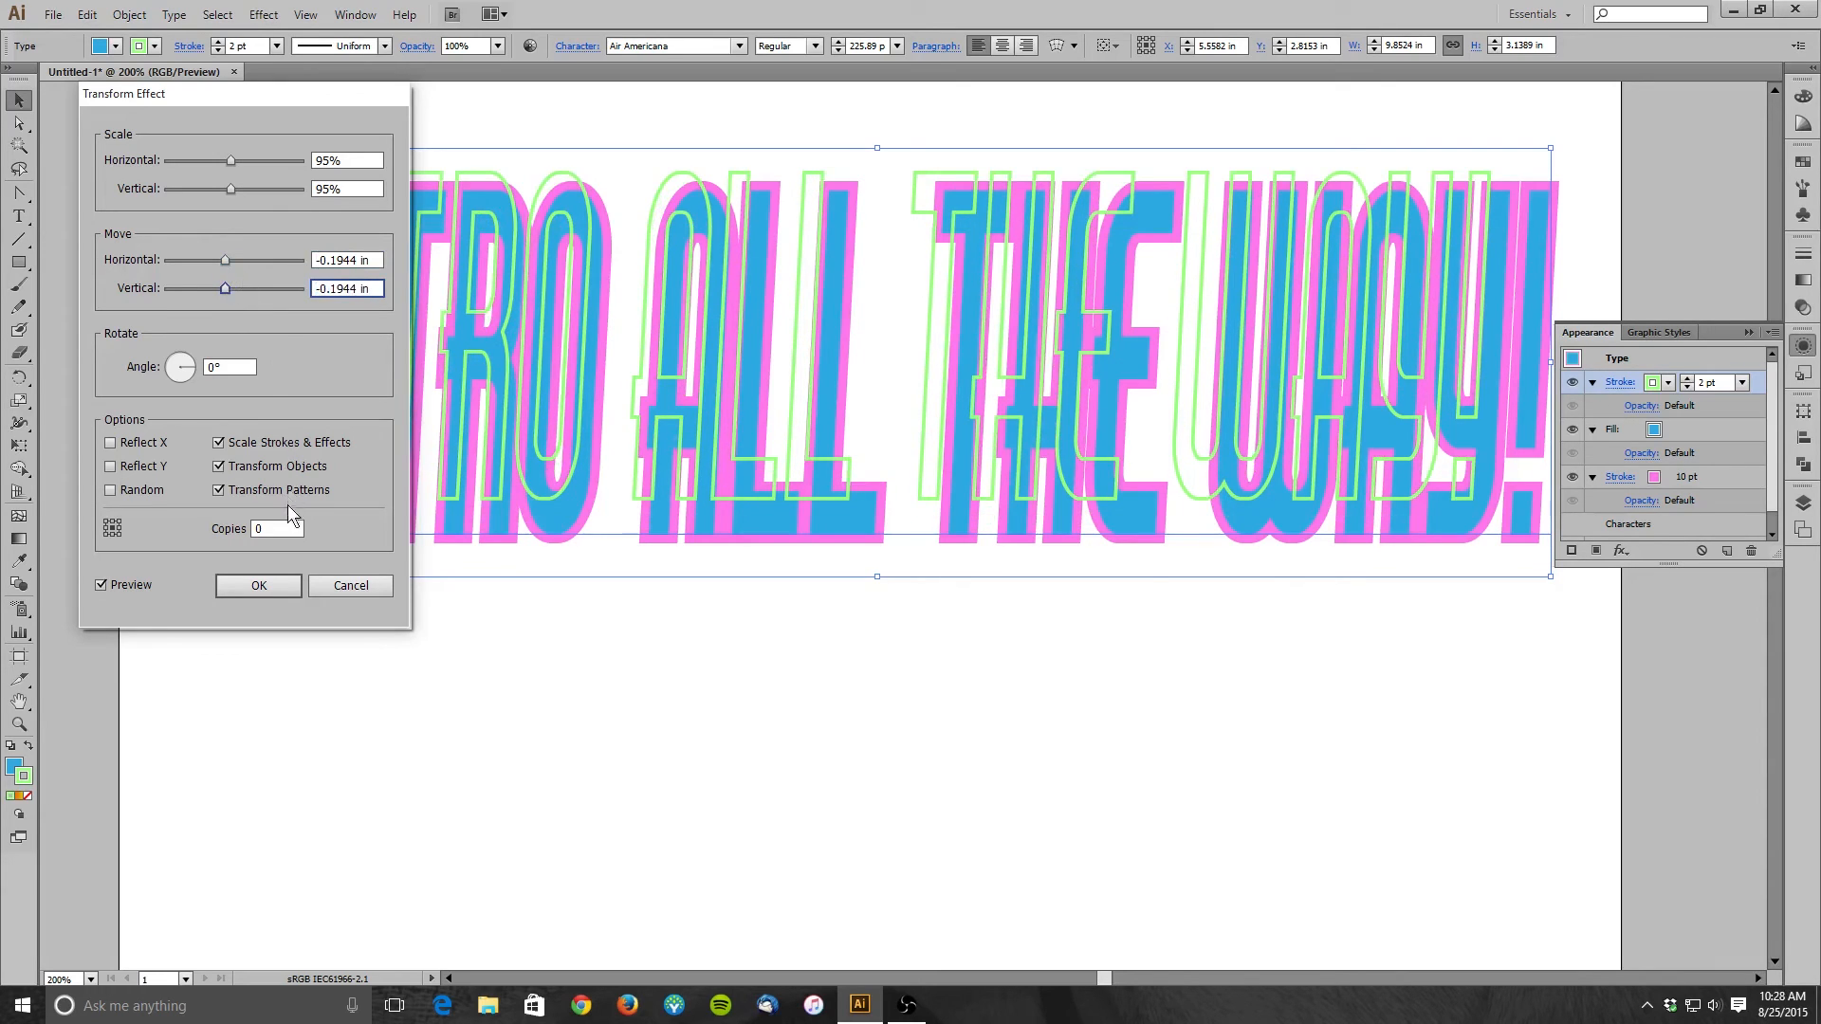
{"action": "left_click", "coordinate": [259, 586]}
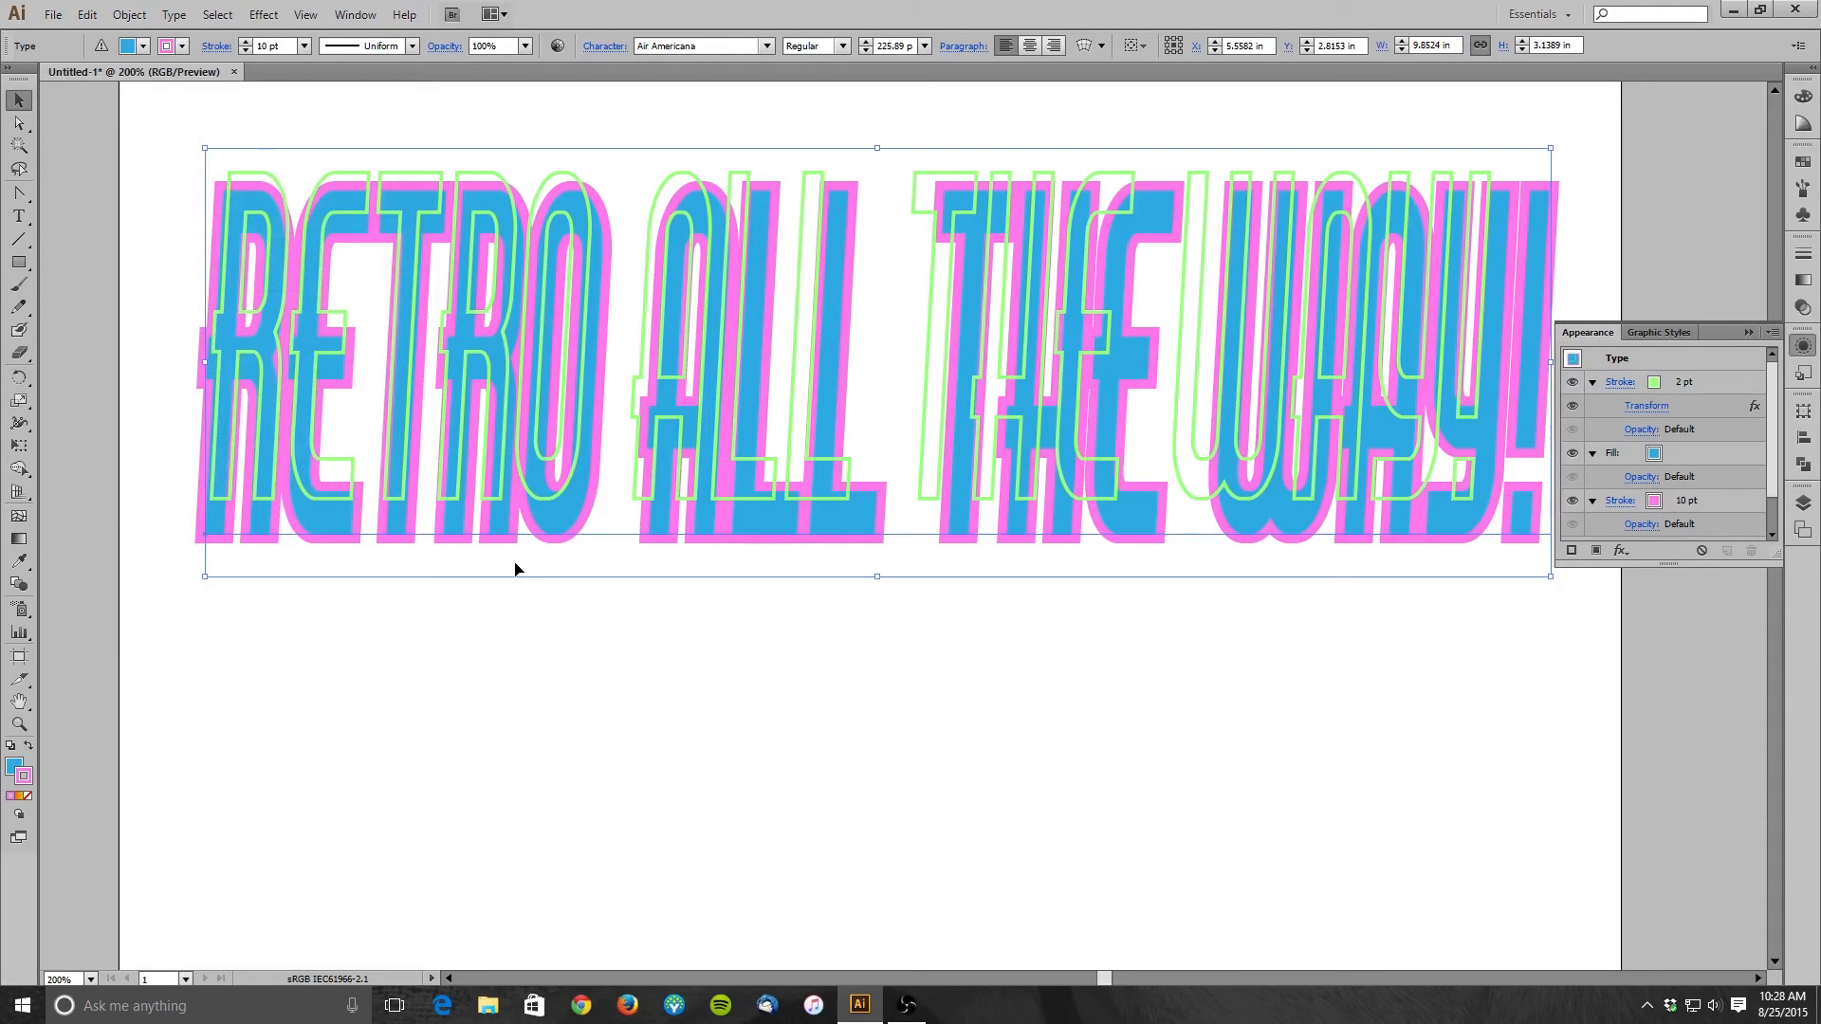
- Apply a horizontal Arc warp to the green stroke with 75% bend, 50% horizontal and -24% vertical distortion
{"action": "left_click", "coordinate": [1756, 382]}
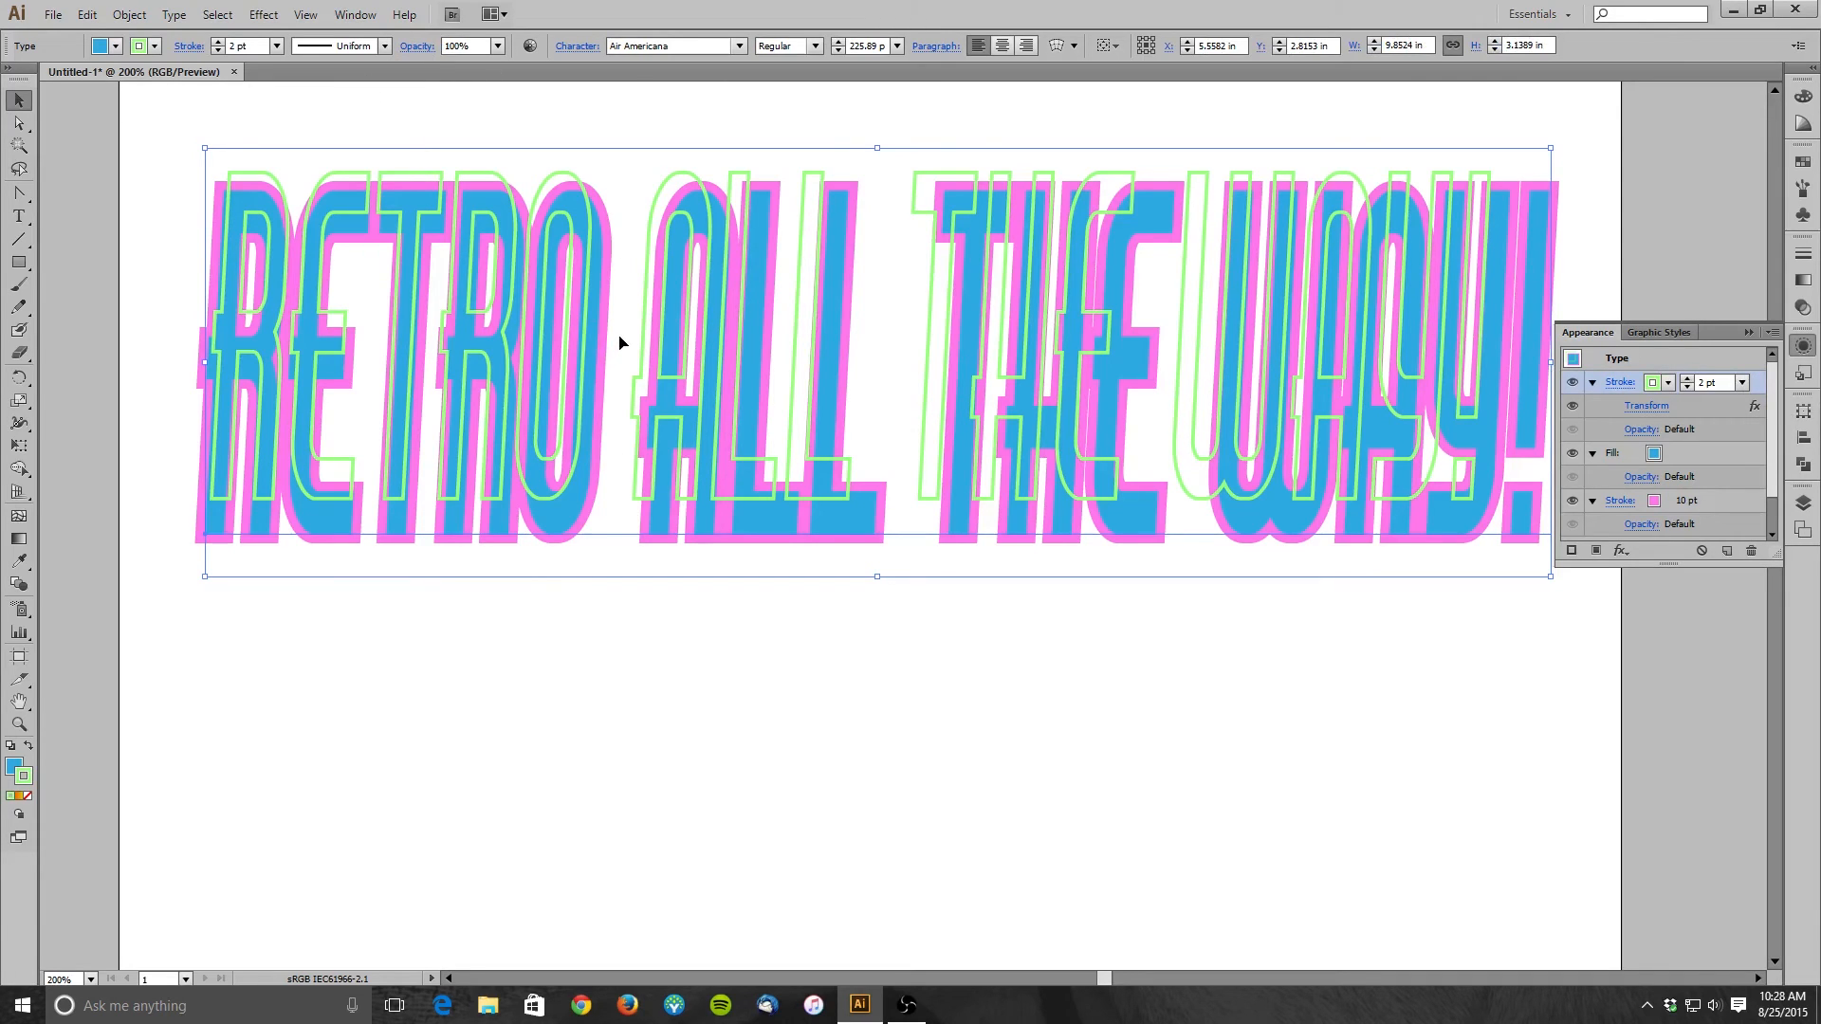
{"action": "left_click", "coordinate": [1621, 551]}
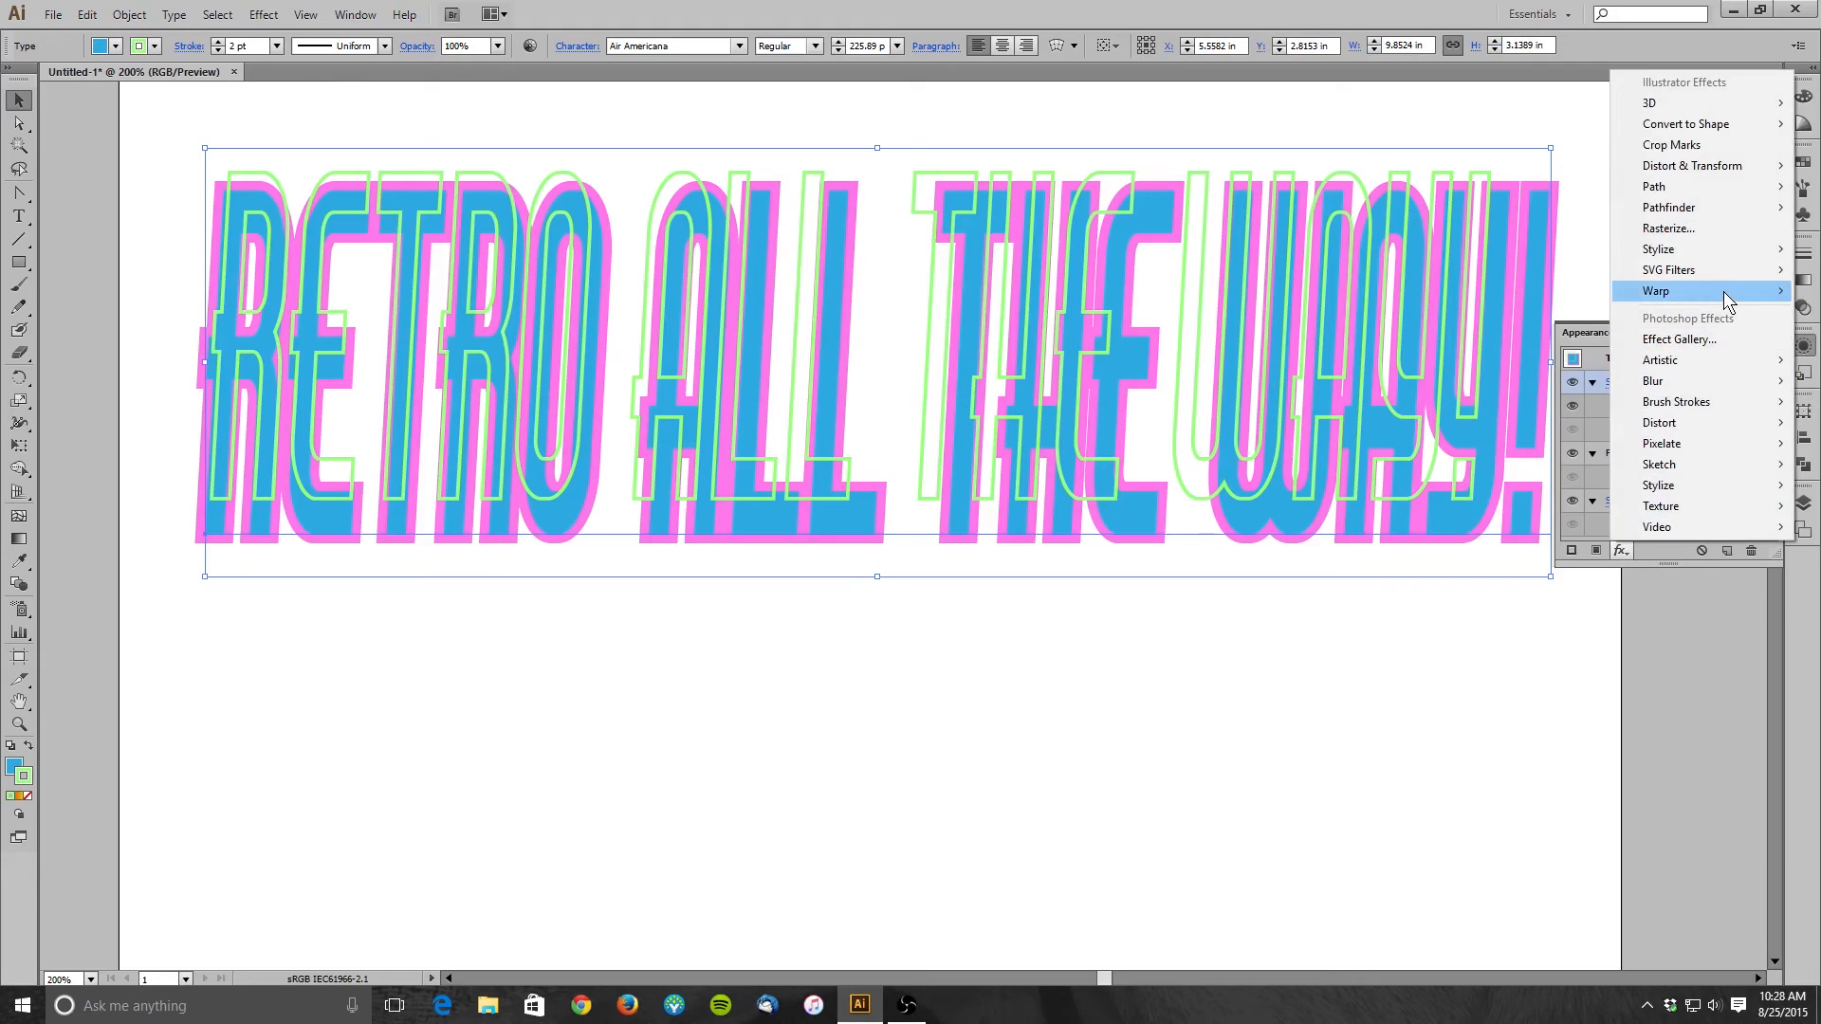
{"action": "mouse_move", "coordinate": [1661, 291]}
{"action": "left_click", "coordinate": [1532, 291]}
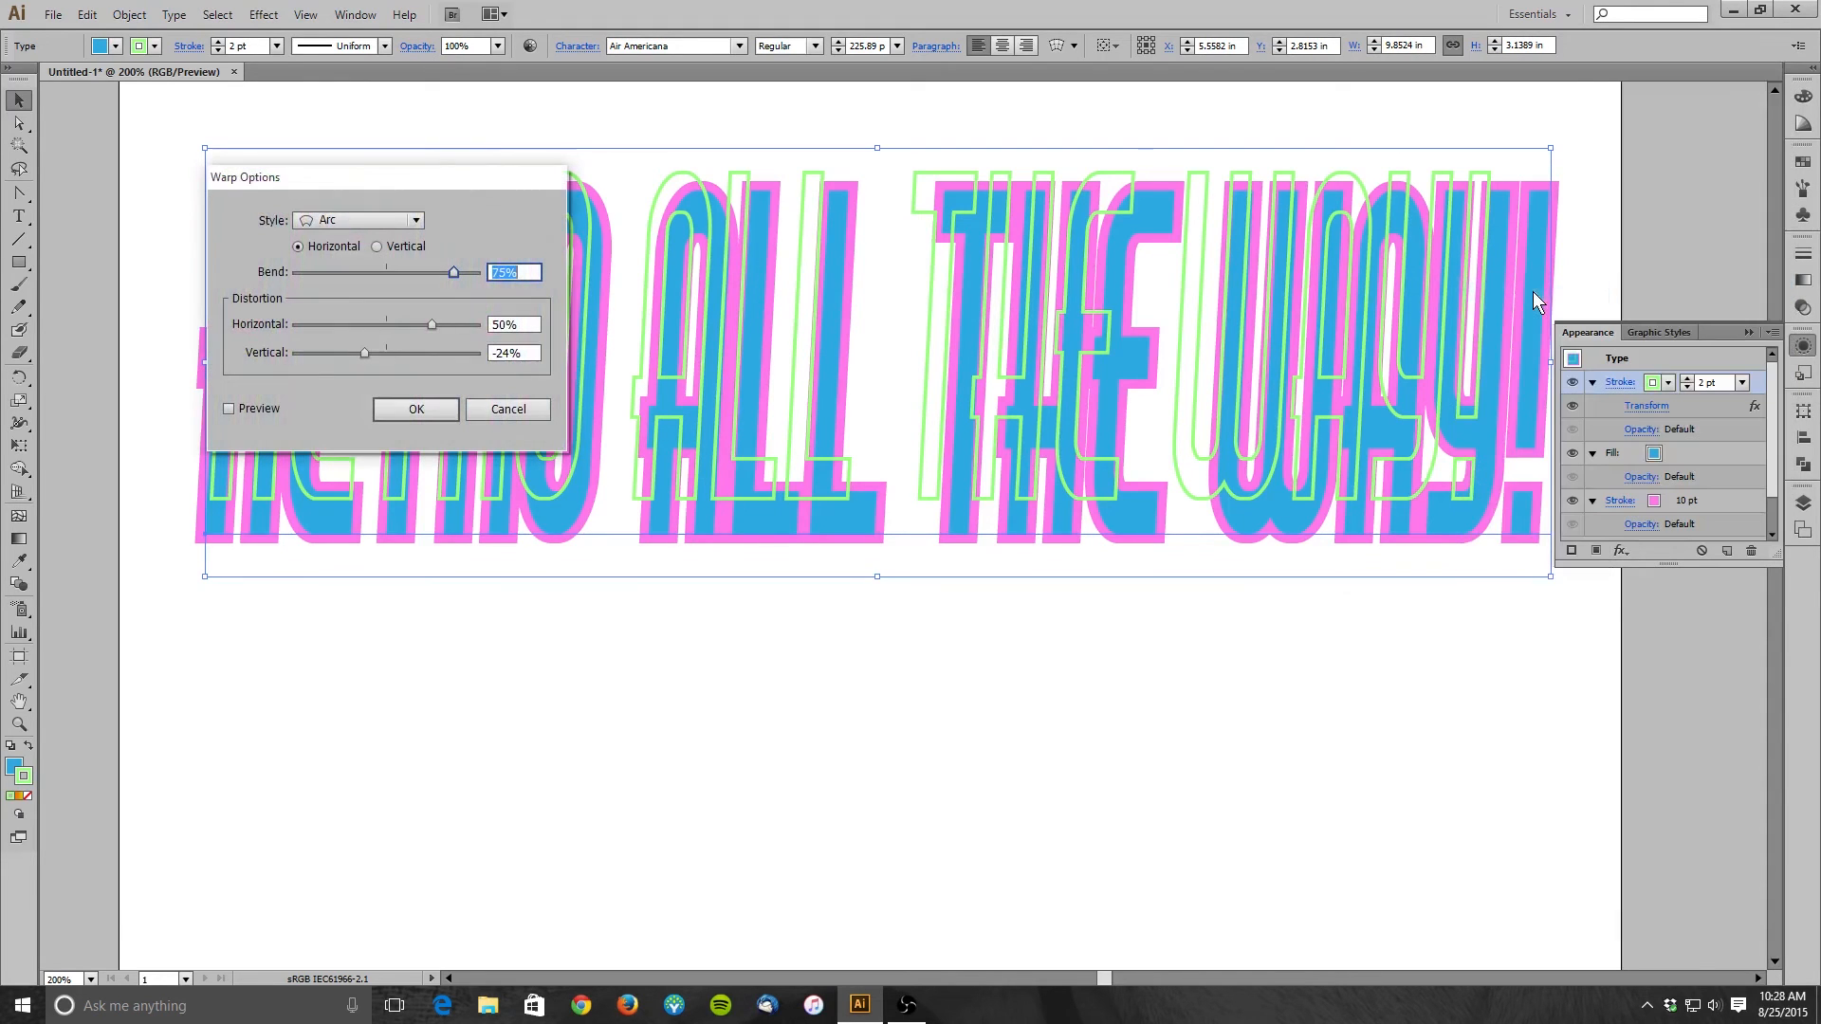
{"action": "left_click", "coordinate": [230, 409]}
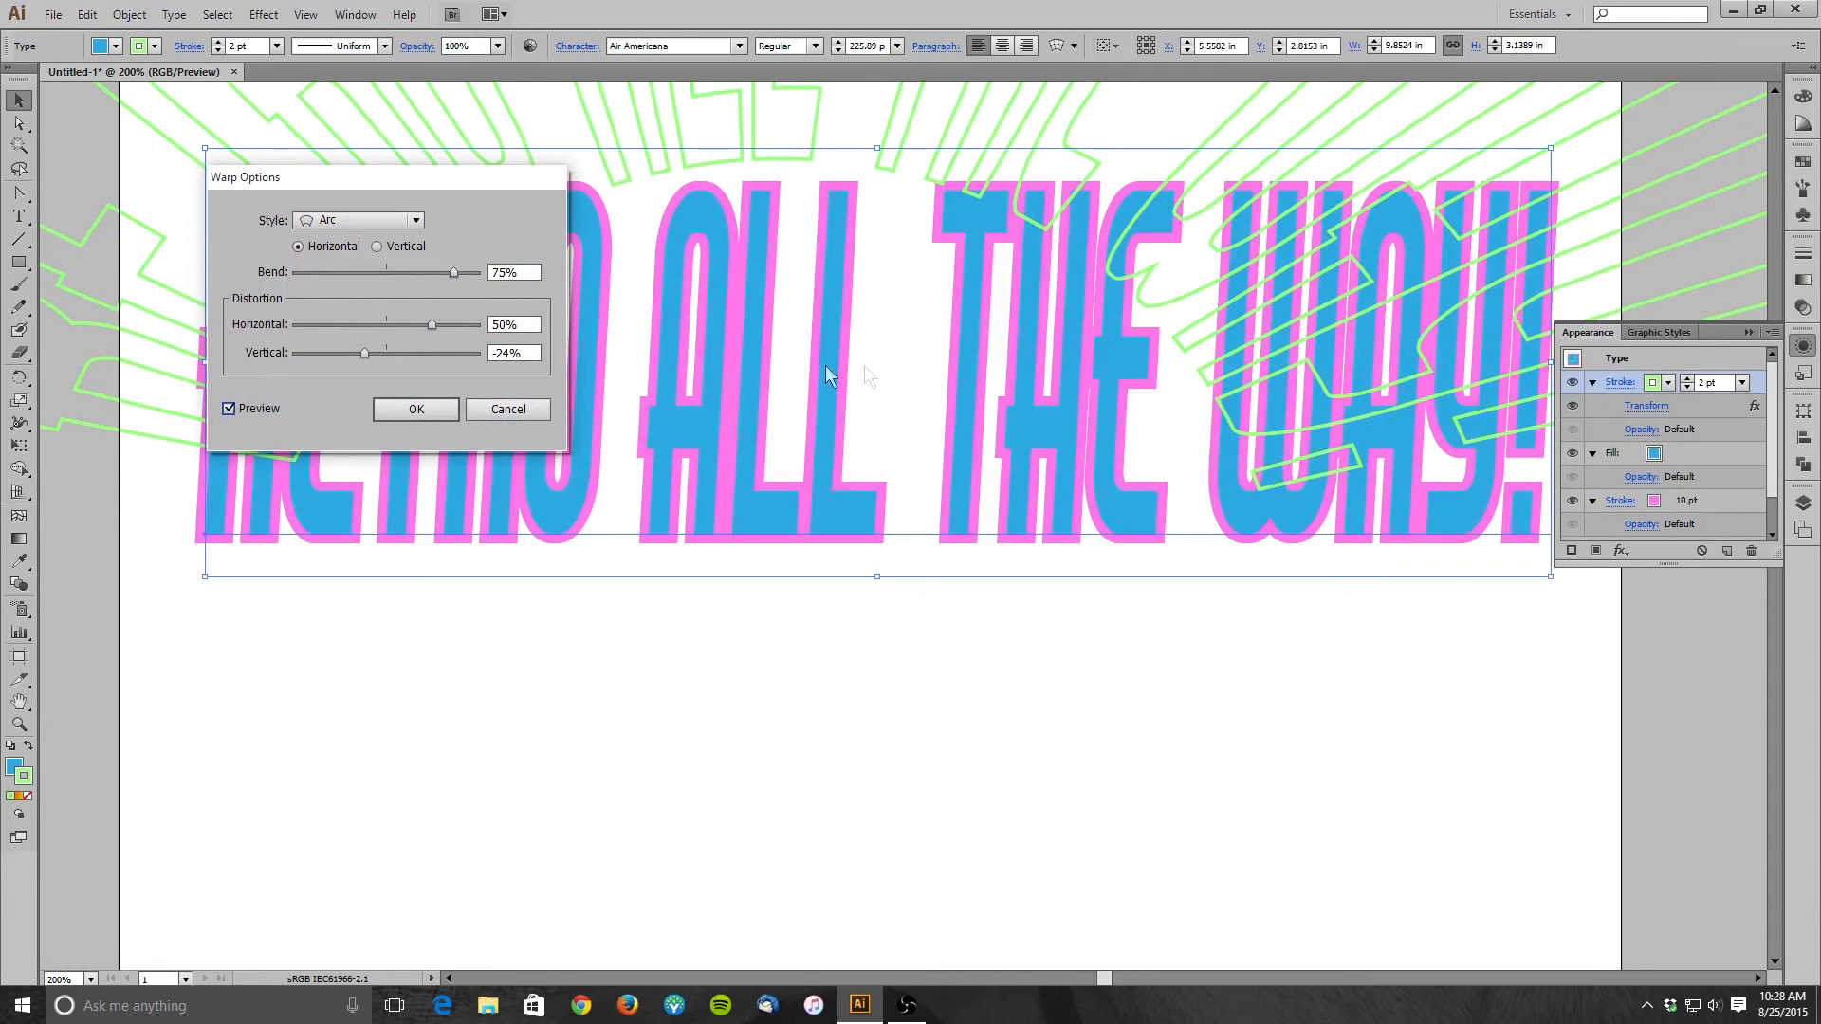
{"action": "left_click", "coordinate": [422, 409]}
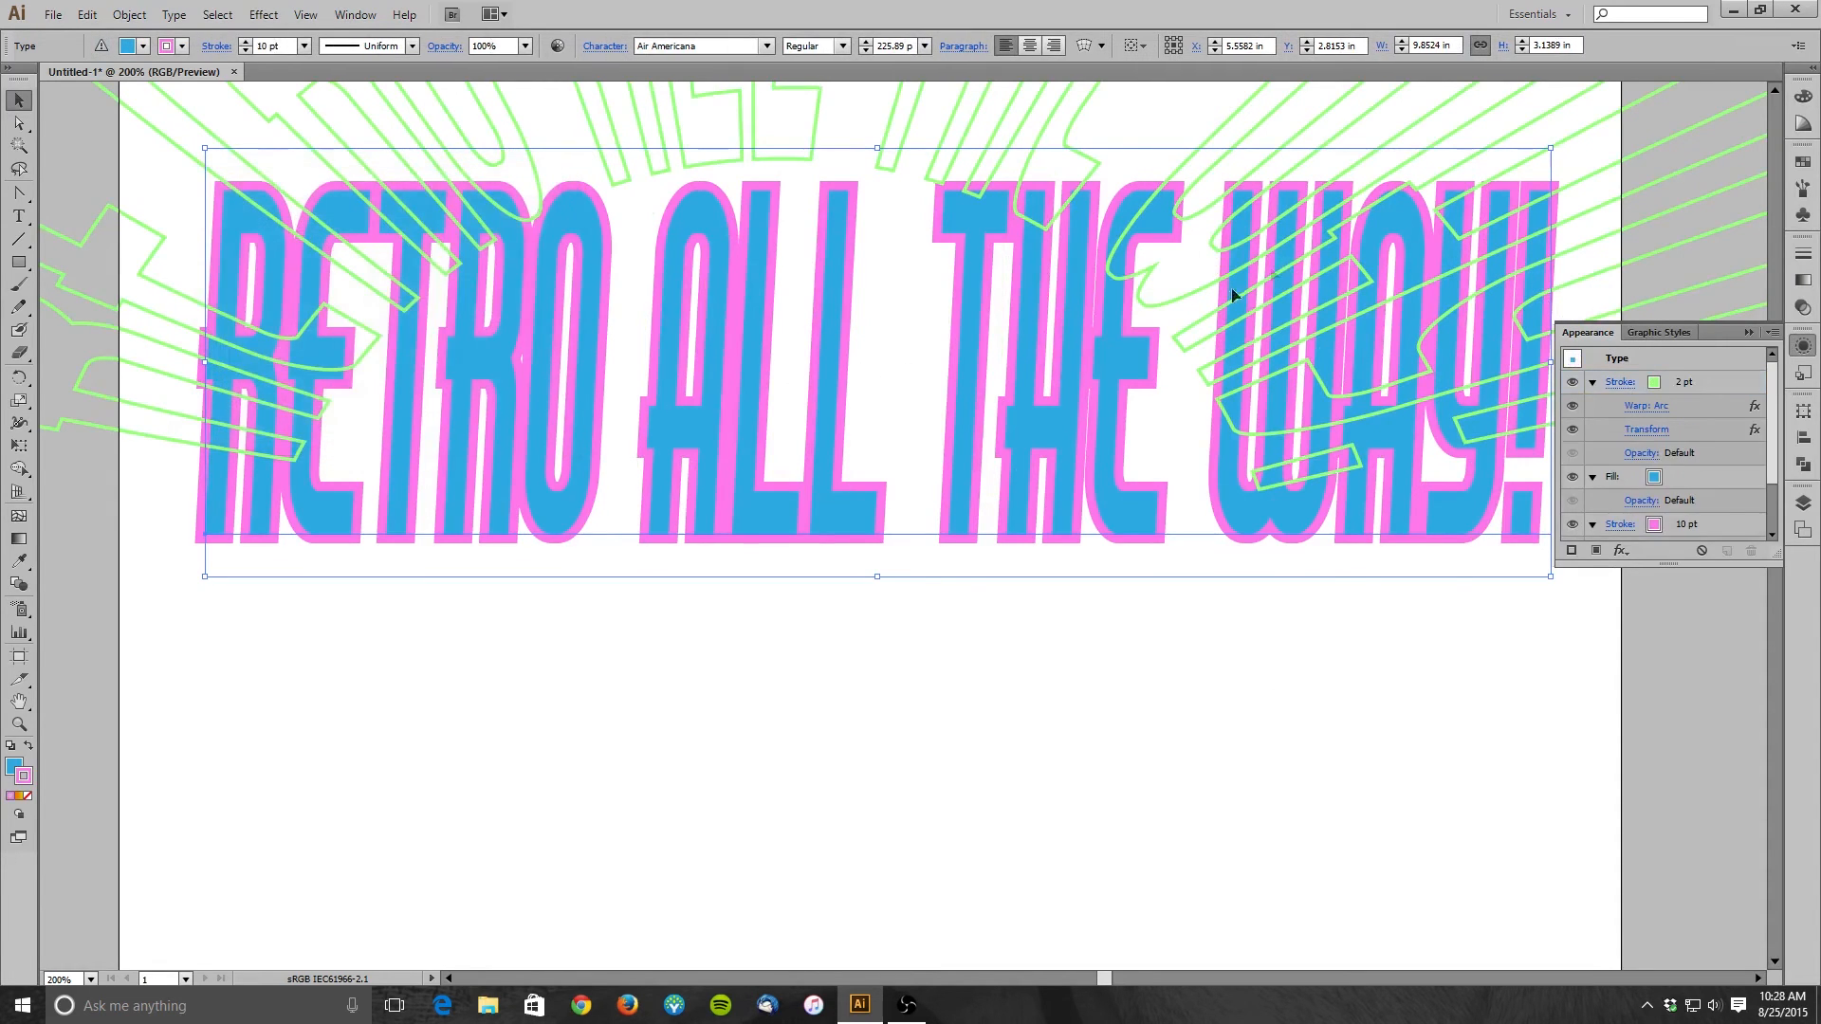
- Examine the whole warped text and its single layer entry, toggling the text object's visibility off and on
{"action": "left_click", "coordinate": [1056, 360], "text": "ctrl+alt"}
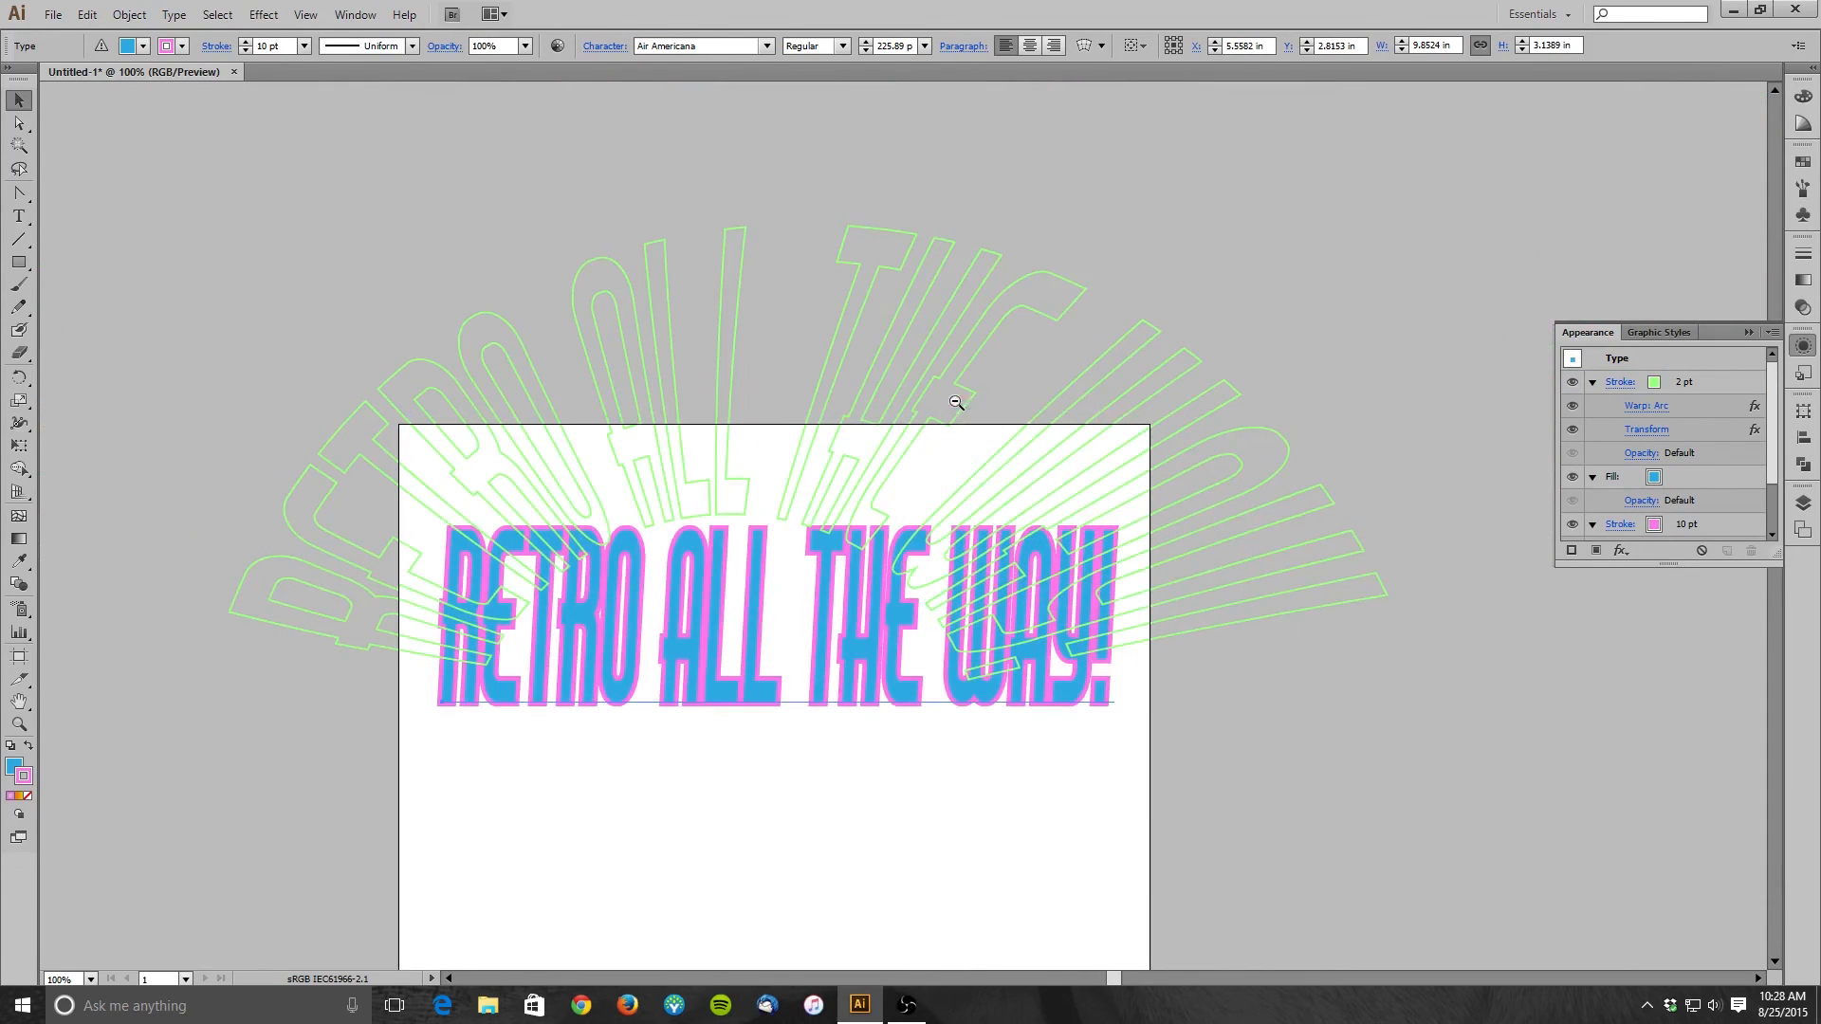
{"action": "left_click", "coordinate": [958, 399], "text": "ctrl+alt"}
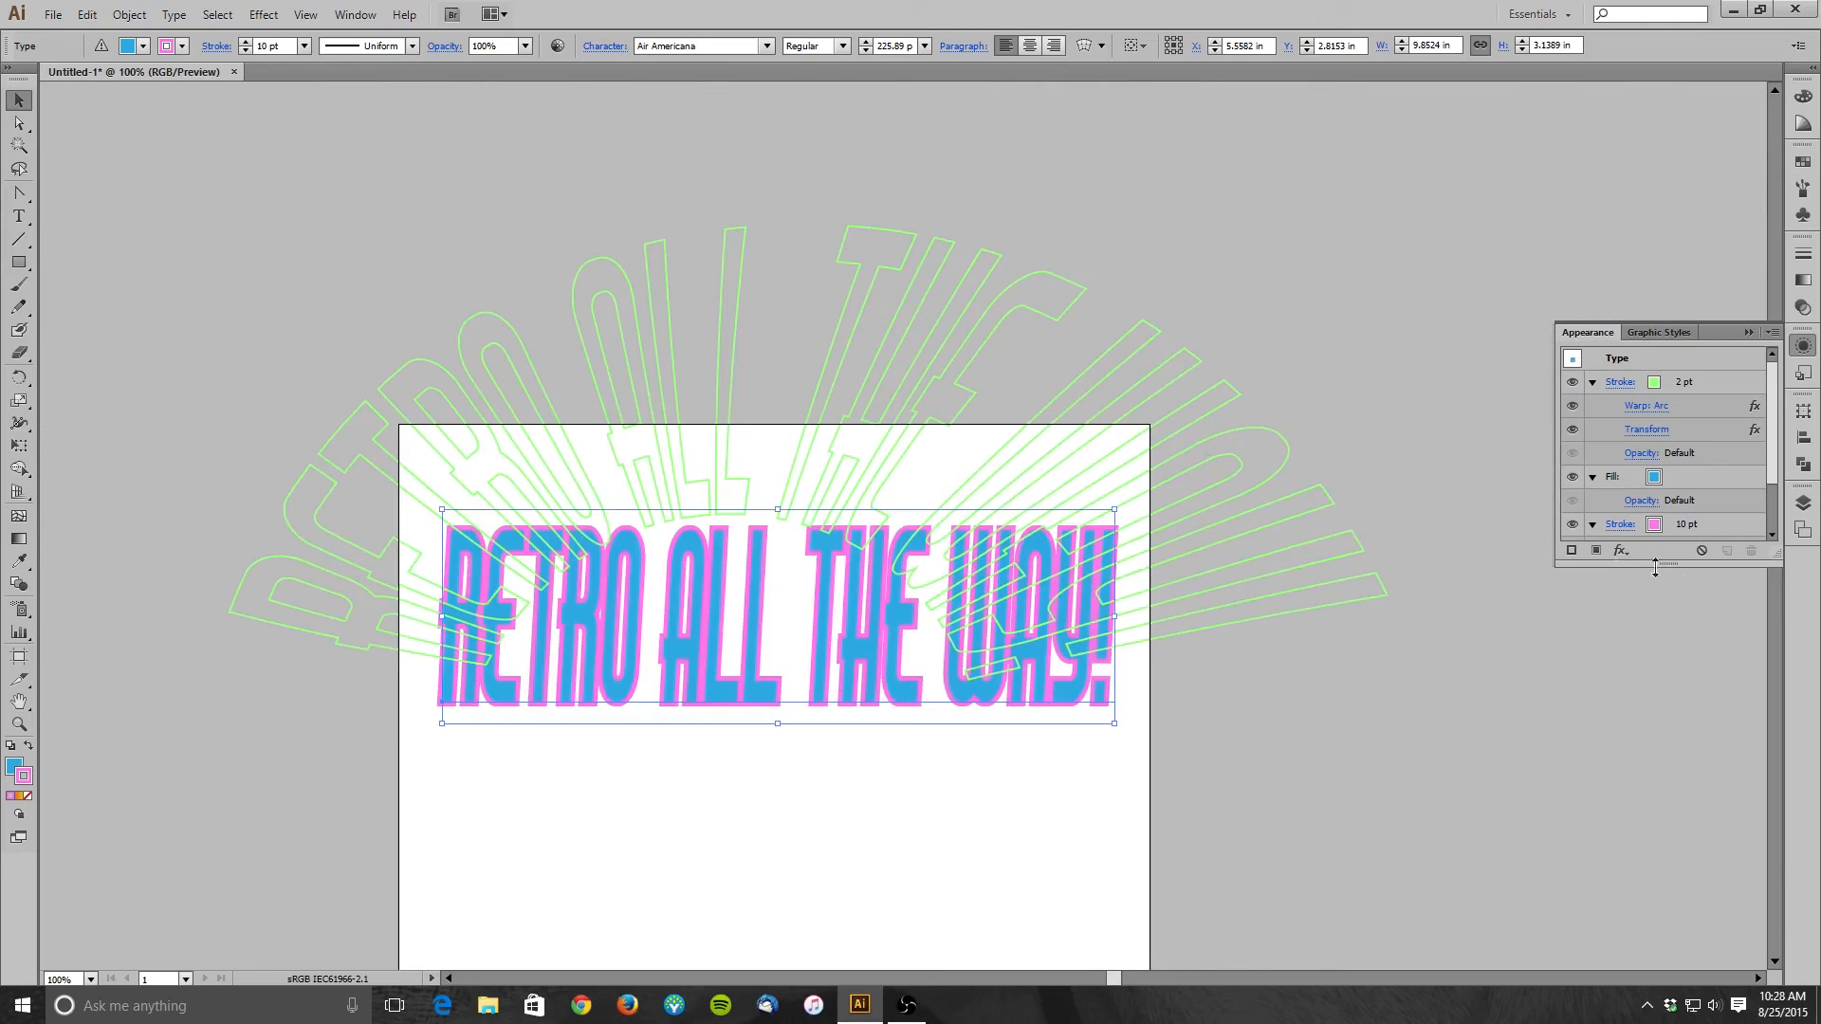
{"action": "left_click", "coordinate": [1749, 330]}
{"action": "left_click", "coordinate": [1801, 505]}
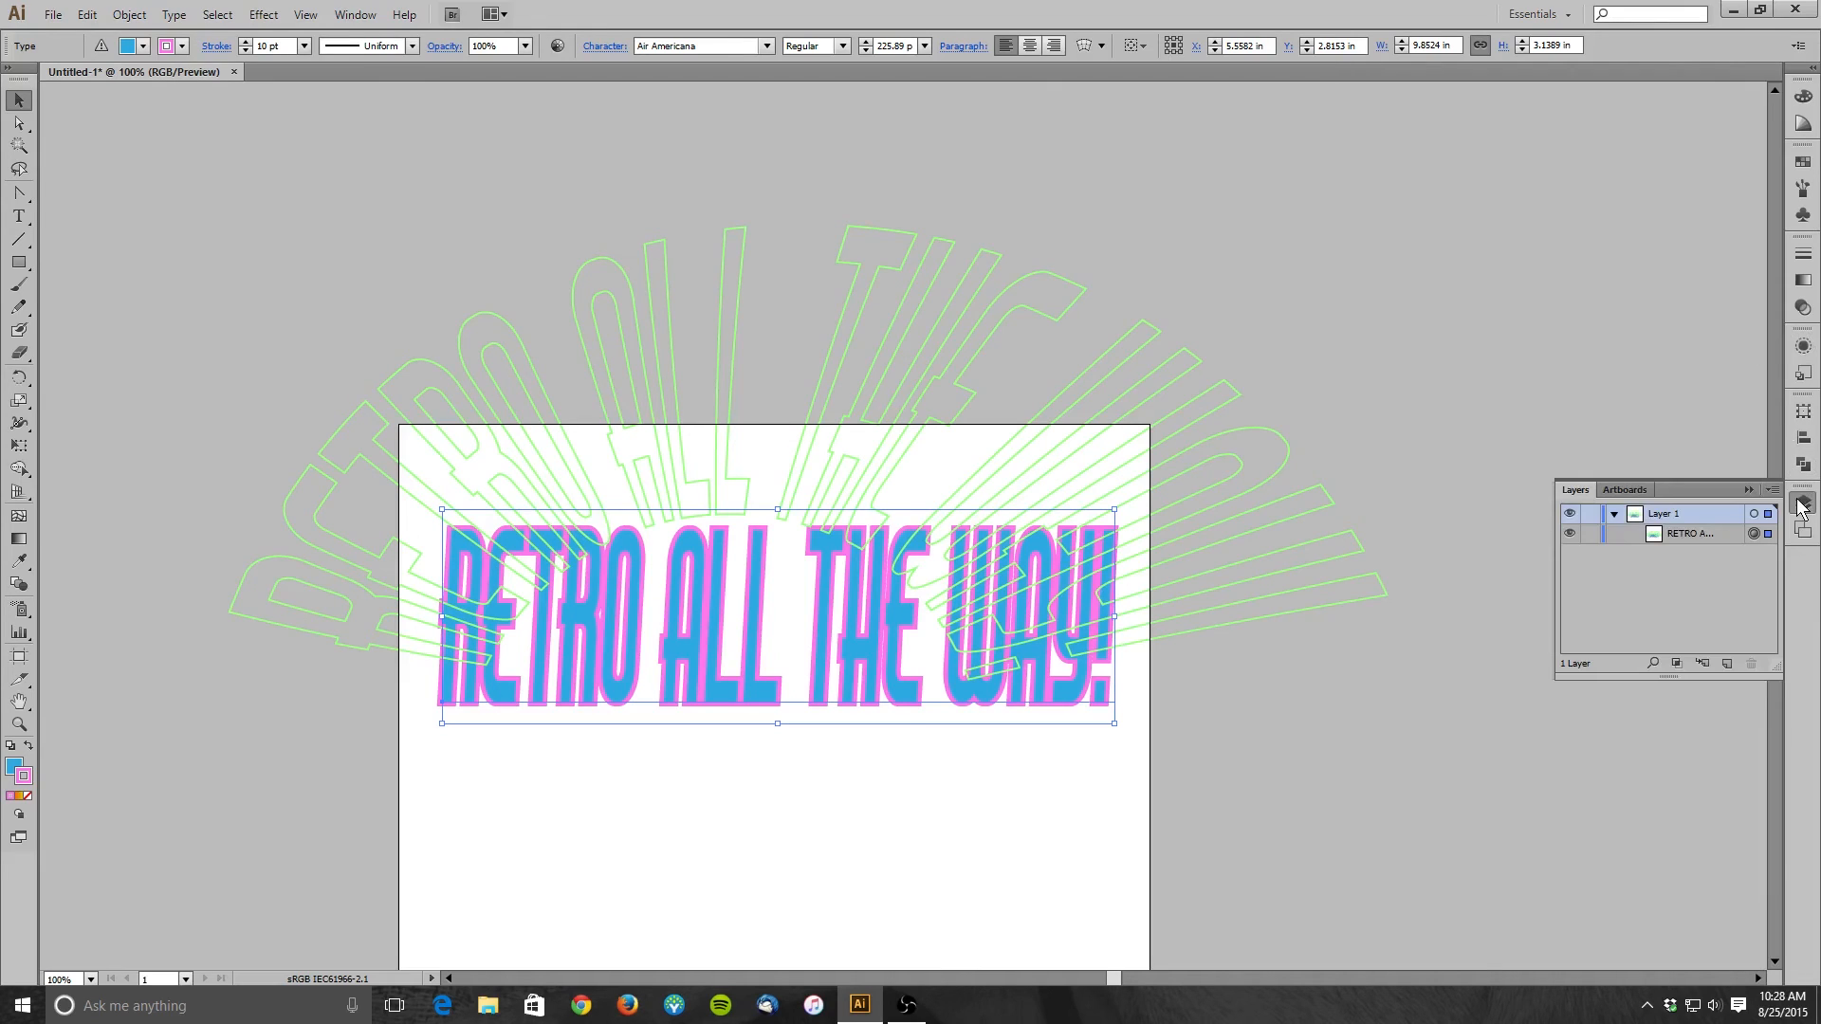
{"action": "left_click", "coordinate": [1615, 514]}
{"action": "left_click", "coordinate": [1615, 514]}
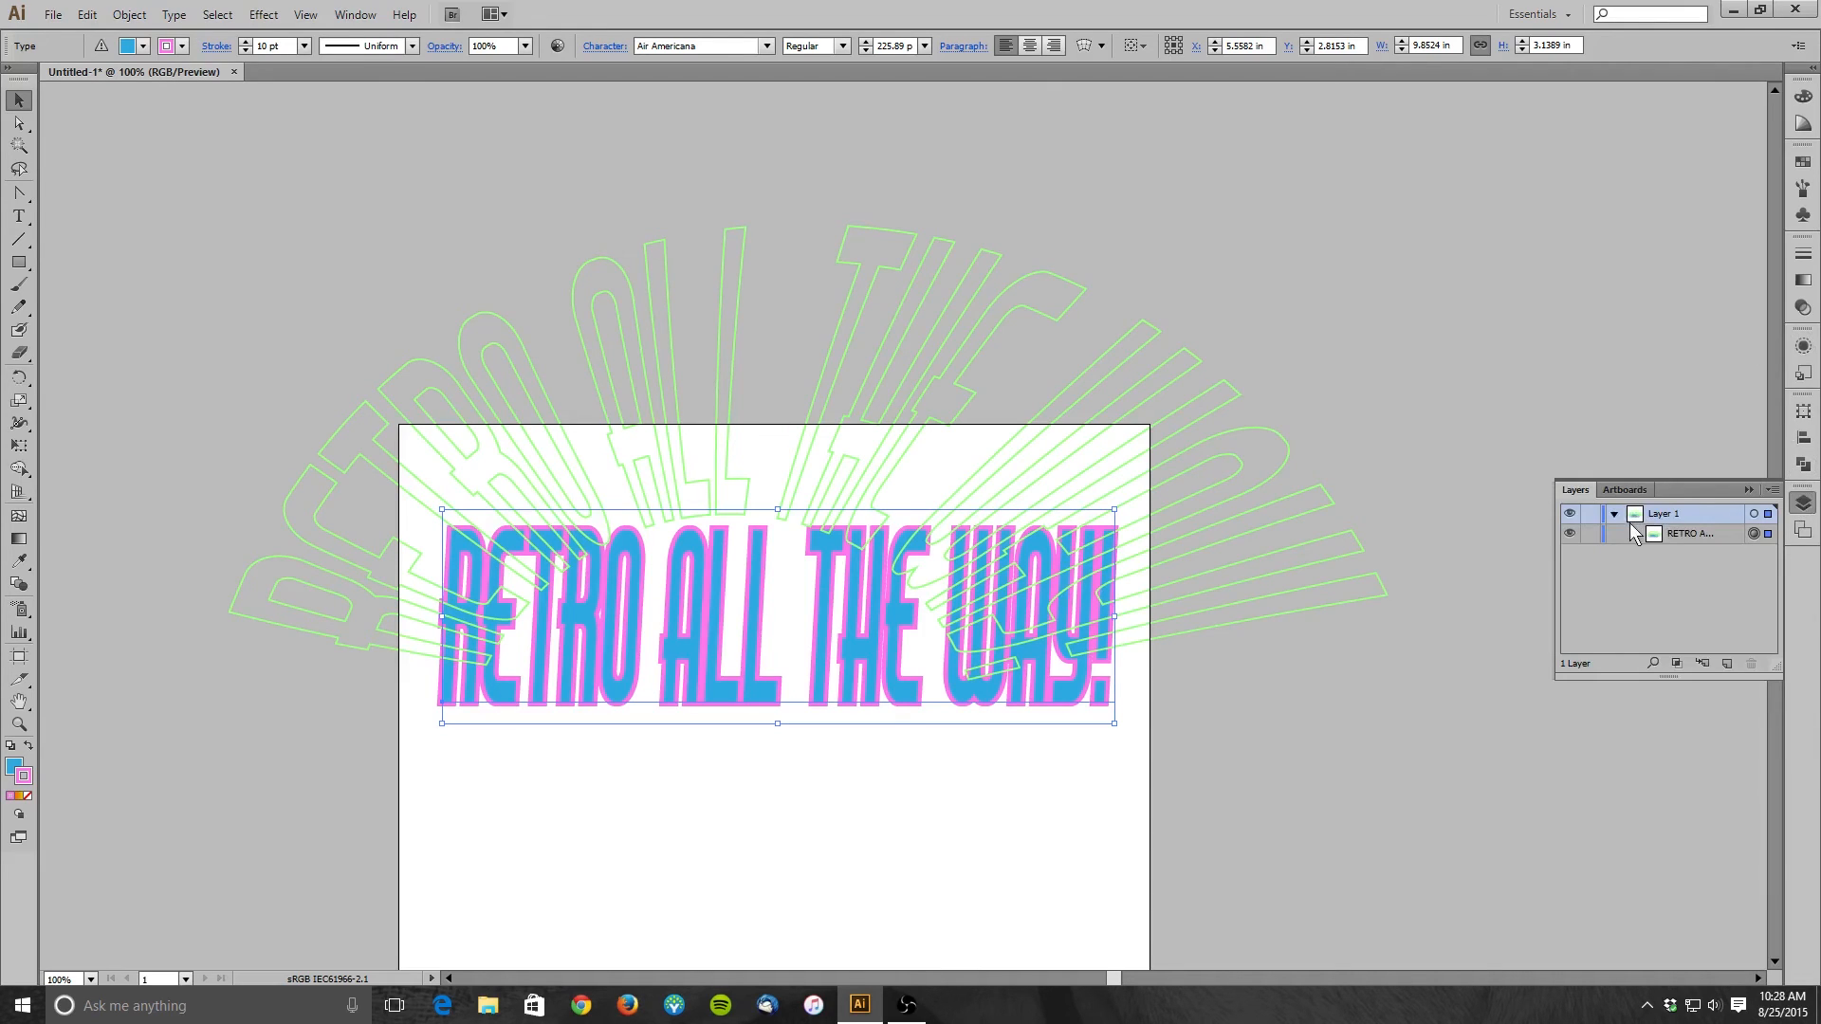
{"action": "left_click", "coordinate": [1572, 535]}
{"action": "left_click", "coordinate": [1571, 534]}
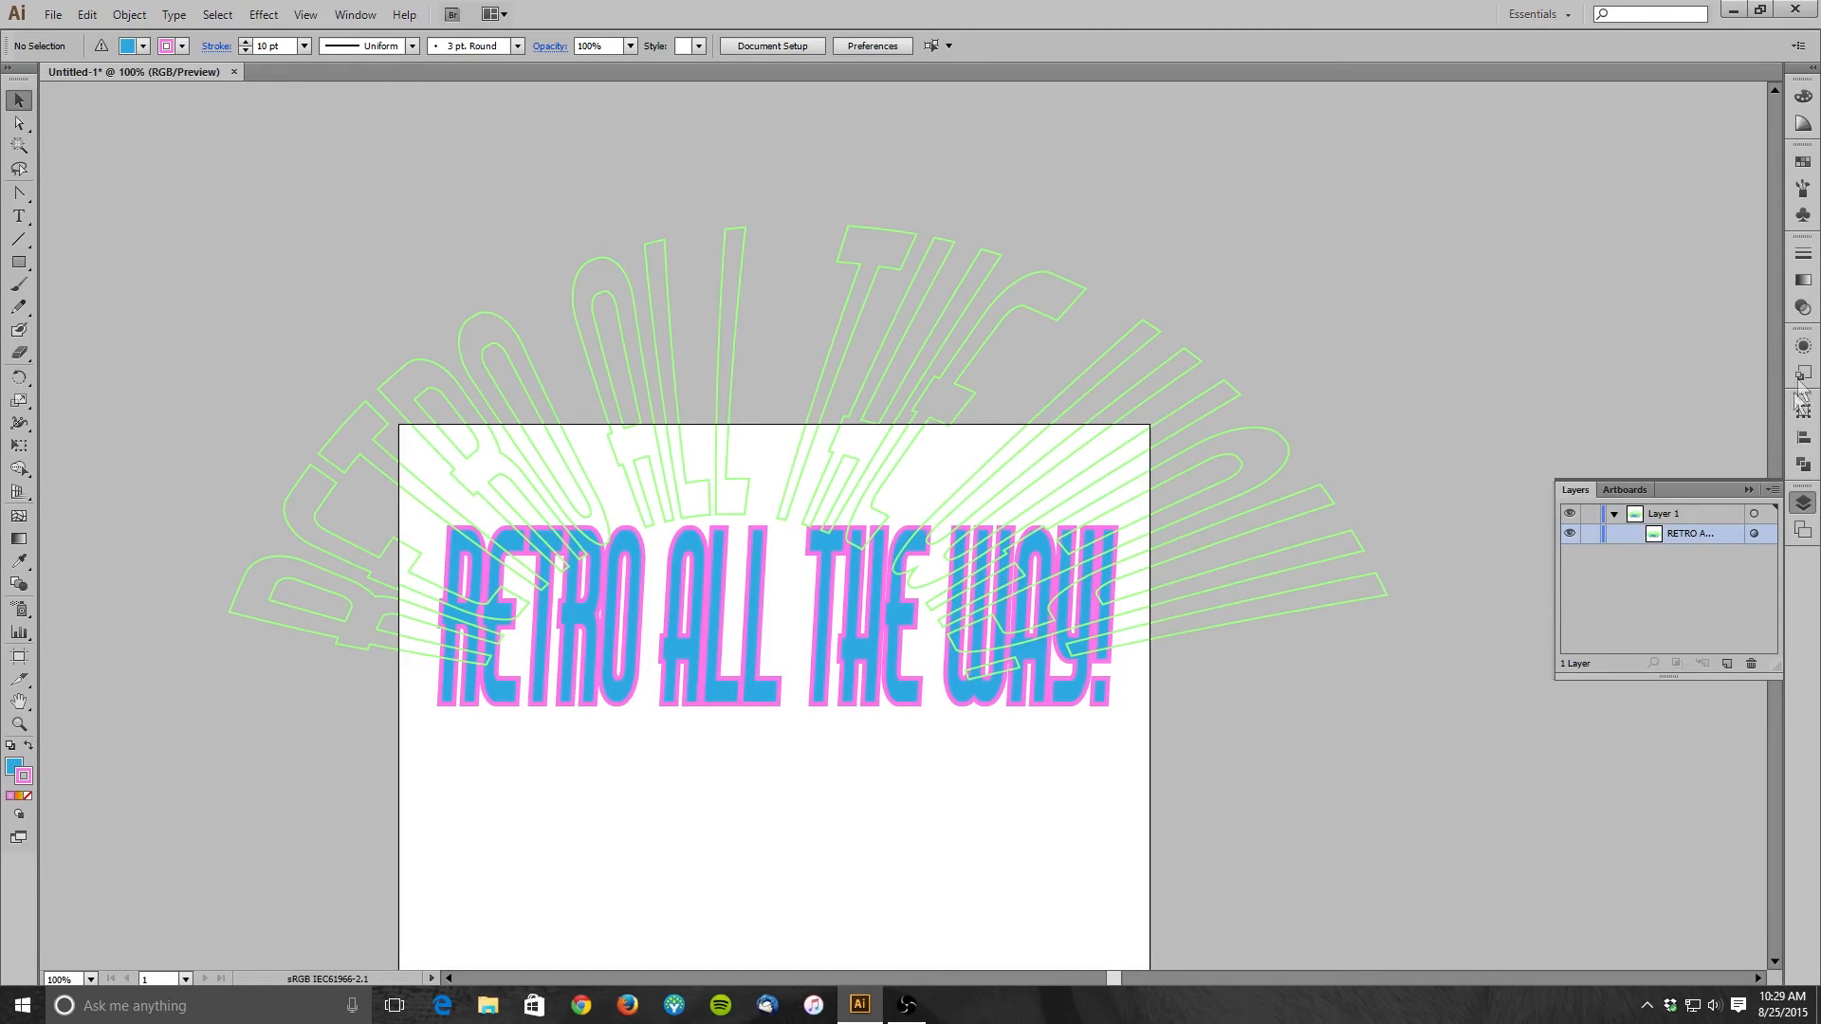
- Move the Arc warp effect out of the green stroke so it applies to the whole text object
{"action": "left_click", "coordinate": [1802, 349]}
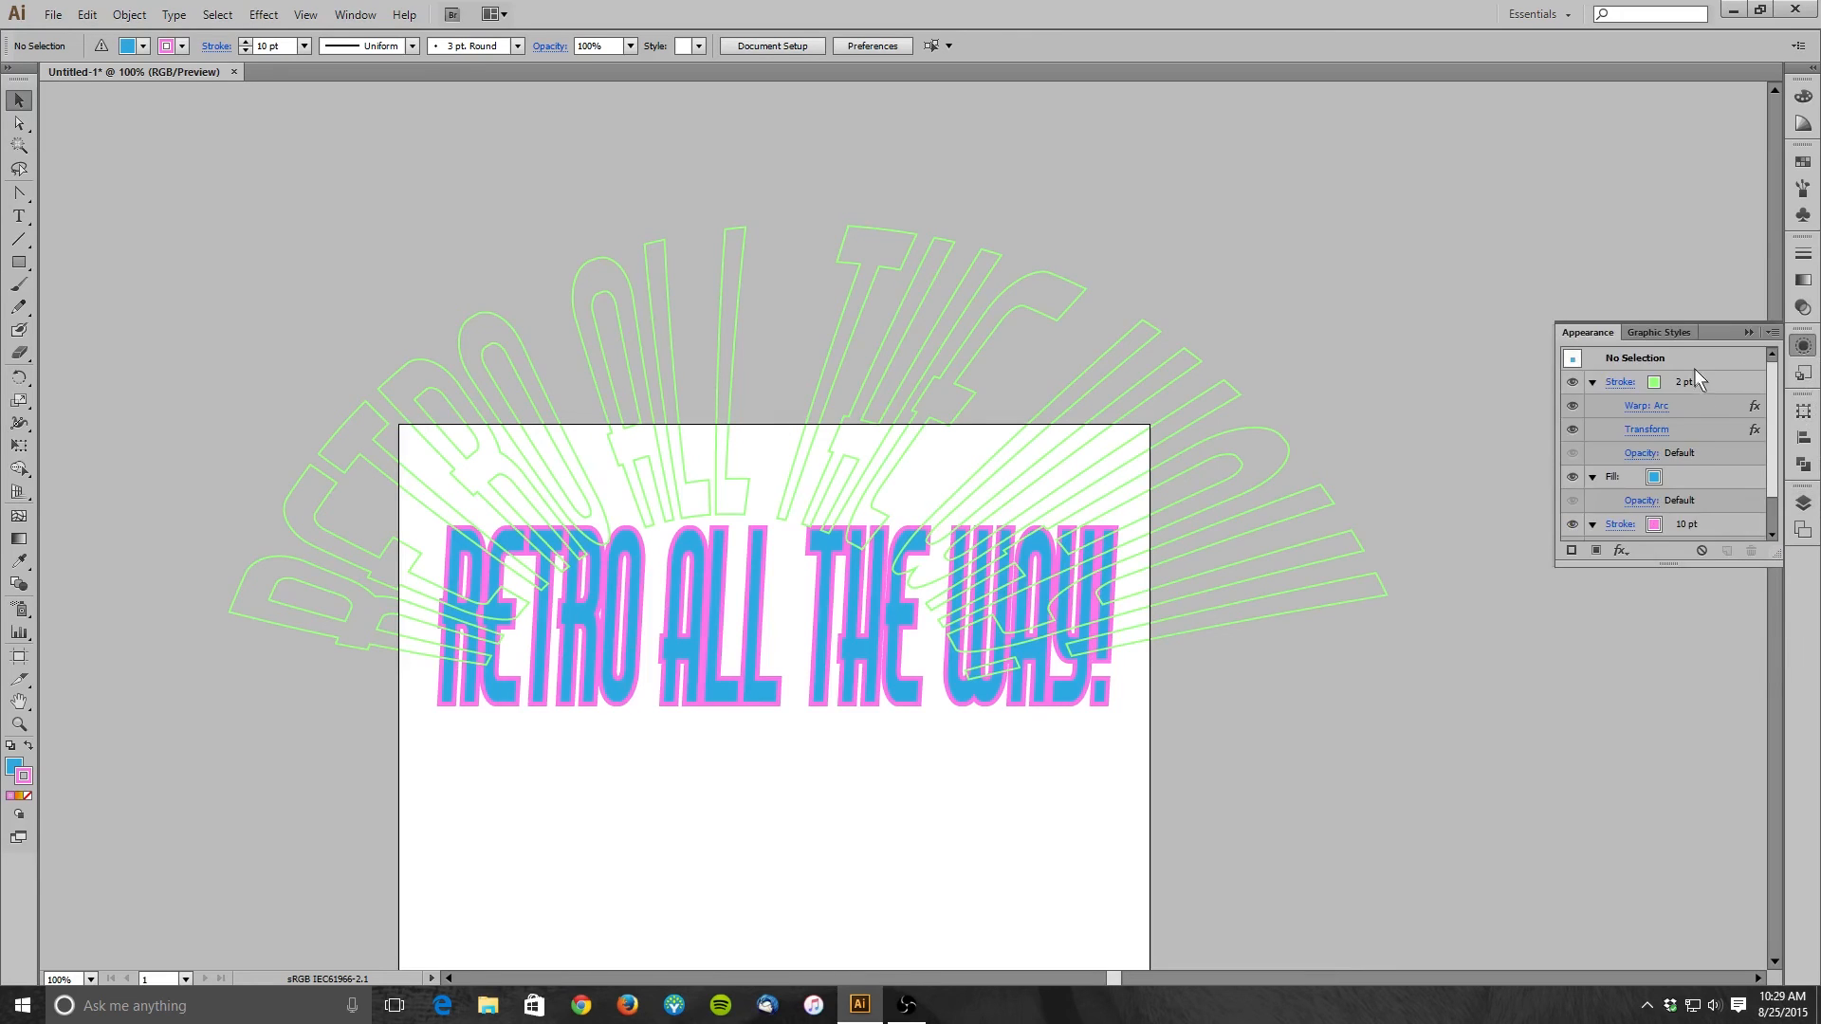
{"action": "left_click", "coordinate": [924, 664]}
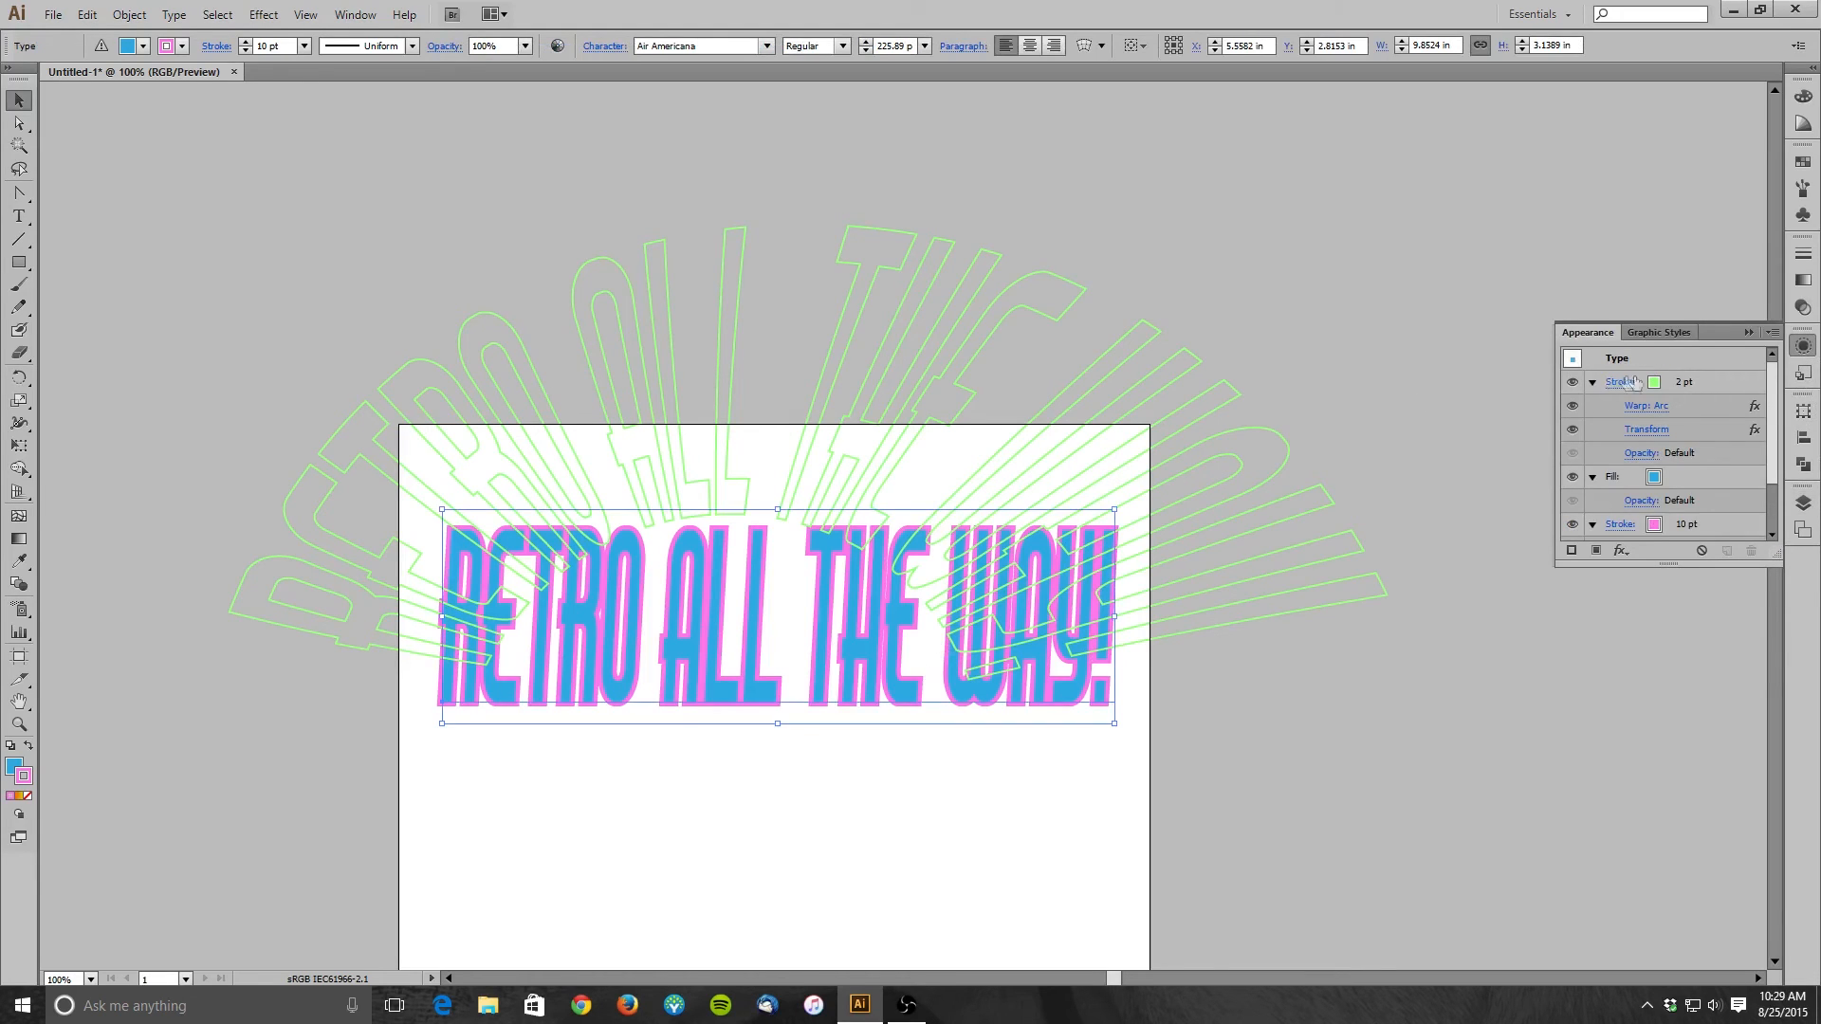
{"action": "left_click", "coordinate": [1675, 408]}
{"action": "mouse_move", "coordinate": [1677, 408]}
{"action": "left_mouse_down"}
{"action": "mouse_move", "coordinate": [1694, 406]}
{"action": "mouse_move", "coordinate": [1692, 361]}
{"action": "left_mouse_up"}
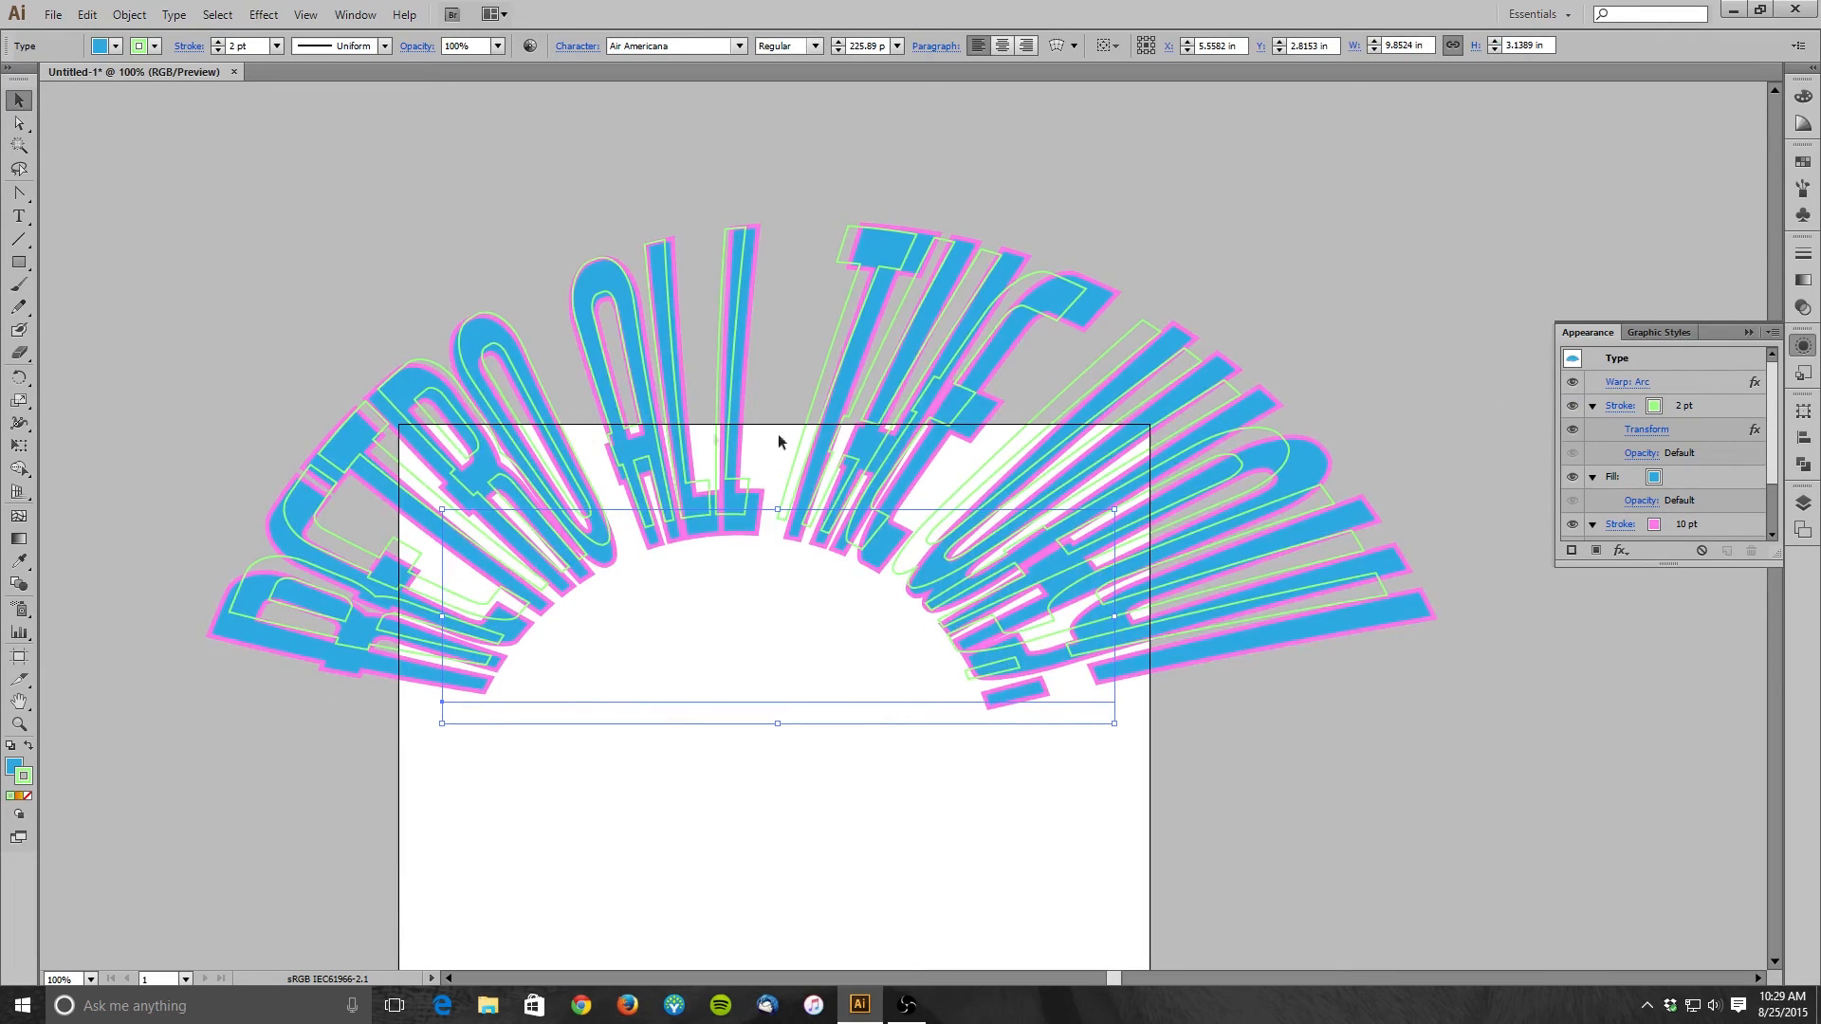
- Preview the text's warp with the Arc Lower style and set the warp style to Arc Upper
{"action": "left_click", "coordinate": [1621, 384]}
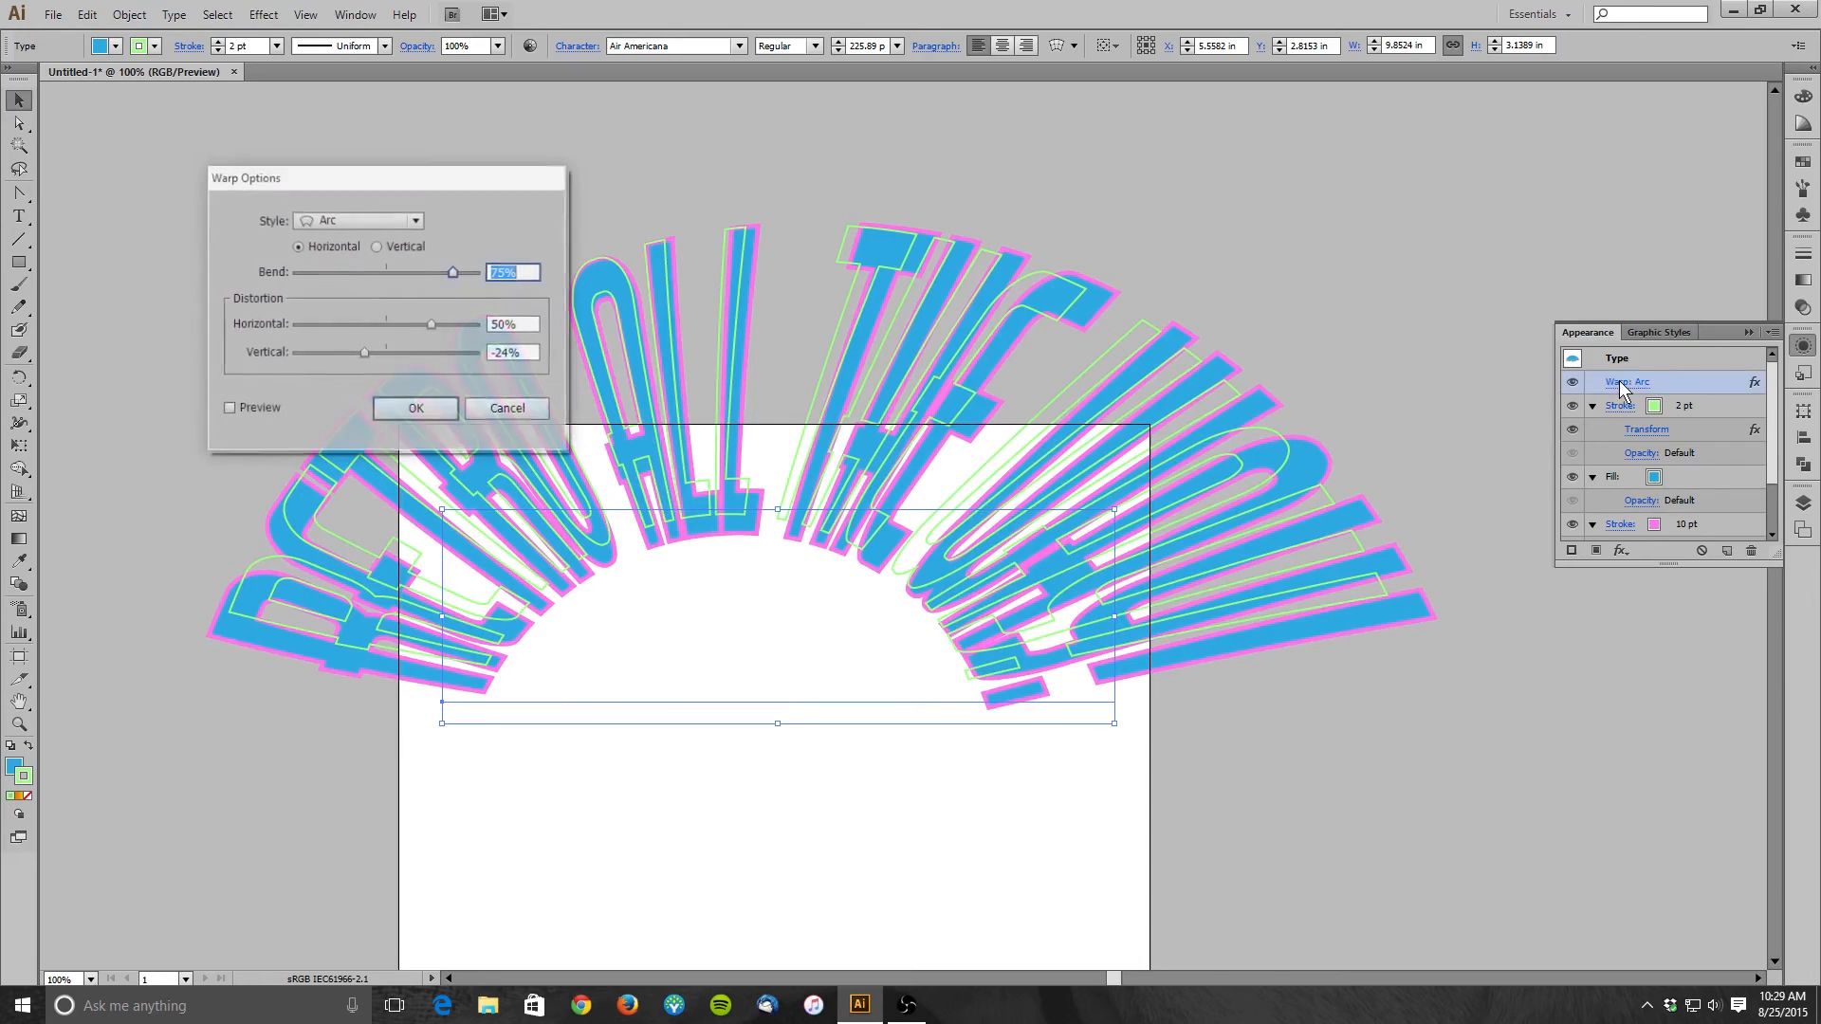
{"action": "left_click", "coordinate": [414, 221]}
{"action": "left_click", "coordinate": [374, 256]}
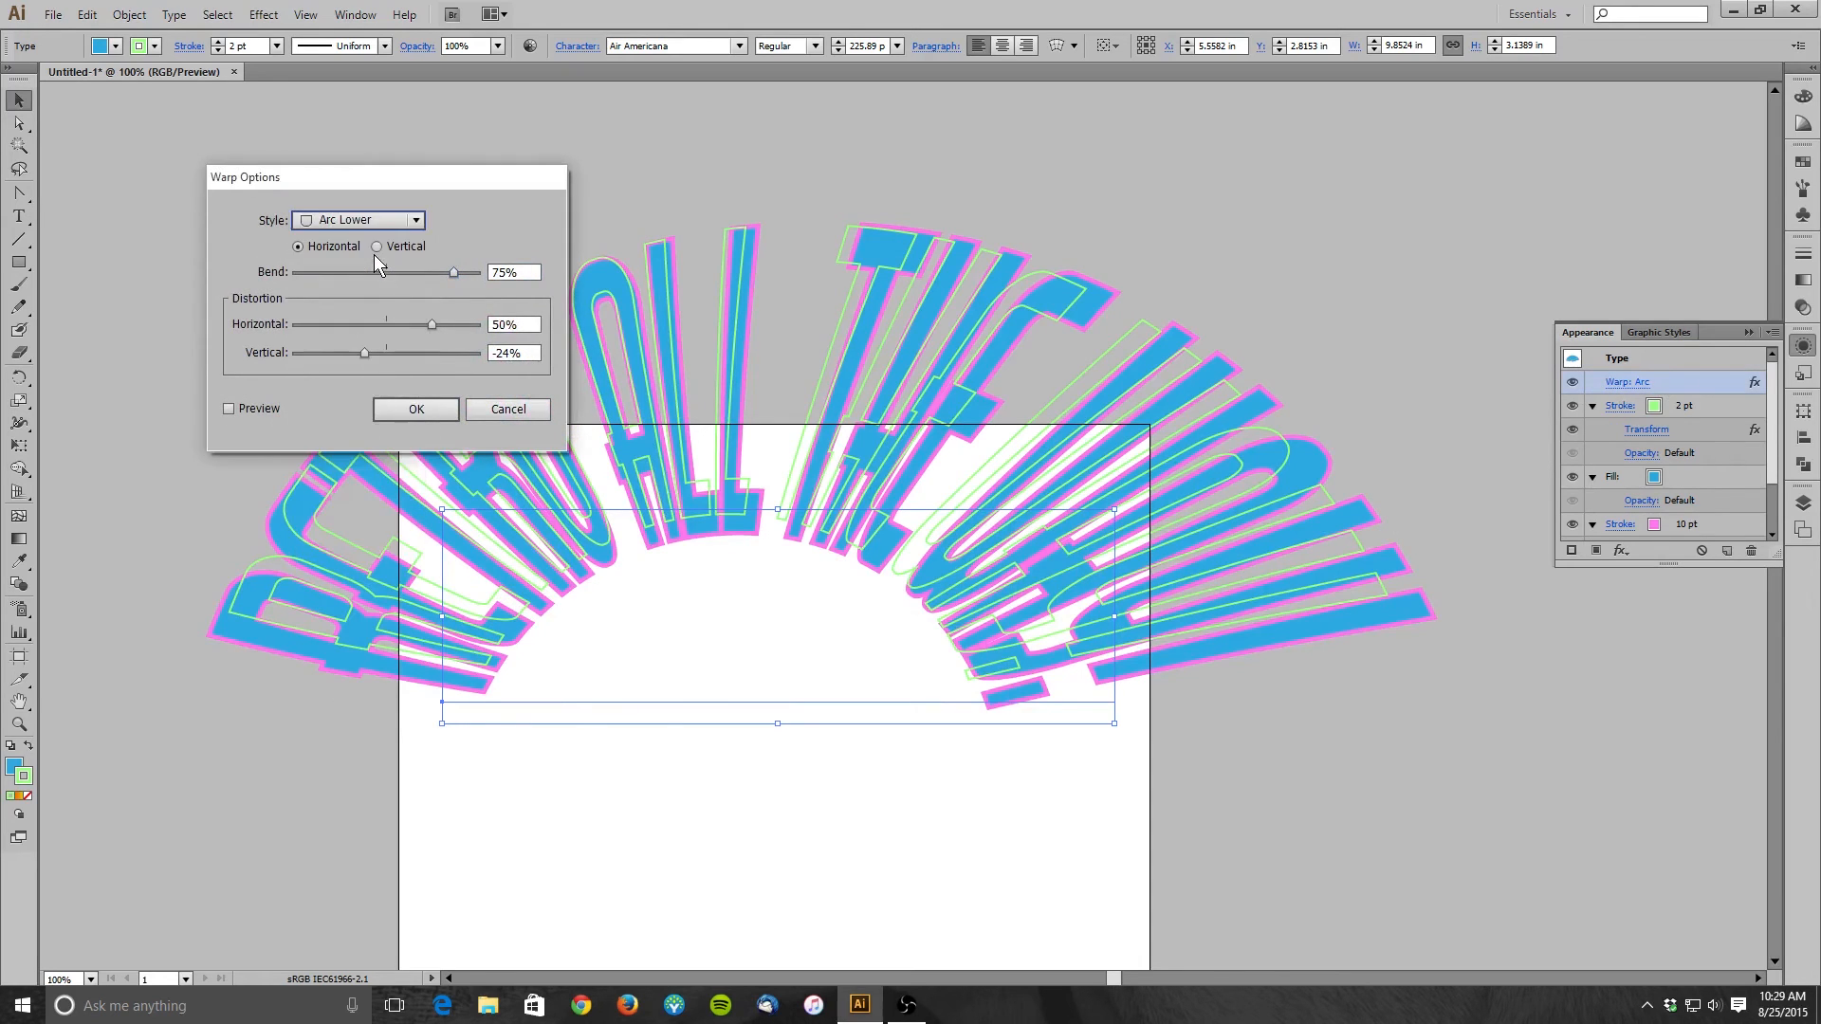
{"action": "left_click", "coordinate": [249, 407]}
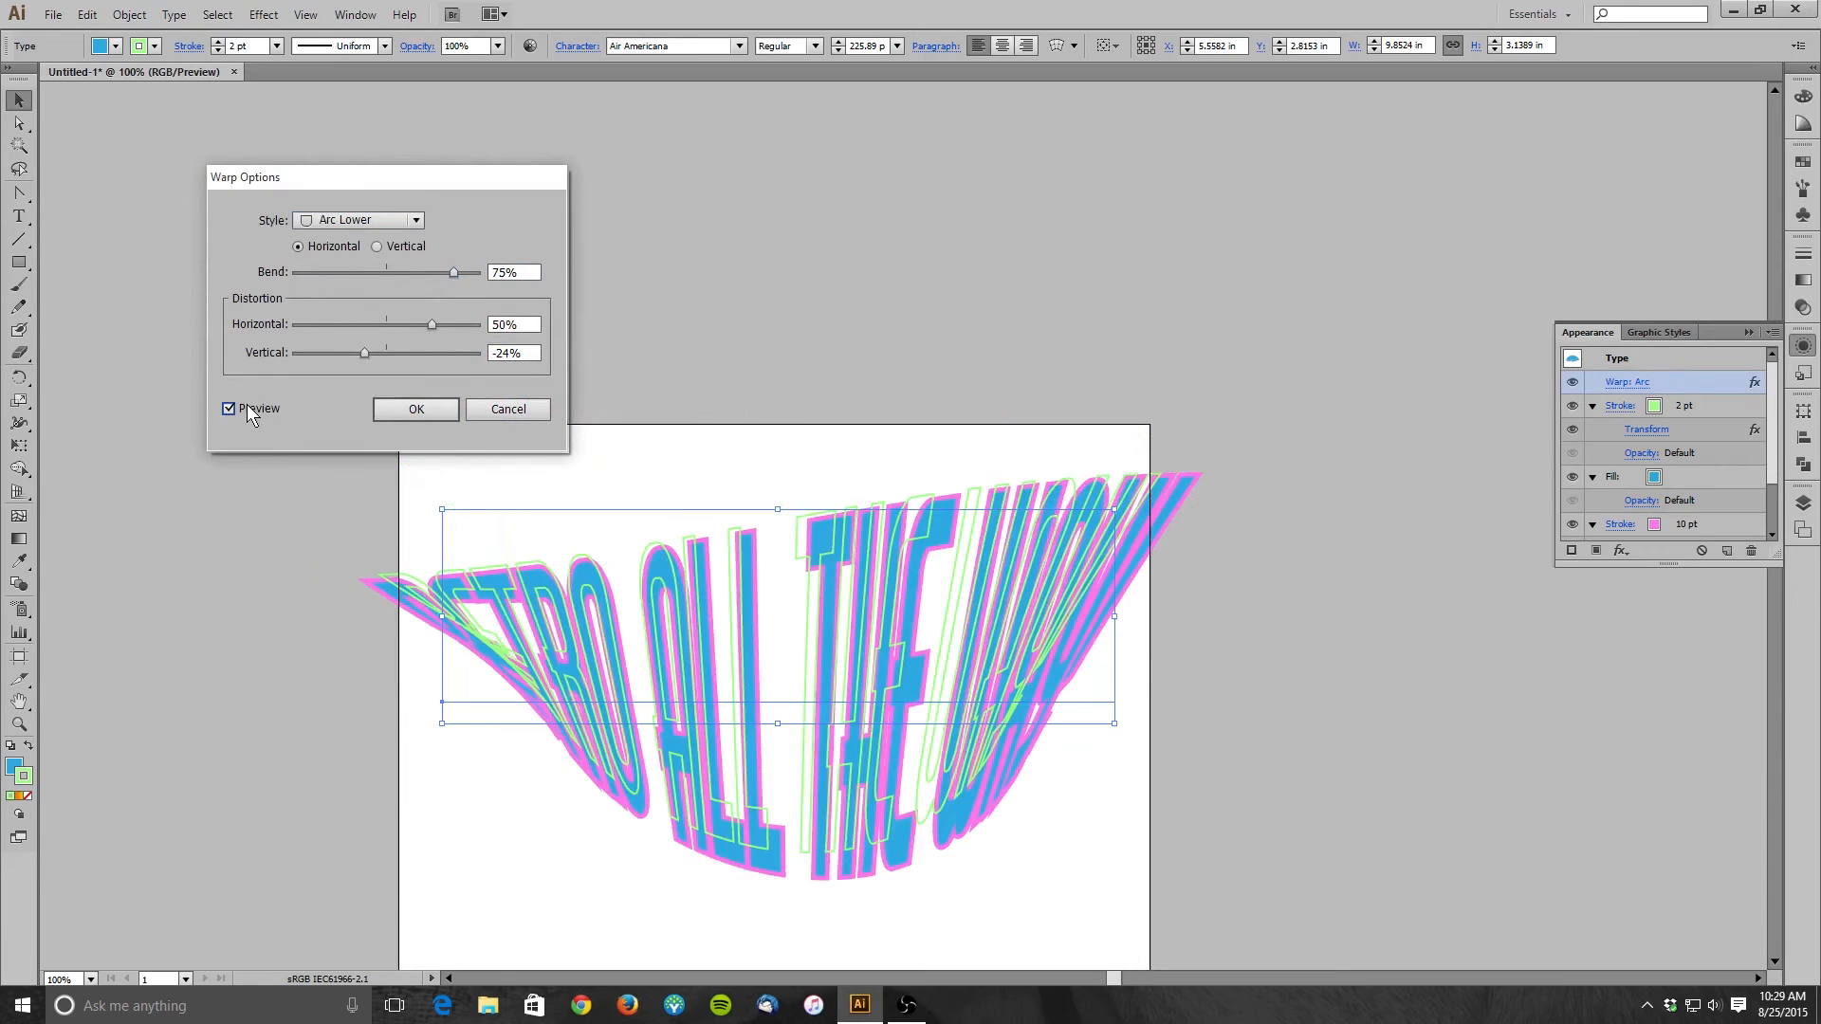
{"action": "left_click", "coordinate": [414, 220]}
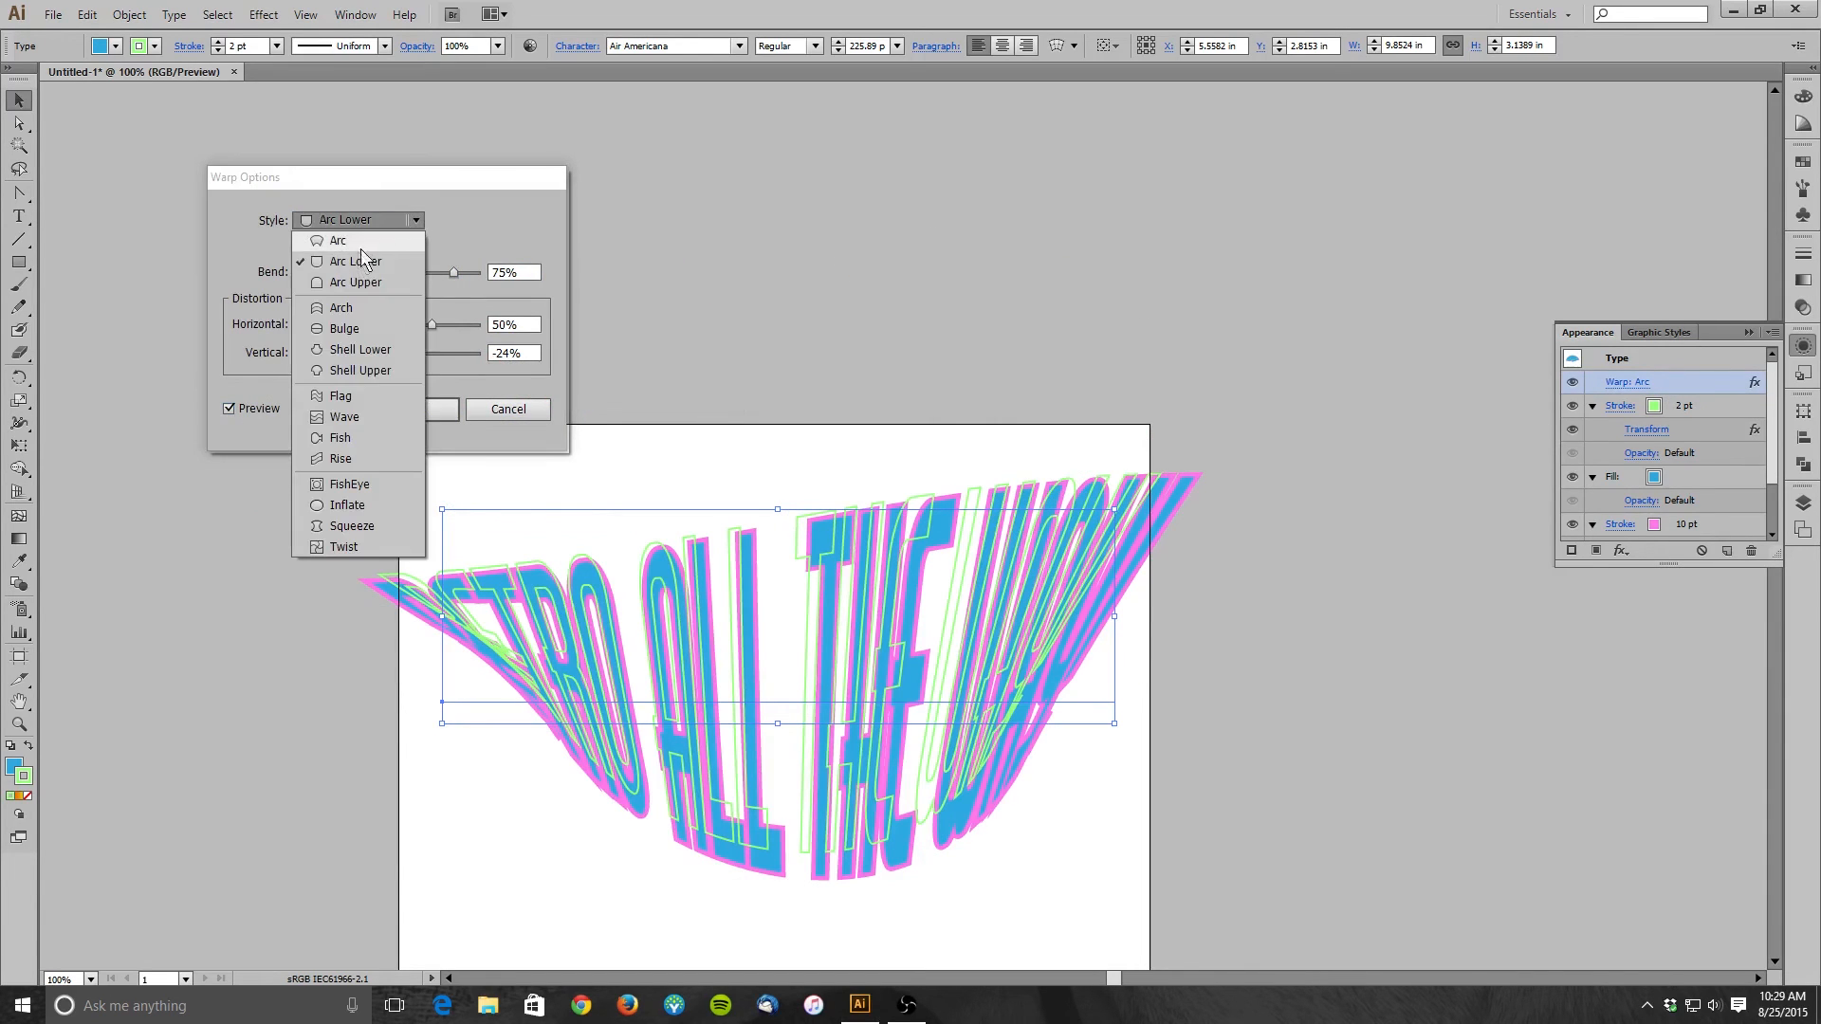
{"action": "left_click", "coordinate": [350, 276]}
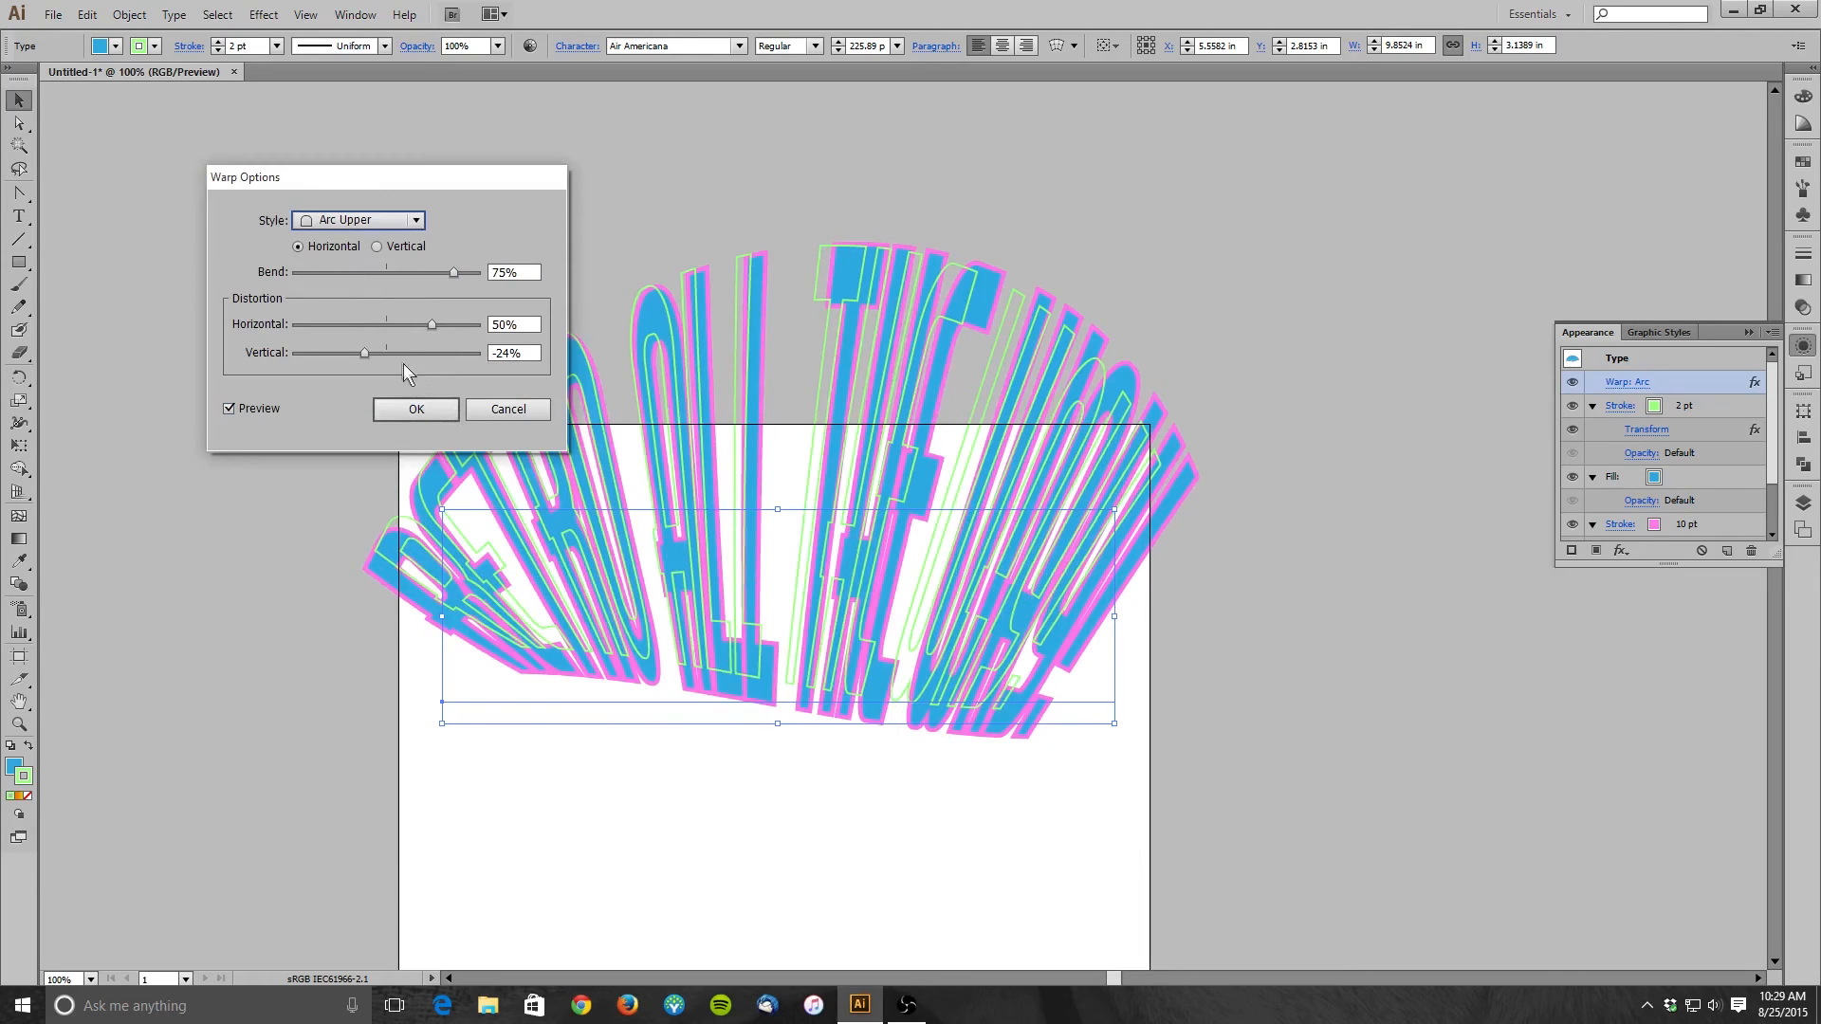
- Set the warp's vertical and horizontal distortion to 0% and apply the Arc Upper warp
{"action": "left_click", "coordinate": [531, 353]}
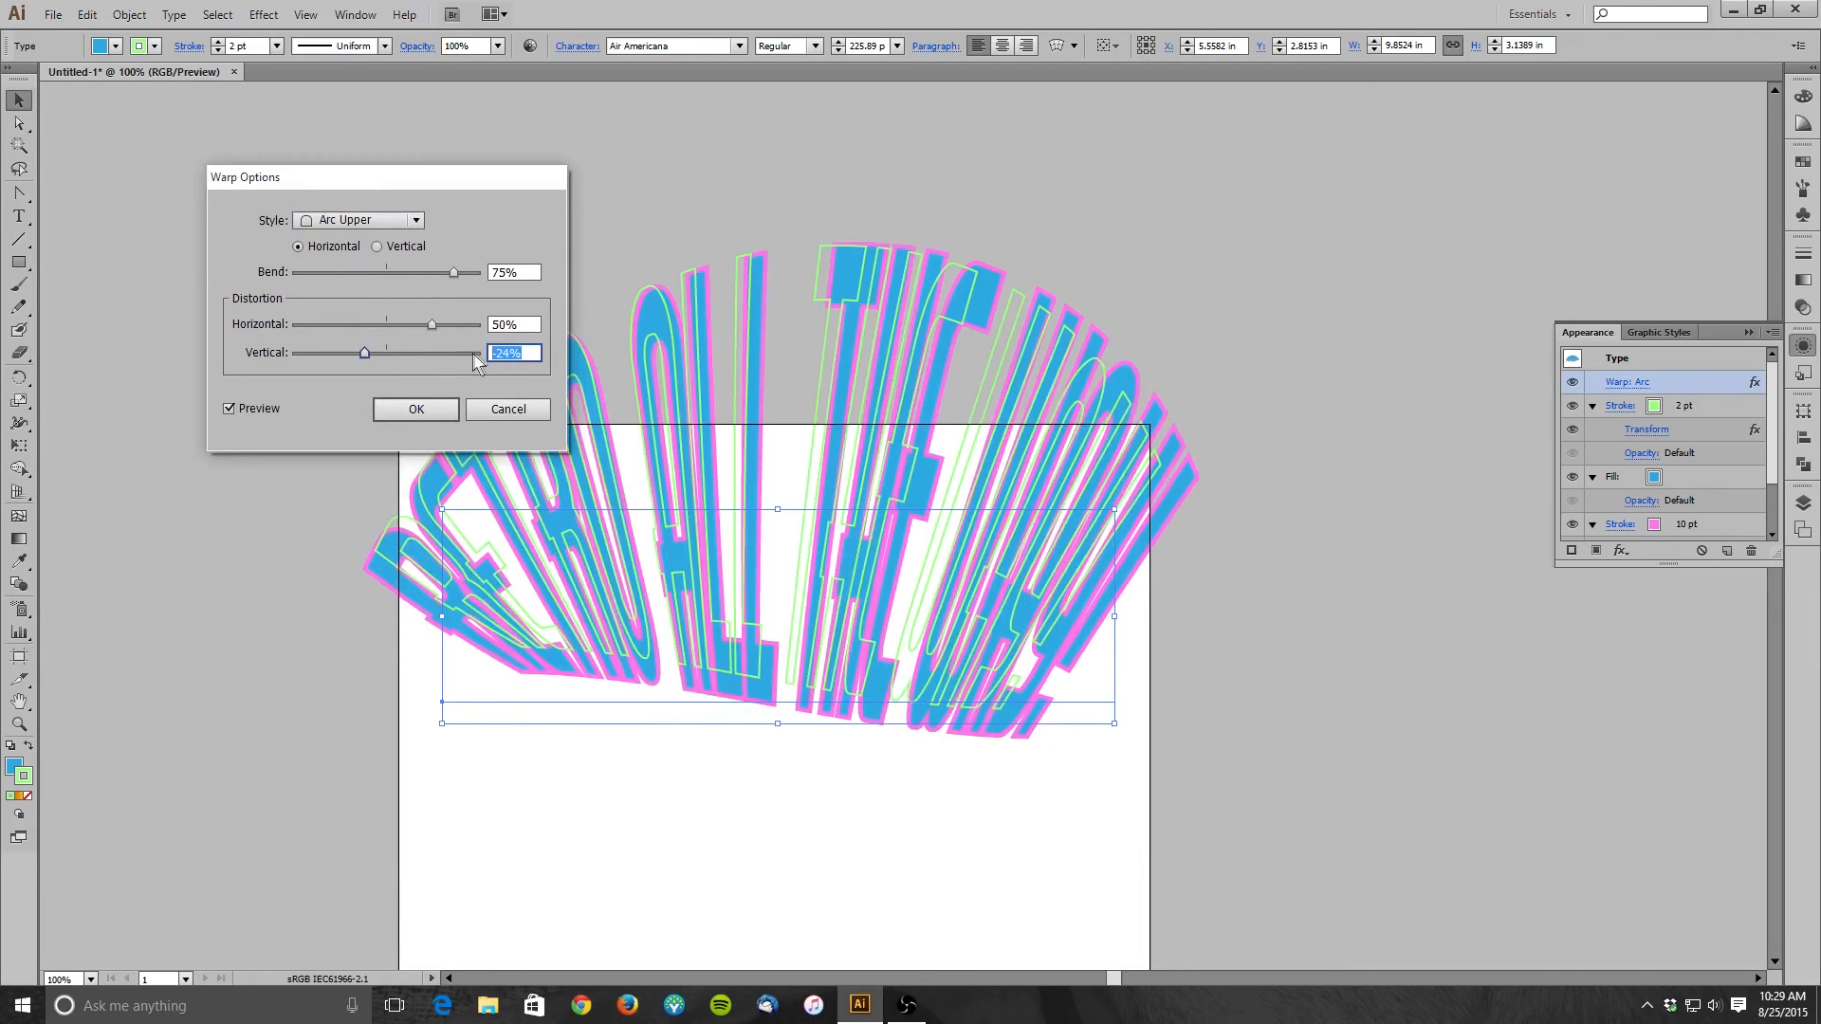
{"action": "type", "text": "0"}
{"action": "left_click", "coordinate": [529, 324]}
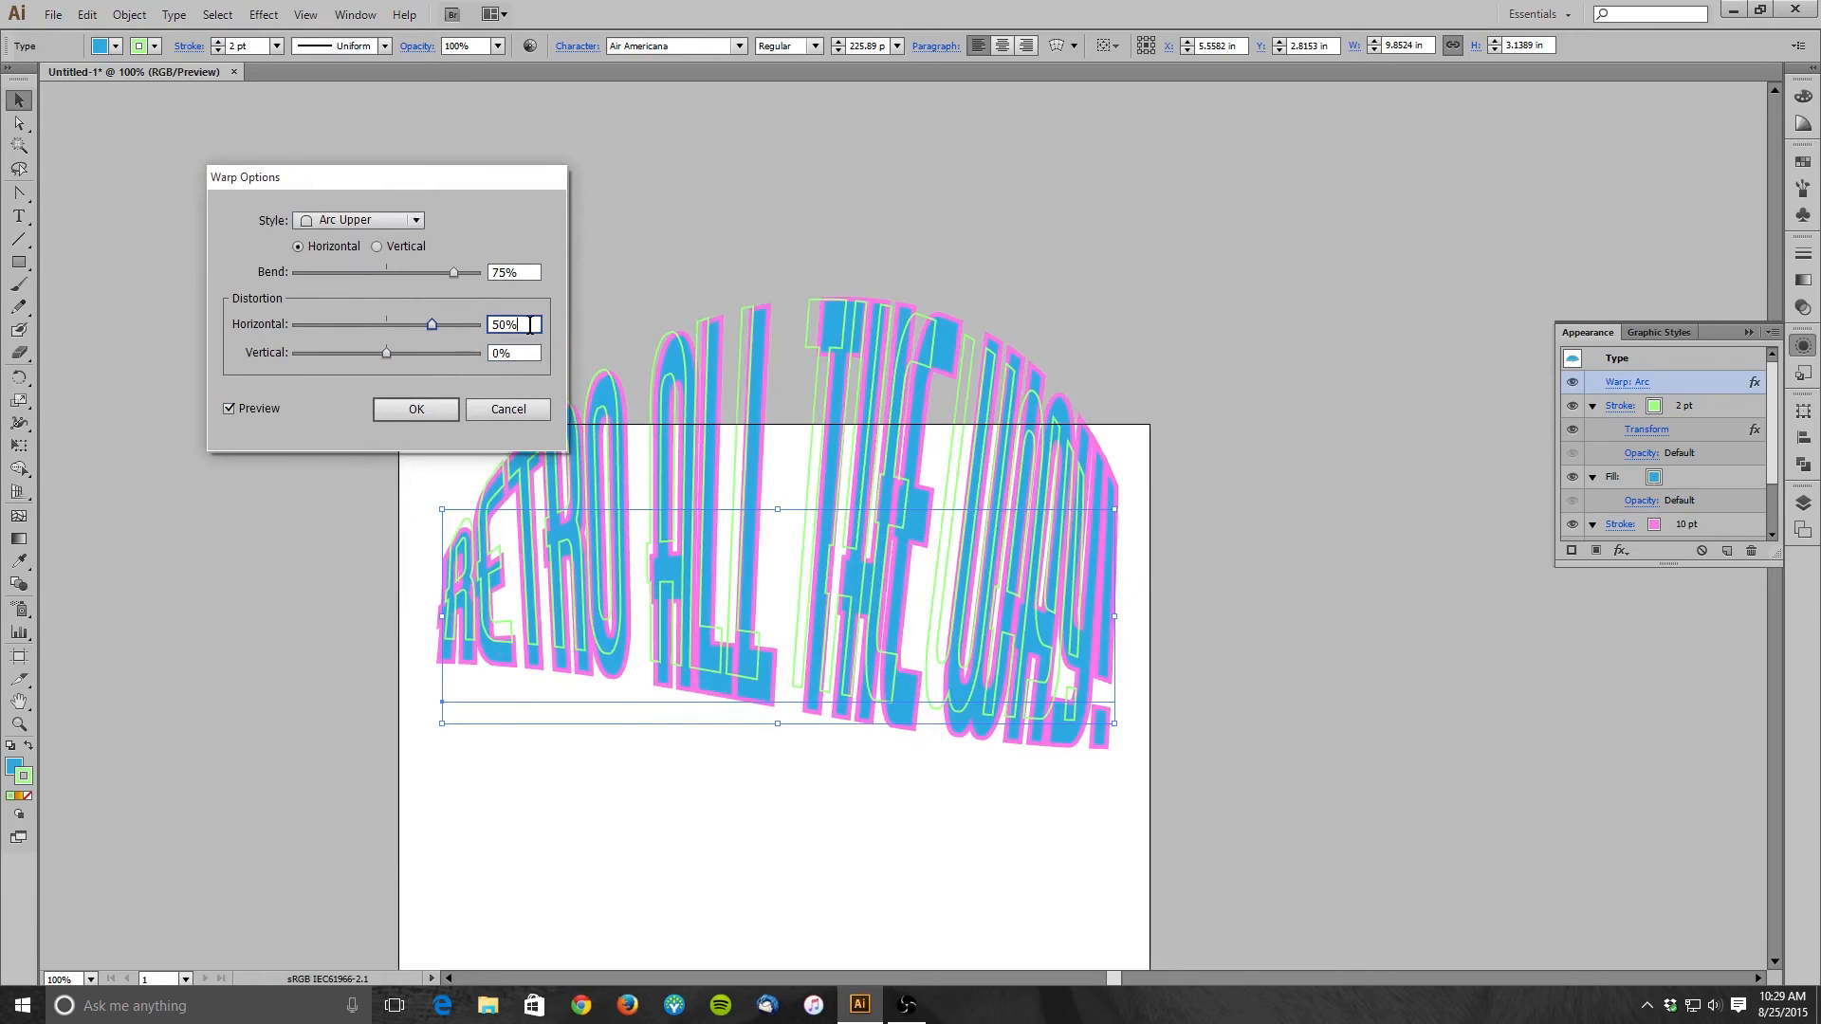
{"action": "double_click", "coordinate": [529, 325]}
{"action": "type", "text": "0"}
{"action": "left_click", "coordinate": [518, 351]}
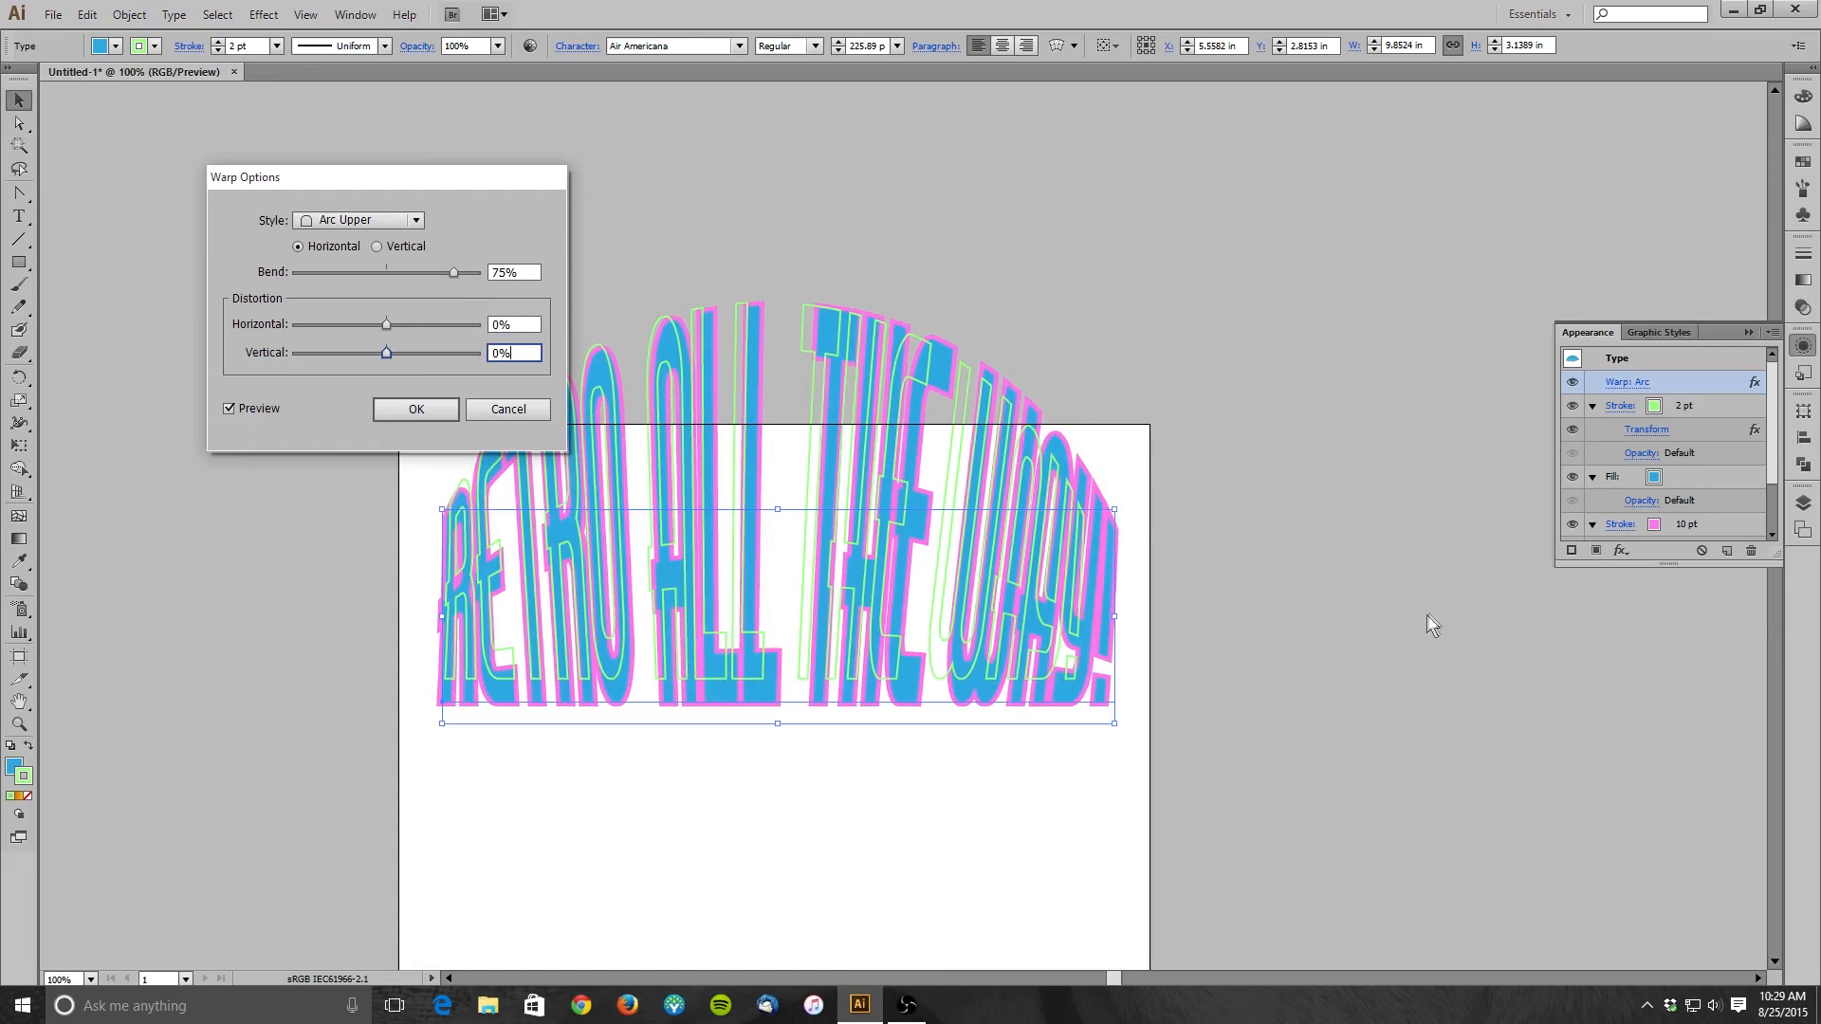
{"action": "left_click", "coordinate": [416, 408]}
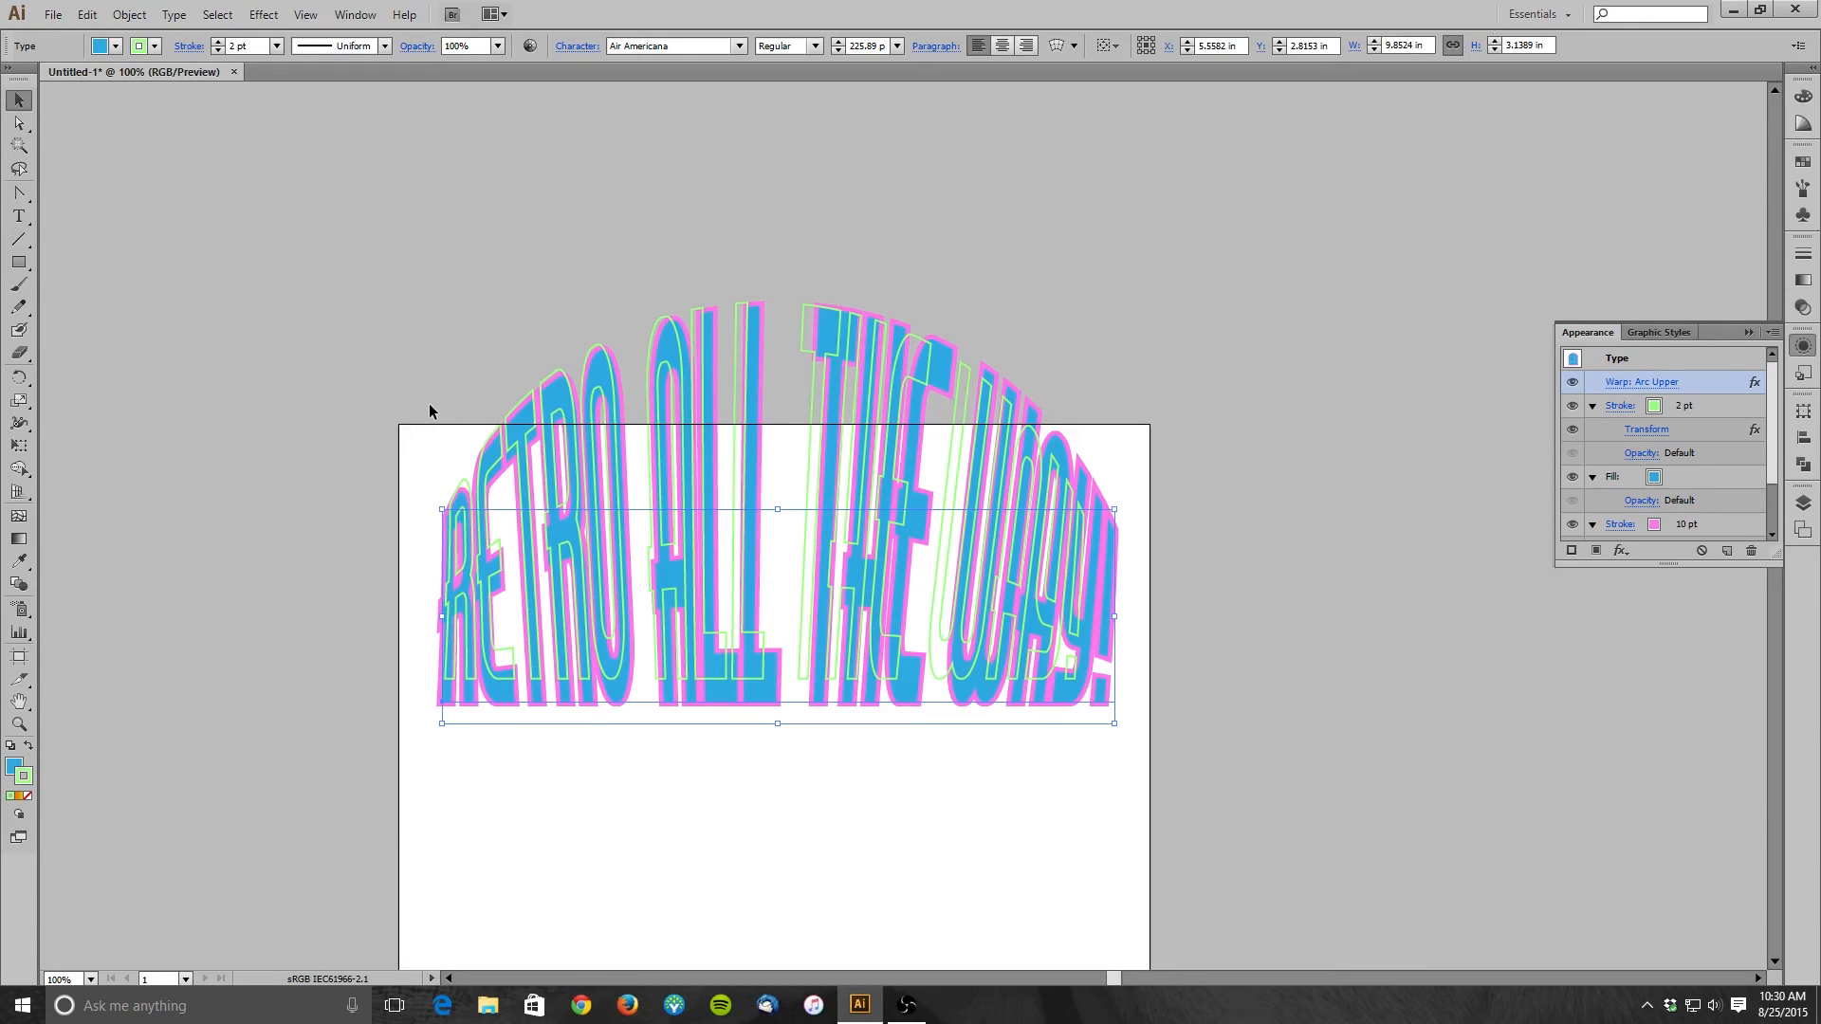
{"action": "left_click", "coordinate": [130, 15]}
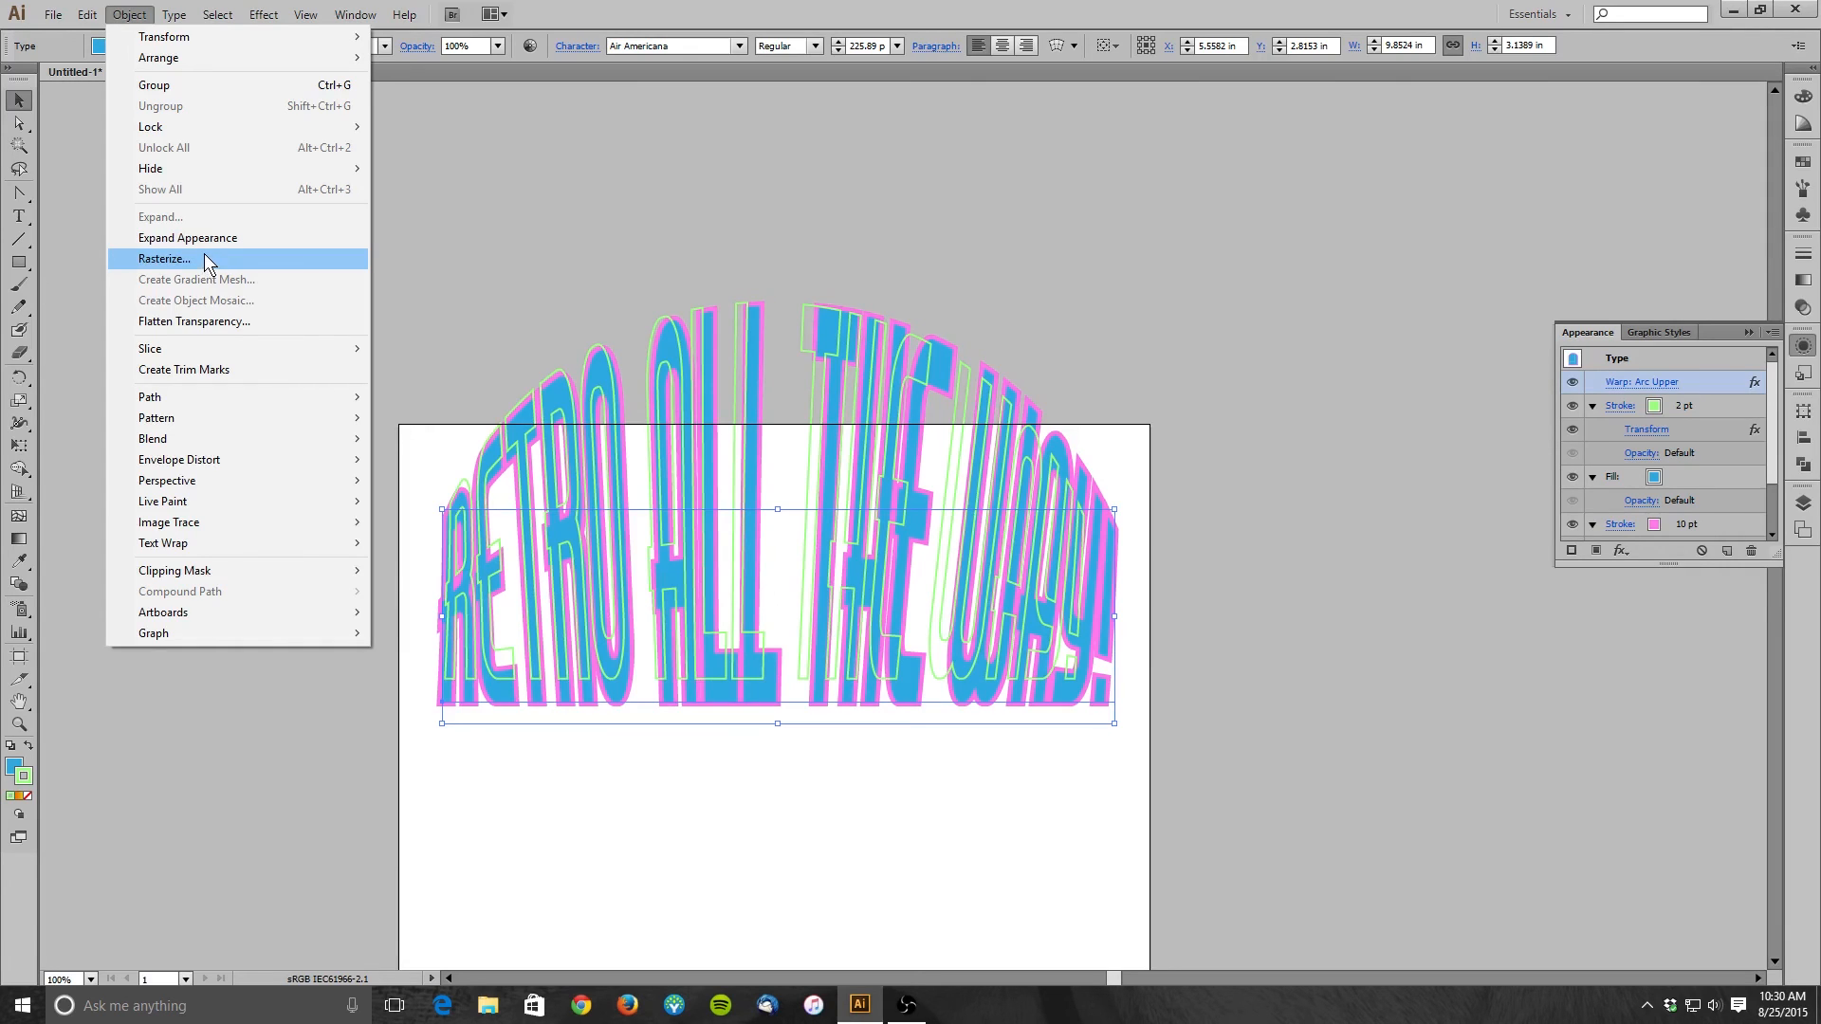
{"action": "left_click", "coordinate": [757, 159]}
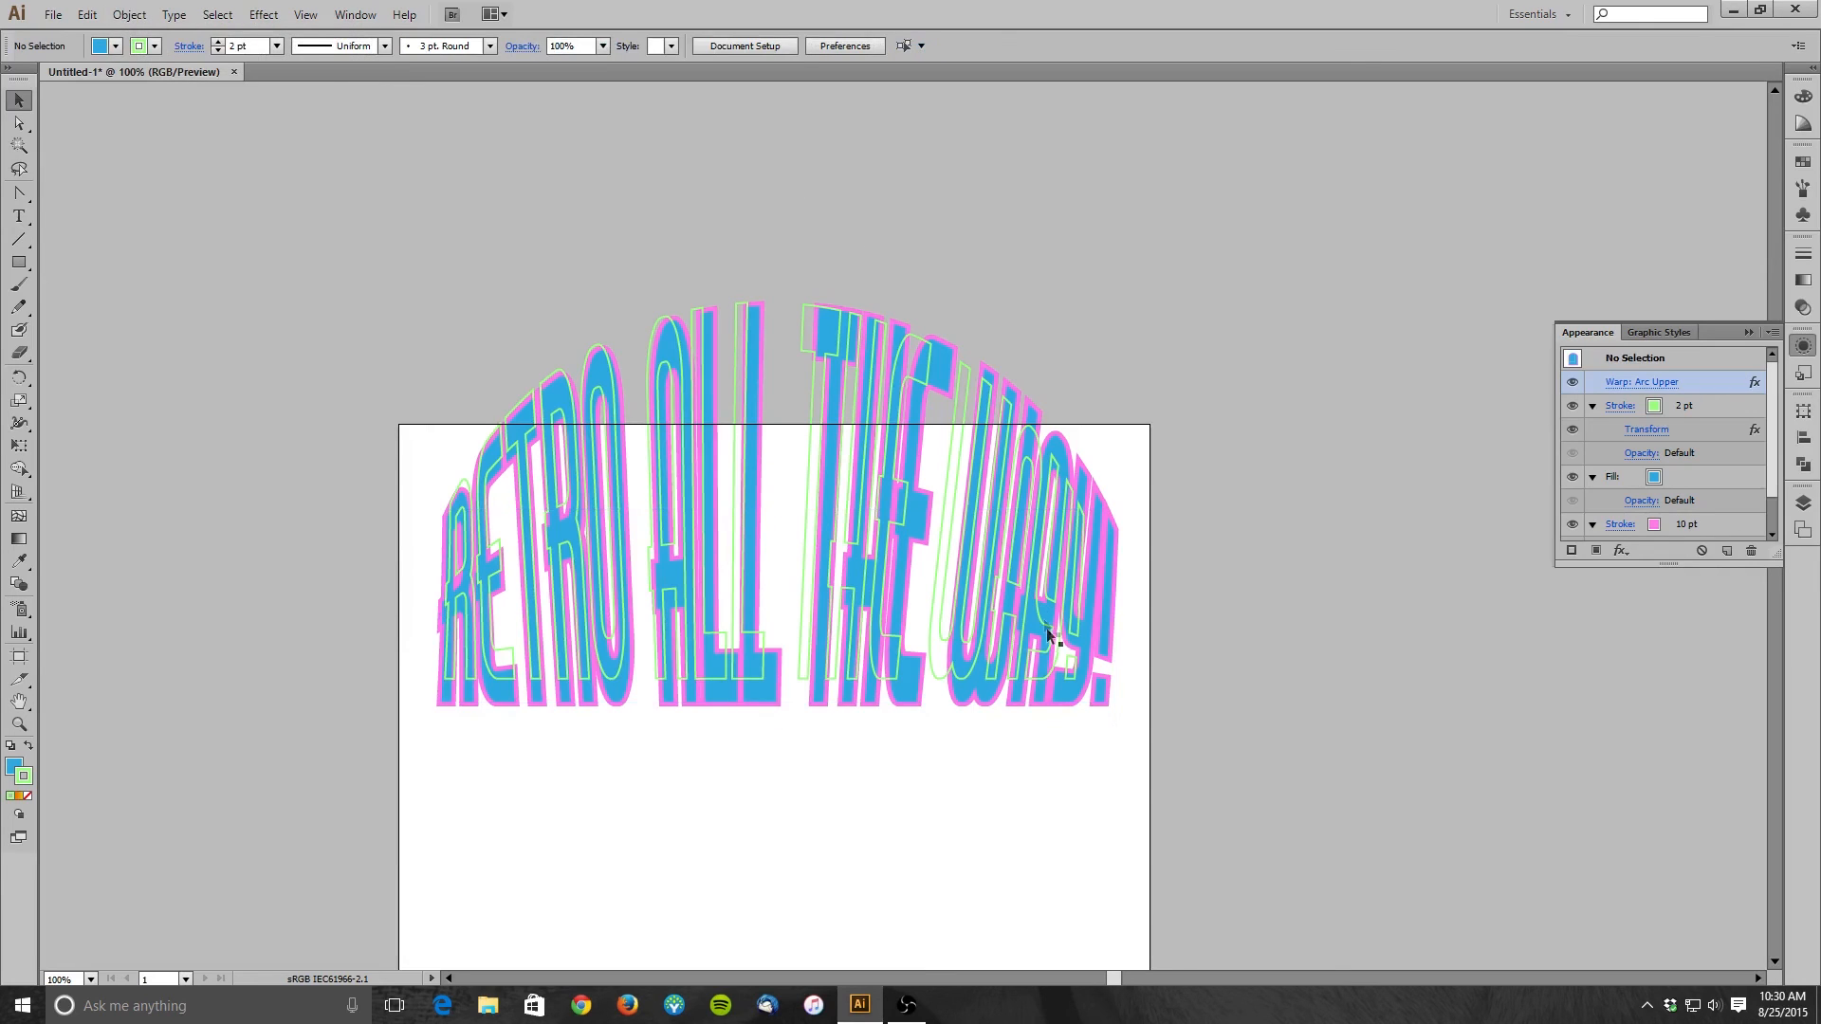
- Edit the warped text to read "RETRO IS TOTALLY COOL!", replacing everything after the first word
{"action": "double_click", "coordinate": [1102, 612]}
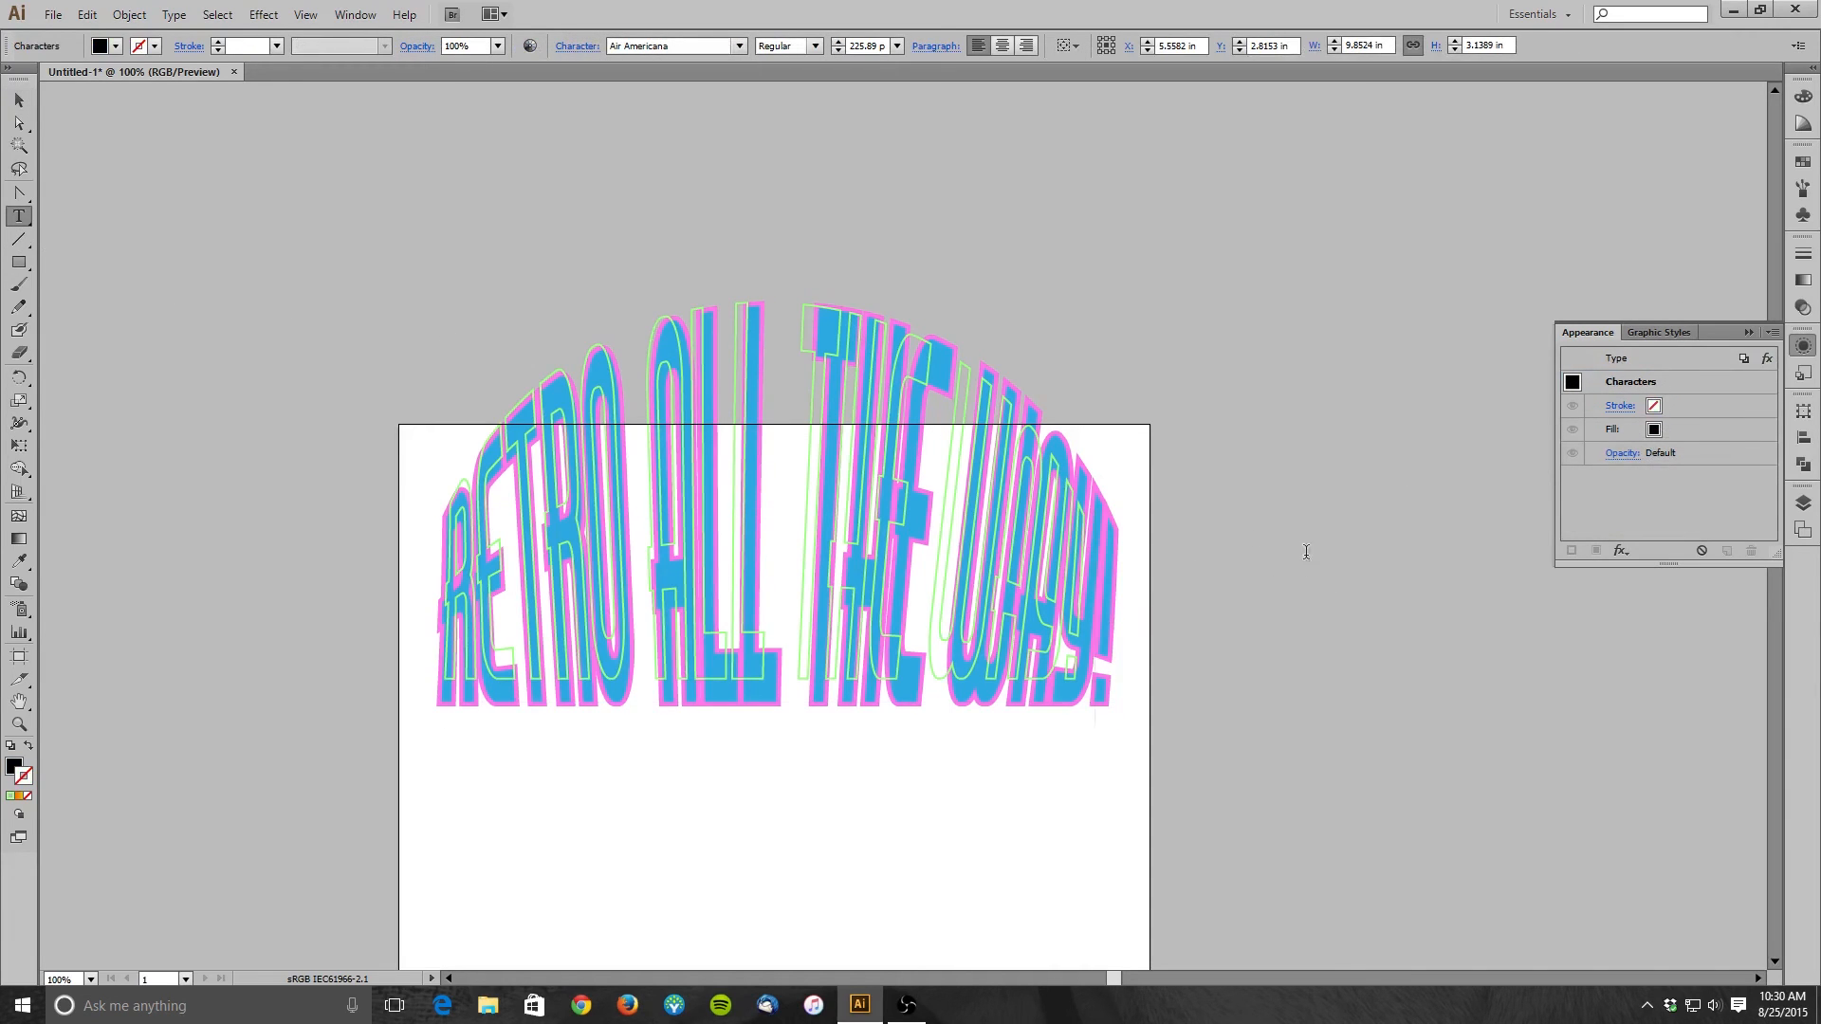
{"action": "left_click", "coordinate": [1123, 600]}
{"action": "key", "text": "BackSpace"}
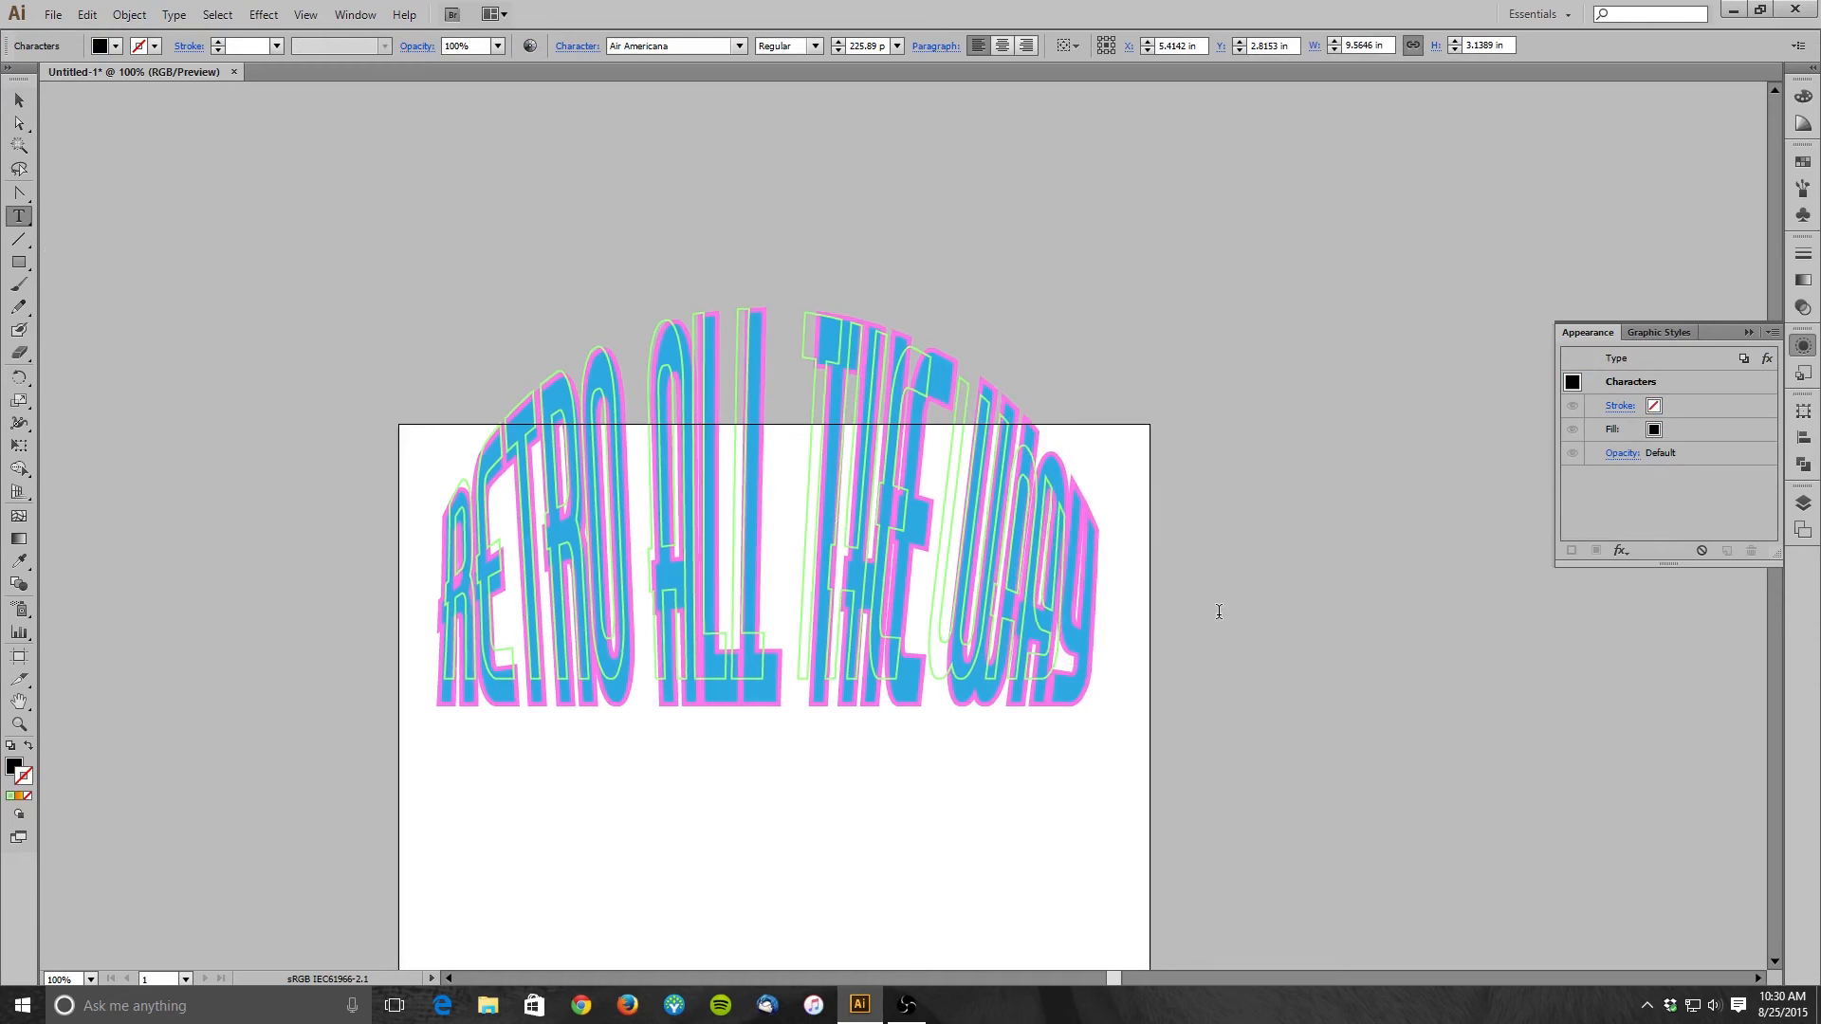
{"action": "key", "text": "BackSpace"}
{"action": "key", "text": "BackSpace"}
{"action": "key", "text": "BackSpace"}
{"action": "key", "text": "BackSpace"}
{"action": "key", "text": "BackSpace"}
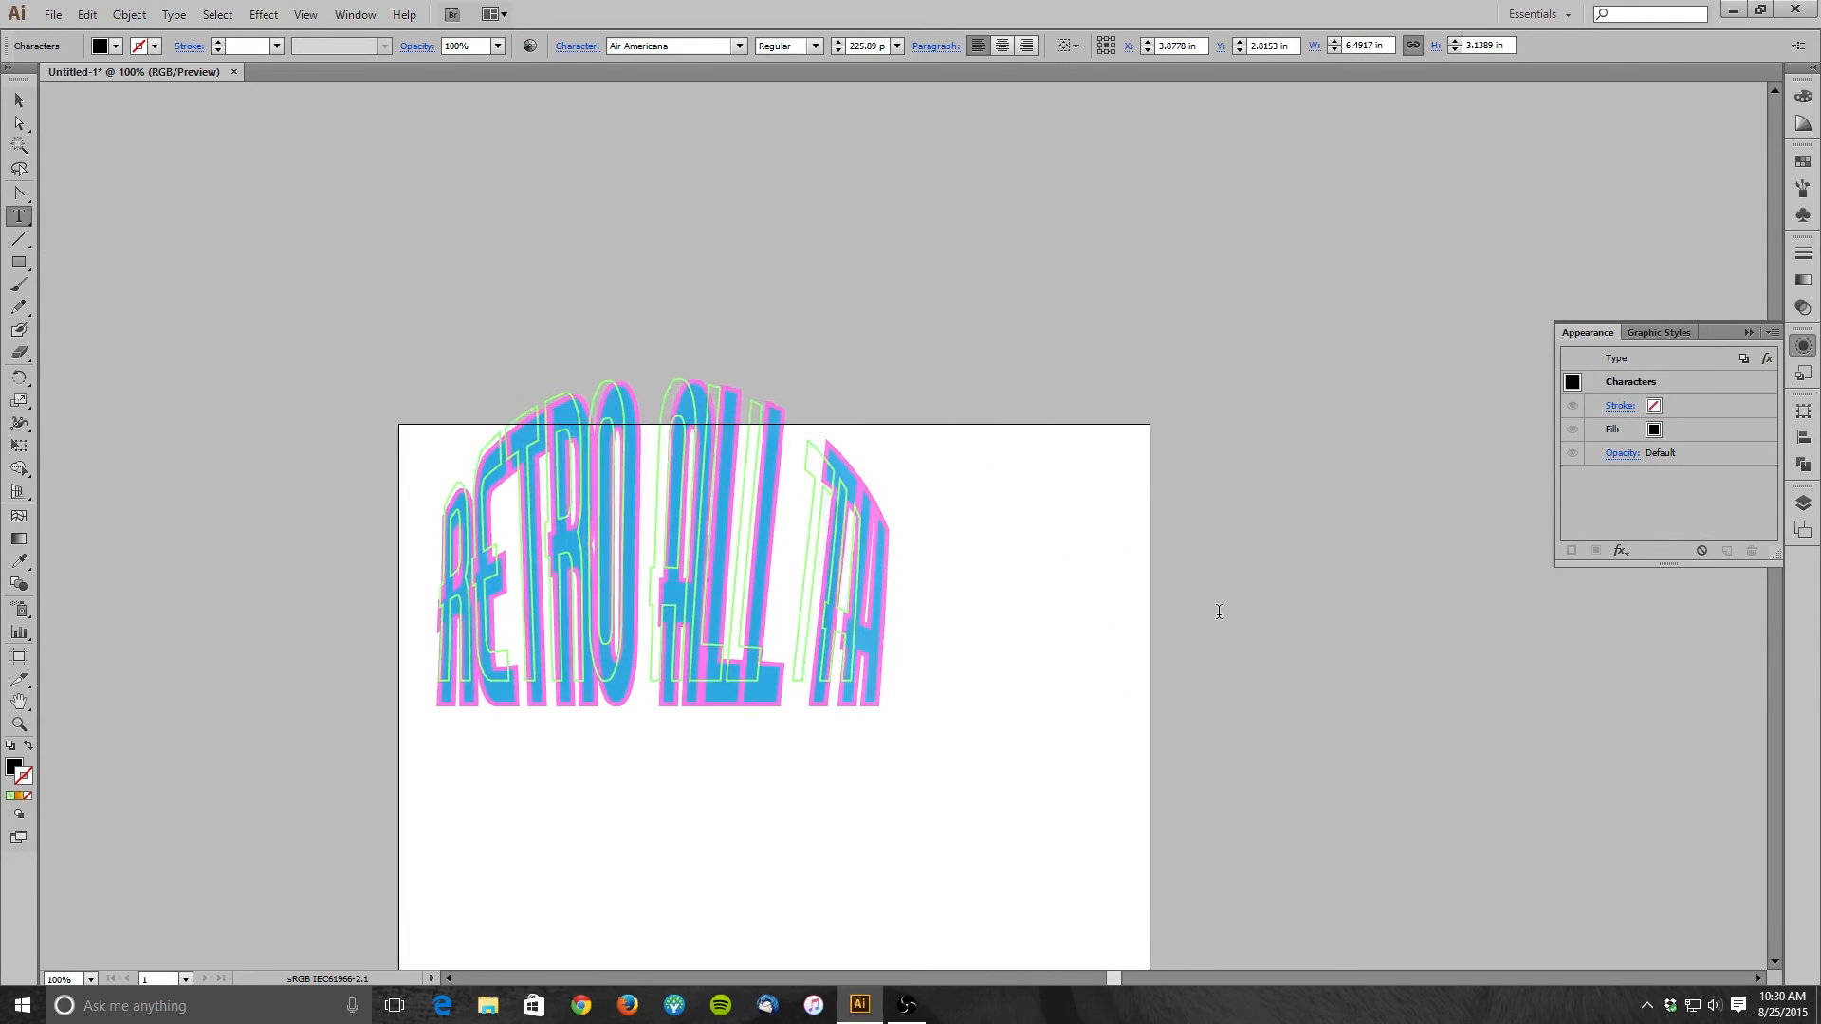
{"action": "key", "text": "BackSpace"}
{"action": "key", "text": "BackSpace"}
{"action": "key", "text": "BackSpace"}
{"action": "key", "text": "BackSpace"}
{"action": "key", "text": "BackSpace"}
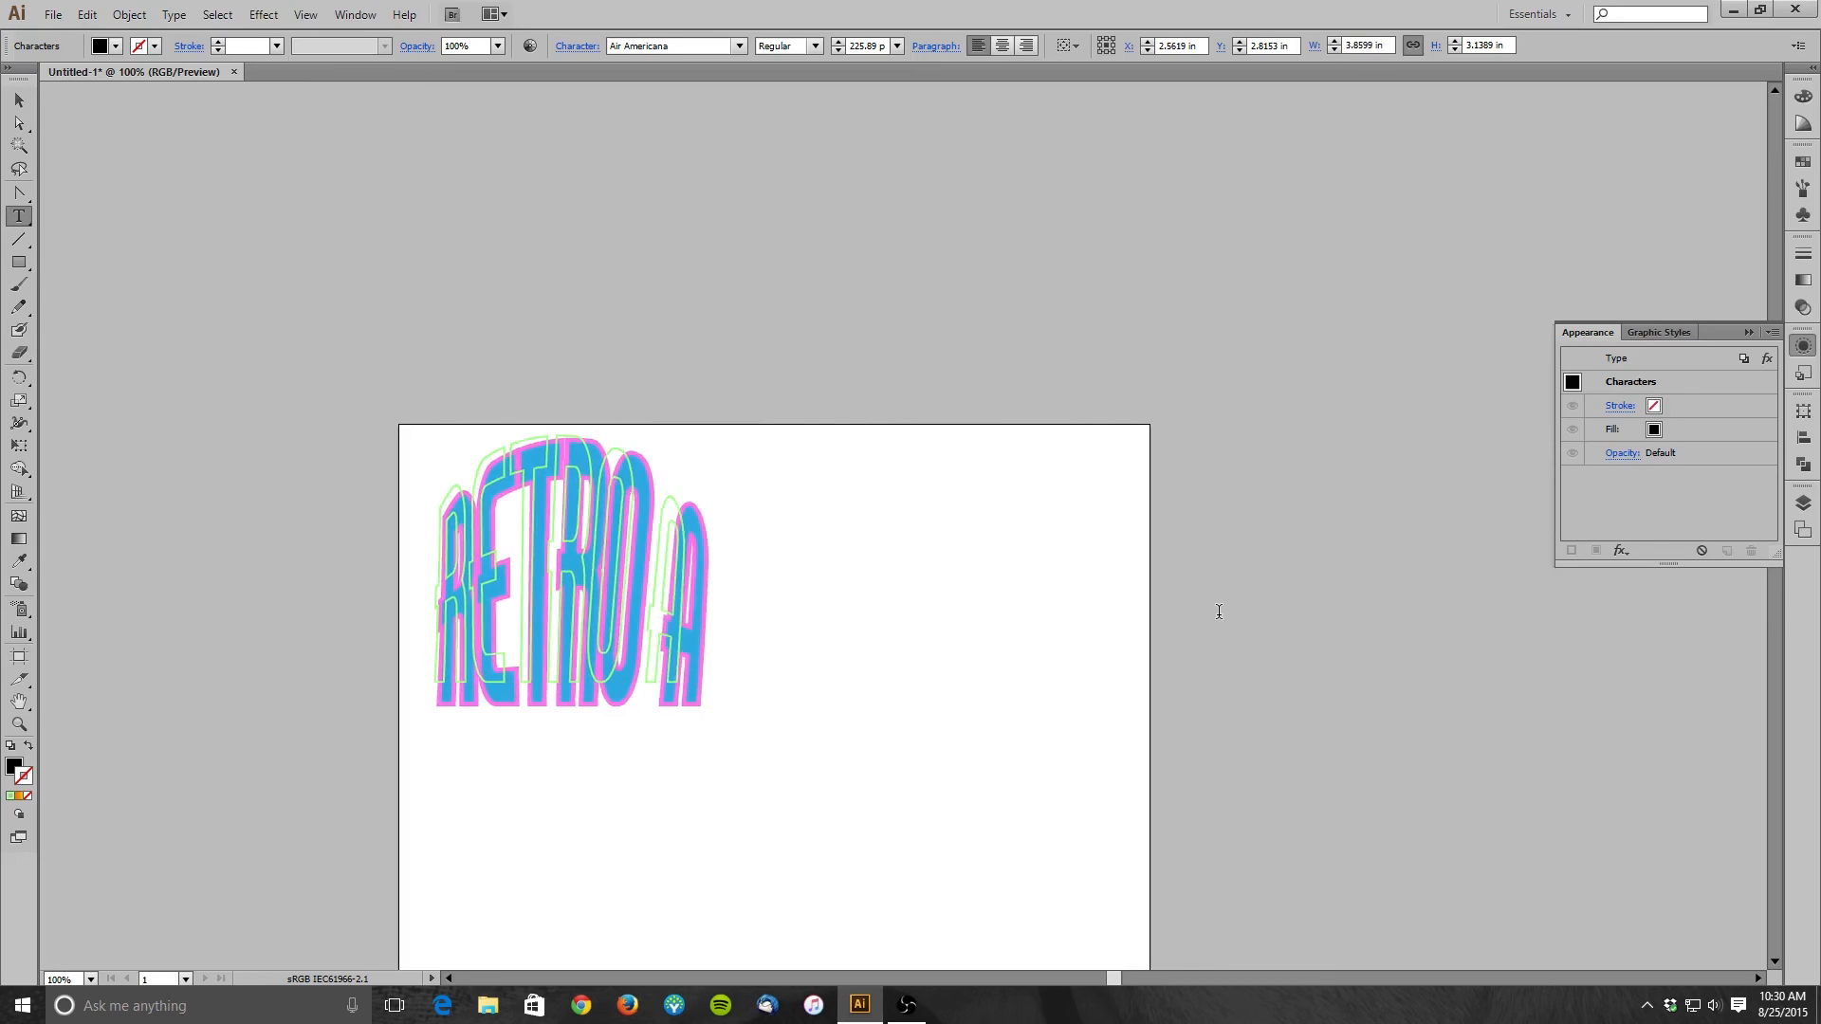
{"action": "key", "text": "BackSpace"}
{"action": "key", "text": "BackSpace"}
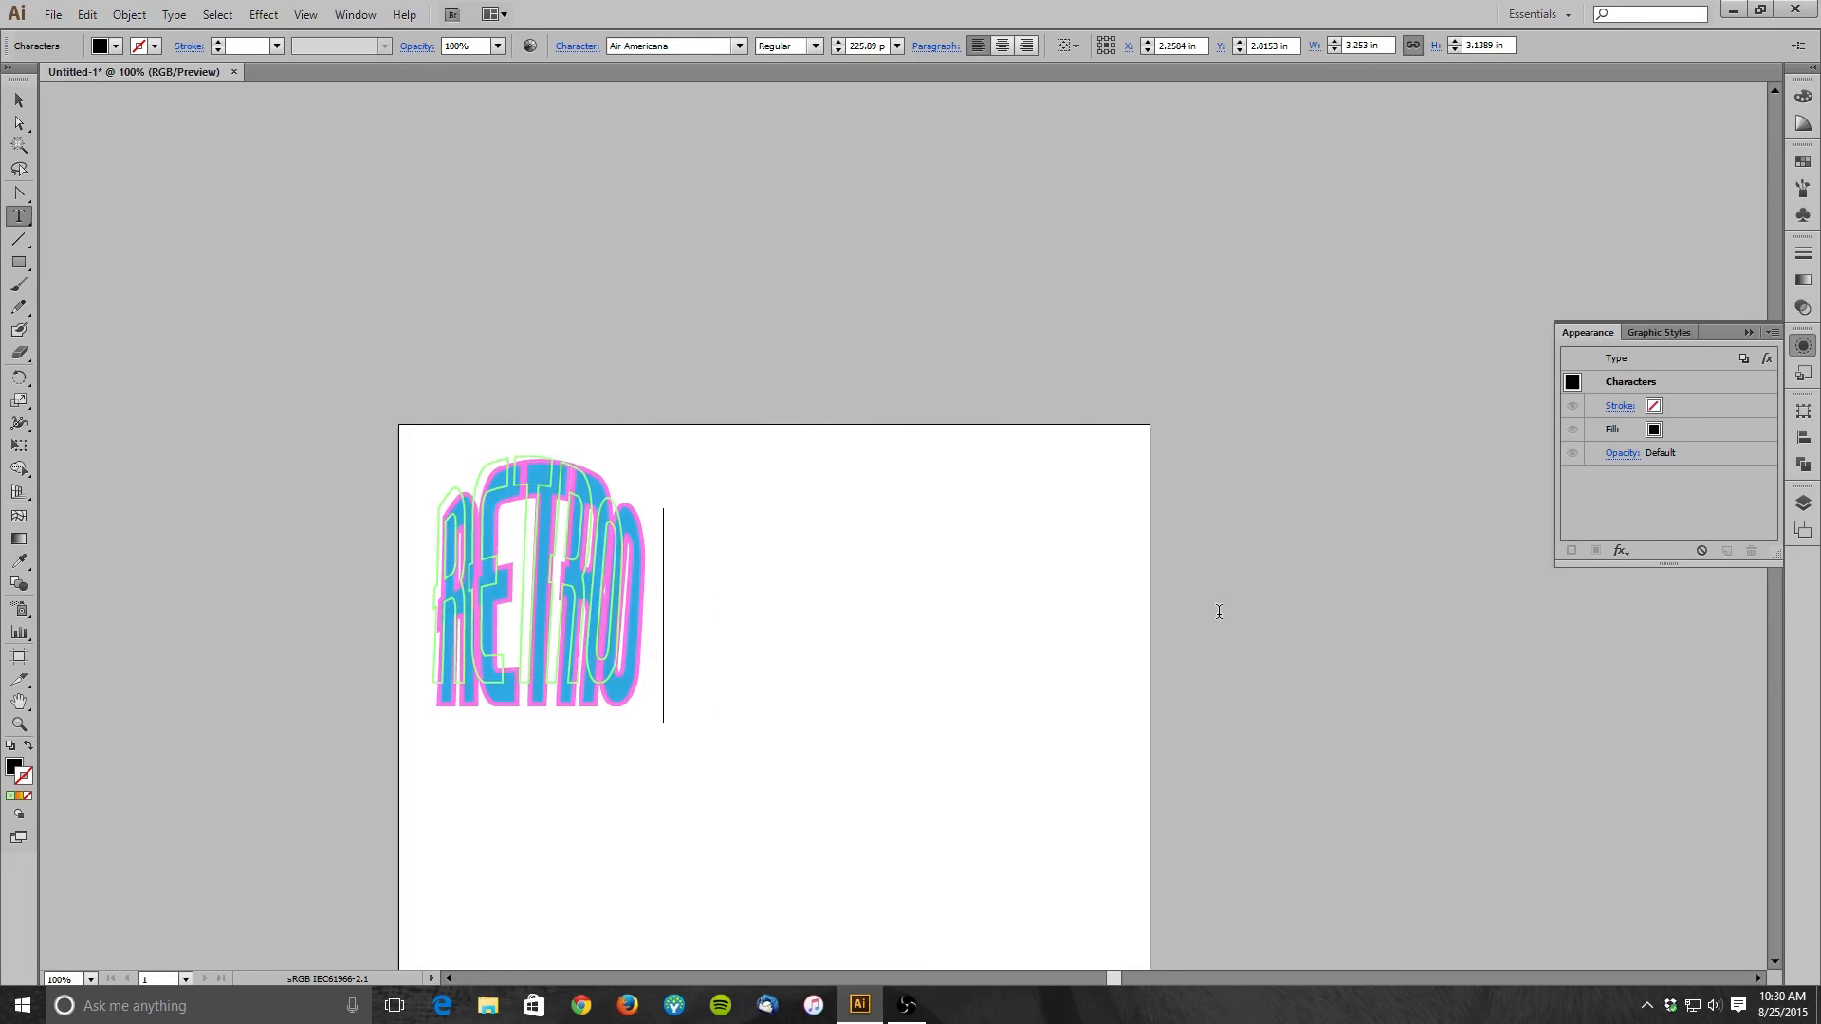
{"action": "type", "text": "IS TOTA"}
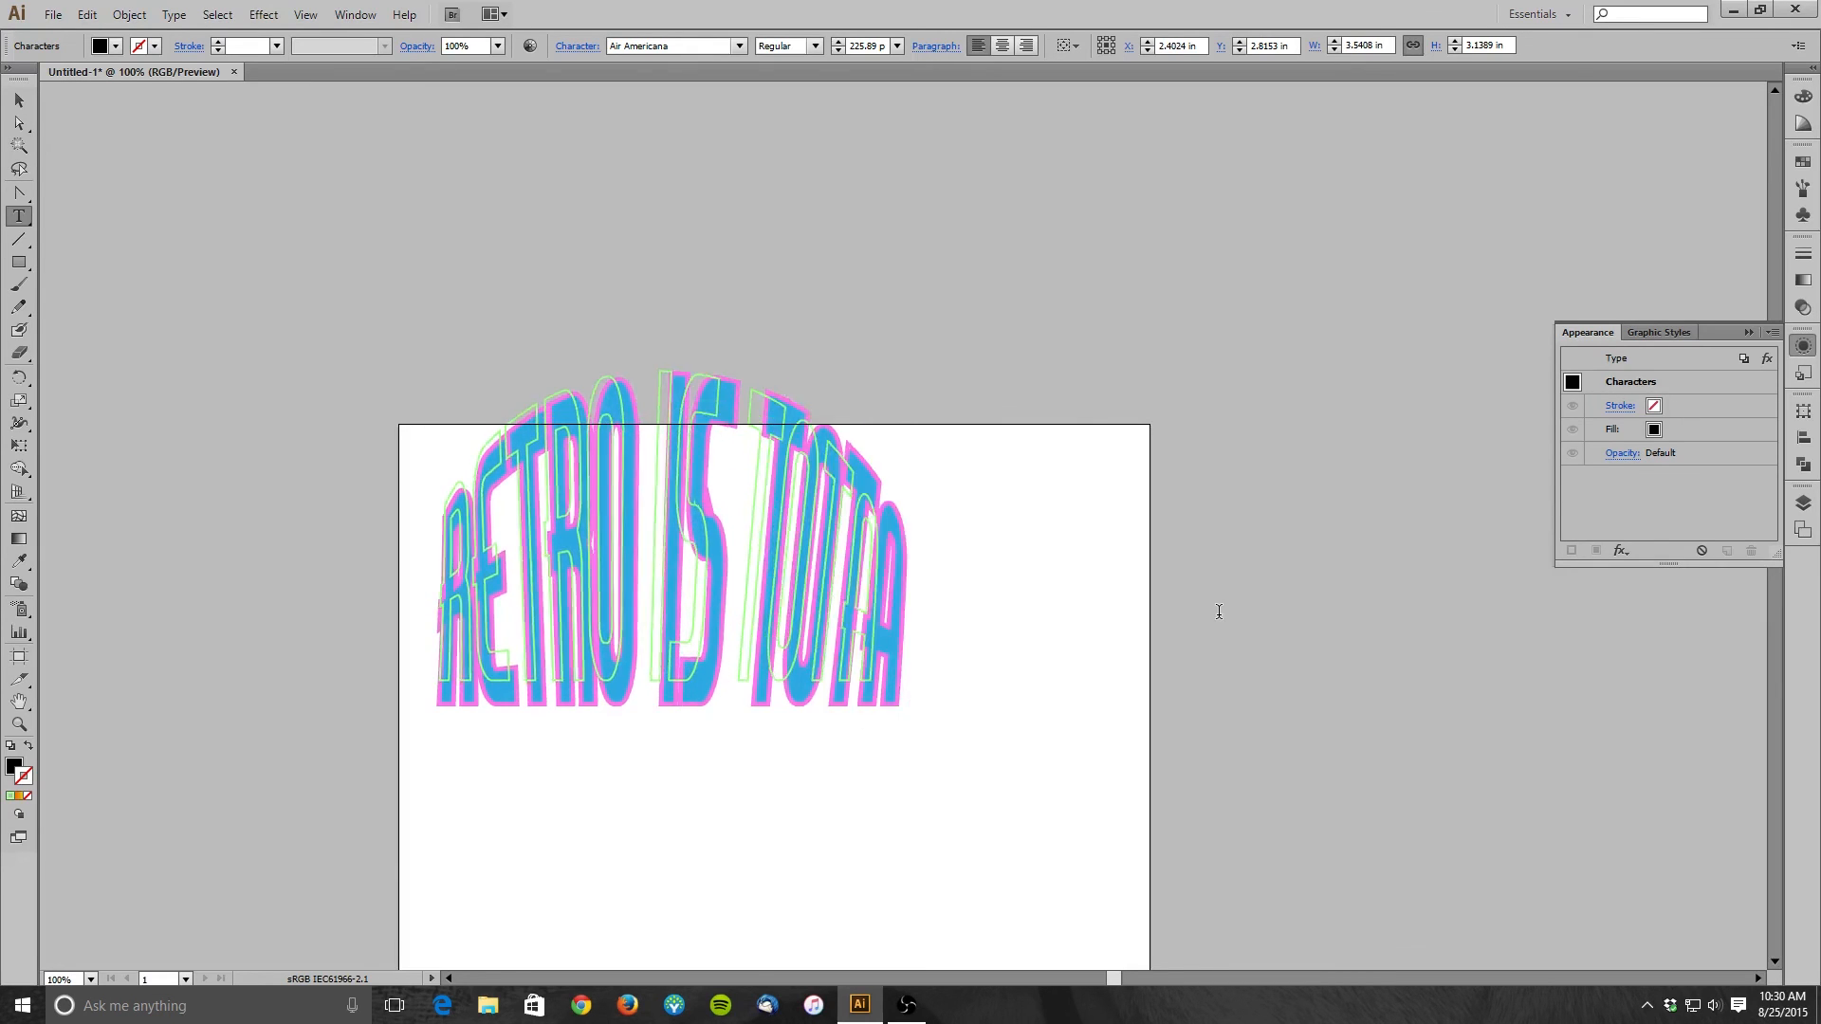
{"action": "type", "text": "LLY COO"}
{"action": "type", "text": "L!"}
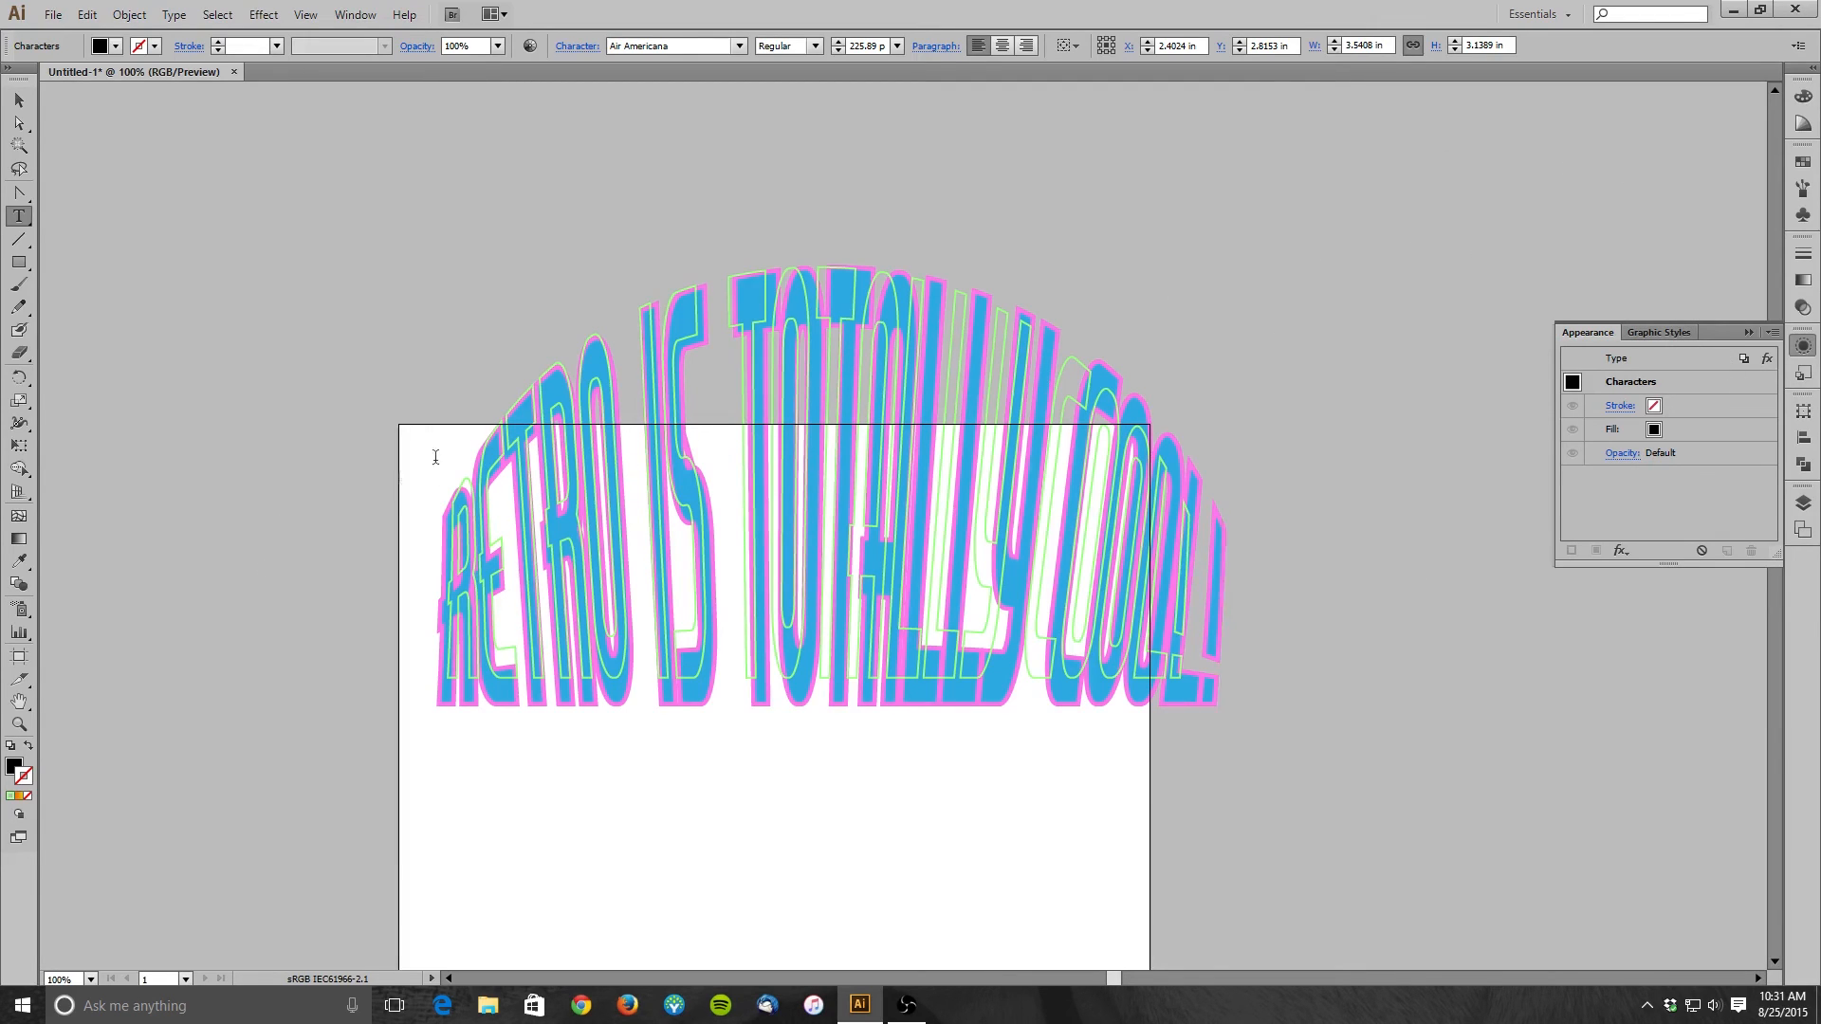
{"action": "key", "text": "Escape"}
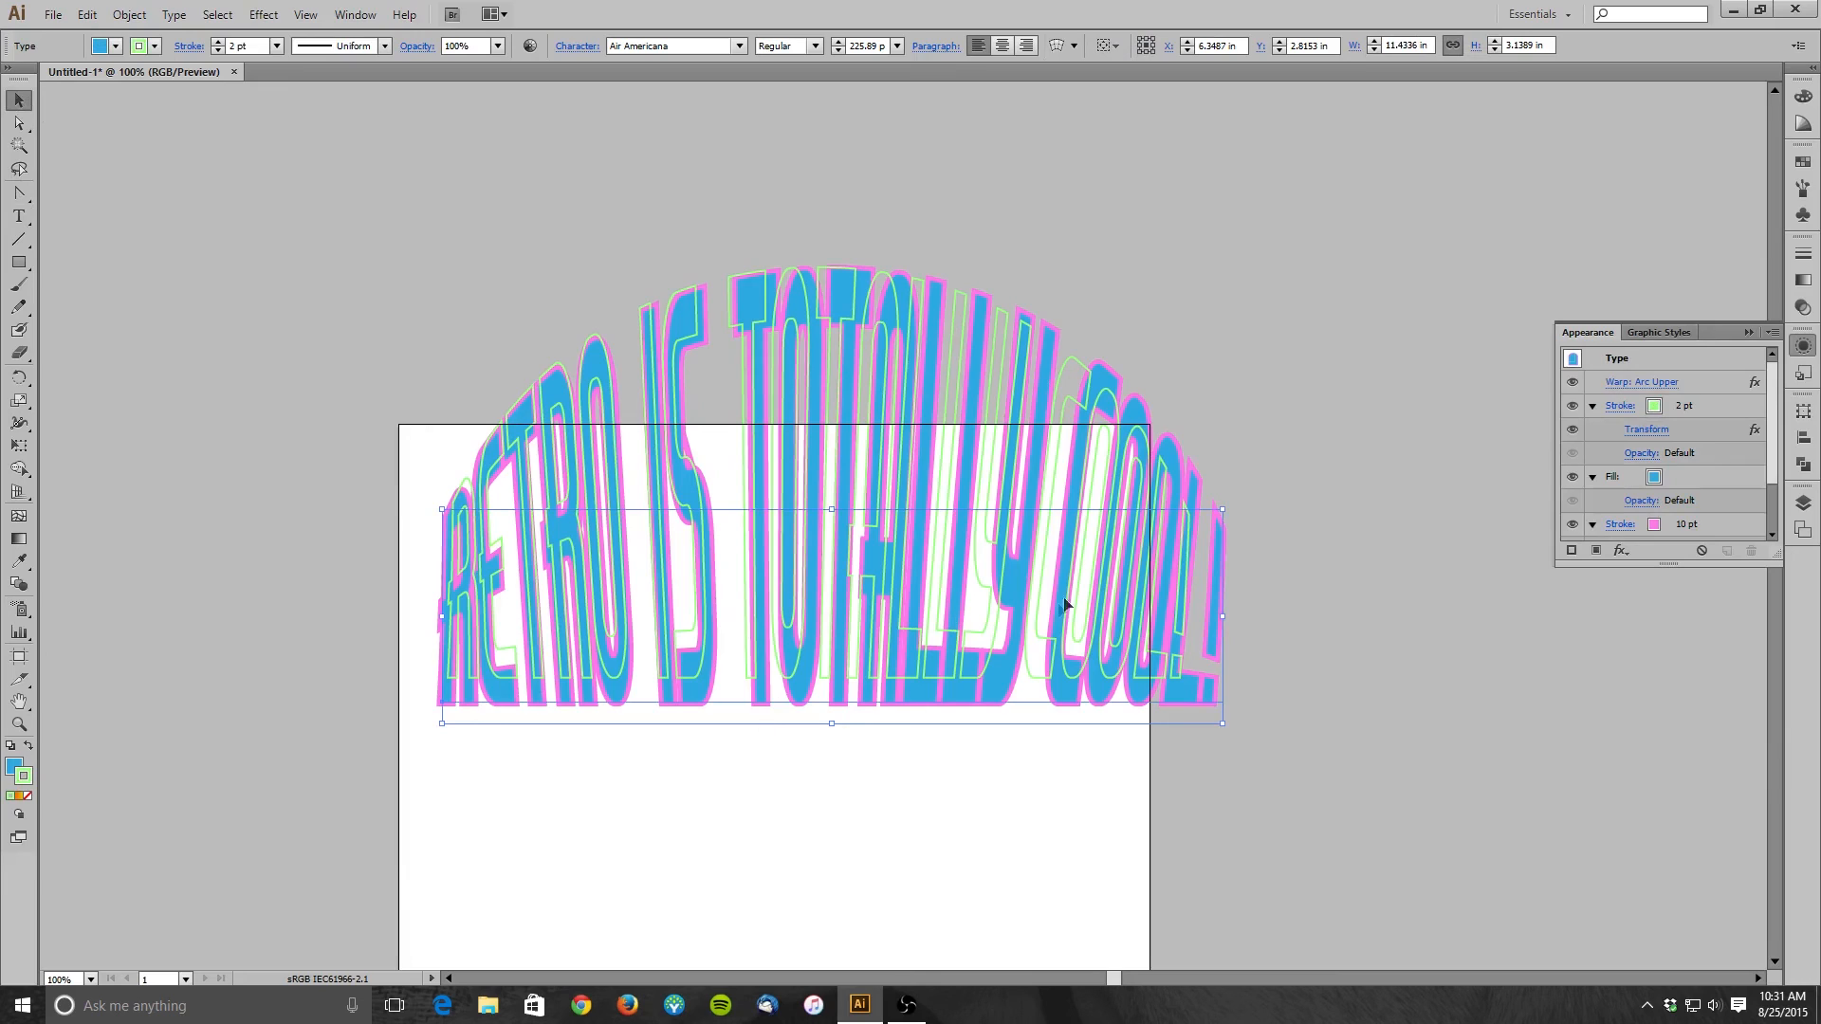
{"action": "left_click", "coordinate": [1658, 332]}
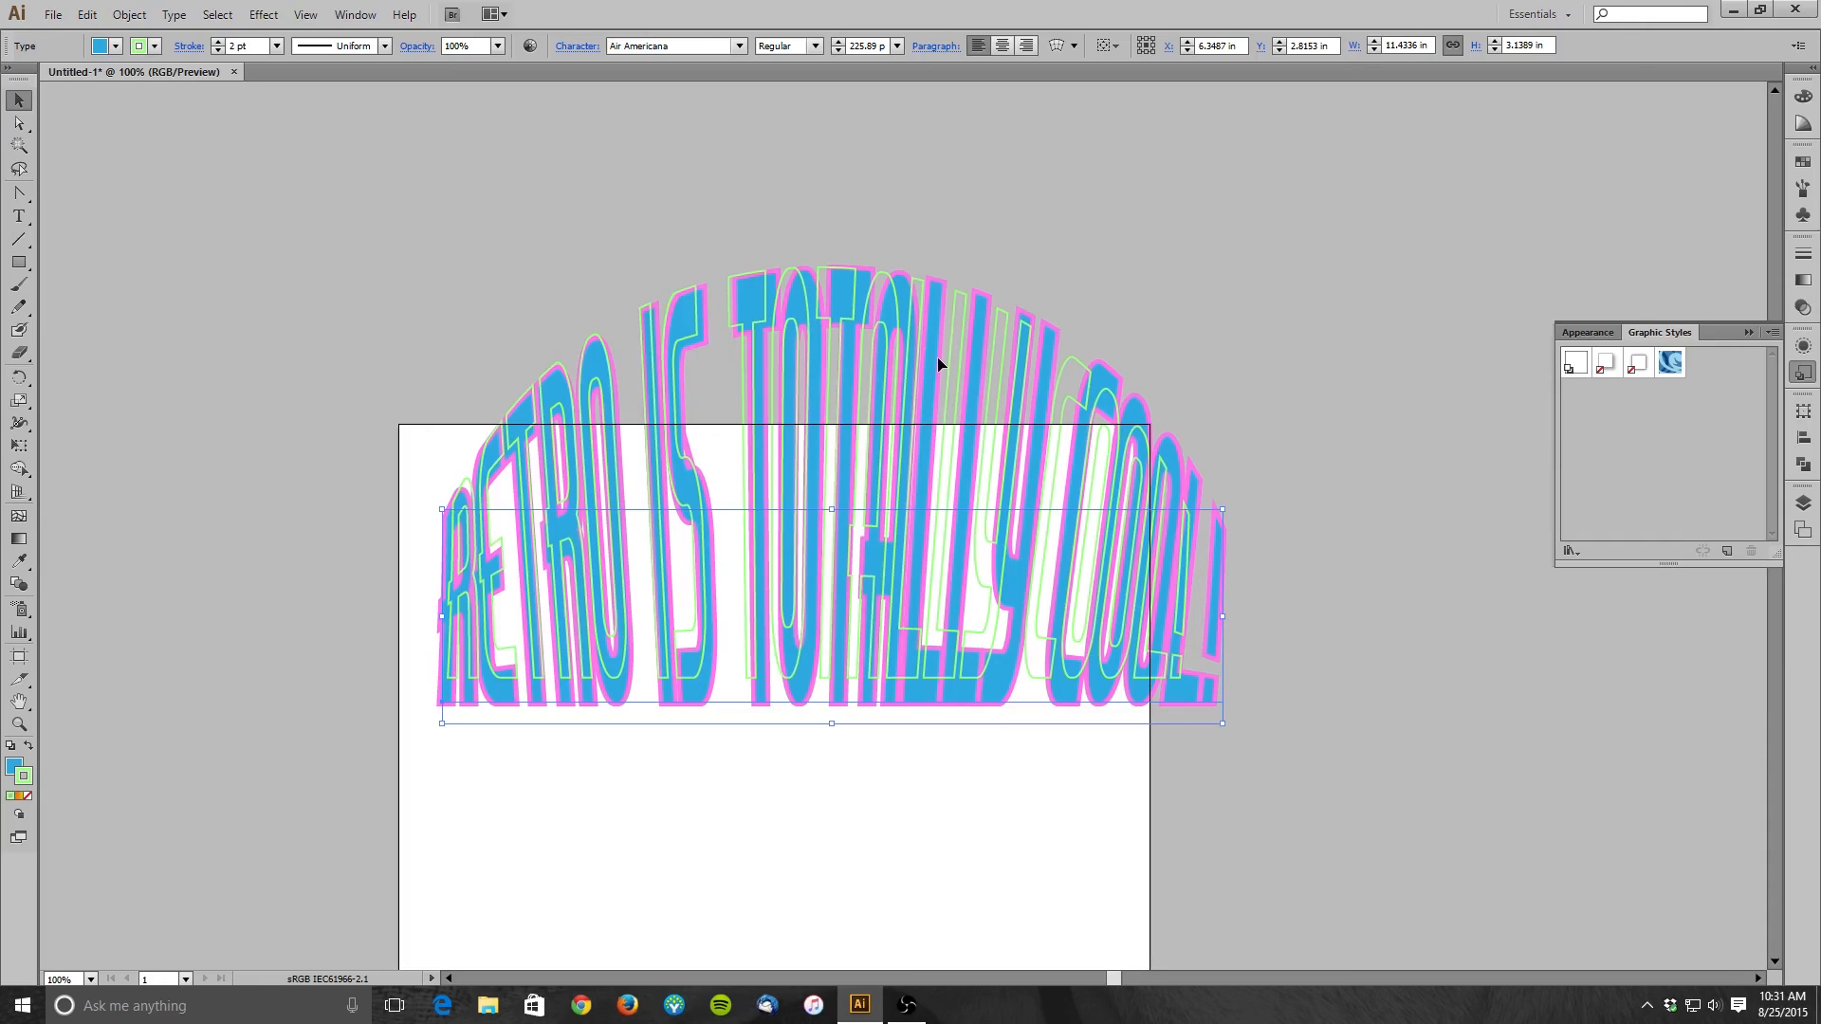
{"action": "left_click", "coordinate": [1573, 332]}
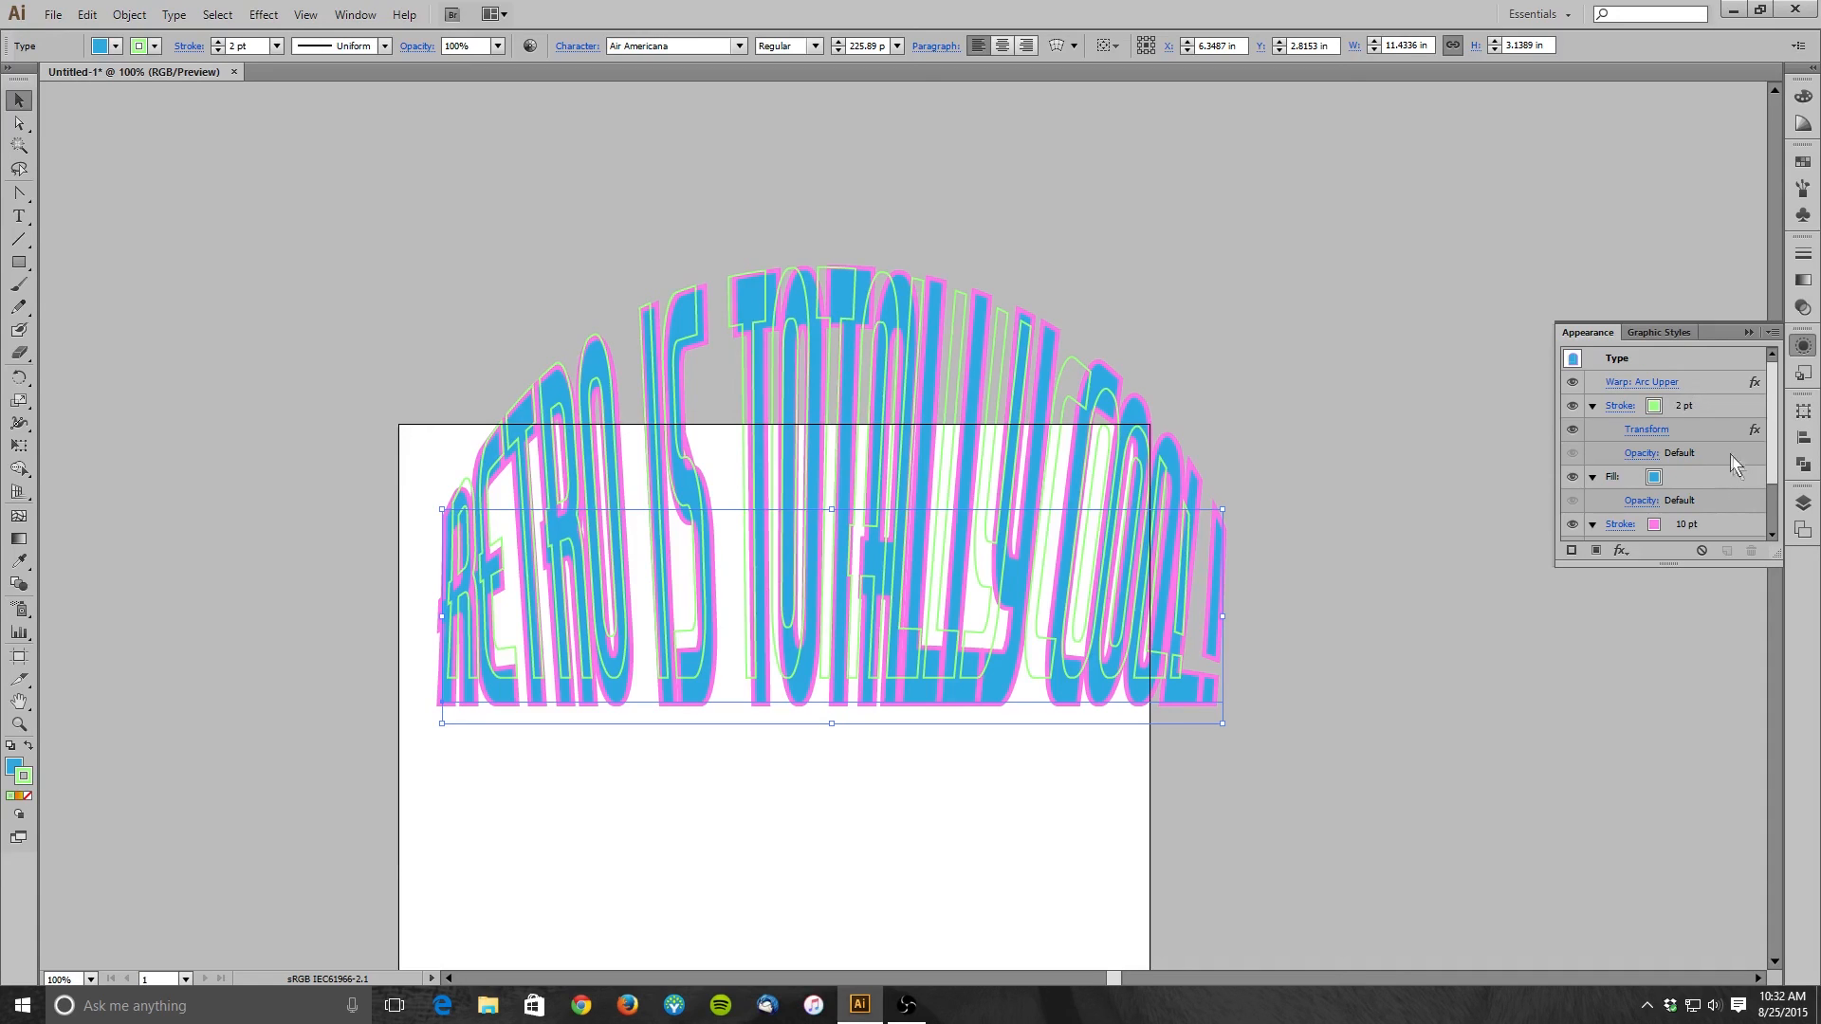
{"action": "left_click", "coordinate": [1709, 480]}
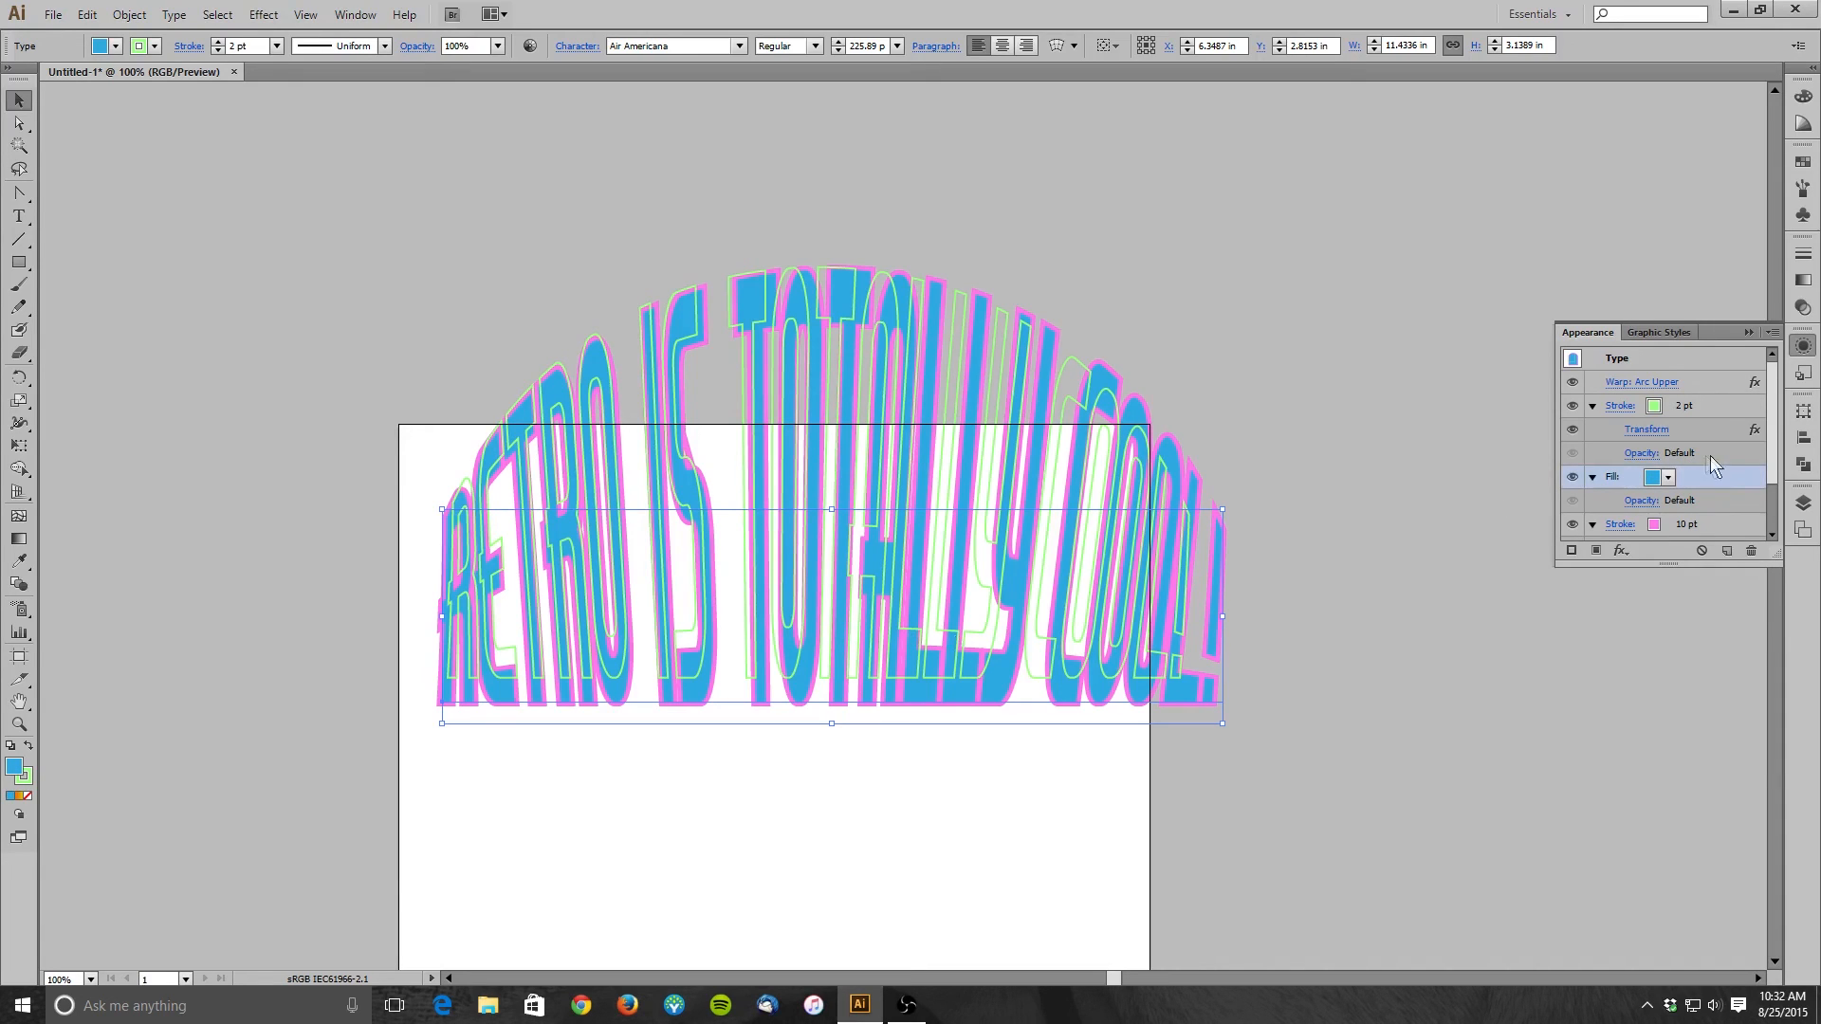
{"action": "left_click", "coordinate": [1621, 550]}
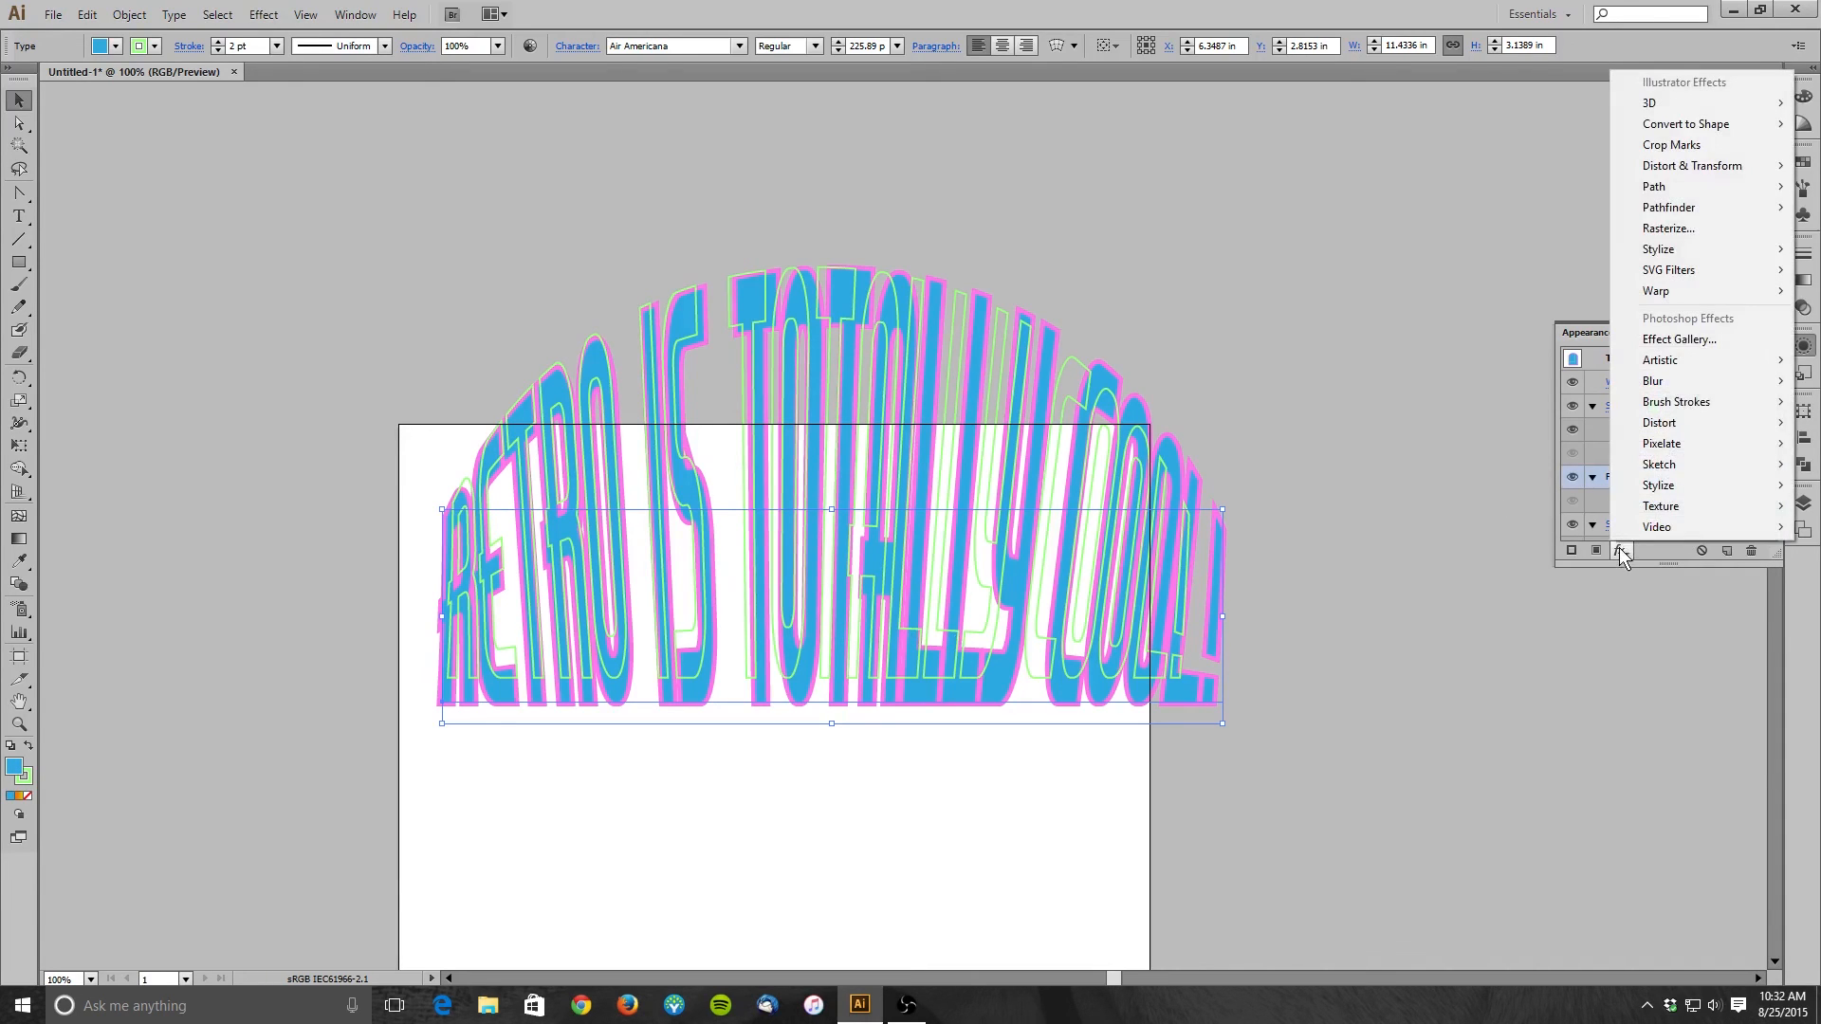
{"action": "mouse_move", "coordinate": [1681, 247]}
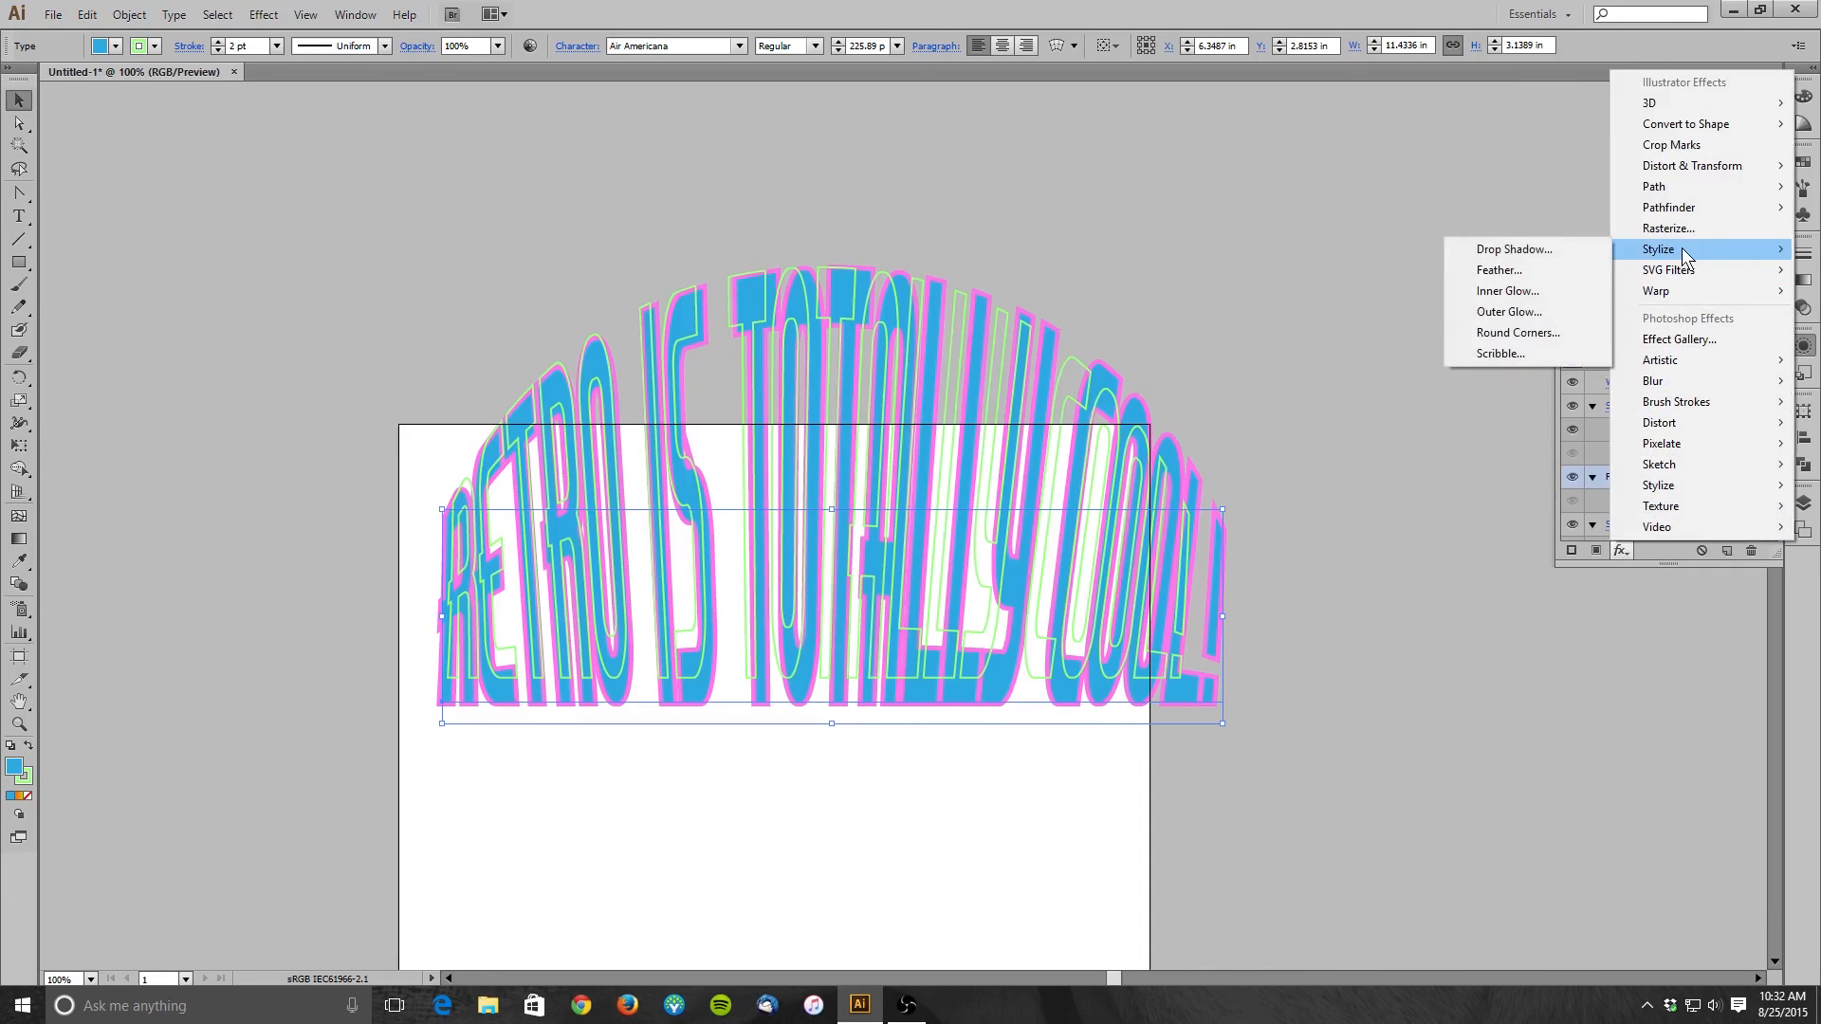
{"action": "left_click", "coordinate": [1553, 296]}
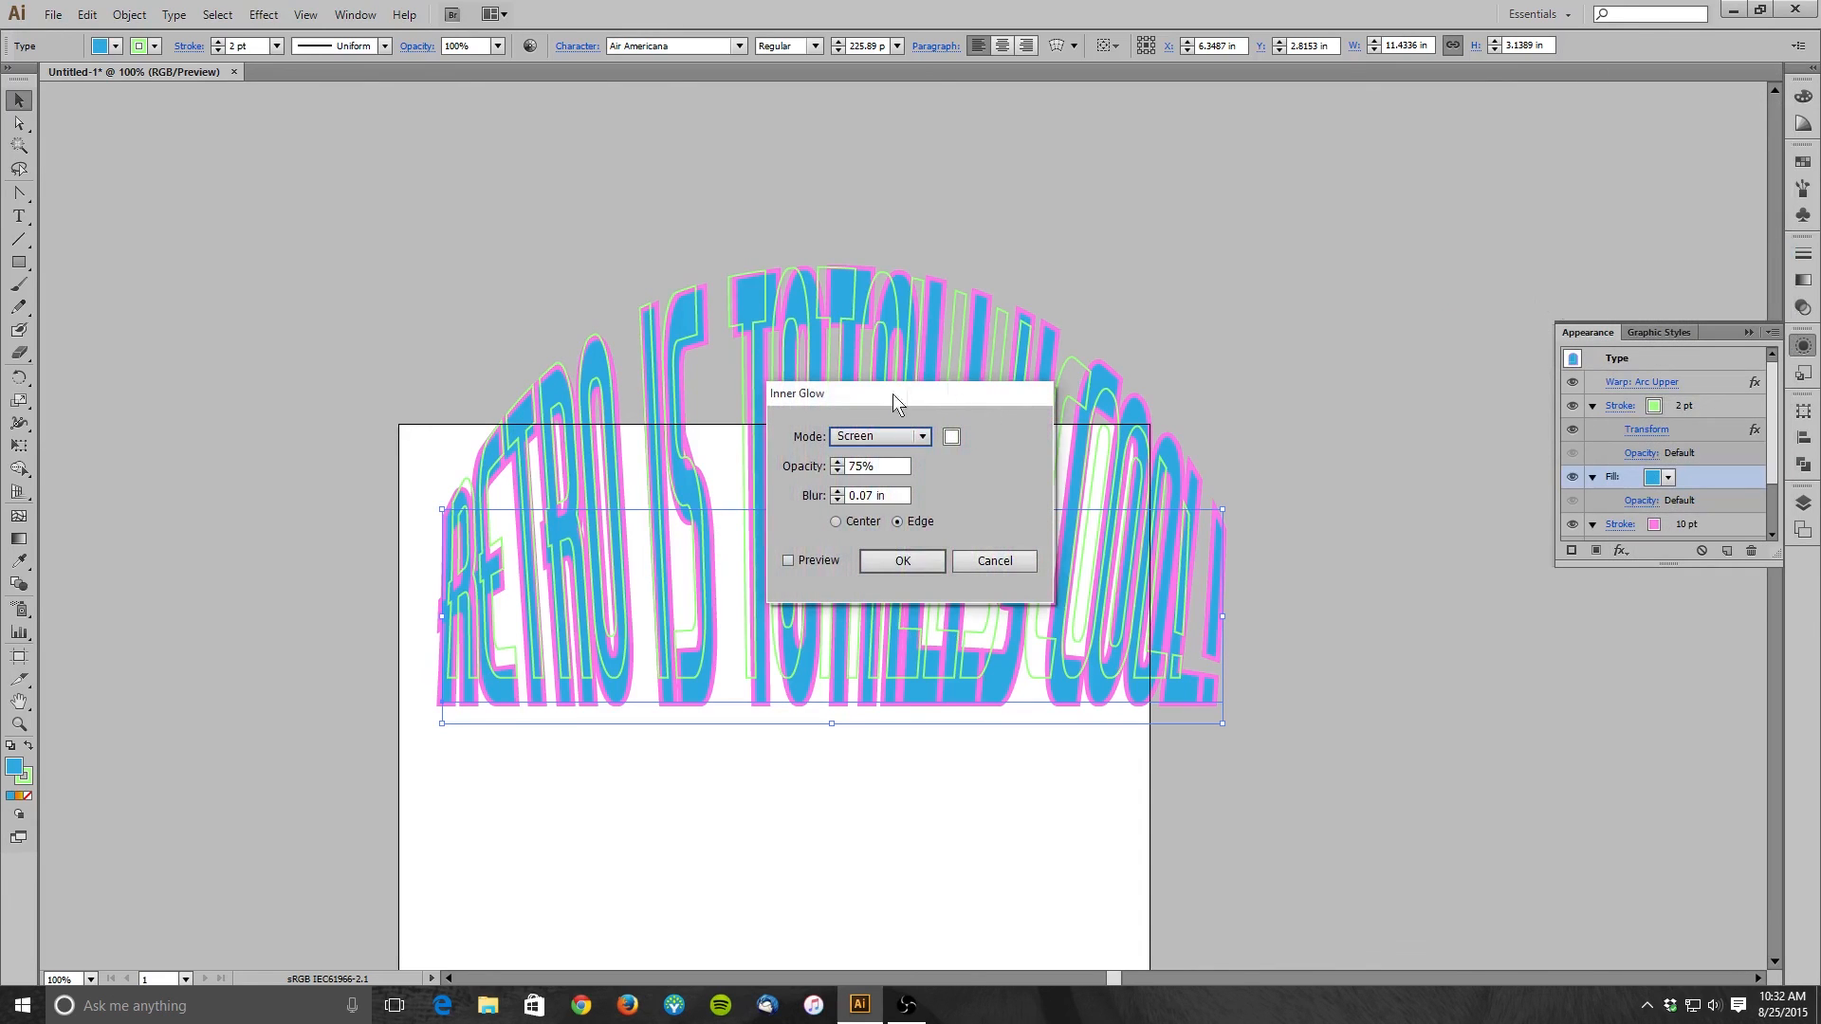
{"action": "left_click_drag", "start_coordinate": [885, 404], "coordinate": [1419, 228]}
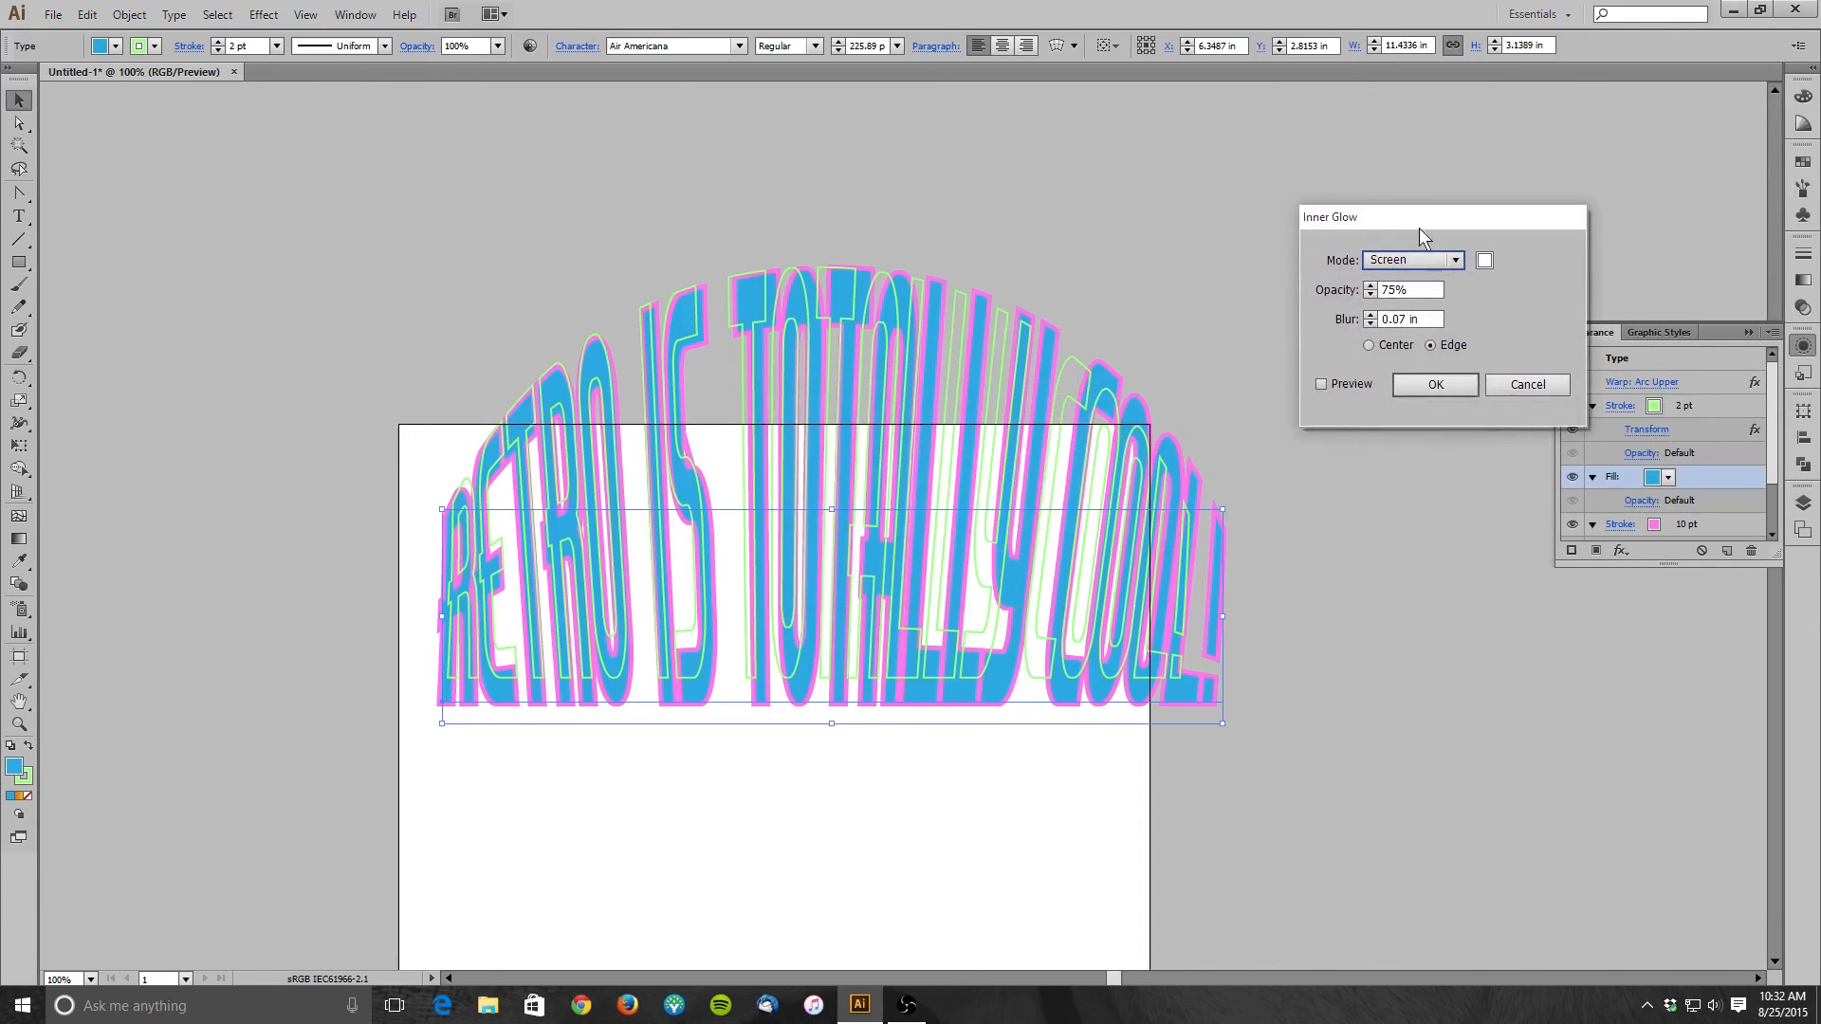
{"action": "left_click", "coordinate": [1324, 384]}
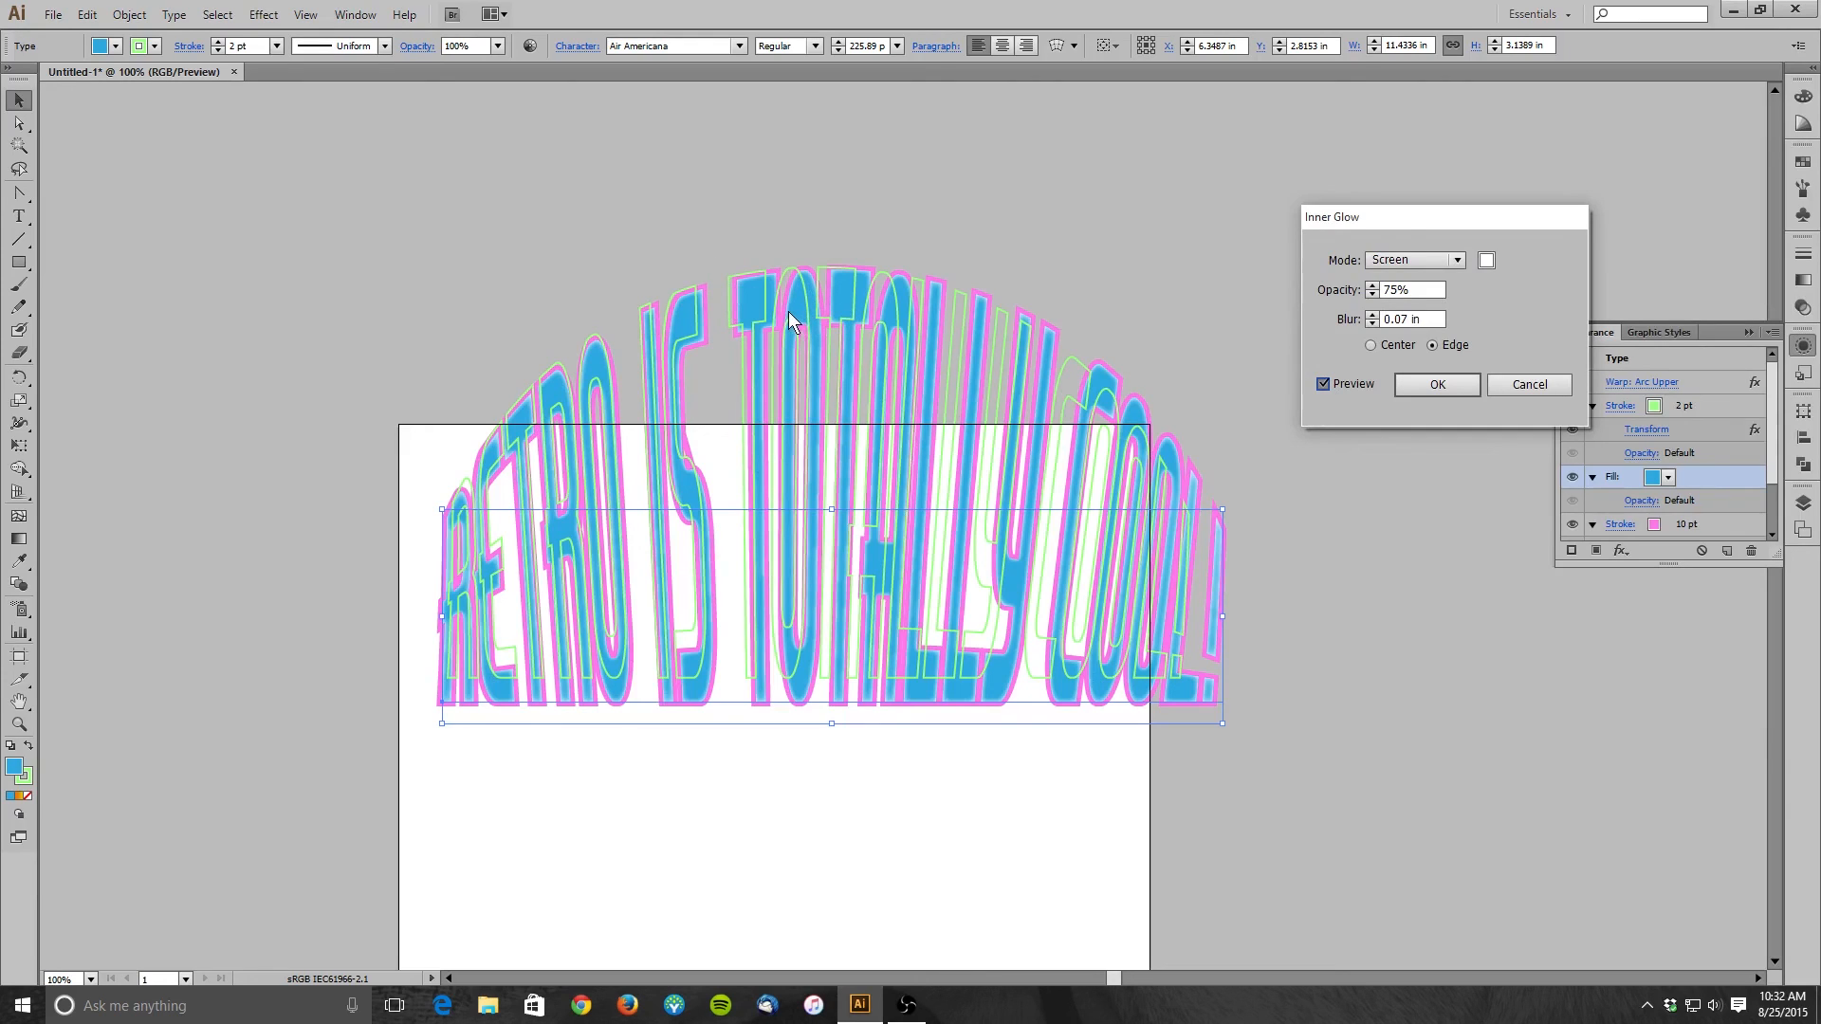
{"action": "left_click", "coordinate": [1546, 385]}
- Start an Inner Glow effect on the text's blue fill with its preview turned on
{"action": "left_click_drag", "start_coordinate": [750, 319], "coordinate": [748, 309]}
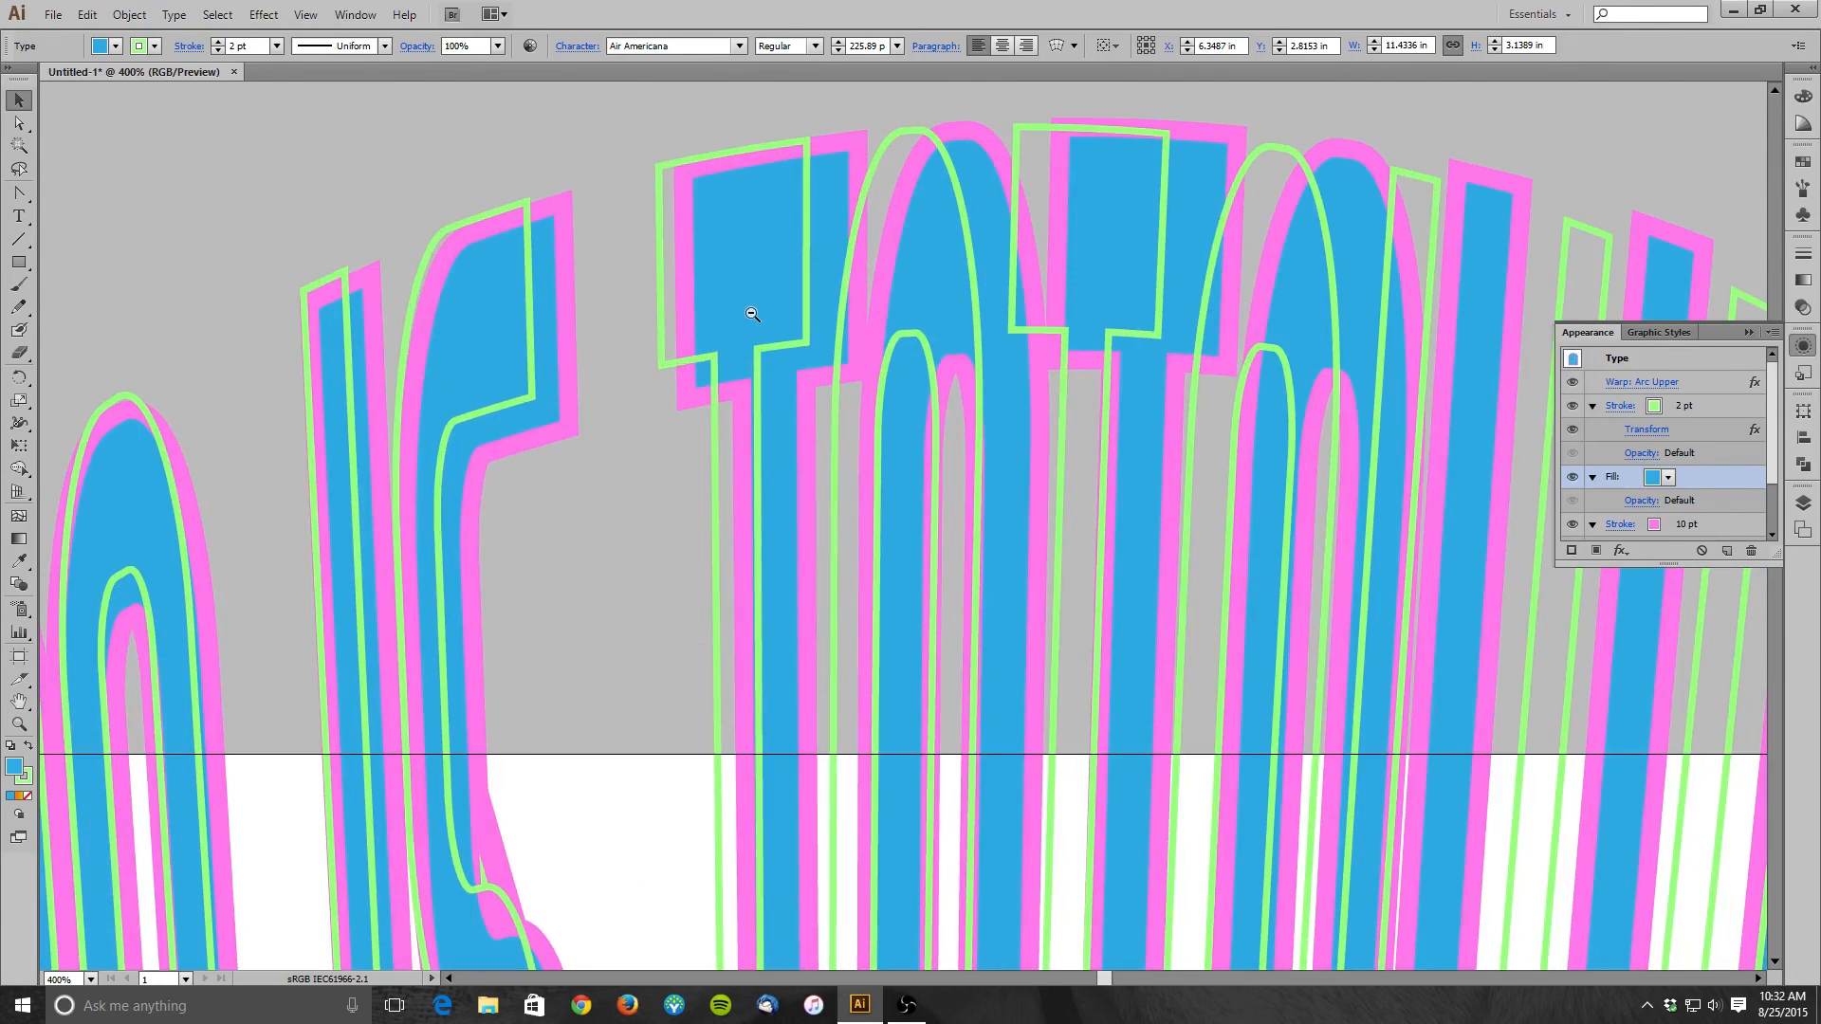
{"action": "left_click", "coordinate": [1622, 550]}
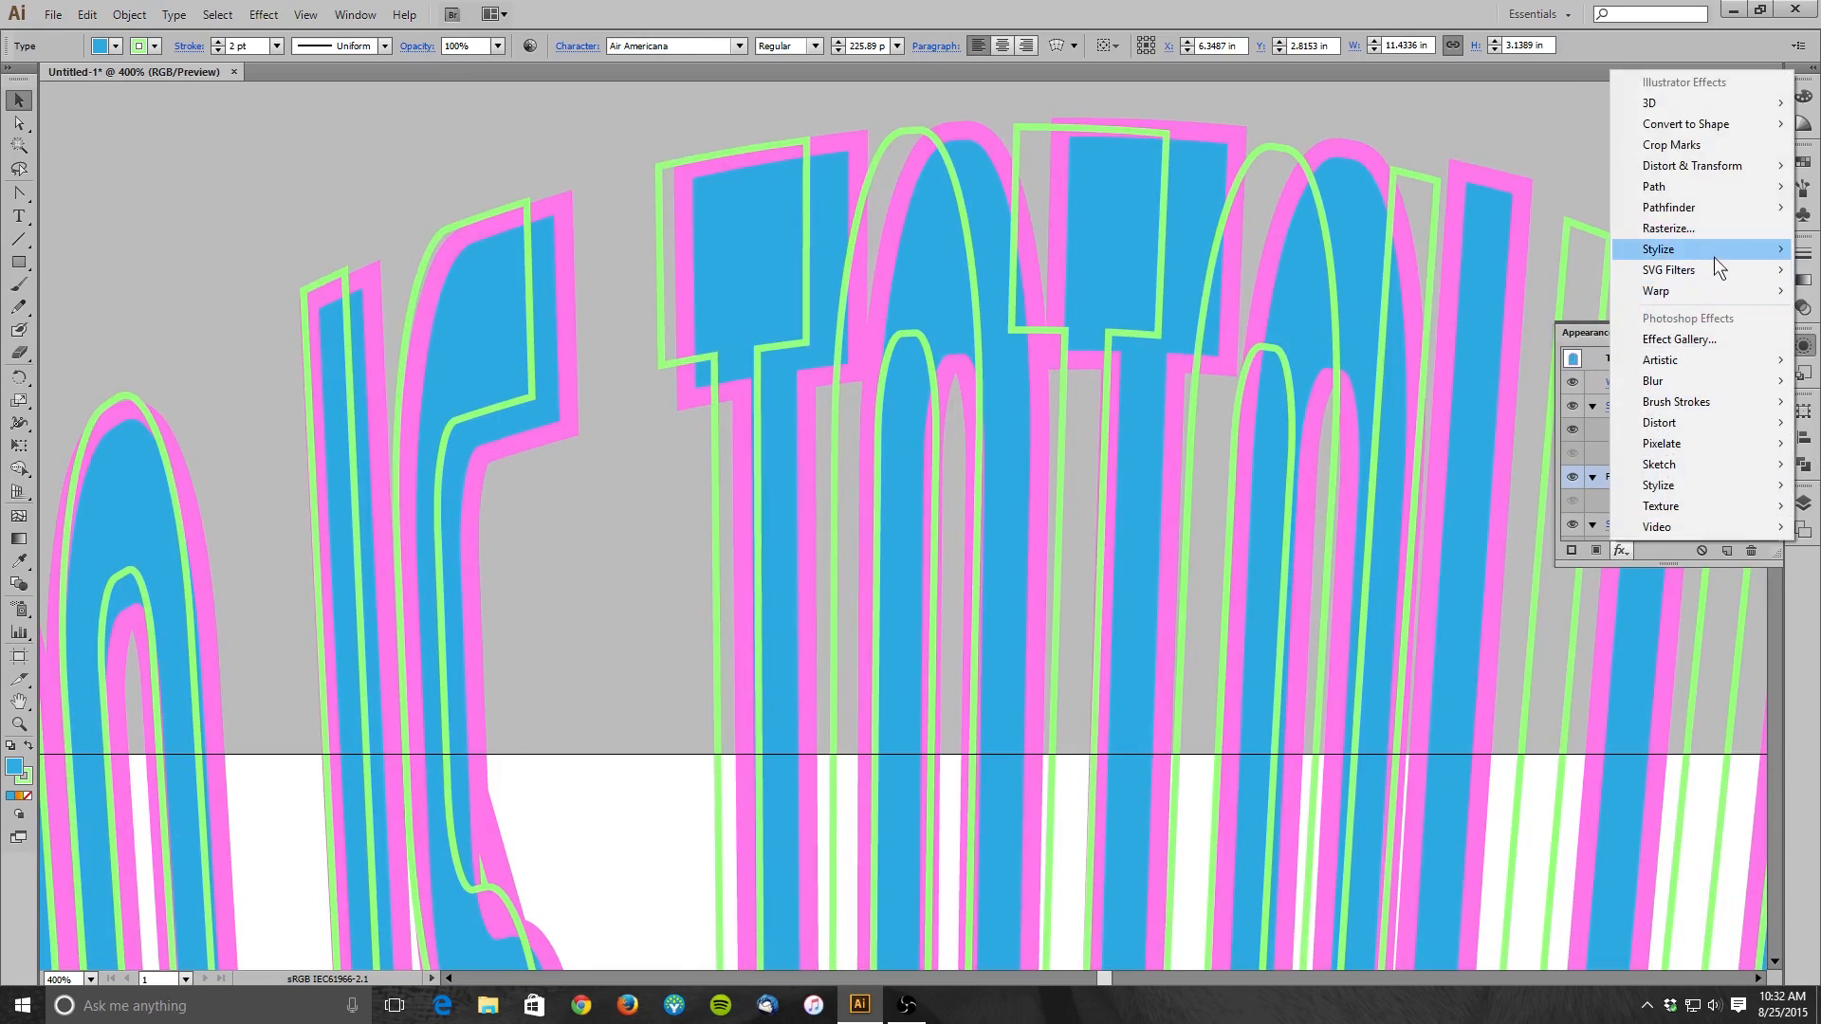
{"action": "mouse_move", "coordinate": [1715, 252]}
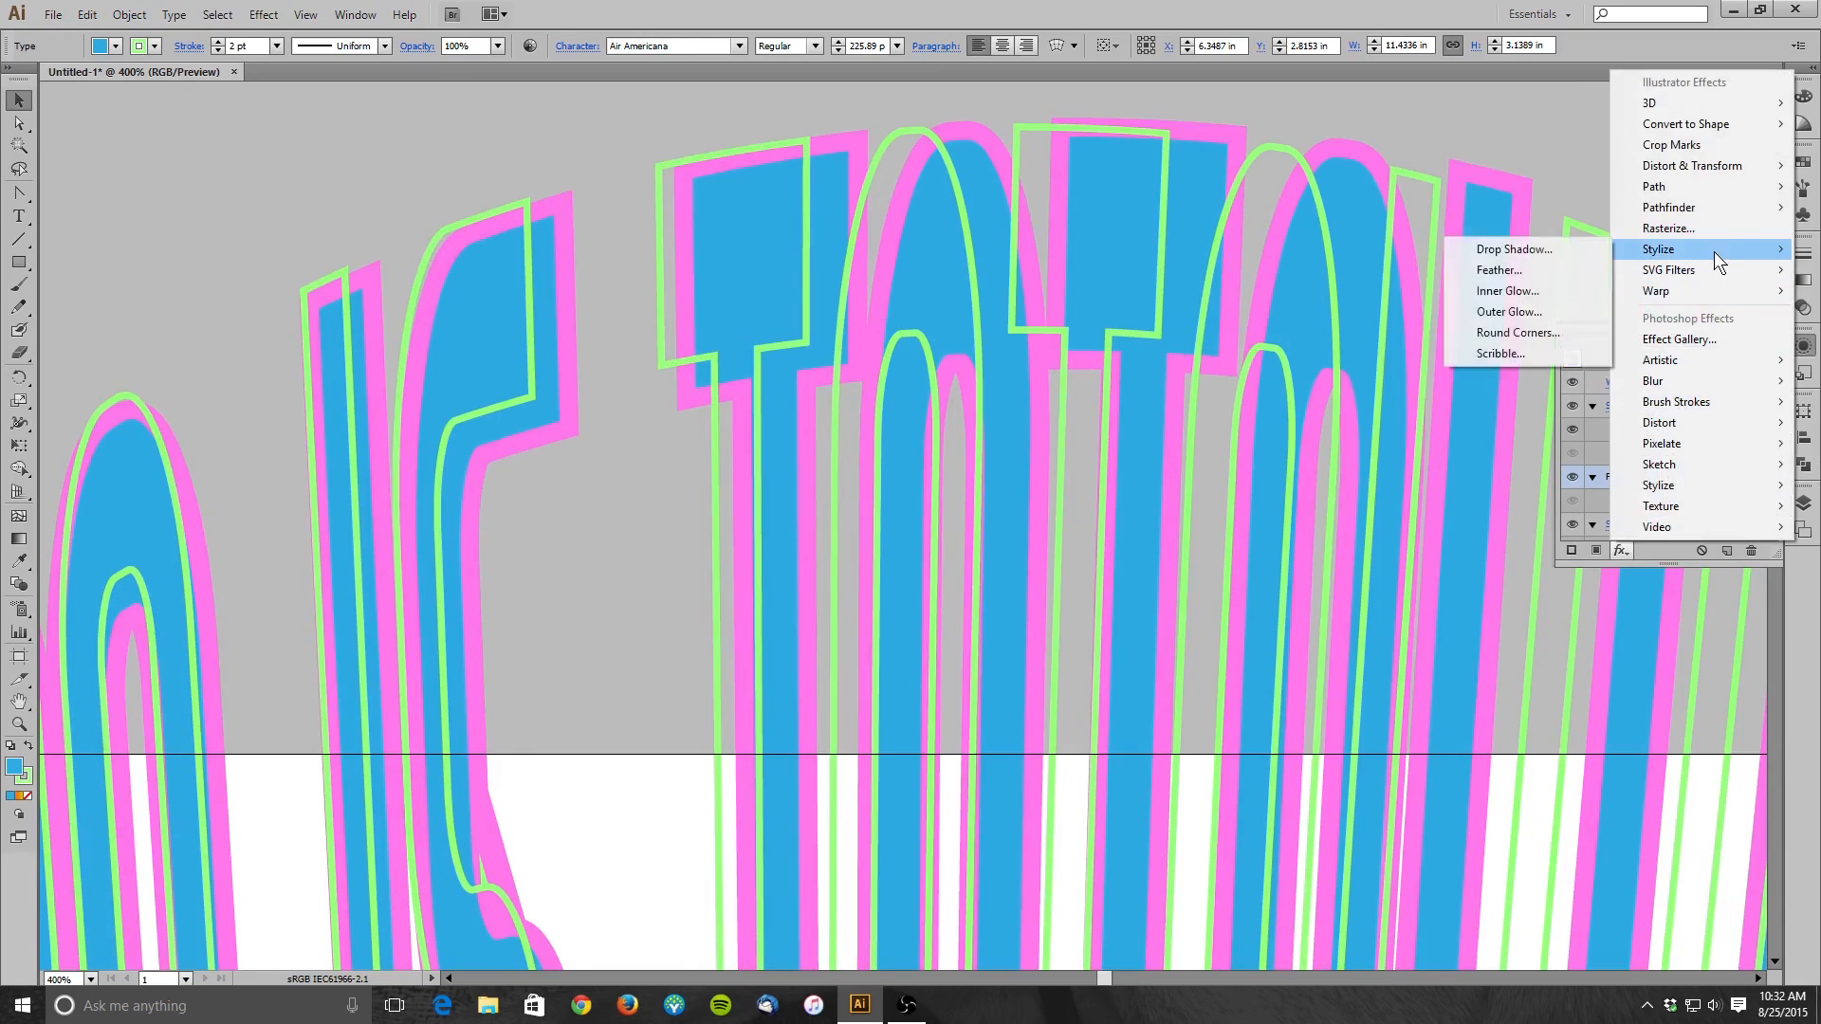
{"action": "left_click", "coordinate": [1532, 285]}
{"action": "left_click", "coordinate": [1358, 385]}
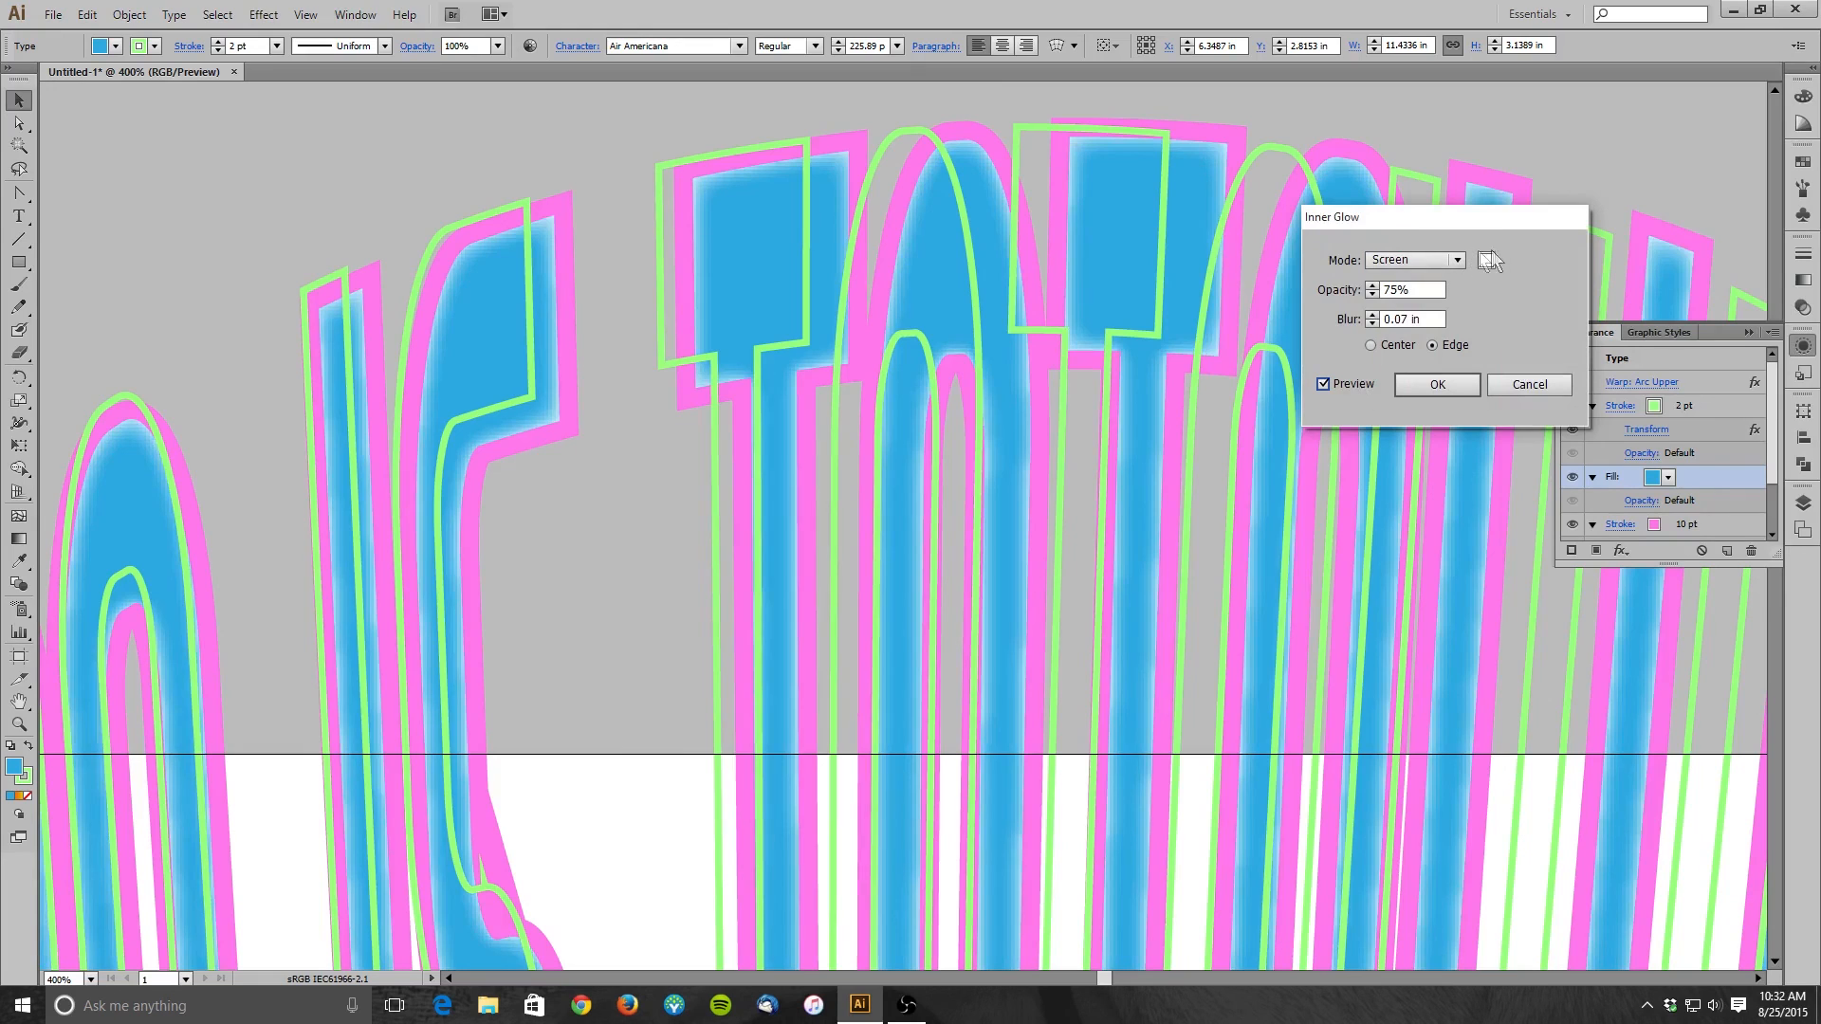
- Set the inner glow's color to a light pink, about FF8ABA
{"action": "left_click", "coordinate": [1487, 260]}
{"action": "mouse_move", "coordinate": [856, 405]}
{"action": "left_mouse_down"}
{"action": "mouse_move", "coordinate": [722, 375]}
{"action": "mouse_move", "coordinate": [843, 379]}
{"action": "mouse_move", "coordinate": [770, 380]}
{"action": "left_mouse_up"}
{"action": "left_click_drag", "start_coordinate": [950, 411], "coordinate": [946, 391]}
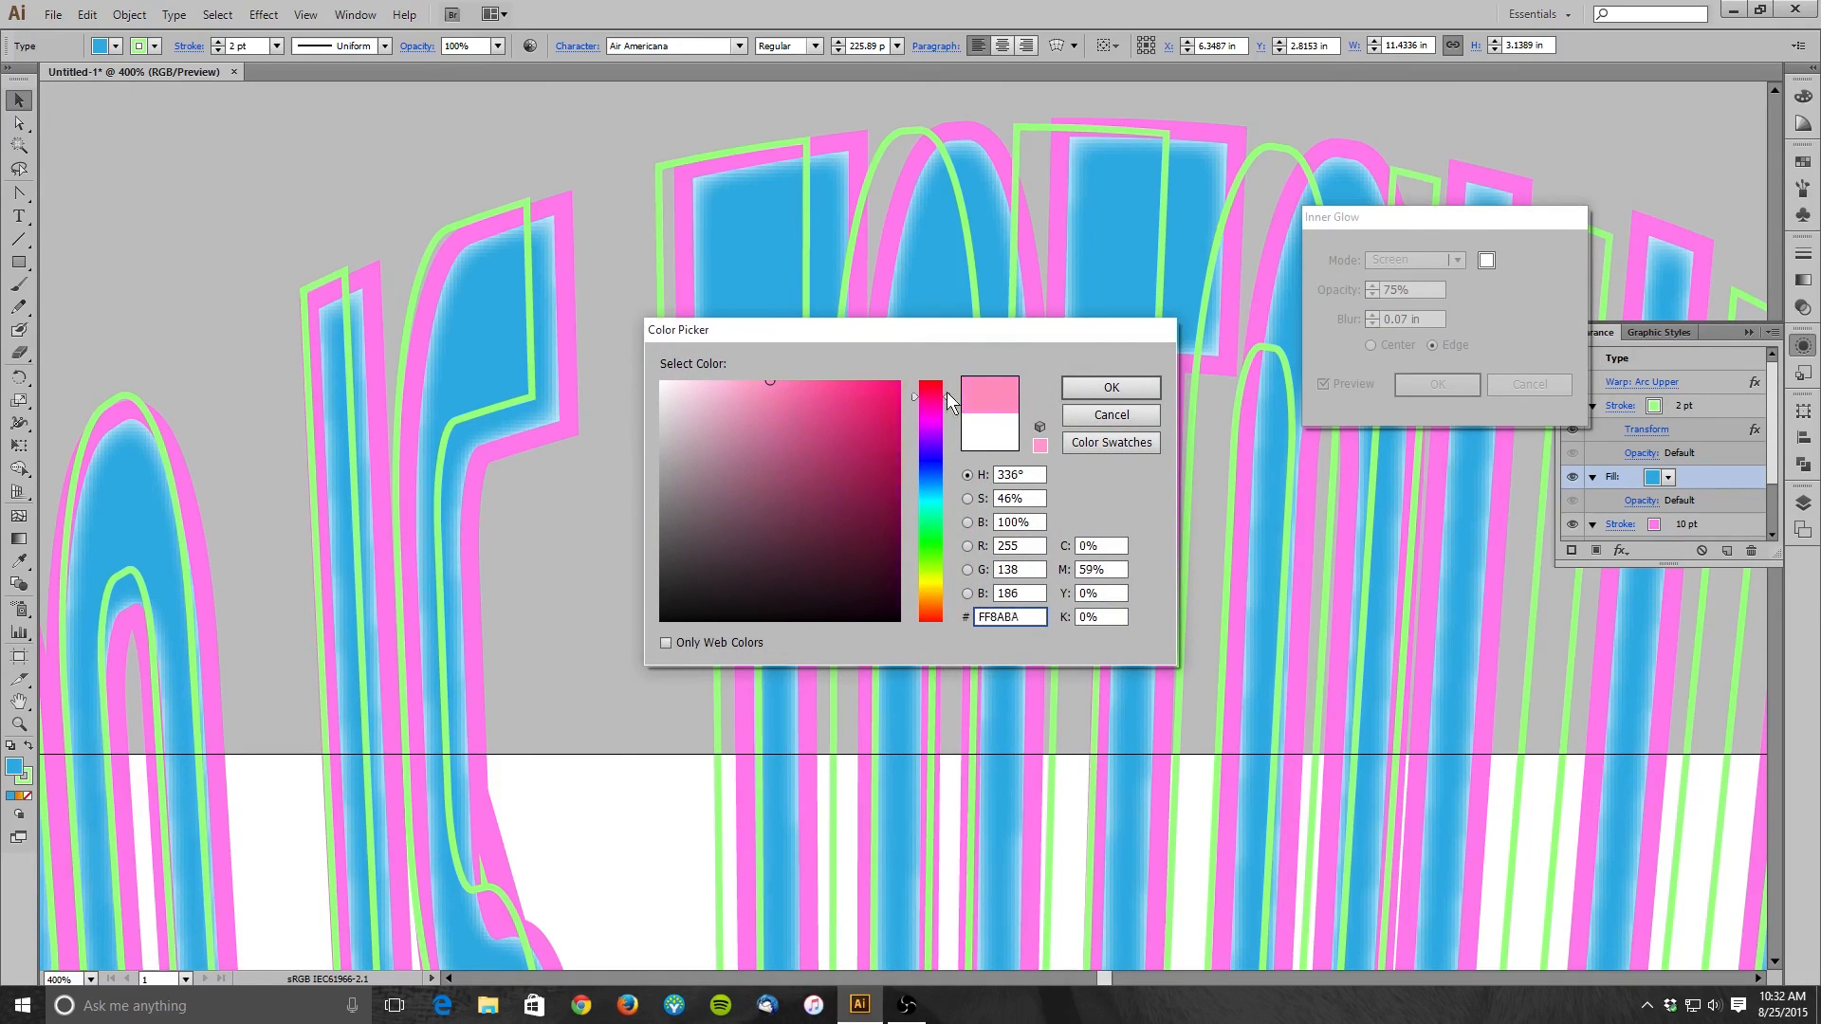
{"action": "left_click", "coordinate": [772, 384]}
{"action": "left_click_drag", "start_coordinate": [772, 384], "coordinate": [771, 378]}
{"action": "left_click", "coordinate": [1112, 388]}
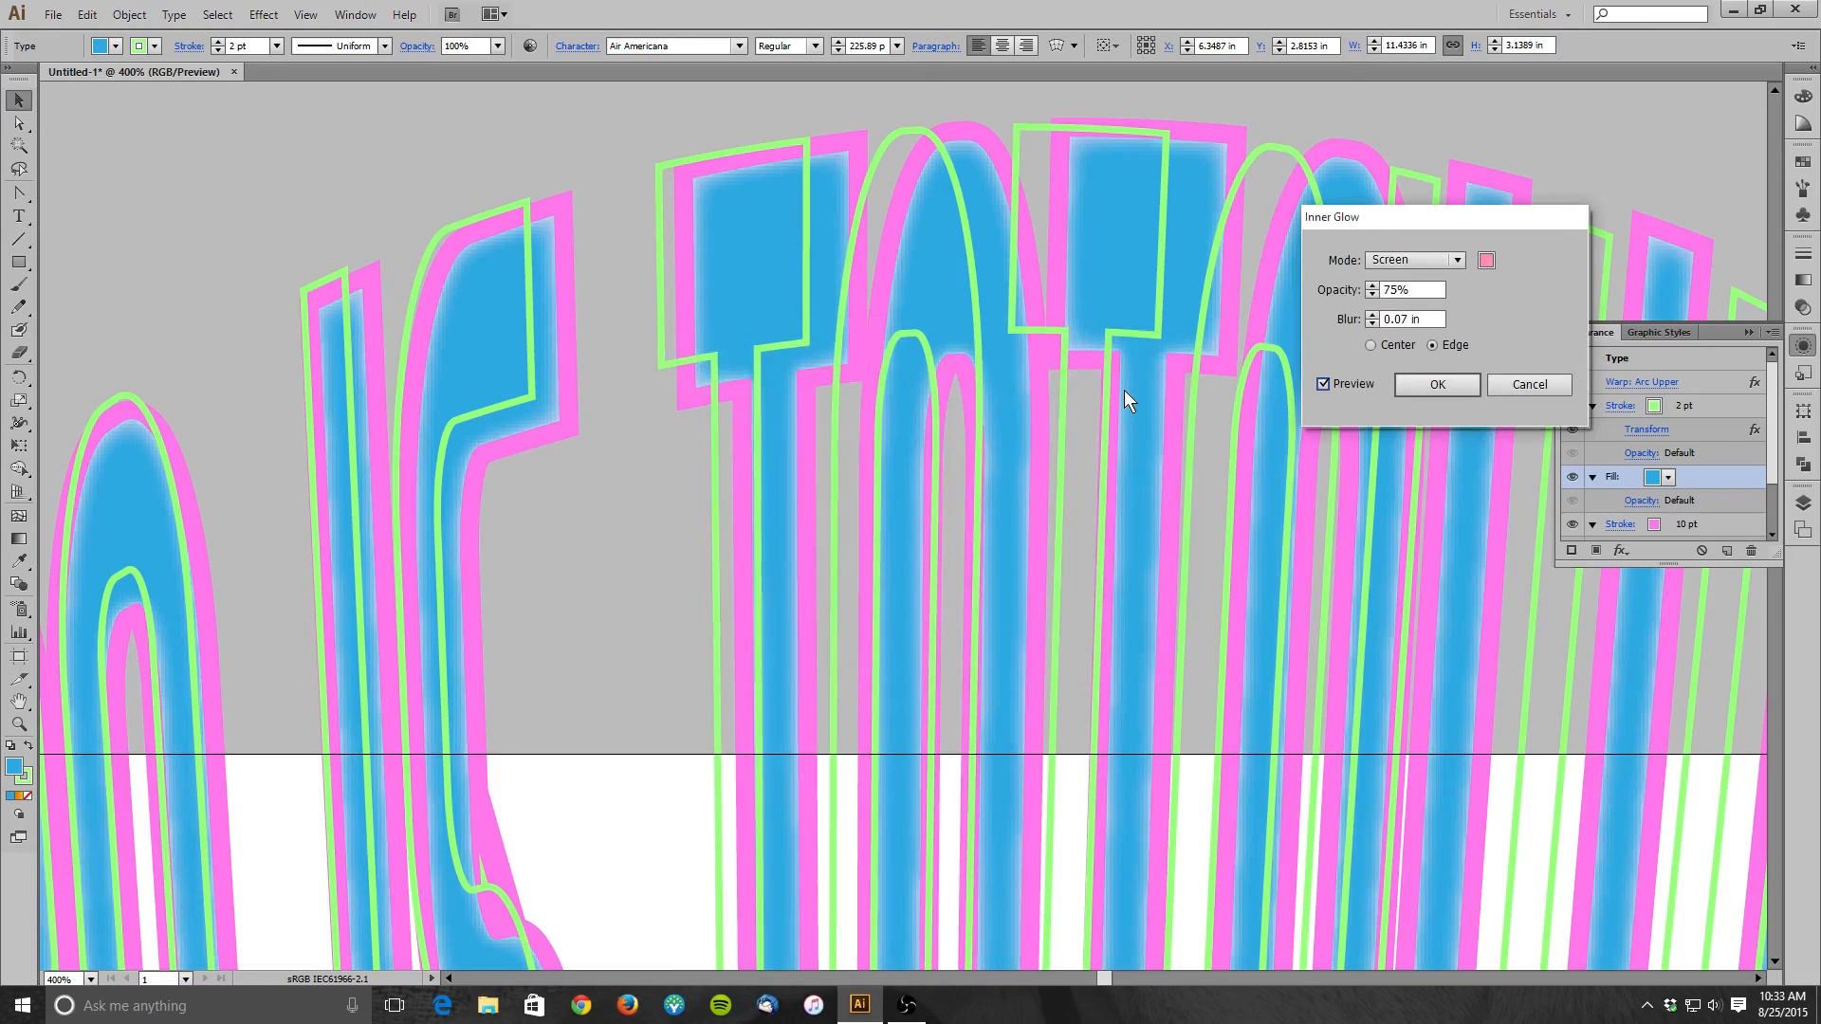
- Set the inner glow's blending mode to Multiply, preview it from the center, and apply it from the edge
{"action": "left_click", "coordinate": [1426, 258]}
{"action": "left_click", "coordinate": [1423, 305]}
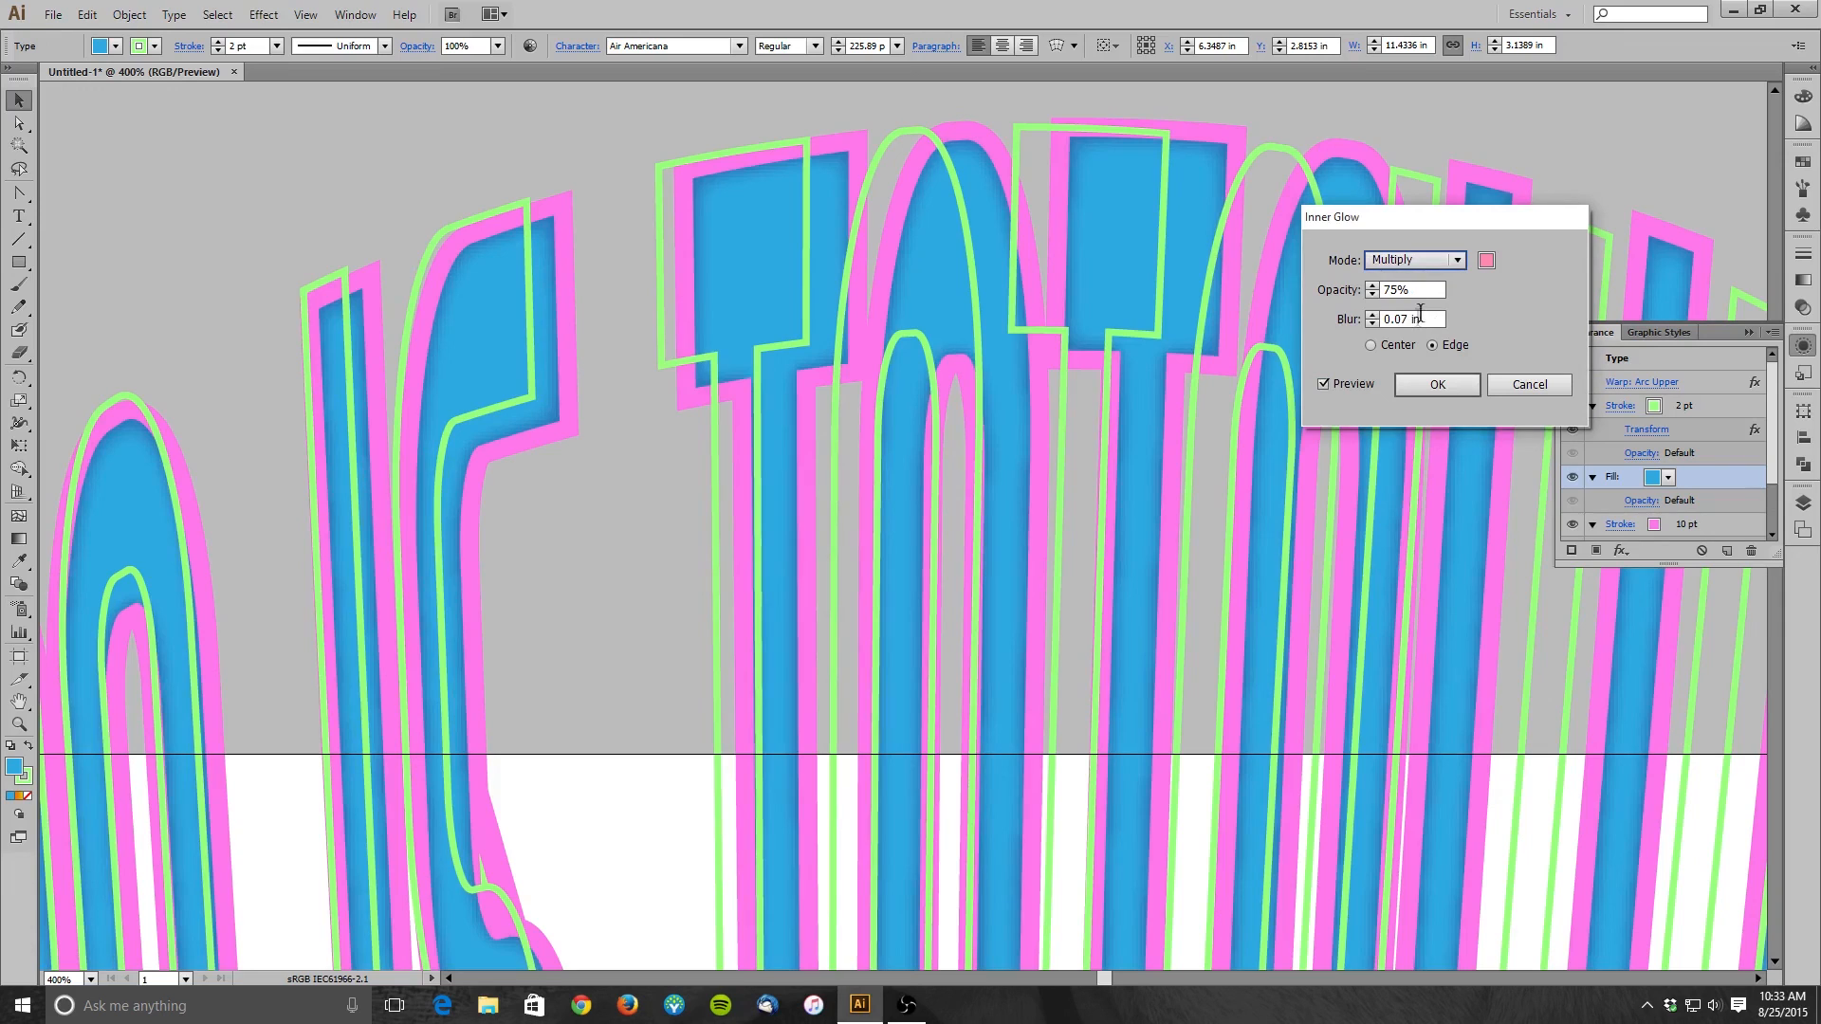
{"action": "left_click", "coordinate": [1392, 347]}
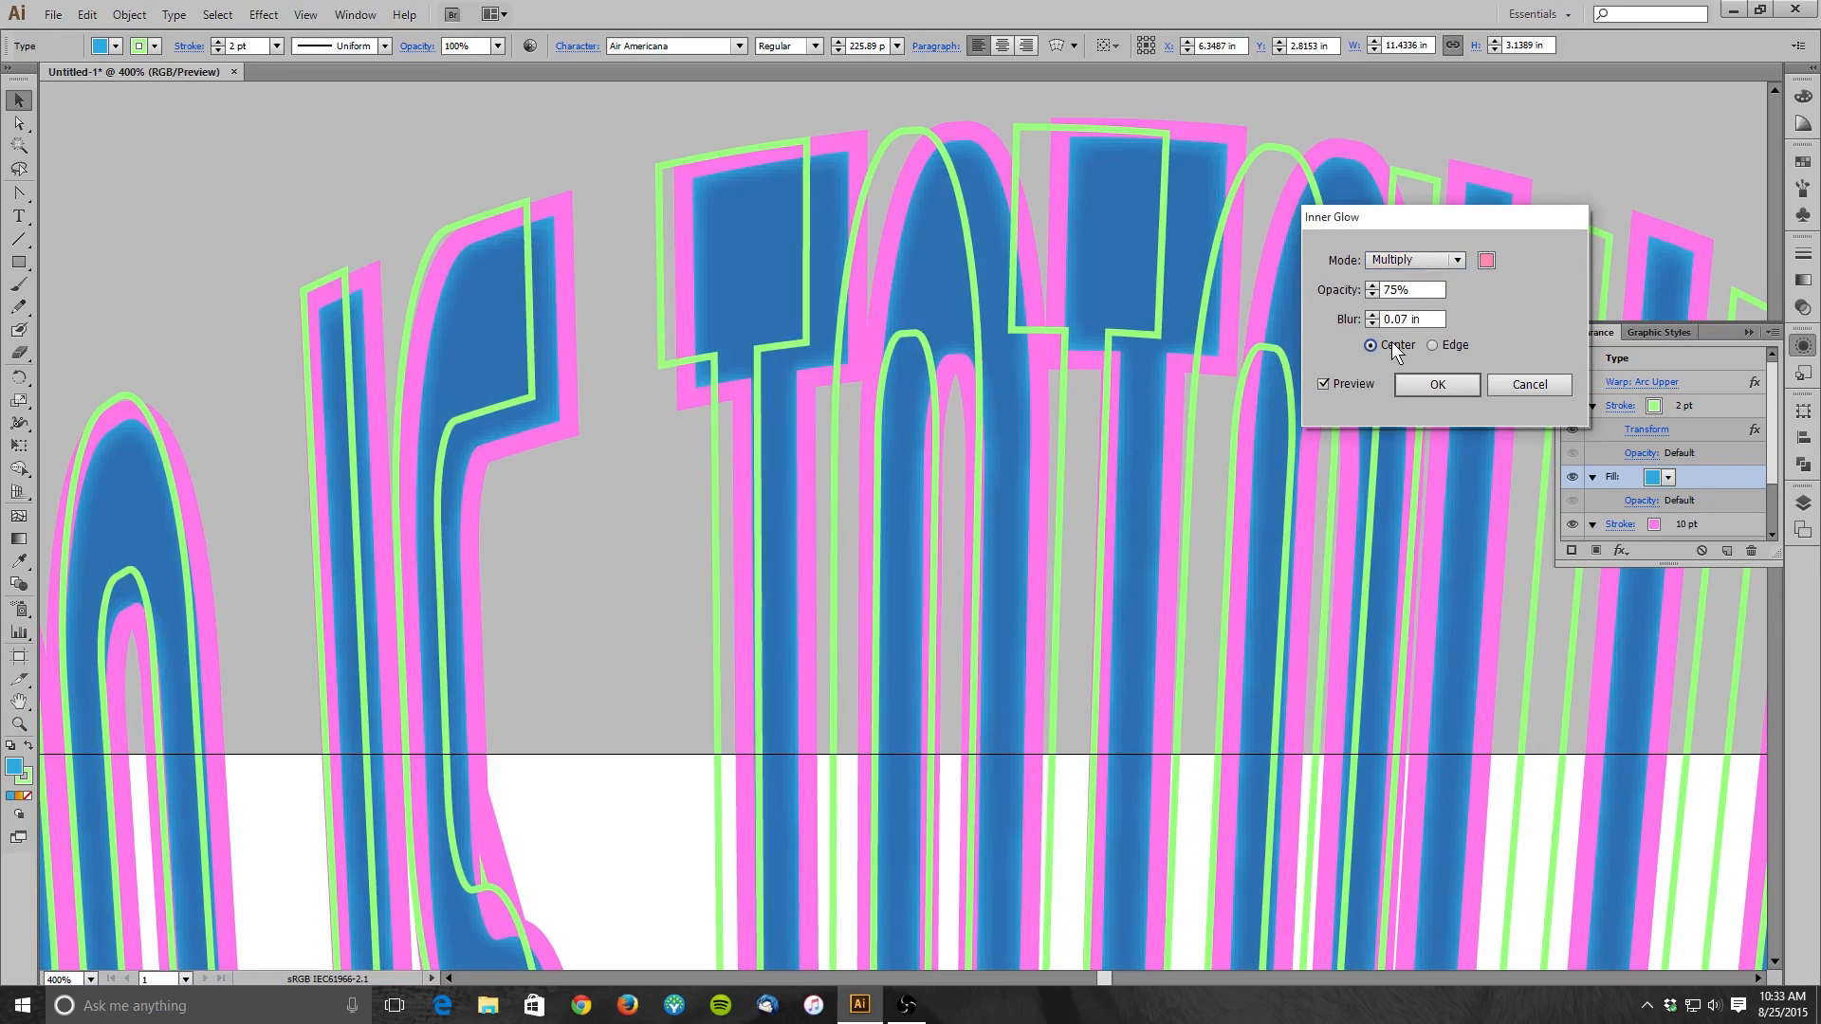
{"action": "left_click", "coordinate": [1431, 343]}
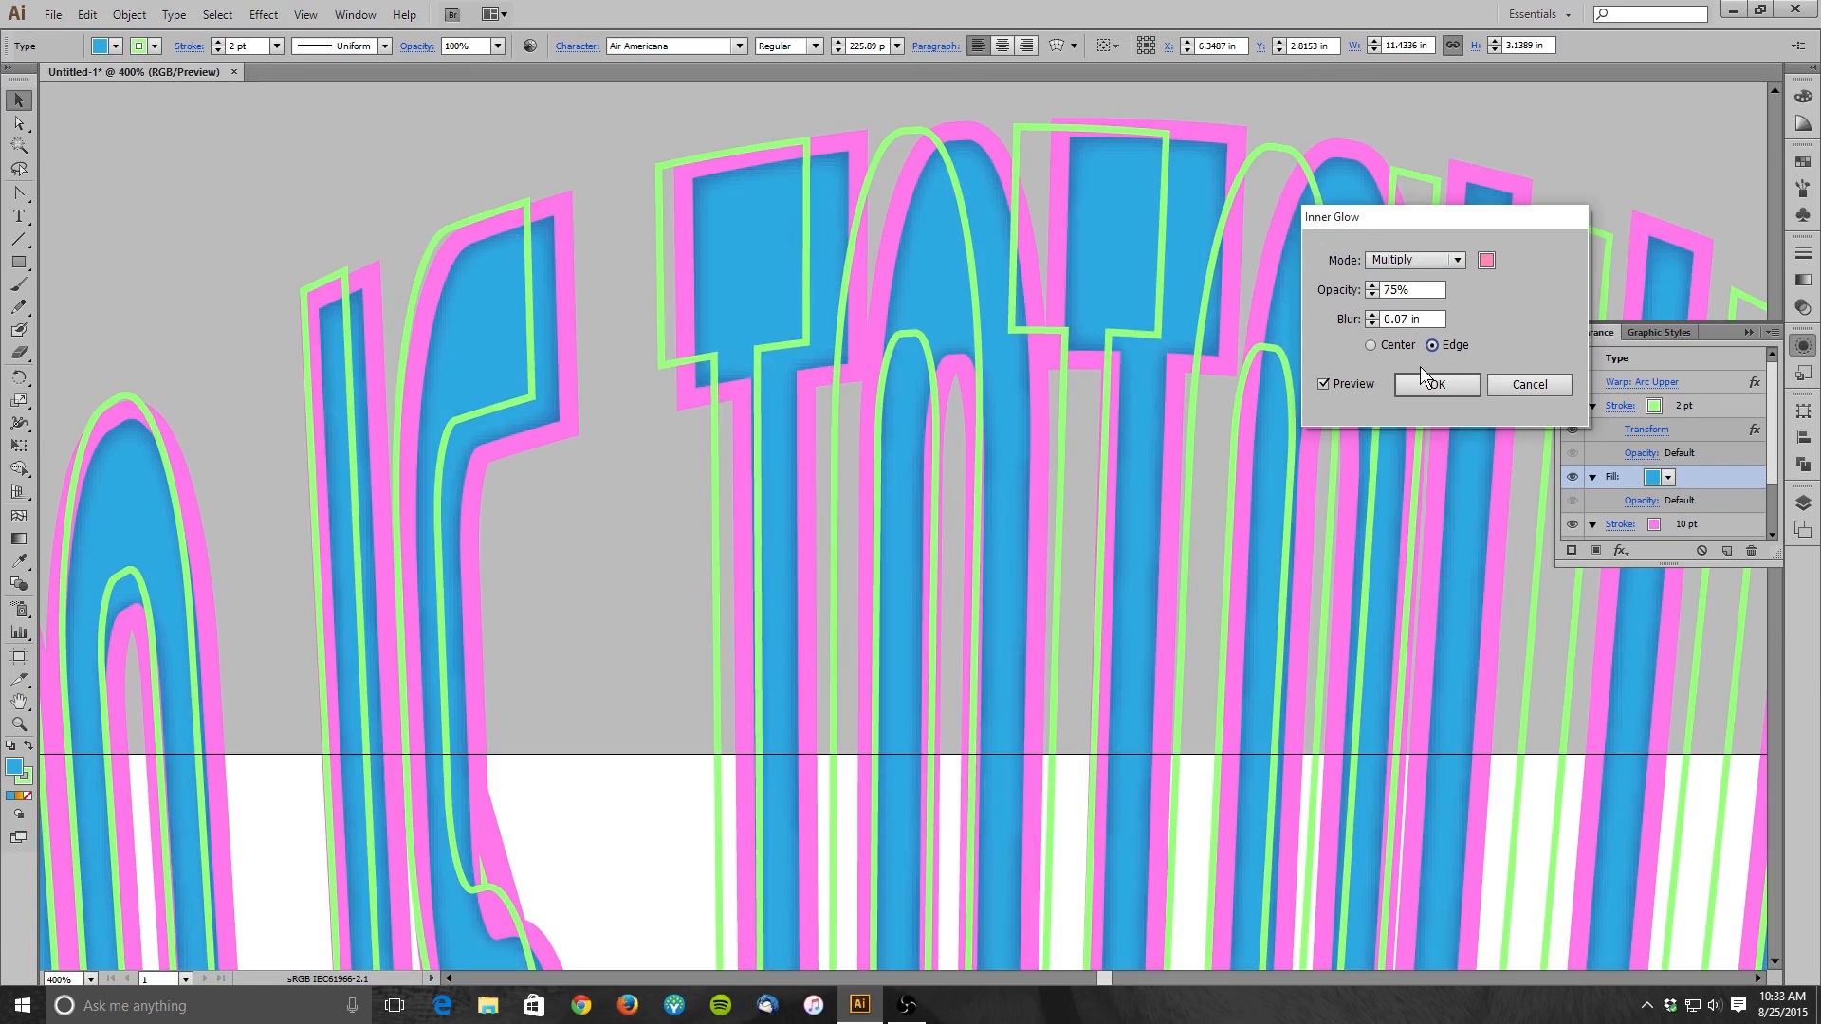
{"action": "left_click", "coordinate": [1430, 381]}
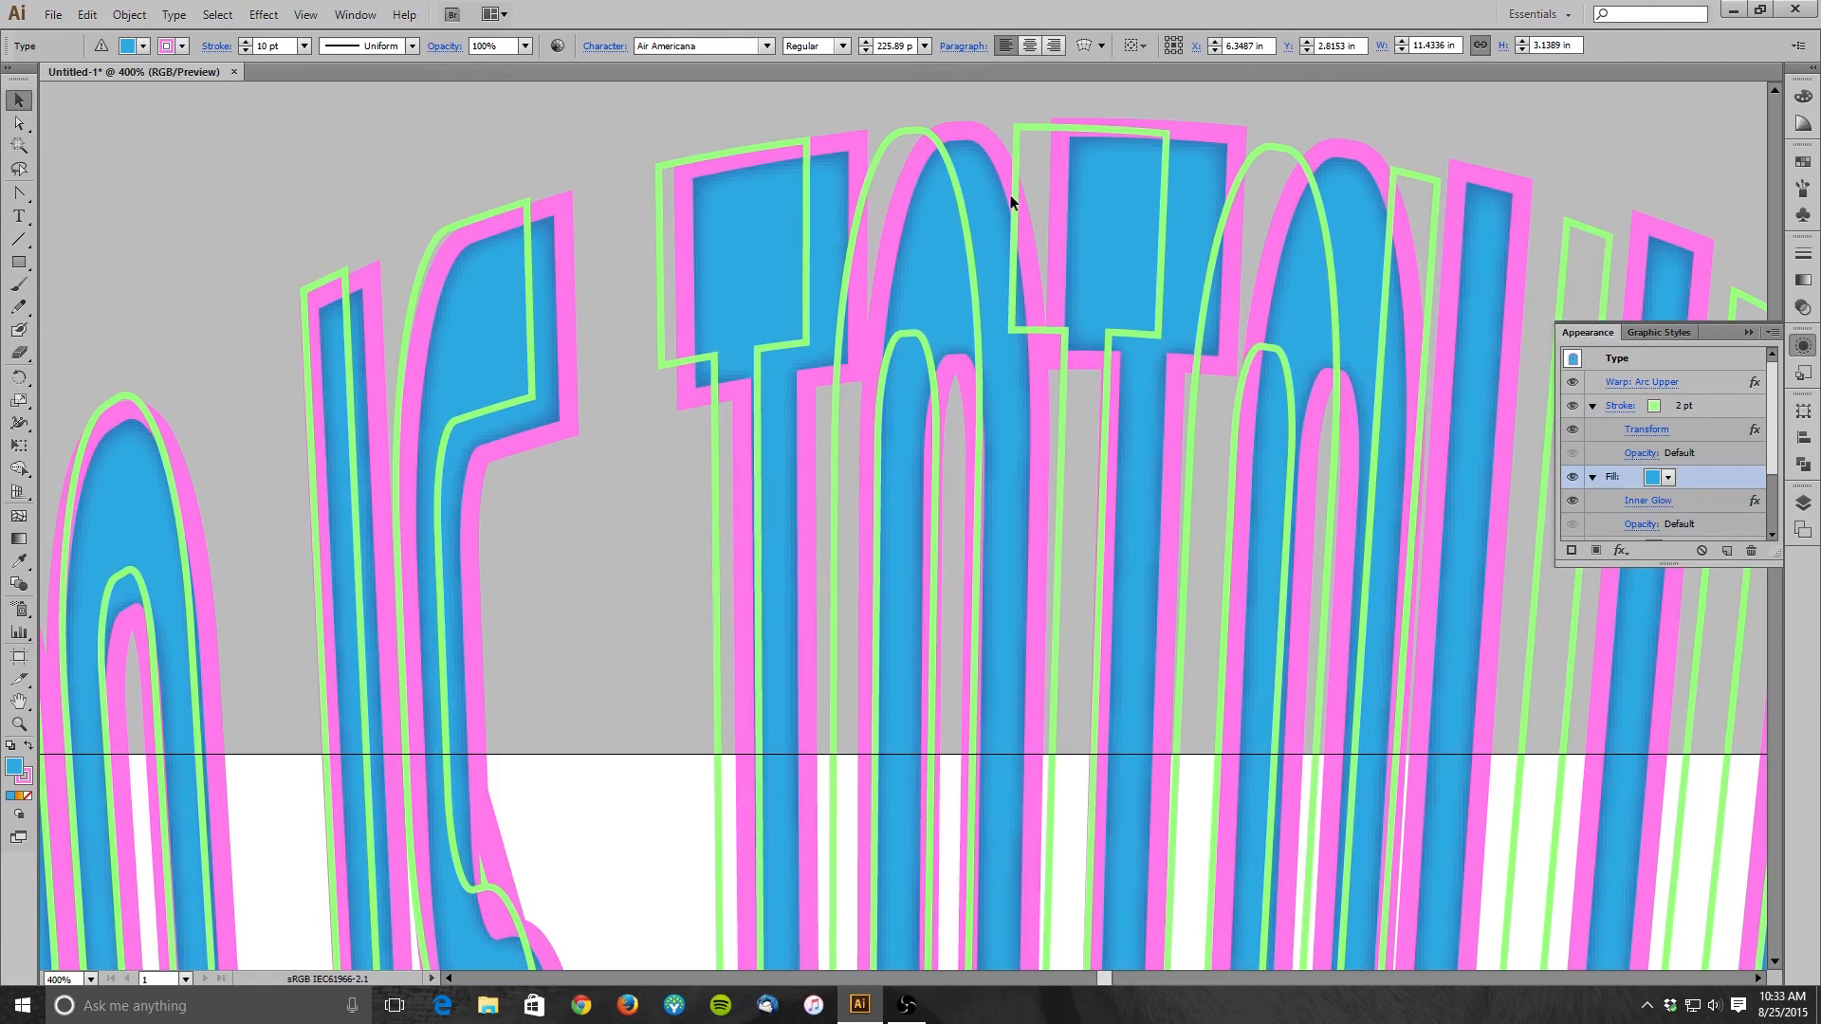
- Edit the warped text to read "RETRO IS AWESOME!", replacing the words after "IS"
{"action": "left_click", "coordinate": [1006, 228], "text": "alt"}
{"action": "left_click", "coordinate": [1005, 232], "text": "alt"}
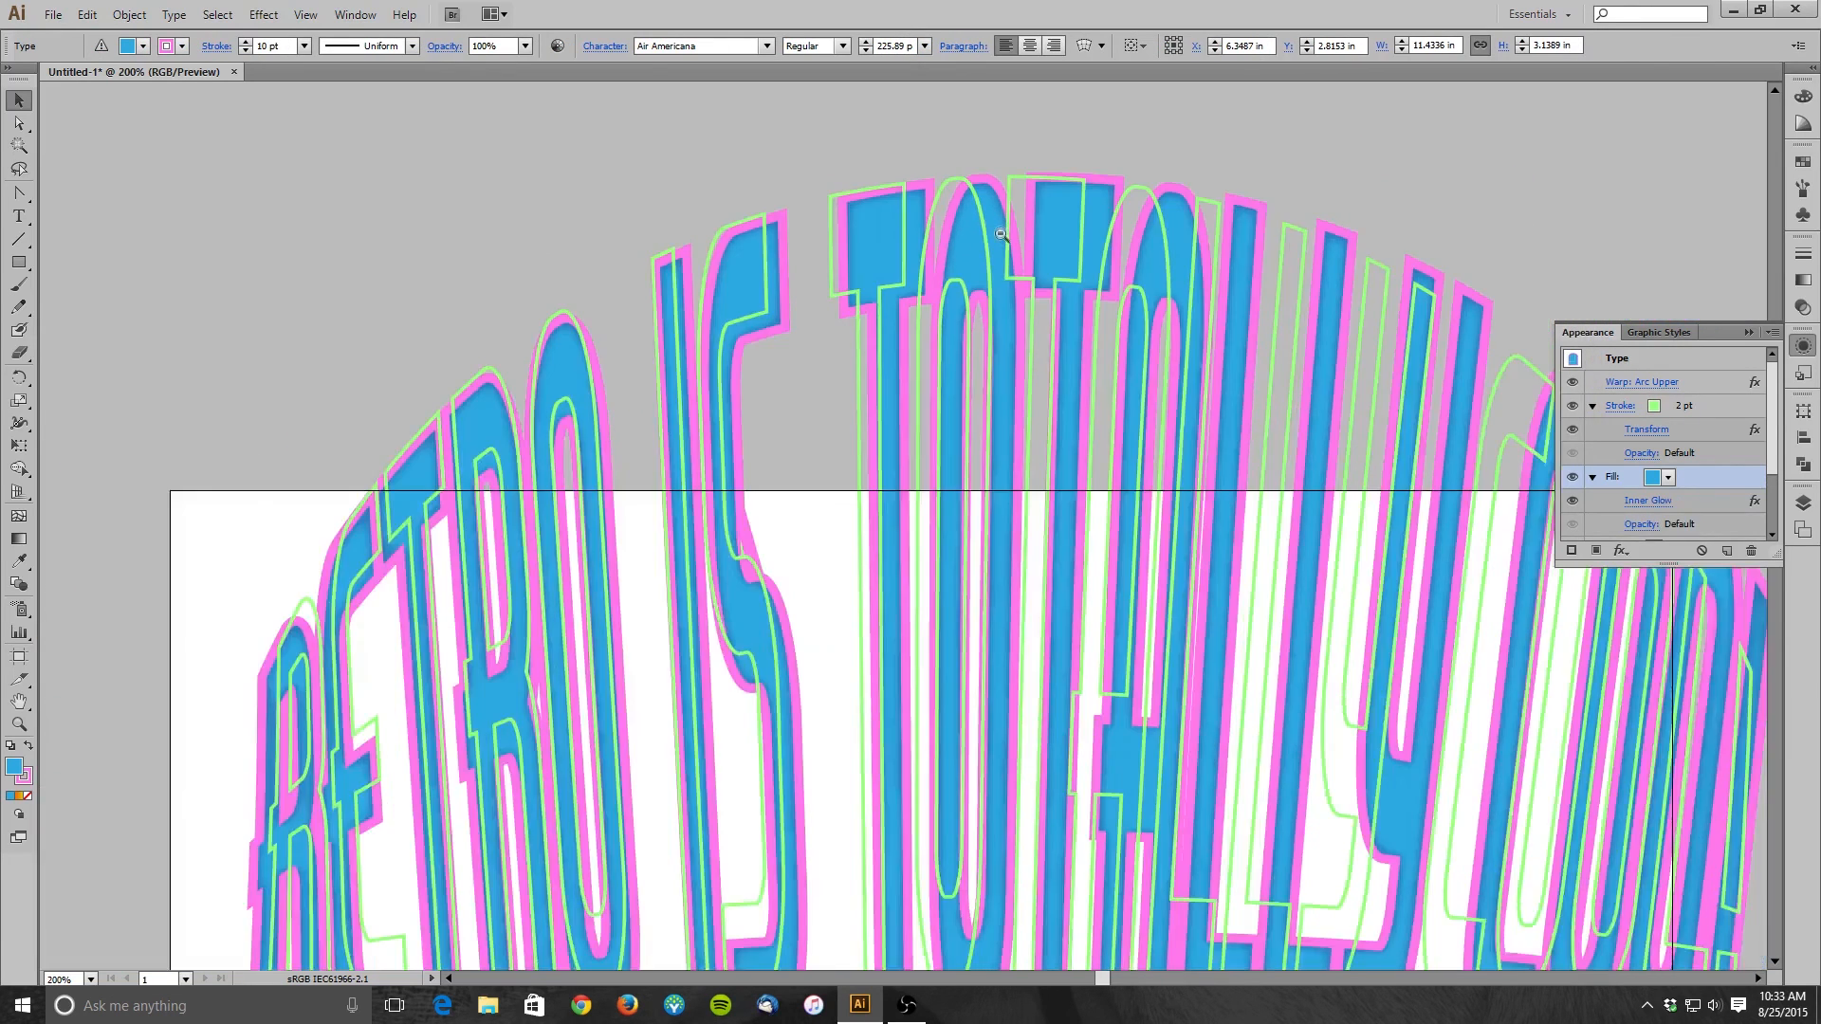
{"action": "left_click", "coordinate": [1004, 237], "text": "alt"}
{"action": "left_click", "coordinate": [1001, 241], "text": "alt"}
{"action": "left_click", "coordinate": [1363, 479]}
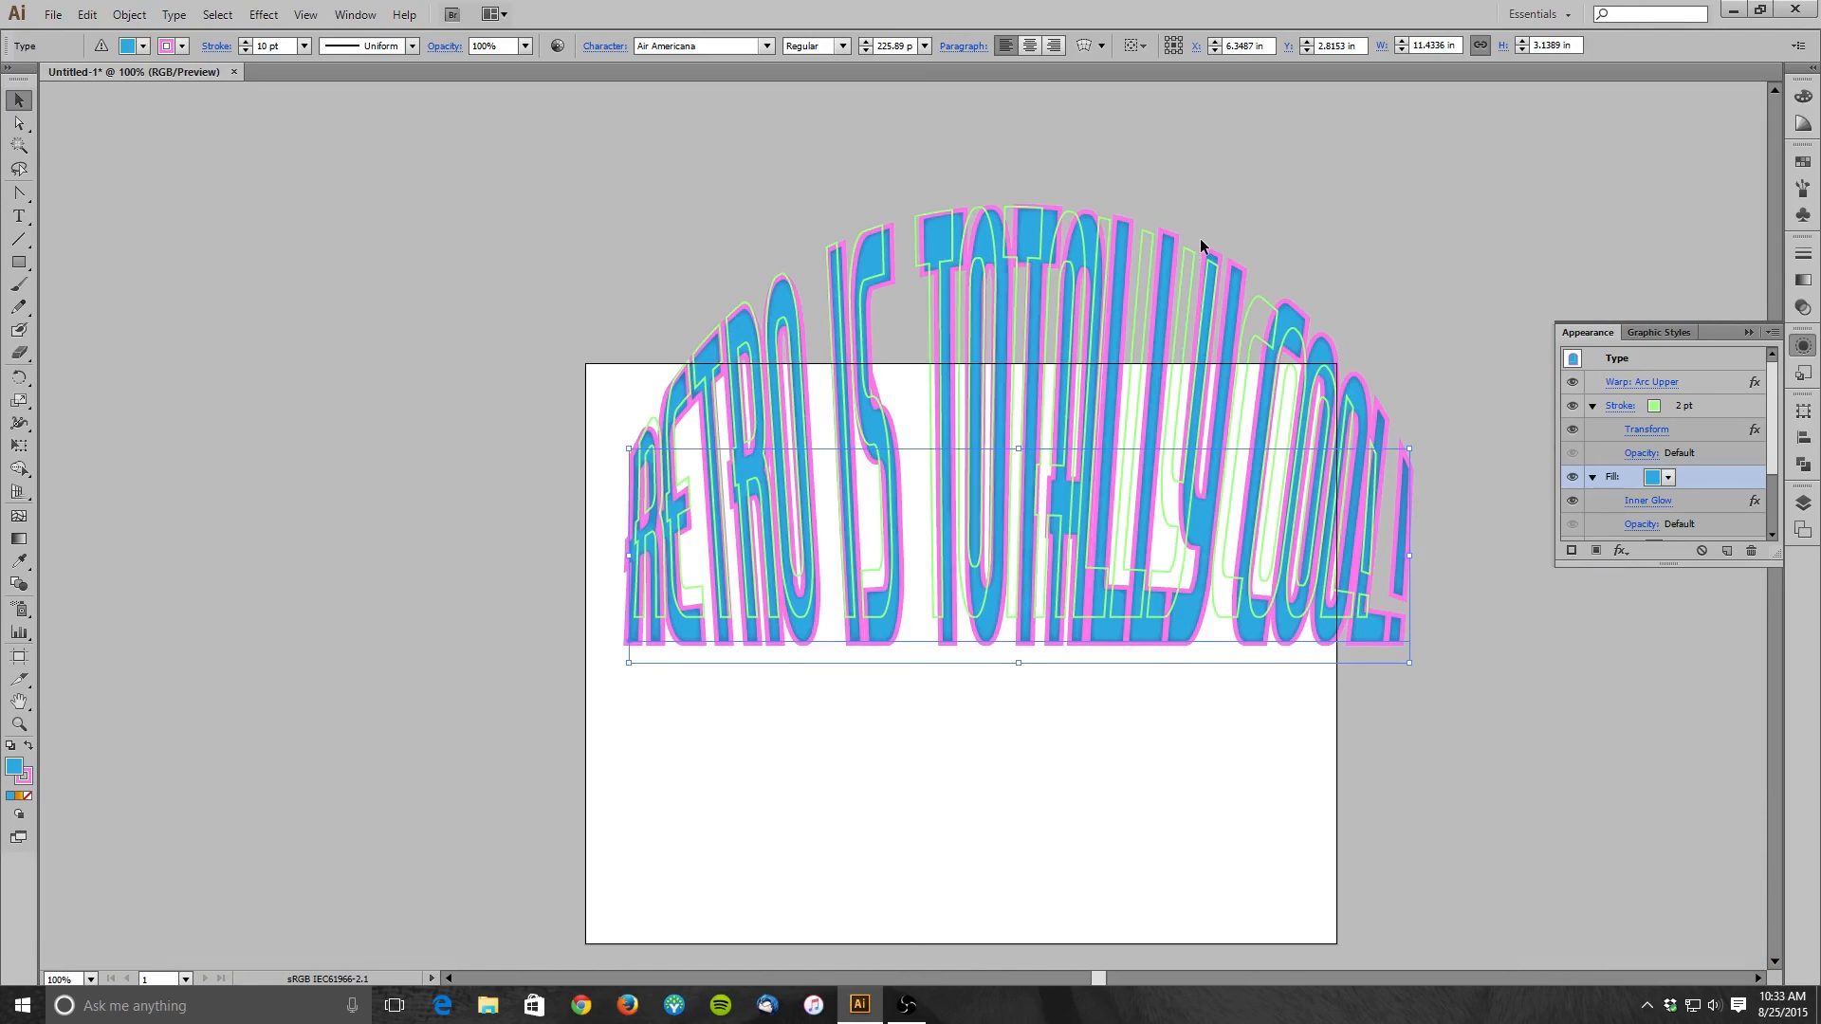
{"action": "left_click", "coordinate": [18, 216]}
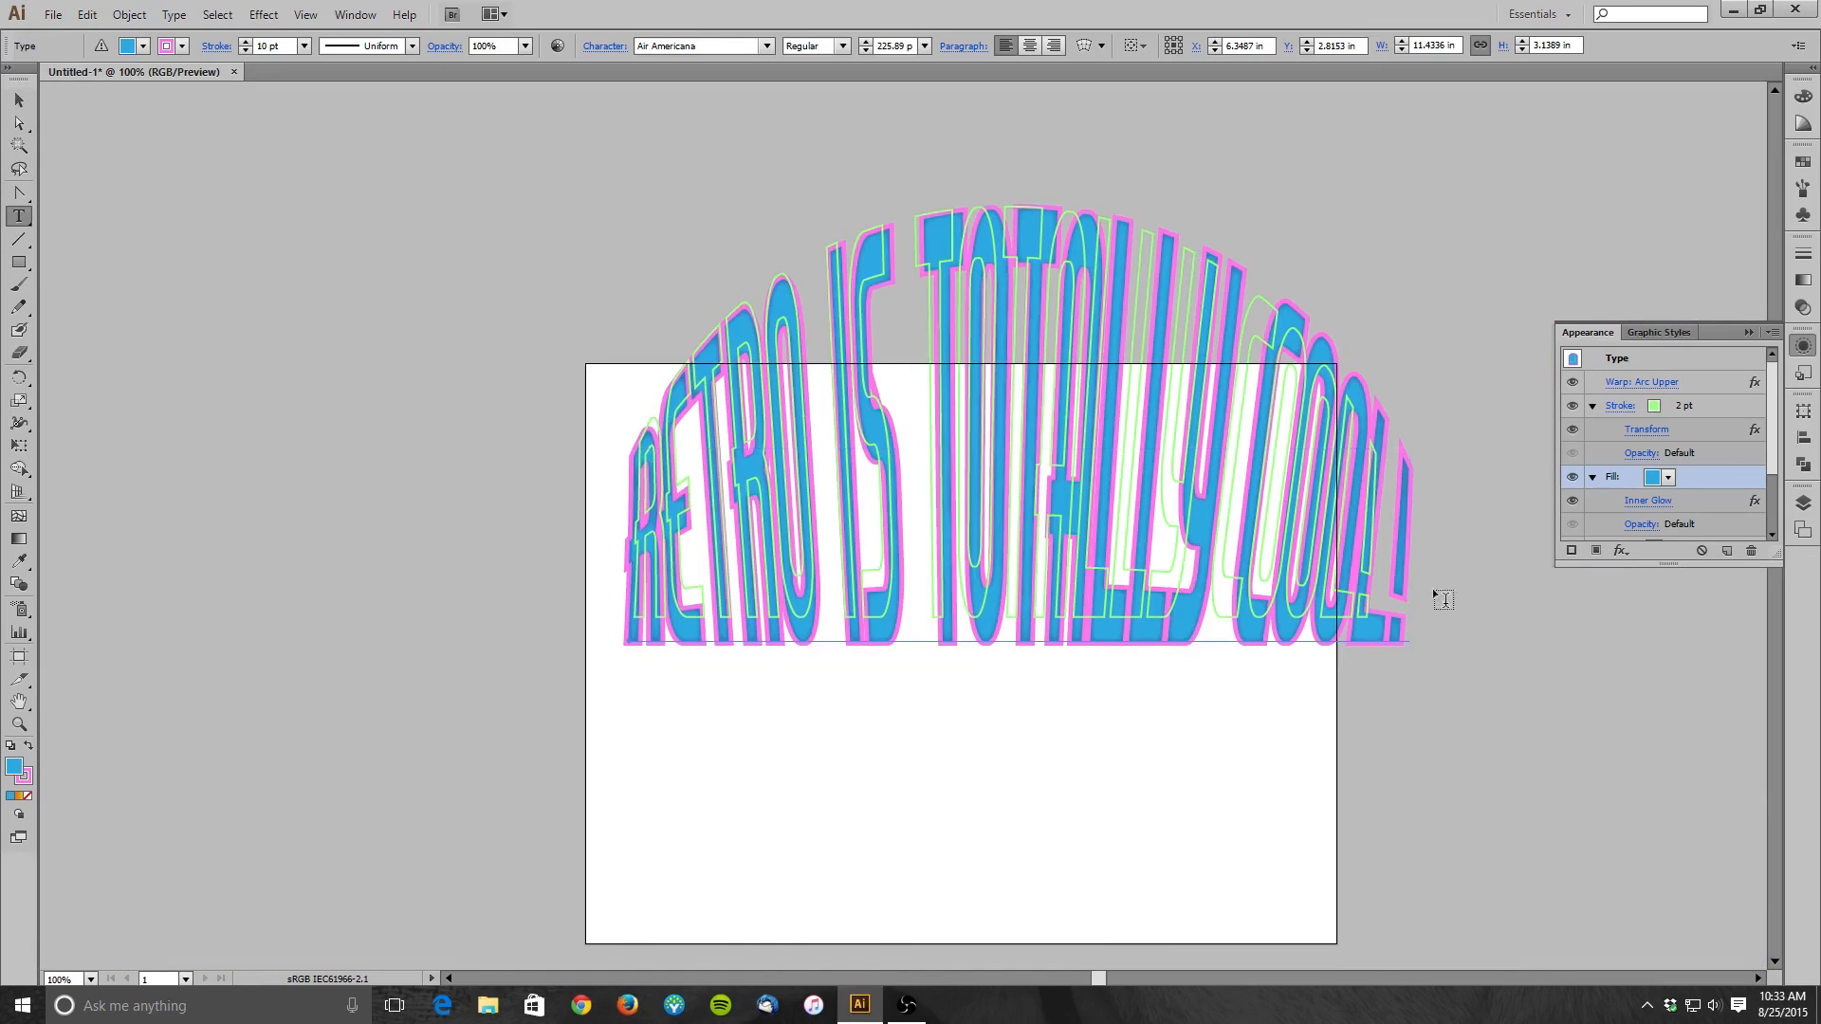
{"action": "double_click", "coordinate": [1405, 581]}
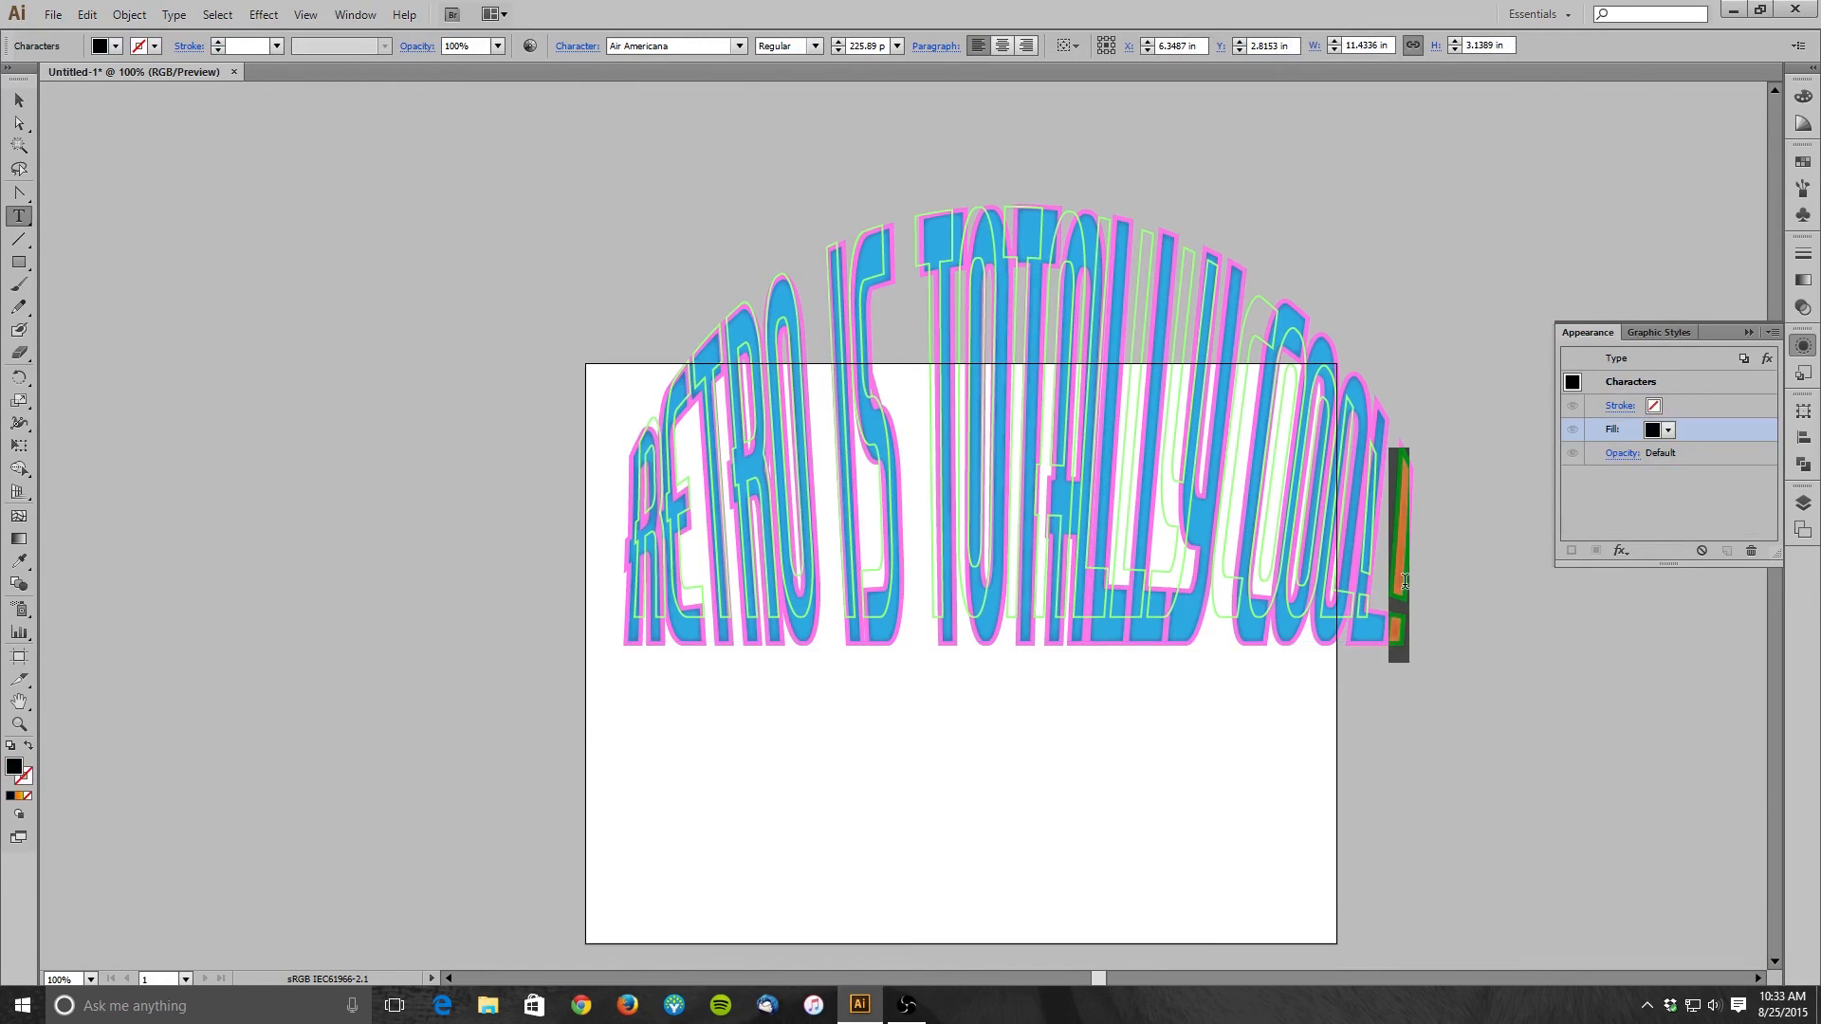
{"action": "key", "text": "BackSpace"}
{"action": "key", "text": "BackSpace"}
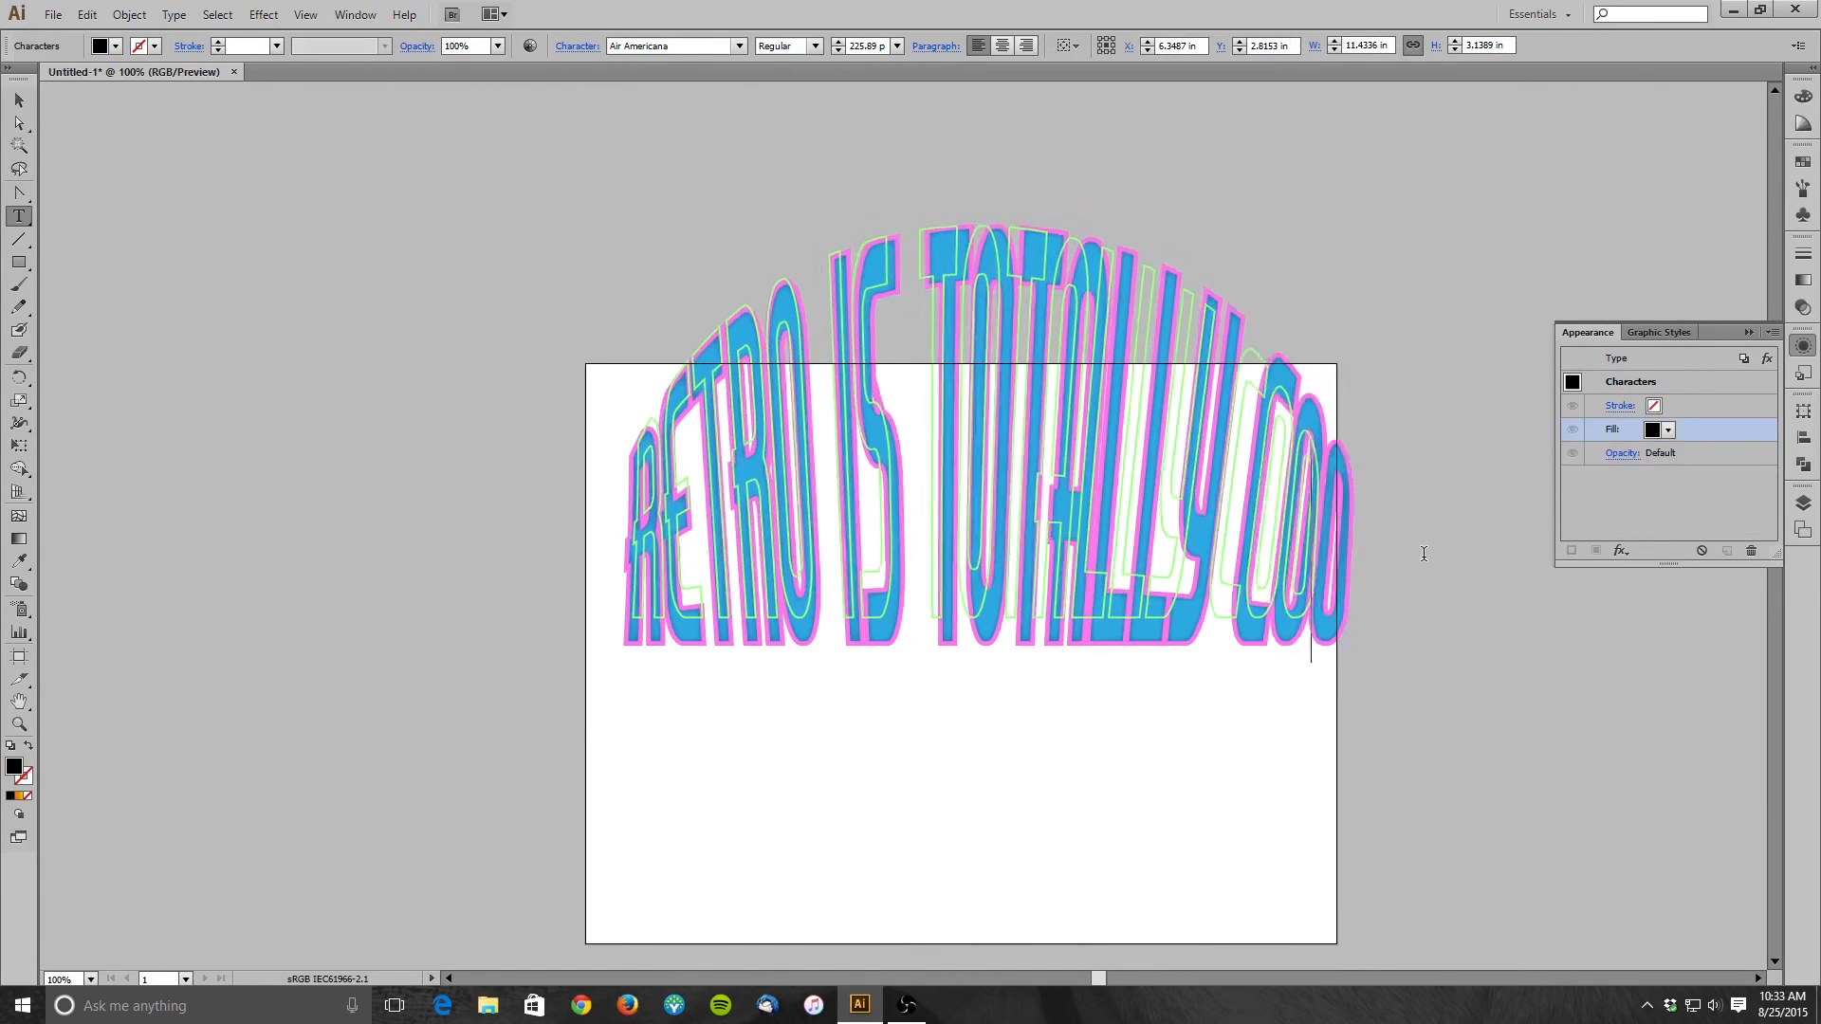
{"action": "key", "text": "BackSpace"}
{"action": "key", "text": "BackSpace"}
{"action": "key", "text": "BackSpace"}
{"action": "key", "text": "BackSpace"}
{"action": "key", "text": "BackSpace"}
{"action": "key", "text": "BackSpace"}
{"action": "key", "text": "BackSpace"}
{"action": "key", "text": "BackSpace"}
{"action": "key", "text": "BackSpace"}
{"action": "key", "text": "BackSpace"}
{"action": "key", "text": "BackSpace"}
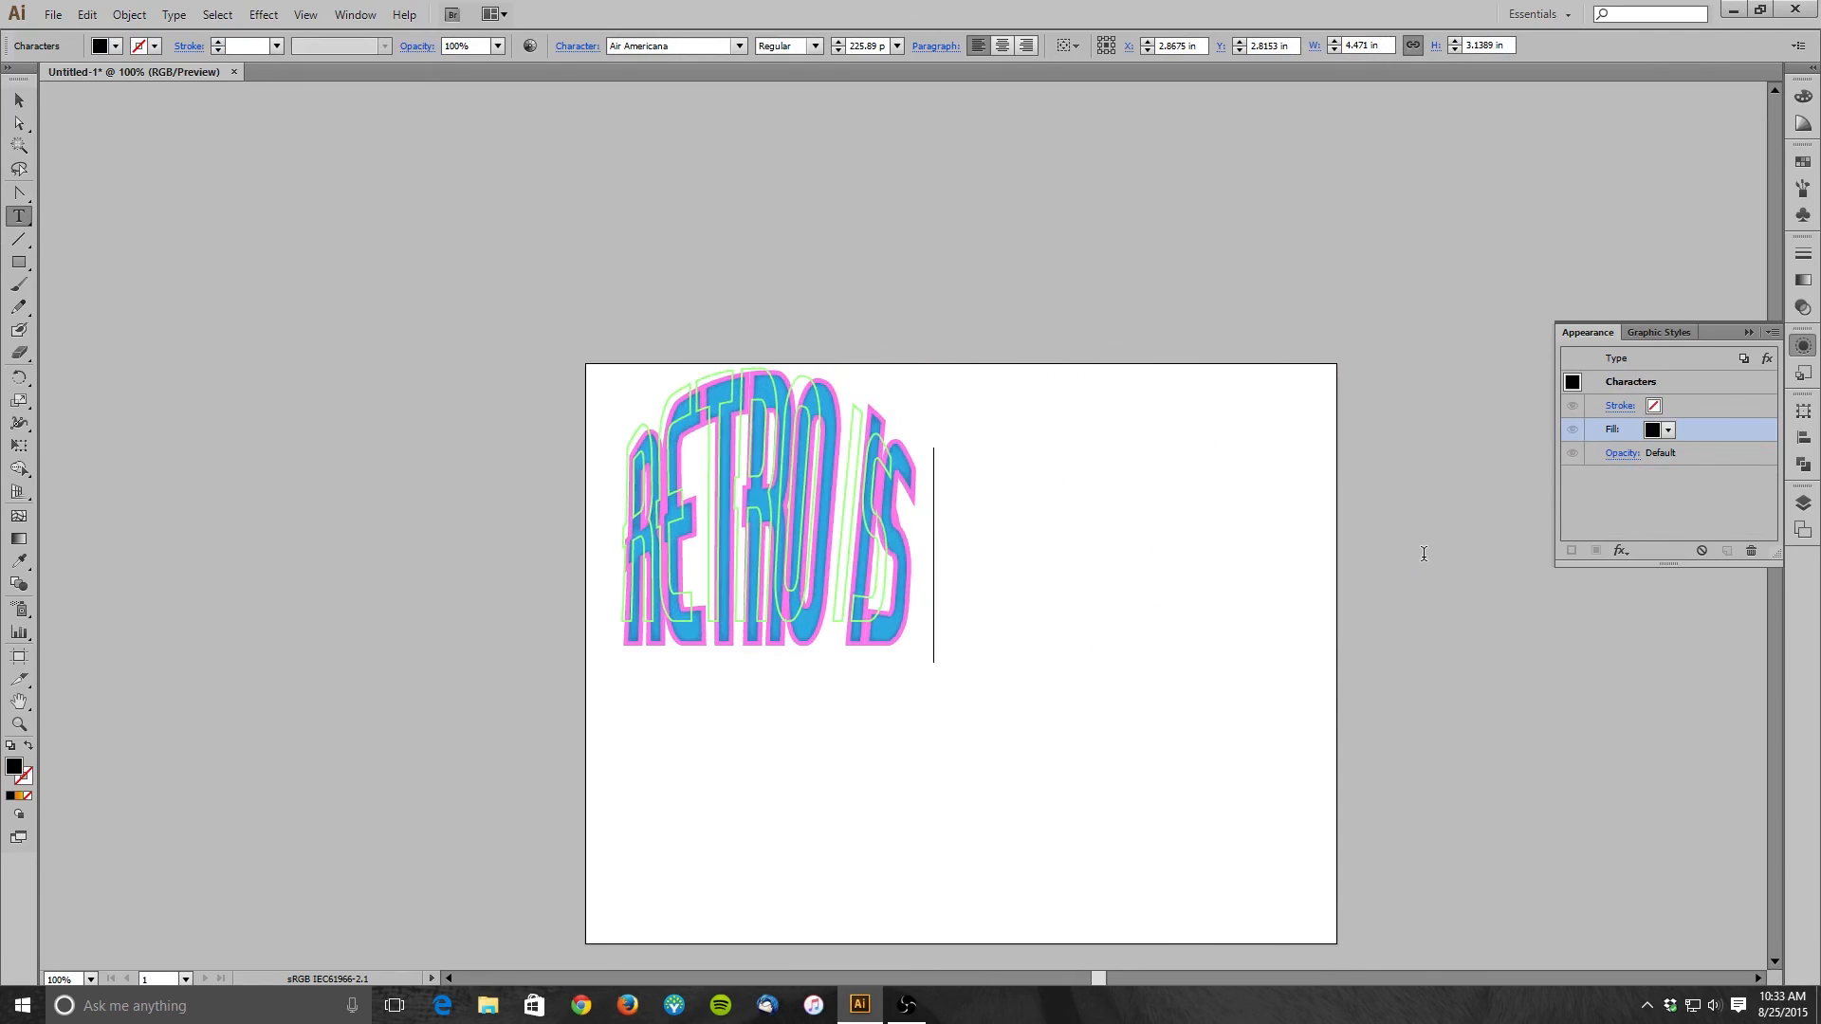
{"action": "type", "text": "AWE"}
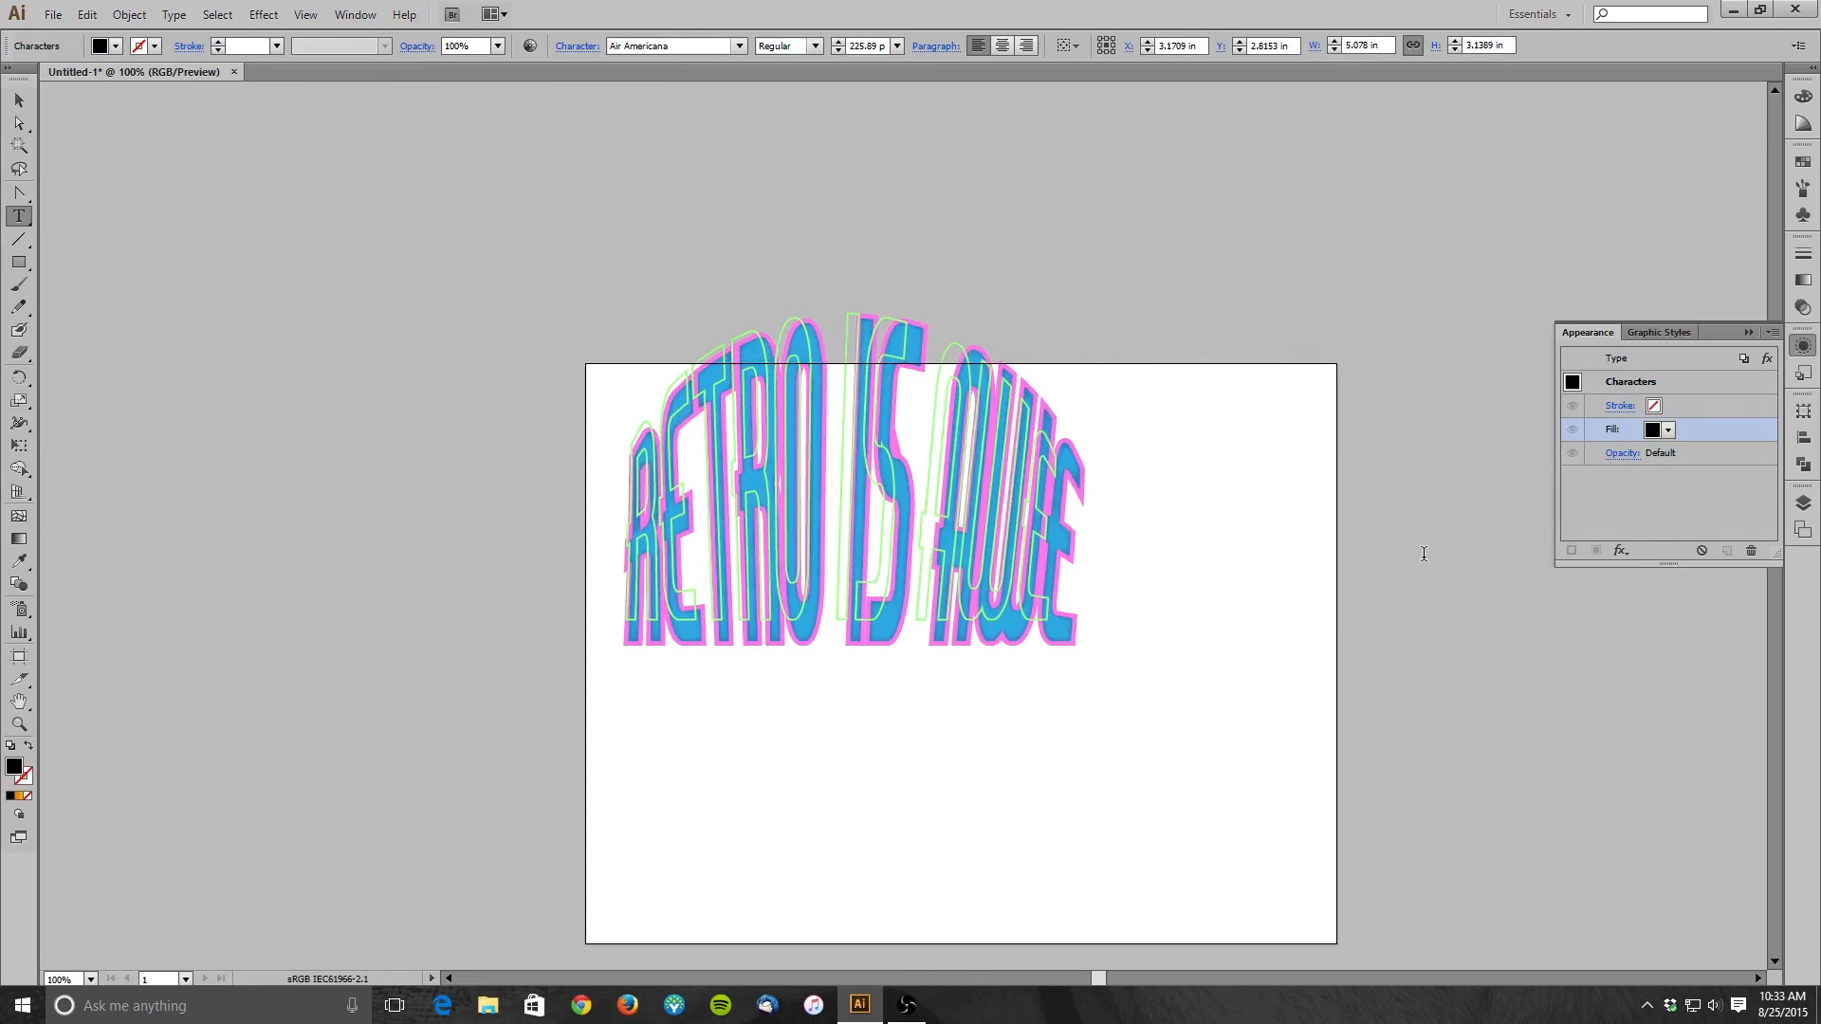
{"action": "type", "text": "SOME"}
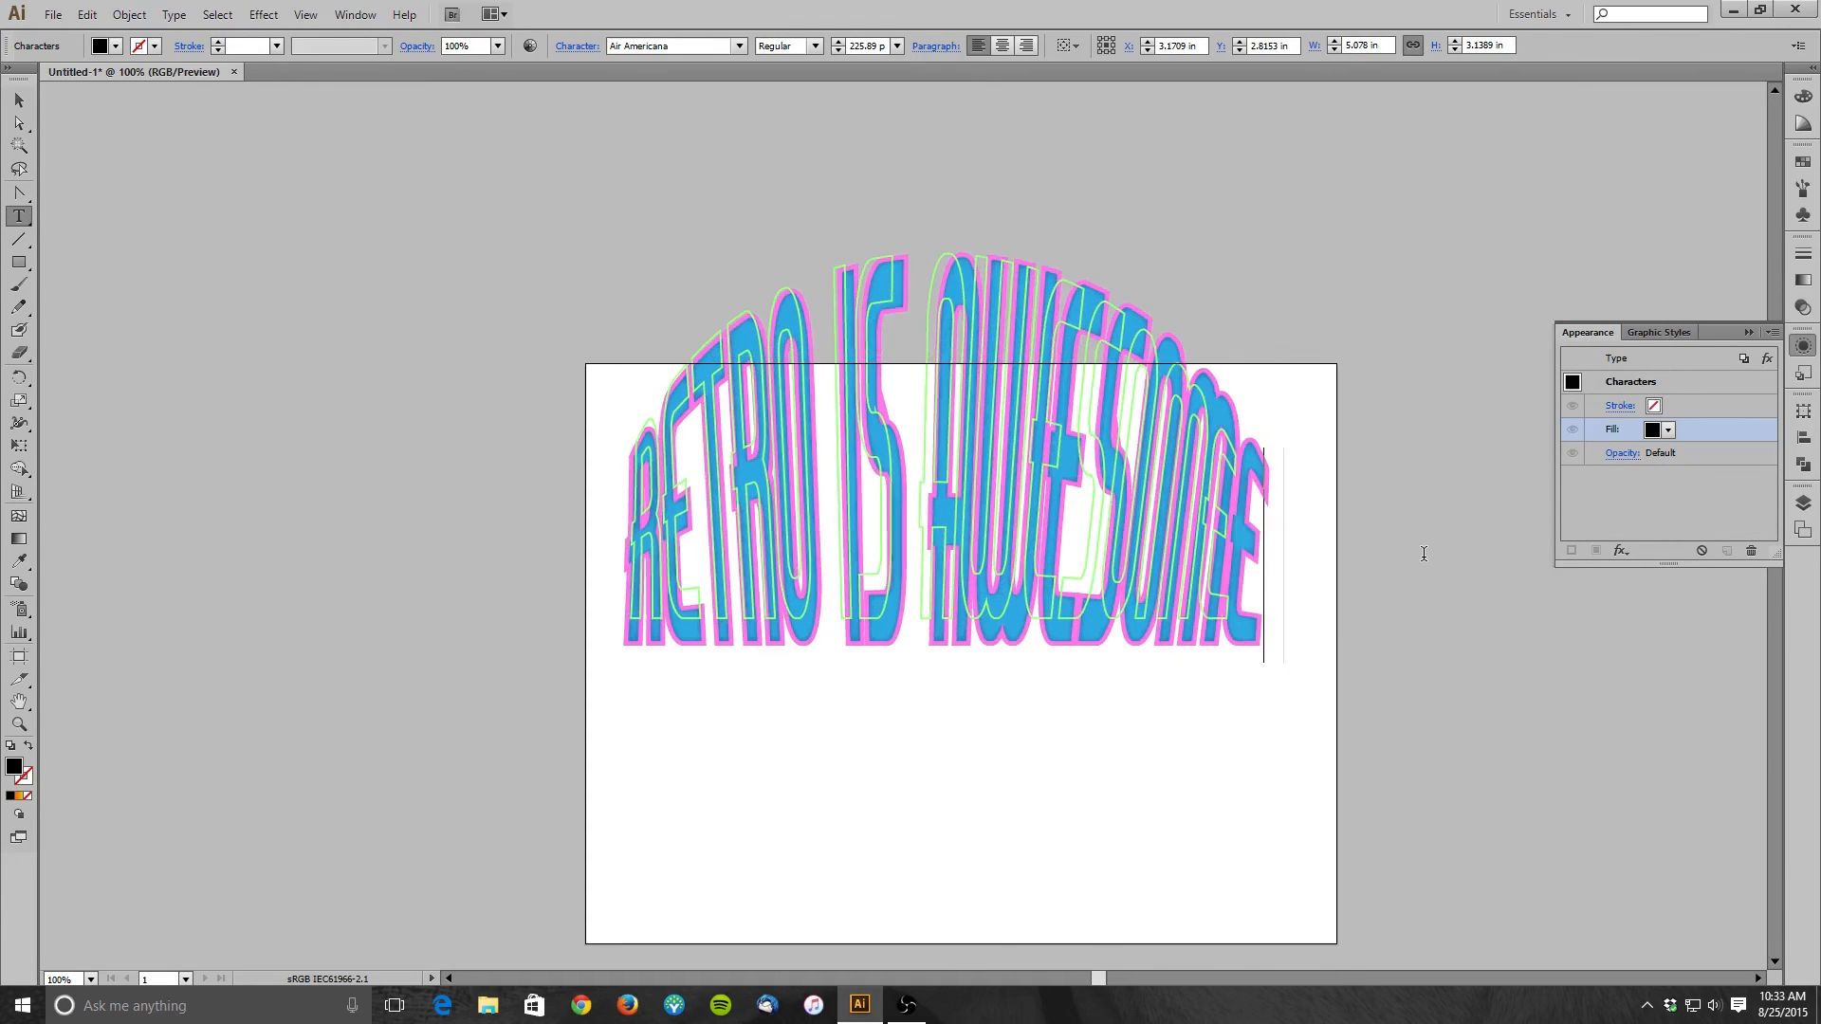
{"action": "type", "text": "!"}
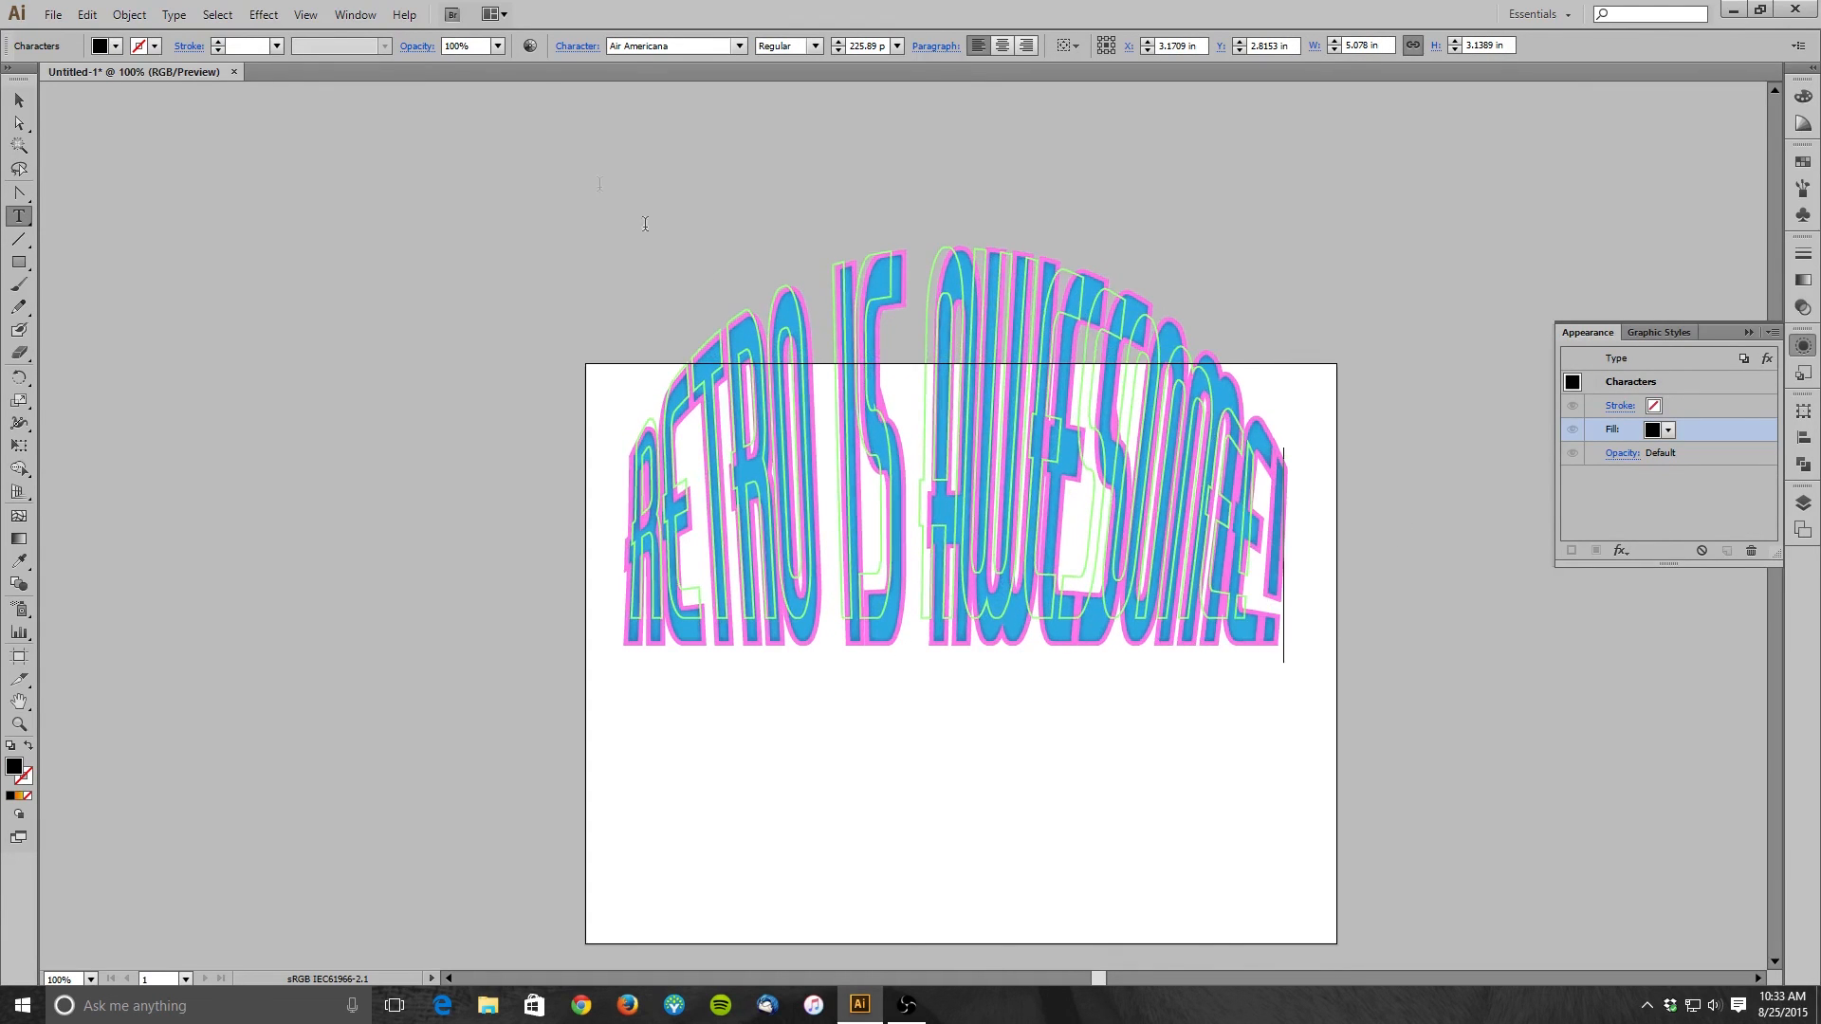
{"action": "left_click", "coordinate": [24, 101]}
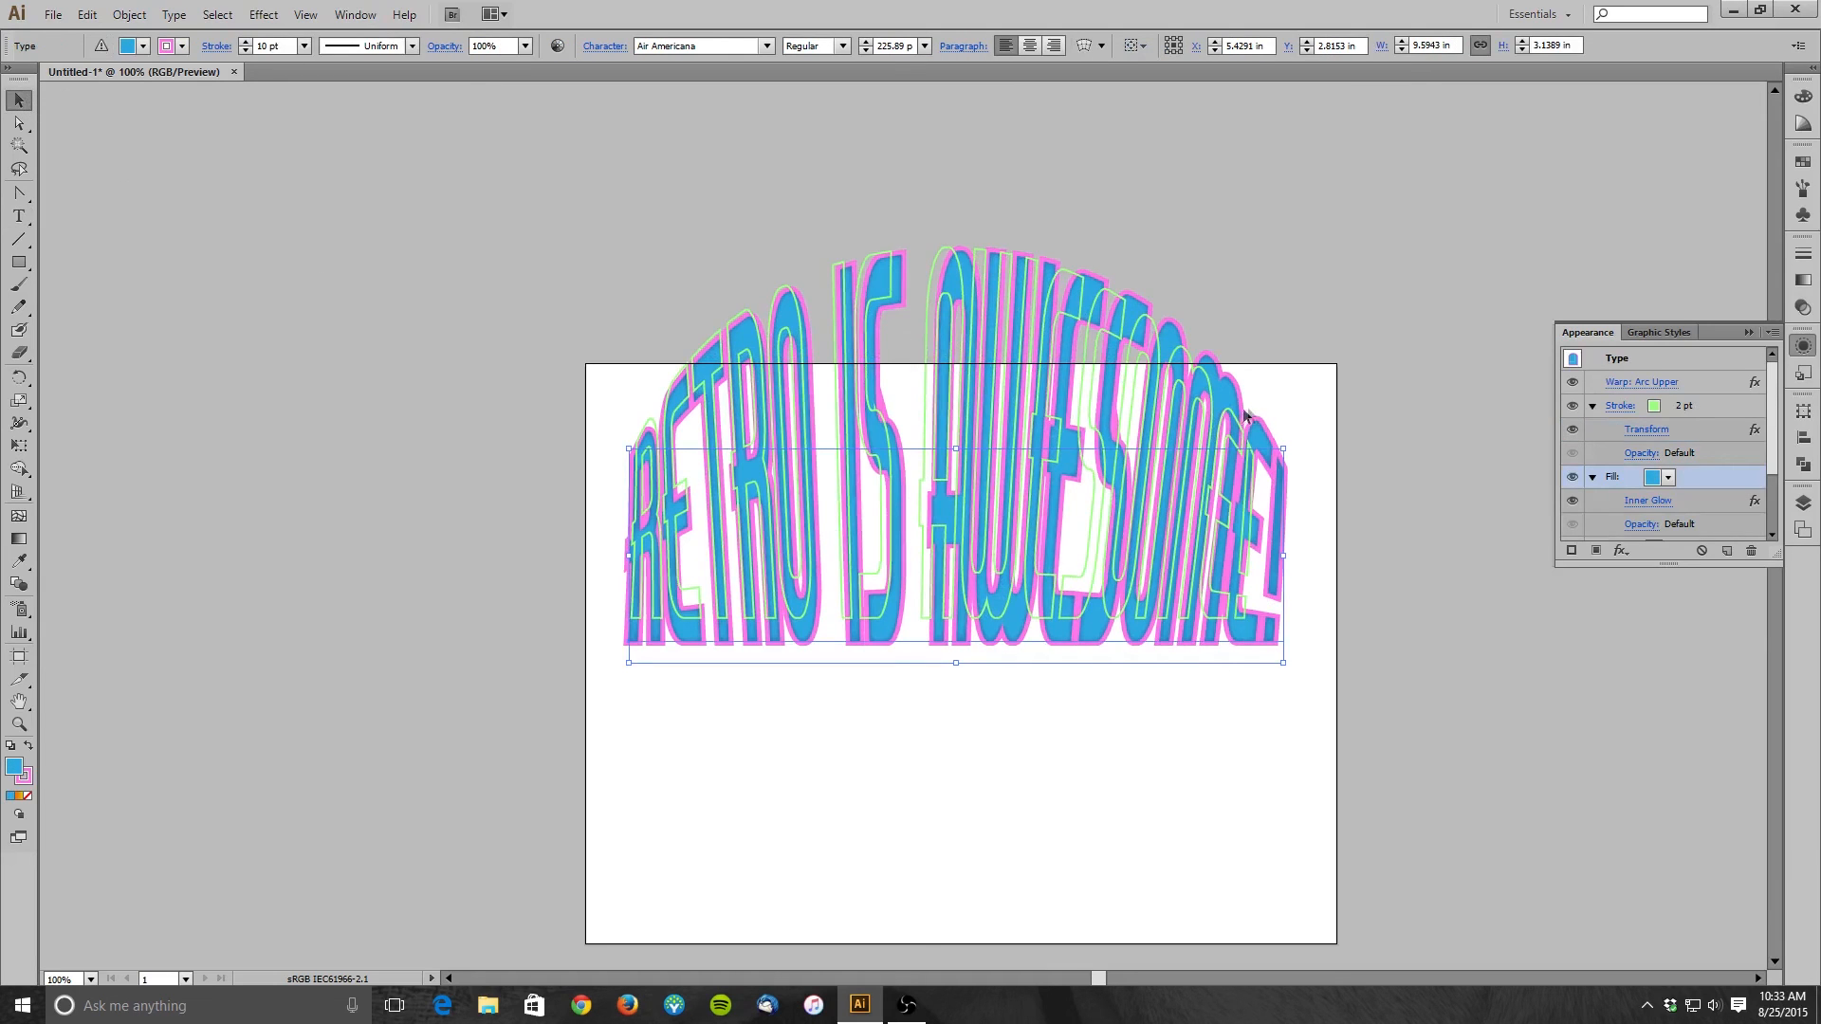
- Inspect the styled text up close and check its entry in Layer 1 by hiding and showing it again
{"action": "key", "text": "ctrl+shift+b"}
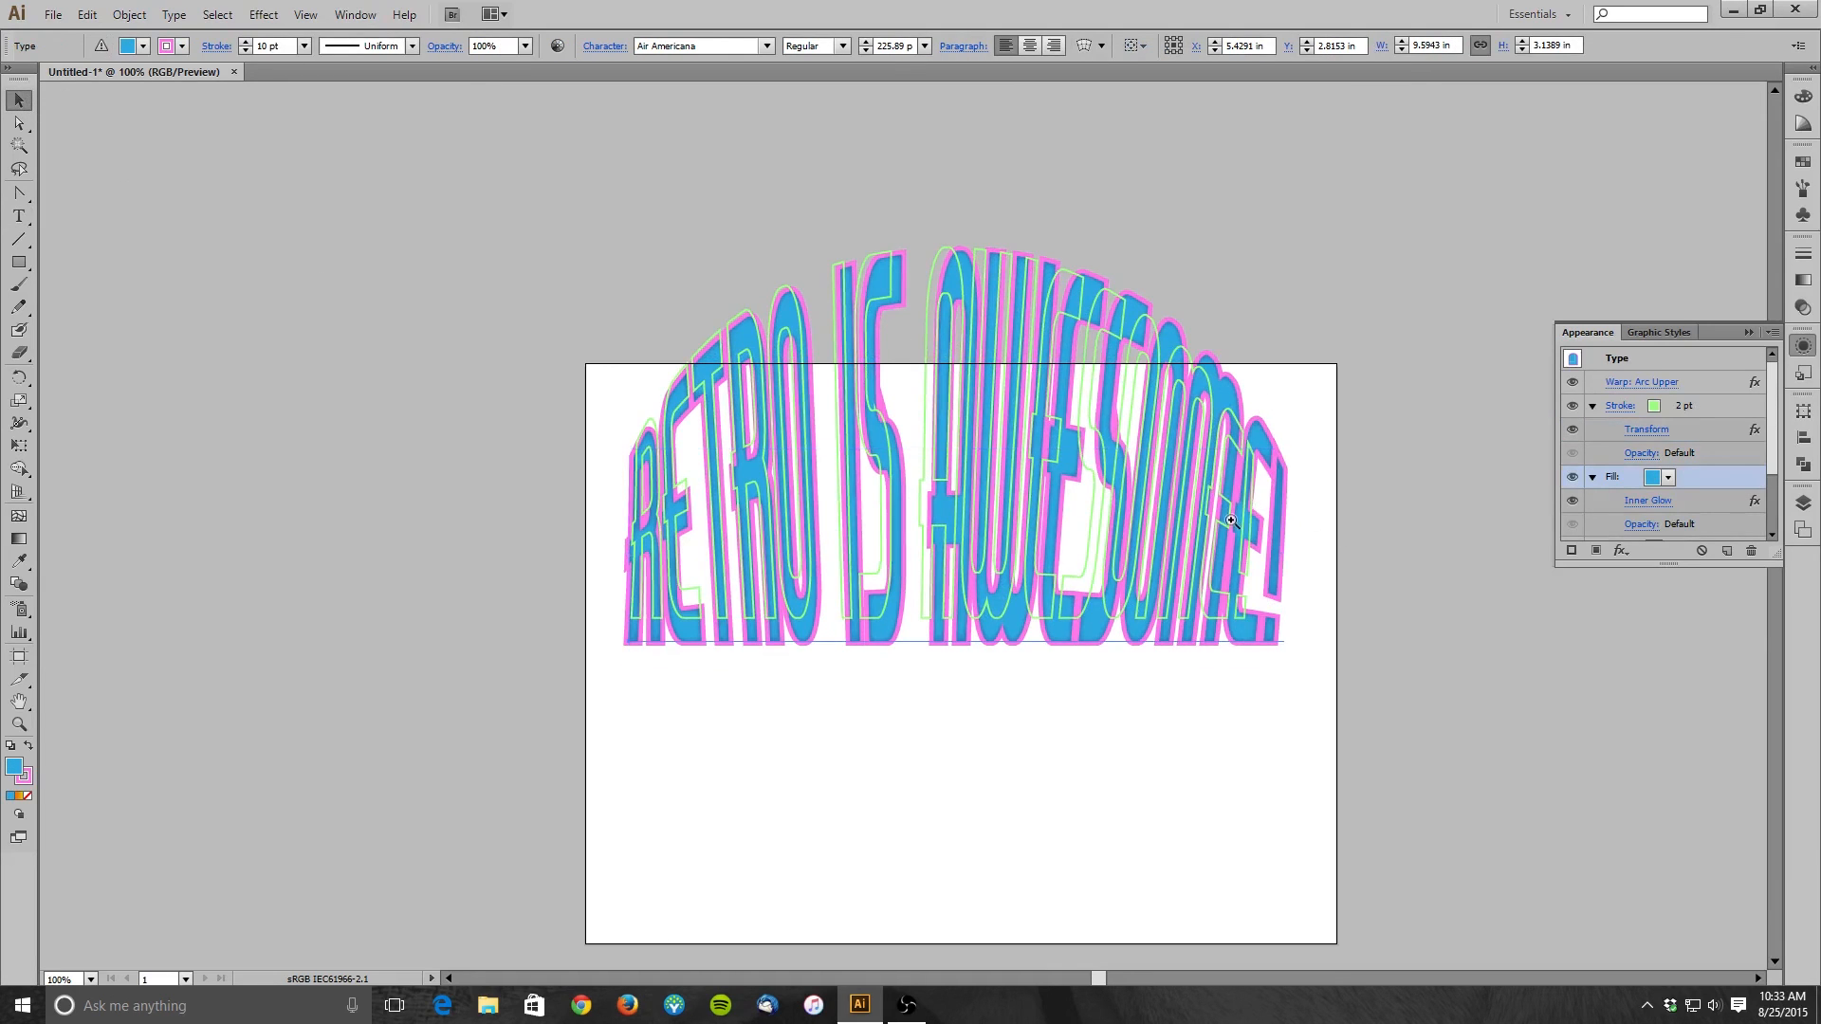
{"action": "left_click", "coordinate": [1231, 520]}
{"action": "left_click", "coordinate": [890, 556]}
{"action": "left_click", "coordinate": [982, 579]}
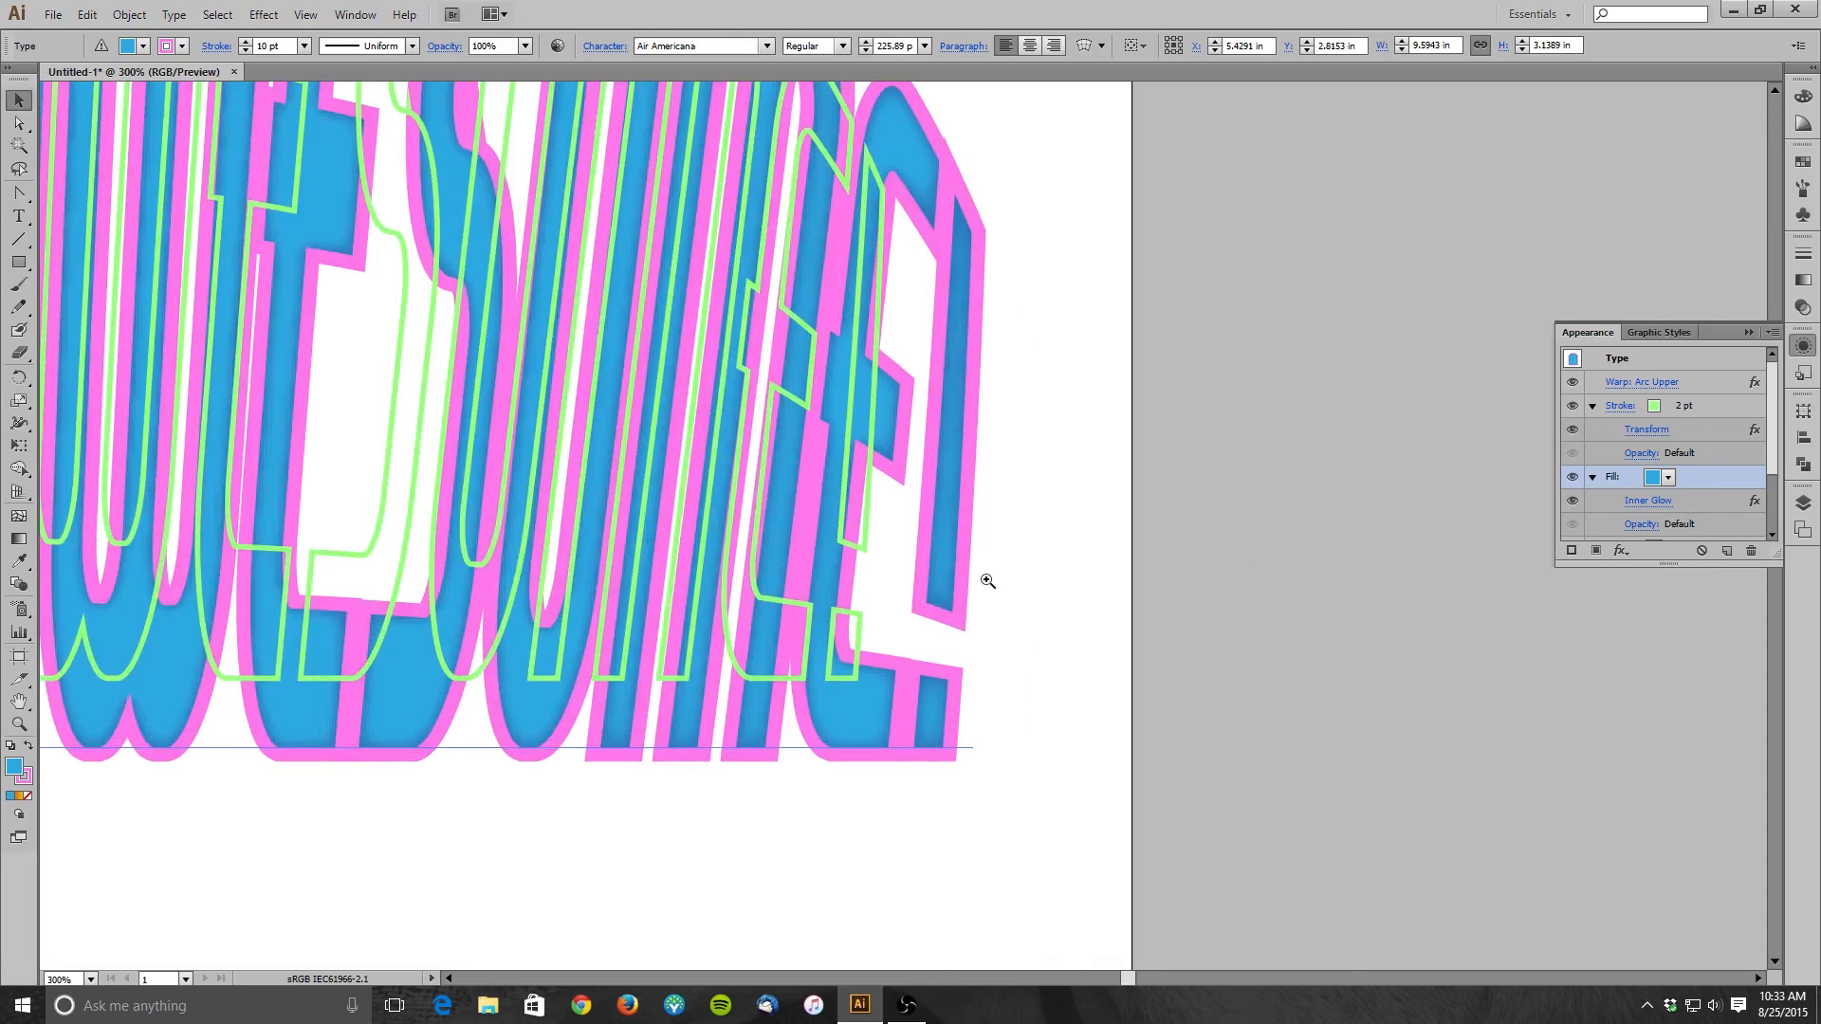
{"action": "left_click", "coordinate": [988, 580]}
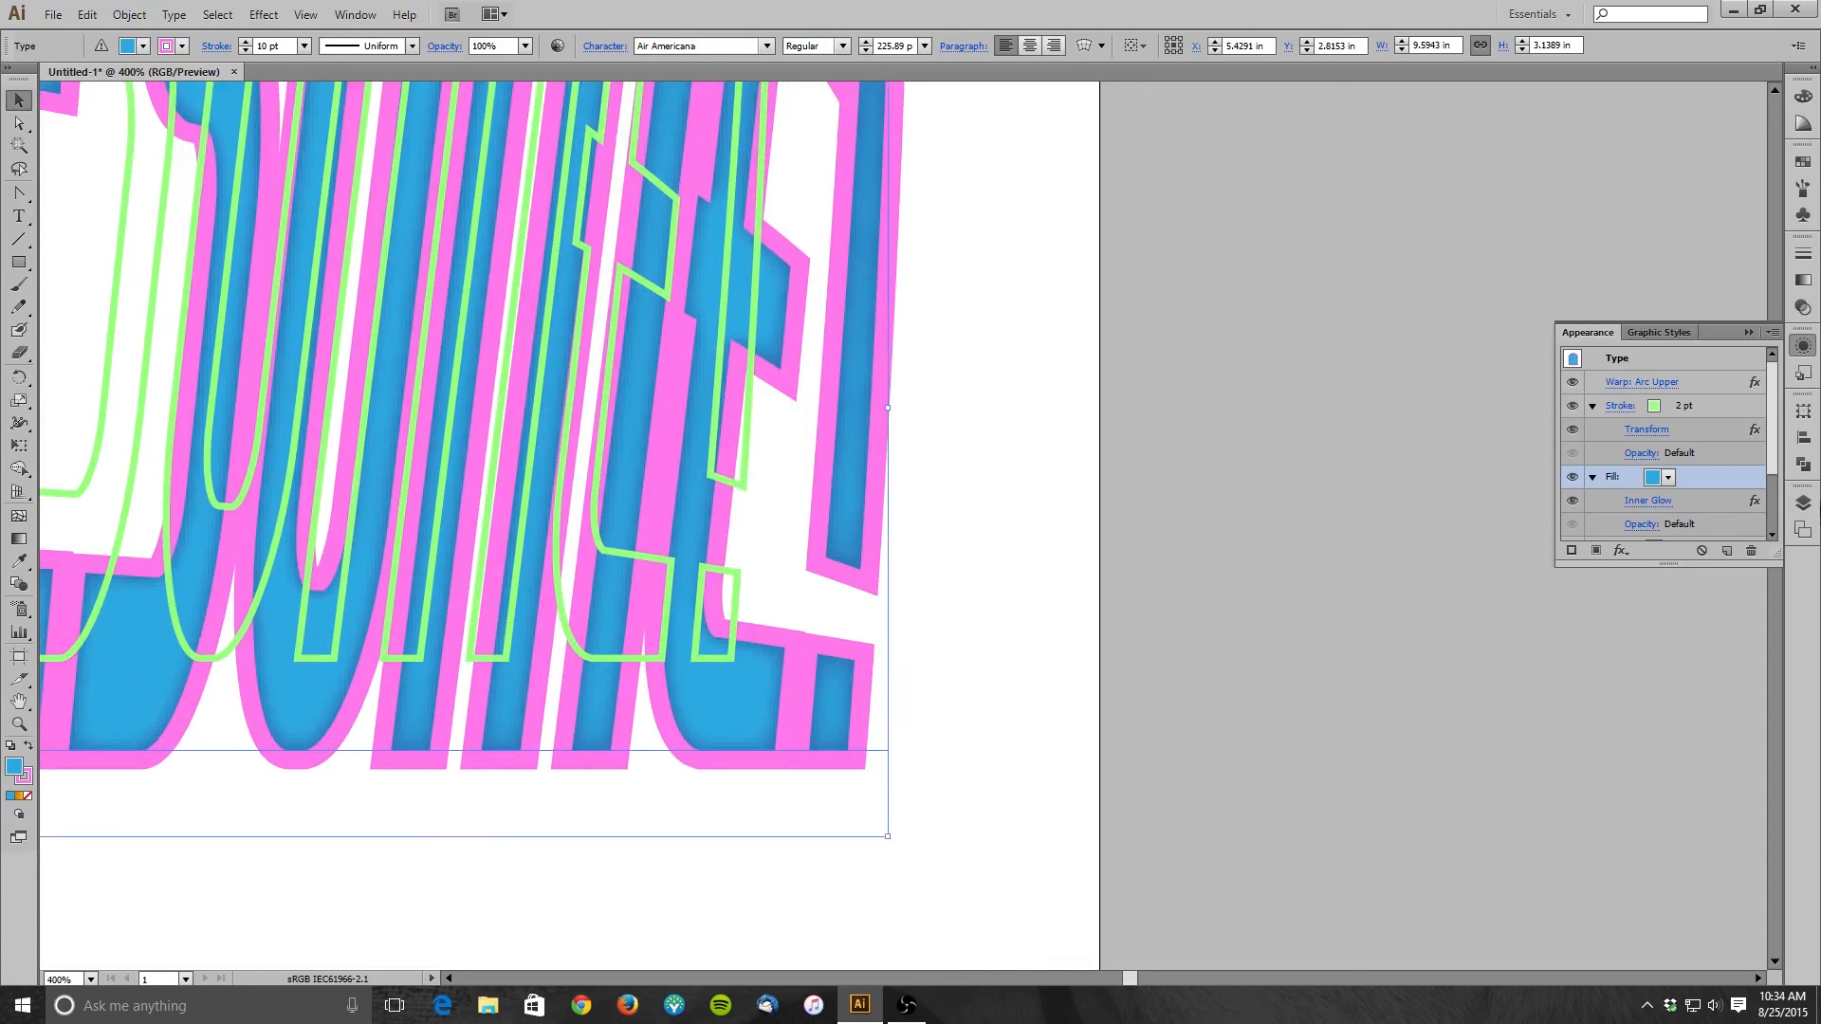
{"action": "left_click", "coordinate": [1803, 503]}
{"action": "left_click", "coordinate": [1684, 536]}
{"action": "left_click", "coordinate": [1570, 534]}
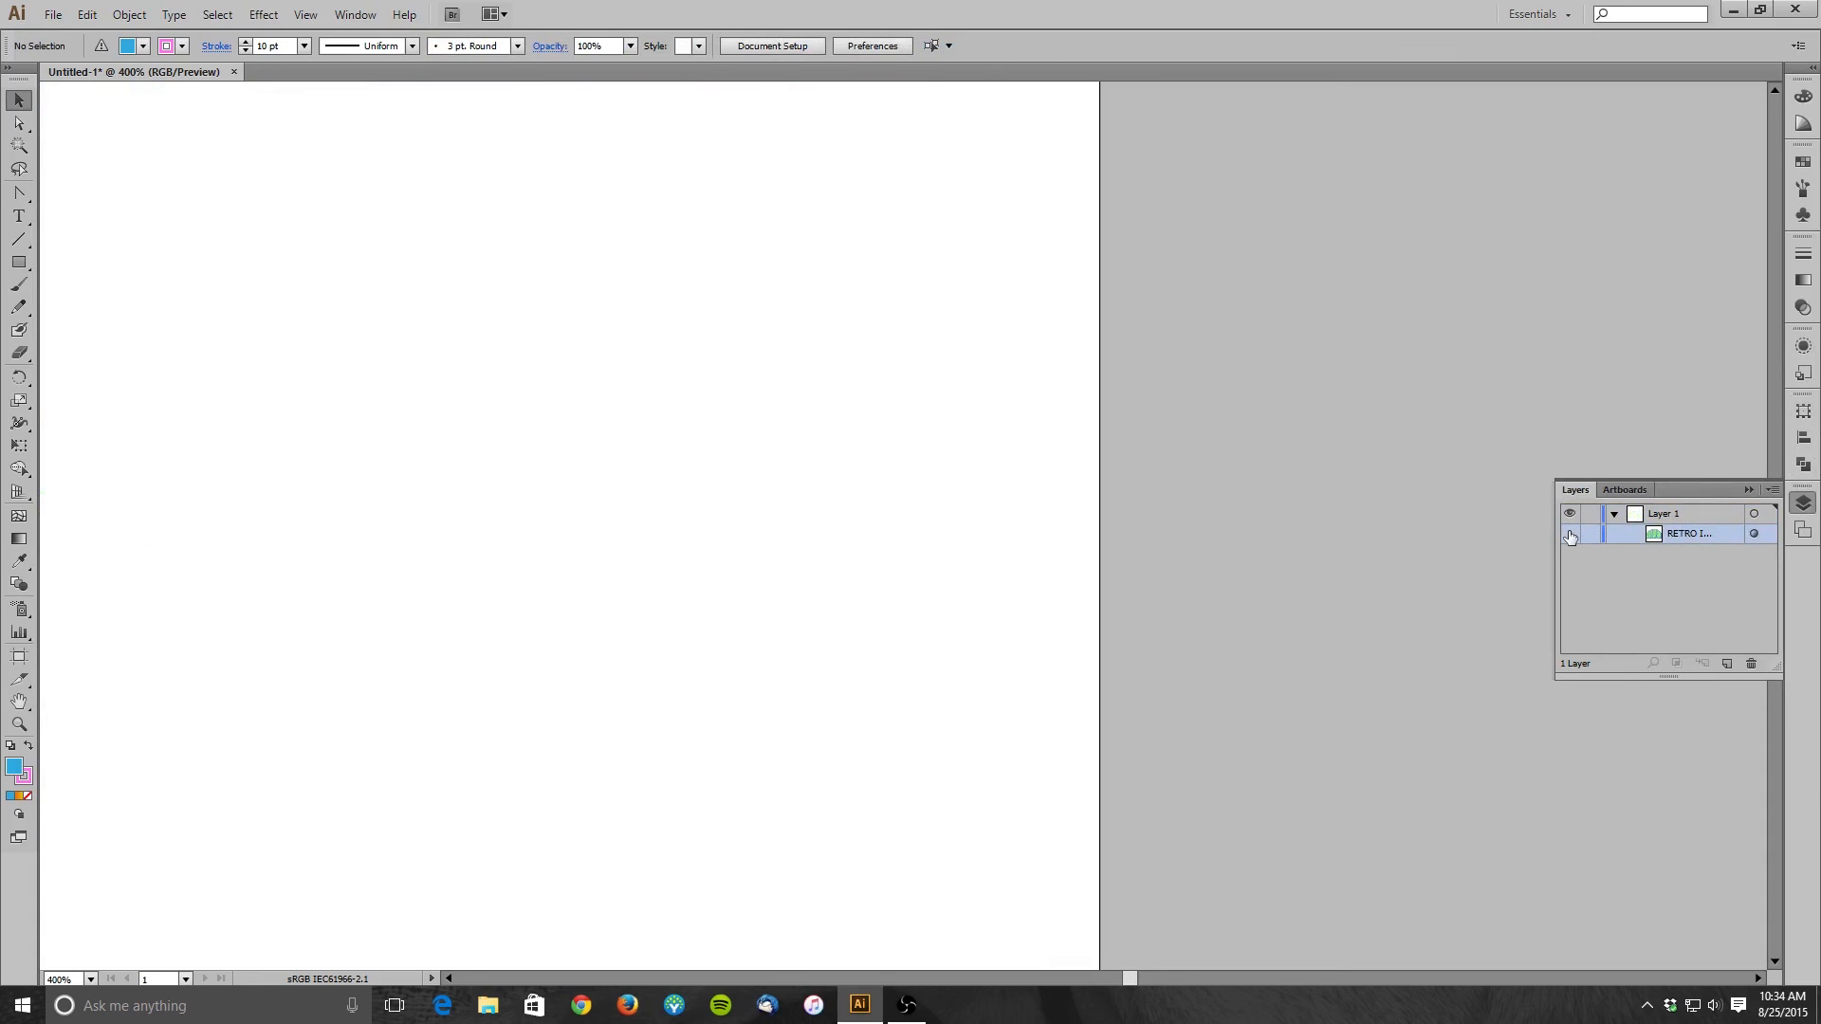
{"action": "left_click", "coordinate": [1570, 535]}
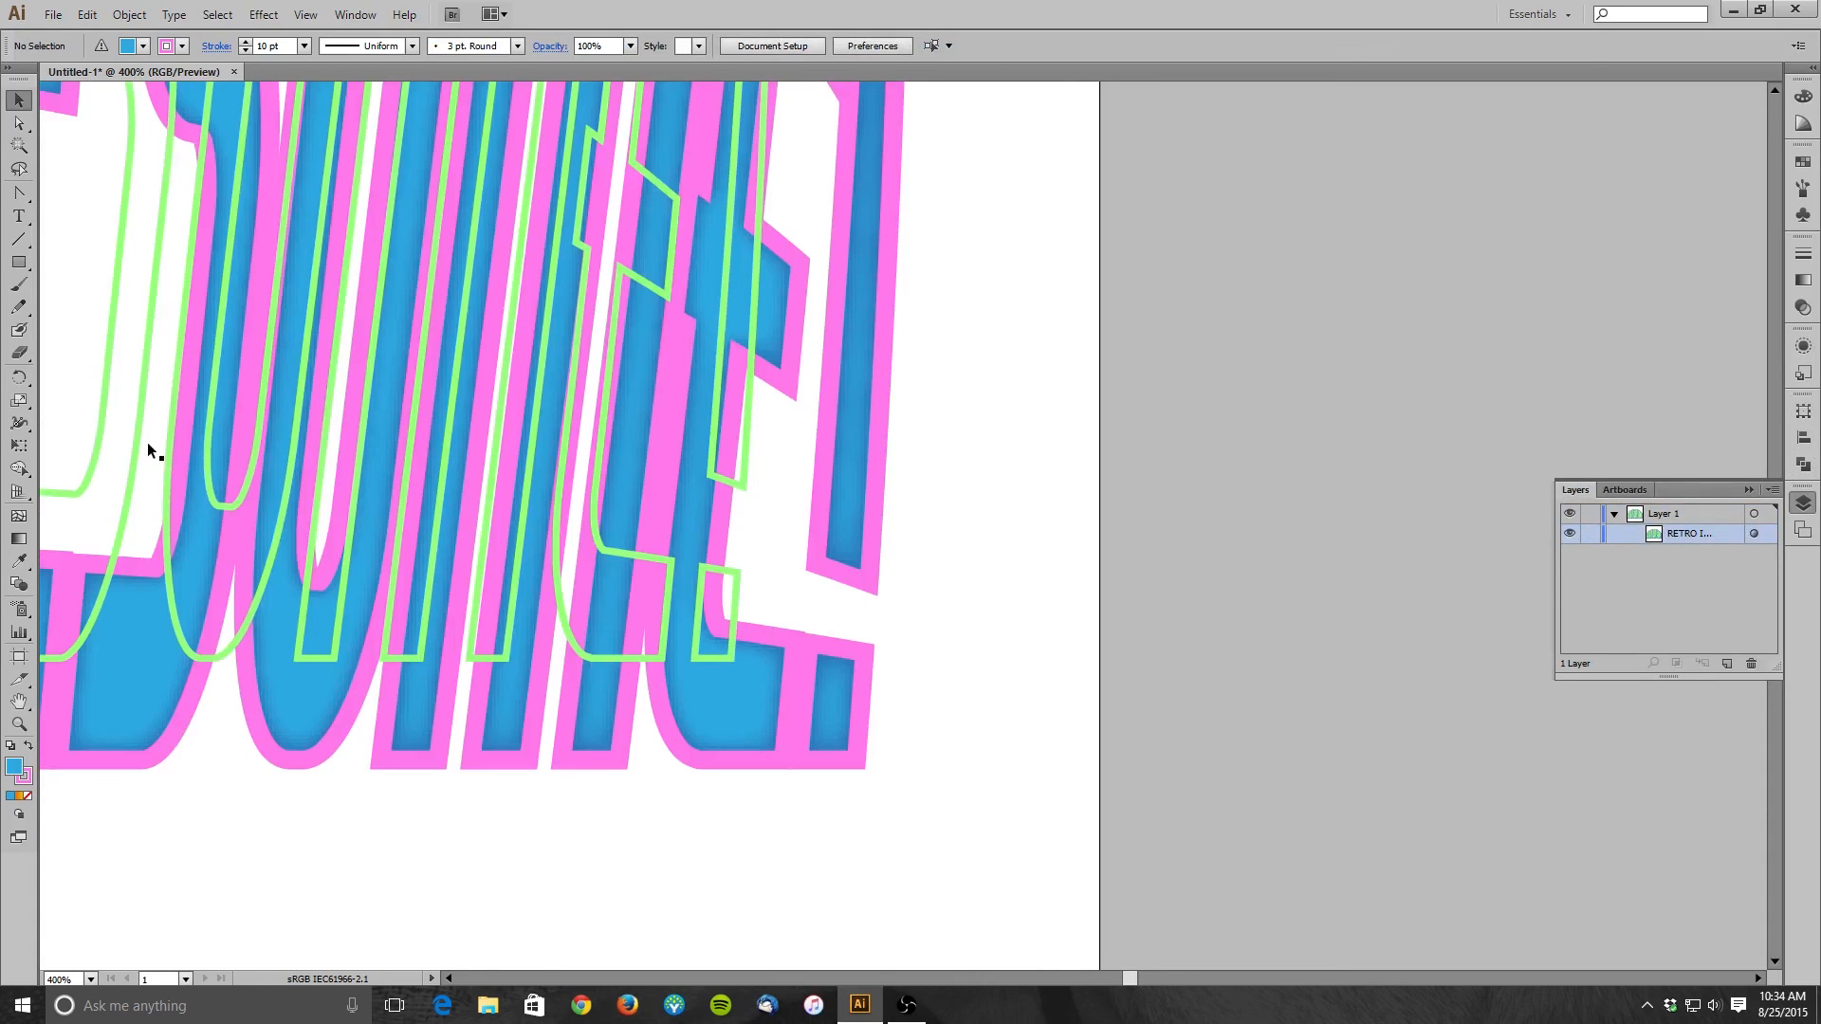
{"action": "left_click", "coordinate": [498, 488], "text": "alt"}
{"action": "left_click", "coordinate": [459, 480], "text": "alt"}
{"action": "left_click", "coordinate": [459, 480], "text": "alt"}
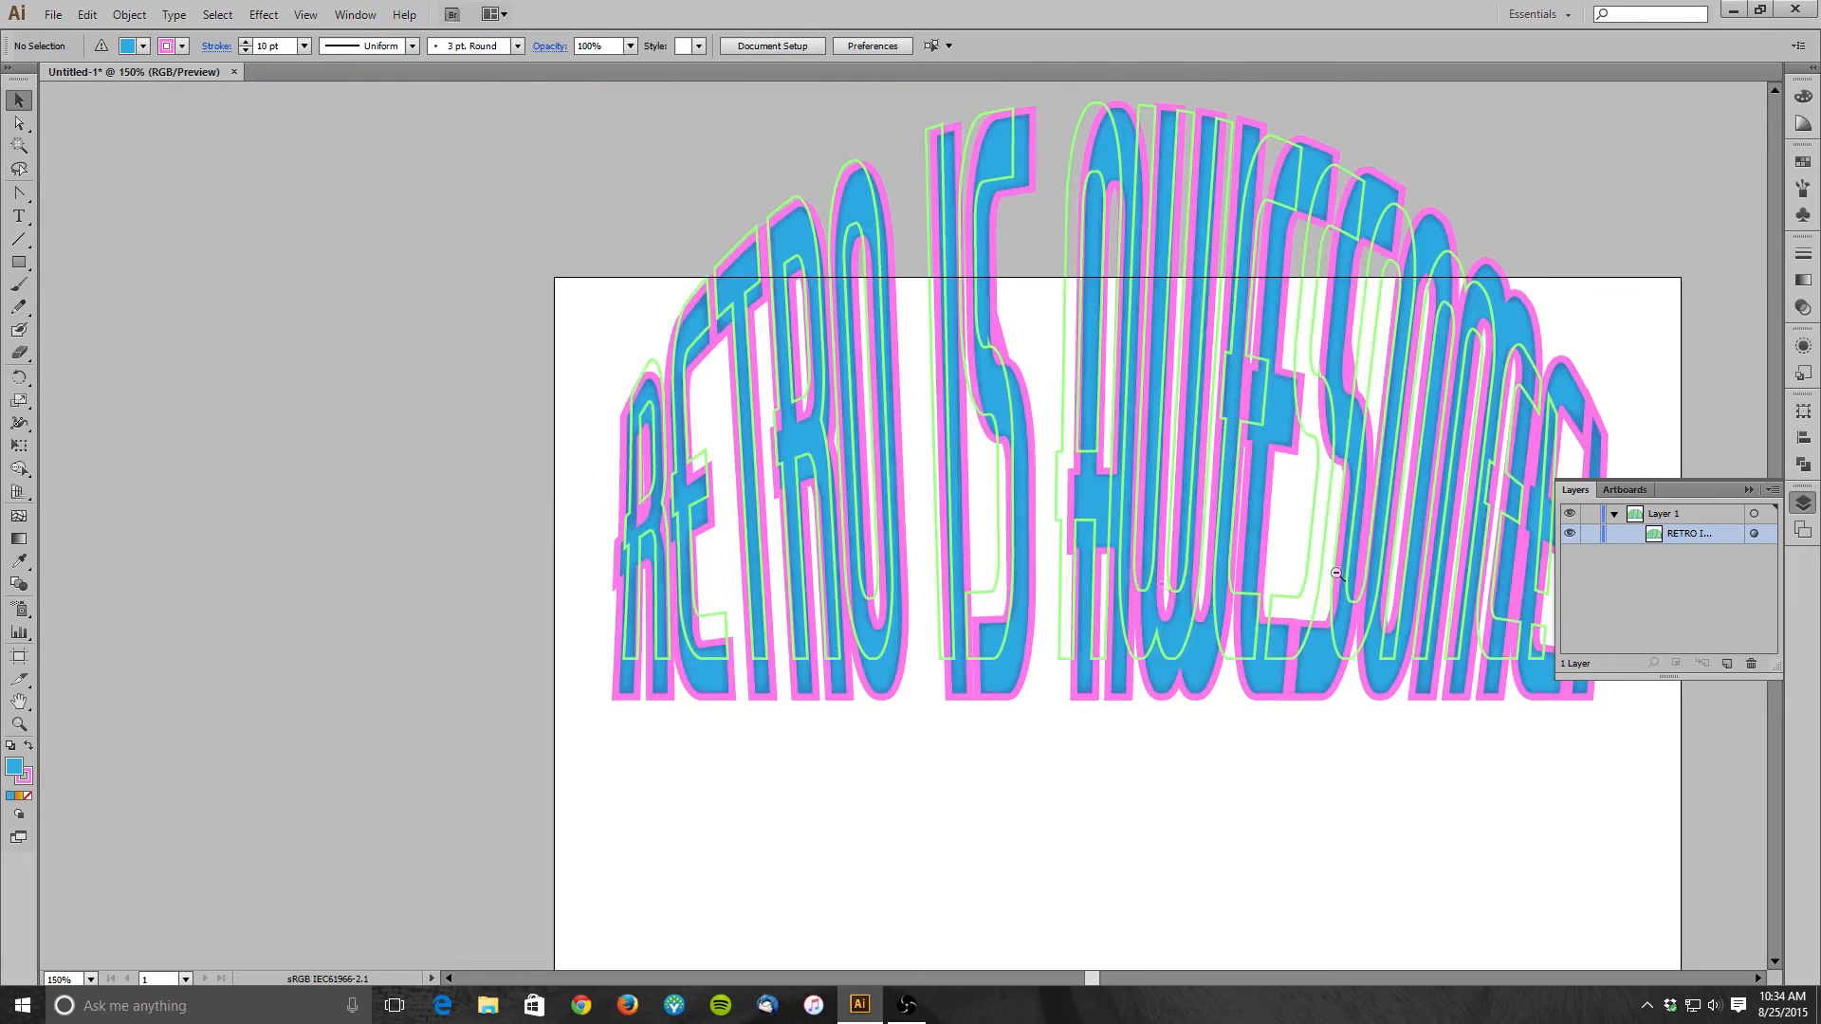
{"action": "left_click", "coordinate": [1356, 503], "text": "alt"}
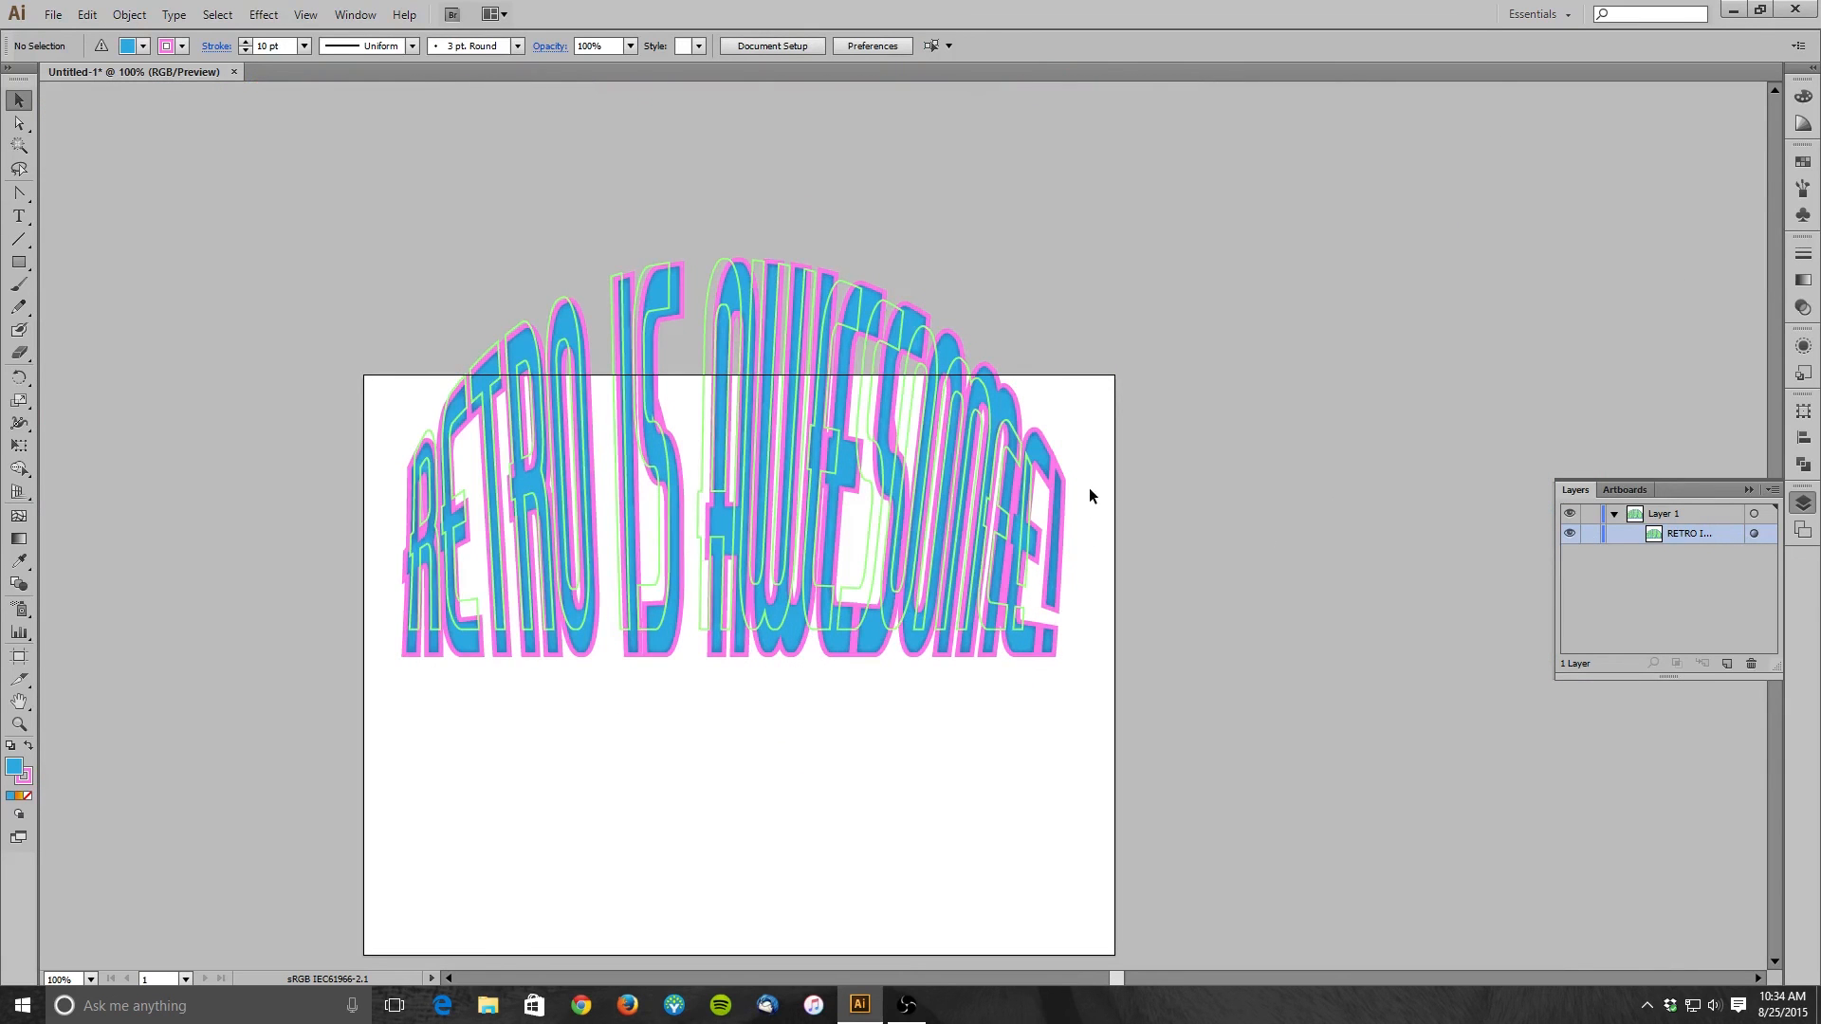